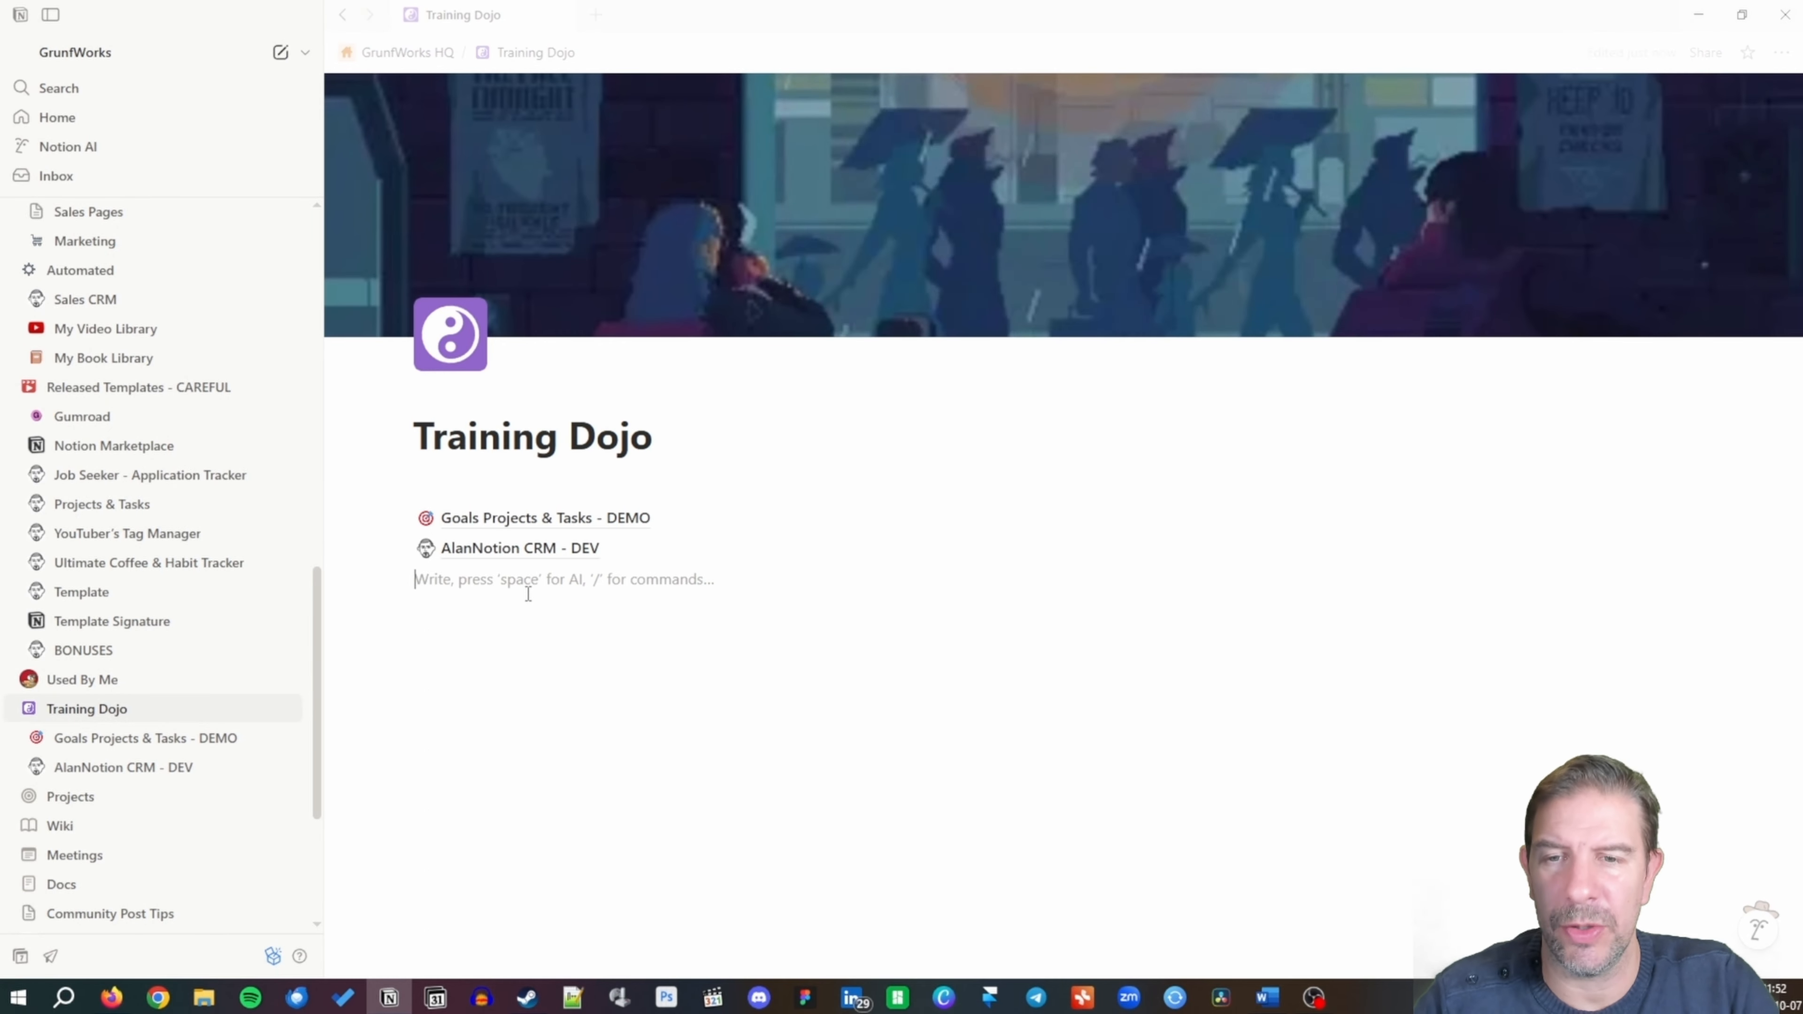
Create a subpage titled 'My Simple CV' inside Training Dojo and move into its body.
text(/pag)
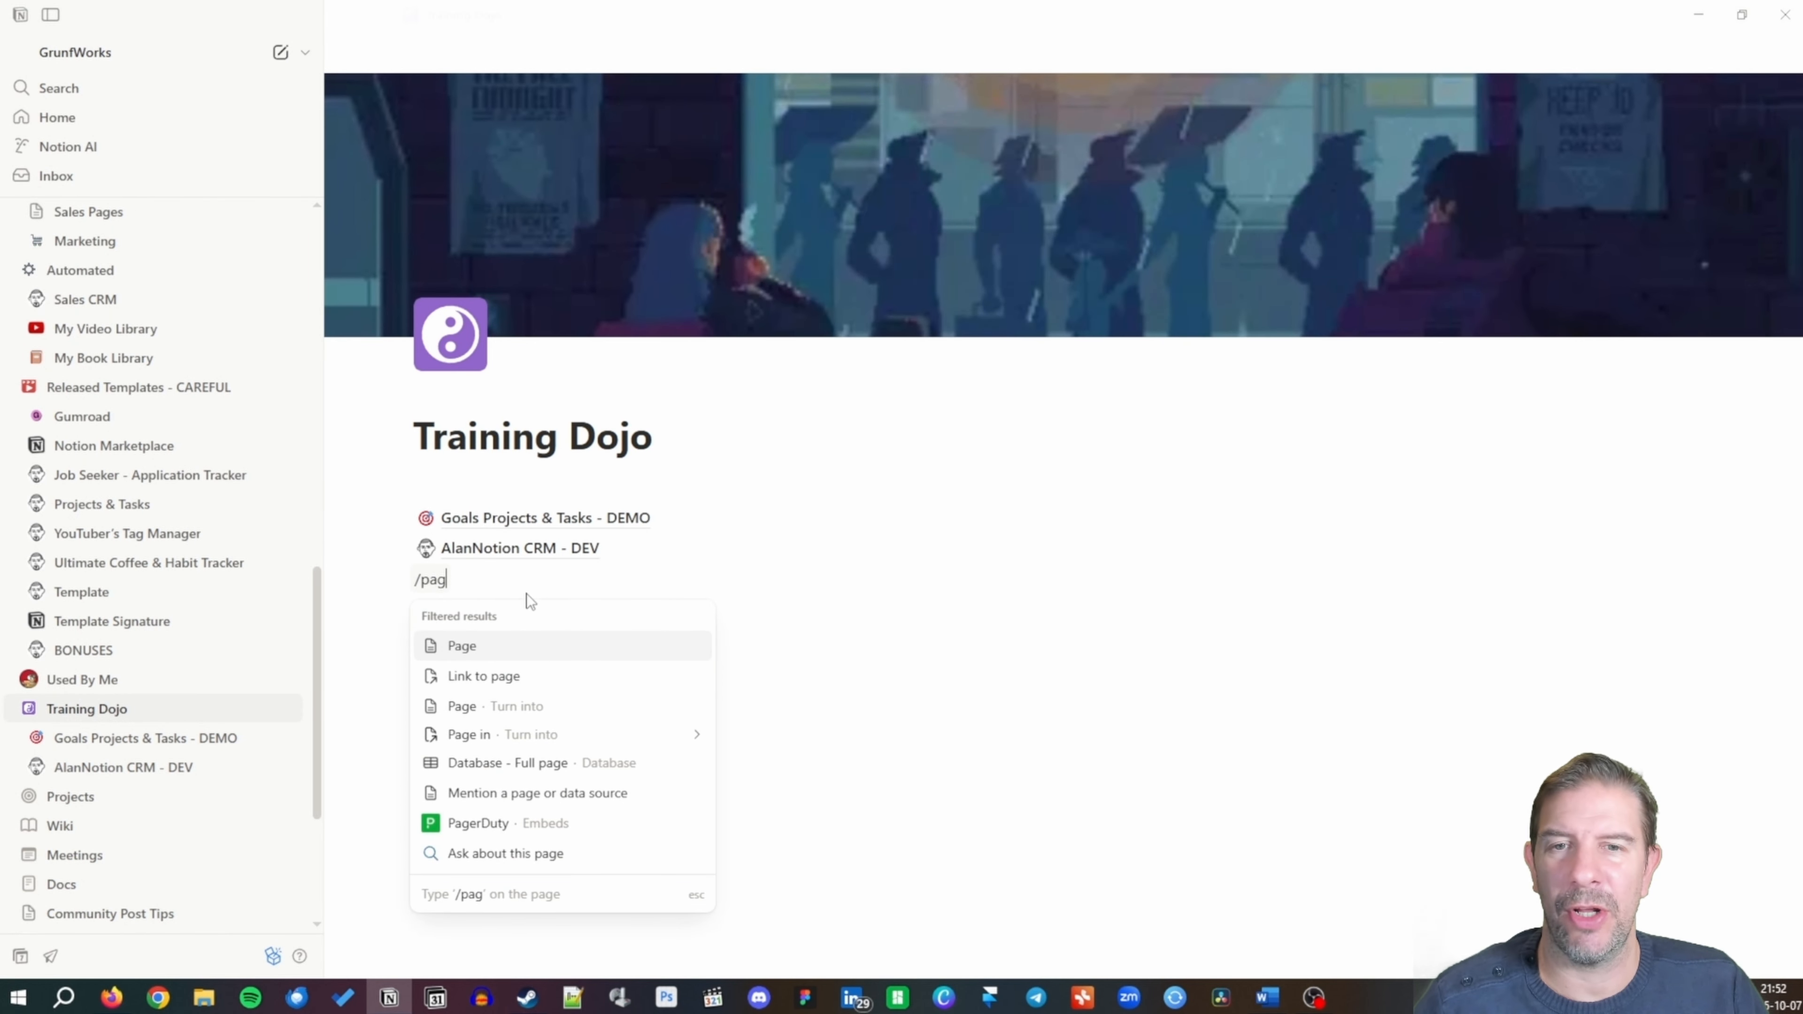
key(Return)
text(My Si)
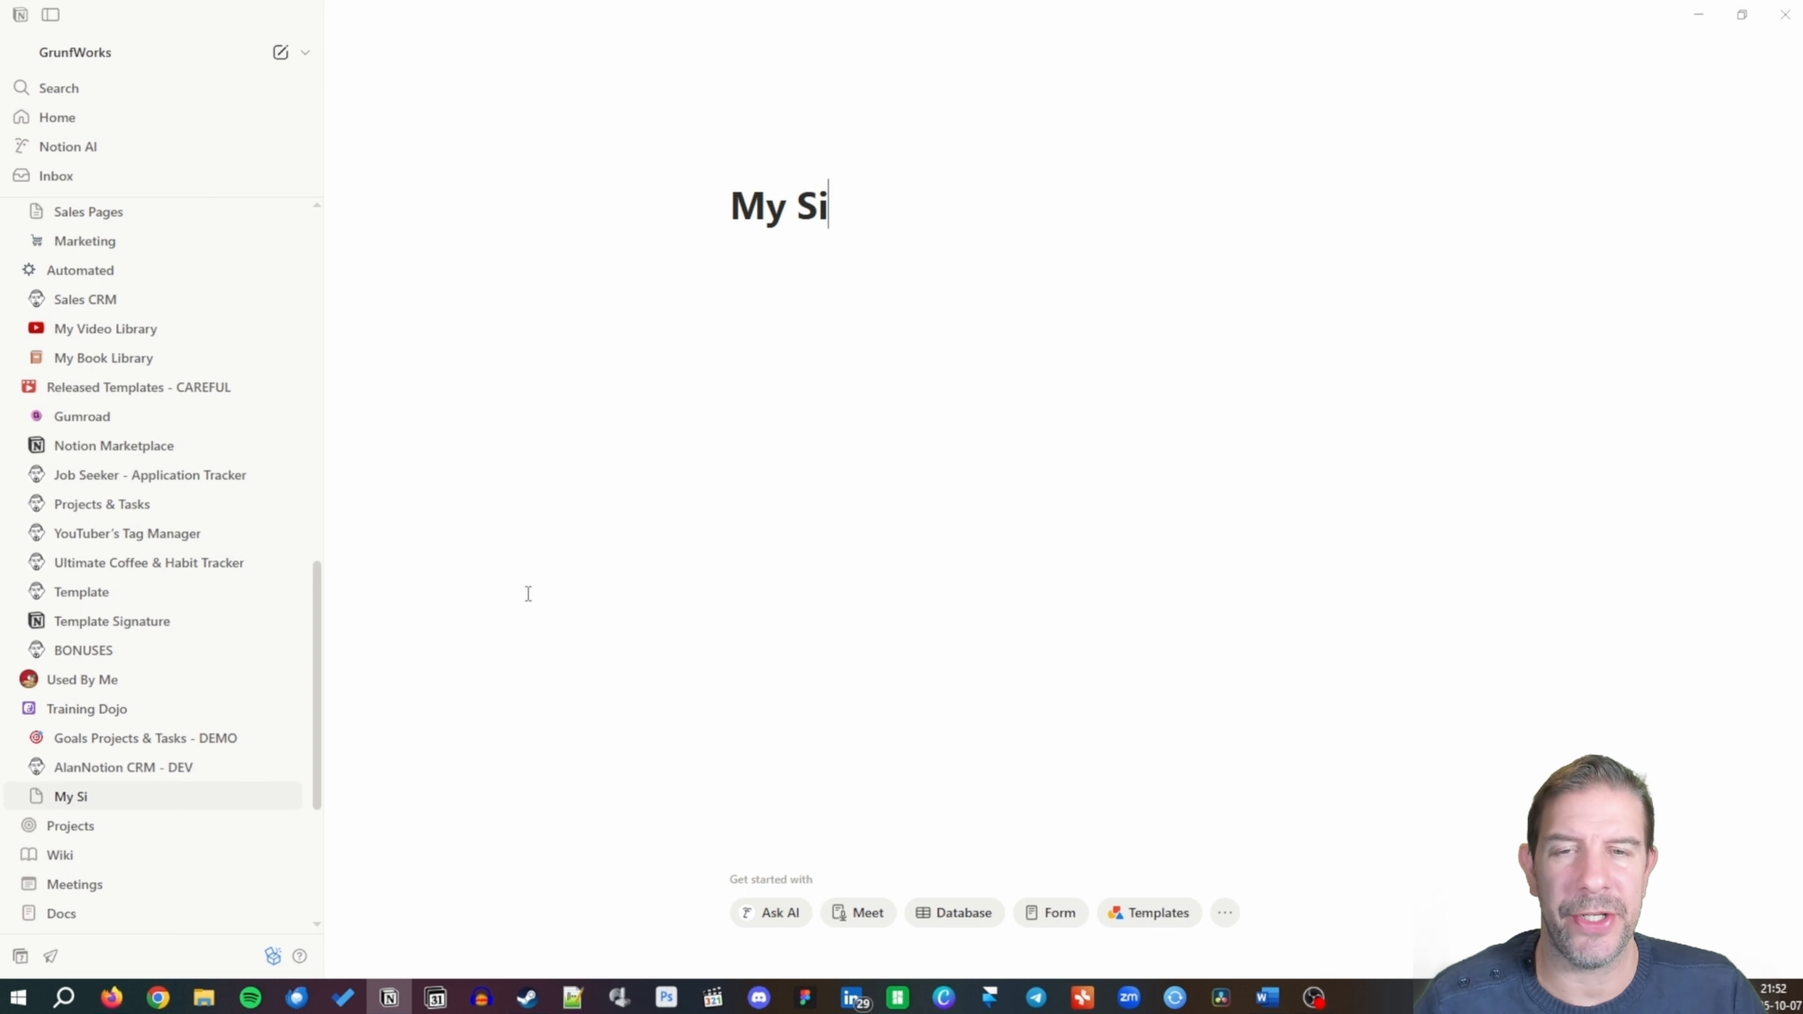
text(mple CV)
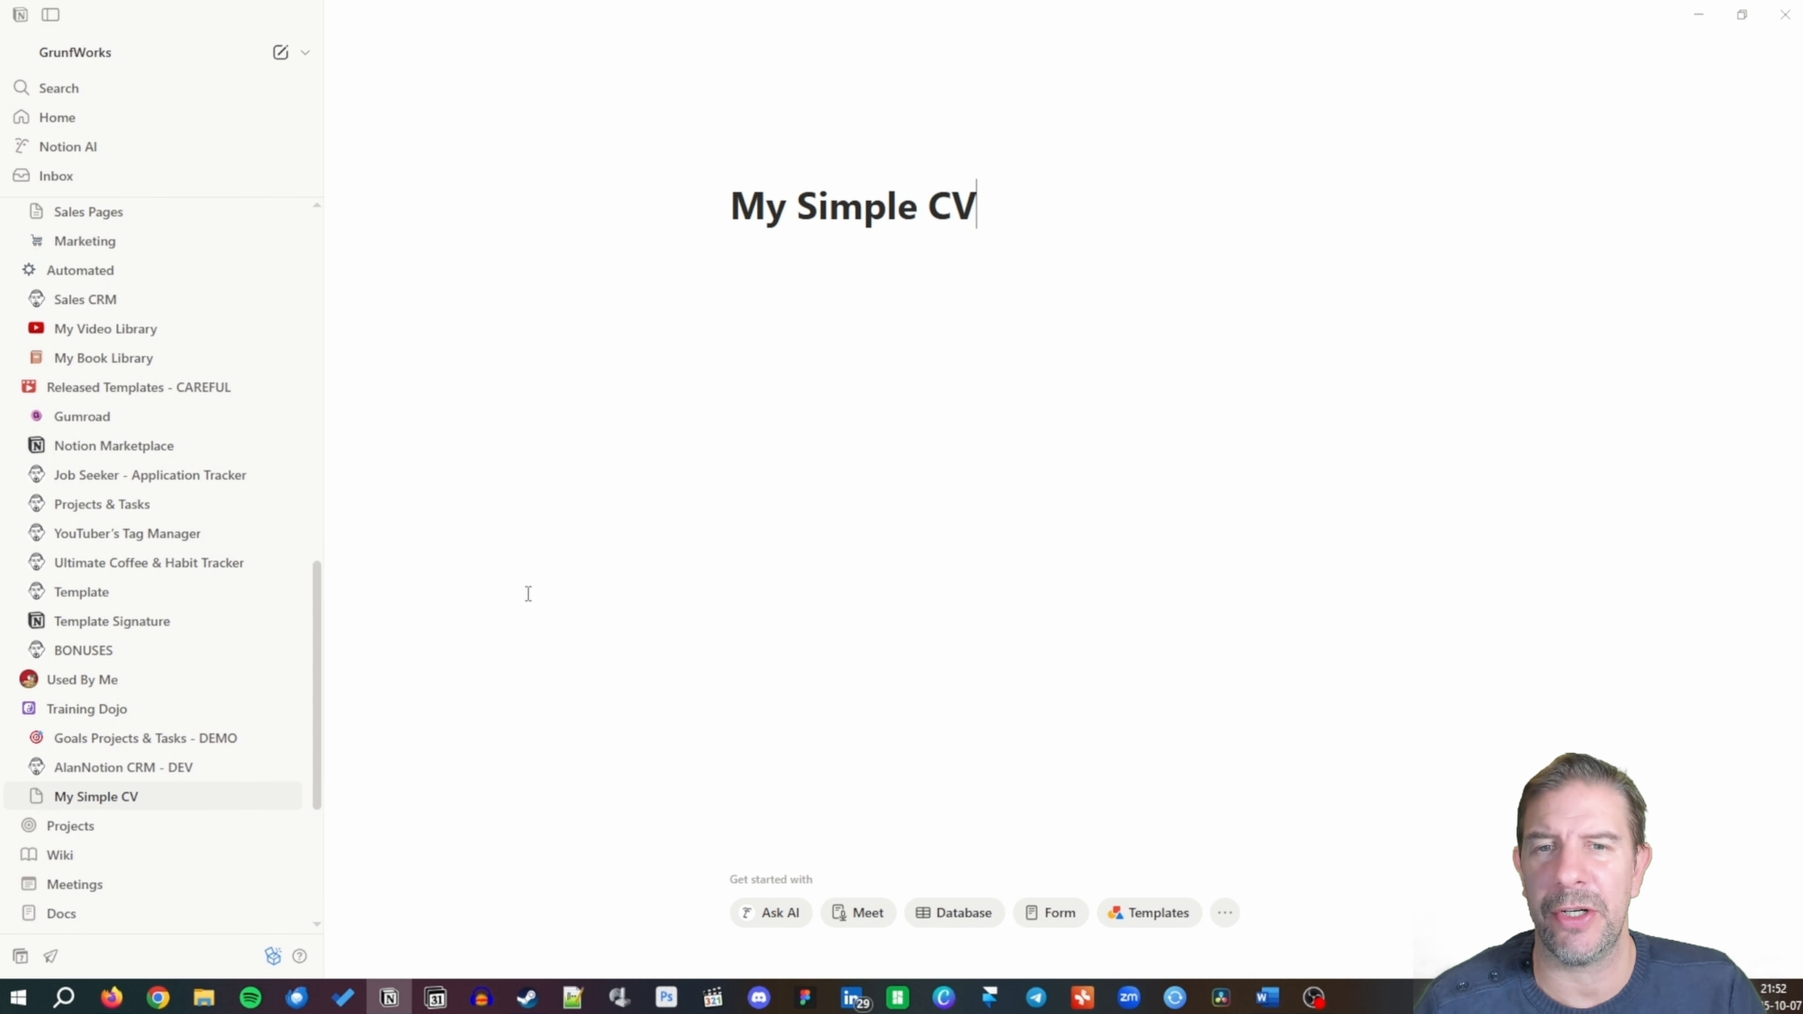
key(Return)
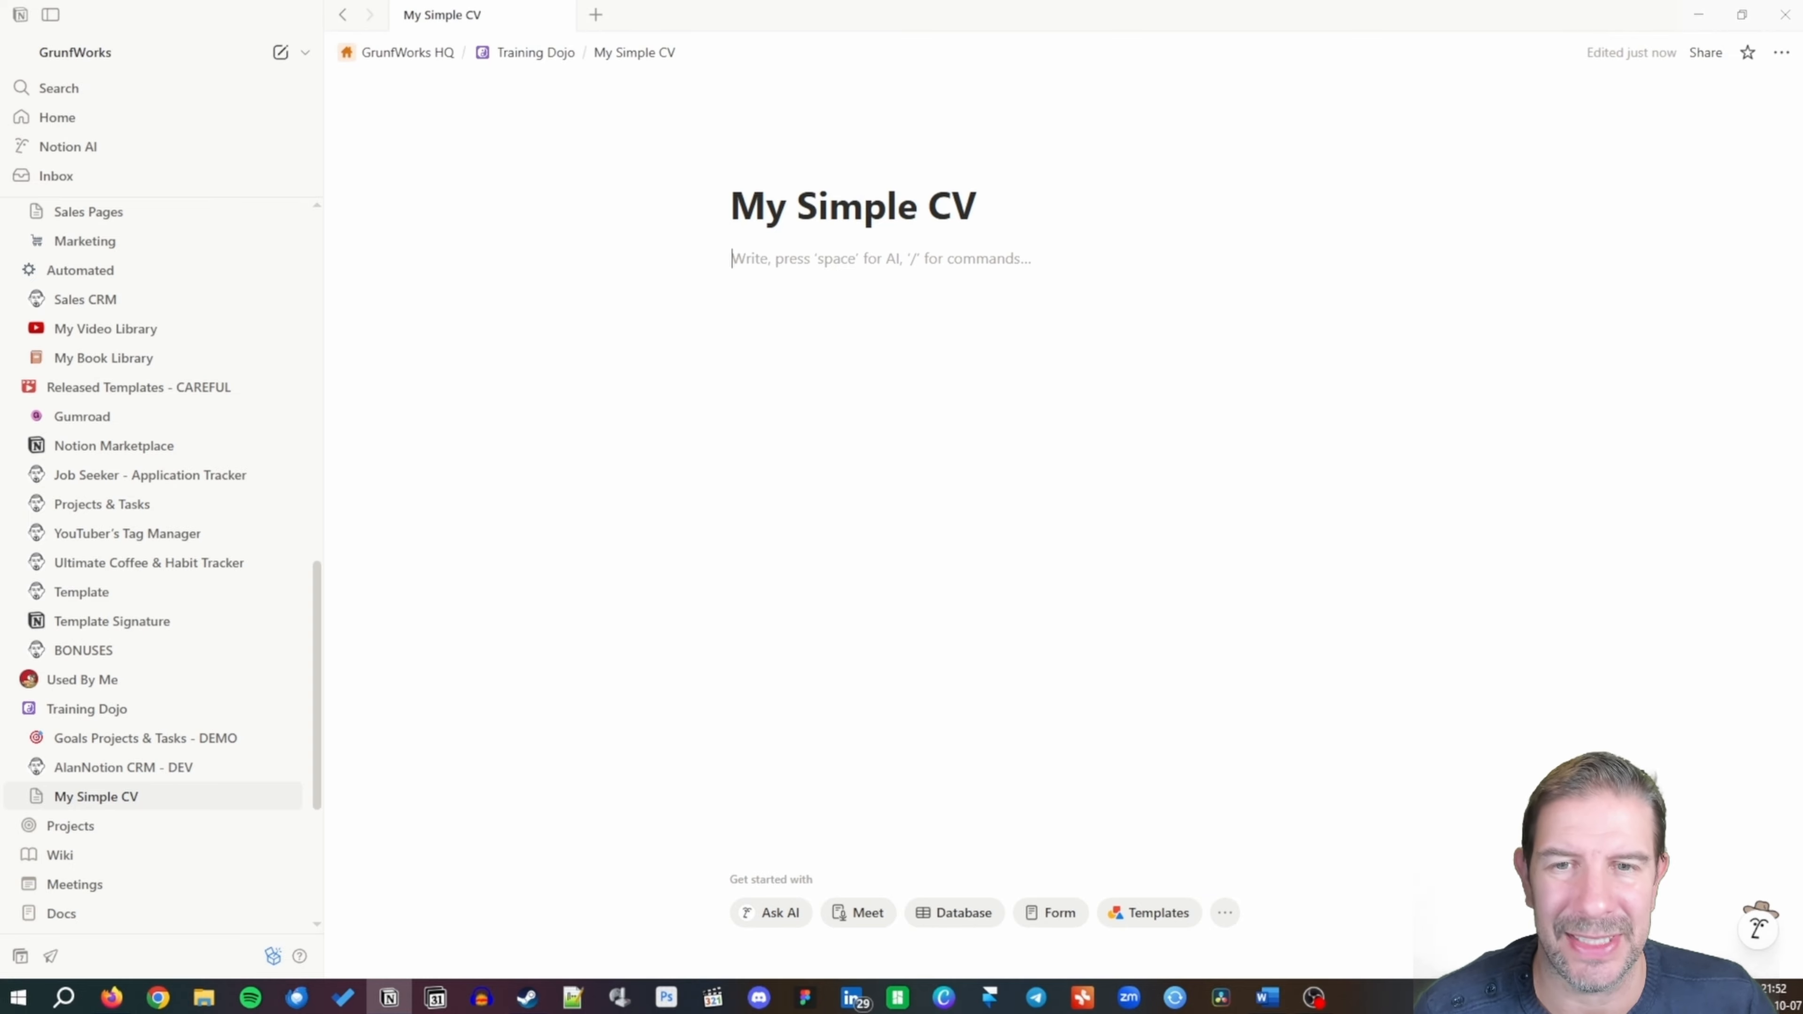
Switch the My Simple CV page to full width and collapse the sidebar.
click(1782, 51)
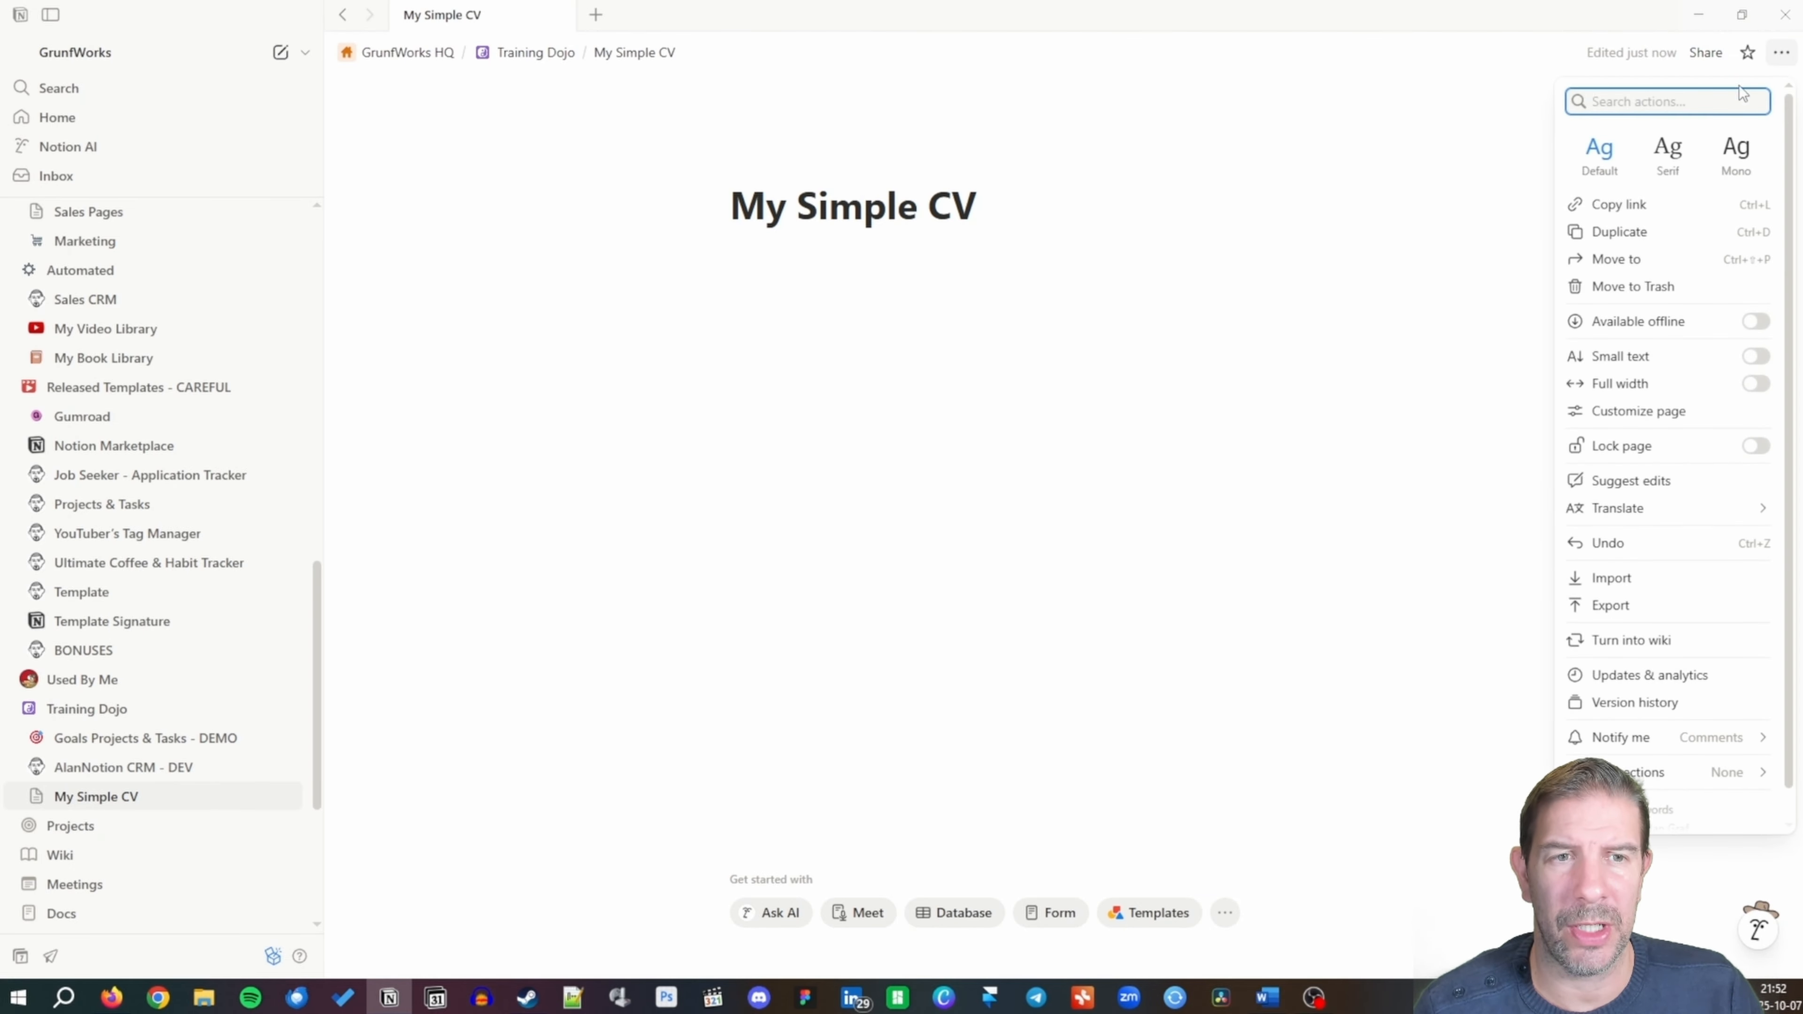
click(1755, 384)
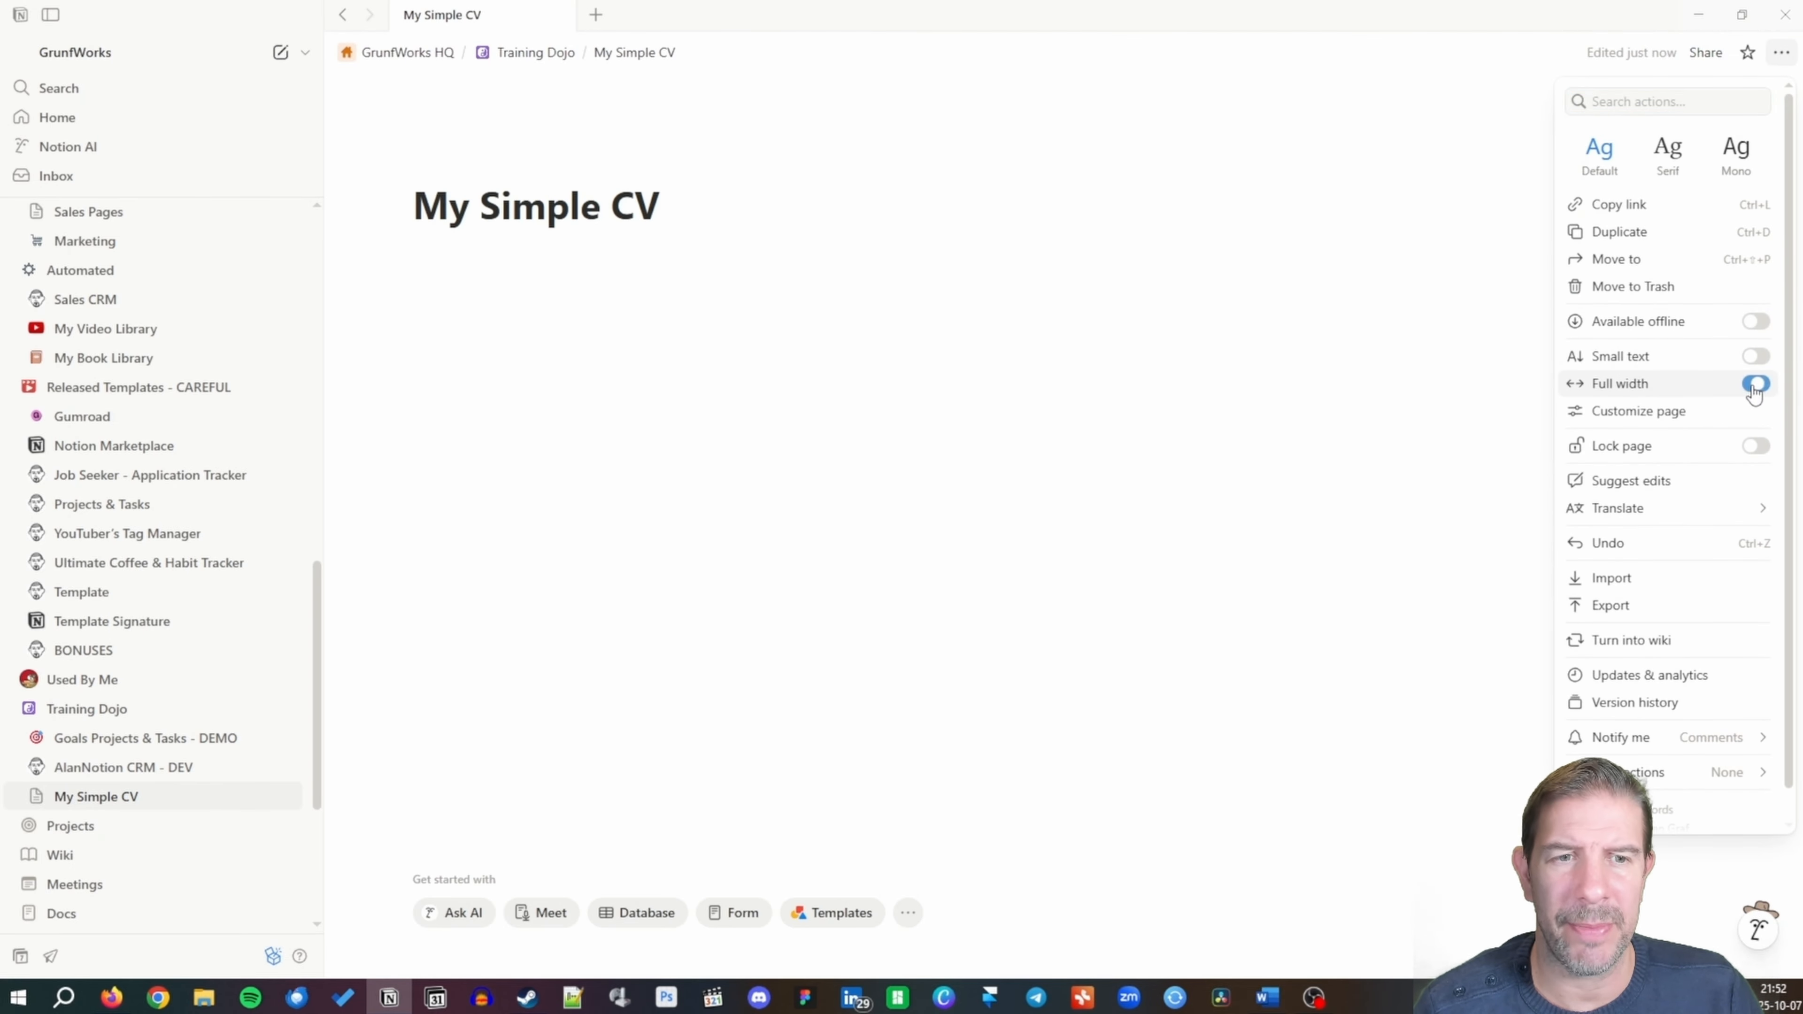
click(50, 15)
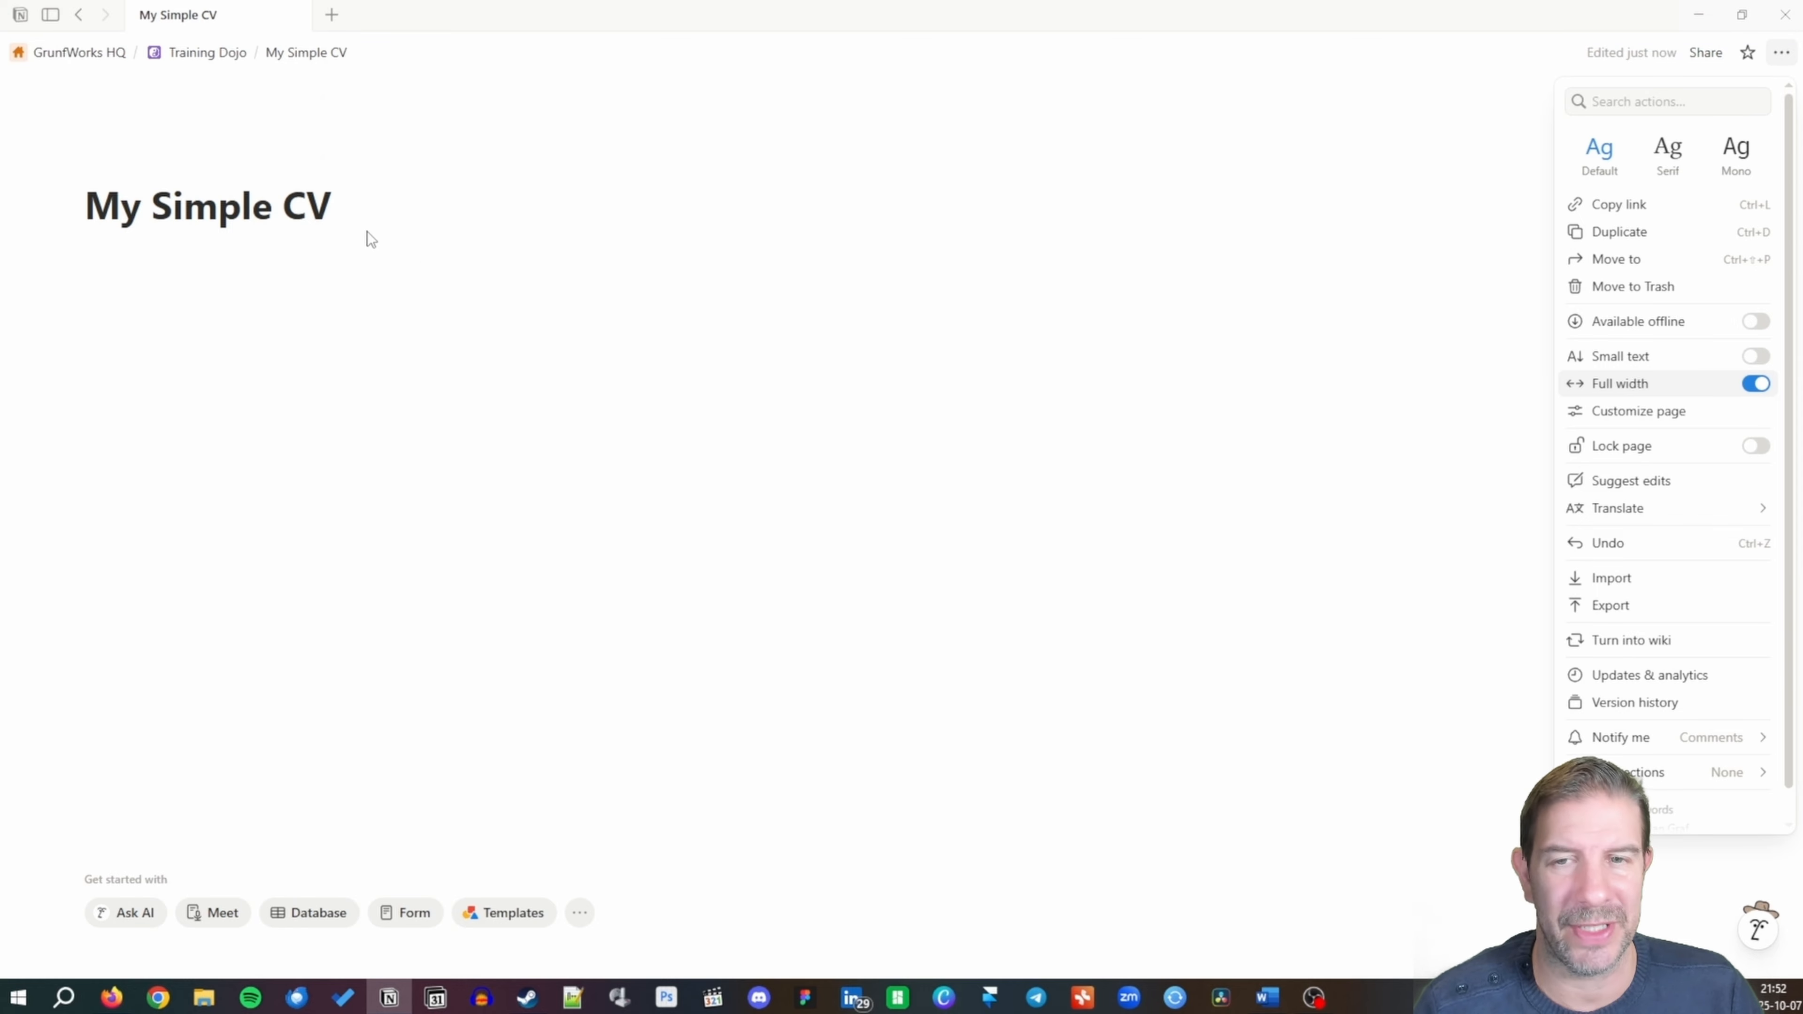
click(363, 201)
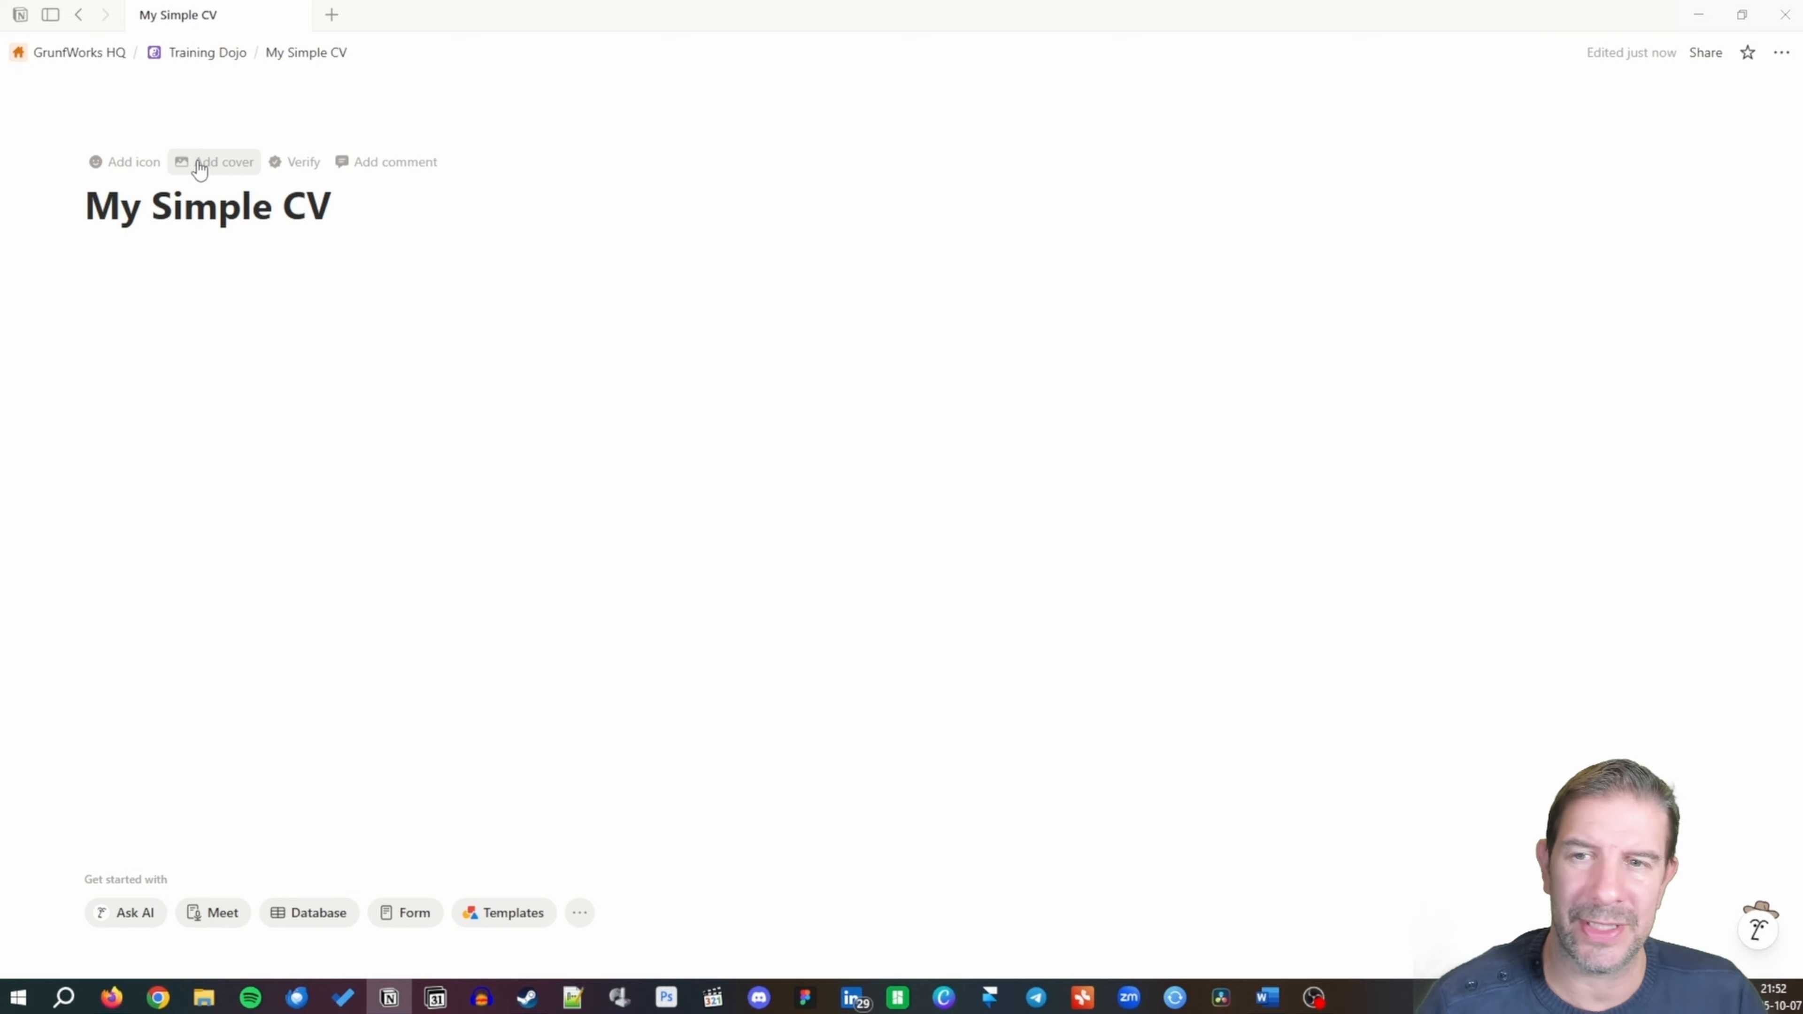
Upload the transparent portrait PNG from the CV Photos folder as the page icon.
click(145, 168)
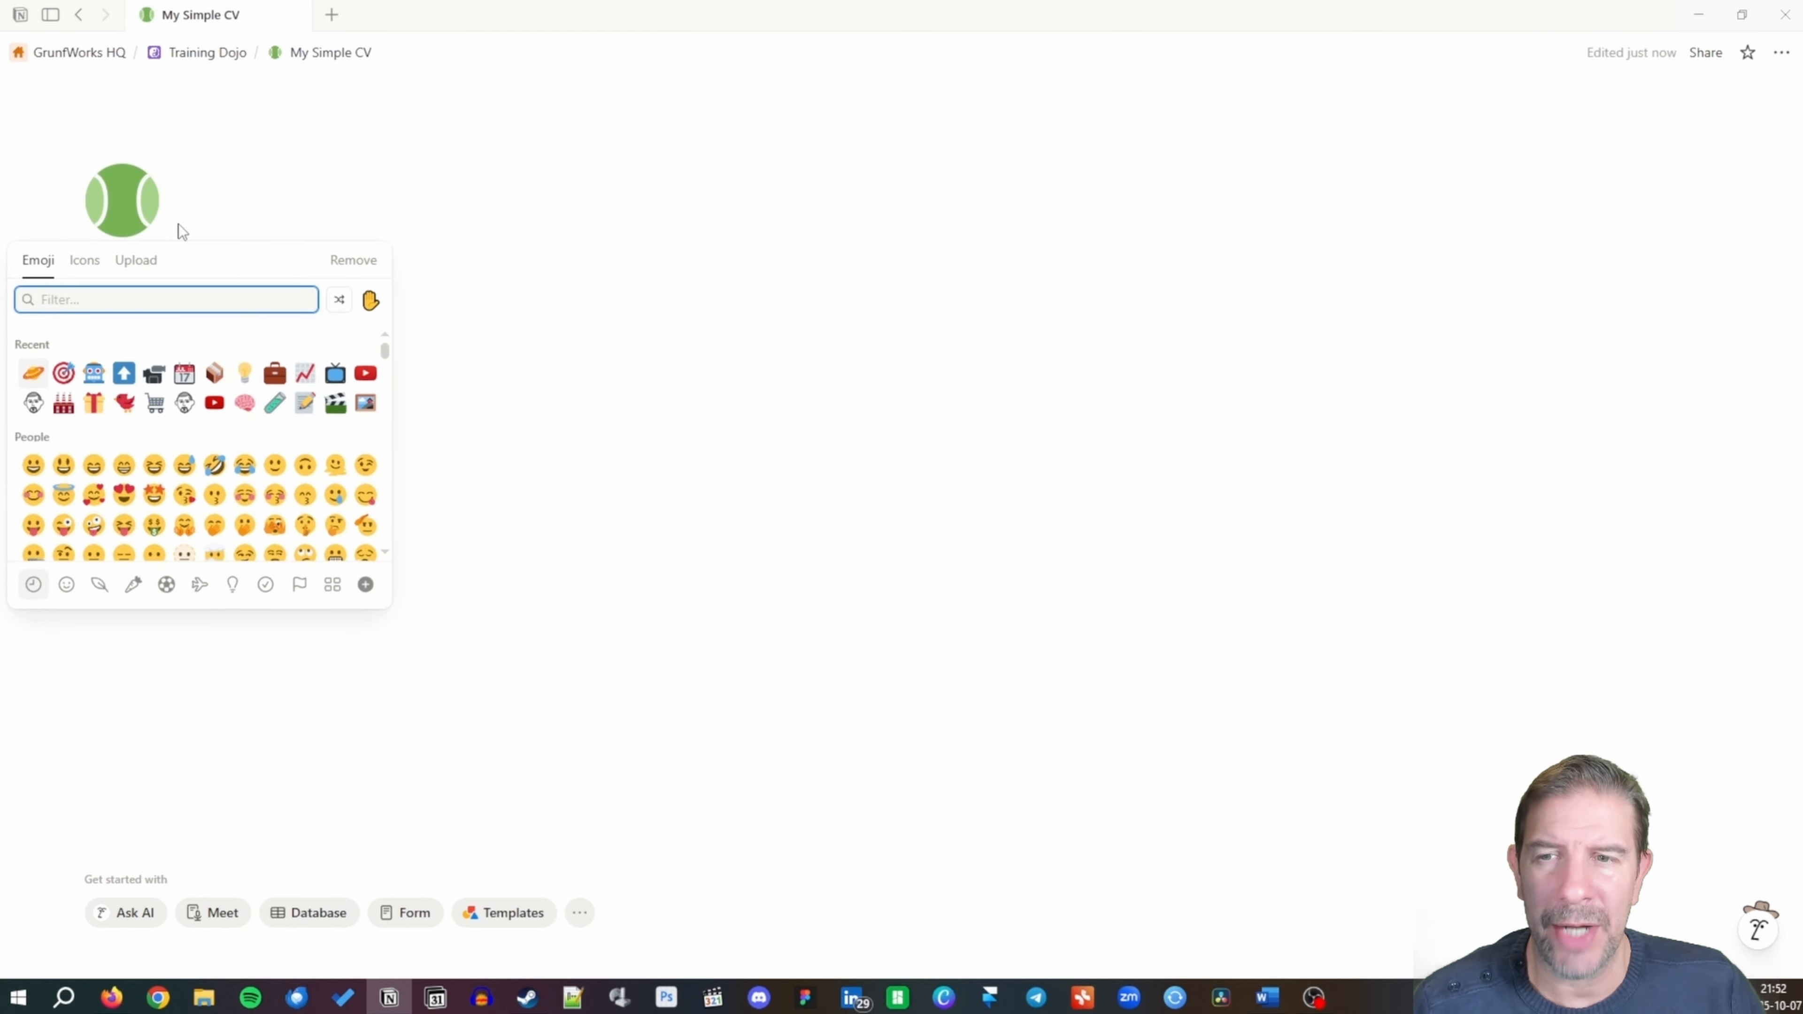
click(137, 261)
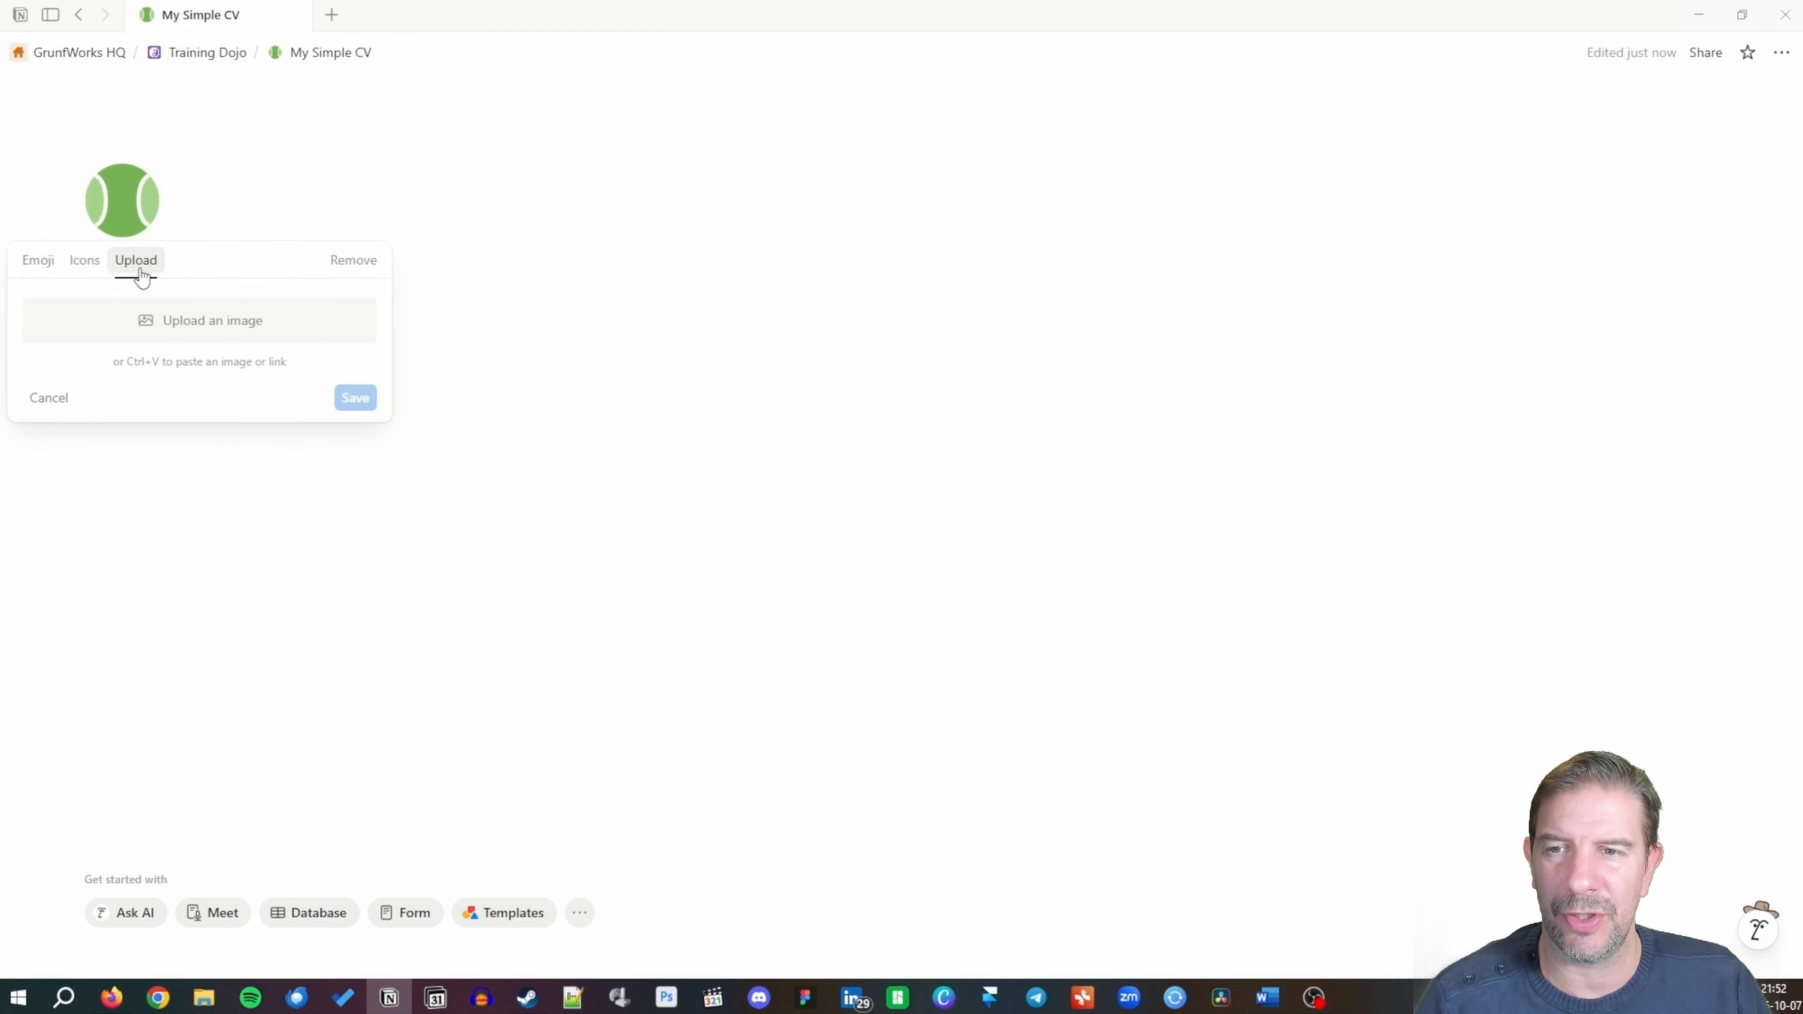
click(208, 318)
click(63, 190)
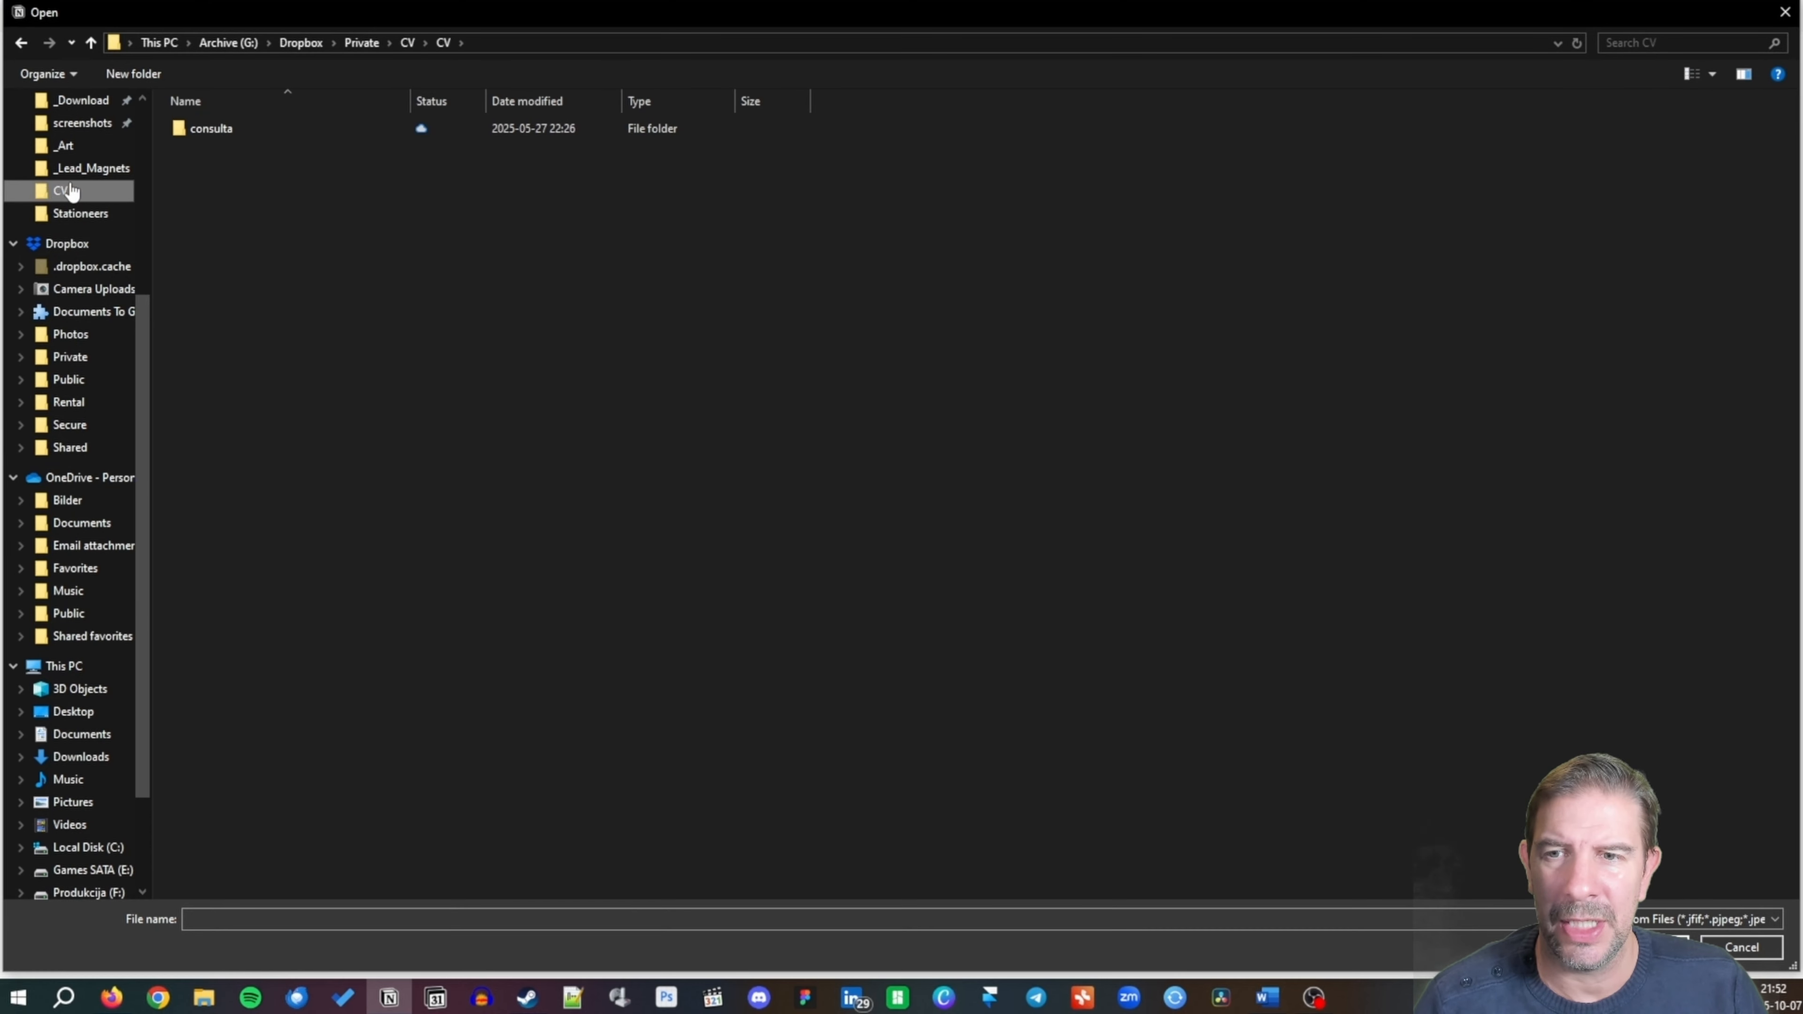
click(406, 43)
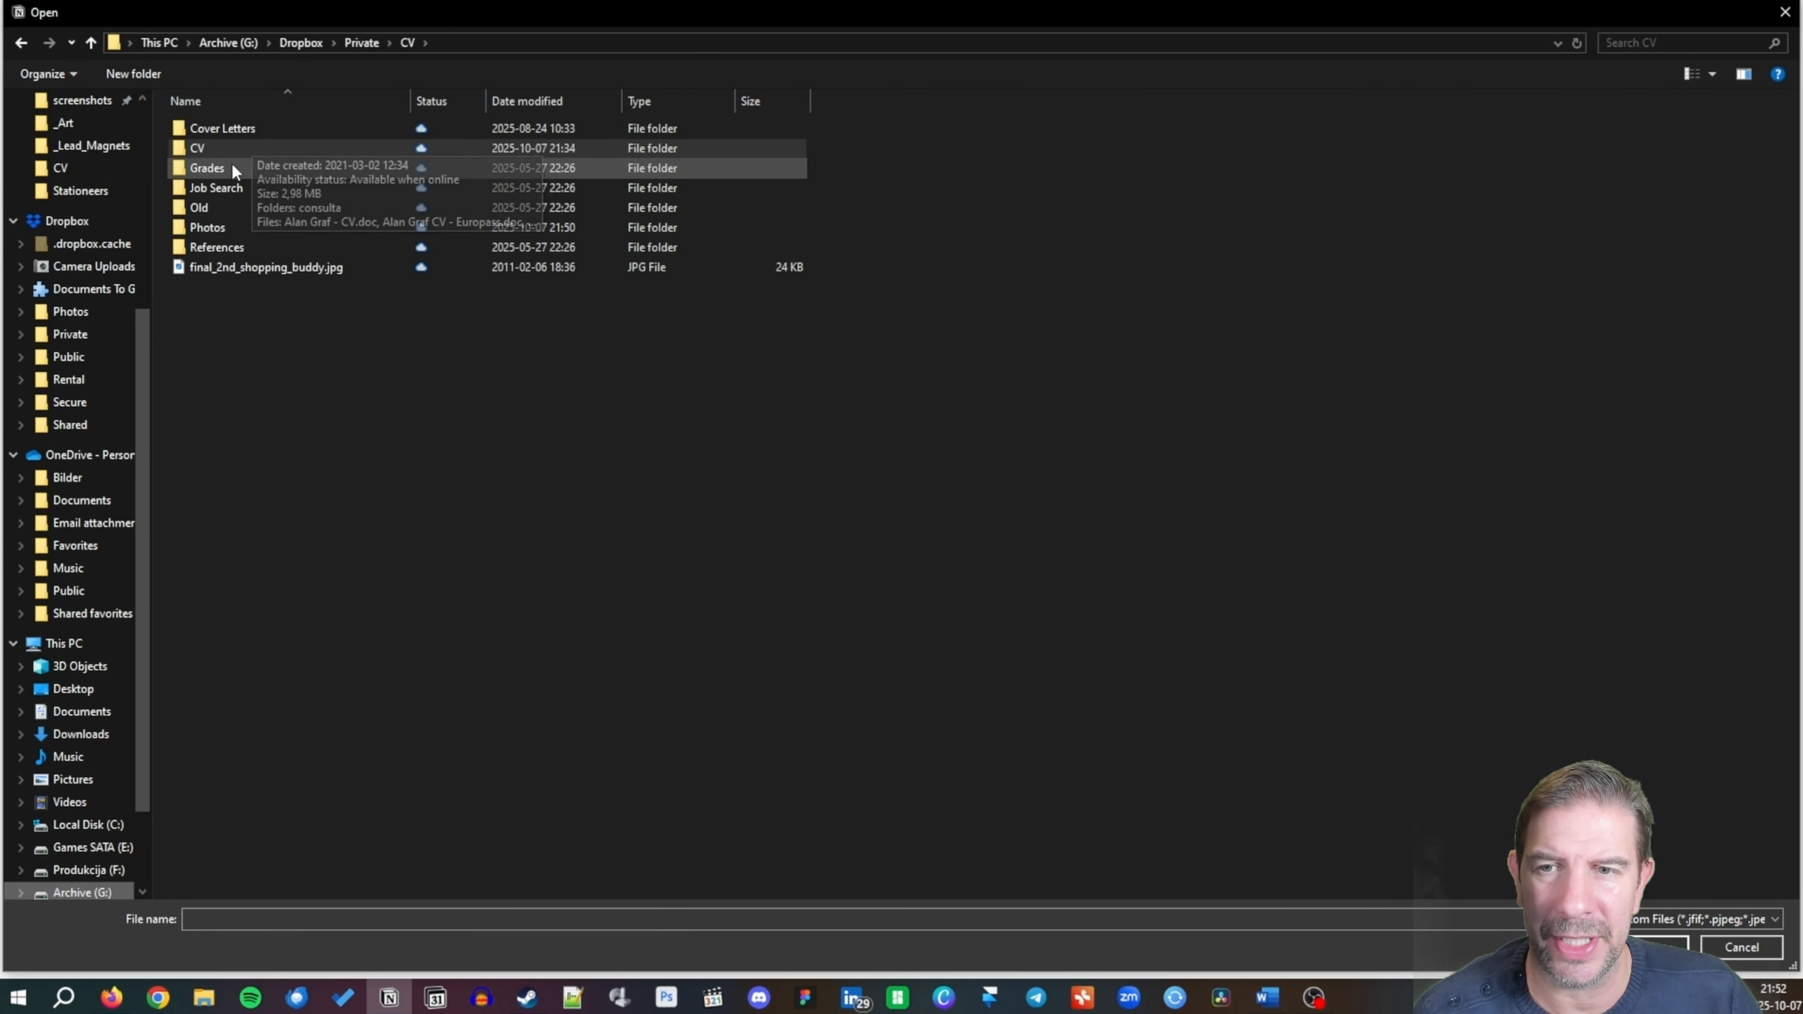
double_click(241, 225)
double_click(625, 151)
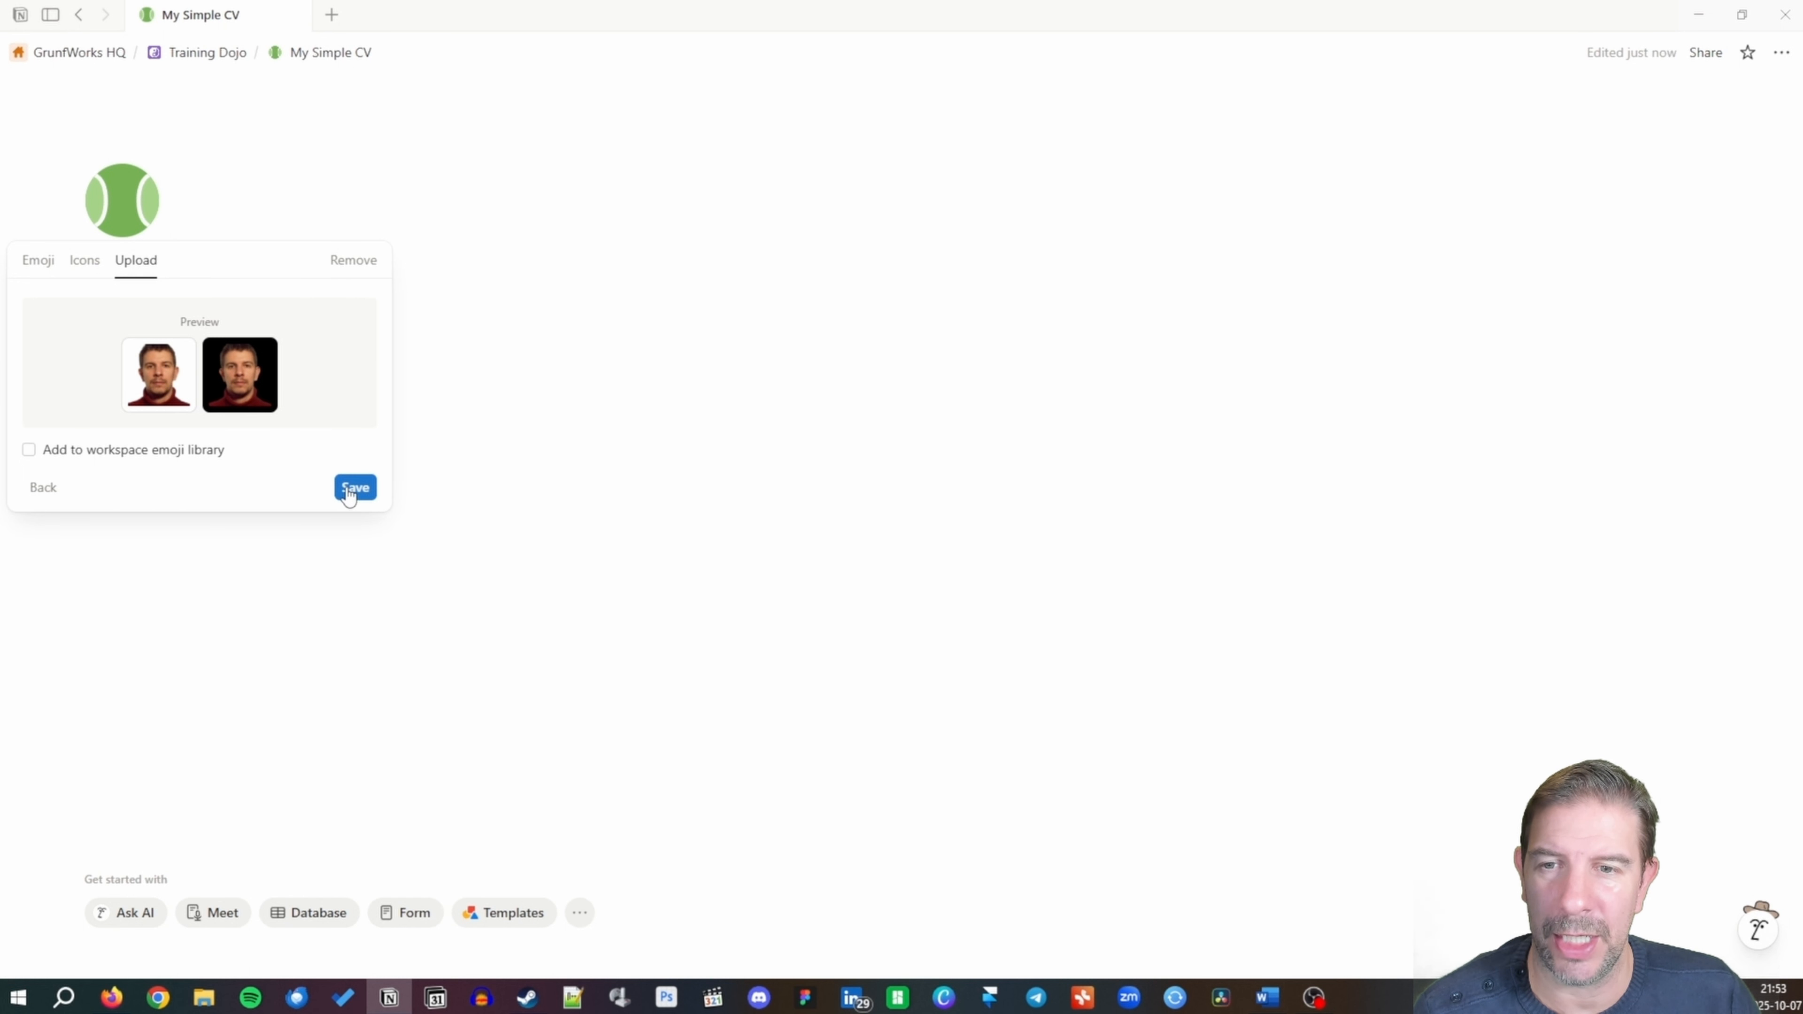
click(354, 488)
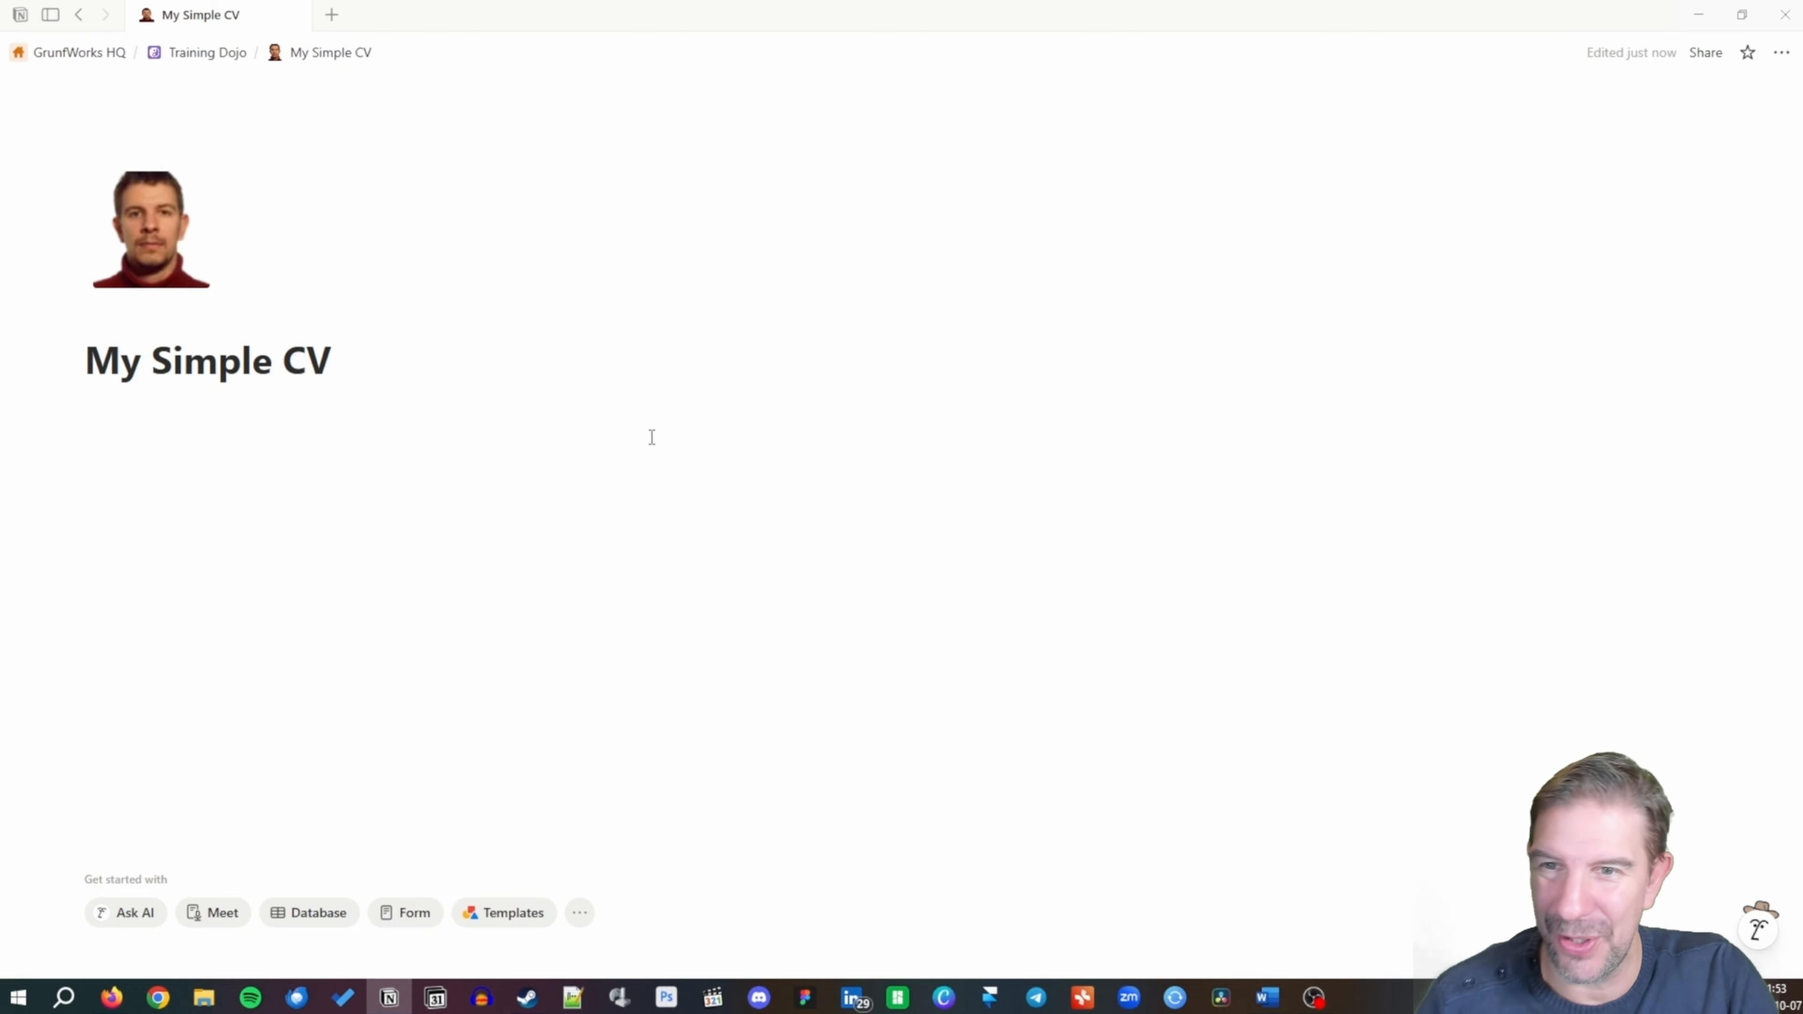
Add a 'Professional Title' Heading 2 under the page title, followed by a divider.
double_click(110, 363)
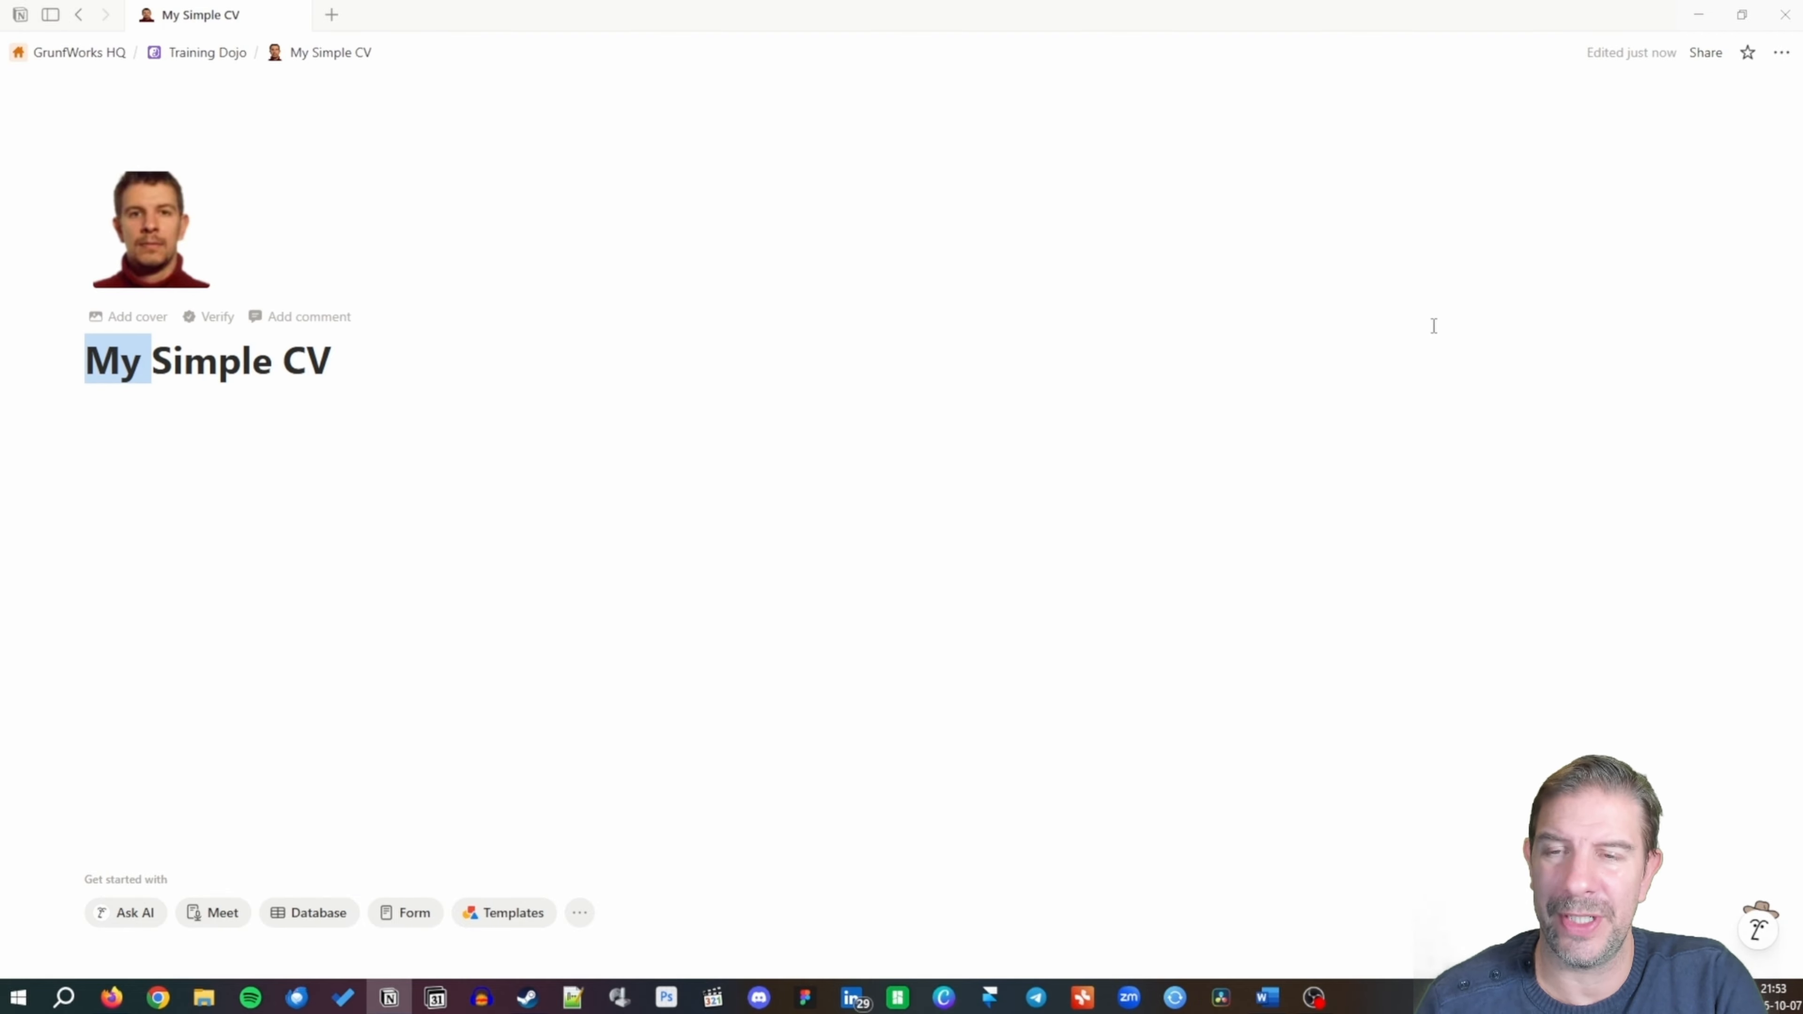
click(526, 375)
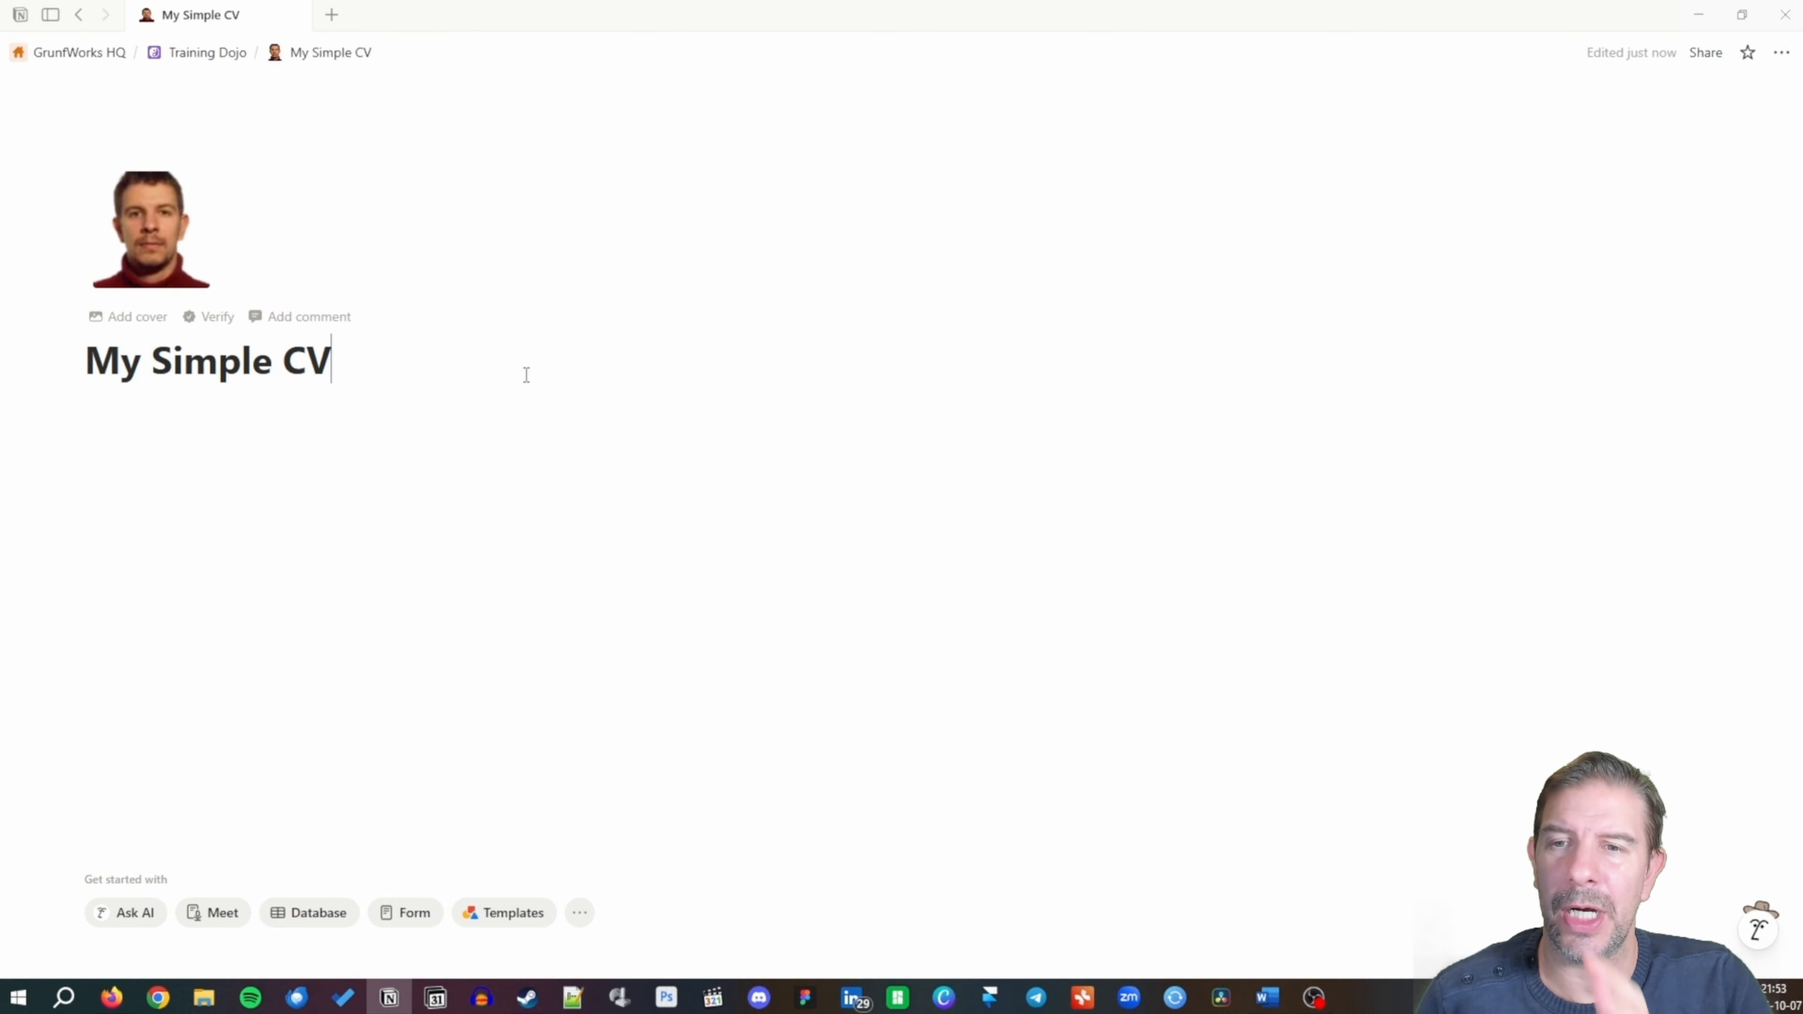
key(ctrl+a)
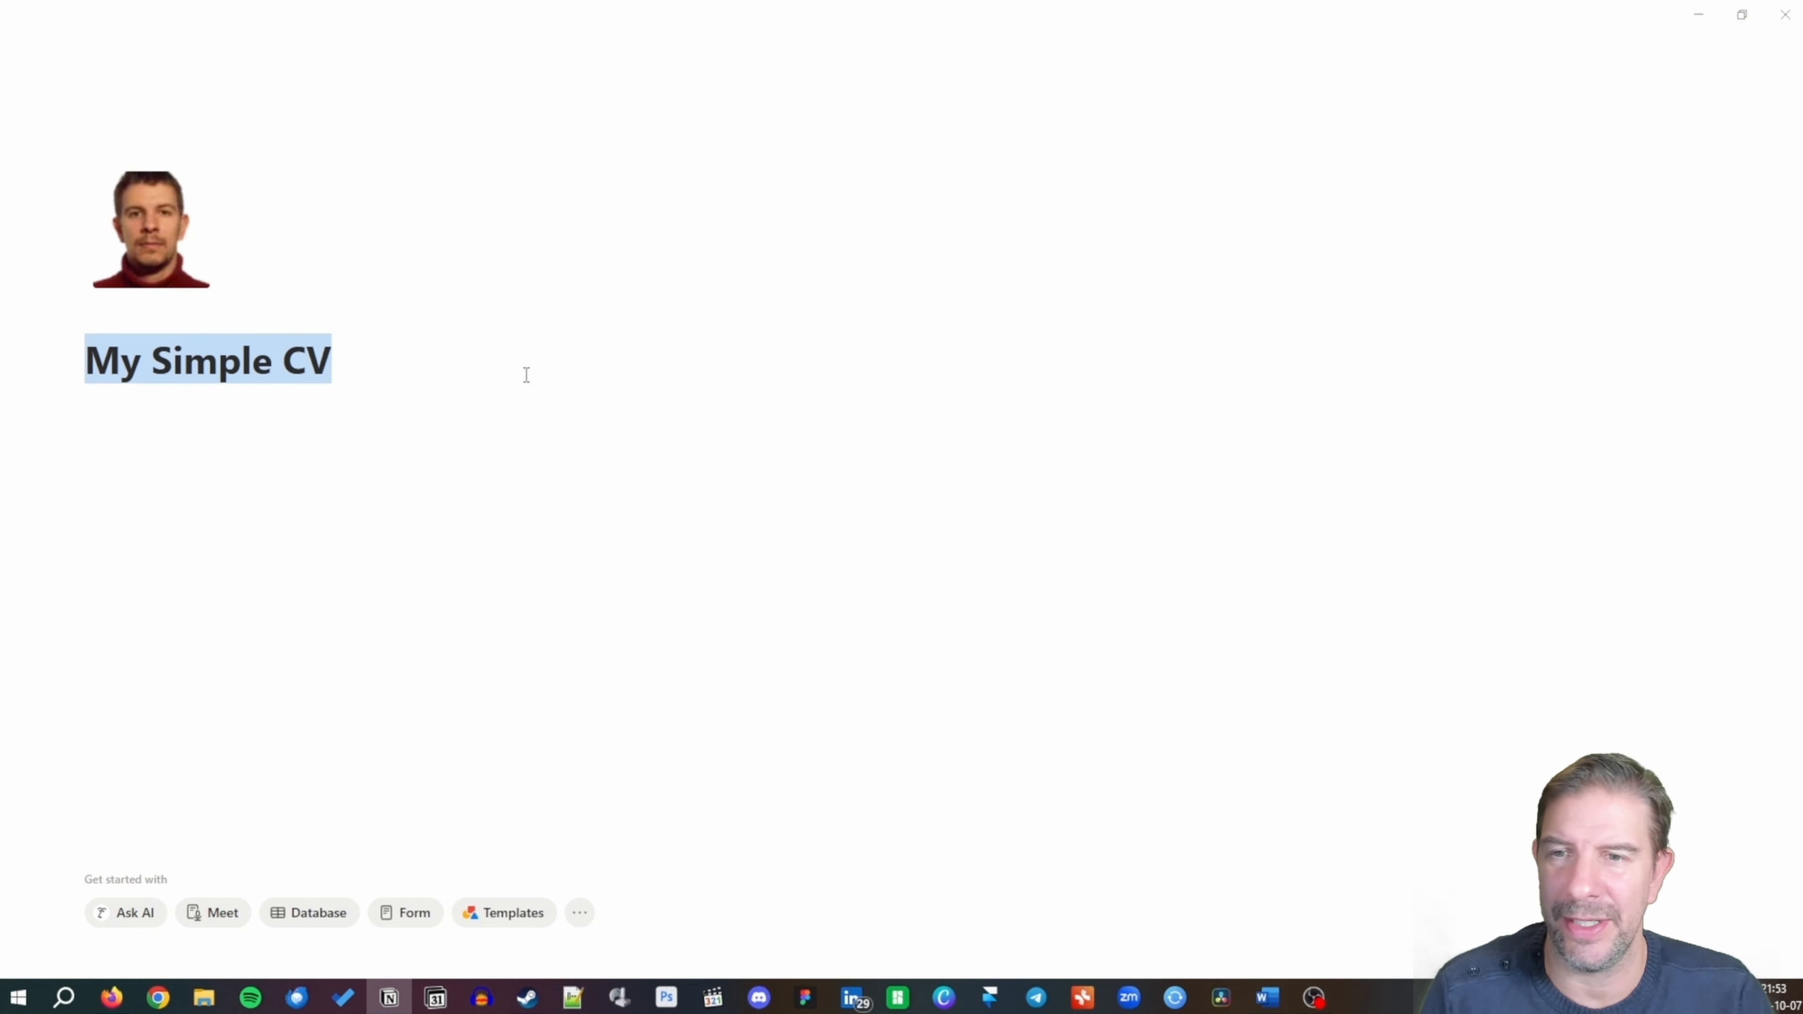
click(526, 375)
key(Return)
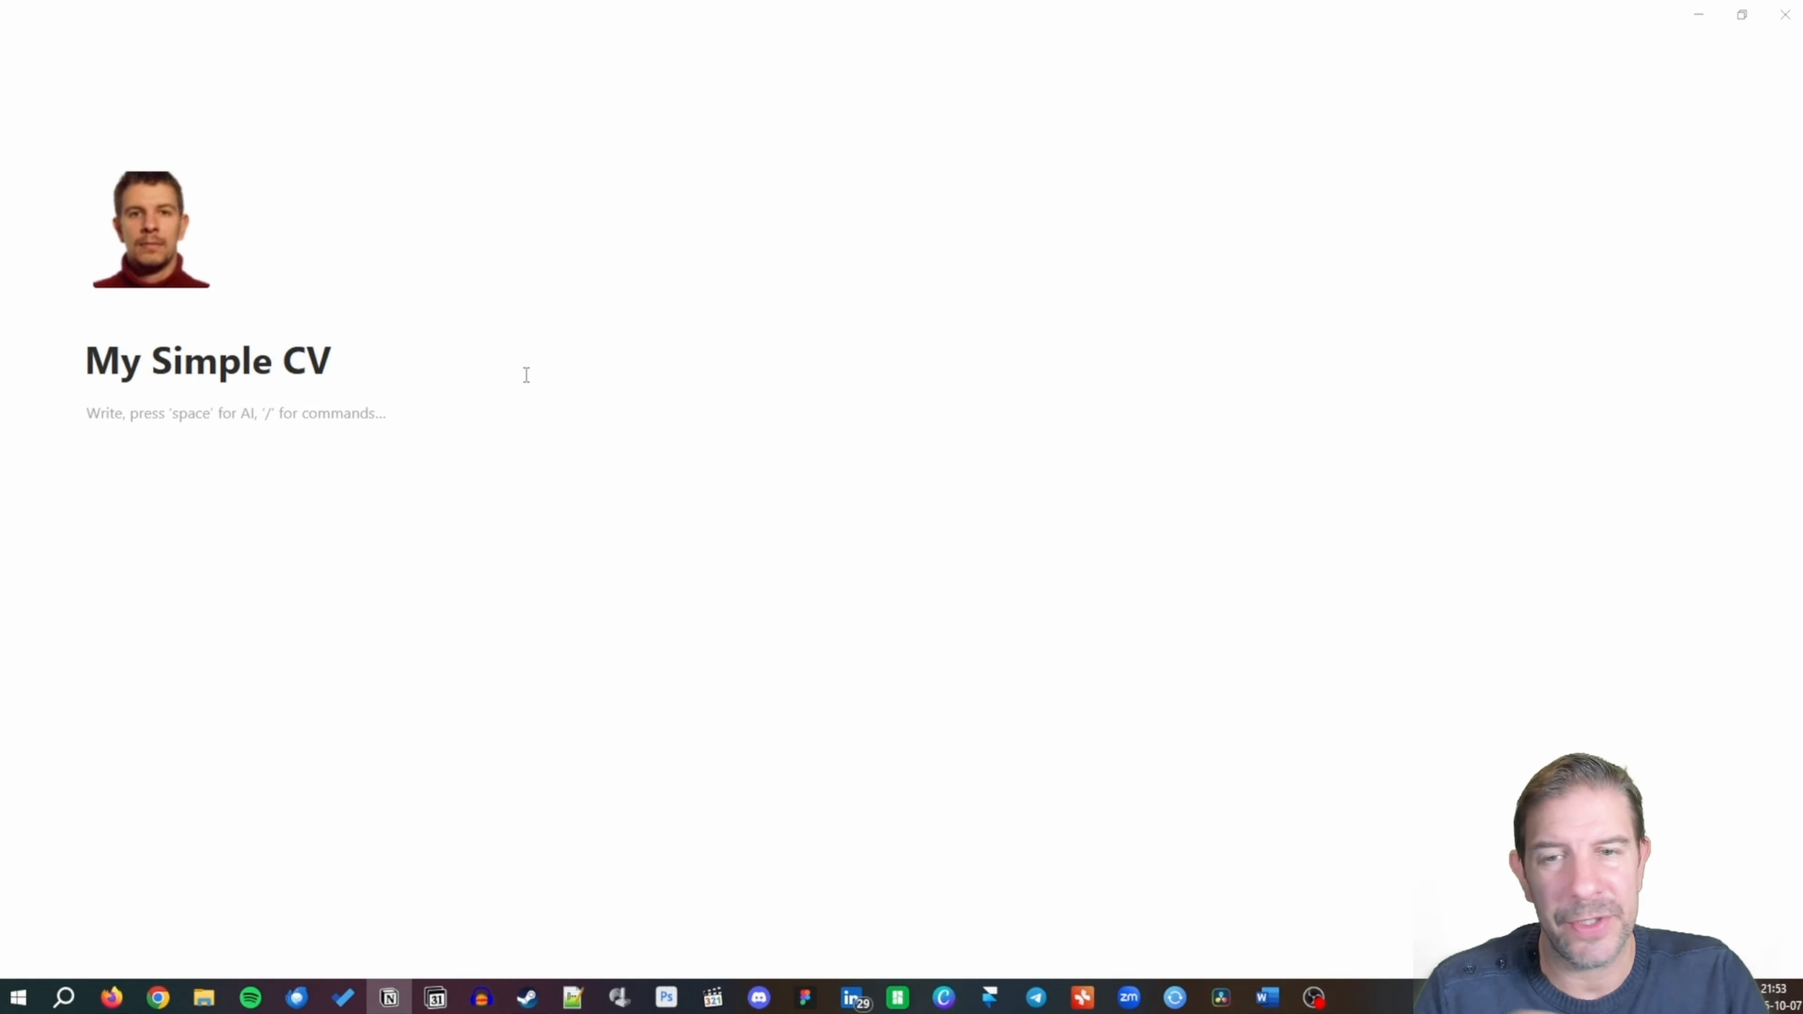
text(/h2)
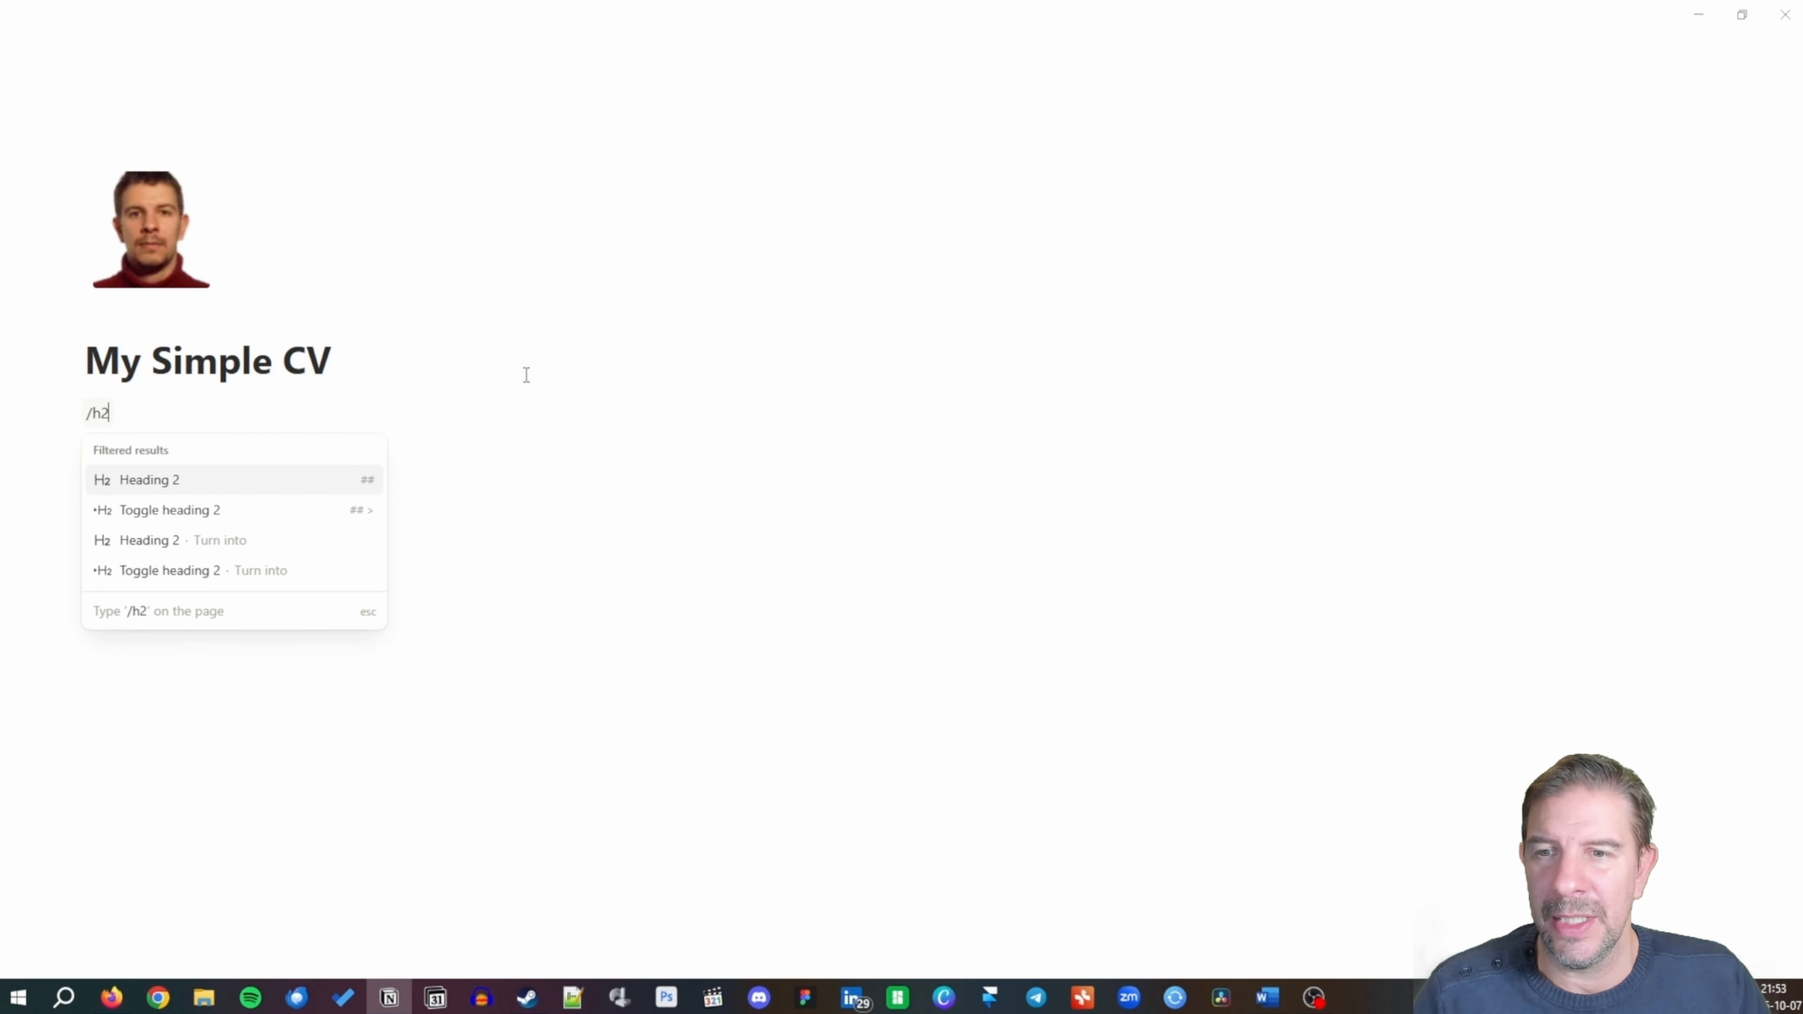
key(Return)
text(Profe)
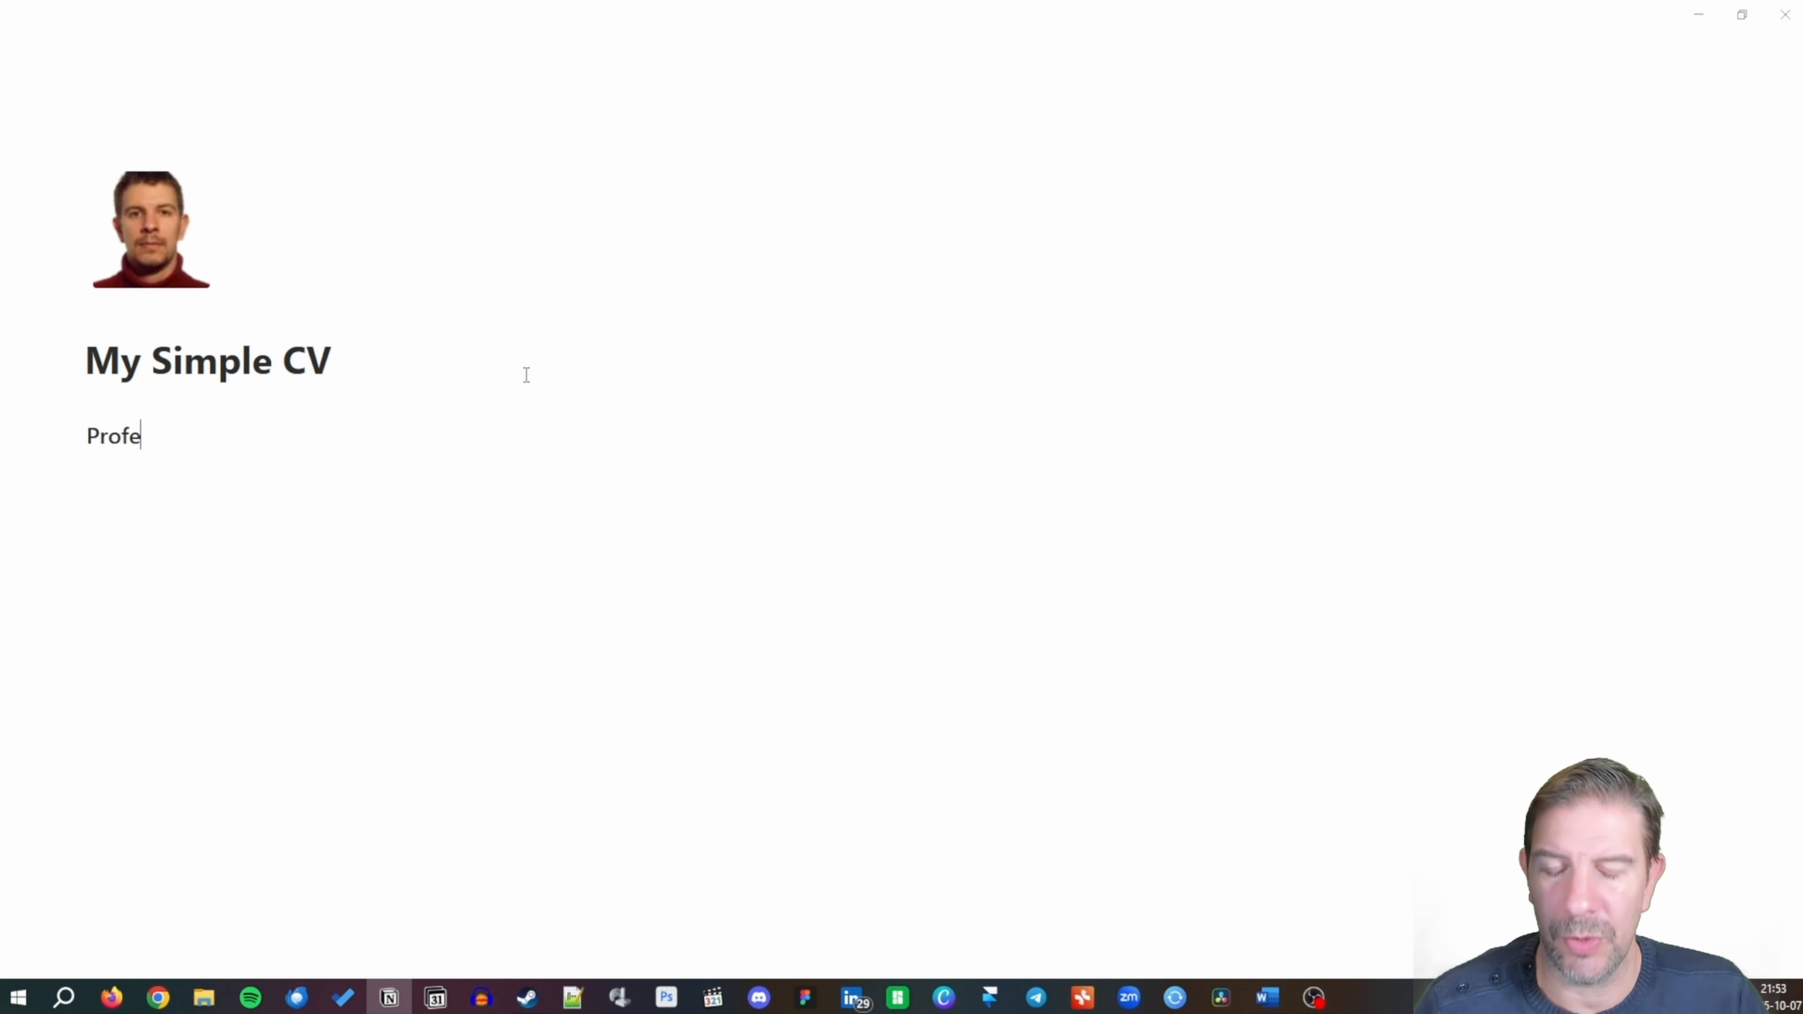
text(ssional Title)
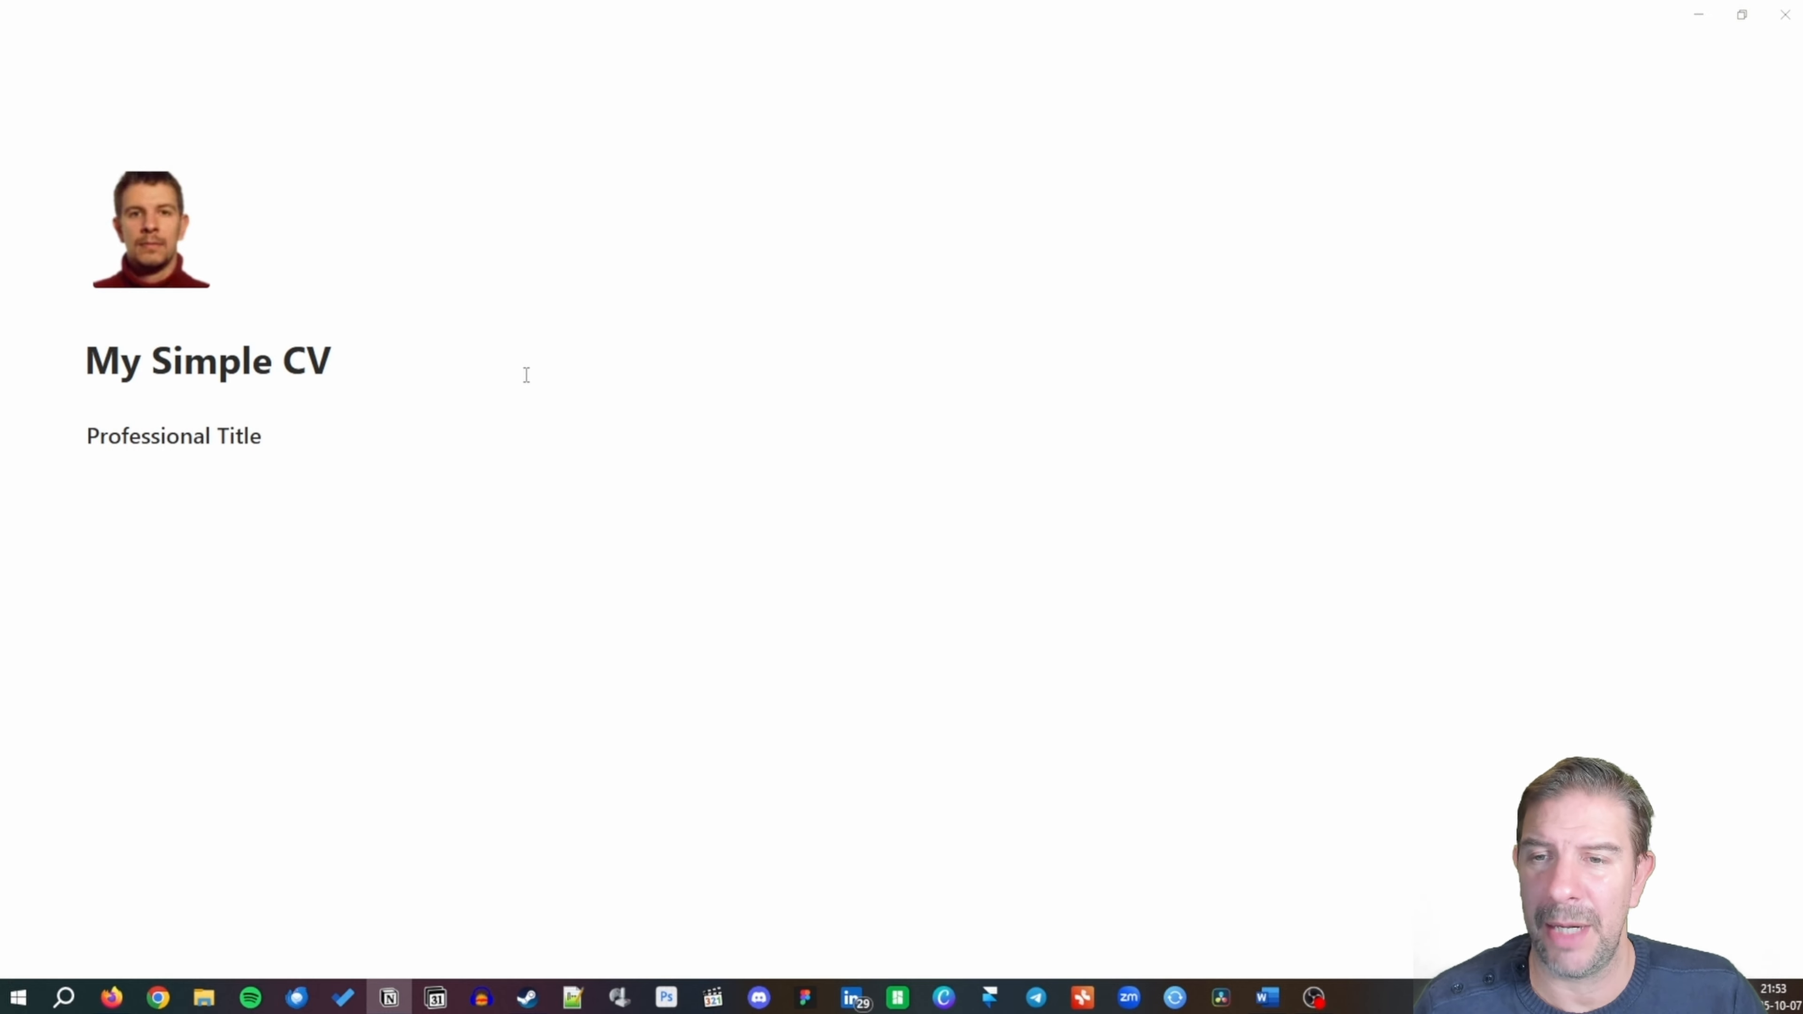
key(Return)
text(---)
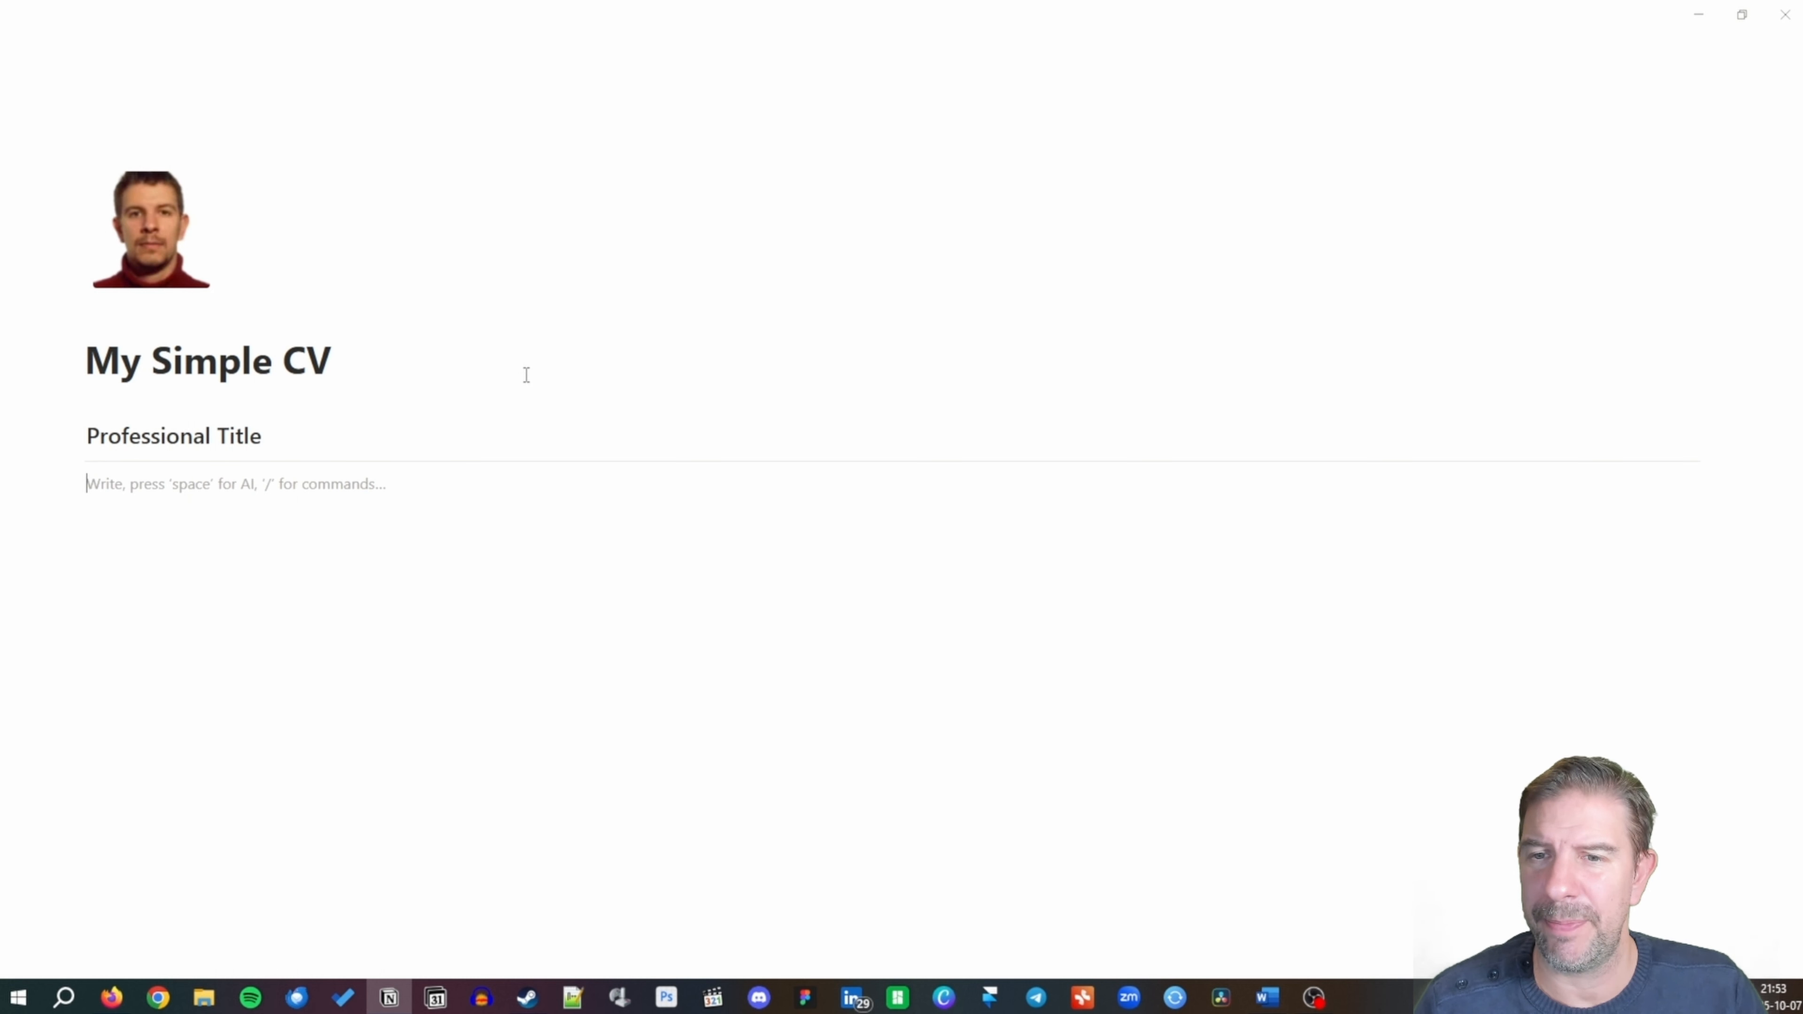
text(/2 col)
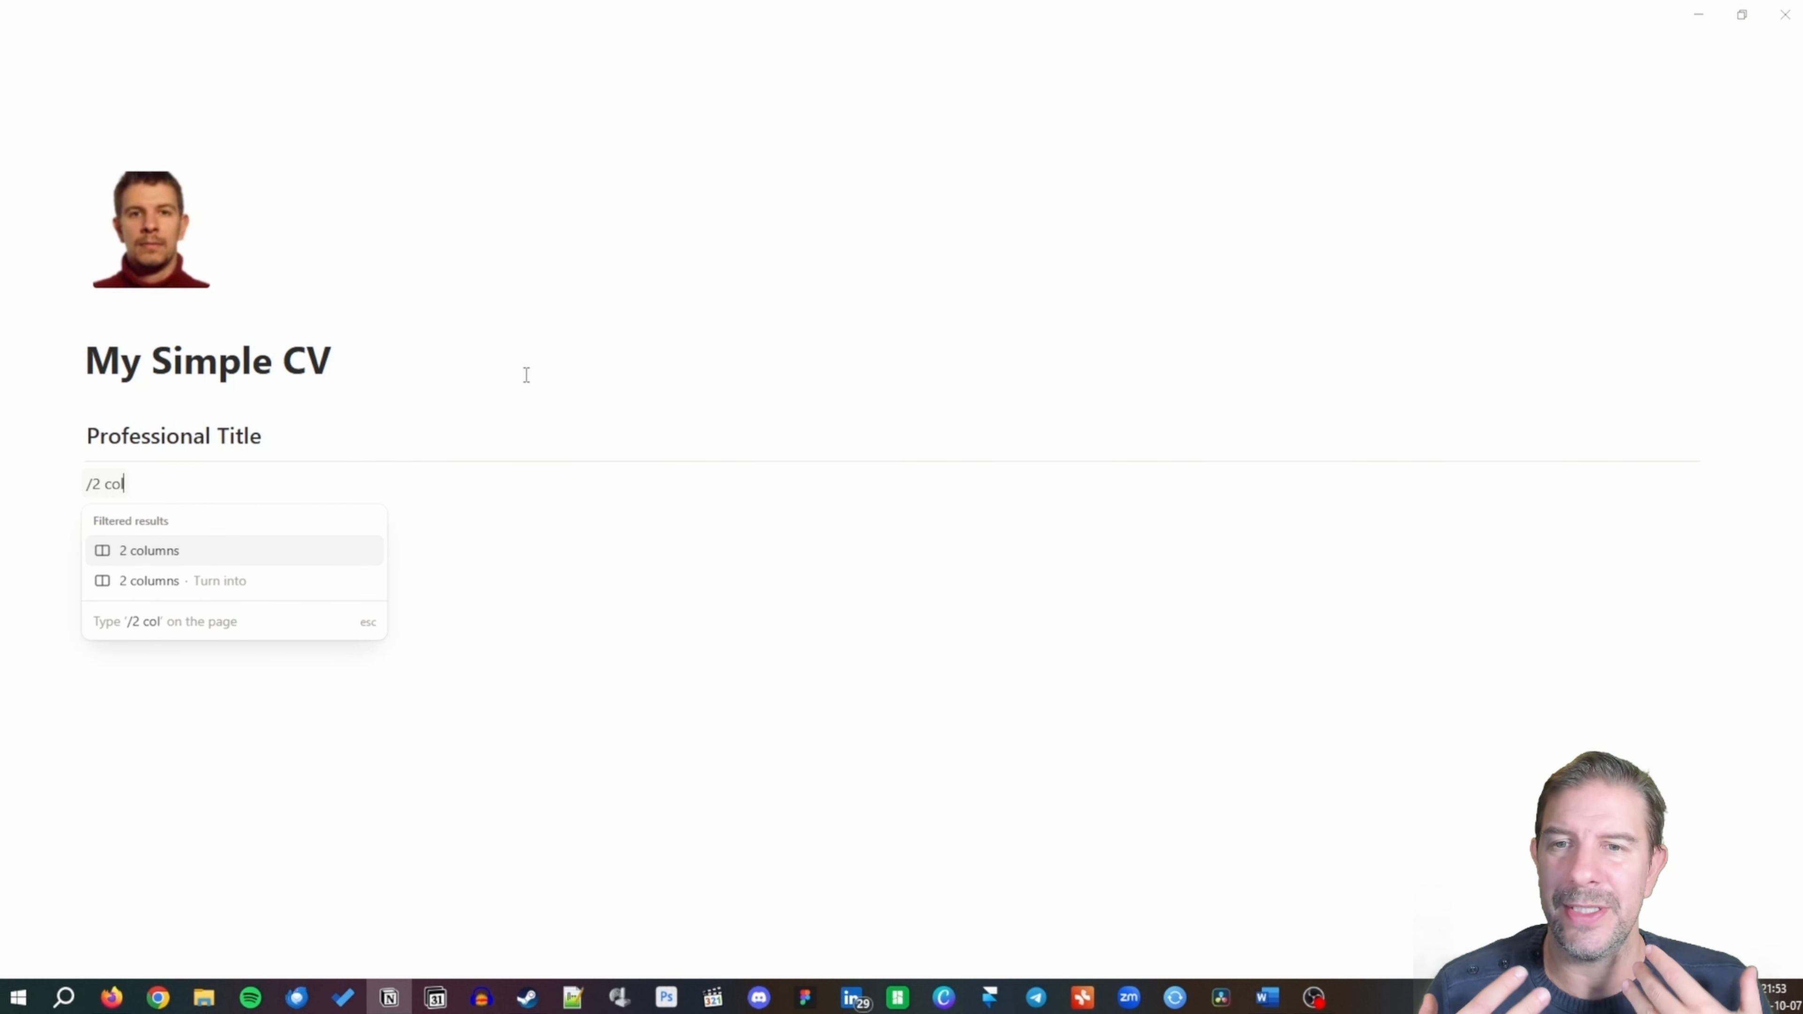
Insert a two-column layout starting with a phone-emoji 'Contact' Heading 3.
key(Return)
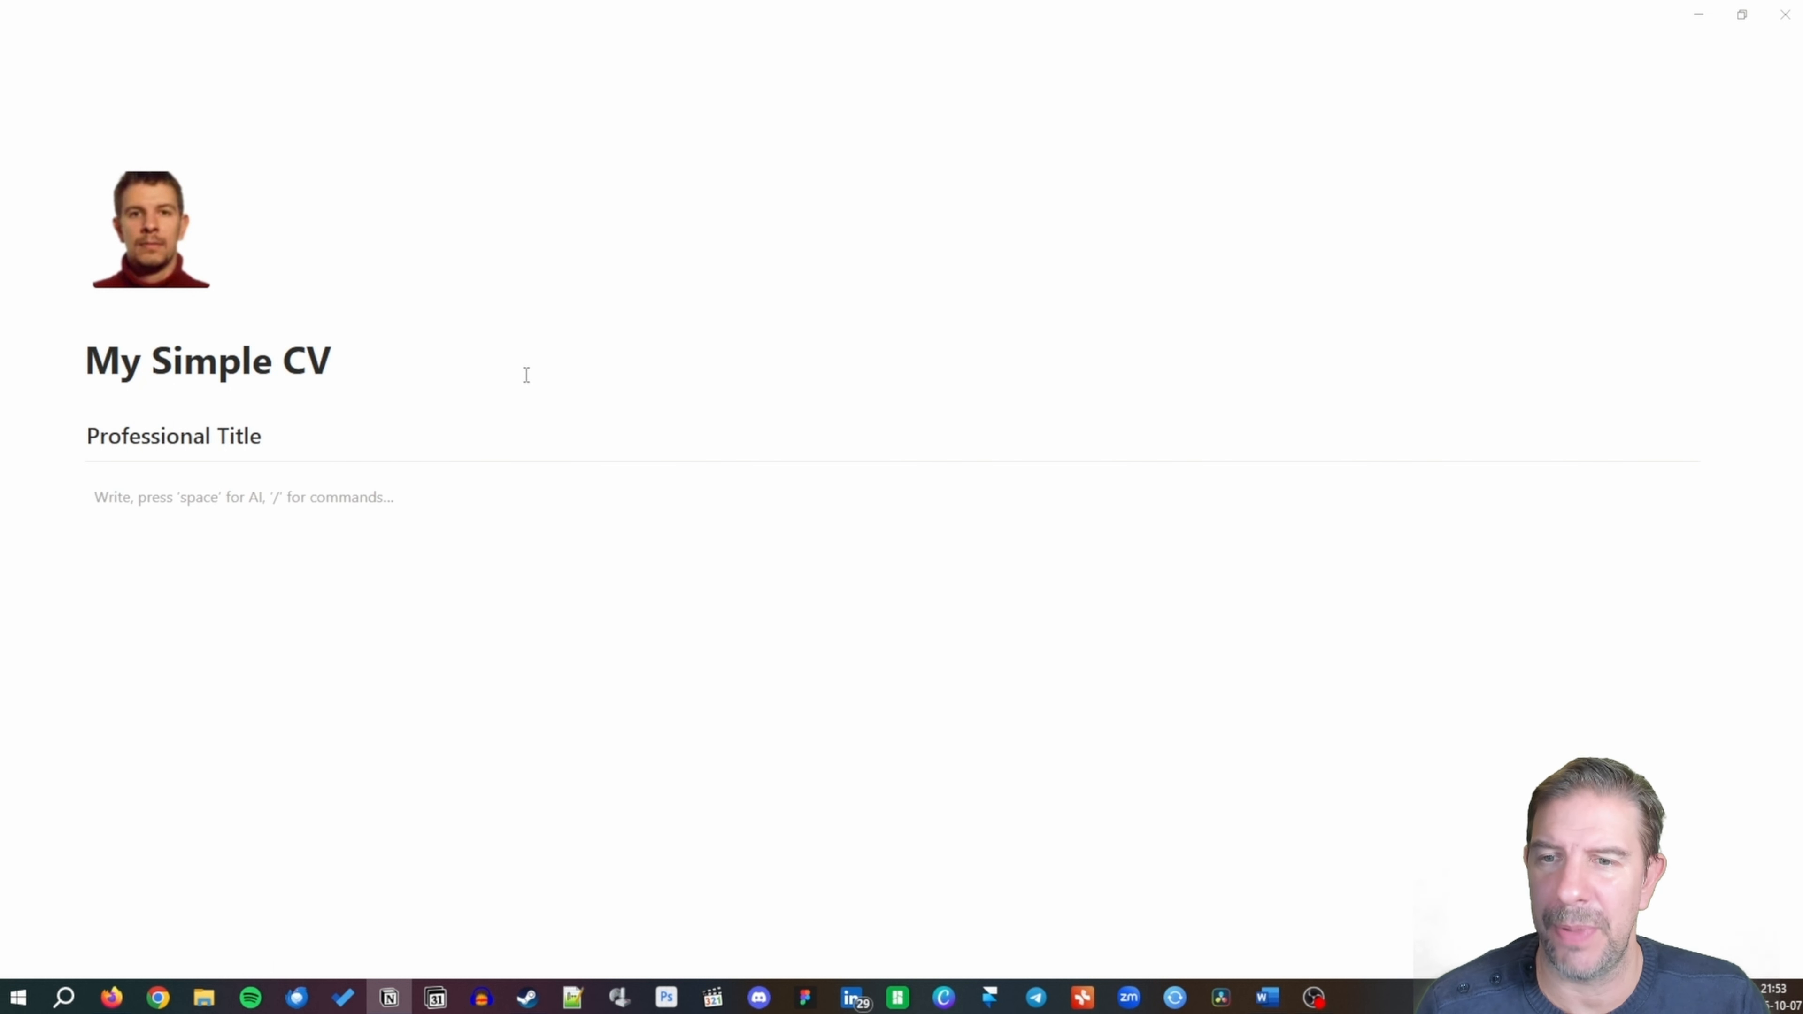
text(/h3)
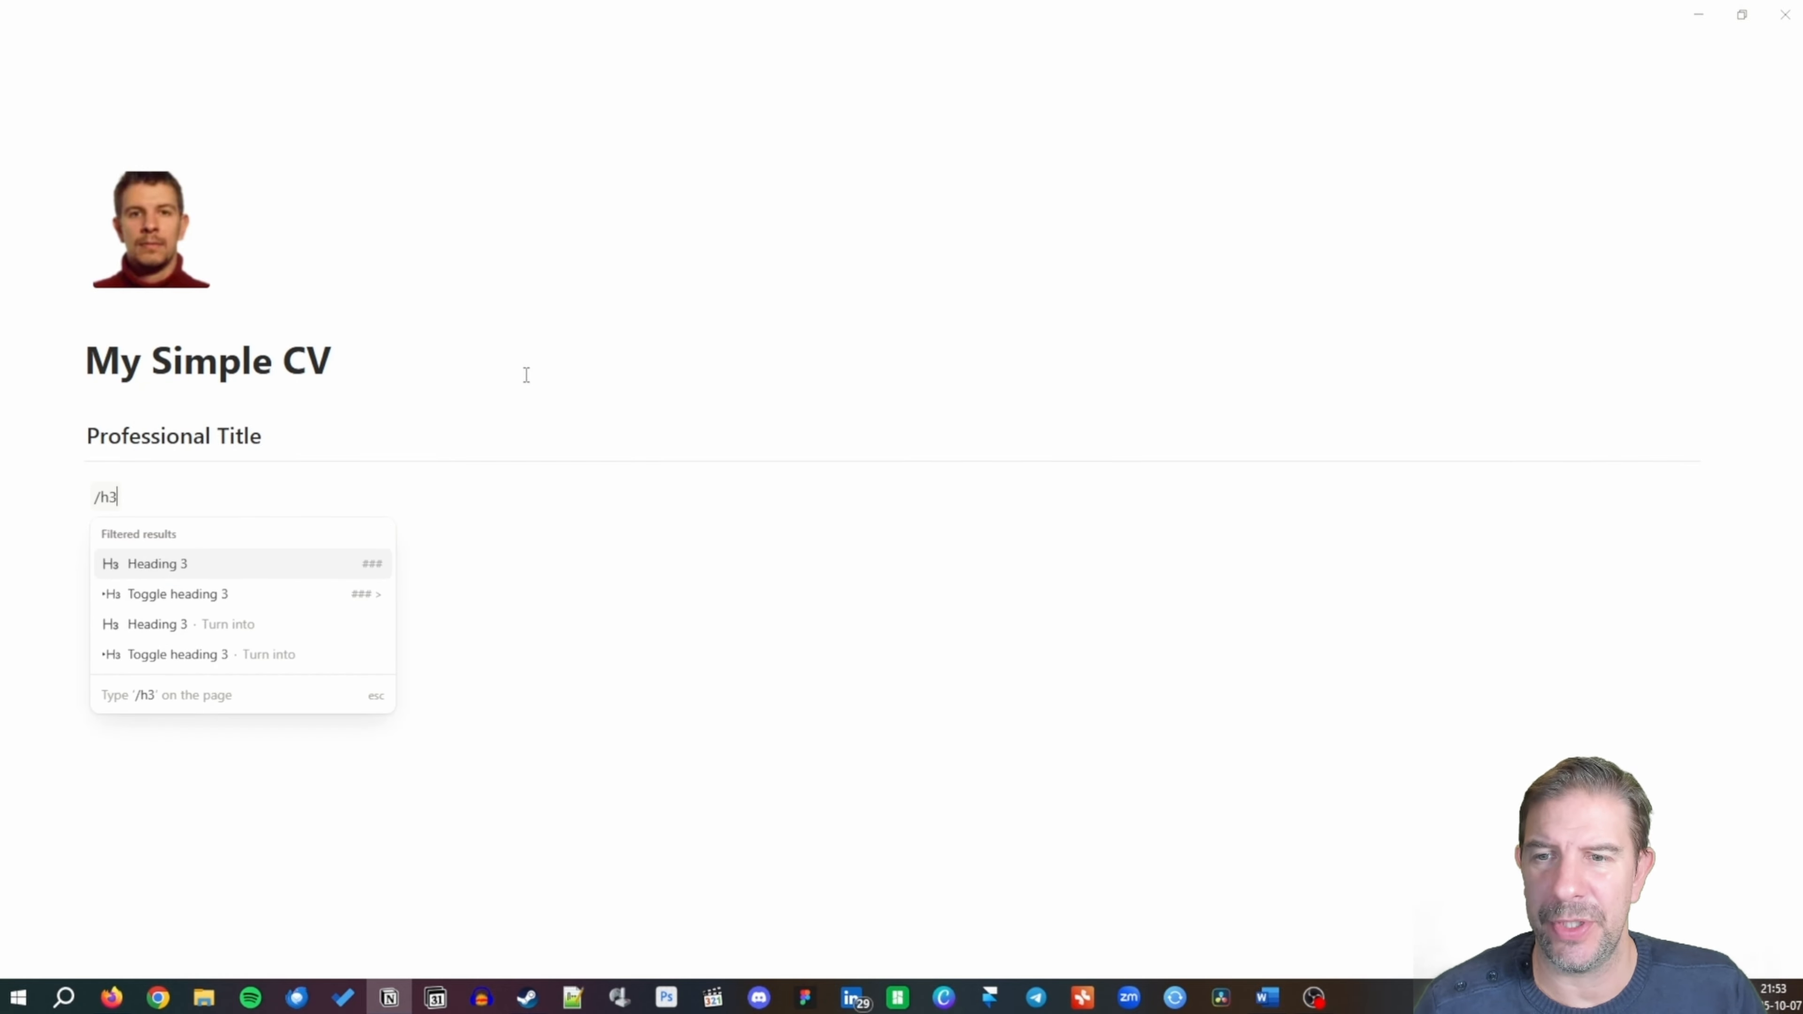
key(Return)
text(Cont)
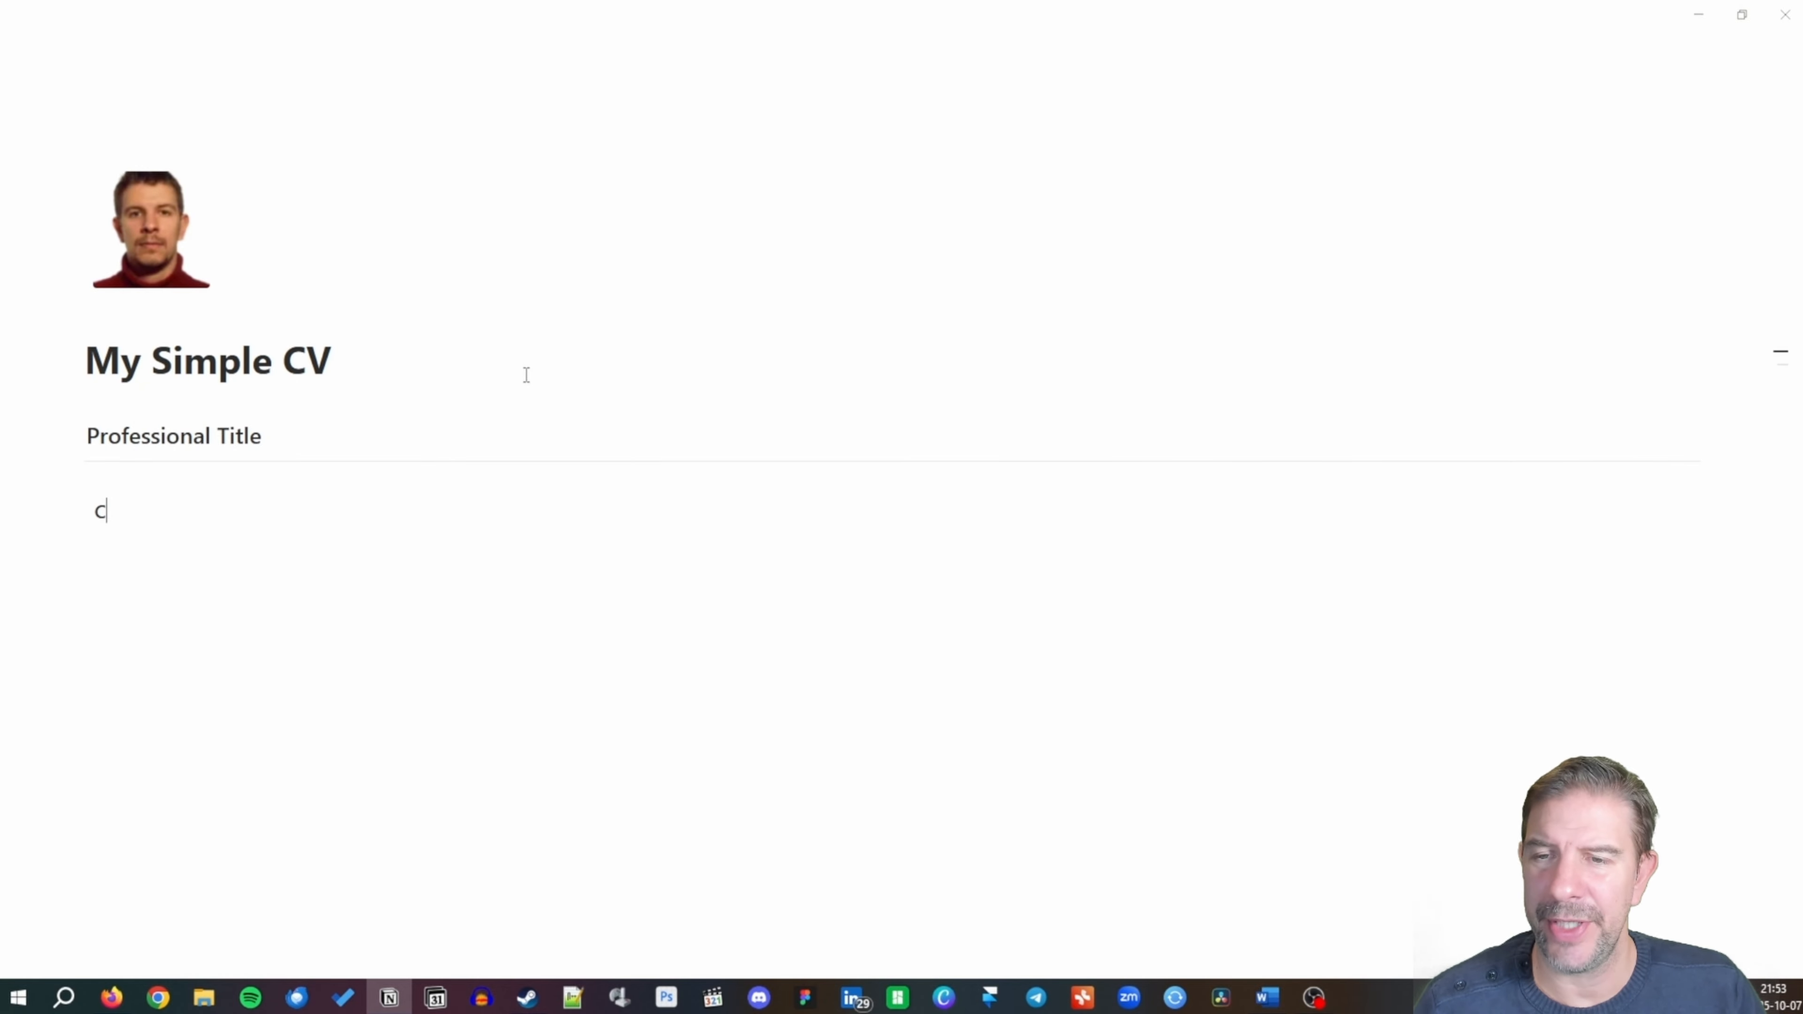
key(BackSpace)
key(BackSpace)
key(BackSpace)
key(BackSpace)
text(:)
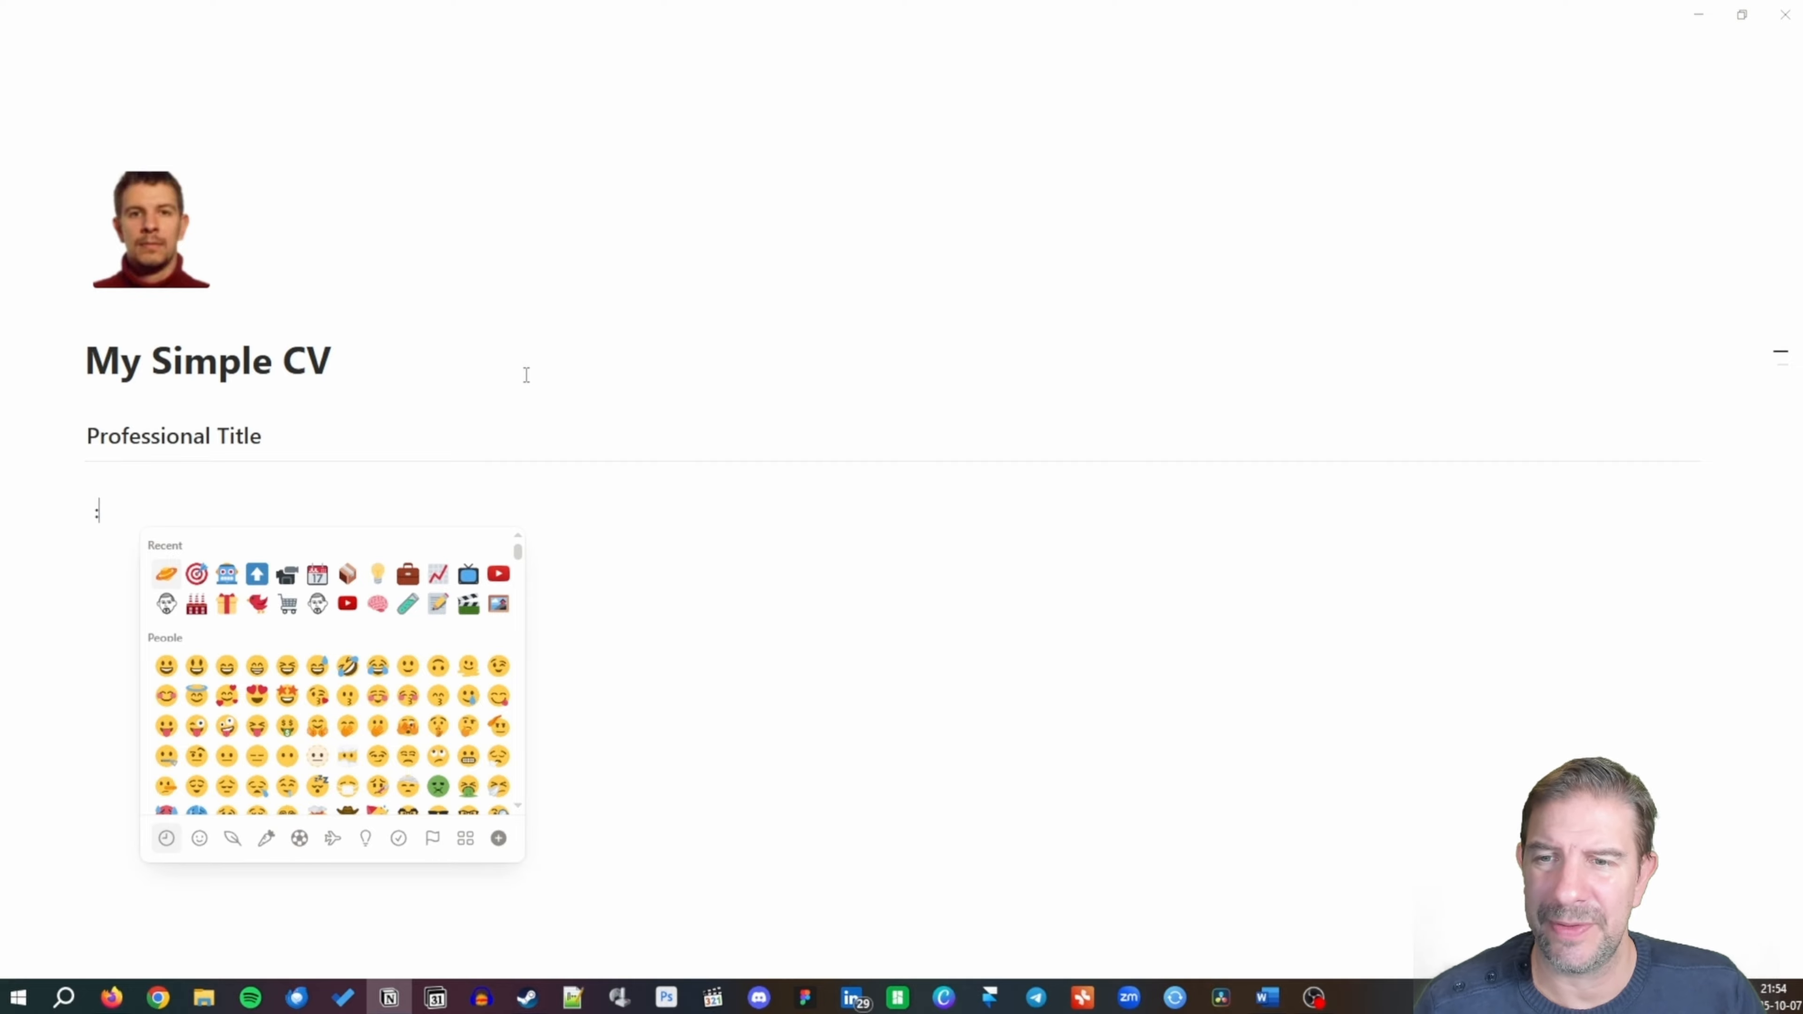
text(phone)
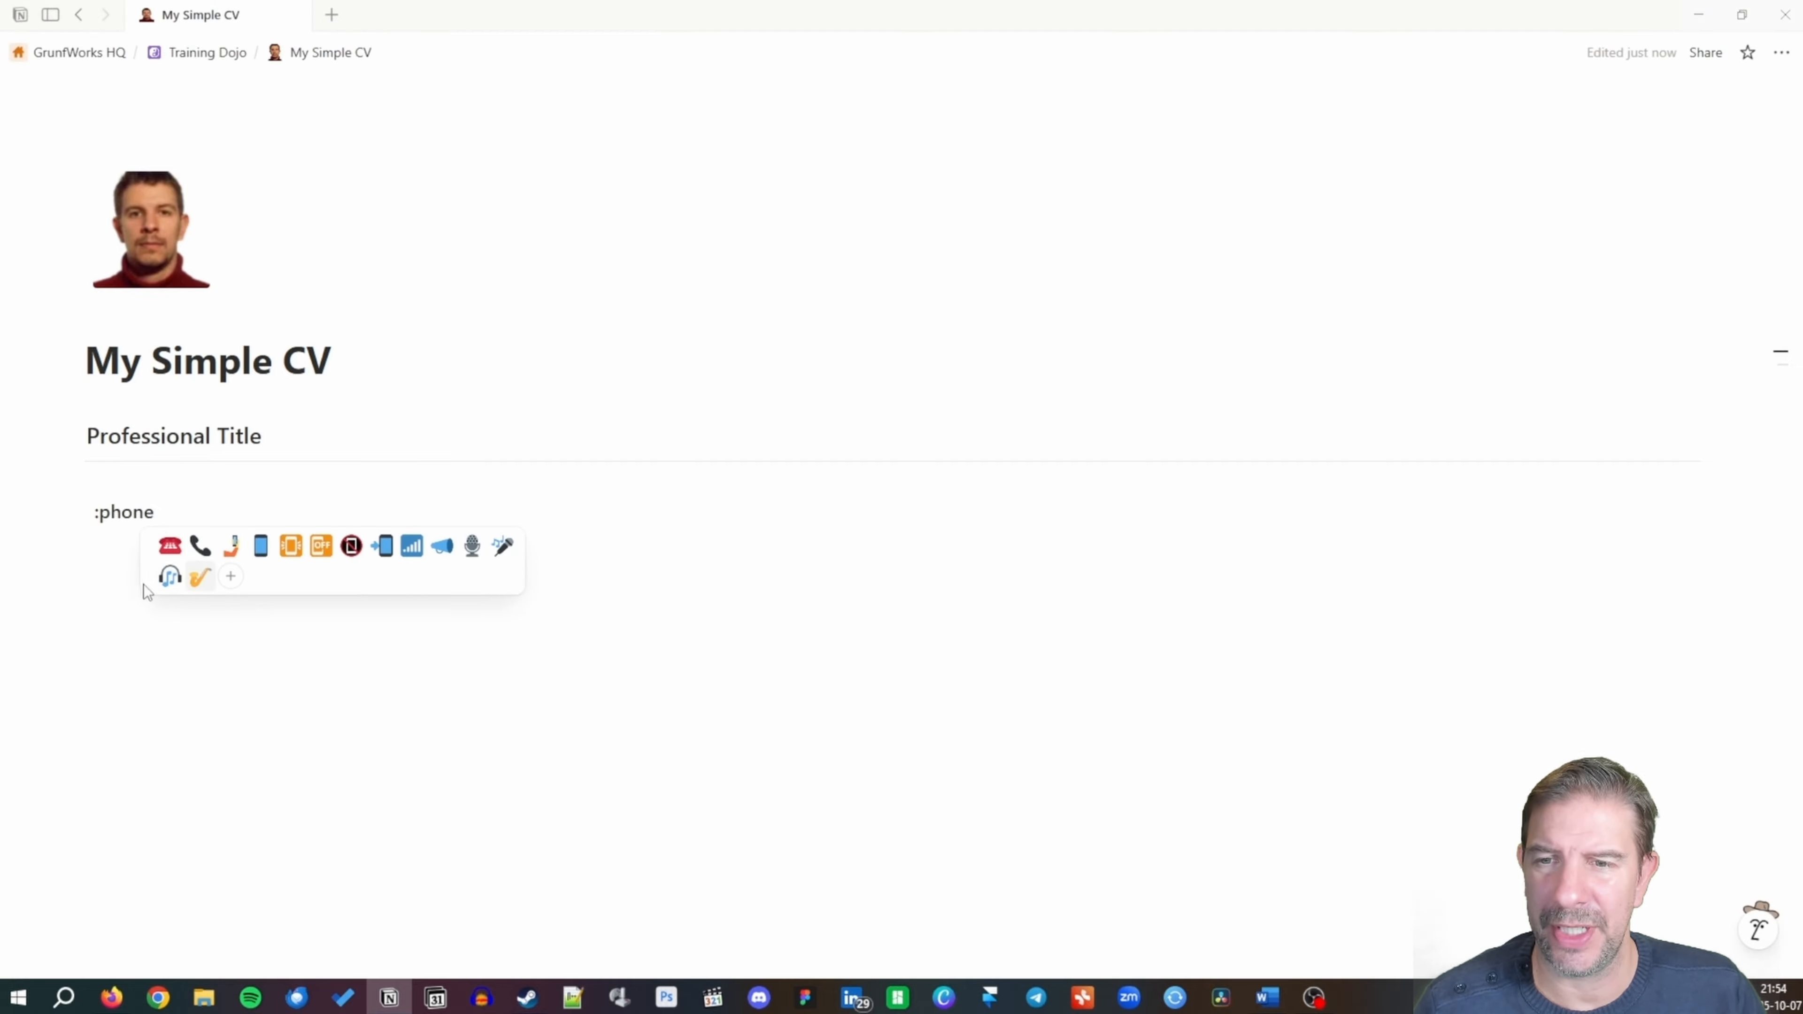
click(201, 545)
text(Co)
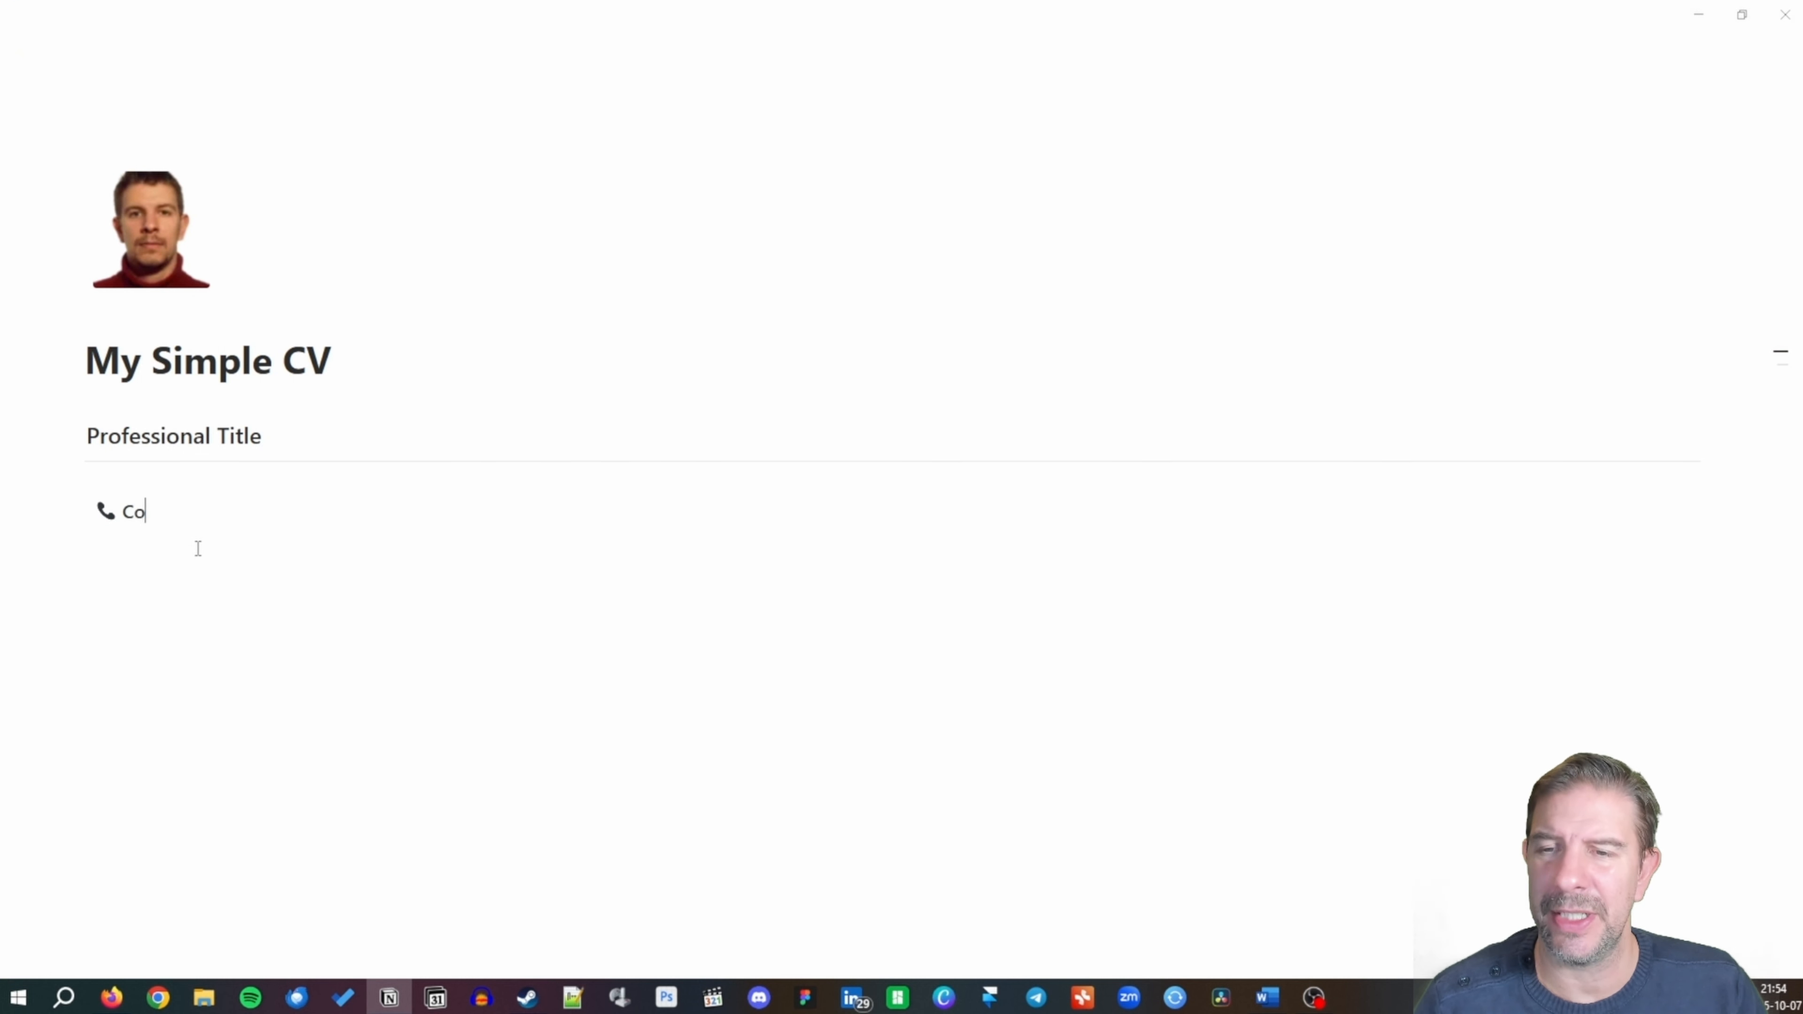
text(ntact)
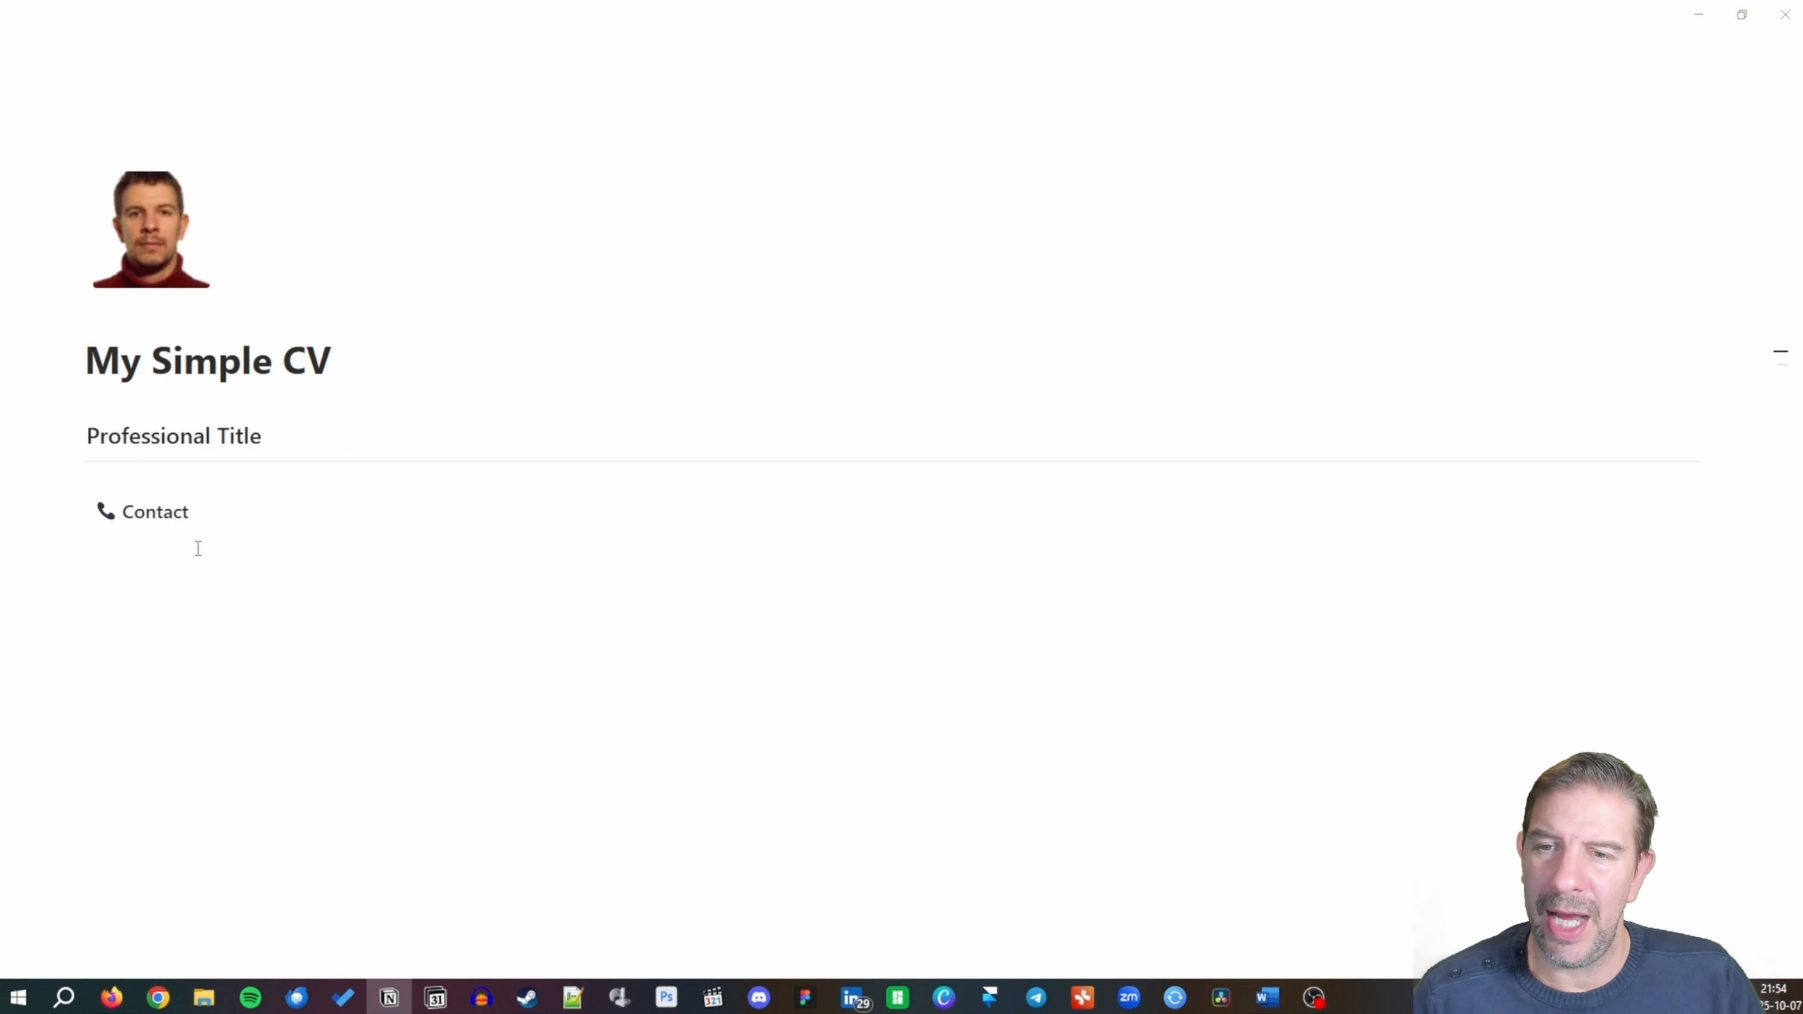
key(Return)
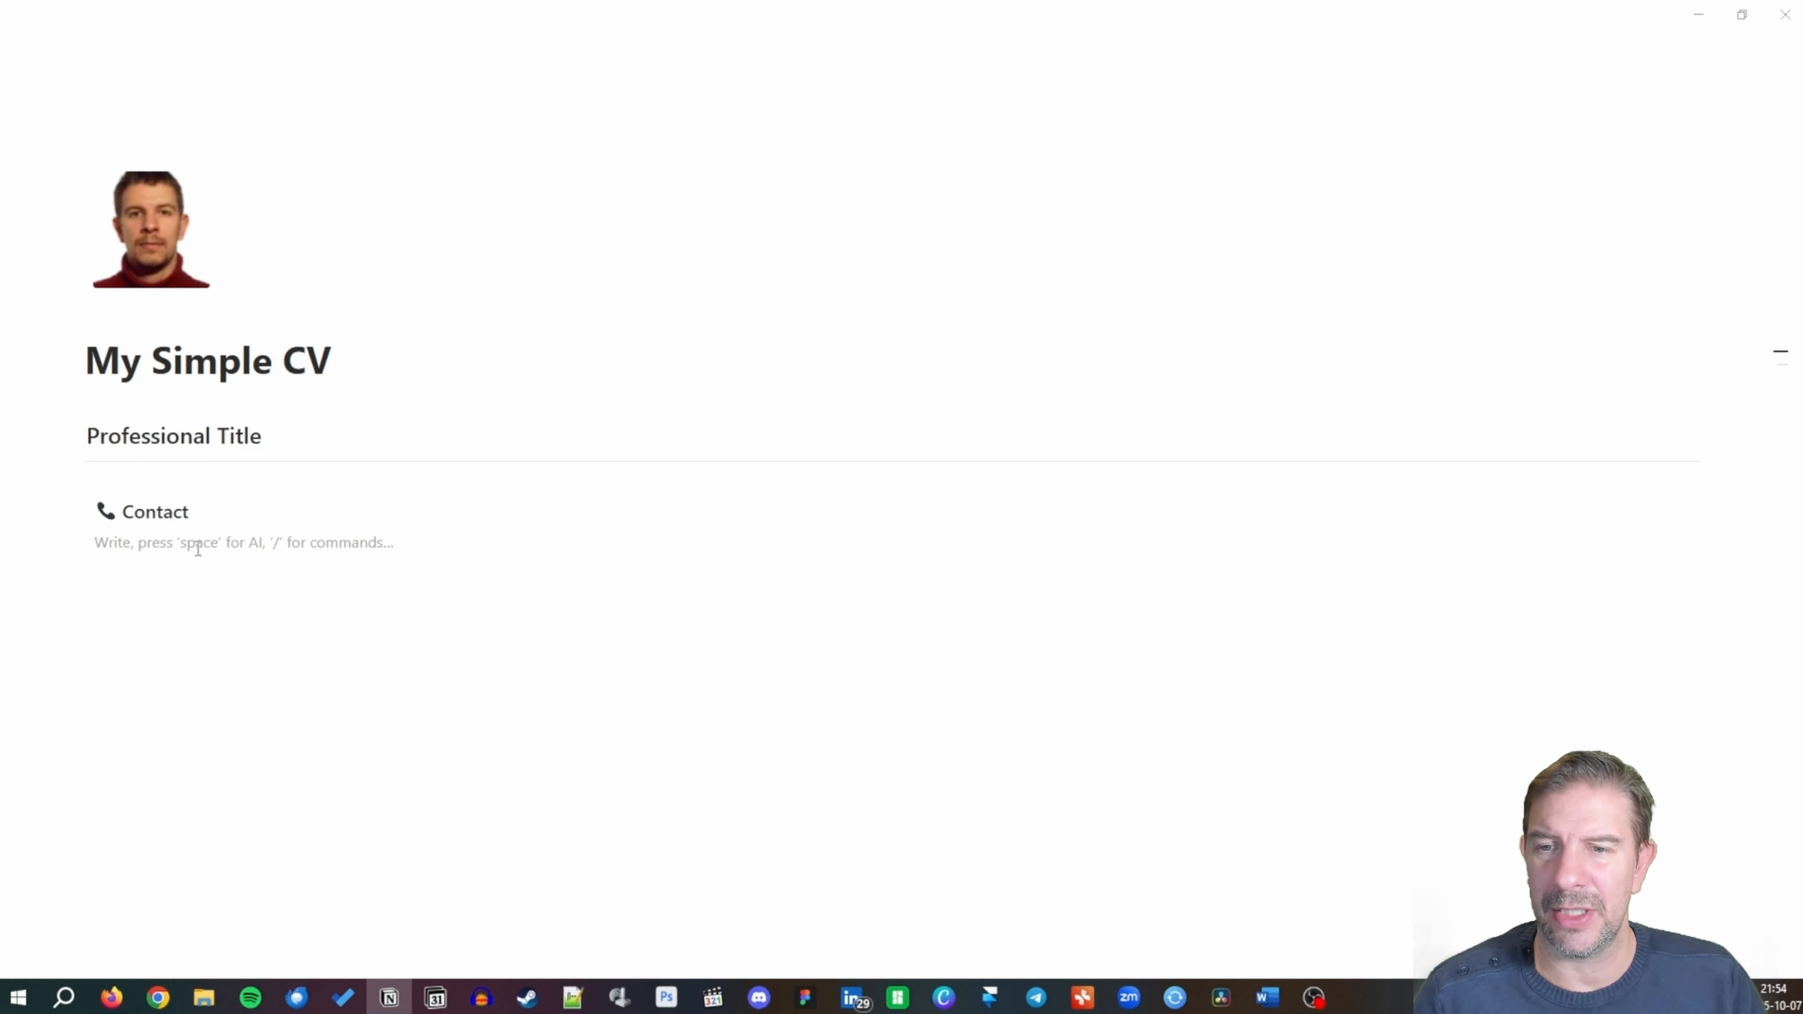
List 'Location, State, County' and a phone number under Contact.
text(4)
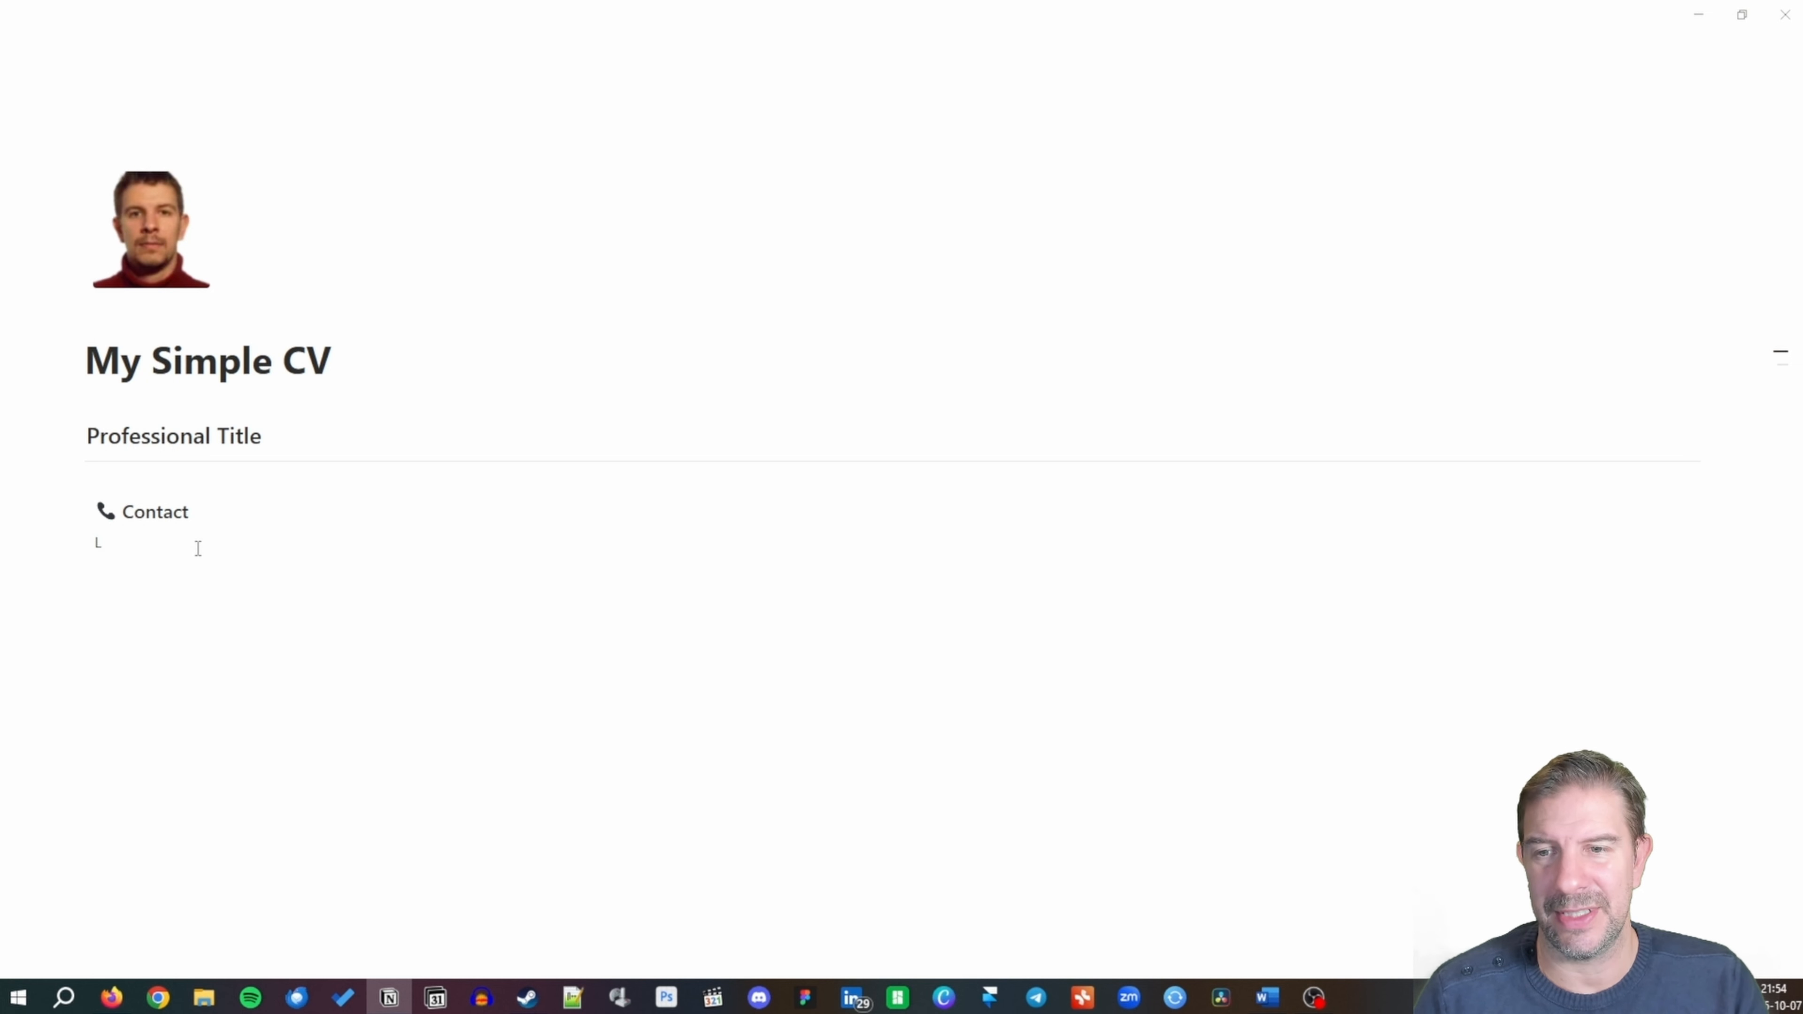
text(ocation, St)
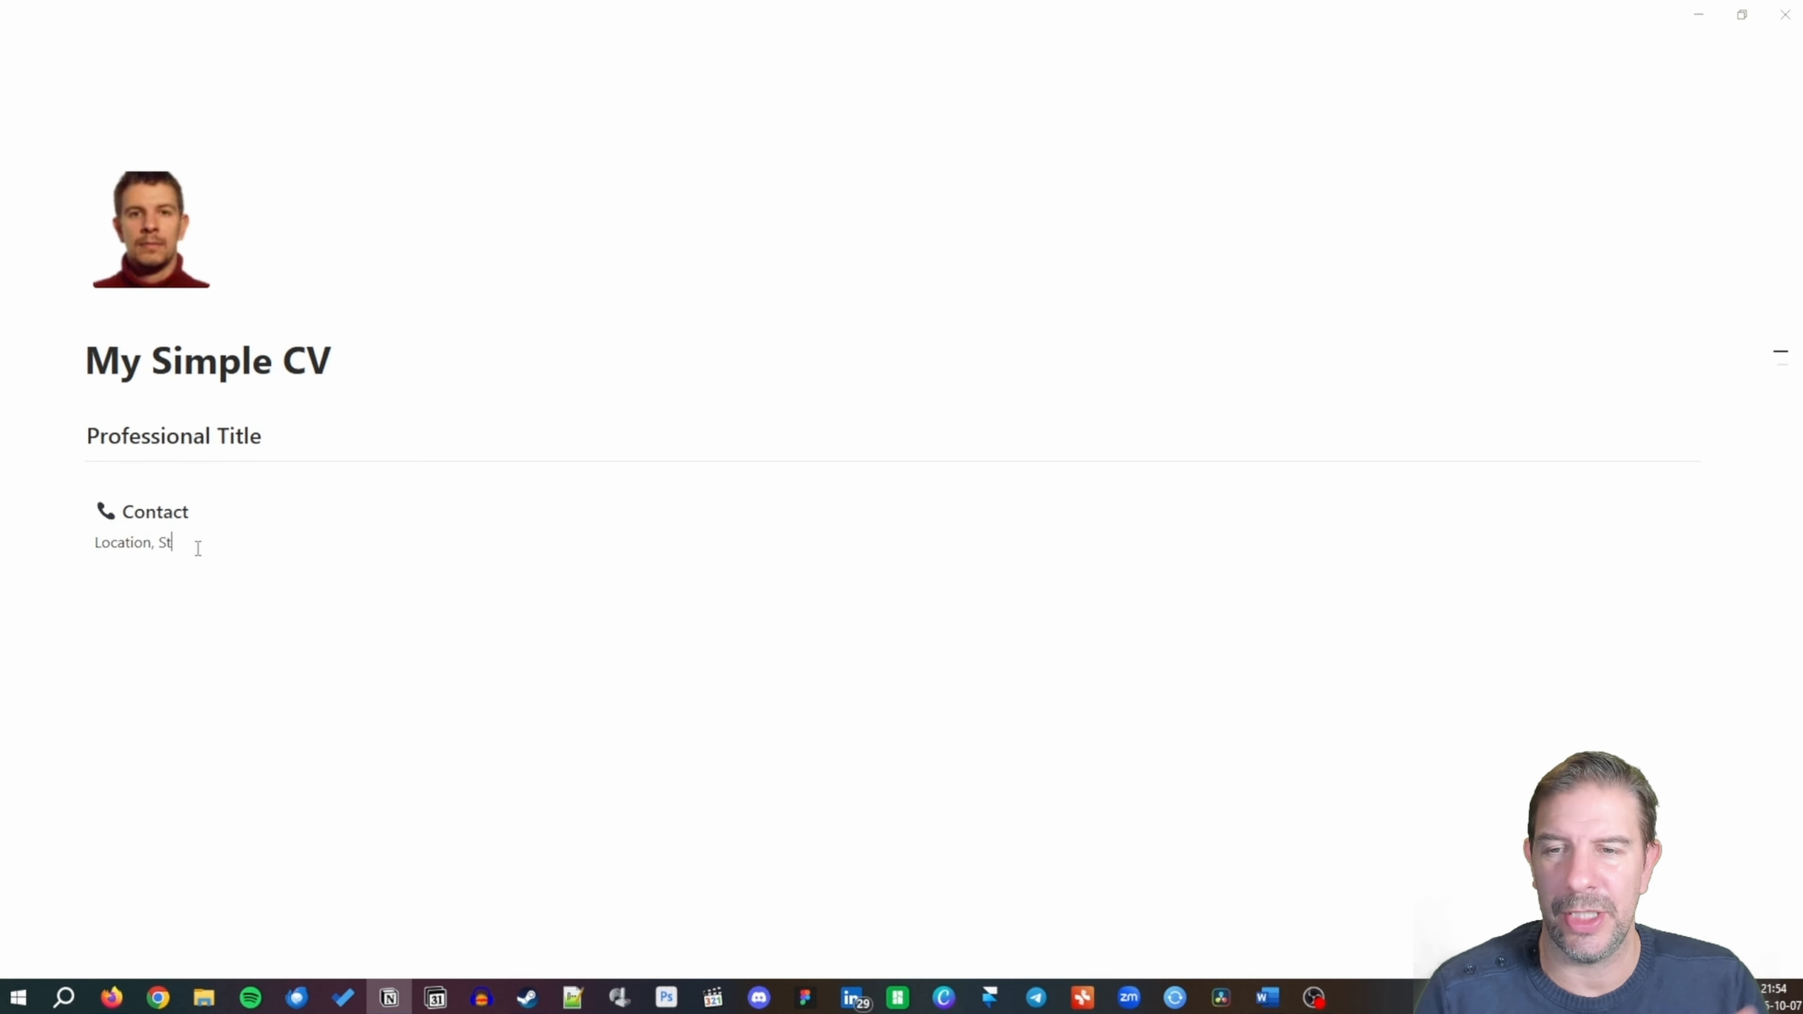
text(ate, county)
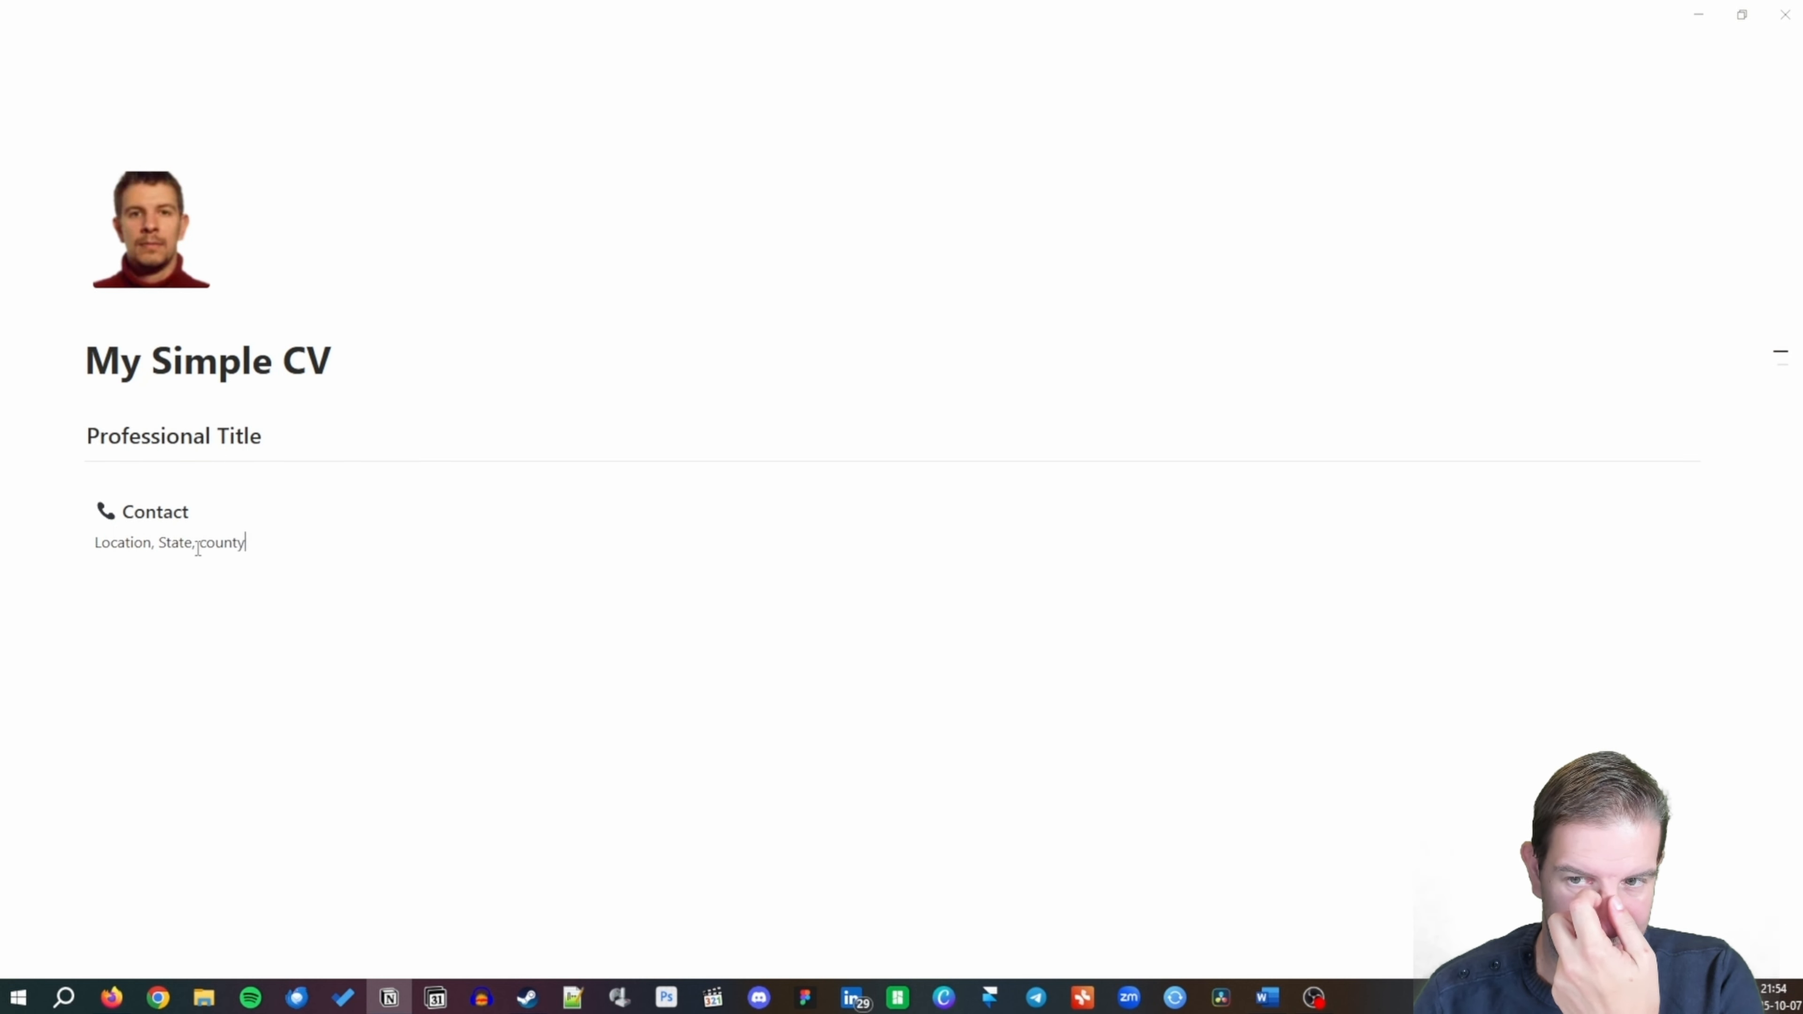
key(BackSpace)
key(BackSpace)
key(BackSpace)
key(BackSpace)
key(BackSpace)
key(BackSpace)
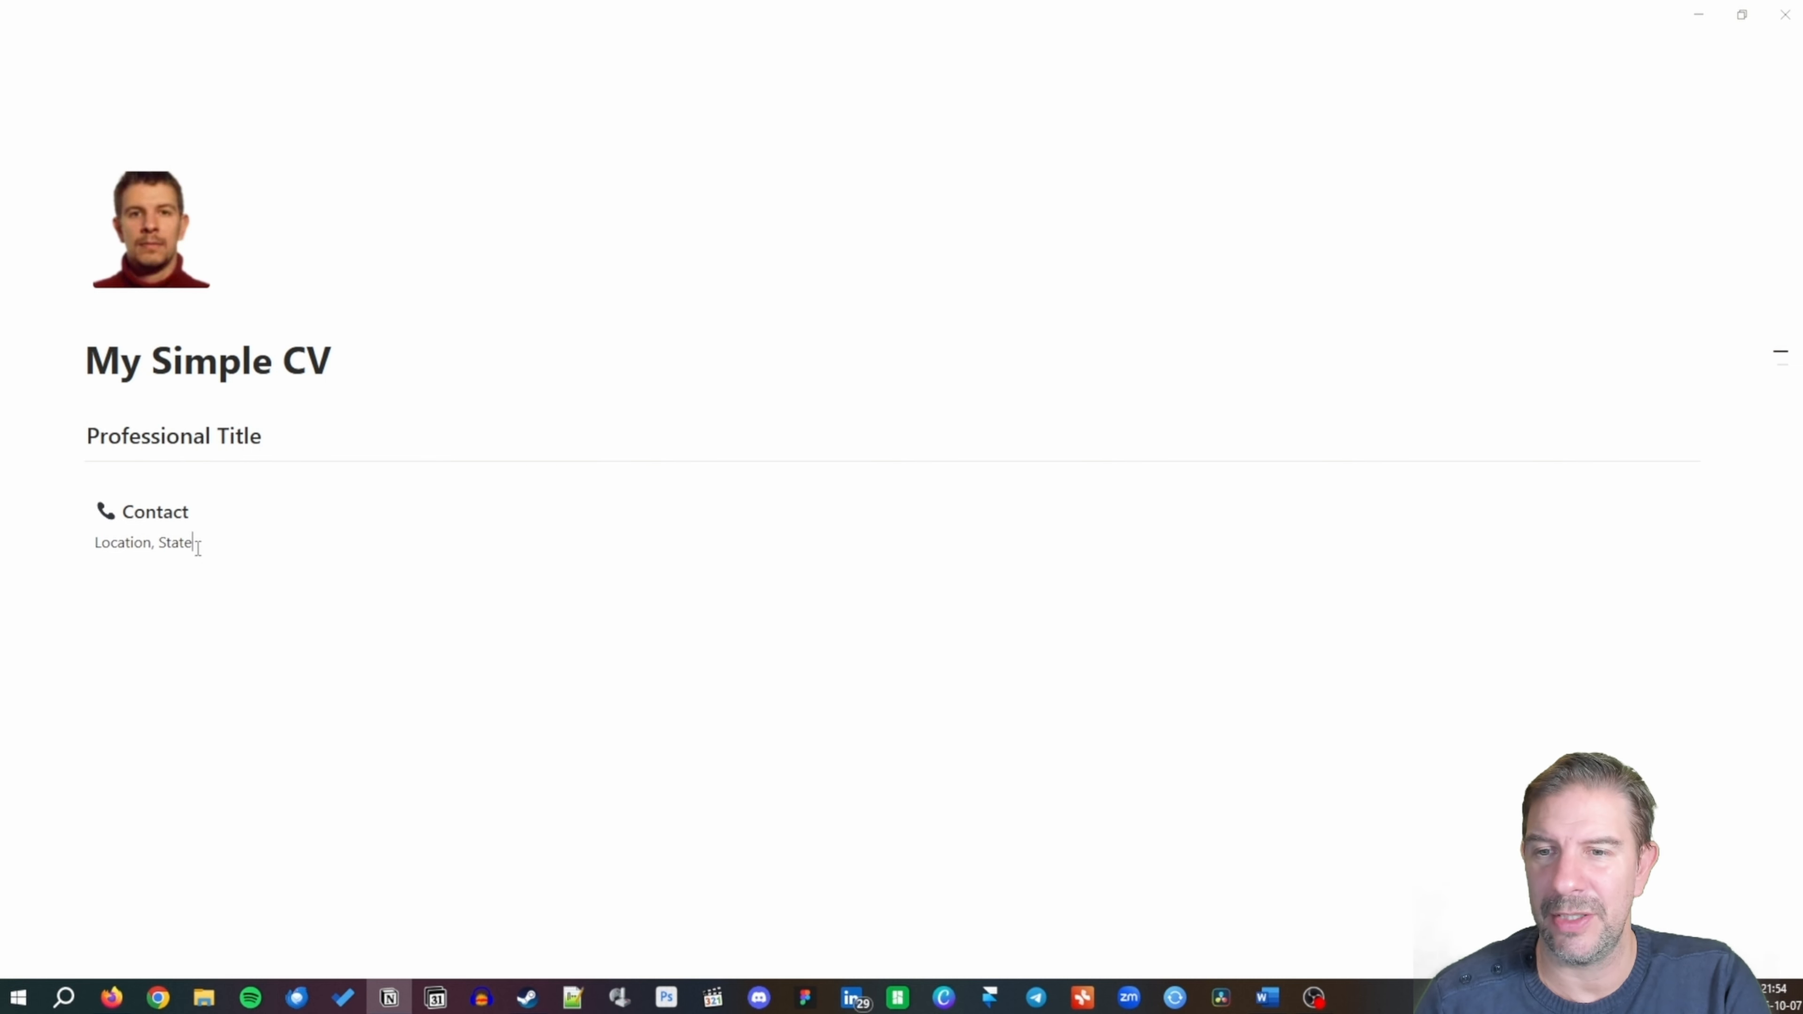
text(County)
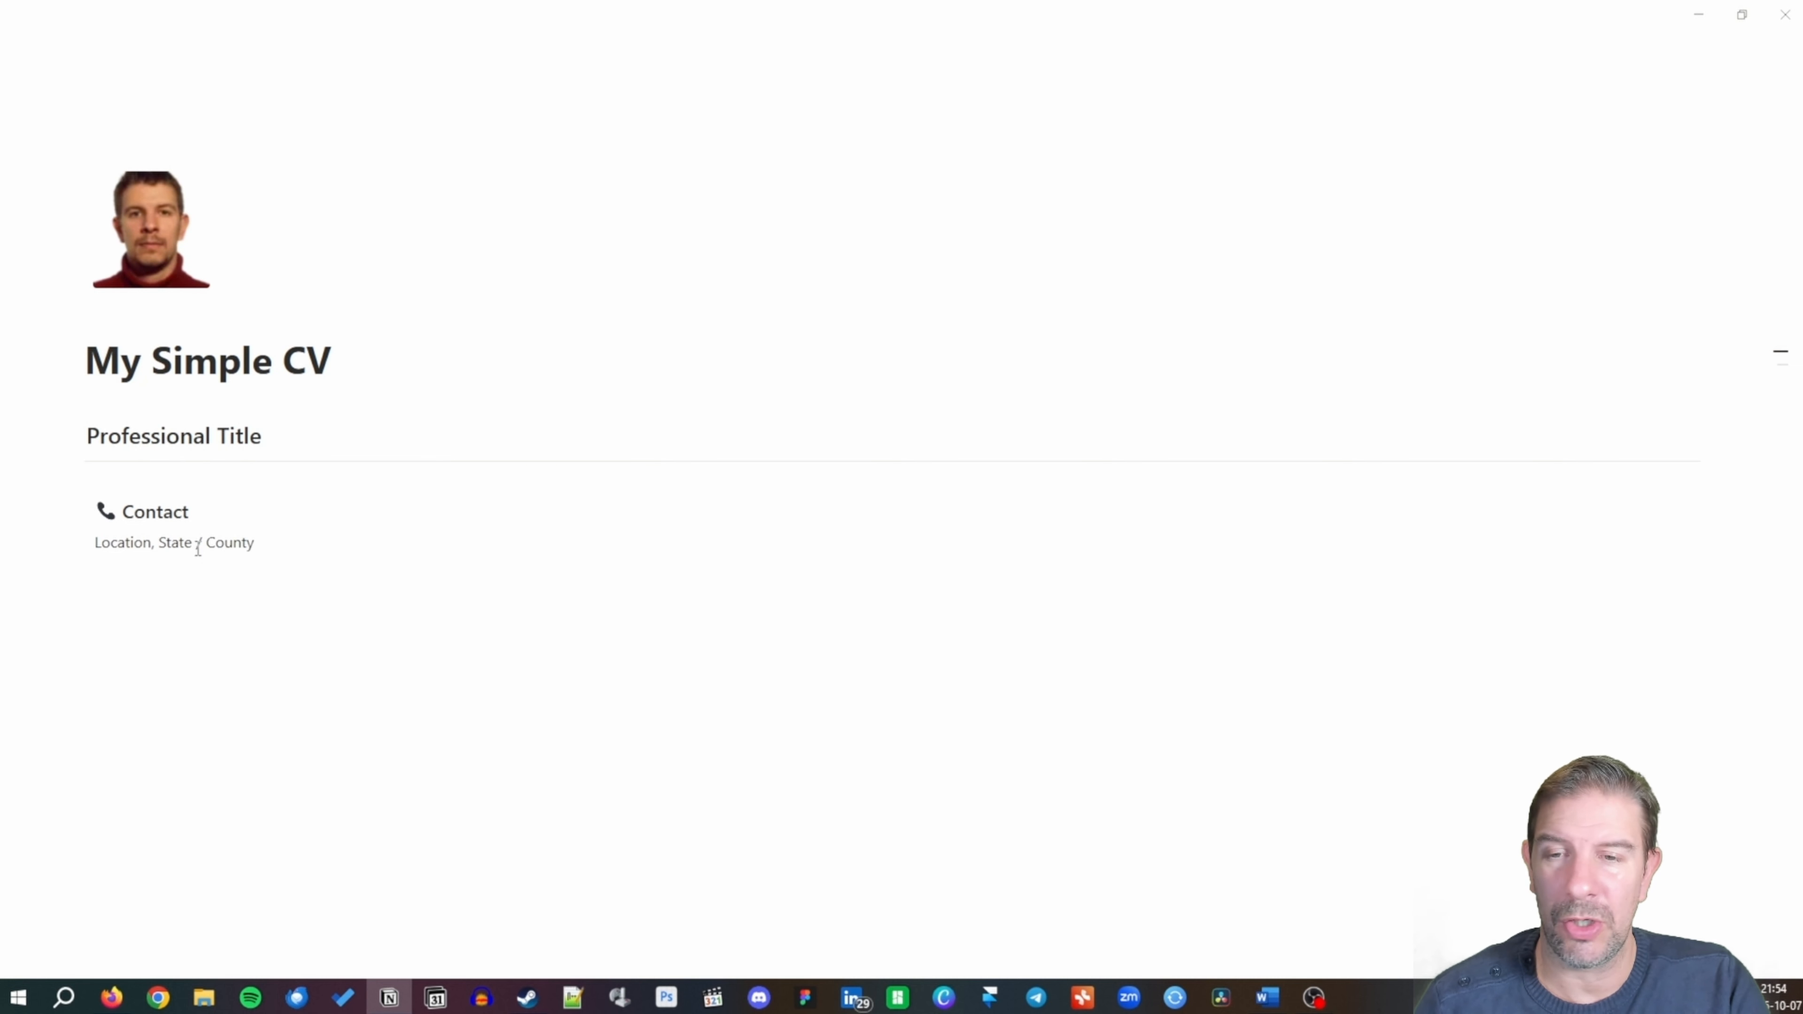
key(Return)
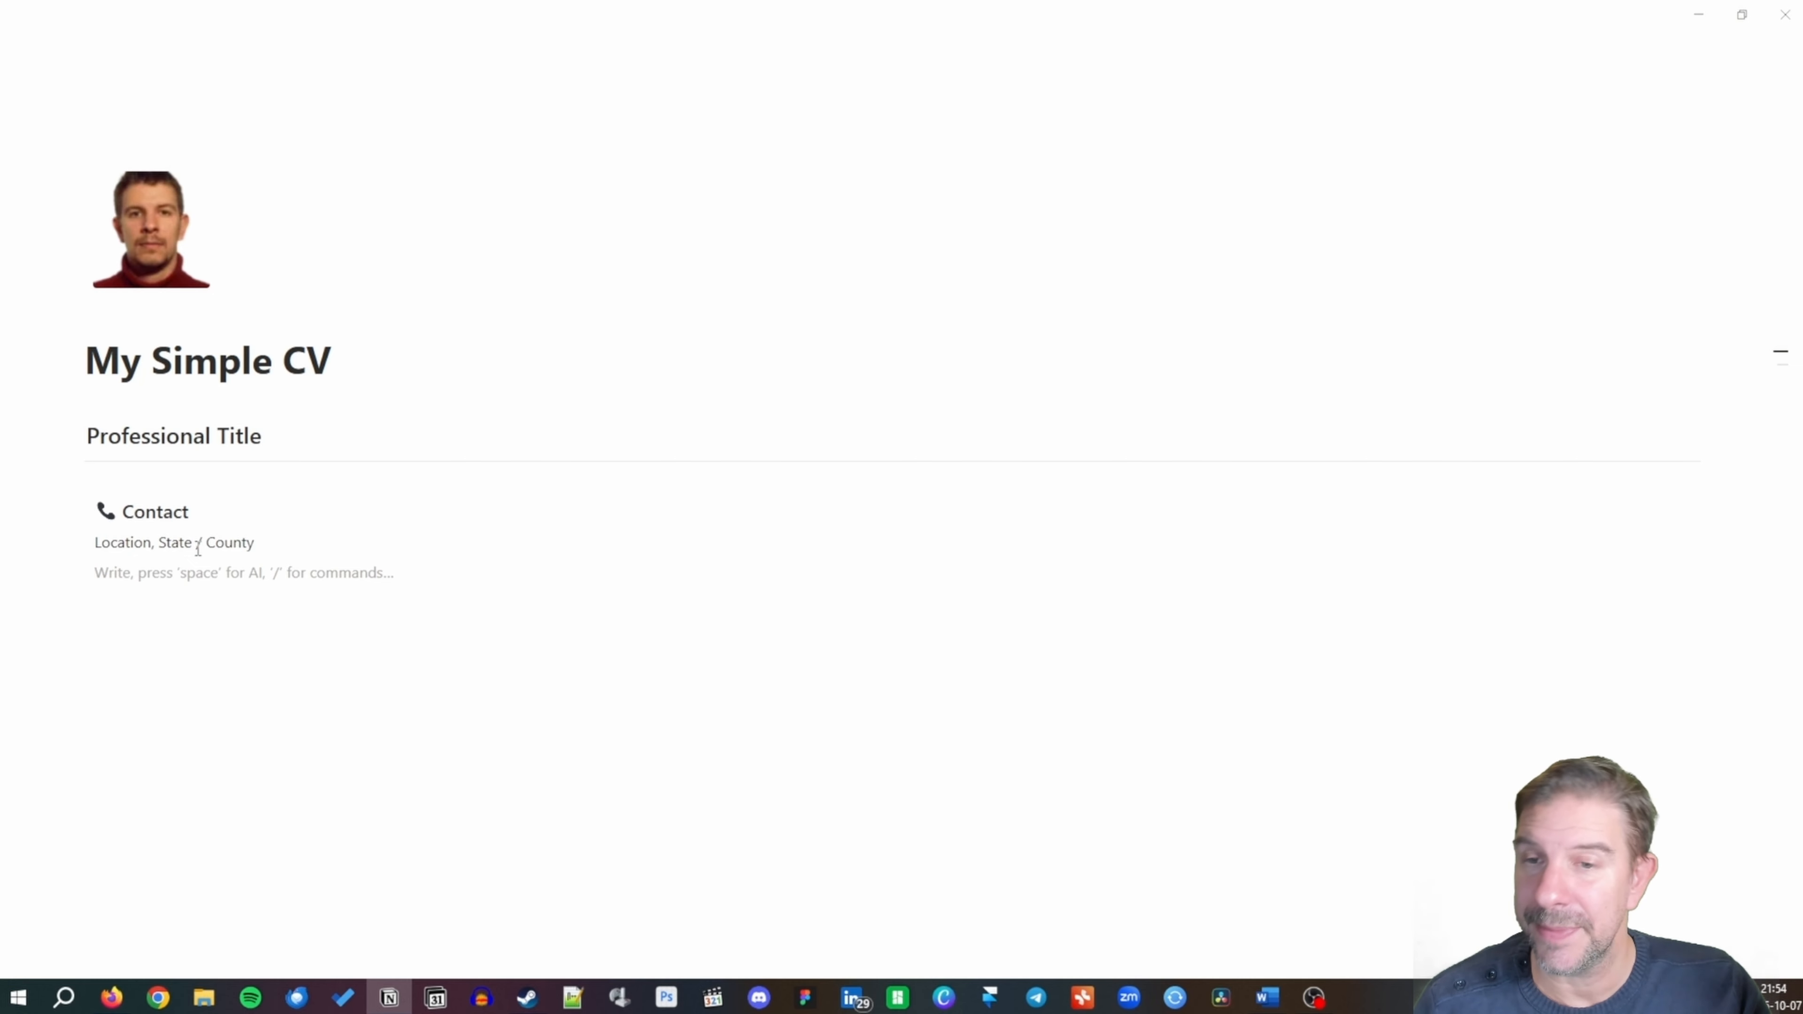
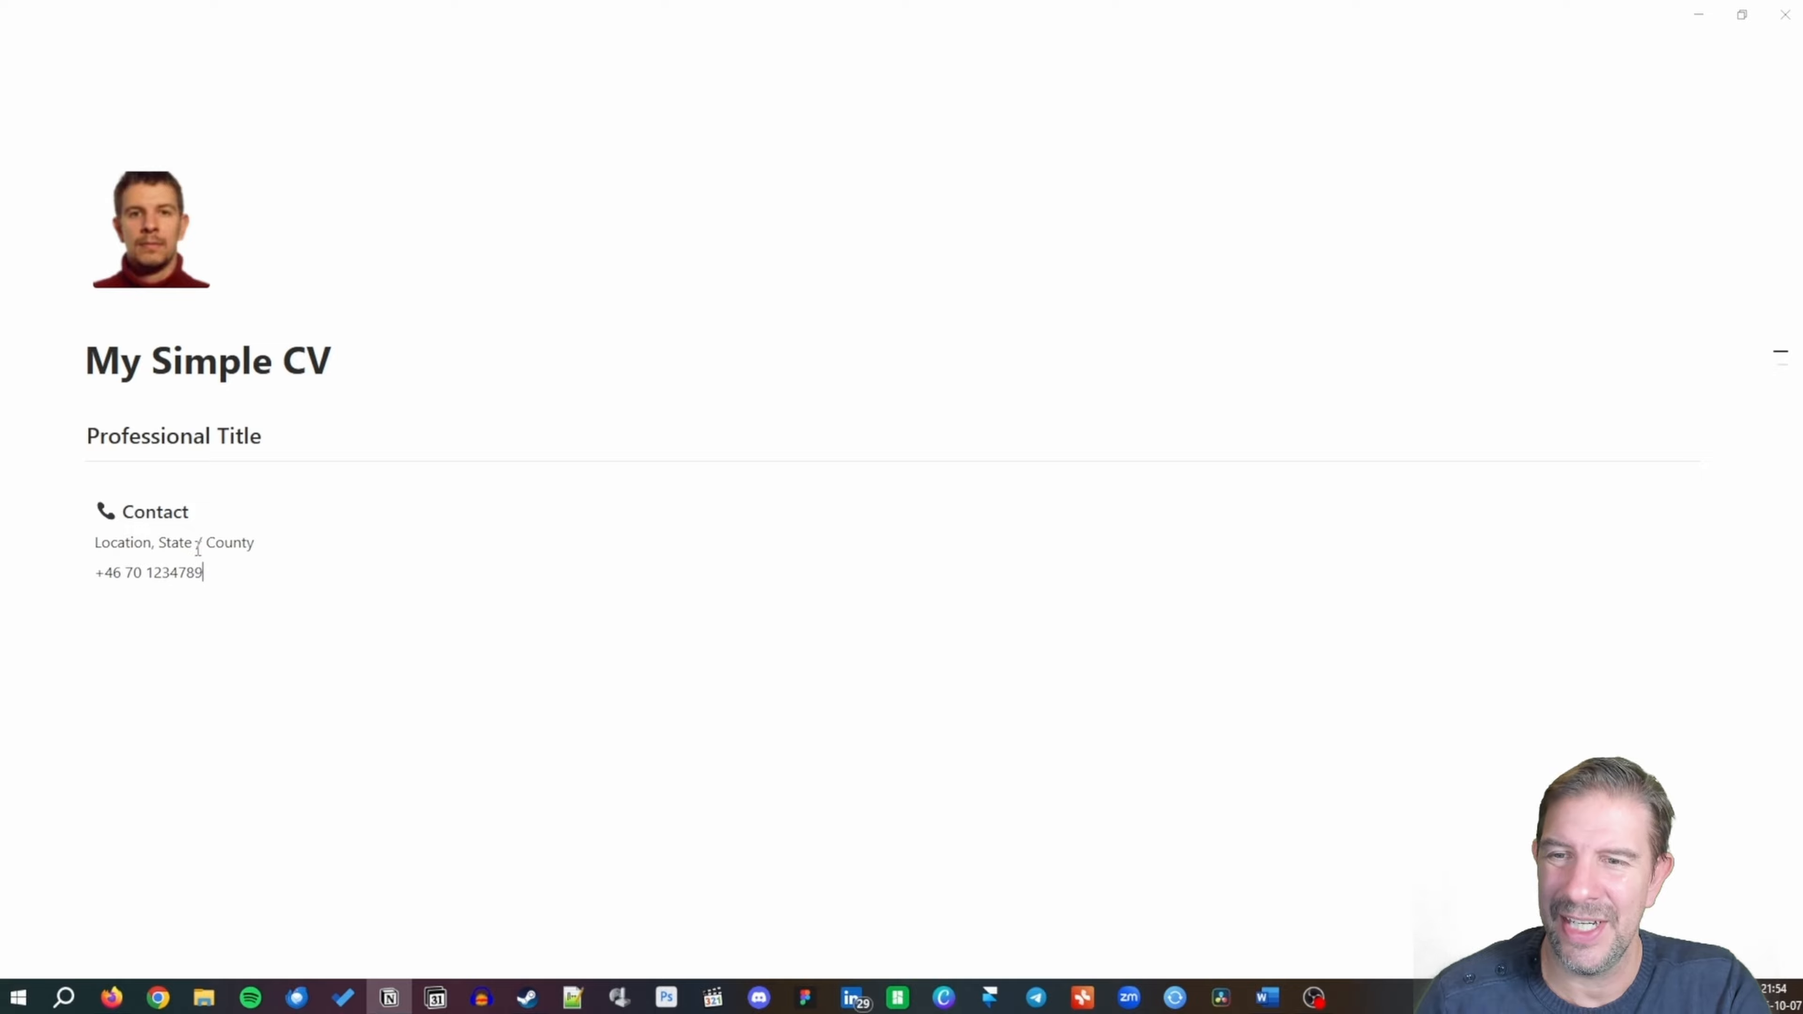
key(Return)
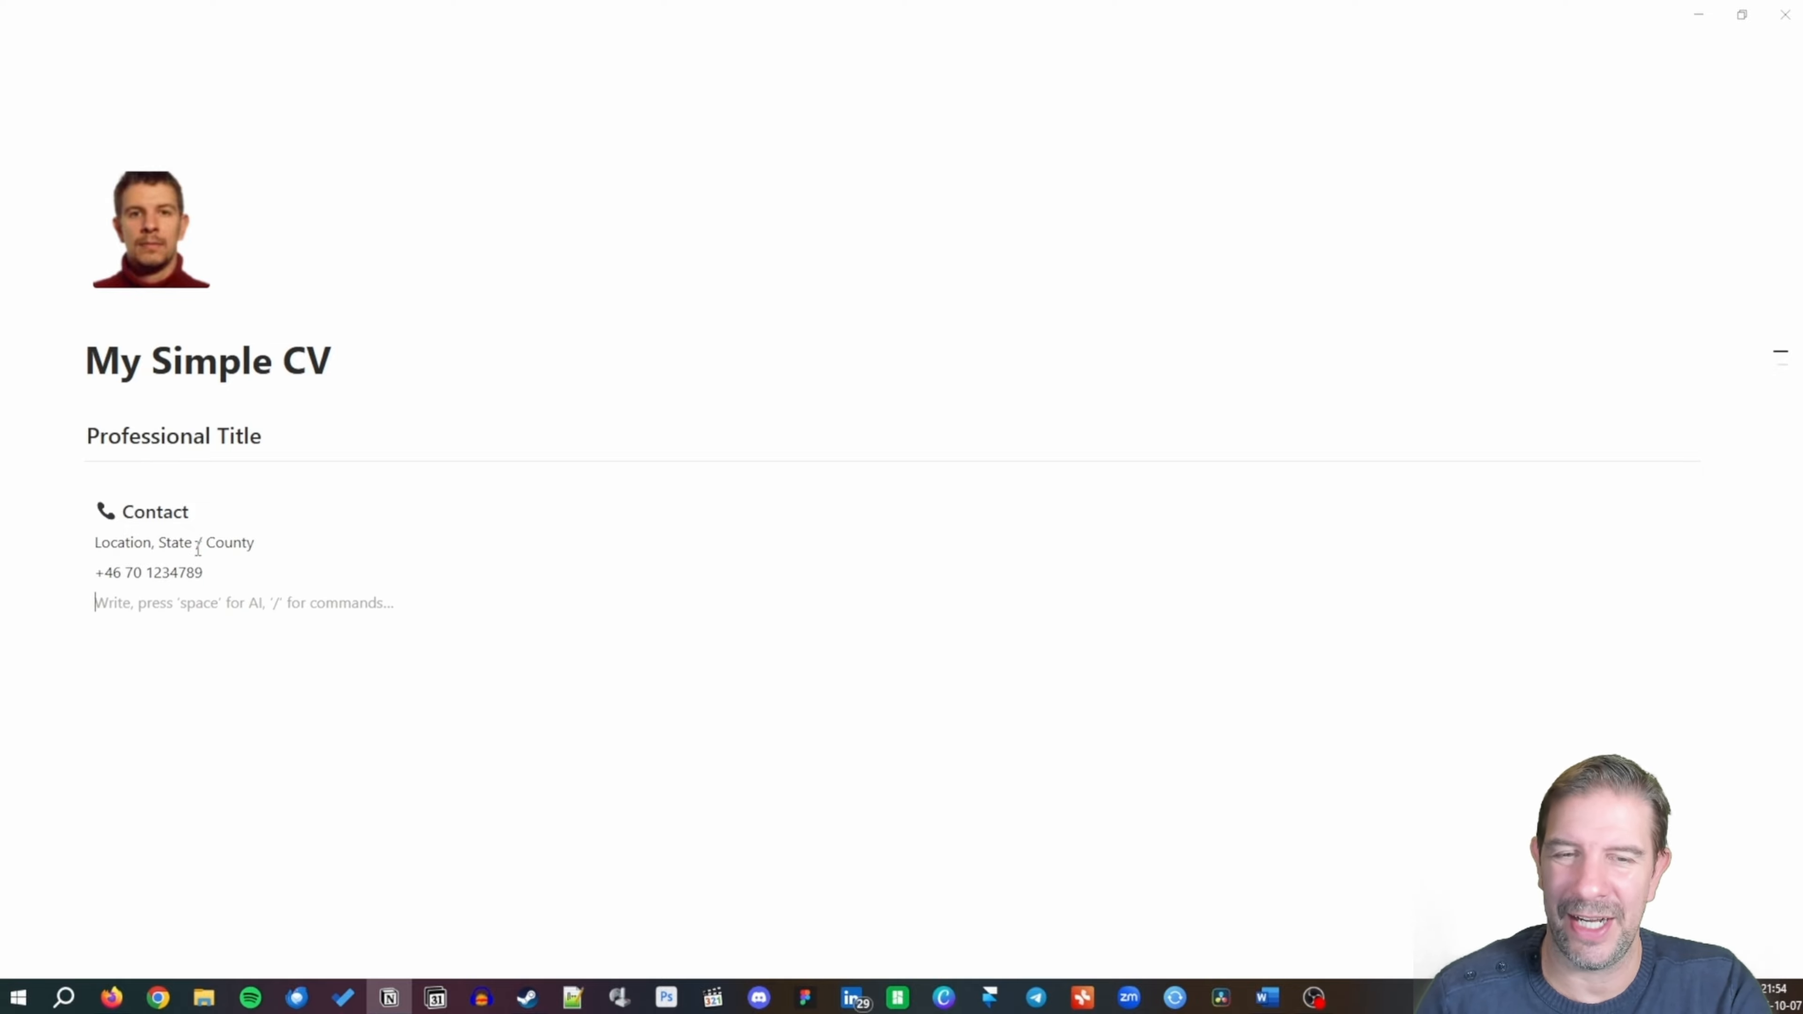
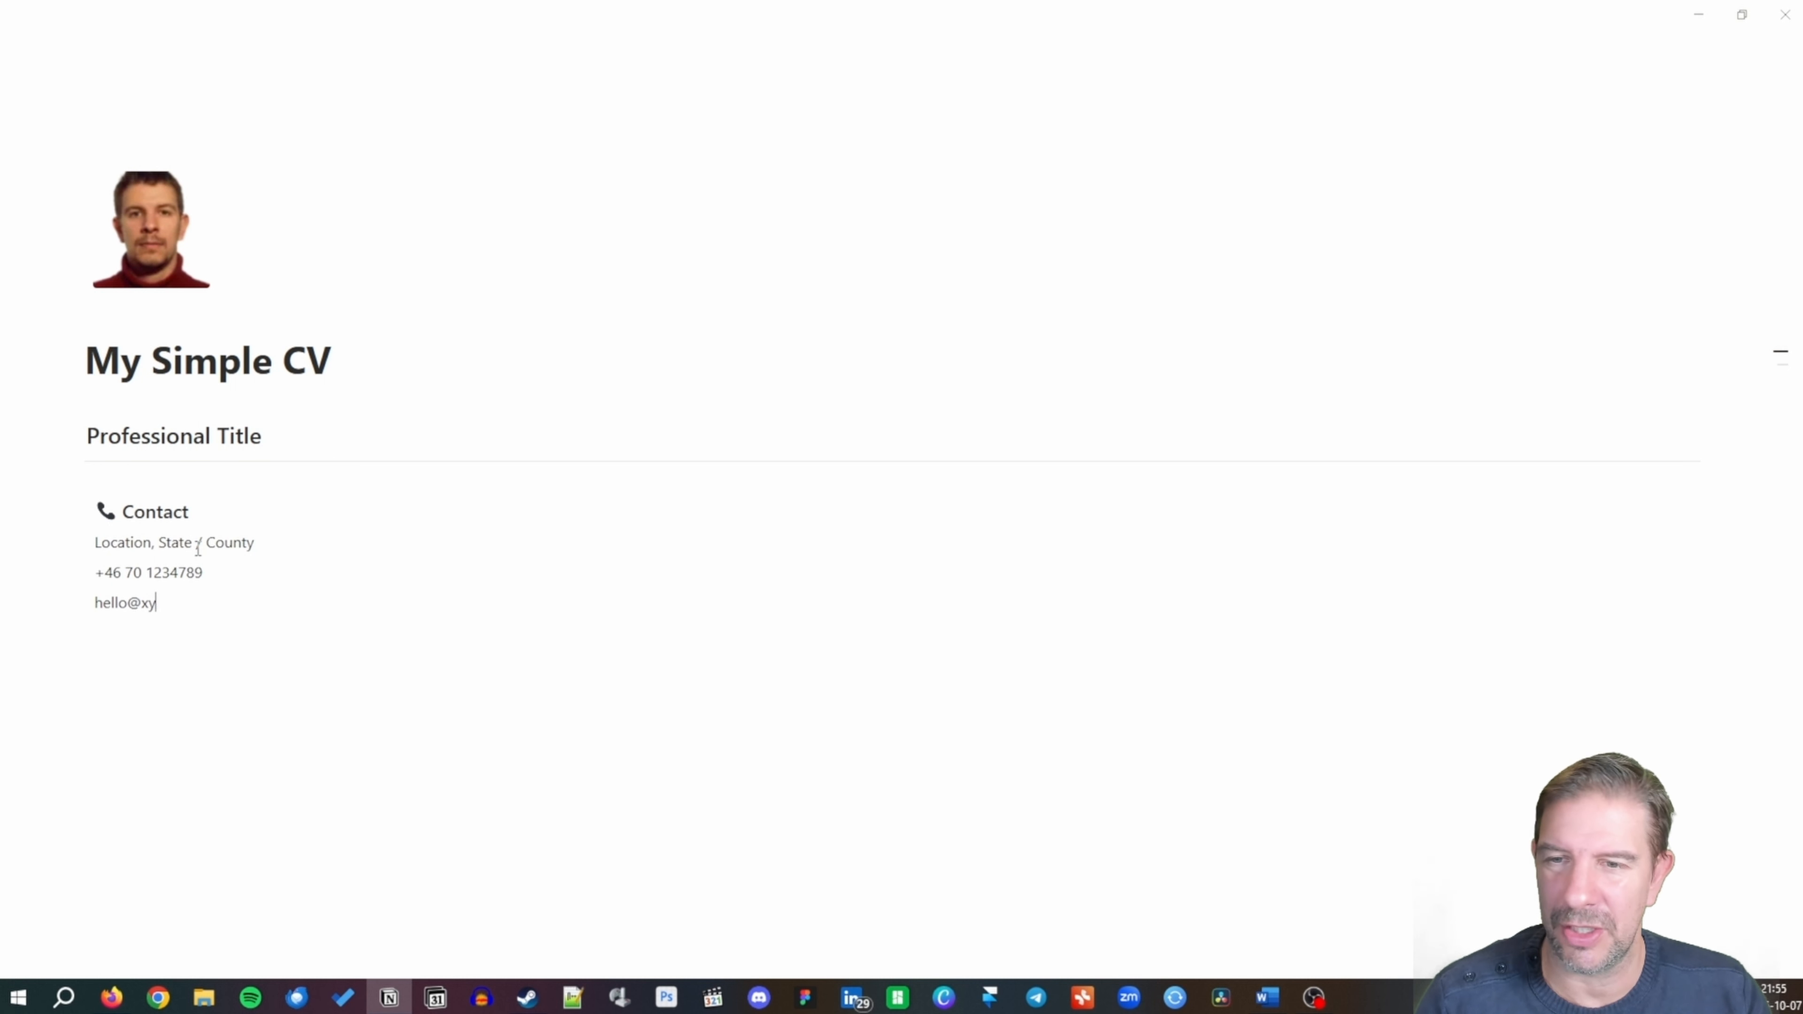
Add an e-mail address and a LinkedIn line below the phone number.
key(BackSpace)
key(BackSpace)
key(BackSpace)
key(BackSpace)
key(BackSpace)
key(BackSpace)
key(BackSpace)
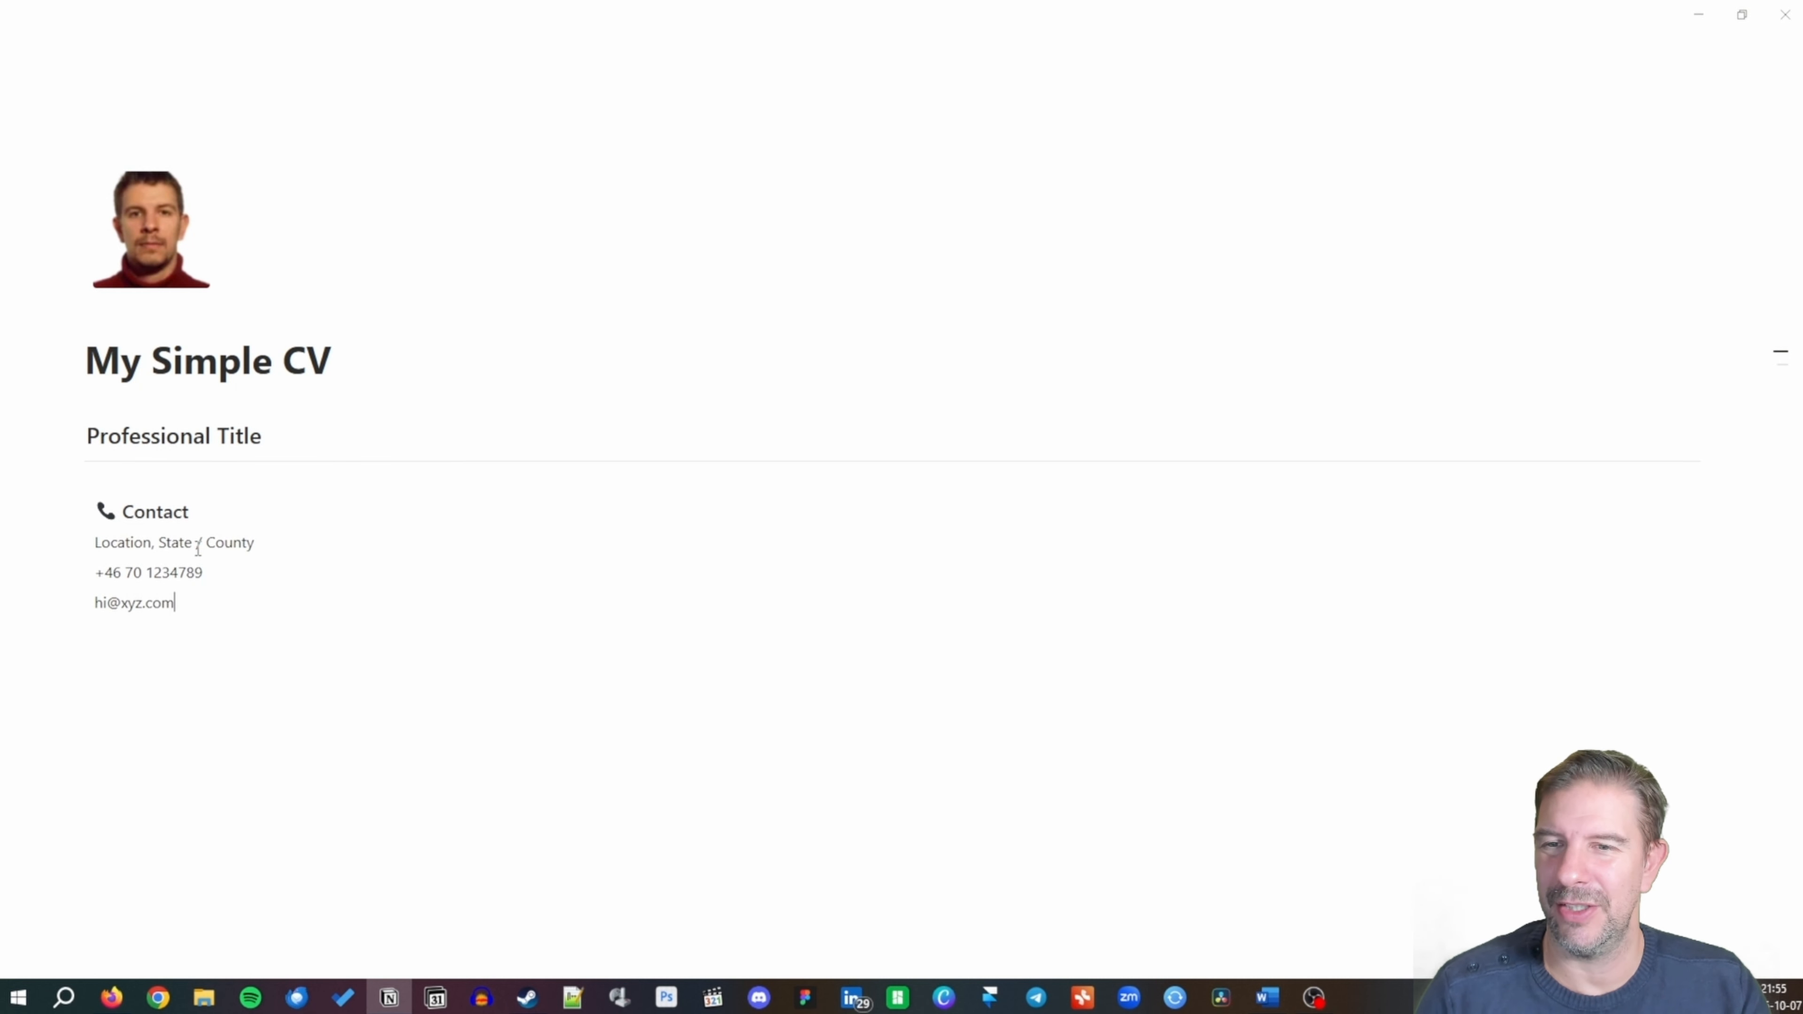
key(Return)
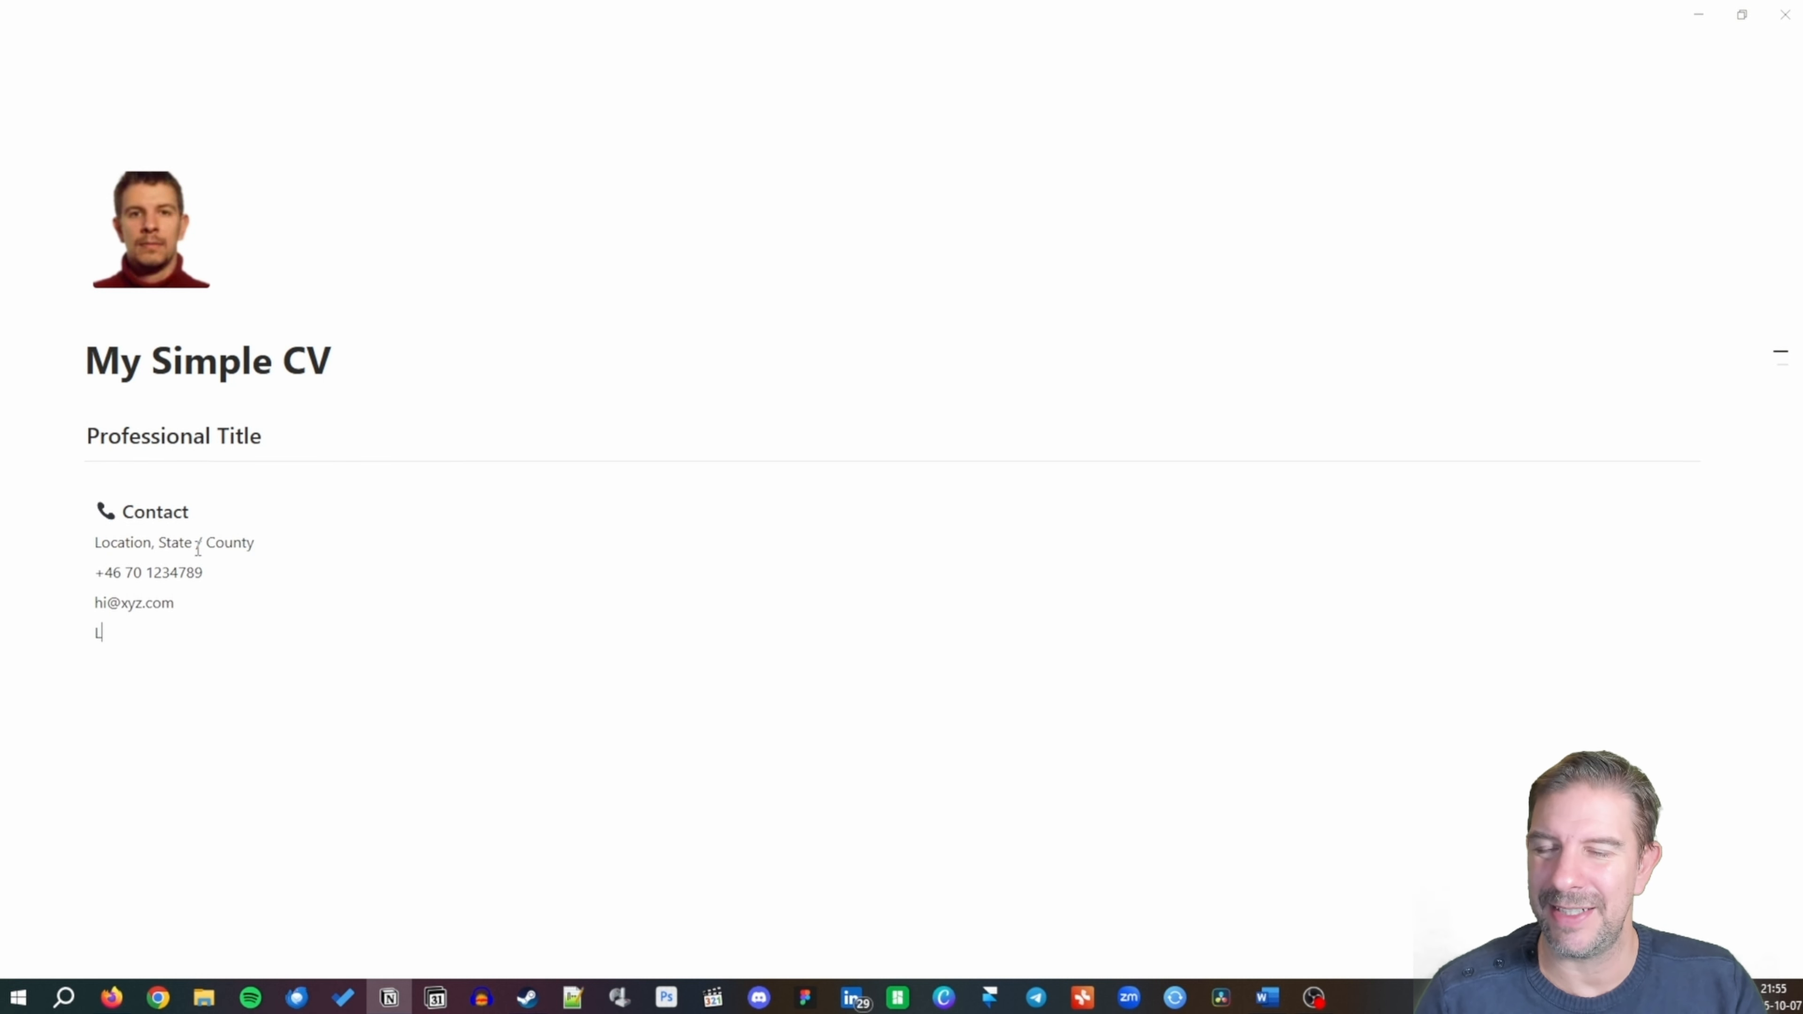
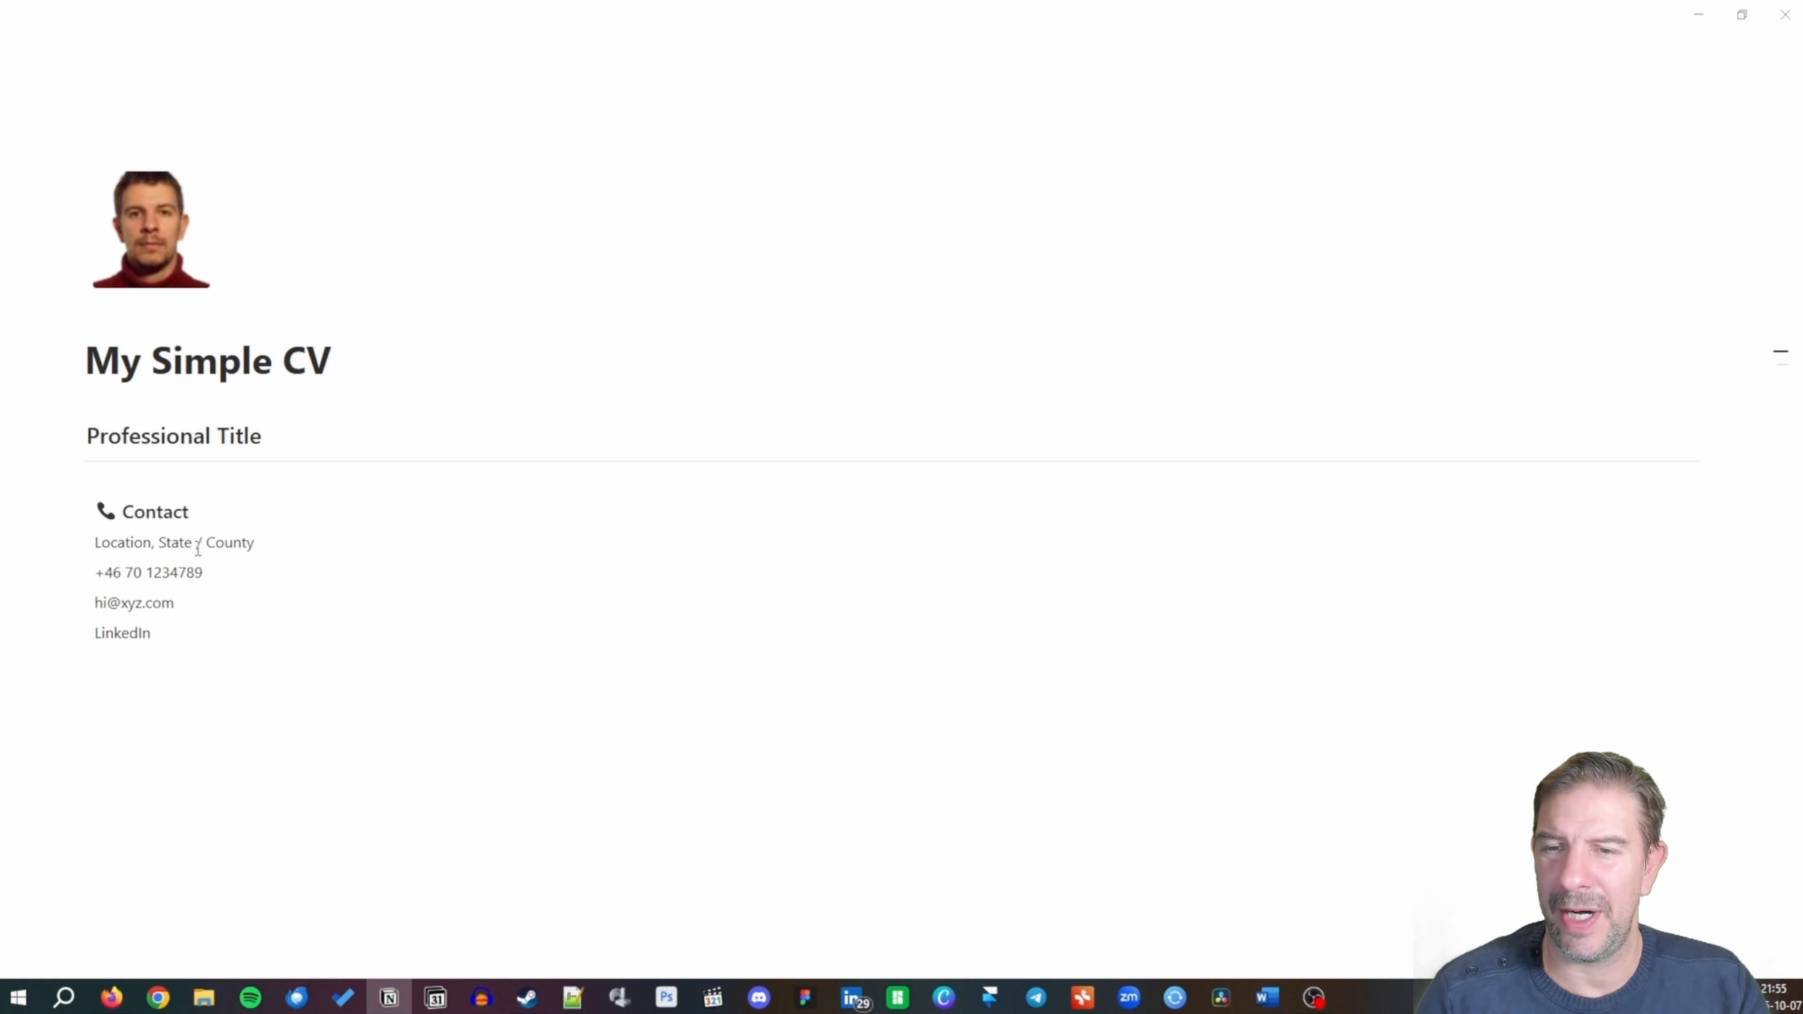
key(Return)
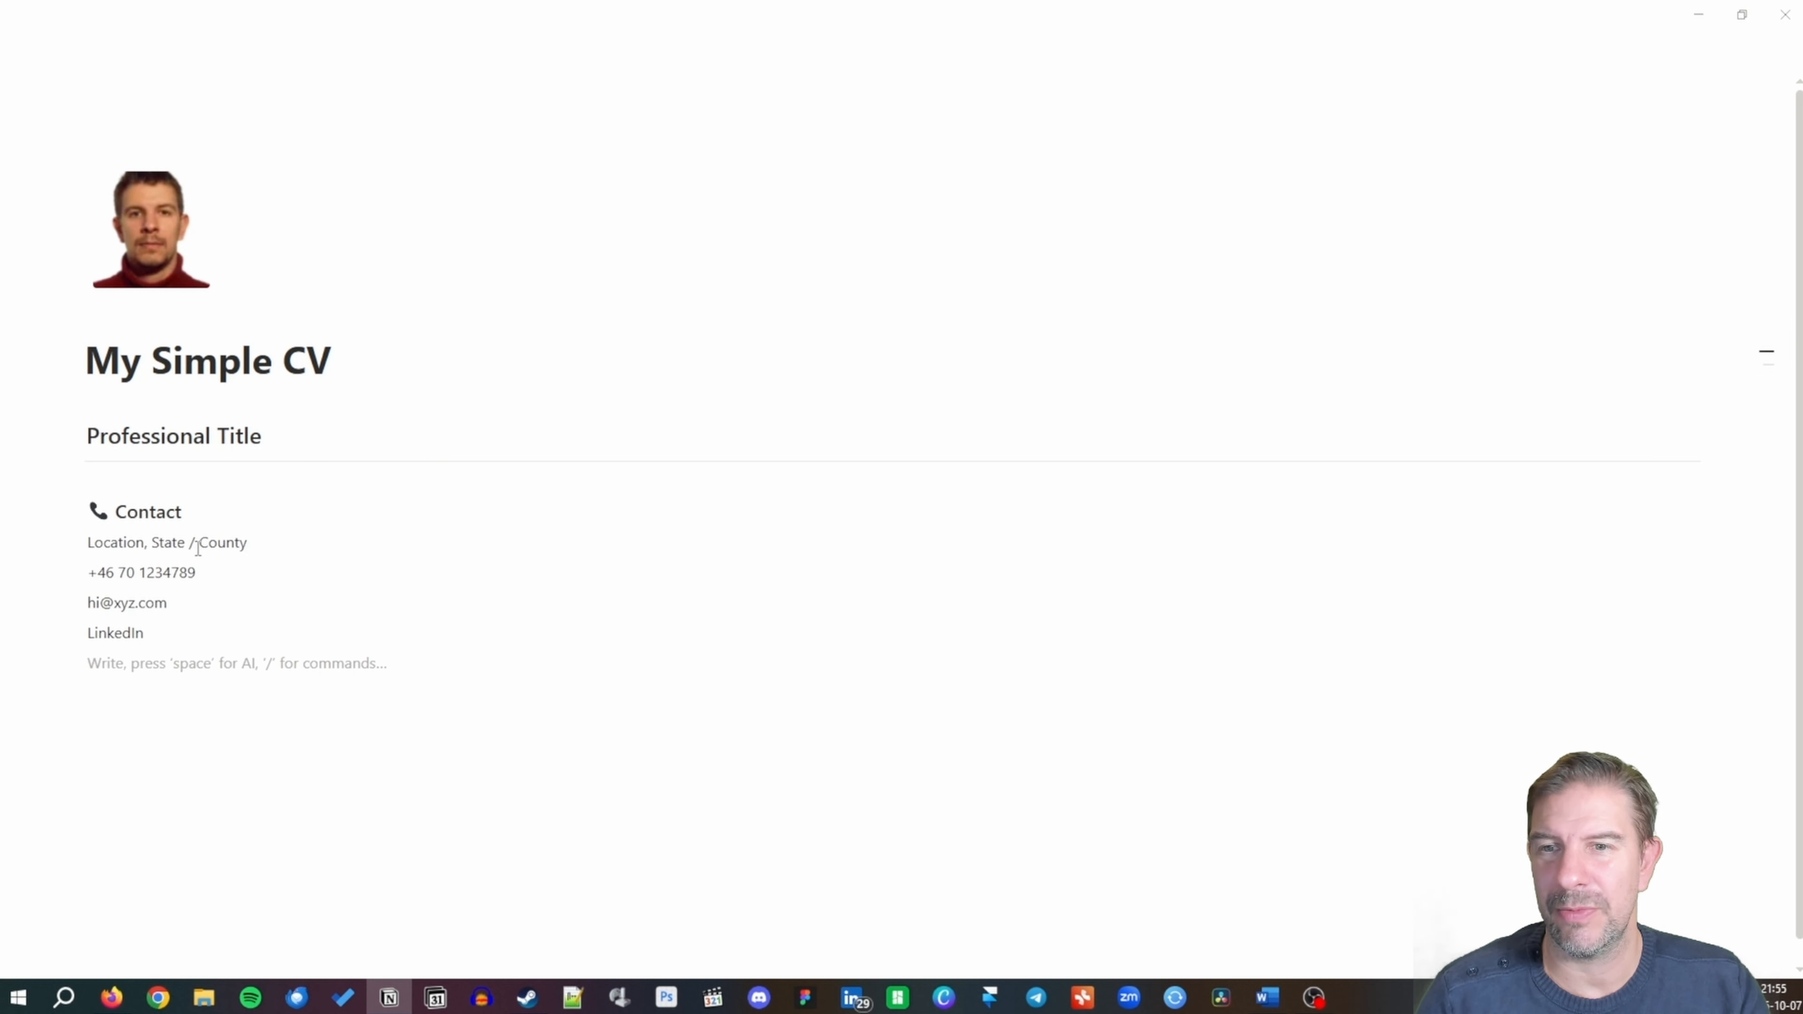
Add a divider under LinkedIn and narrow the Contact column to about a fifth.
text(---)
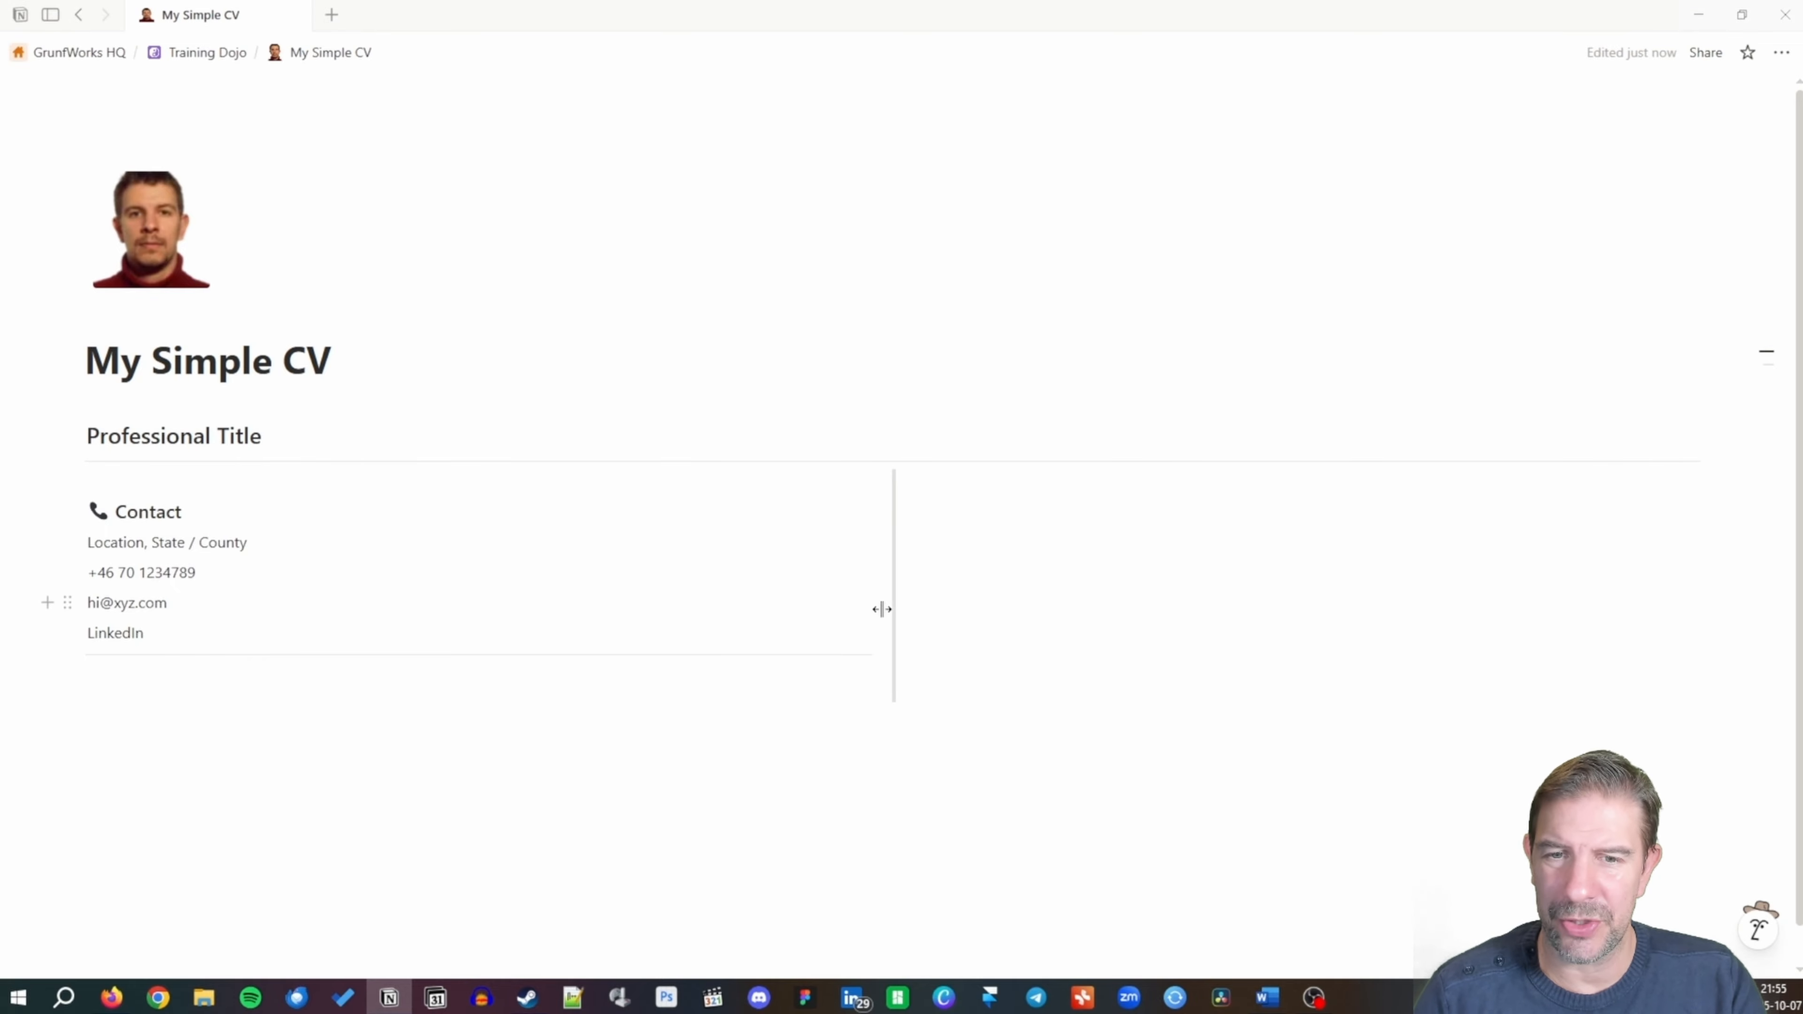
drag(882, 608, 355, 602)
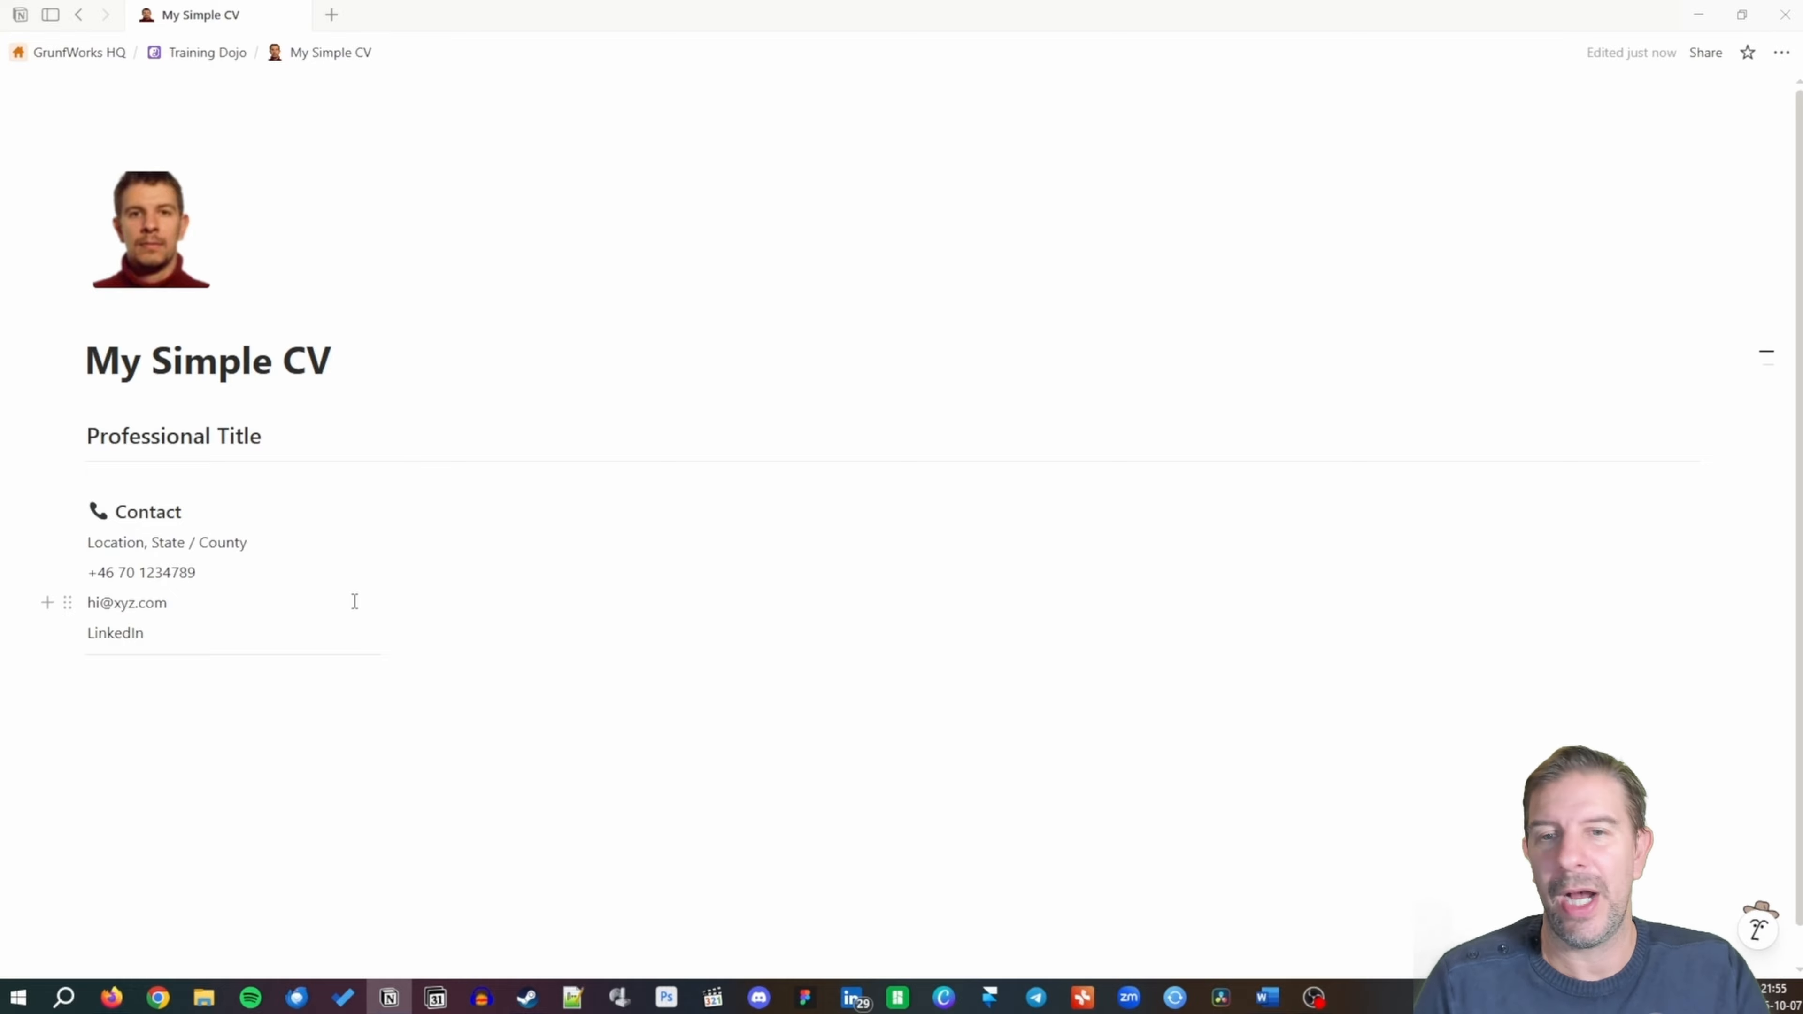
click(448, 517)
Add a 'Profile' Heading 3 at the top of the right column.
text(/)
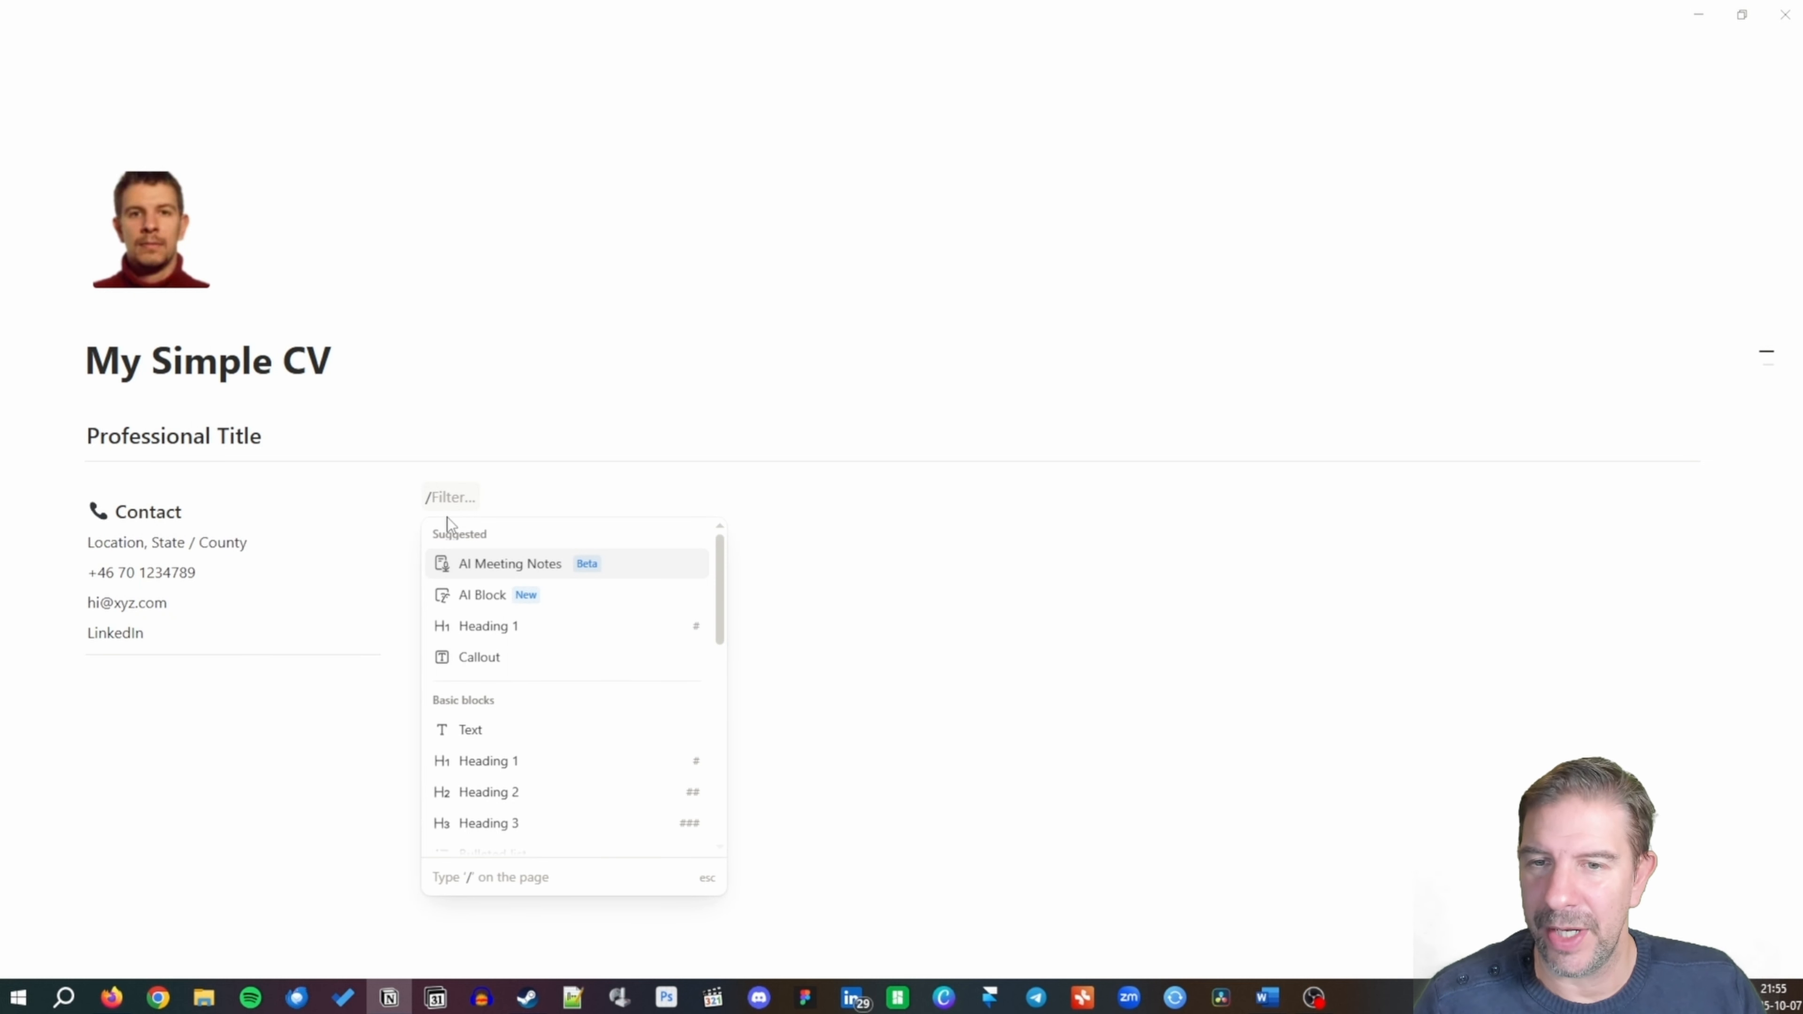
text(Pro)
key(BackSpace)
key(BackSpace)
key(BackSpace)
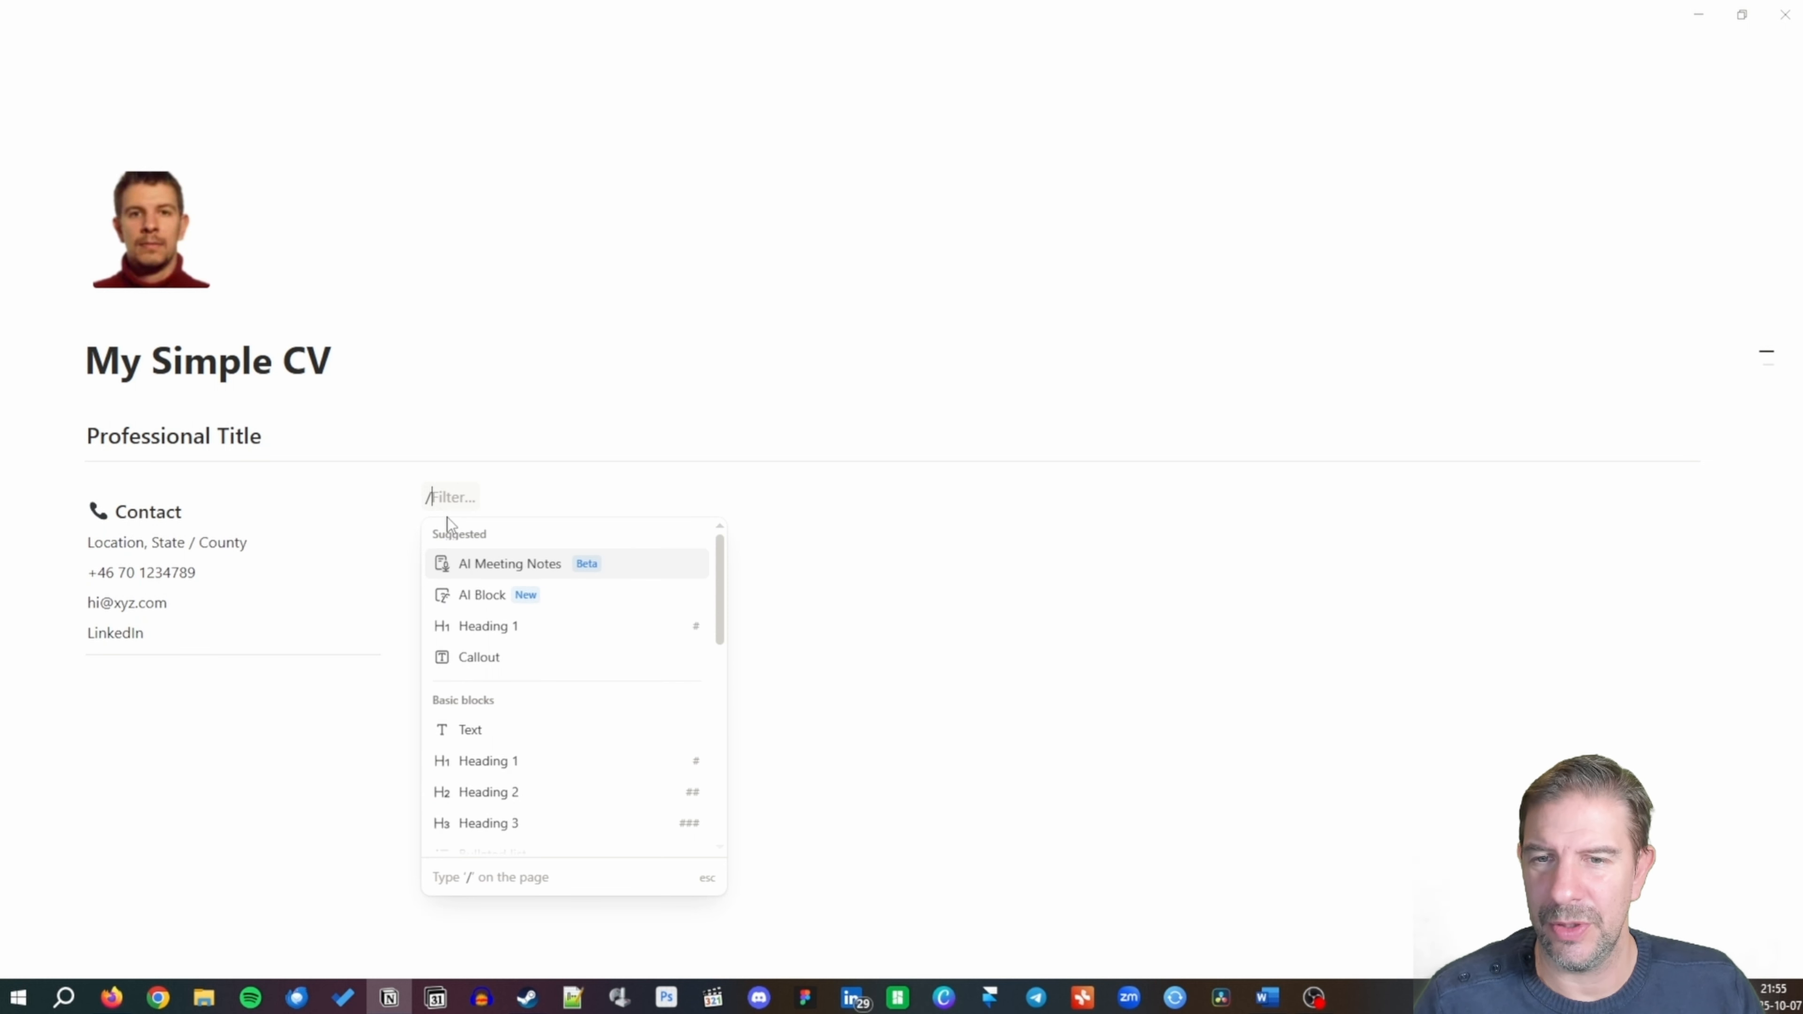
text(h3)
key(Return)
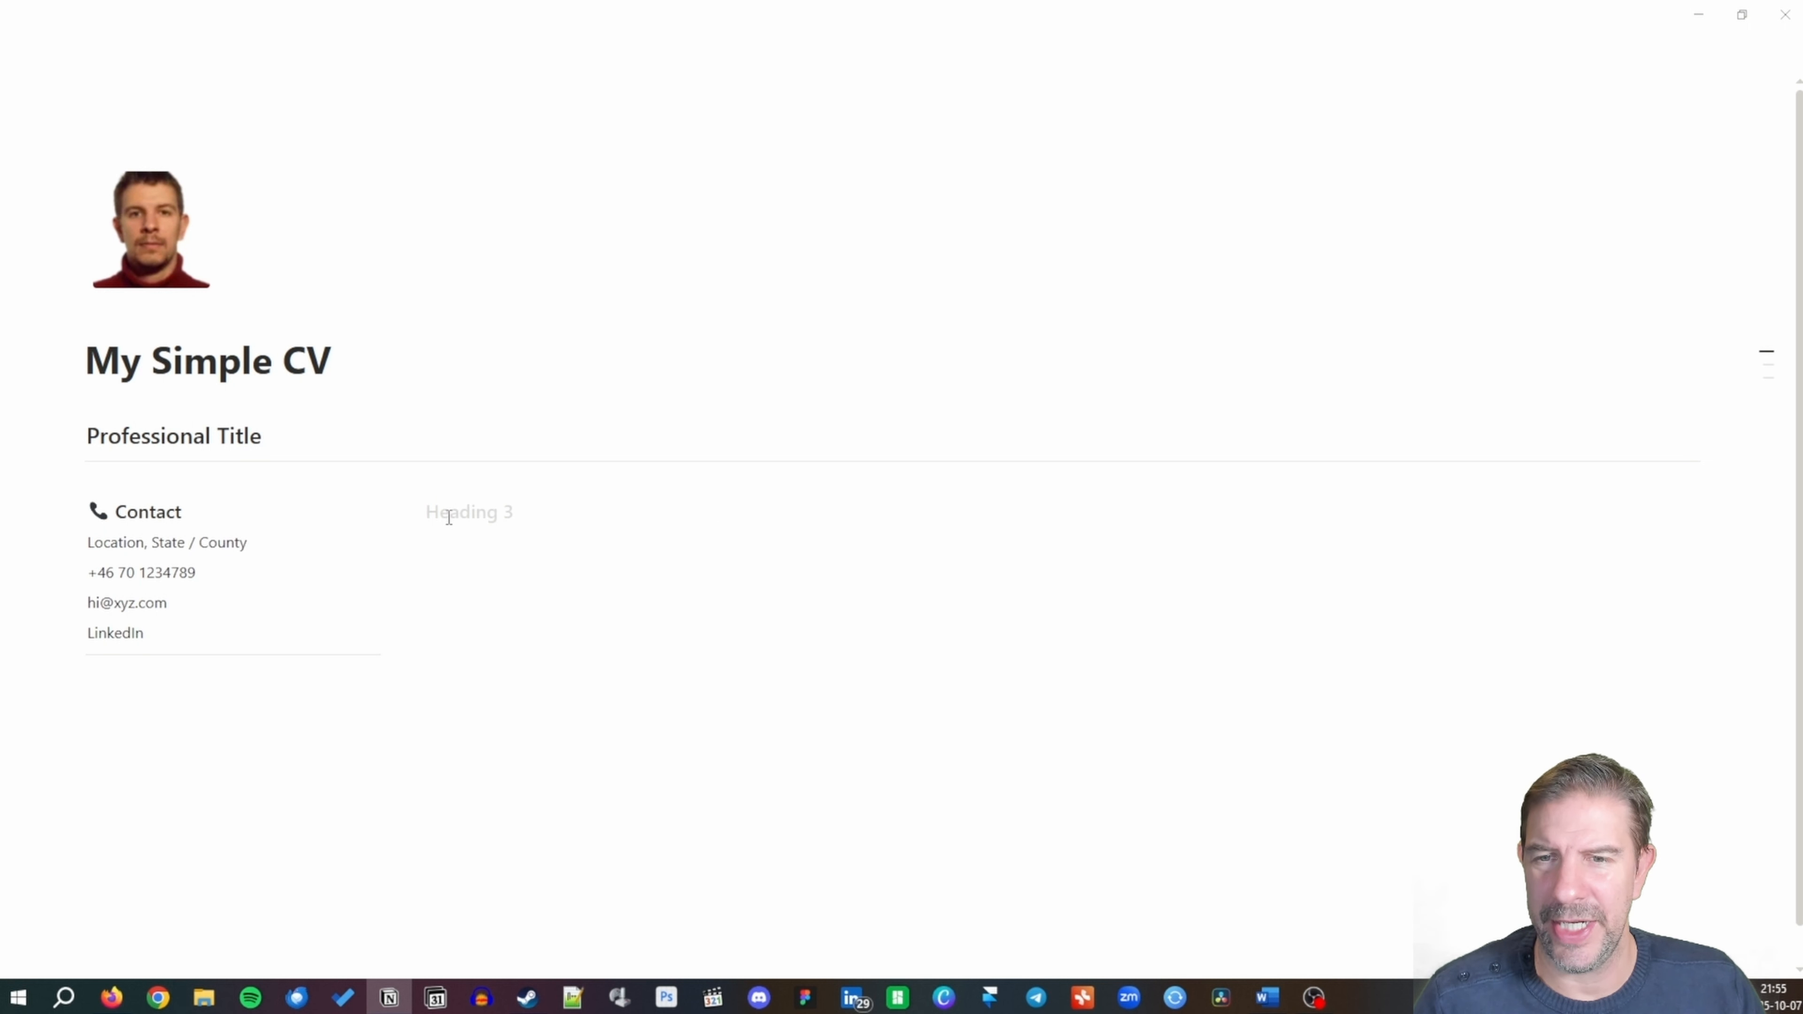
text(Profile)
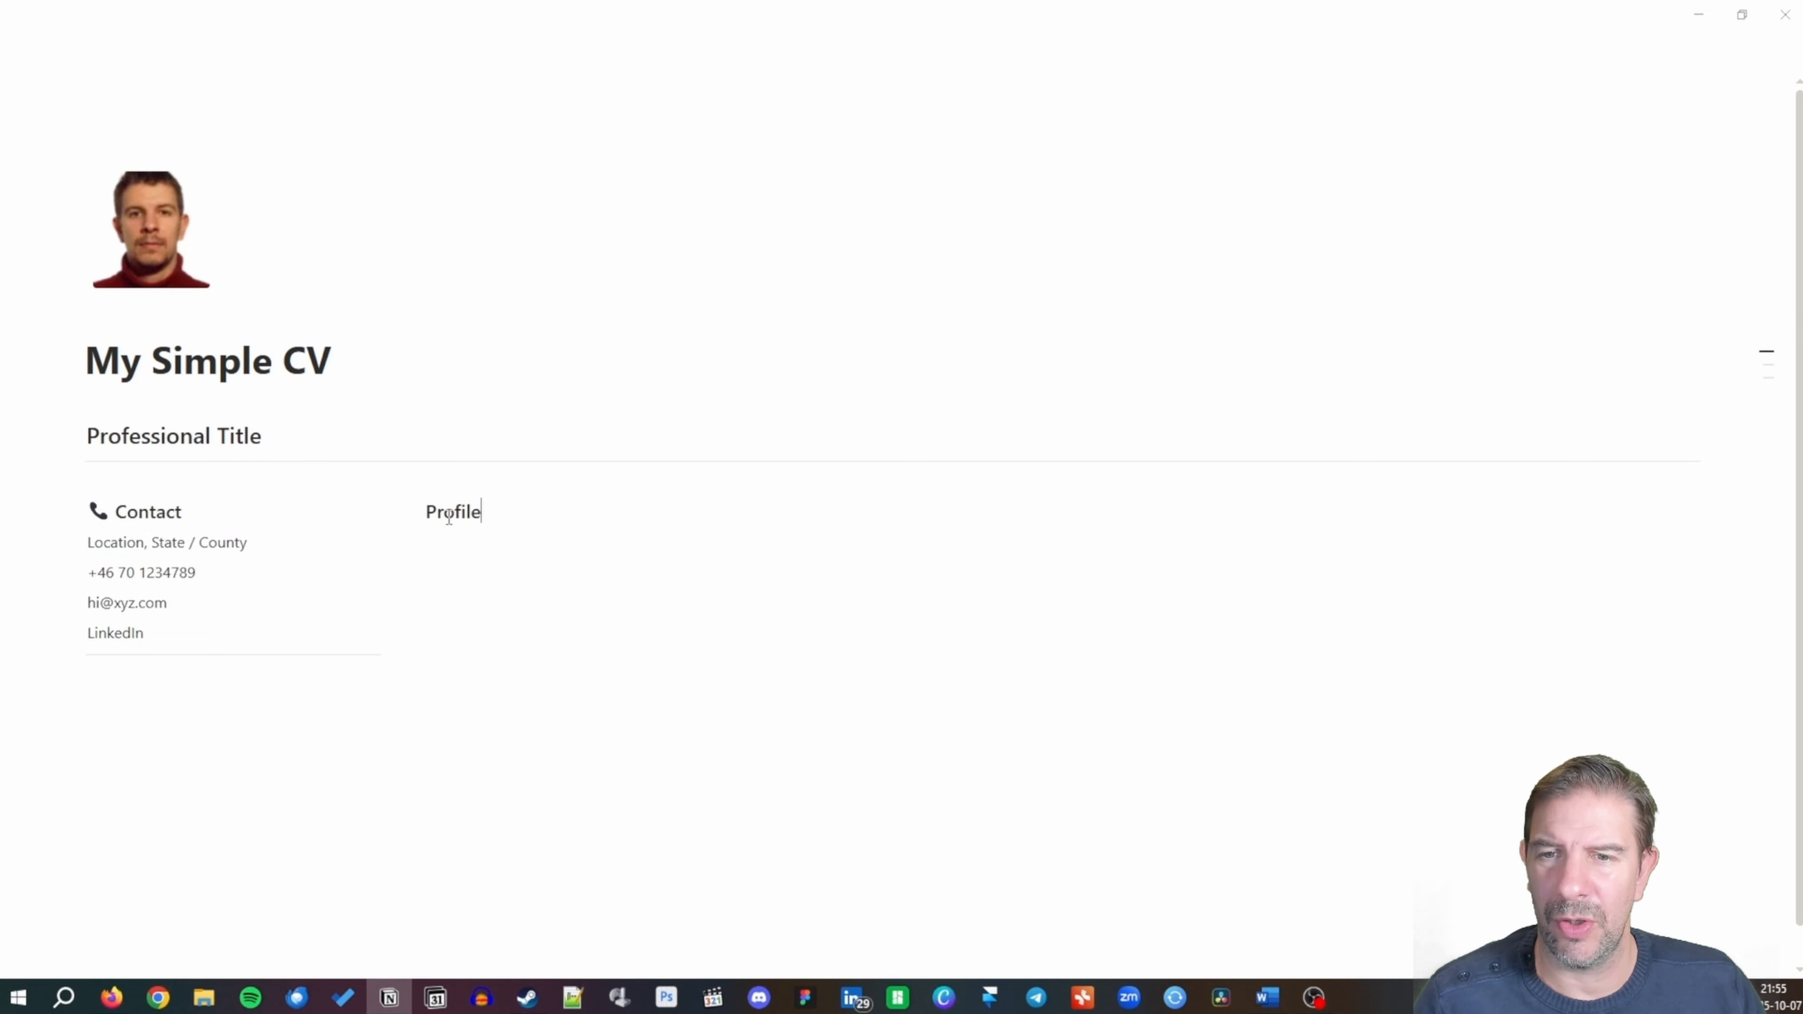
key(Return)
Write the 'about me' summary ending with the elevator-pitch sentence, then add a divider.
text(An “about me” section that b)
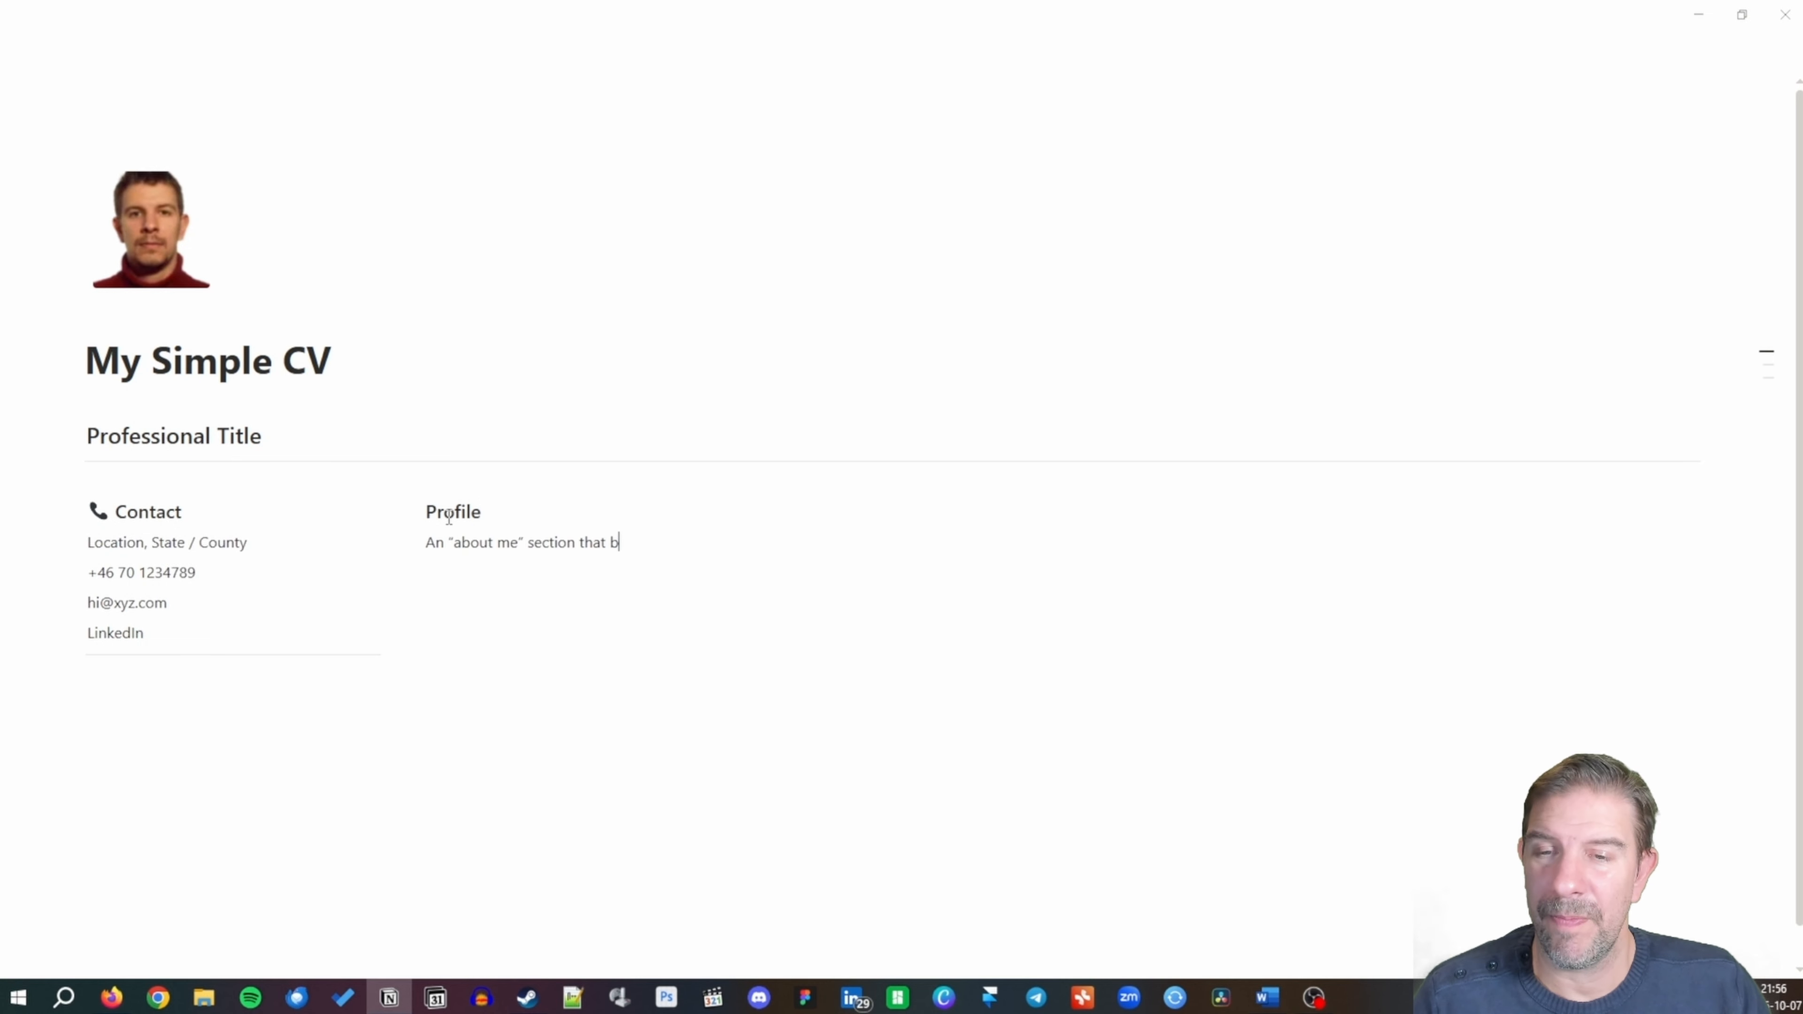
text(riefly describes)
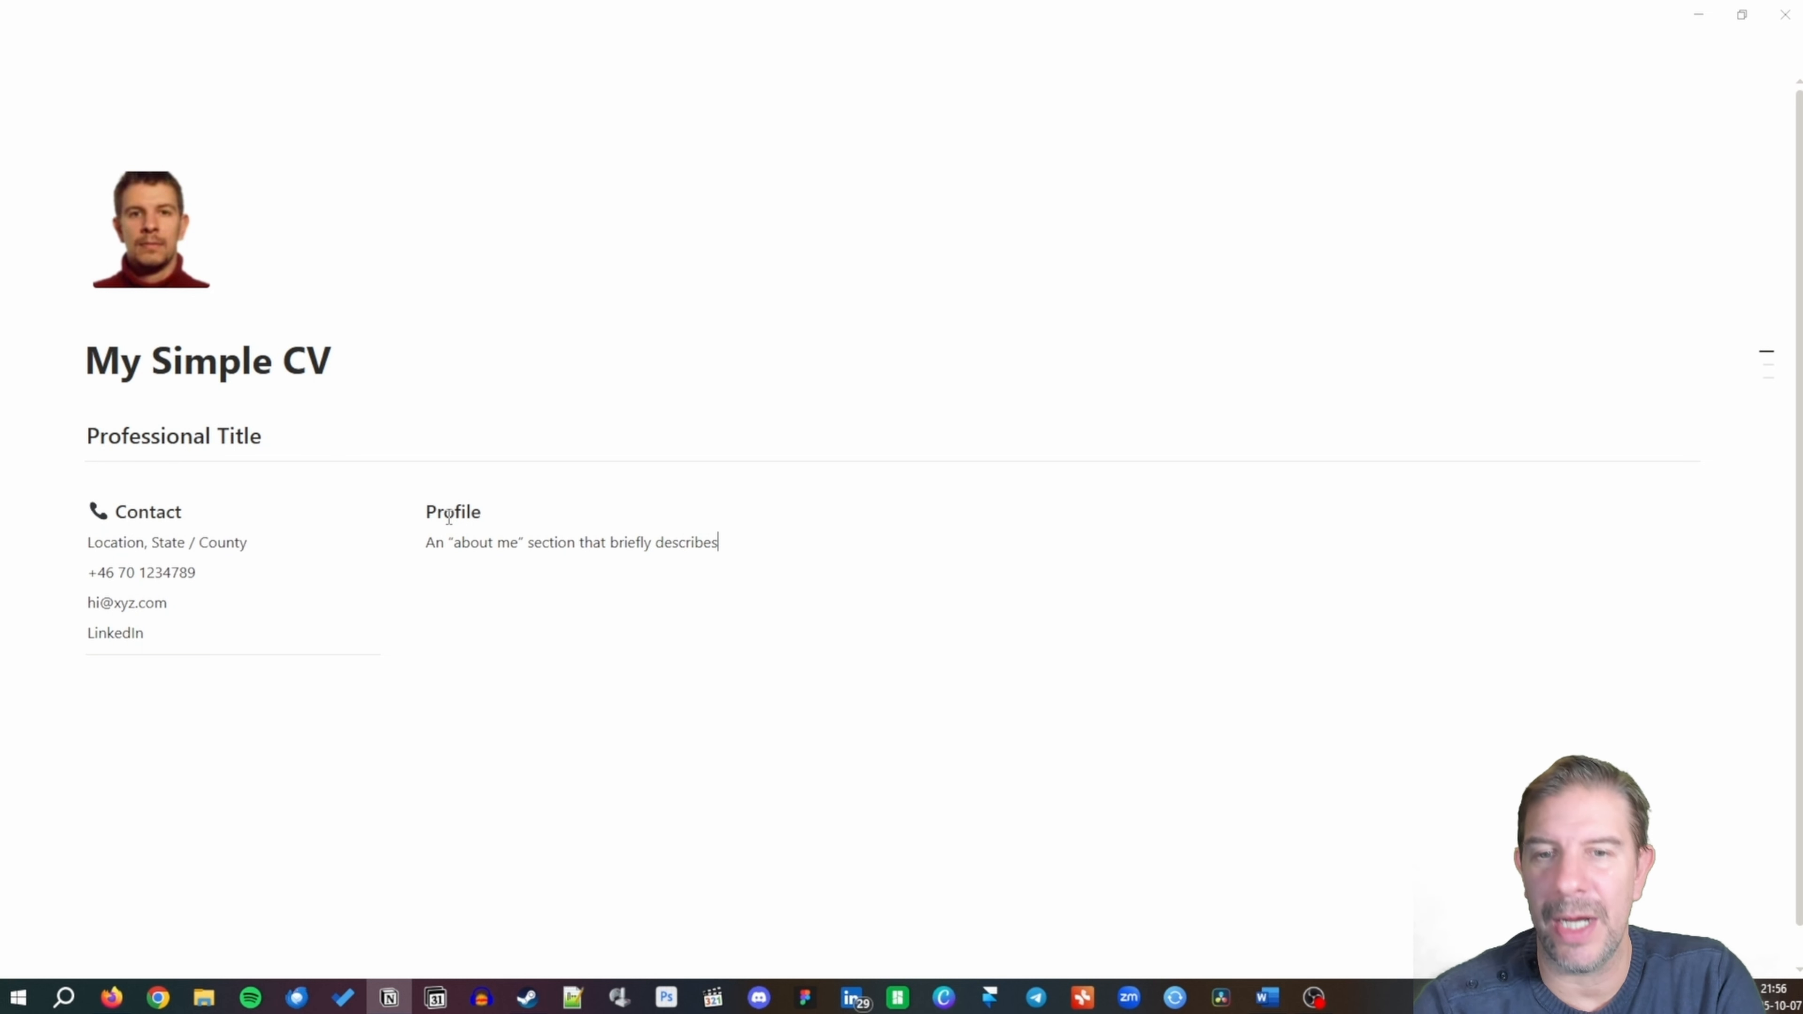
text( your prof)
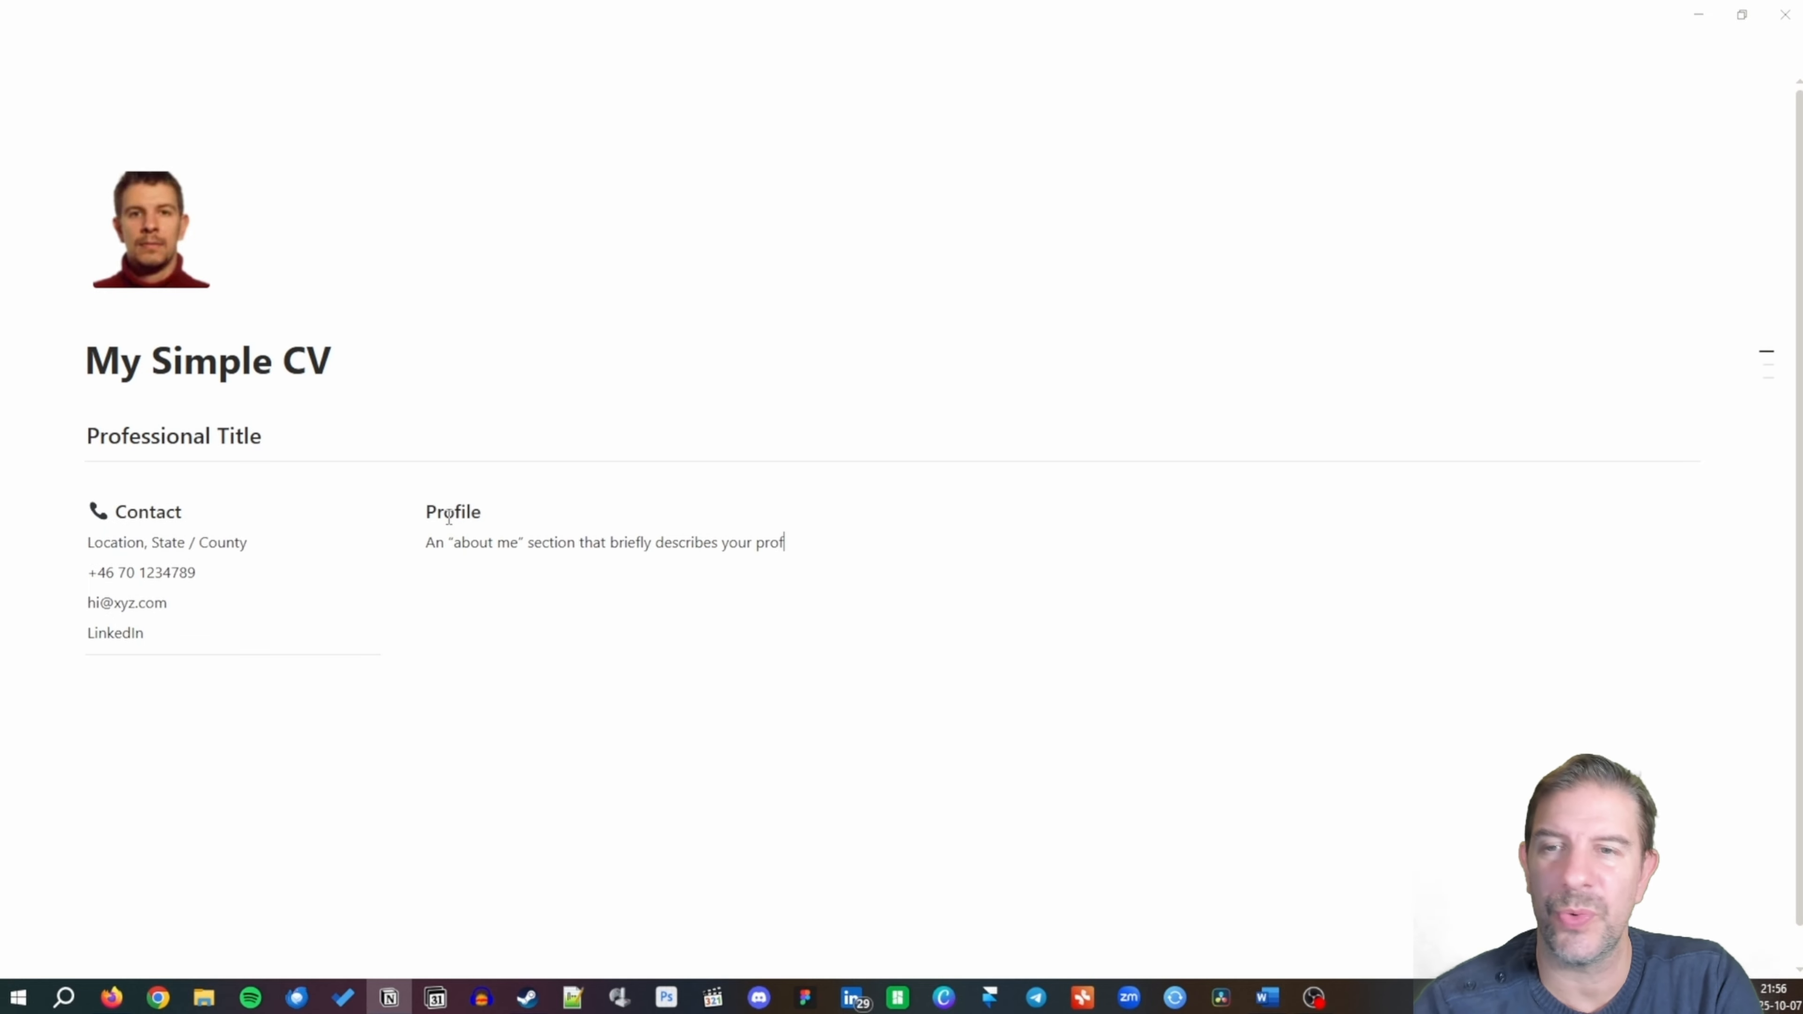
text(essional backgr)
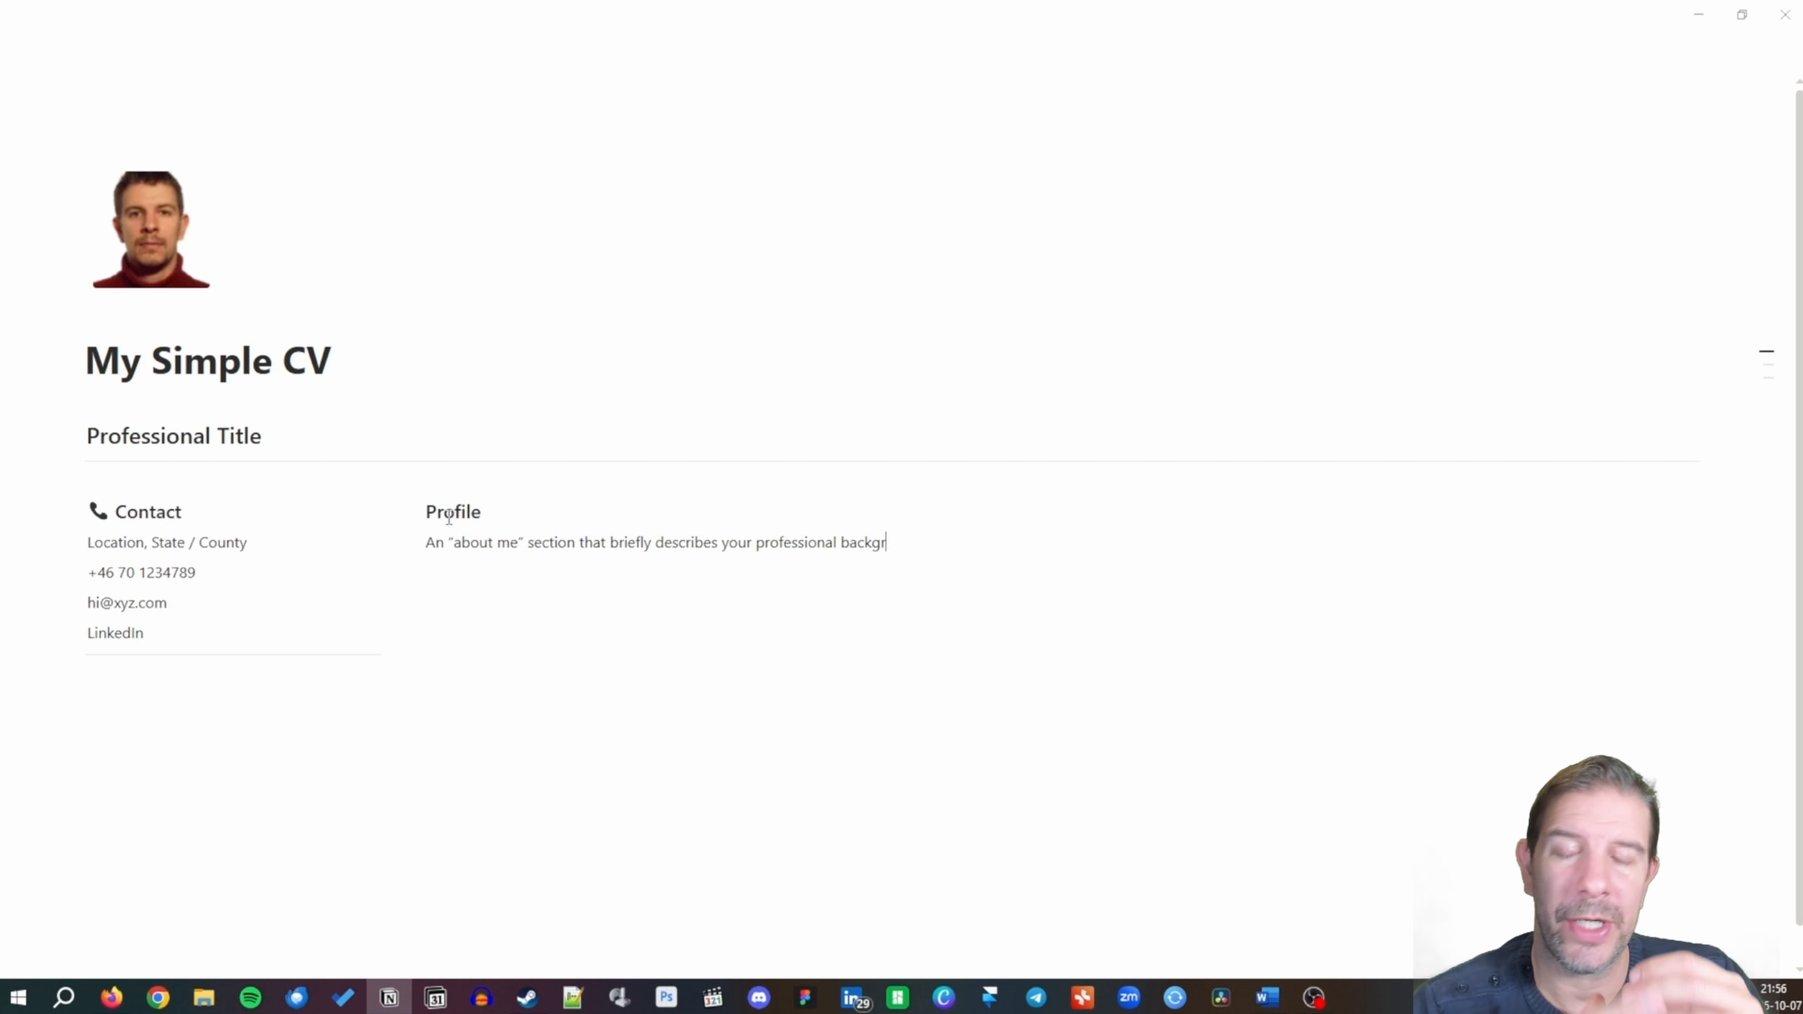
text(ound, talent)
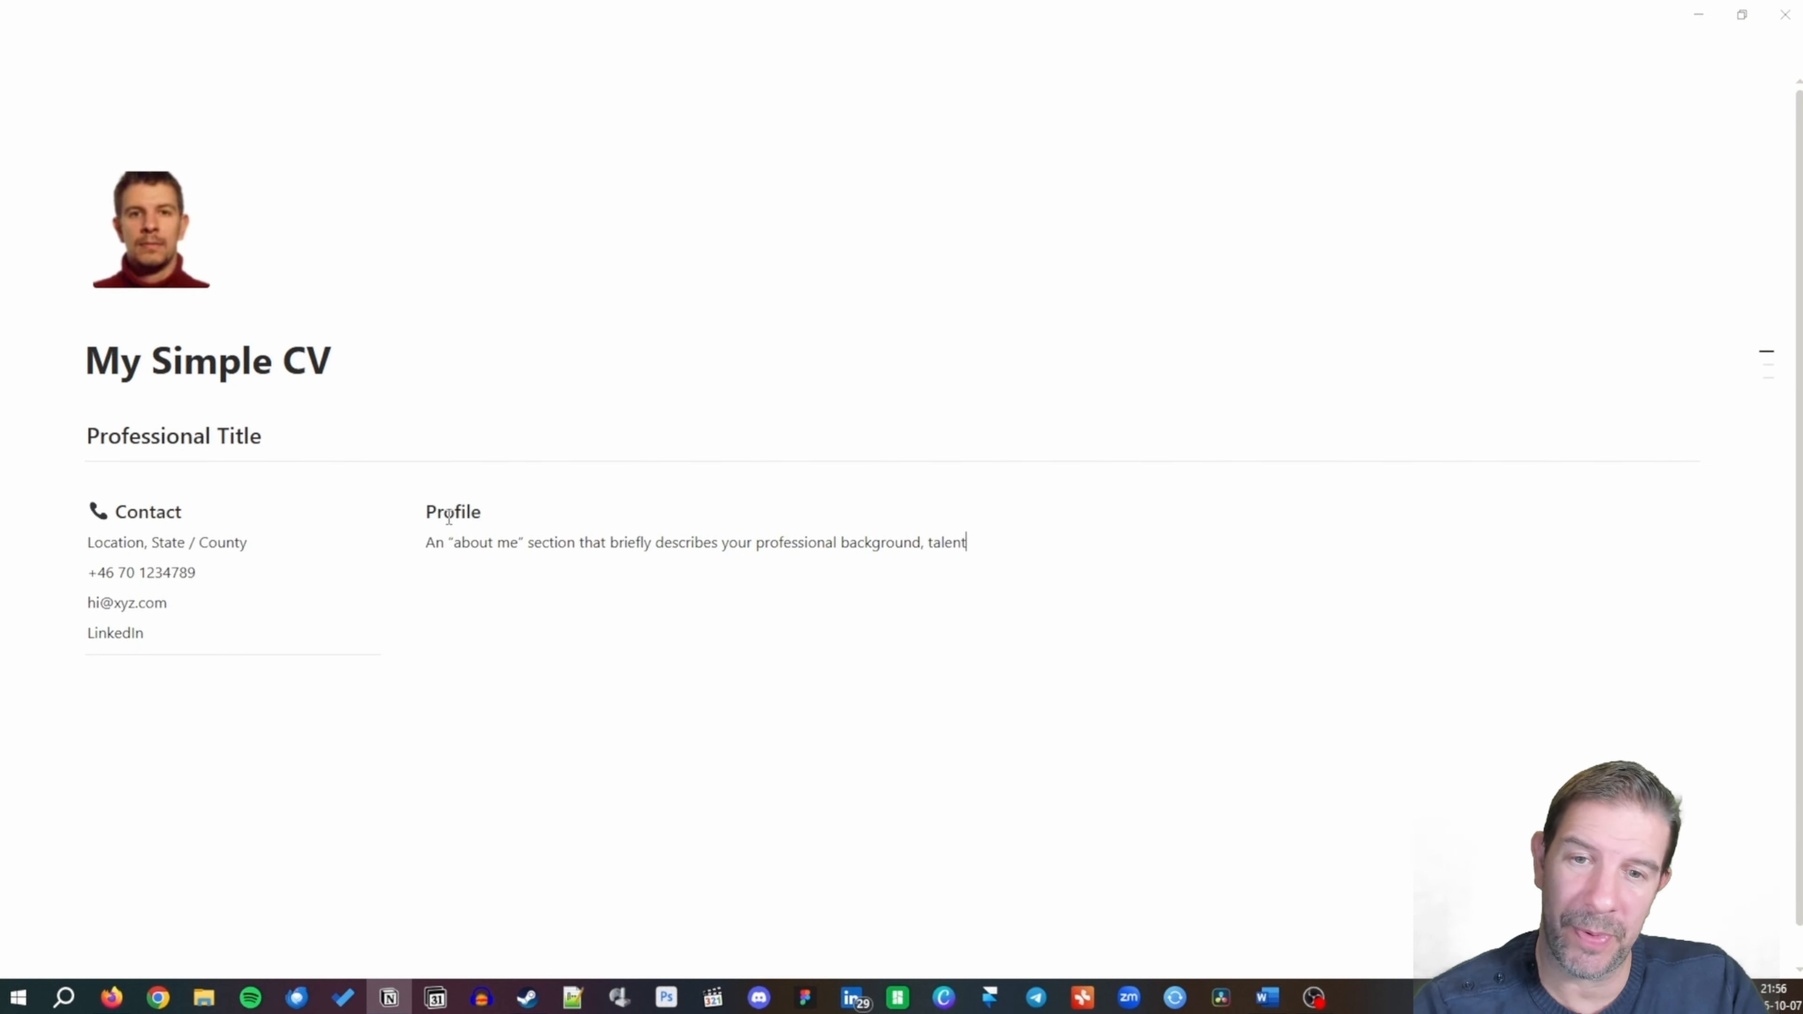
text(s and achie)
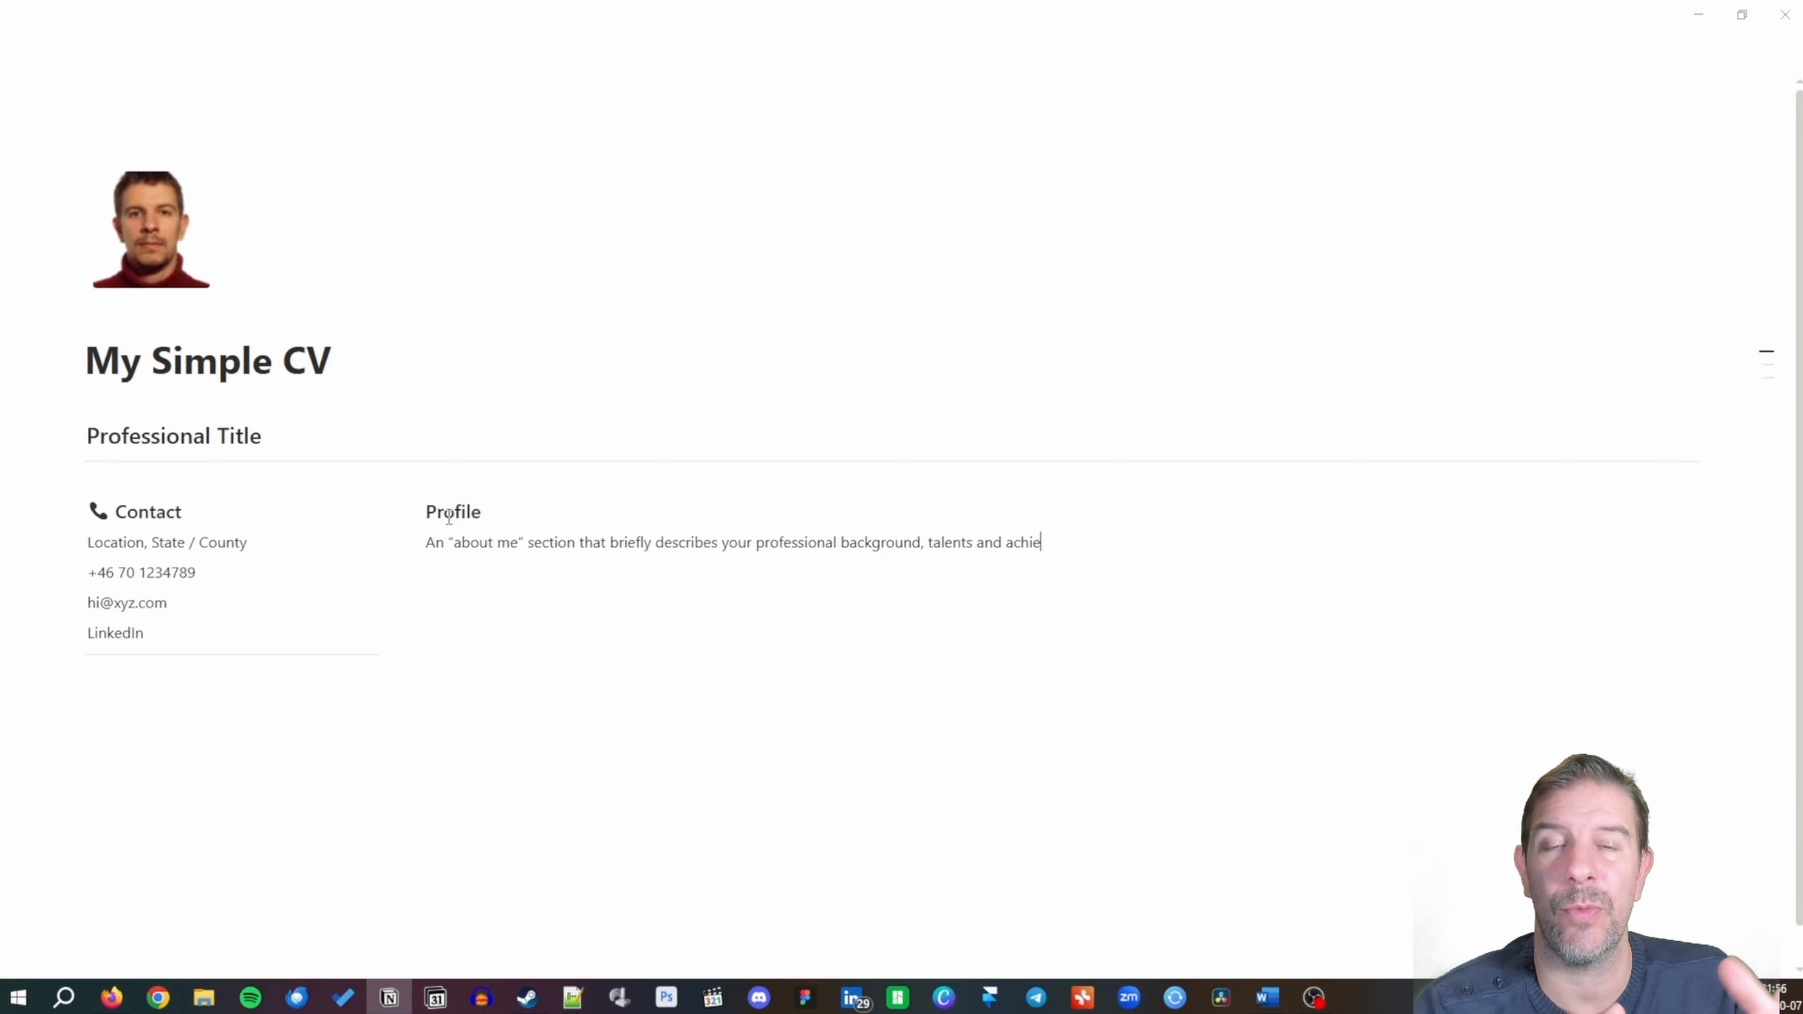
text(vements. )
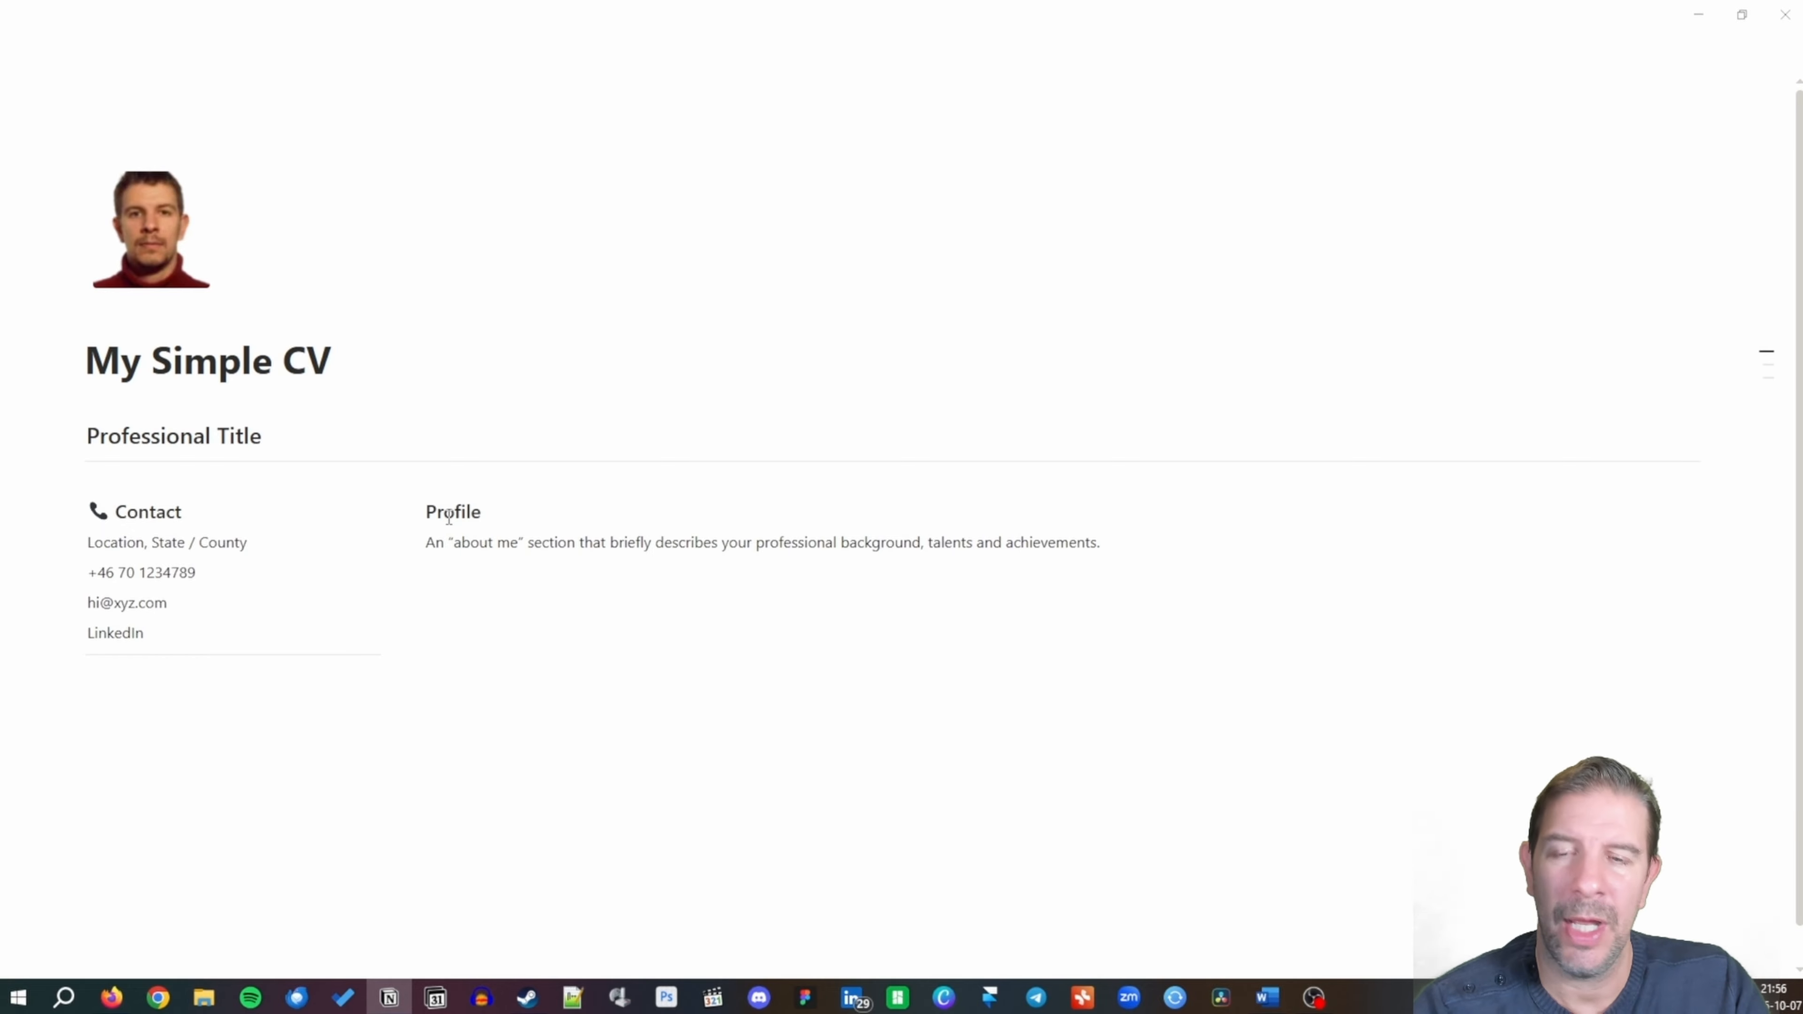
text(This)
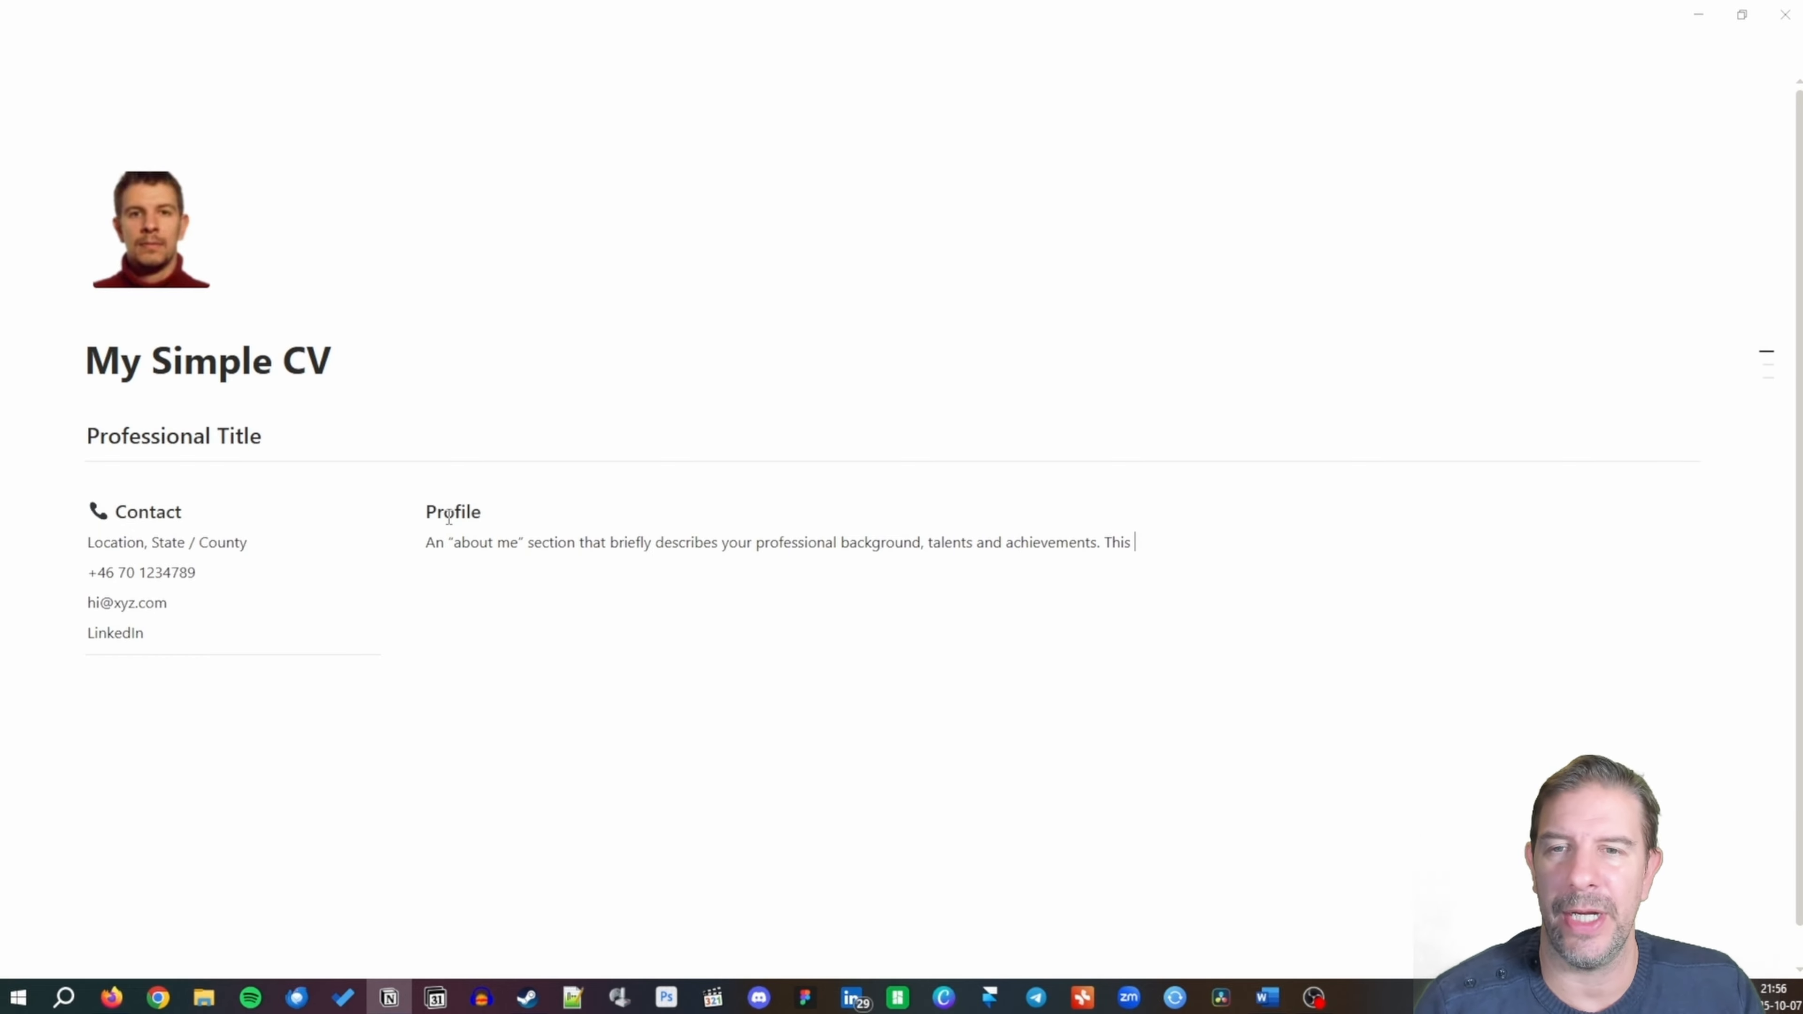
text( pa)
key(ctrl+BackSpace)
key(ctrl+BackSpace)
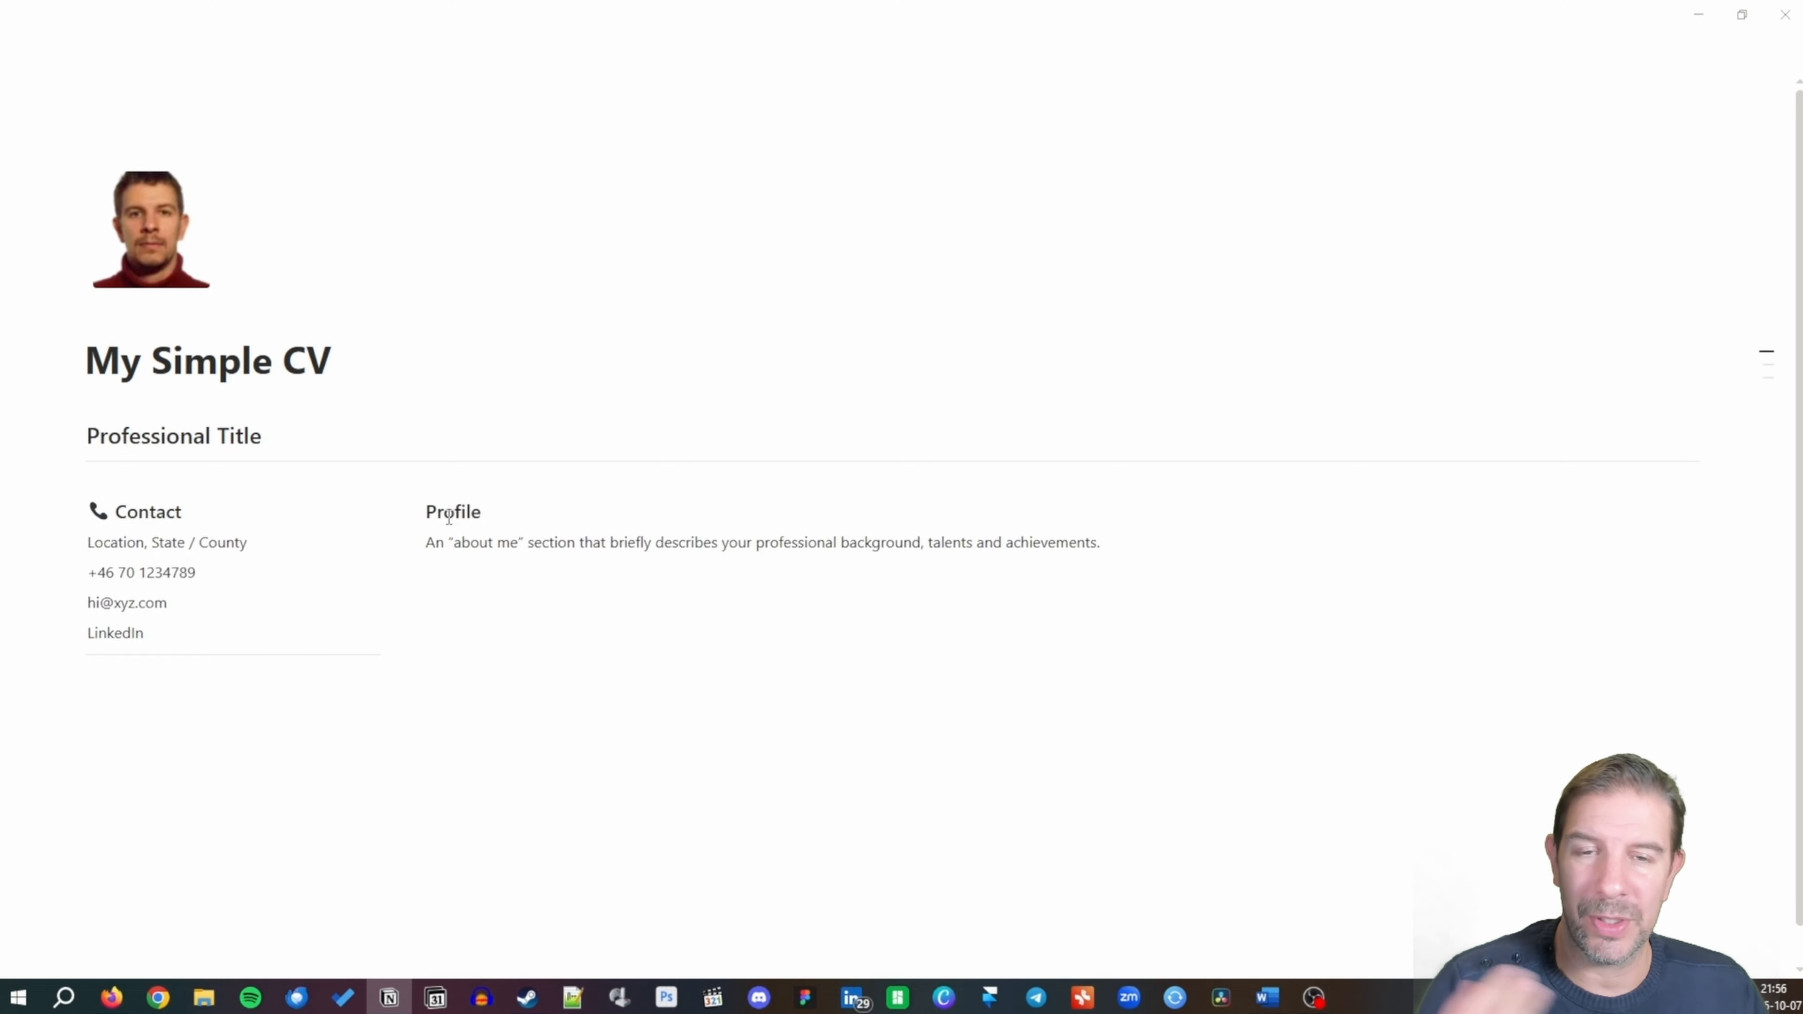
text(This part)
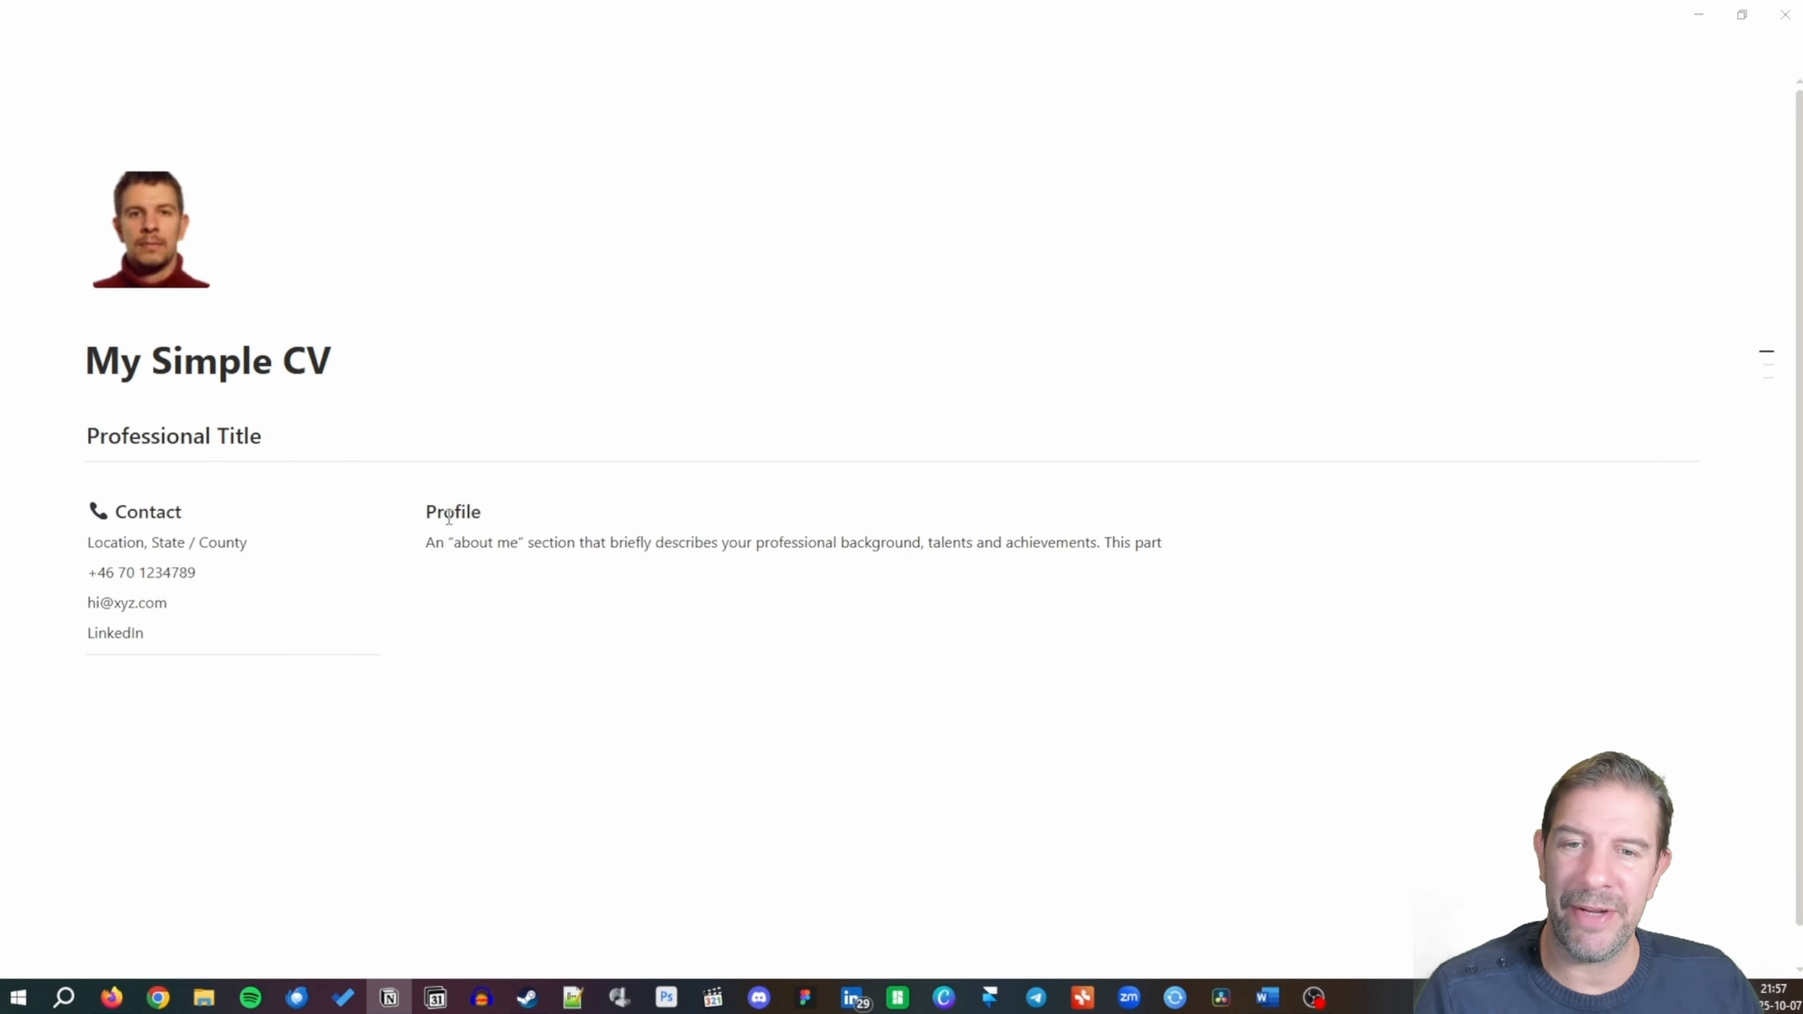
text( is)
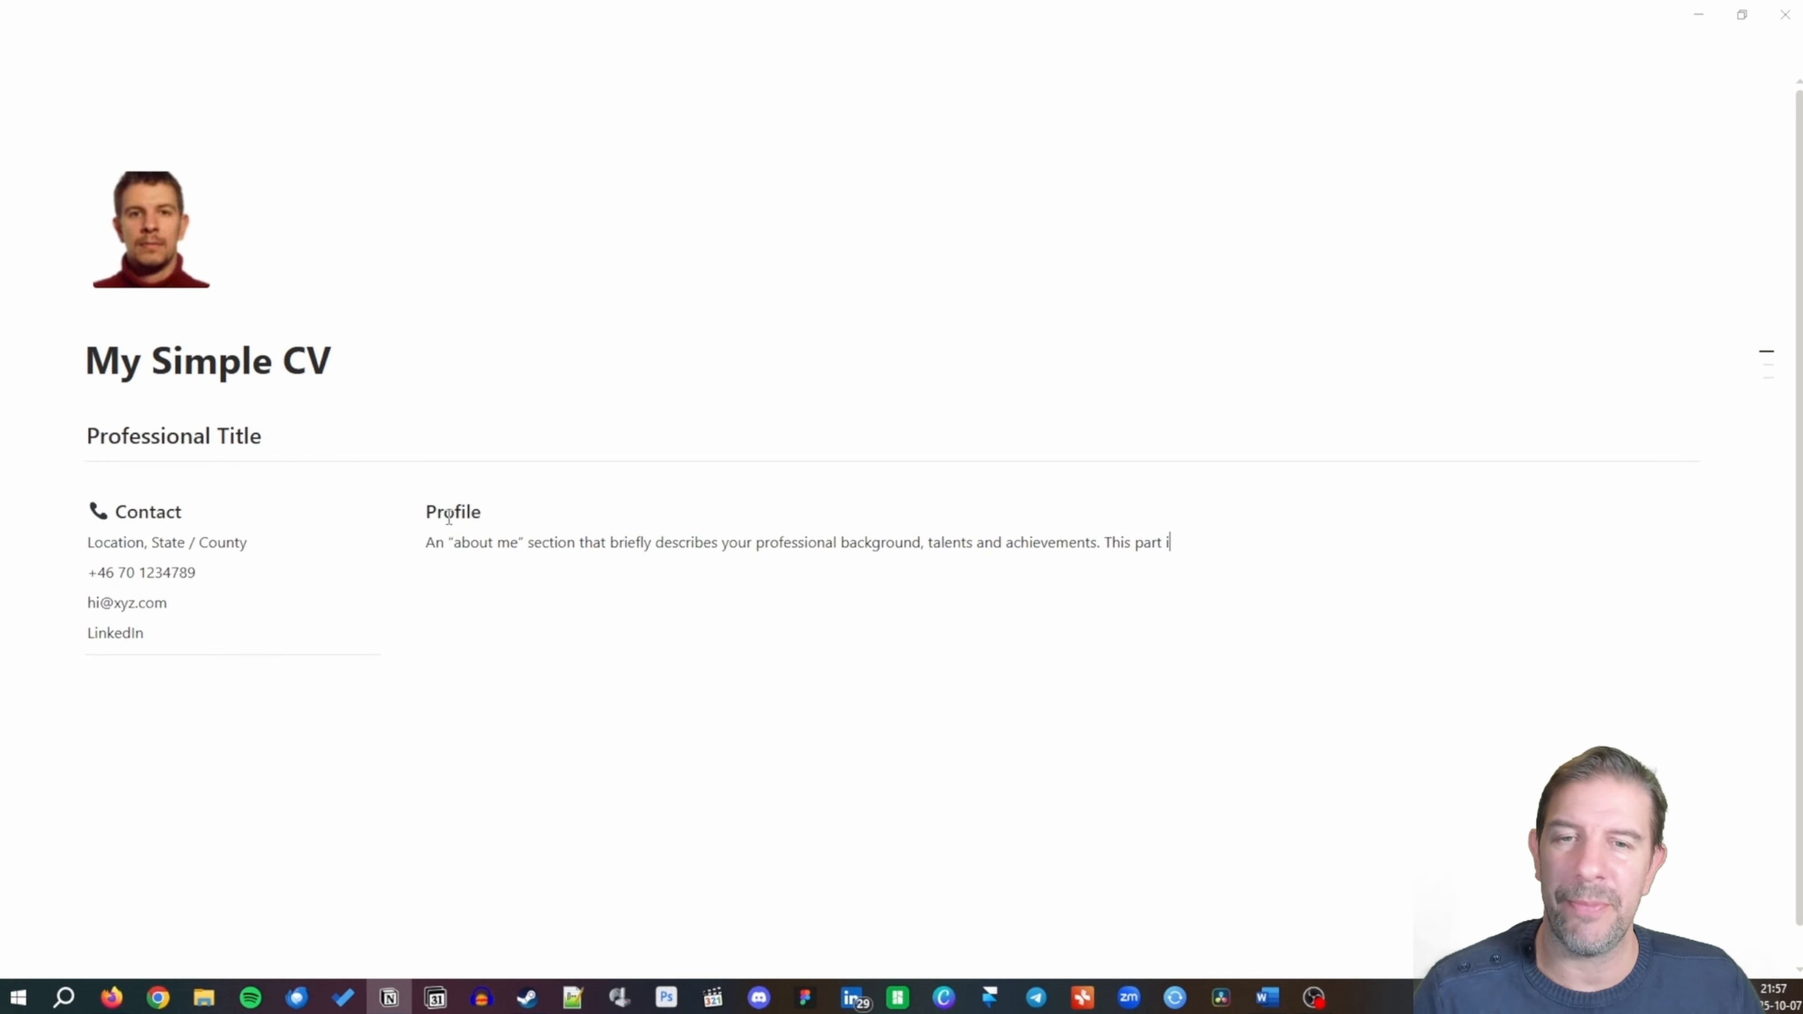
key(BackSpace)
key(BackSpace)
key(BackSpace)
key(BackSpace)
key(BackSpace)
key(BackSpace)
key(BackSpace)
key(BackSpace)
key(BackSpace)
key(BackSpace)
key(BackSpace)
key(BackSpace)
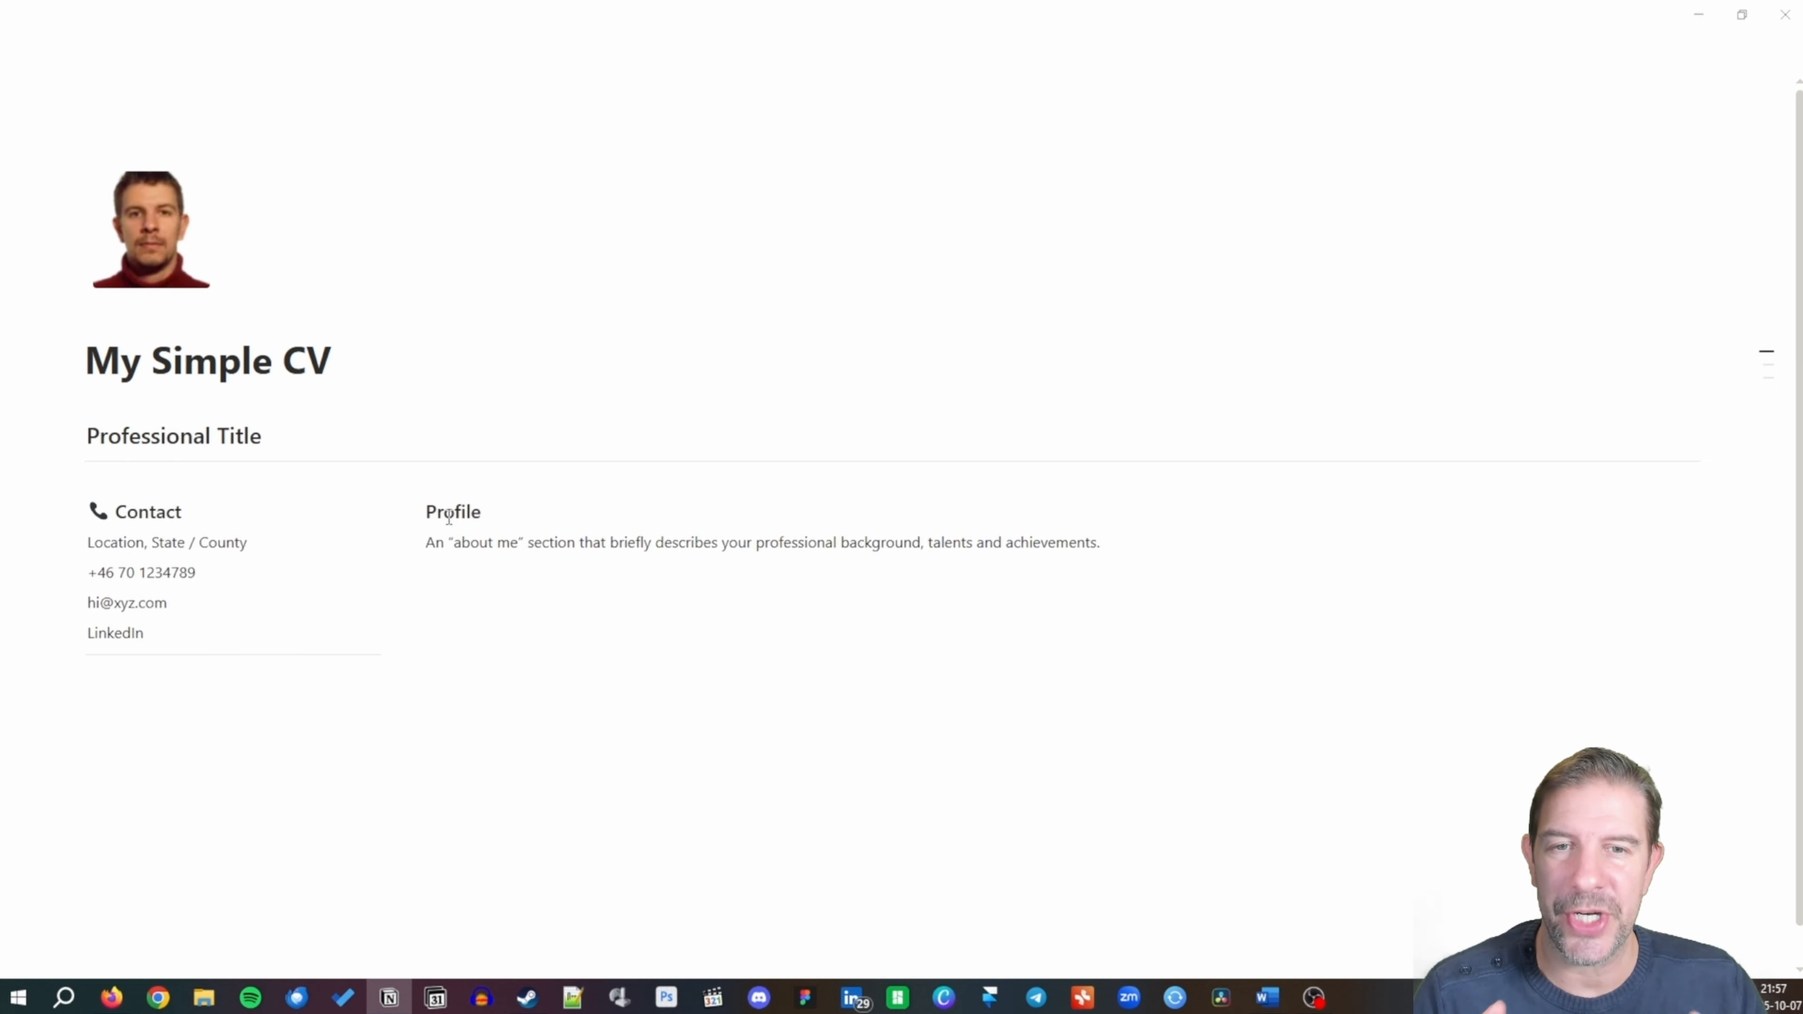
text(It)
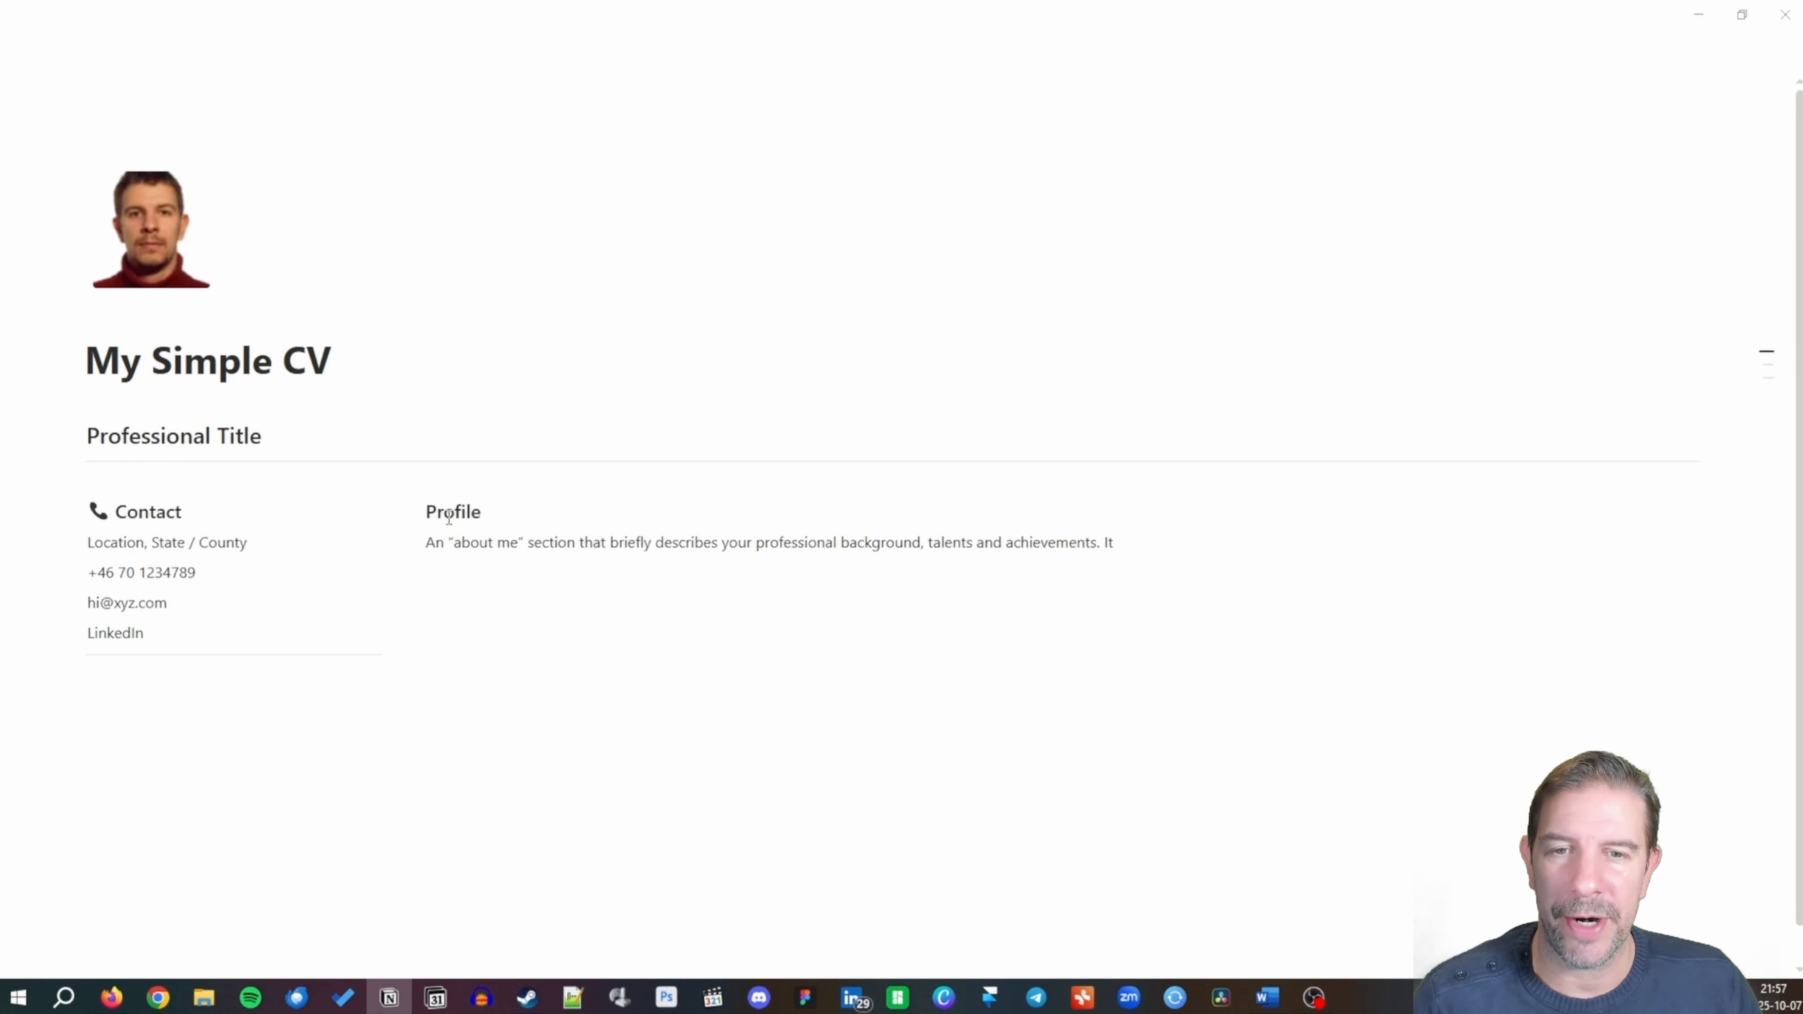
key(BackSpace)
key(BackSpace)
text(Think of this )
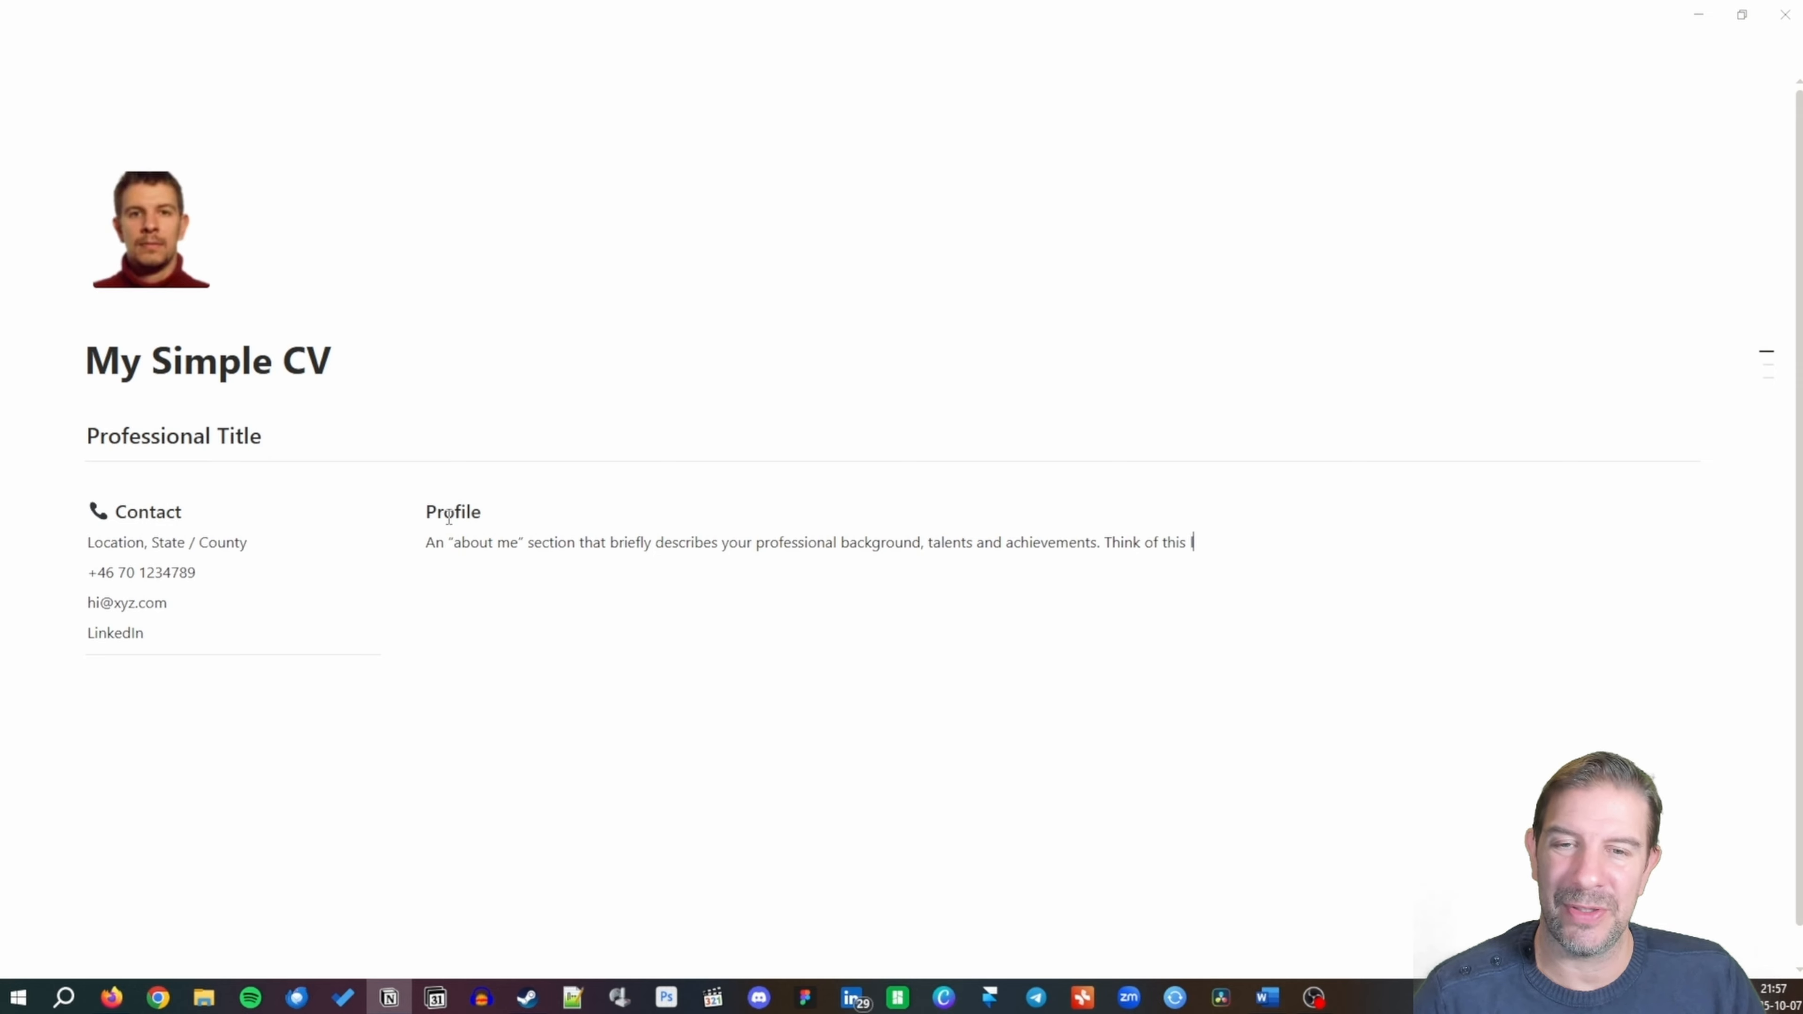
text(like an execu)
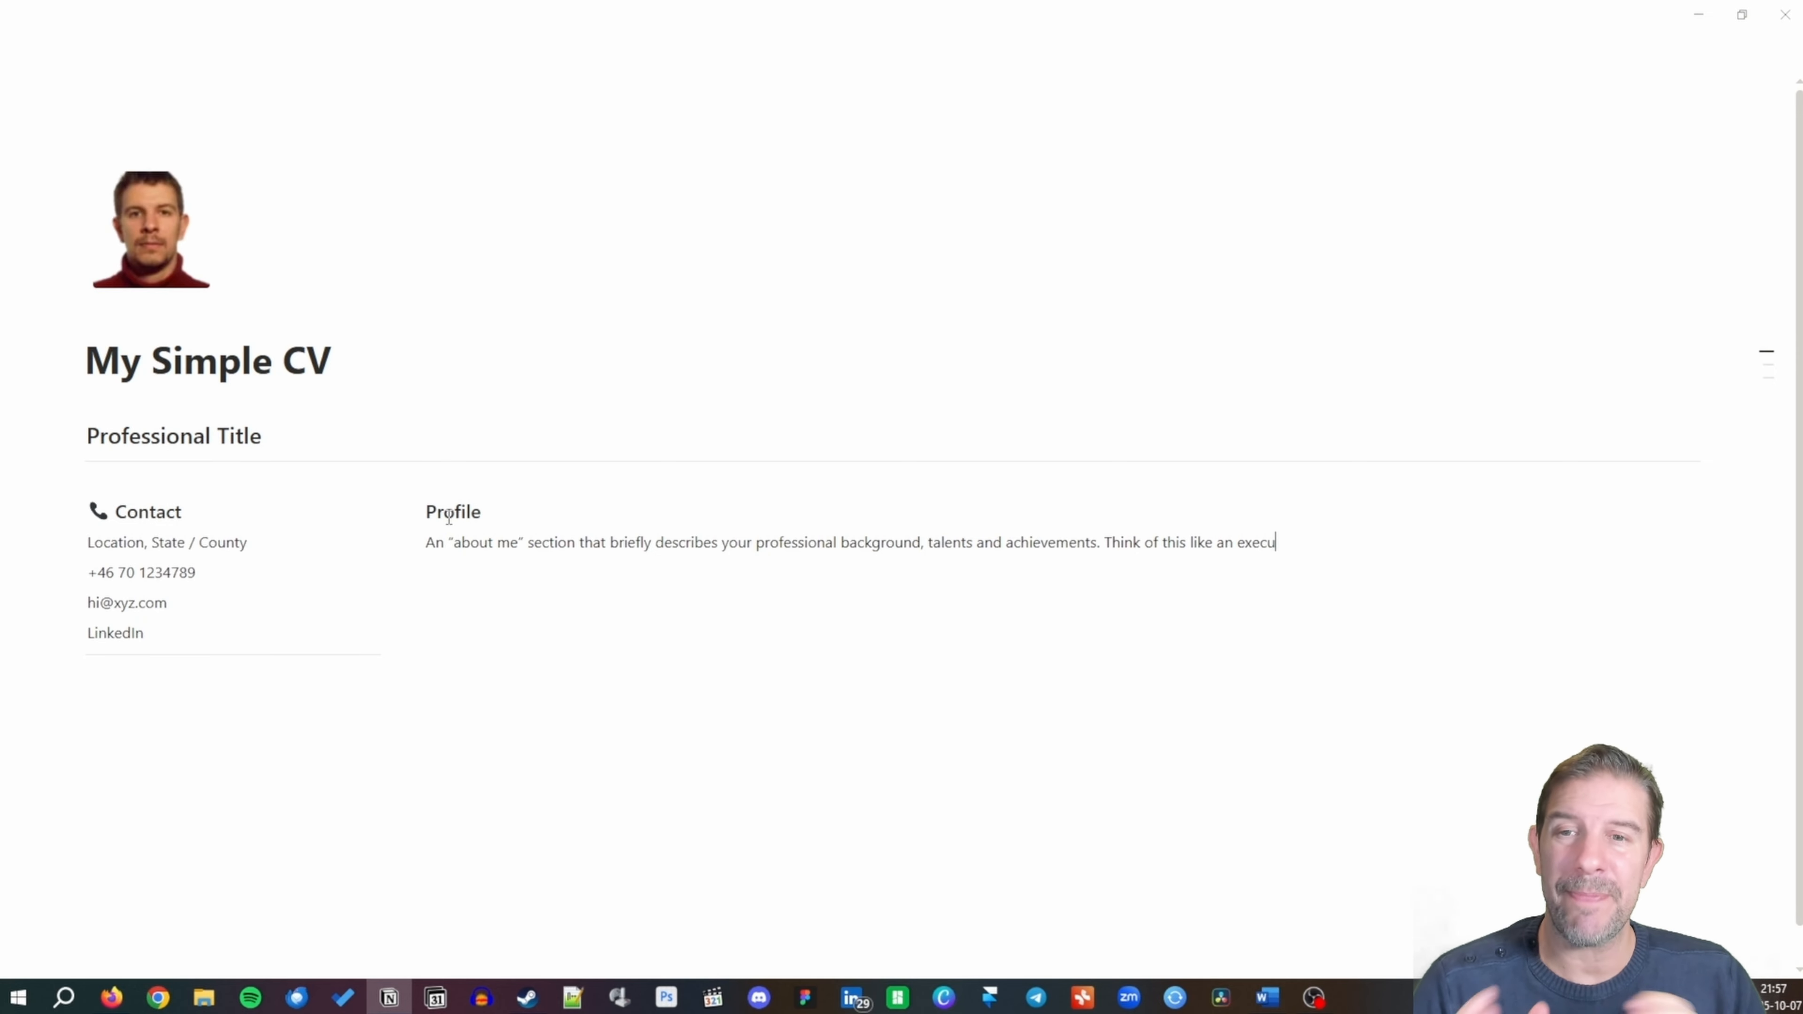
text(tive summary)
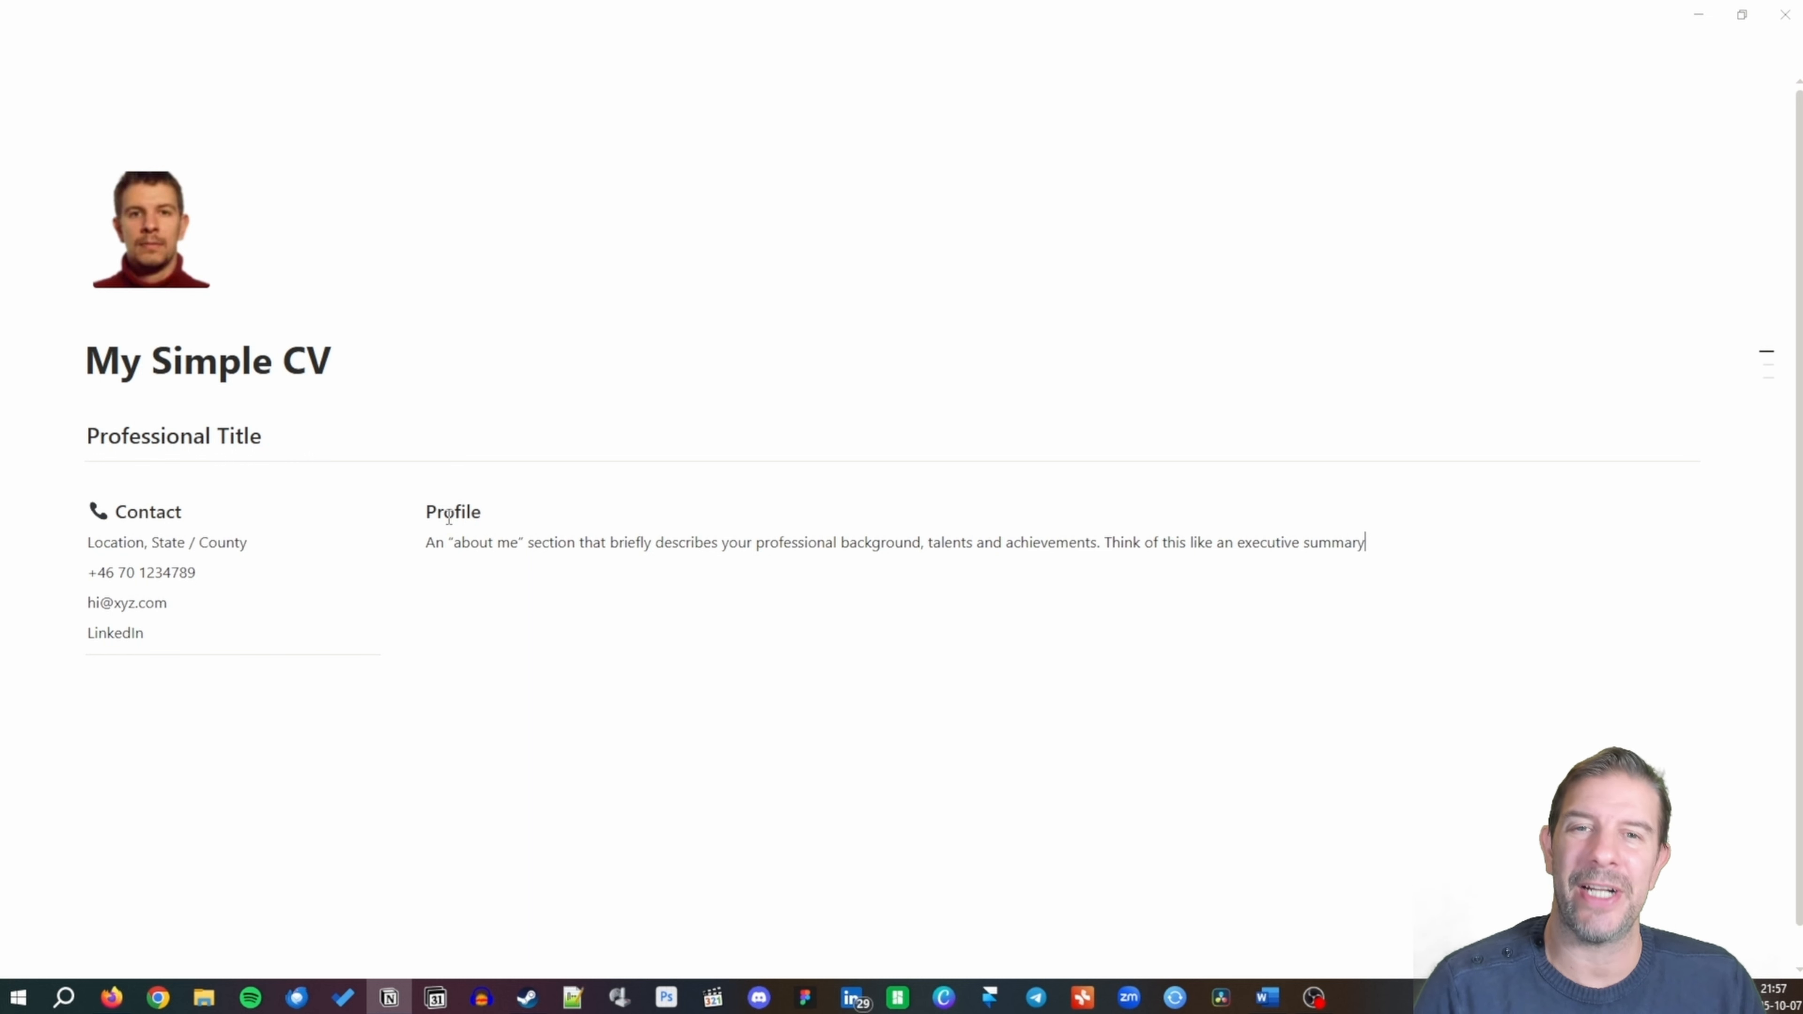
text(, or an eleva)
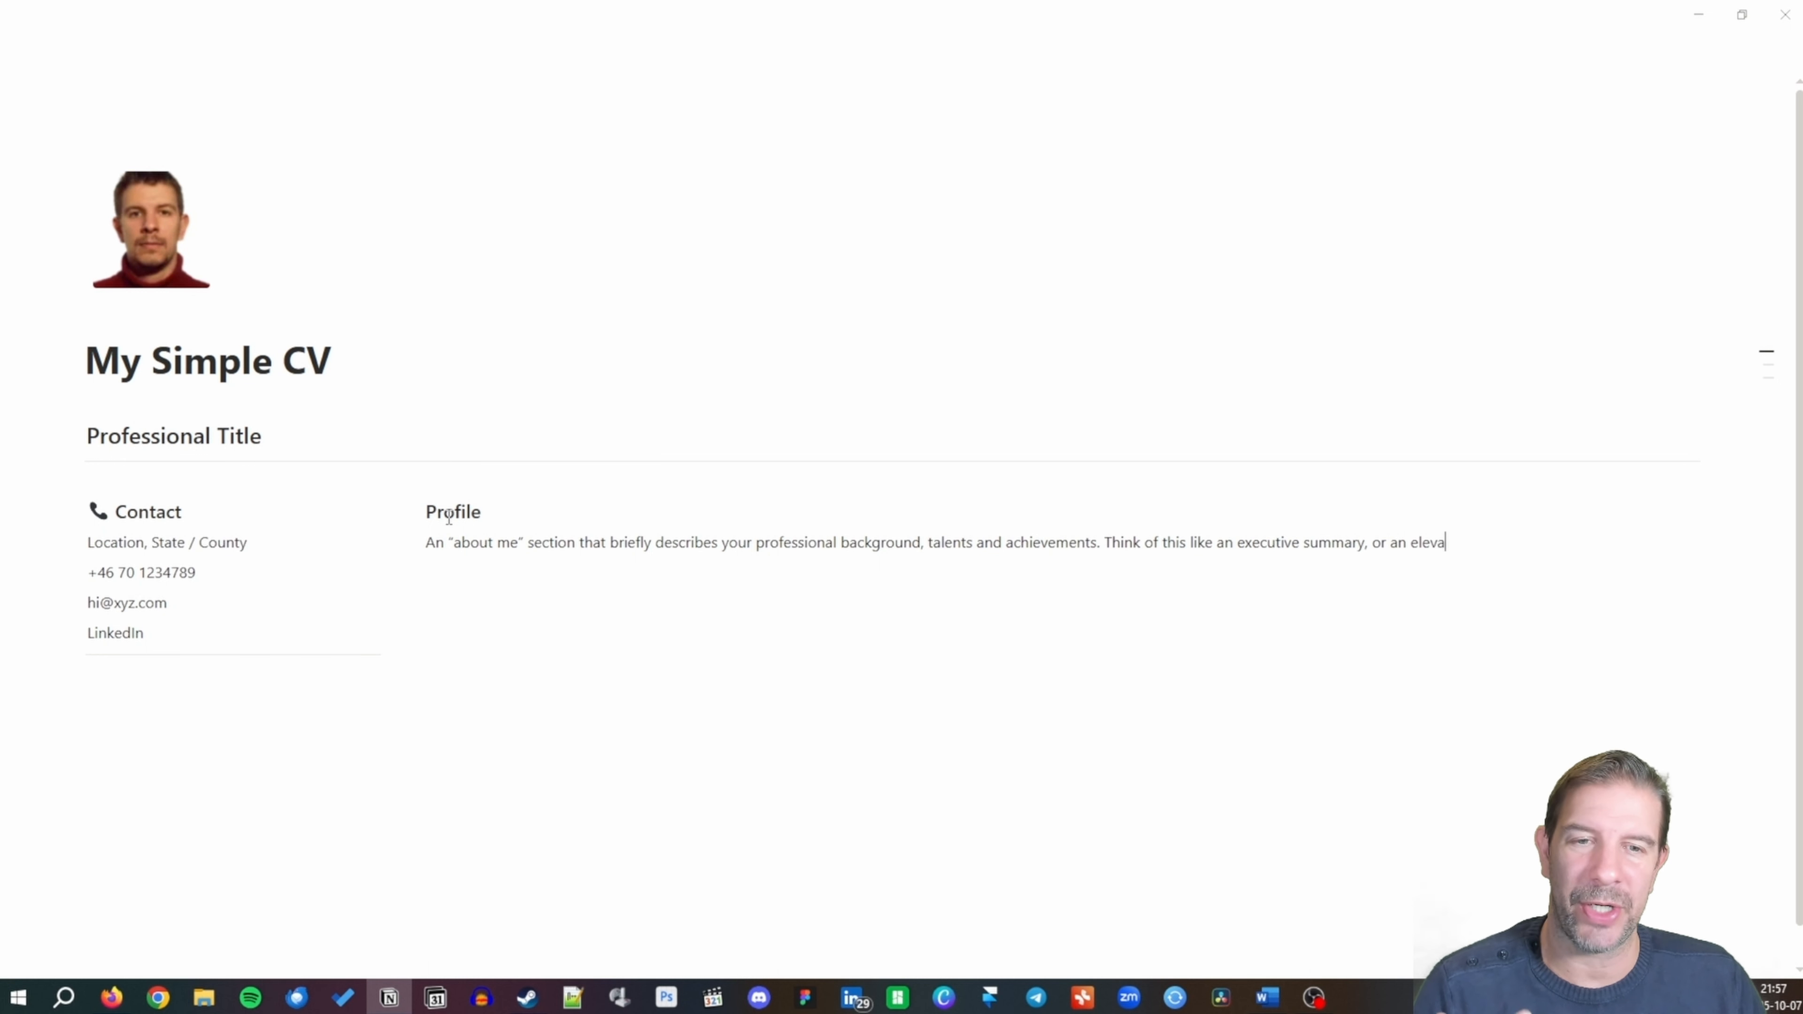
text(tor pitch)
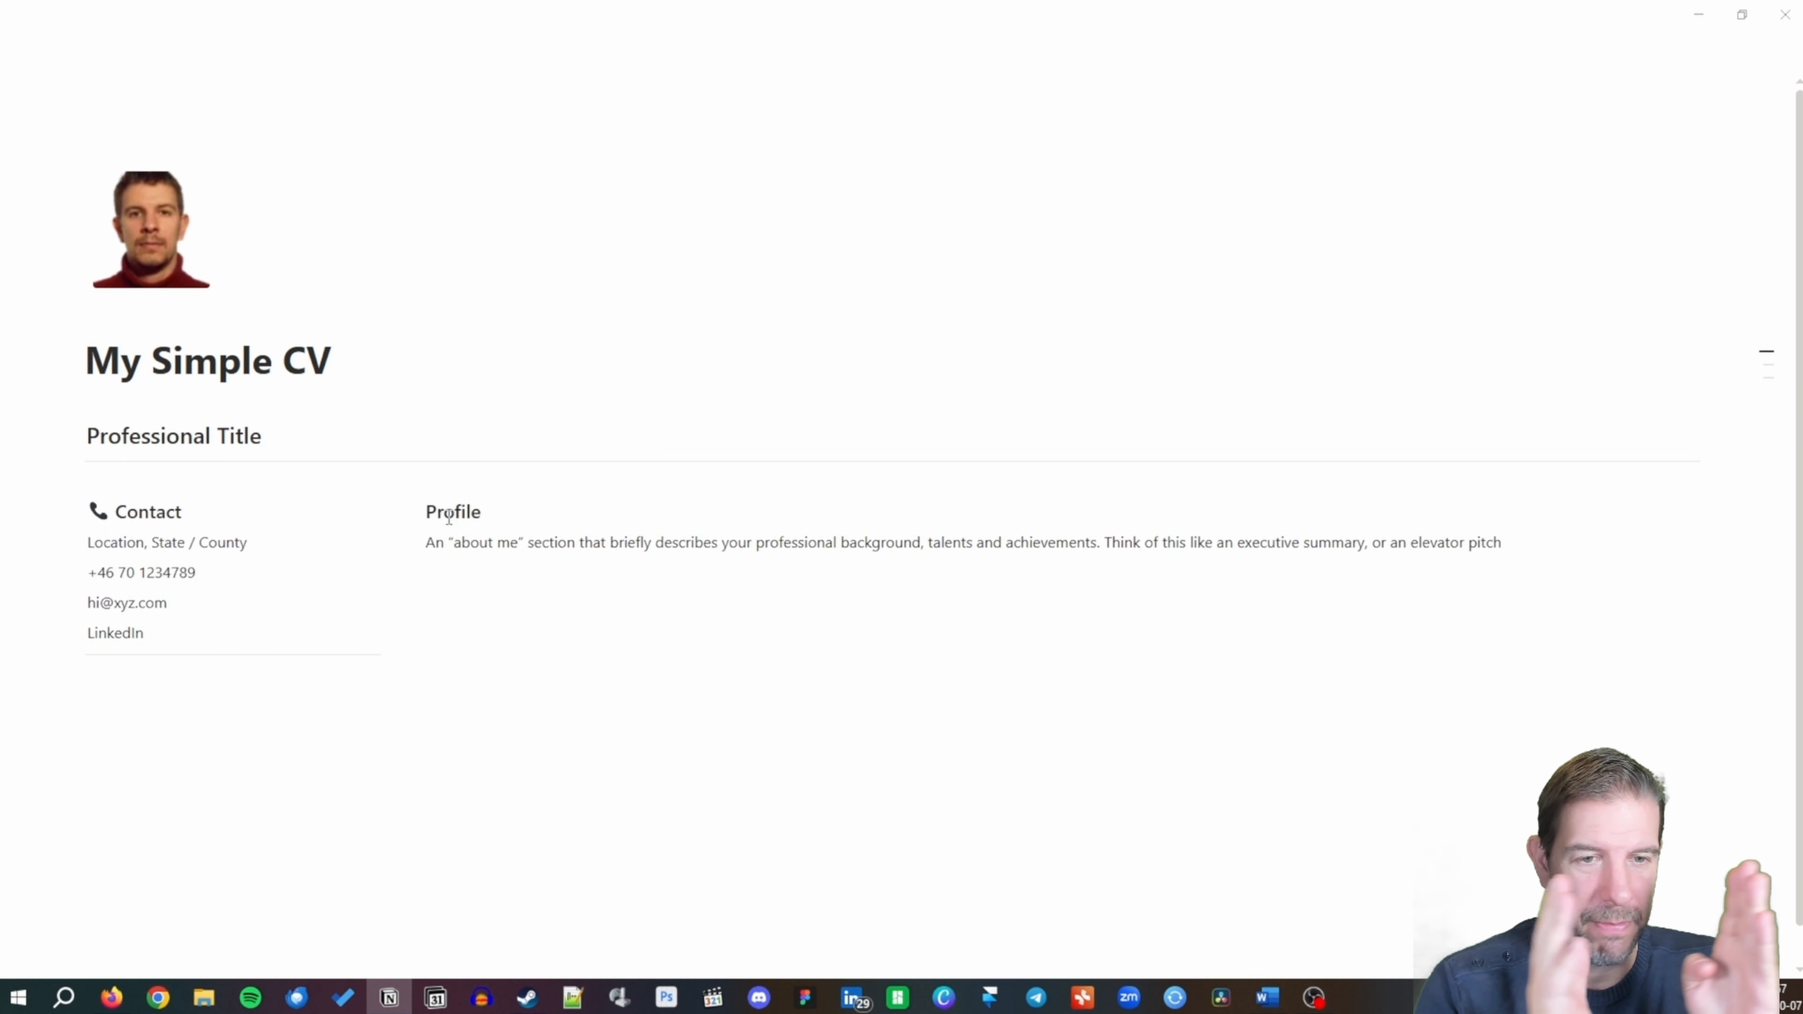
key(Return)
key(Return)
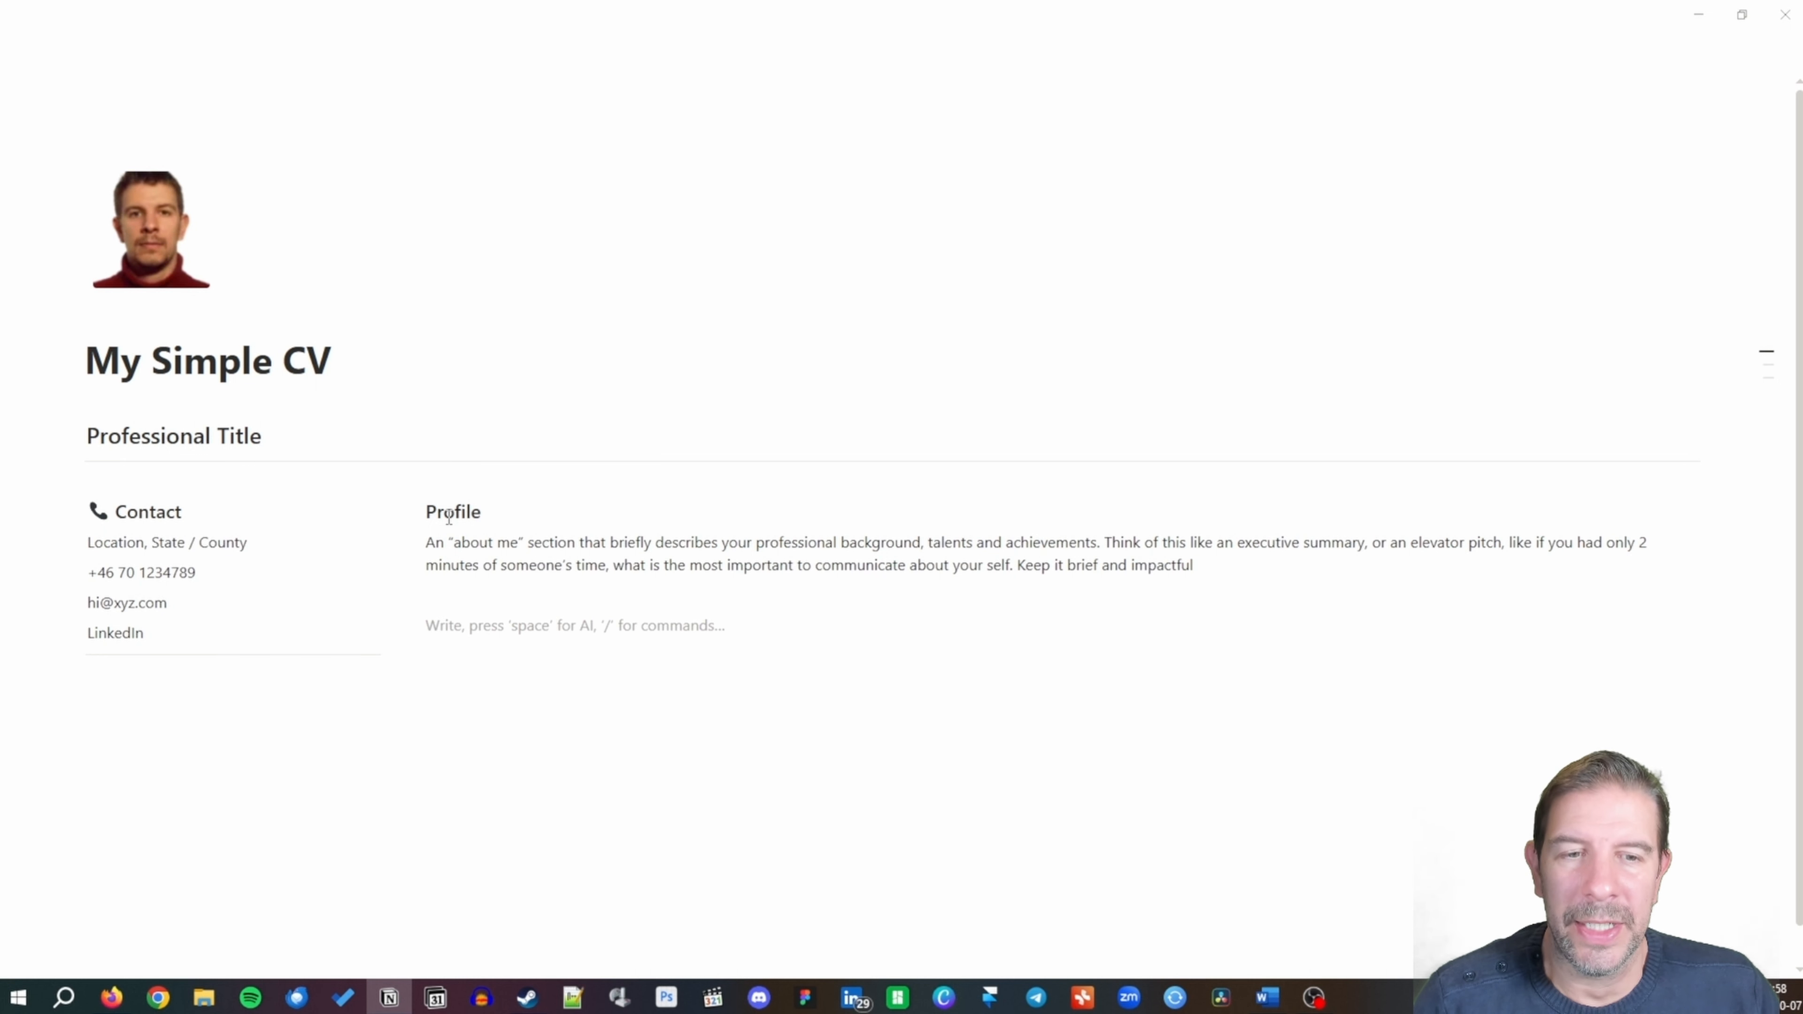
key(Return)
text(--)
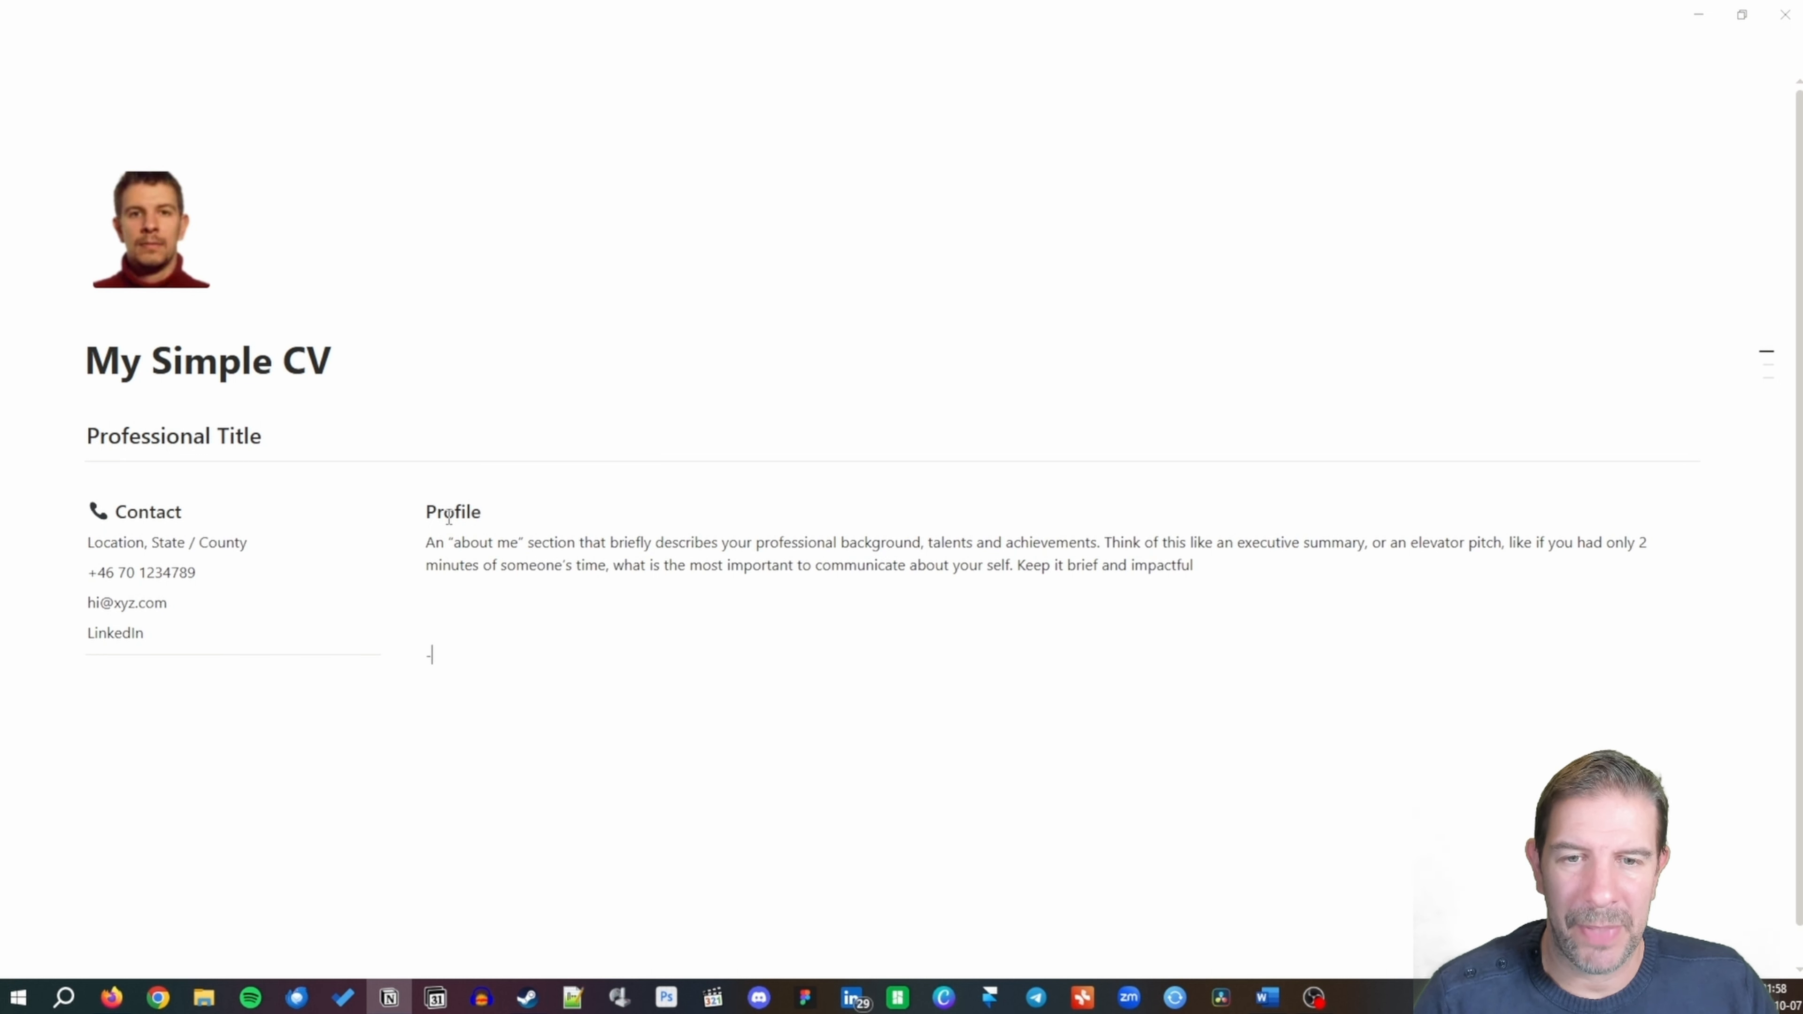
text(-)
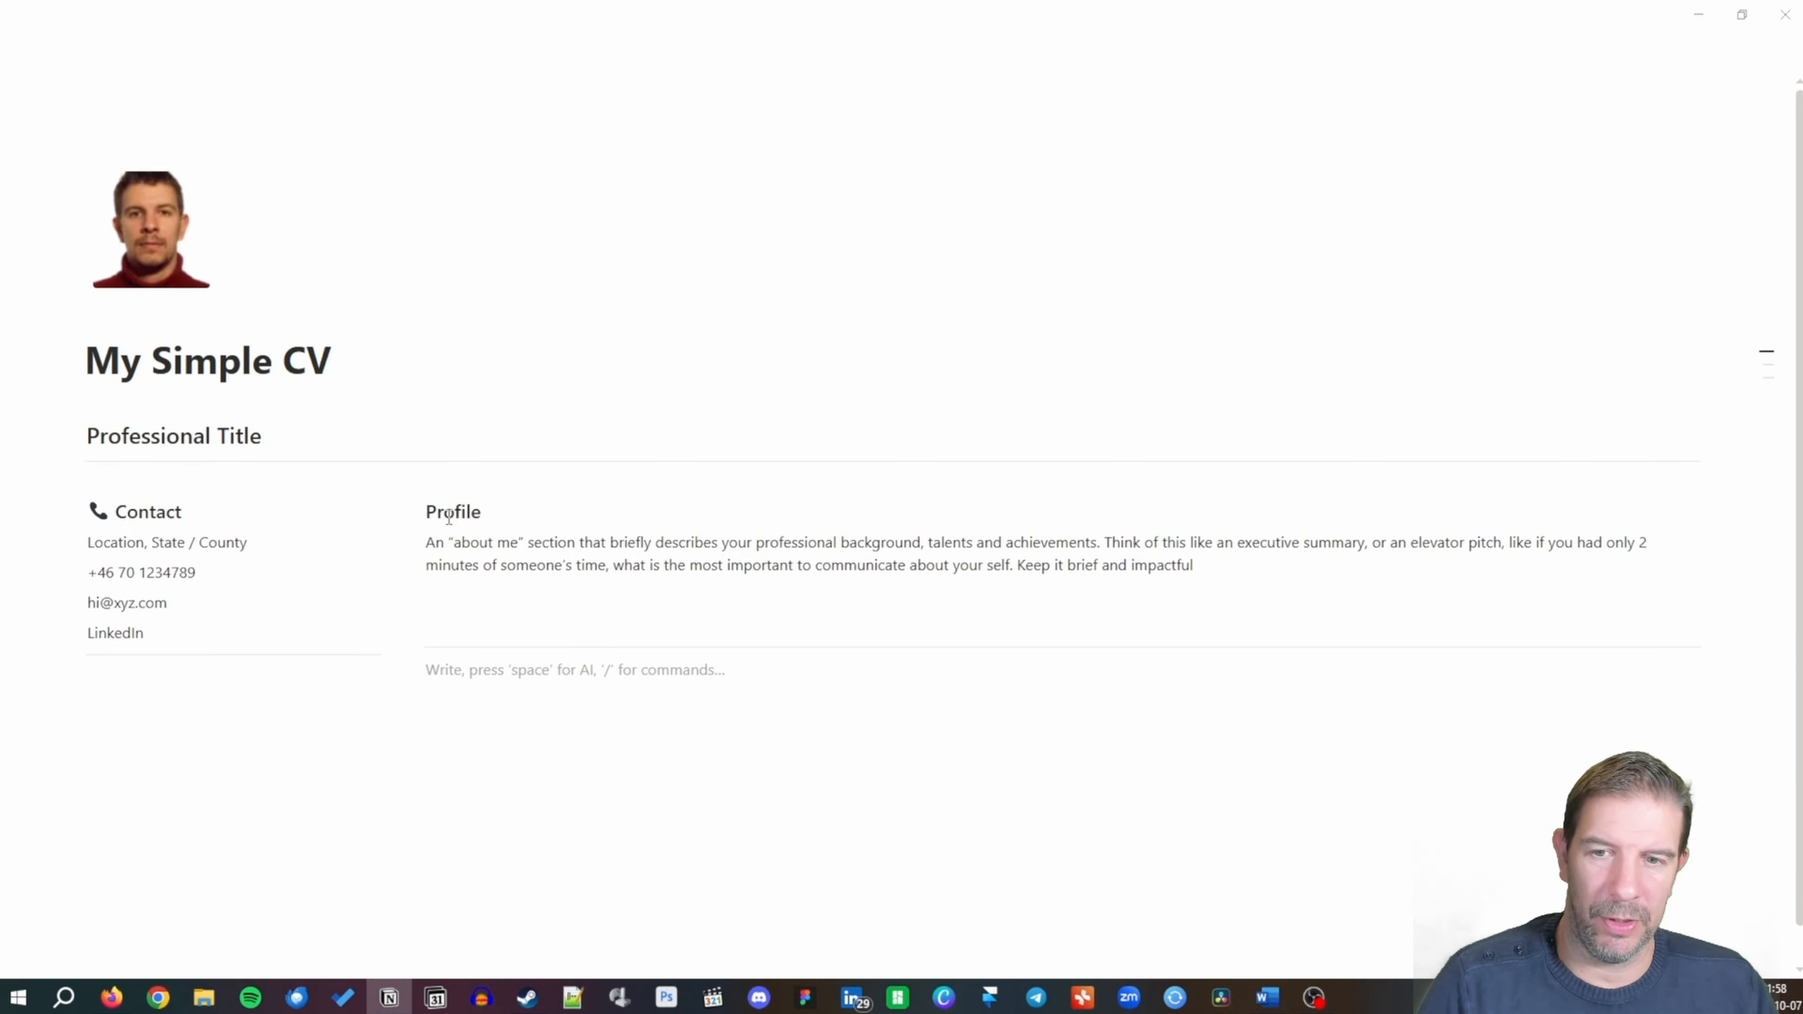
key(BackSpace)
Prefix the Profile heading with the blond-haired person emoji, found by searching 'pers'.
click(155, 484)
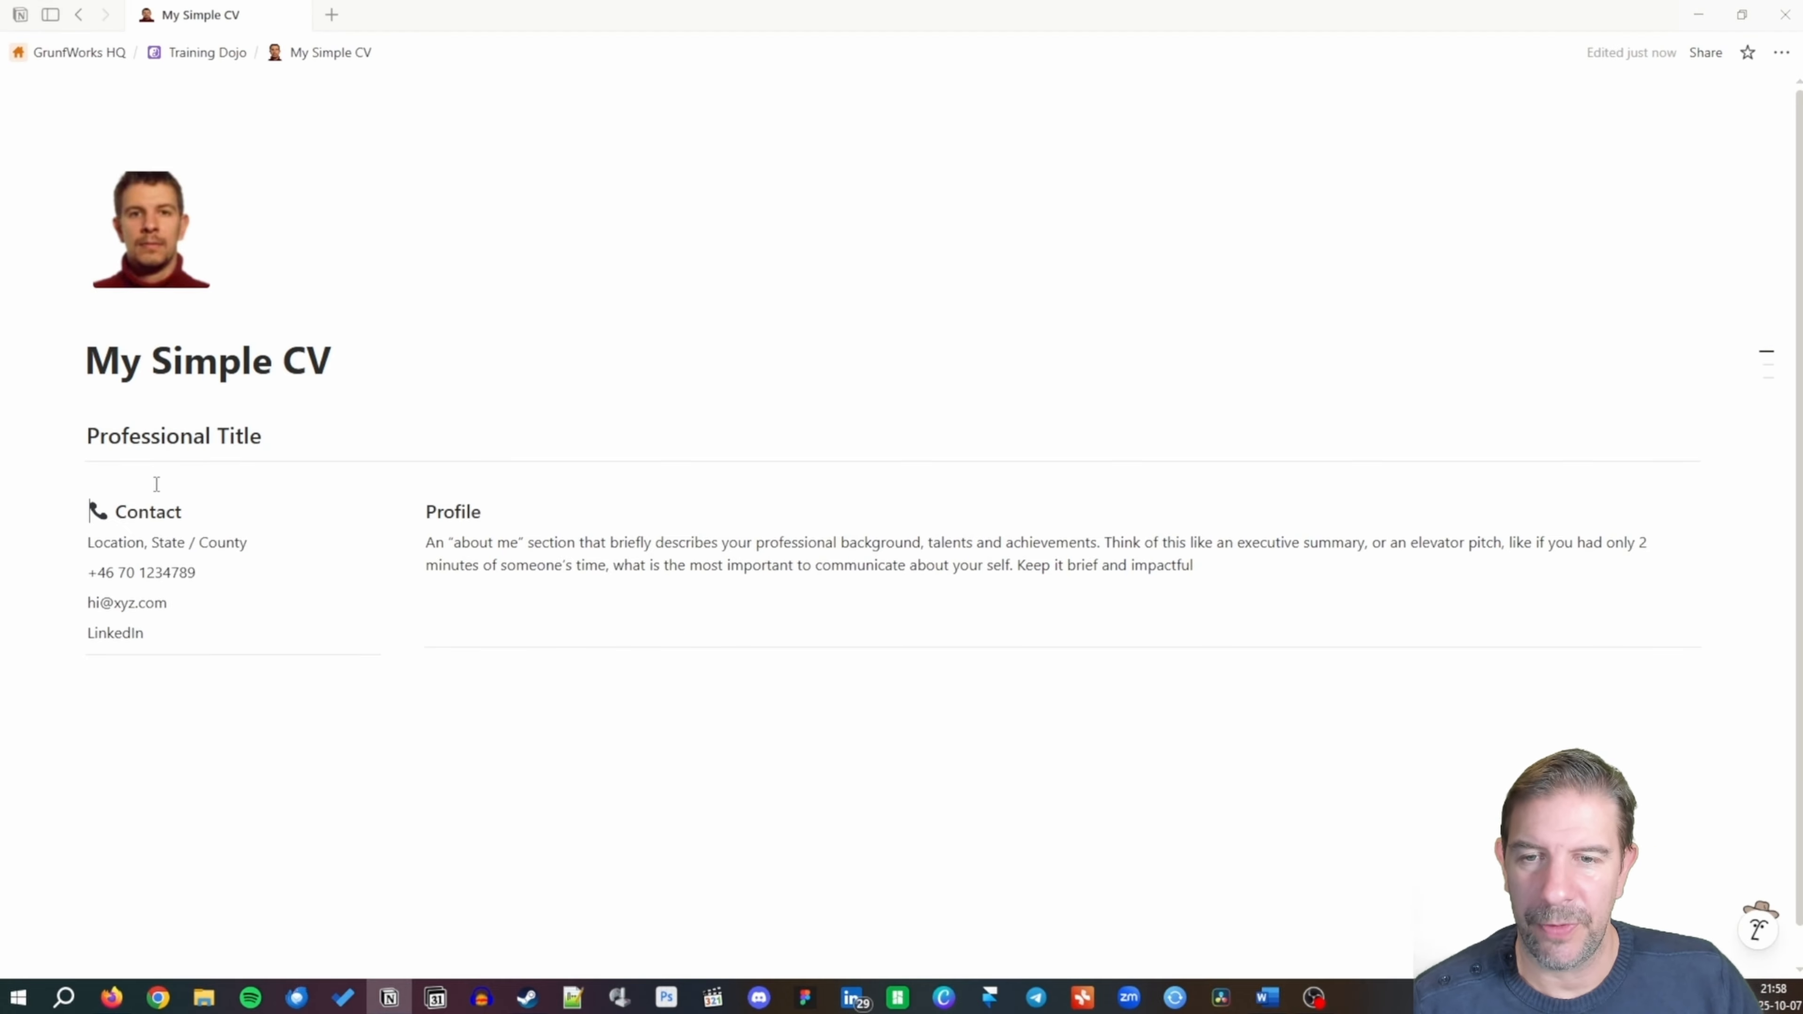
click(427, 511)
text(/emo)
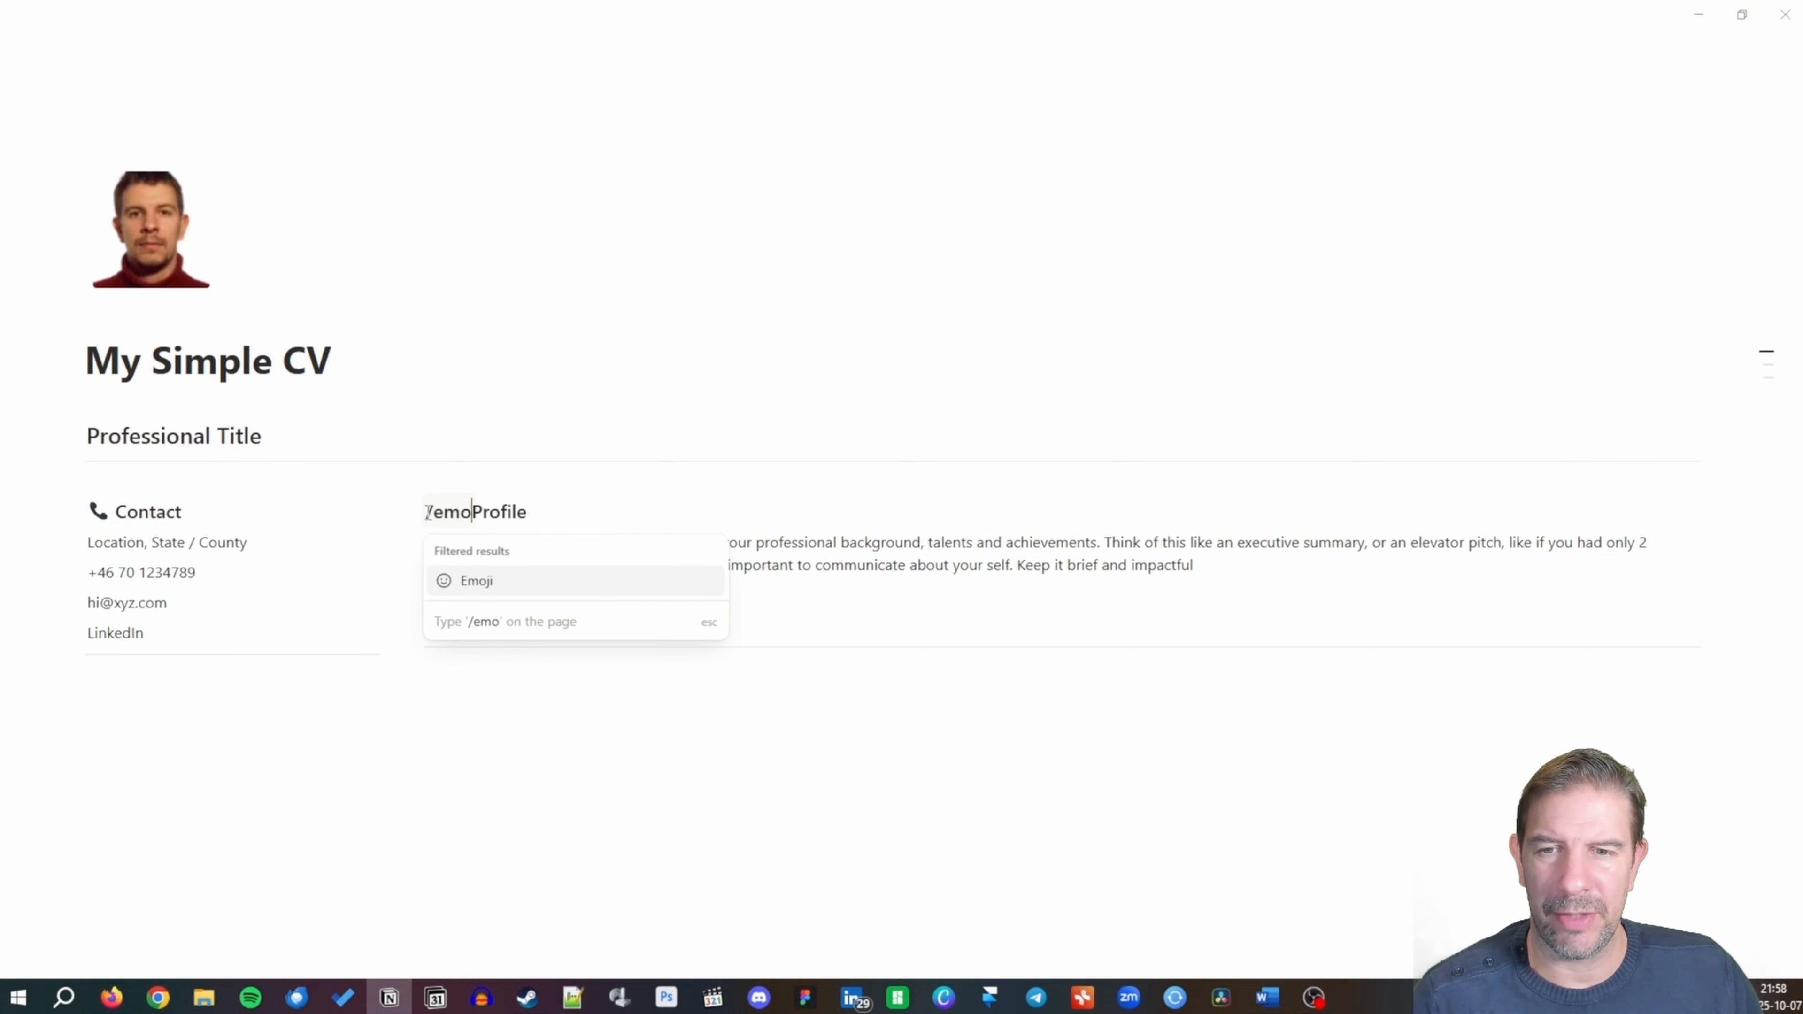
key(Return)
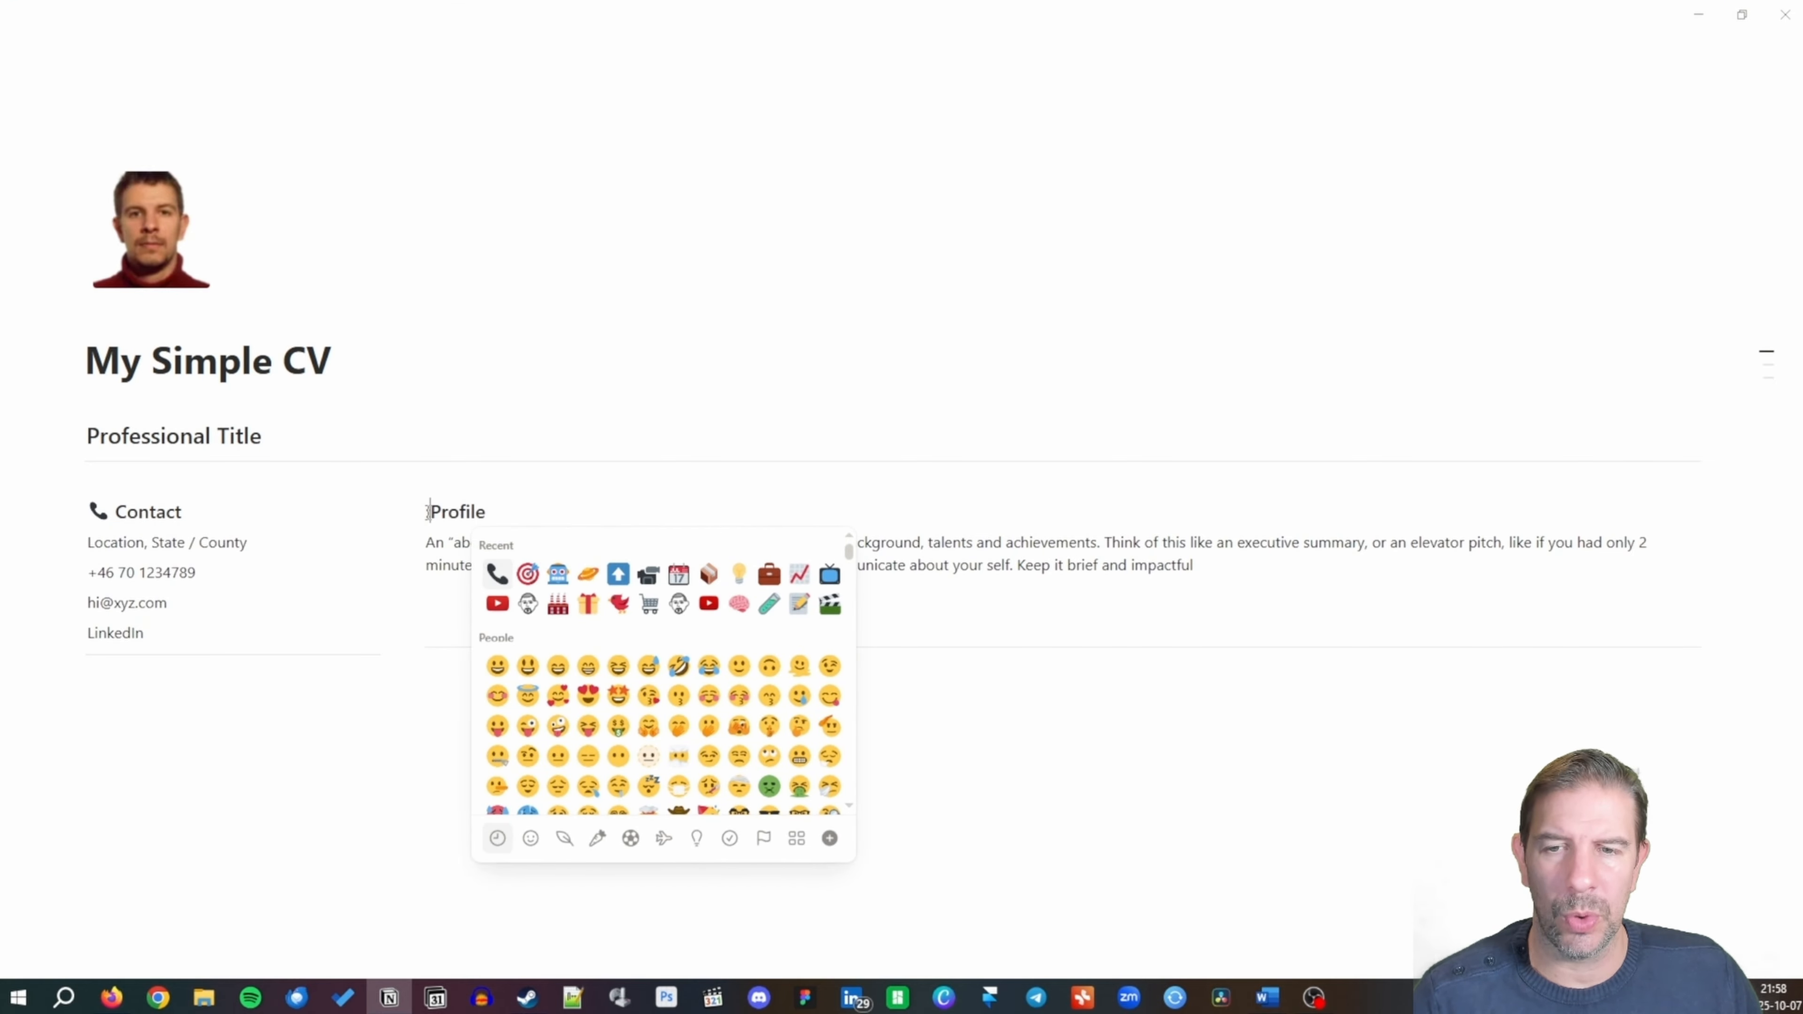
text(face)
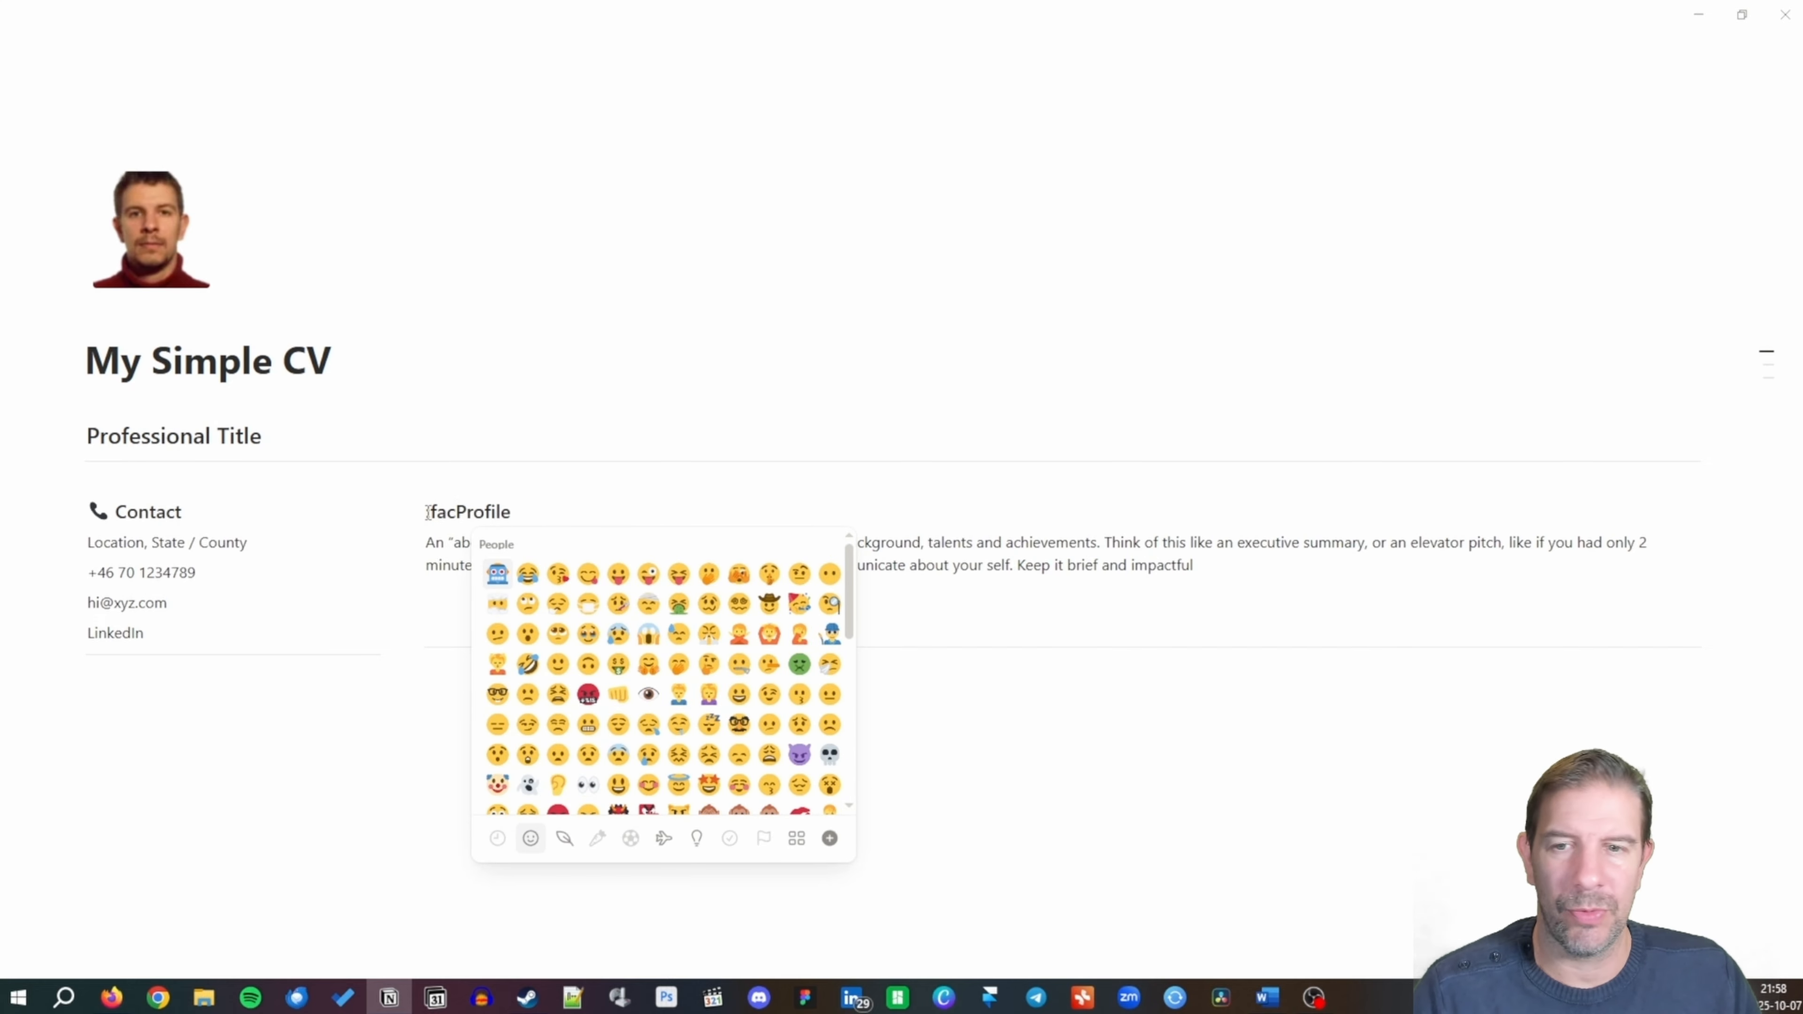
key(BackSpace)
key(BackSpace)
key(BackSpace)
key(BackSpace)
text(pe)
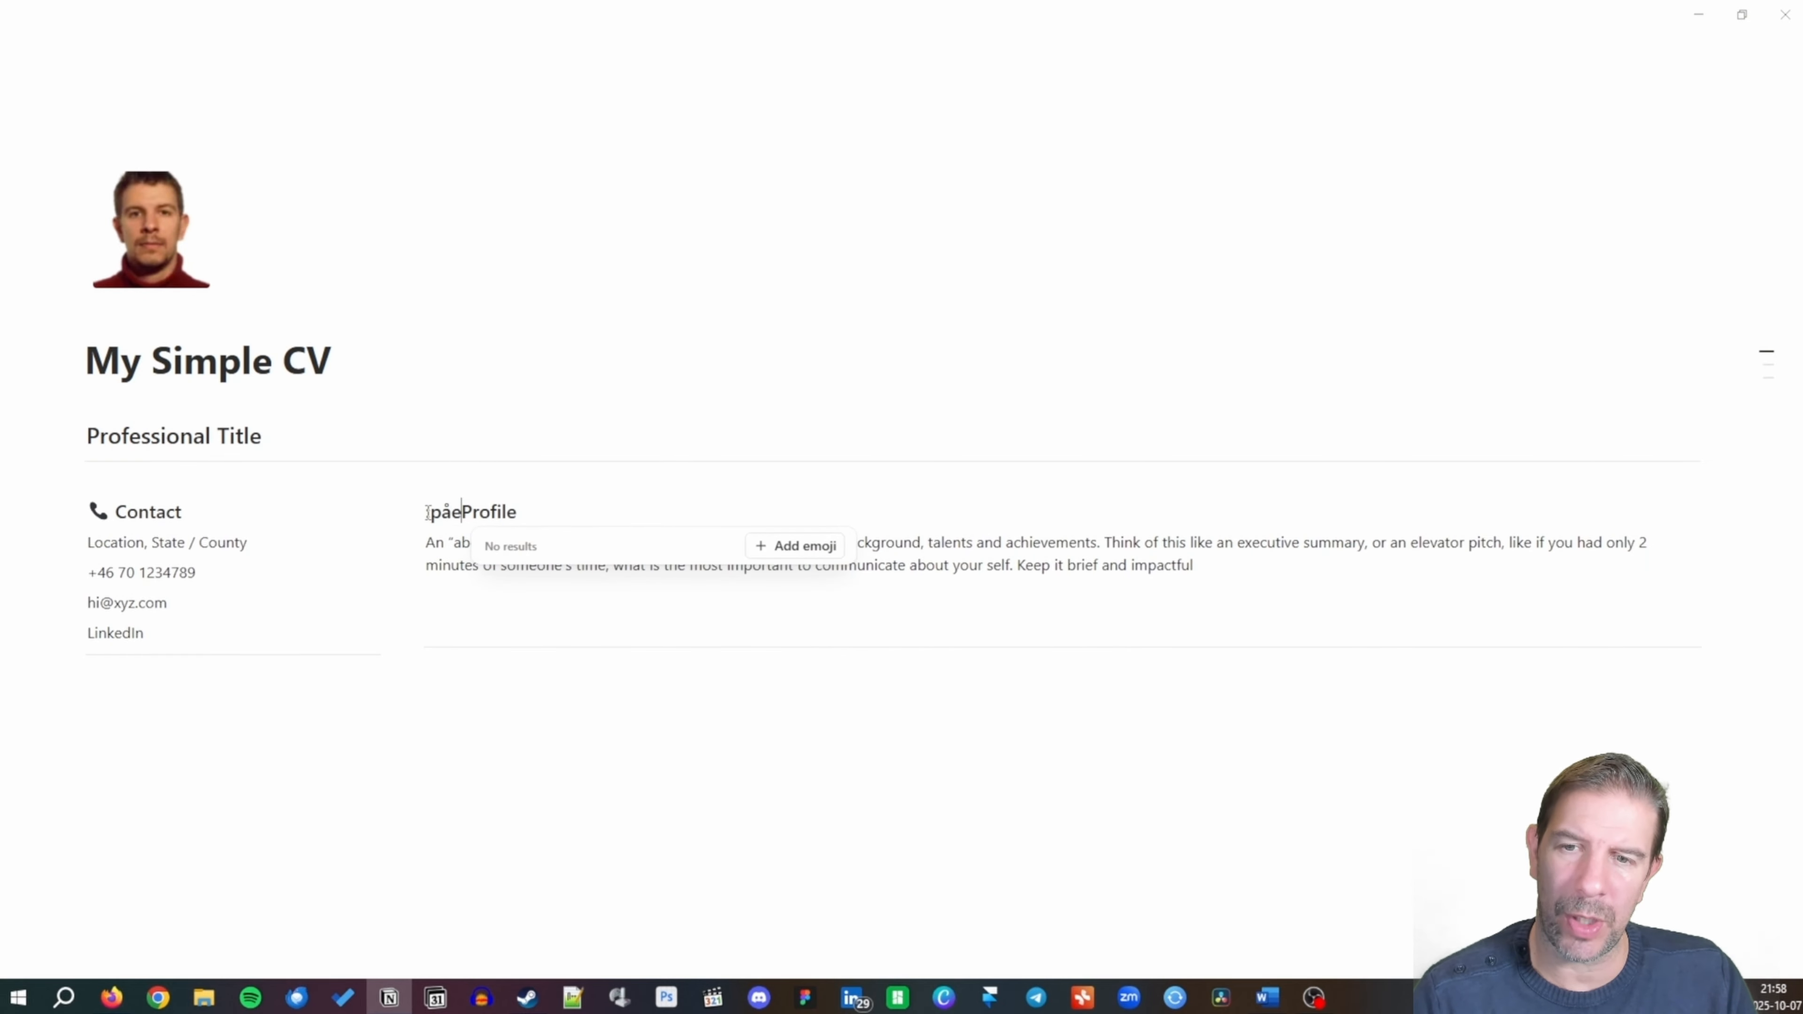
text(rs)
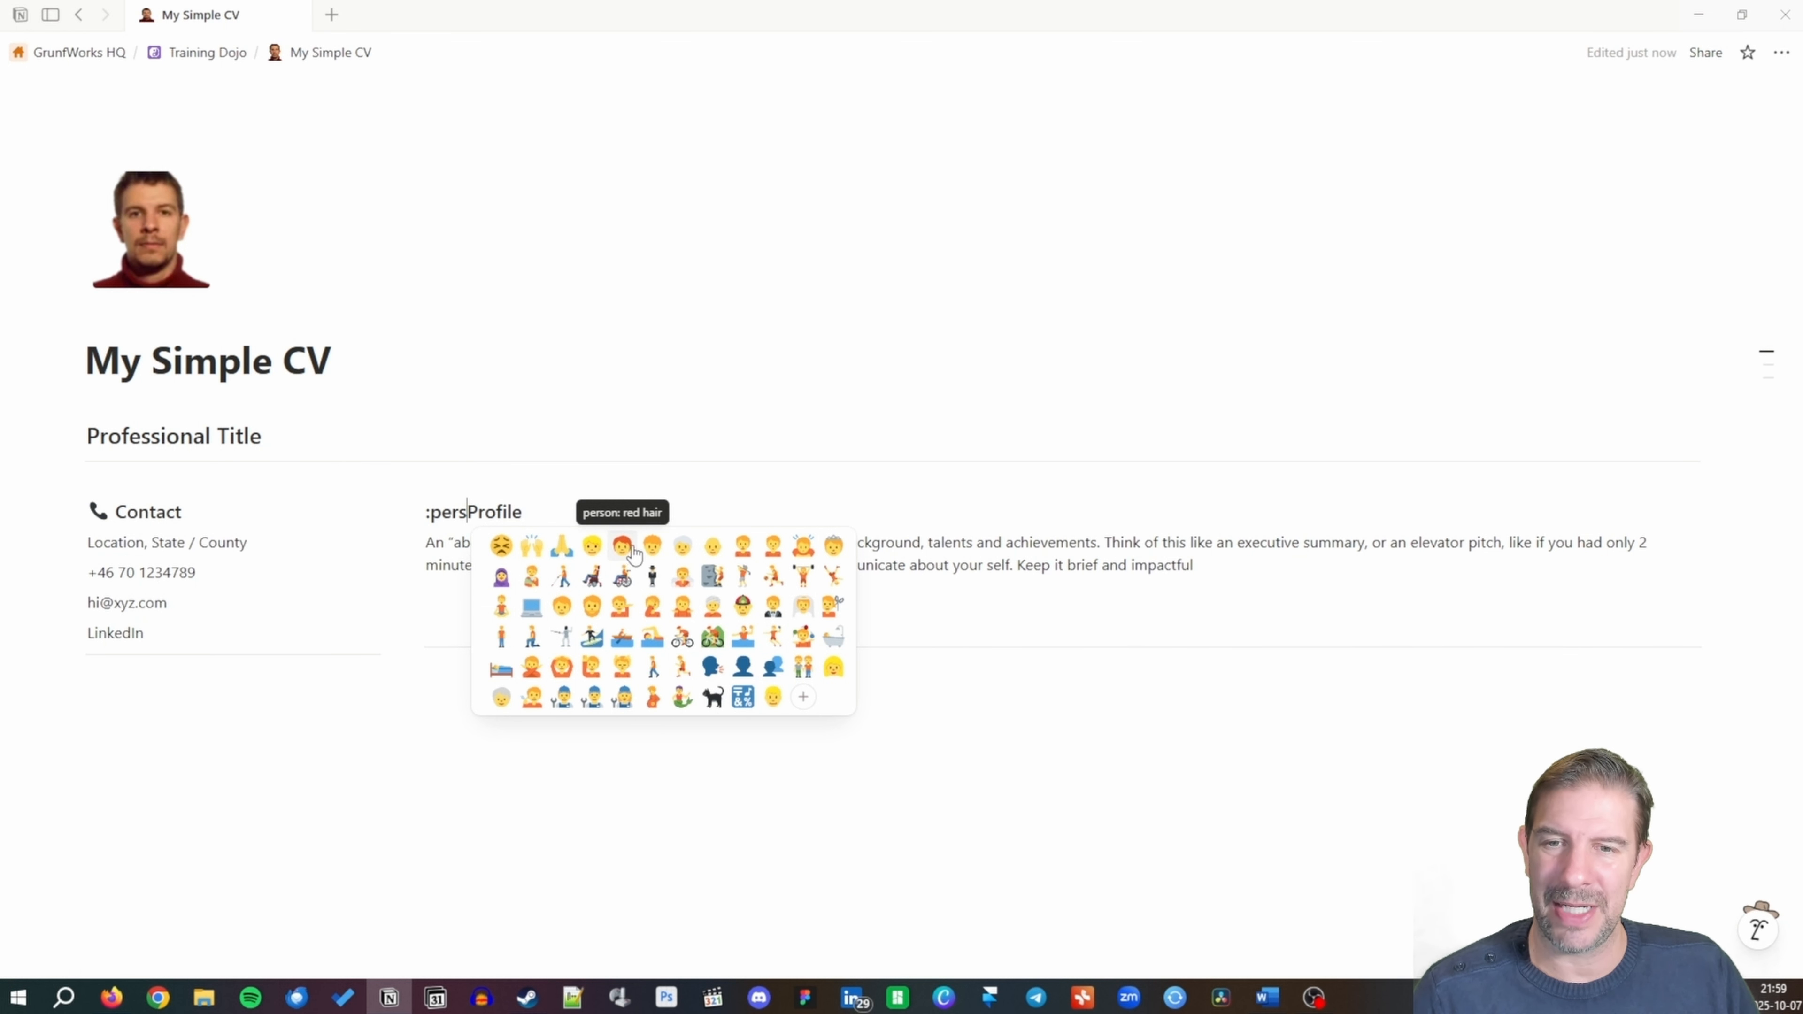
click(592, 545)
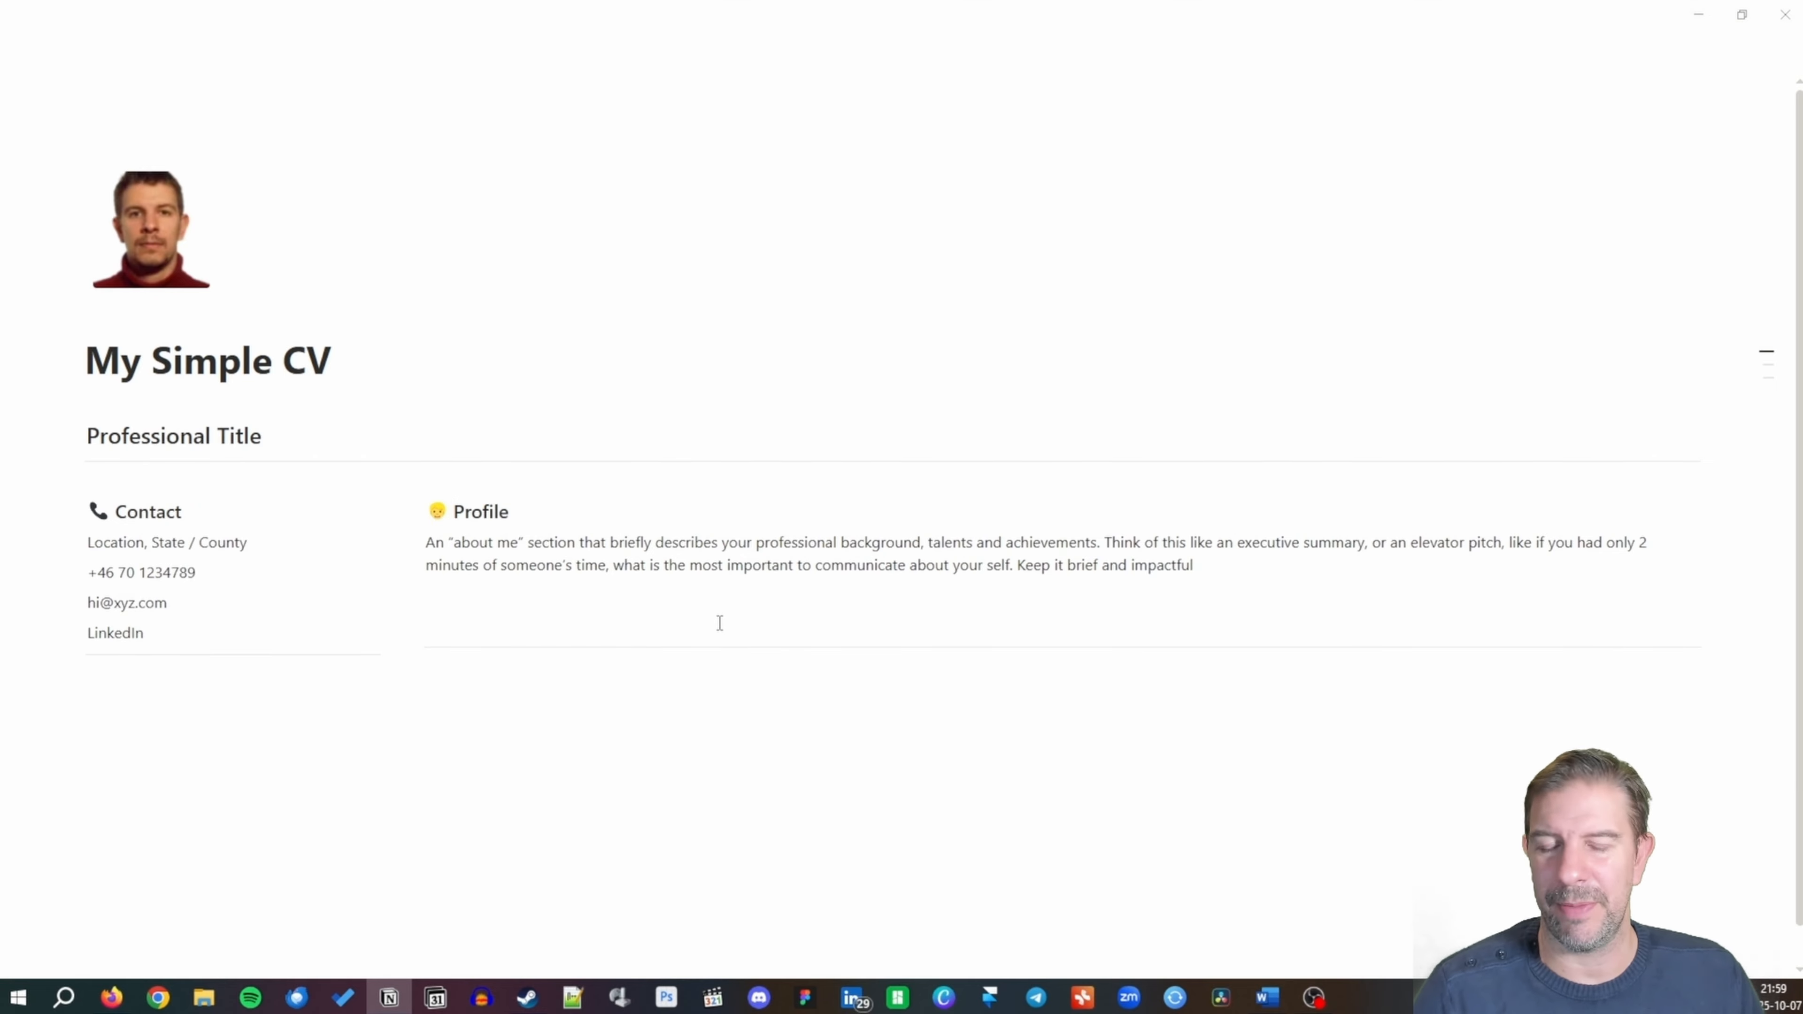
Add a 'Skills' heading below the Contact divider in the left column.
click(173, 693)
text(Skills)
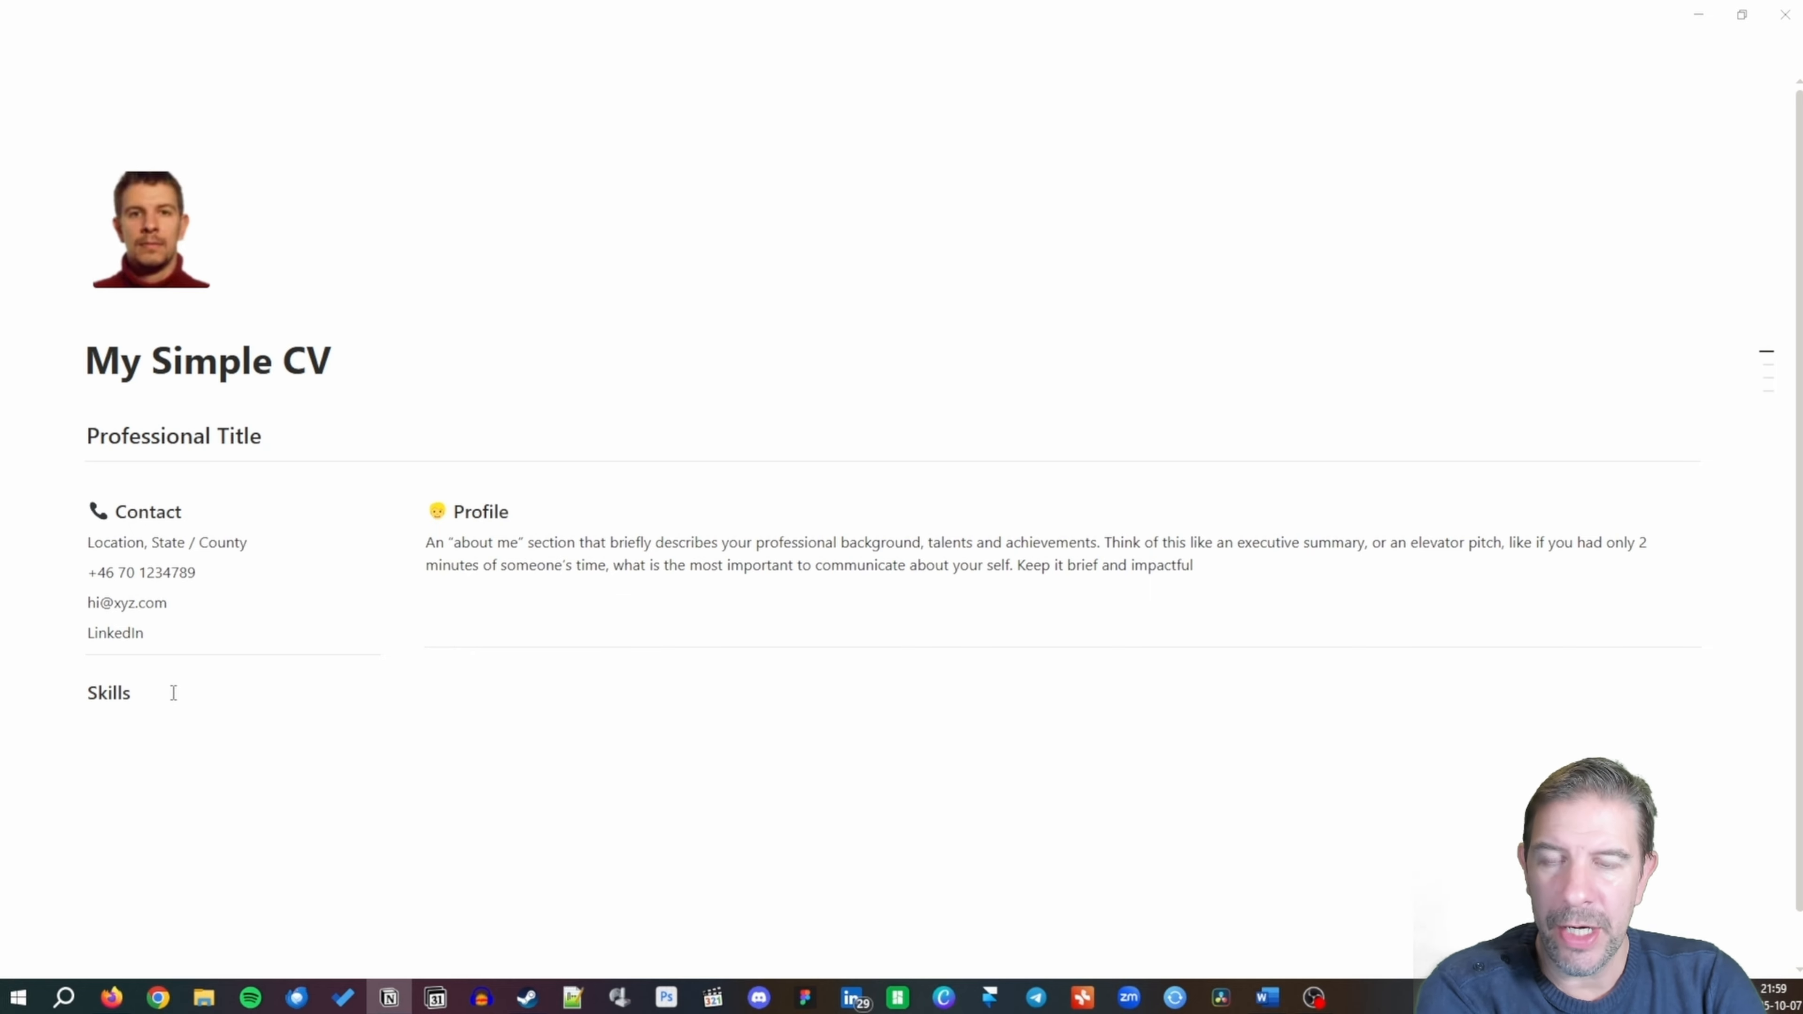
key(Return)
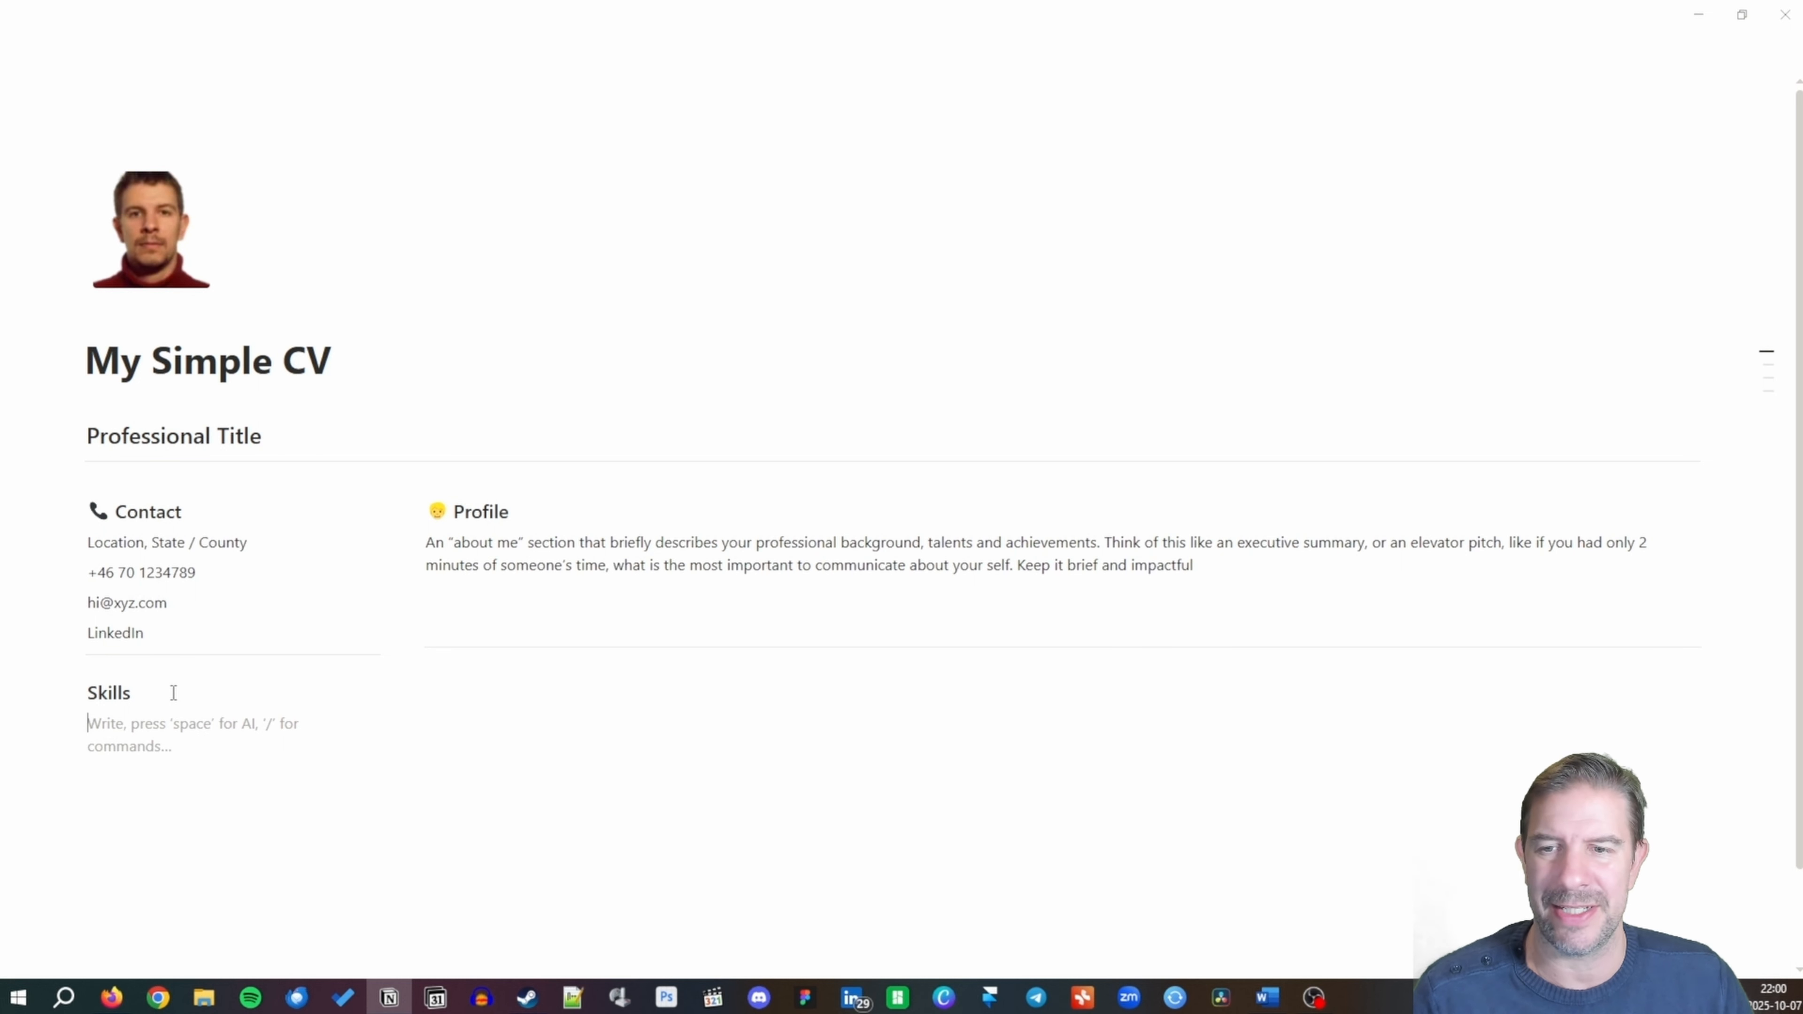
List Canva under Skills with a row of star emojis as its rating.
text(Canva)
key(Return)
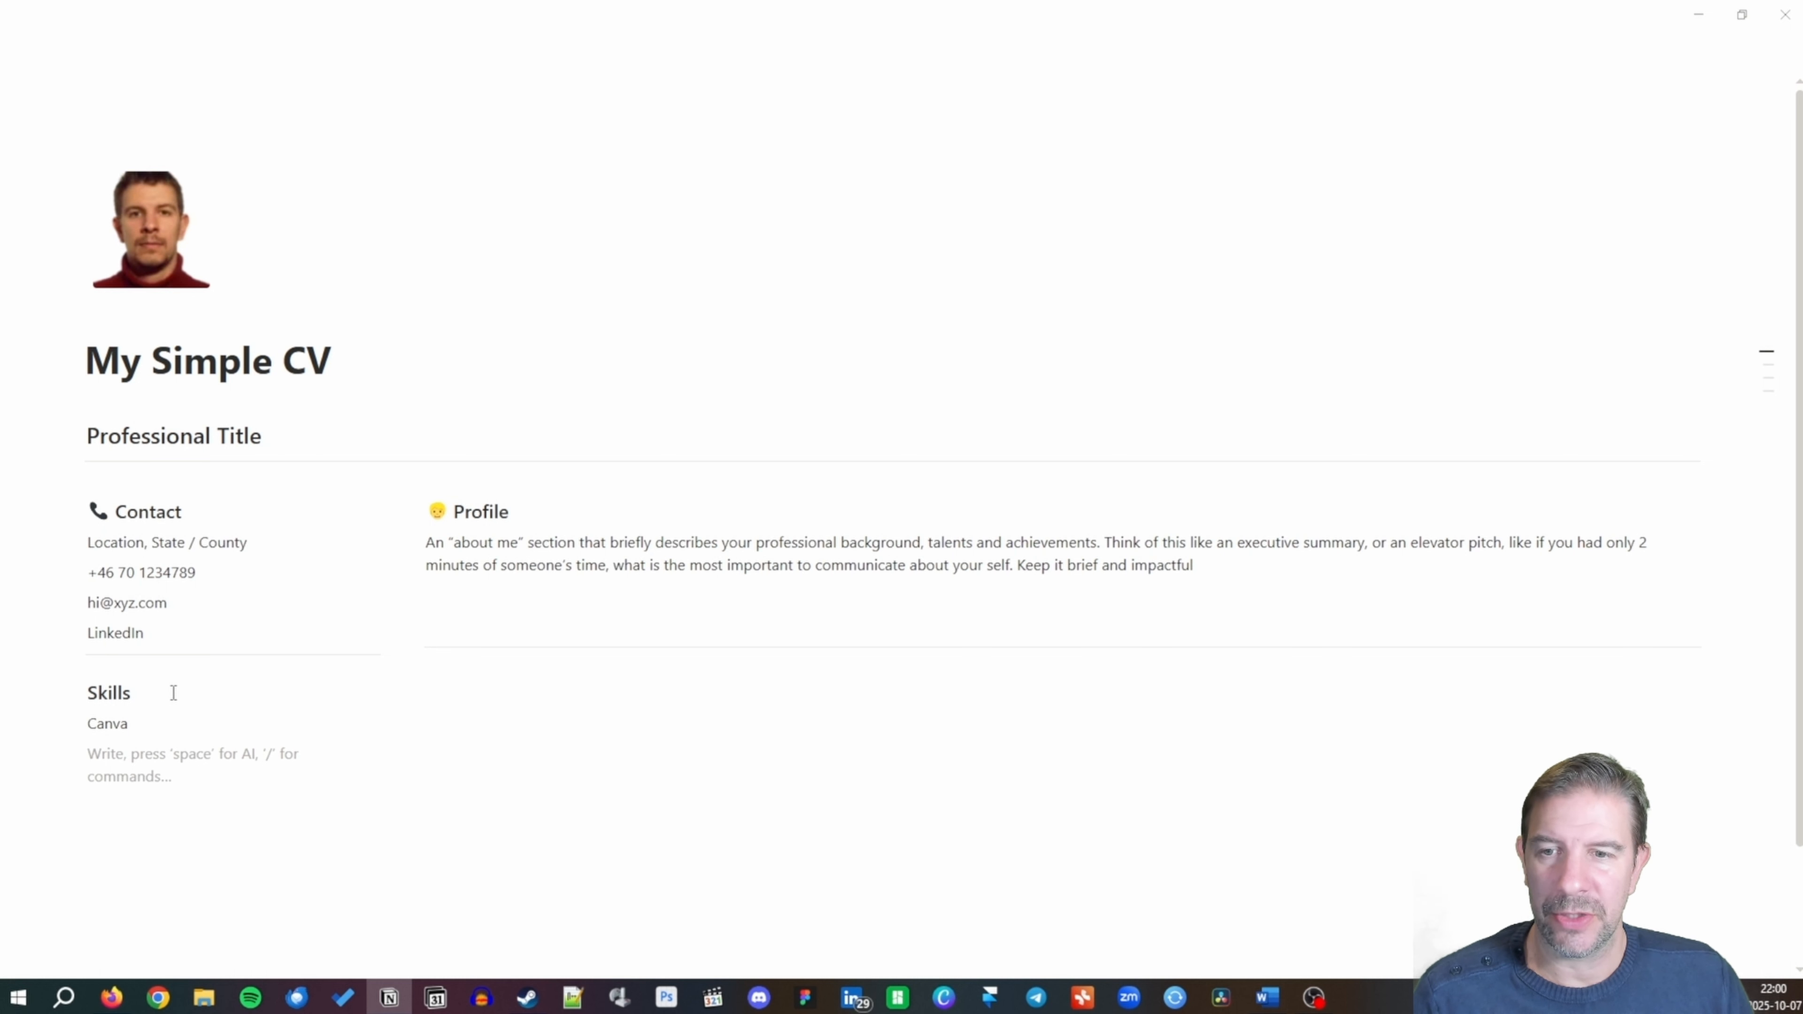
text(/emoji)
key(Return)
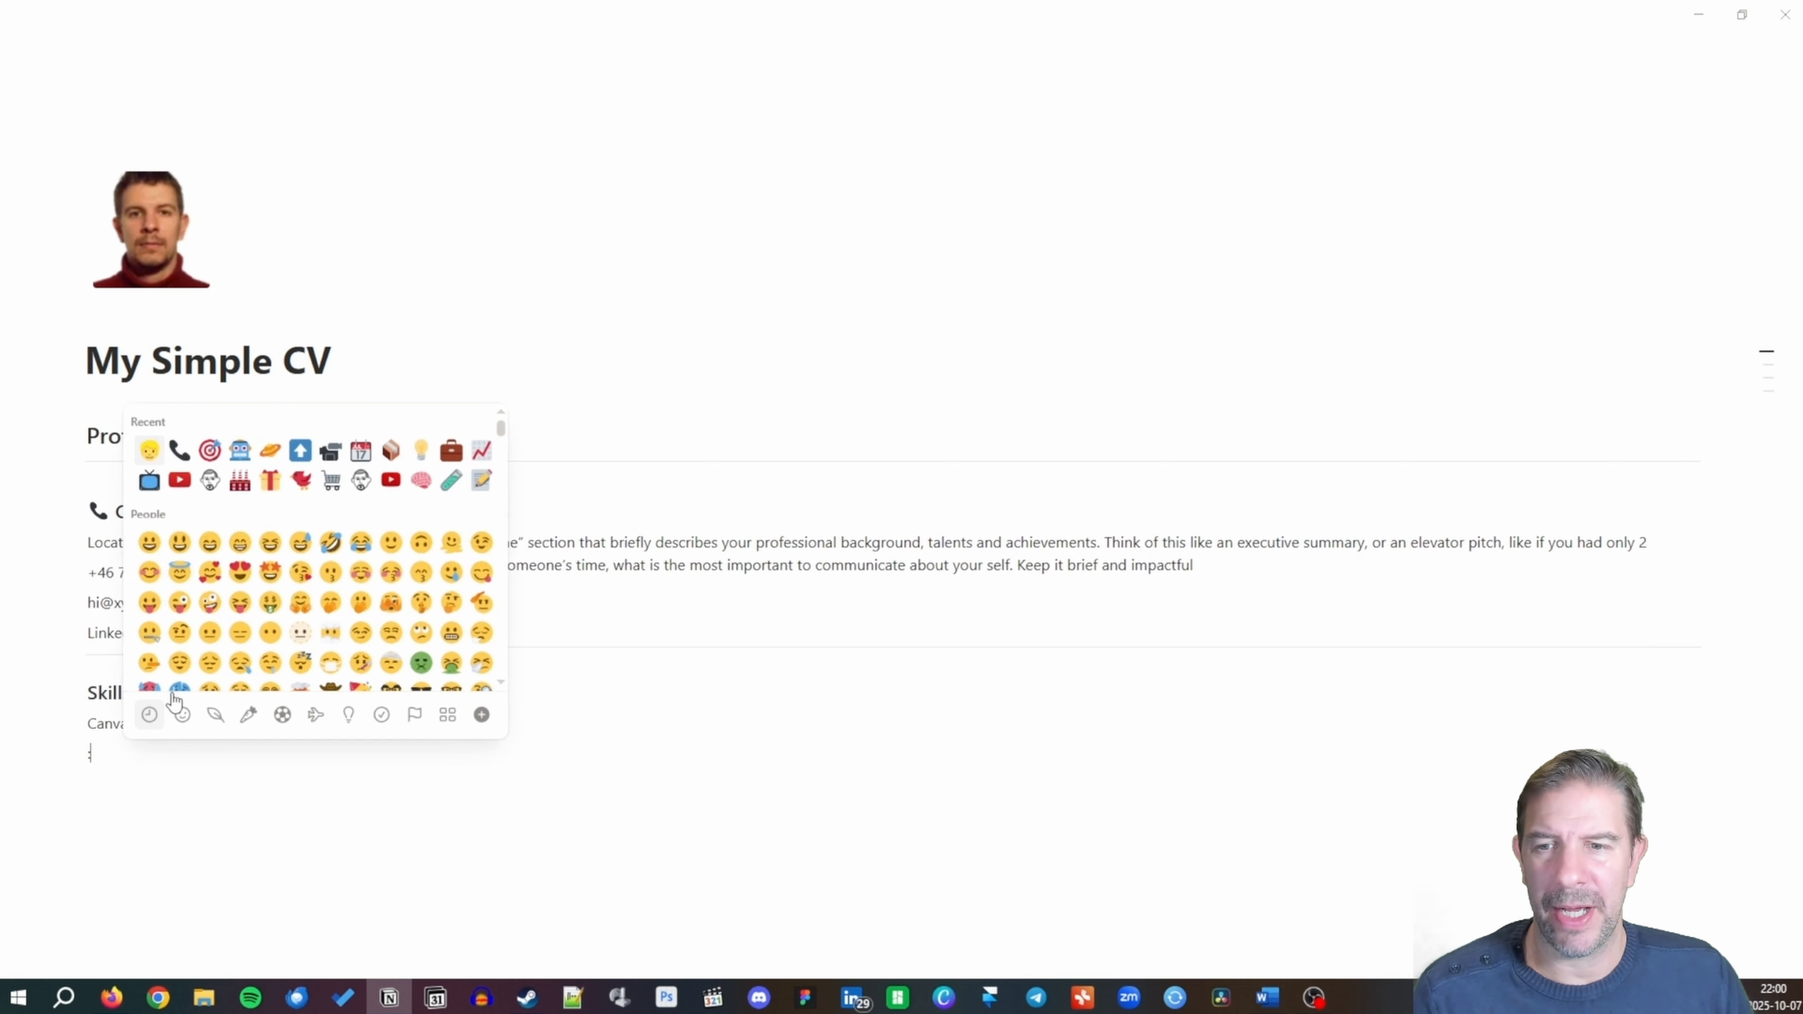
text(star)
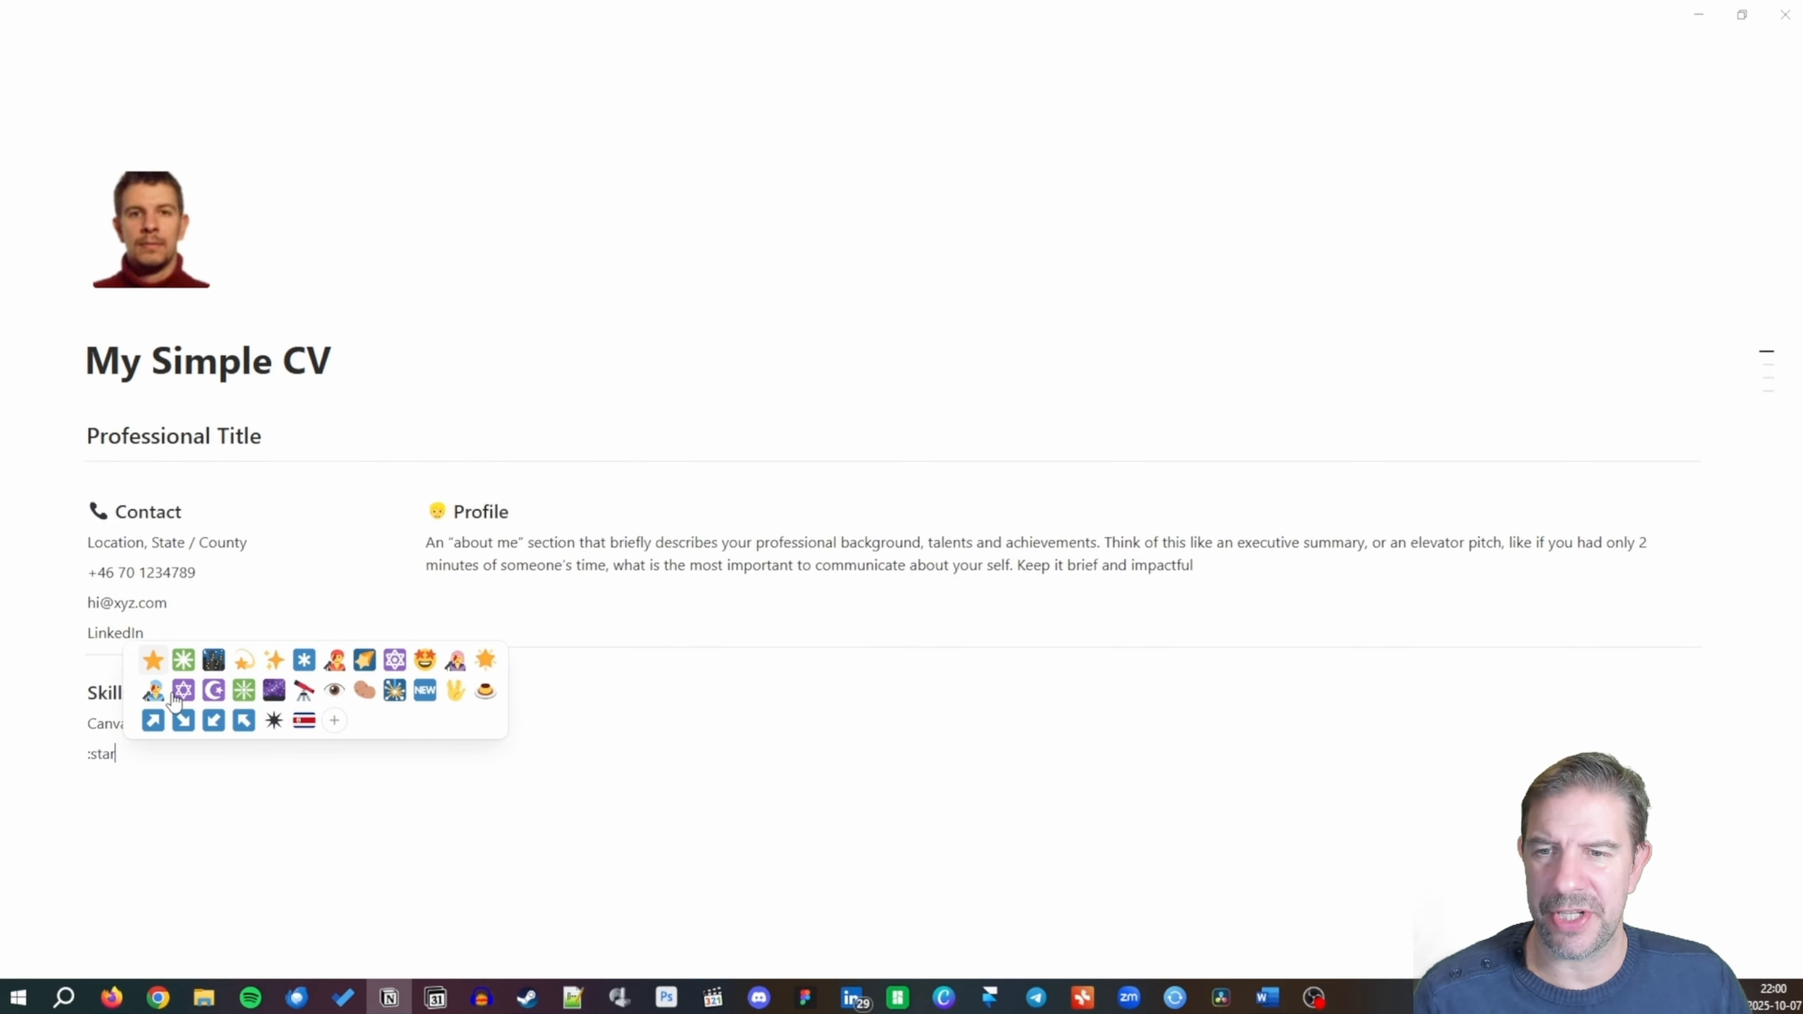
click(156, 659)
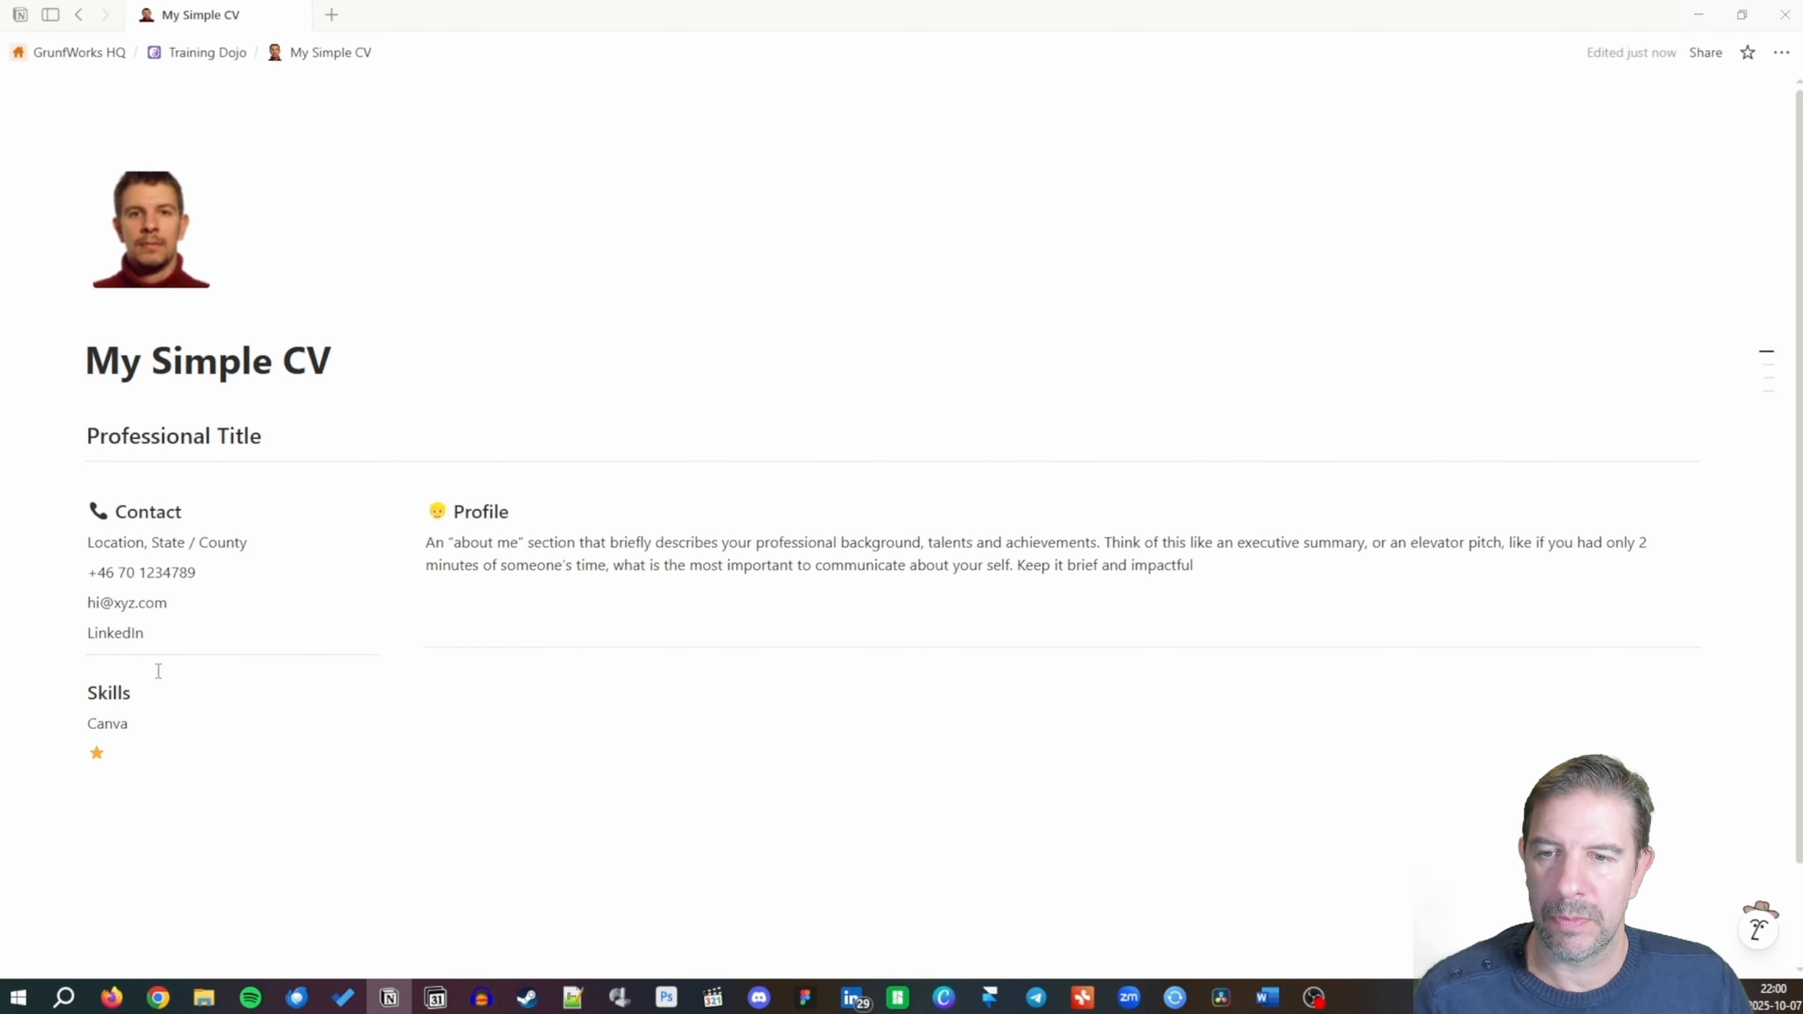
key(shift+Left)
key(ctrl+c)
key(Right)
key(ctrl+v)
key(ctrl+v)
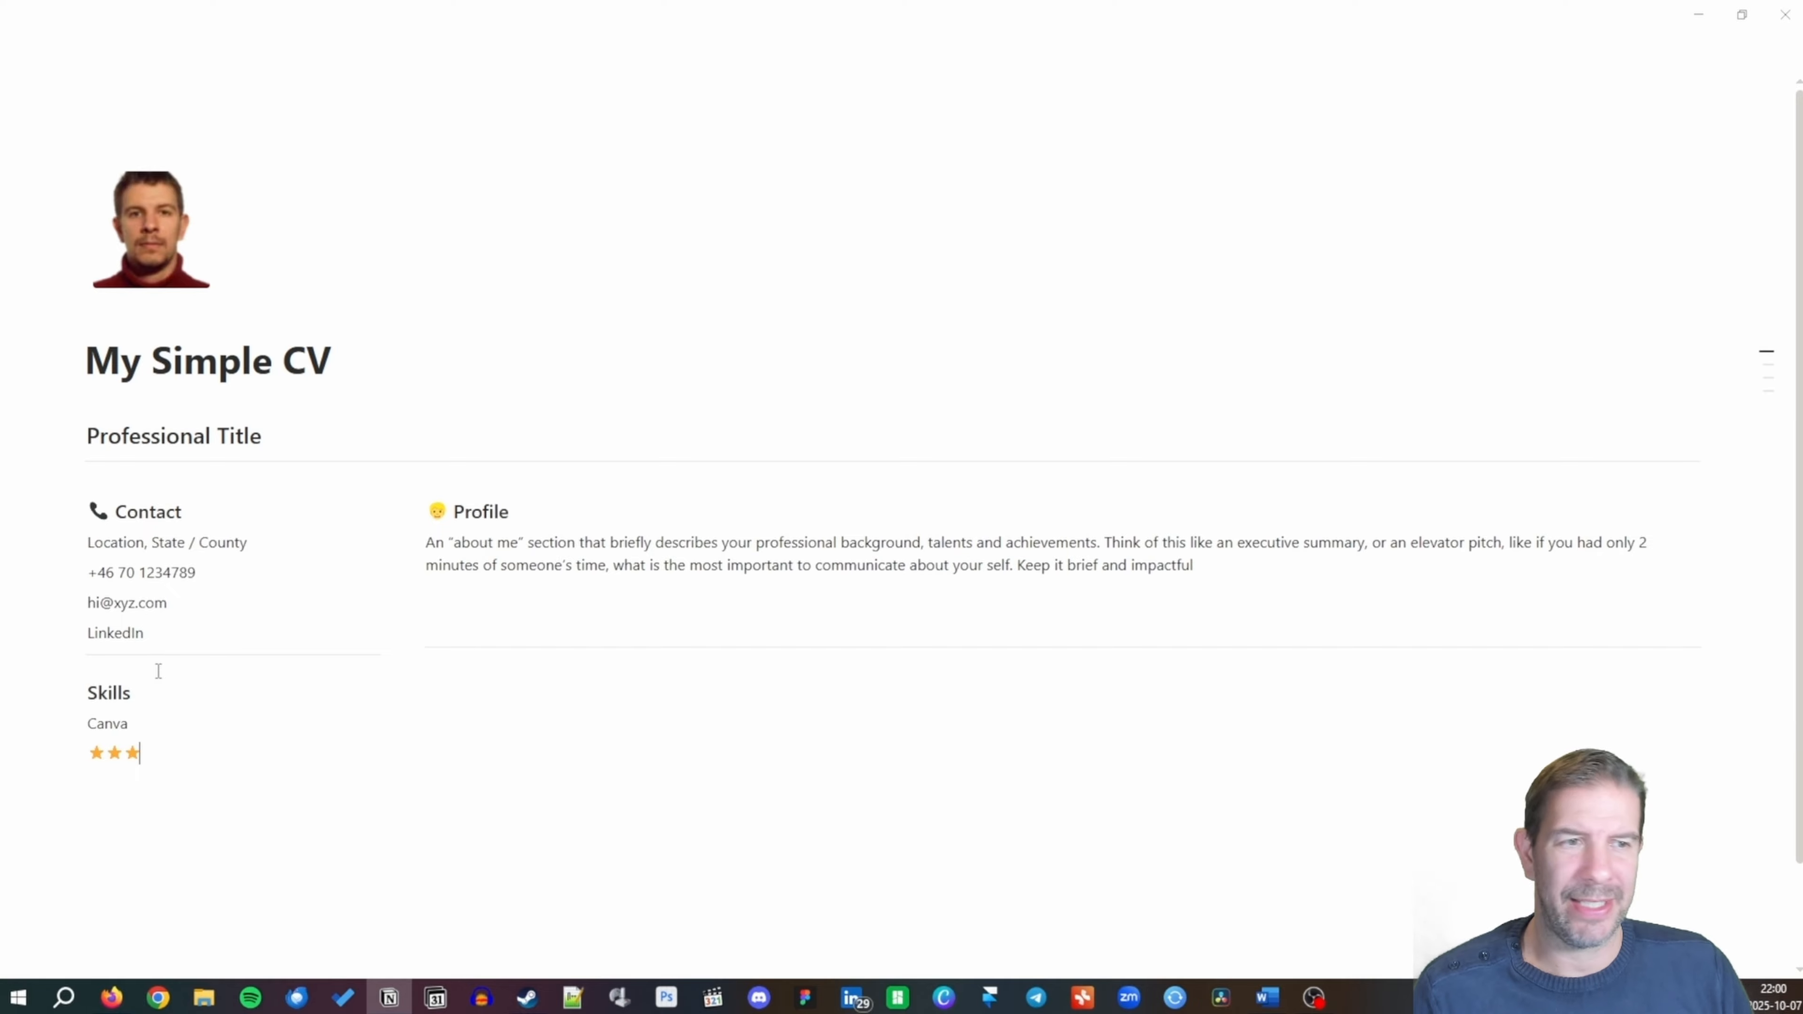
key(ctrl+v)
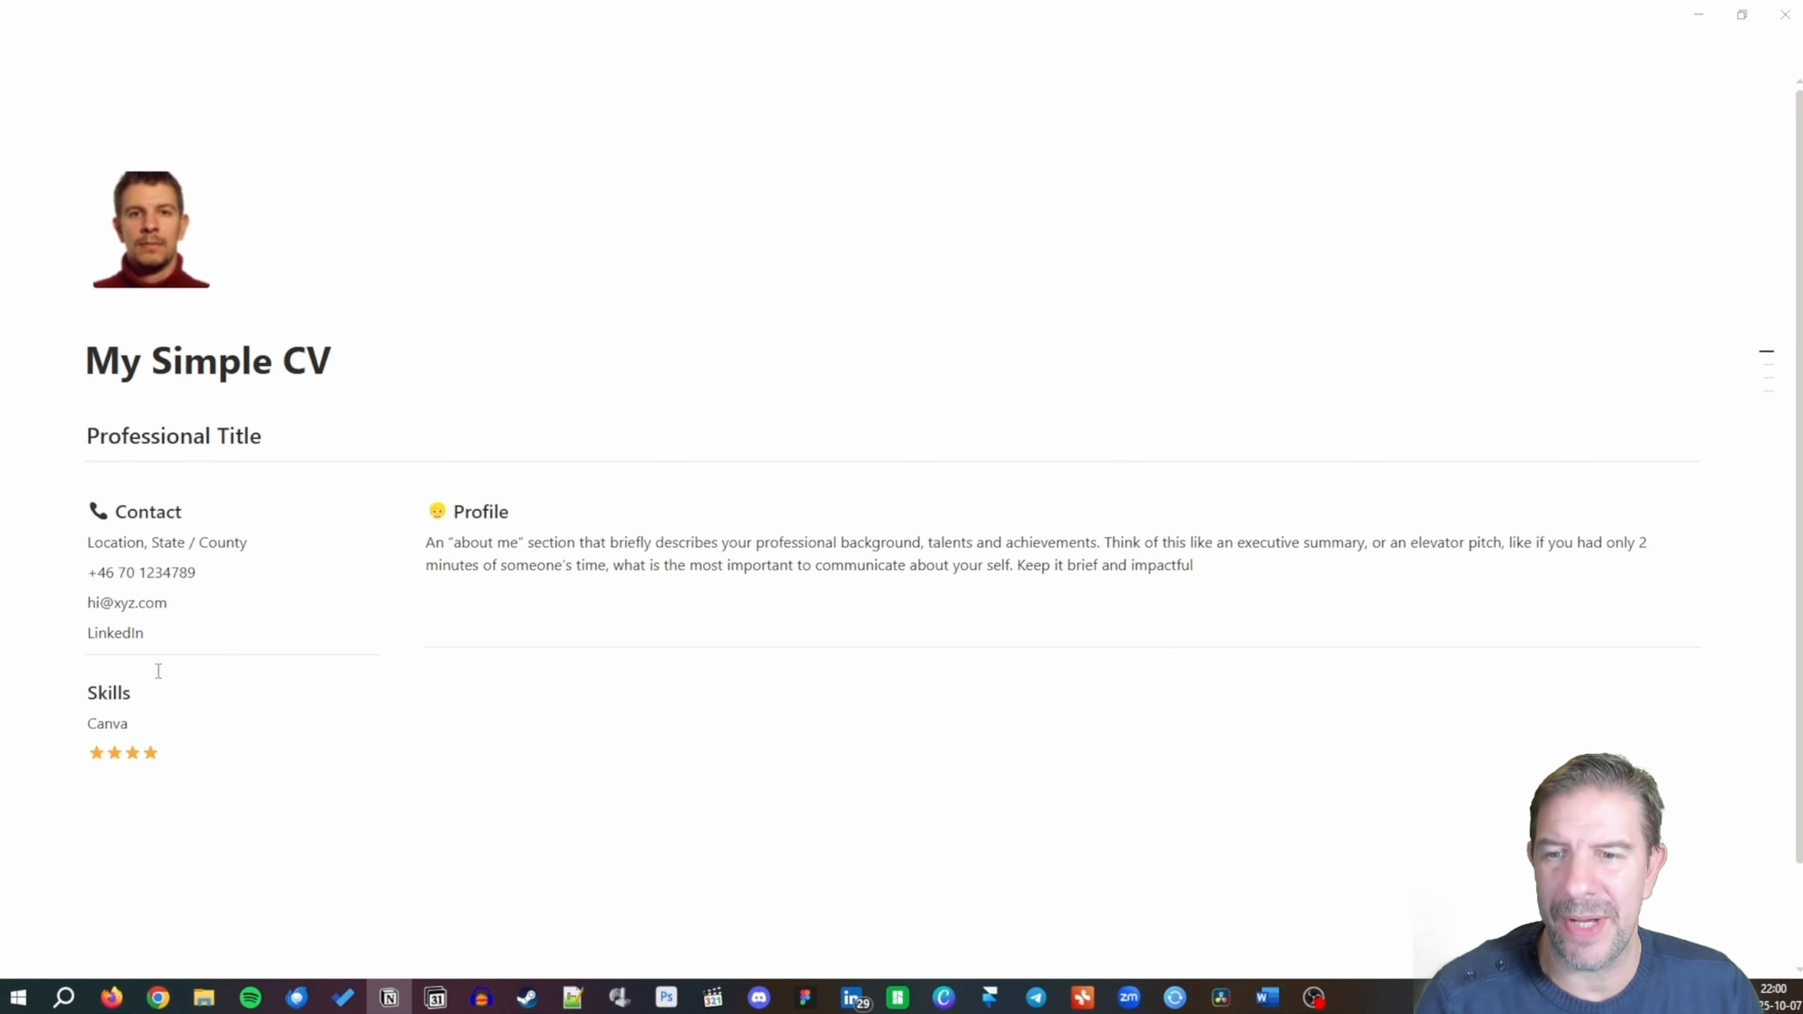
key(Return)
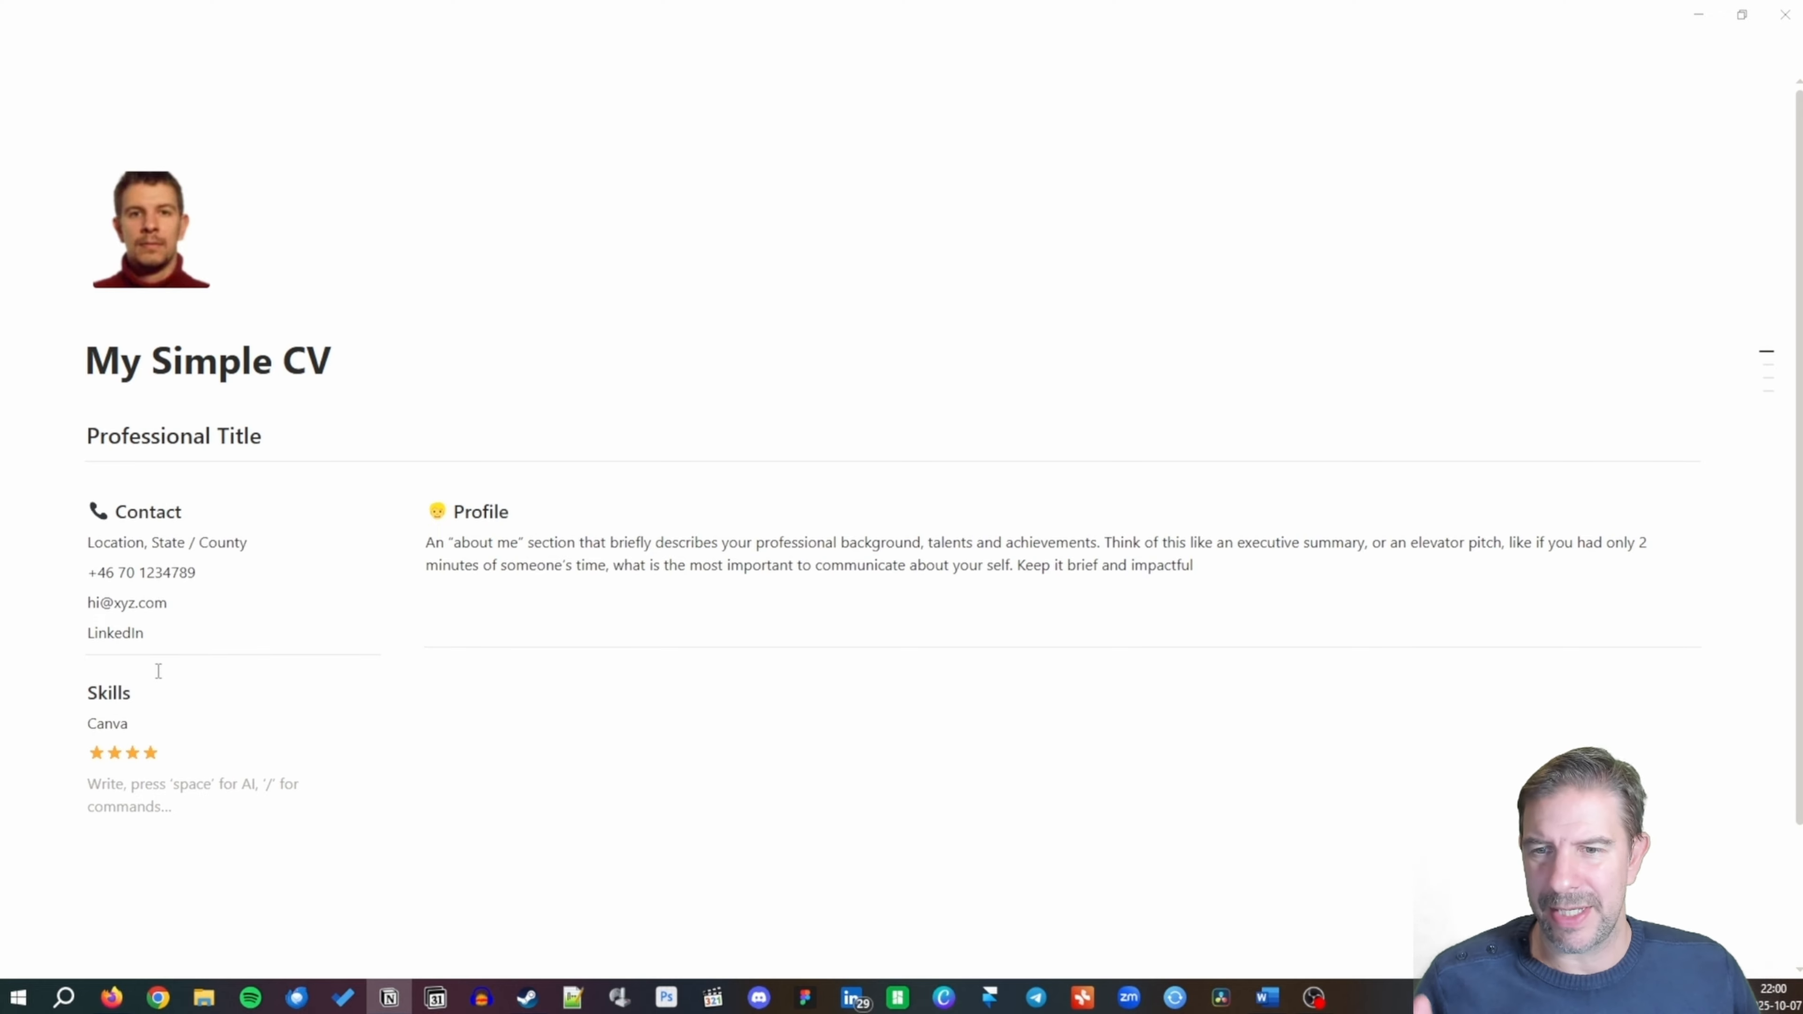
Add Notion with four stars and trim Canva's rating to three stars.
text(Notion)
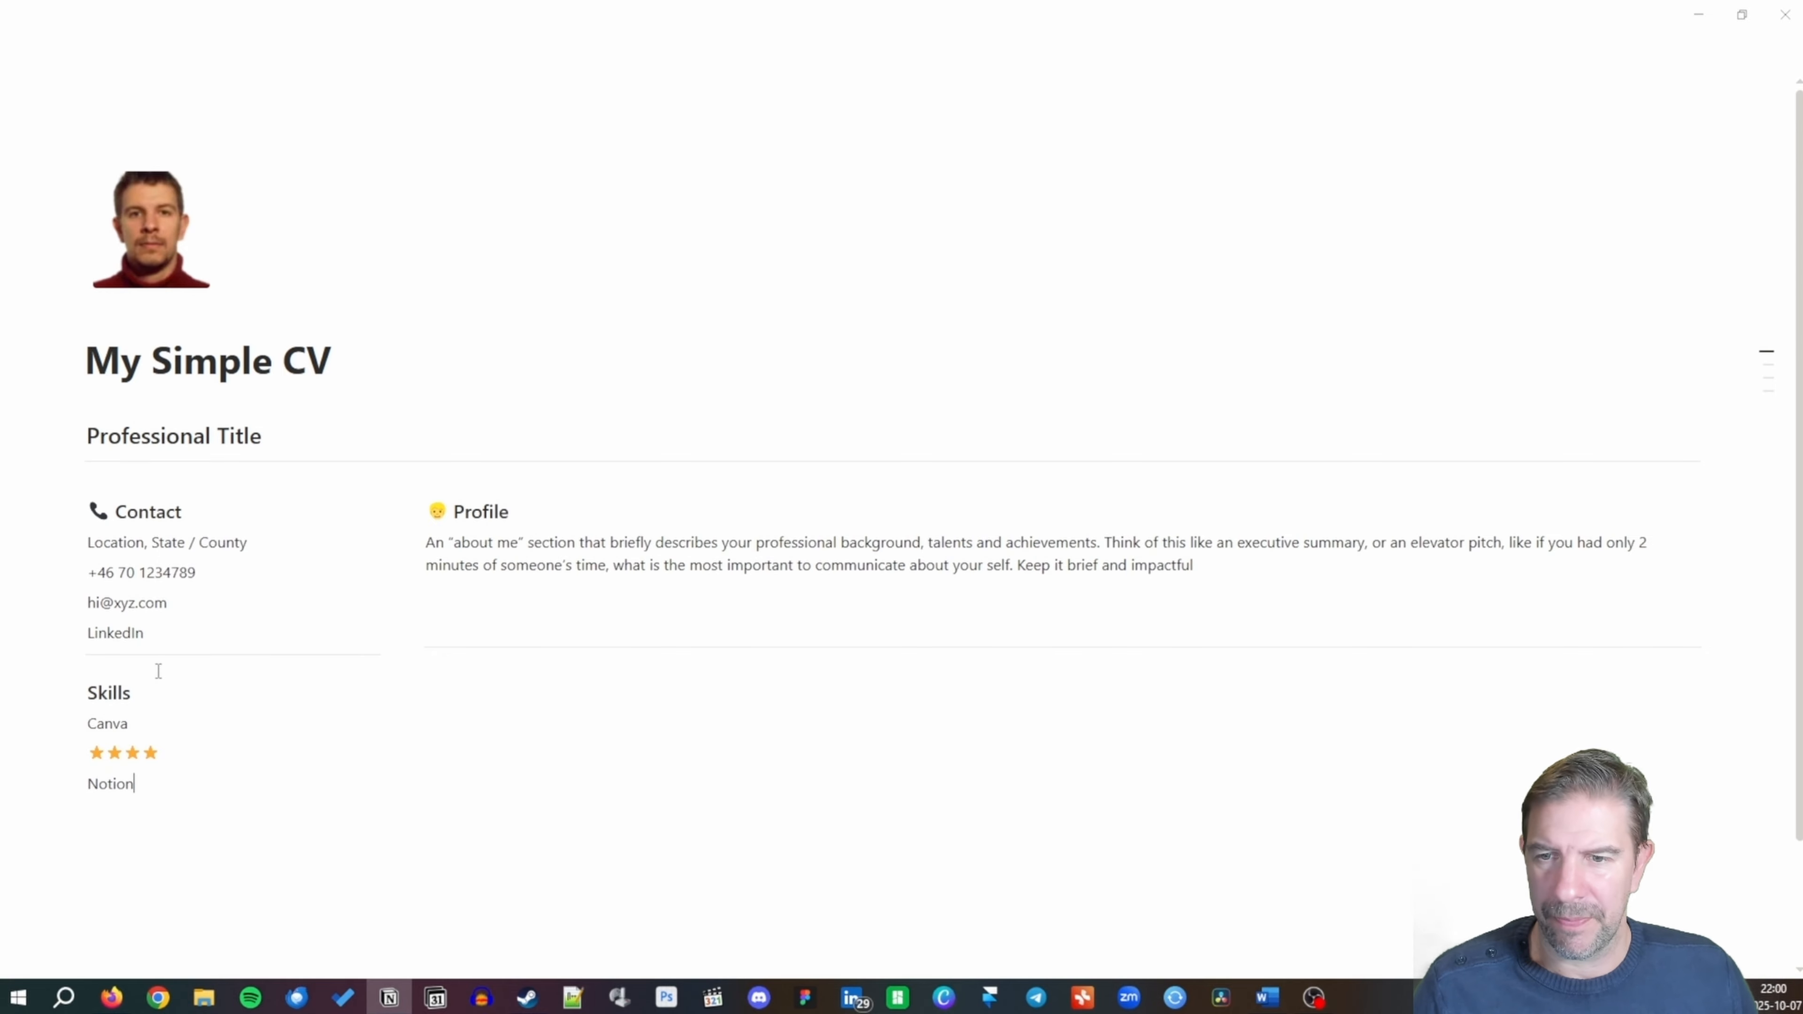
key(Return)
key(Escape)
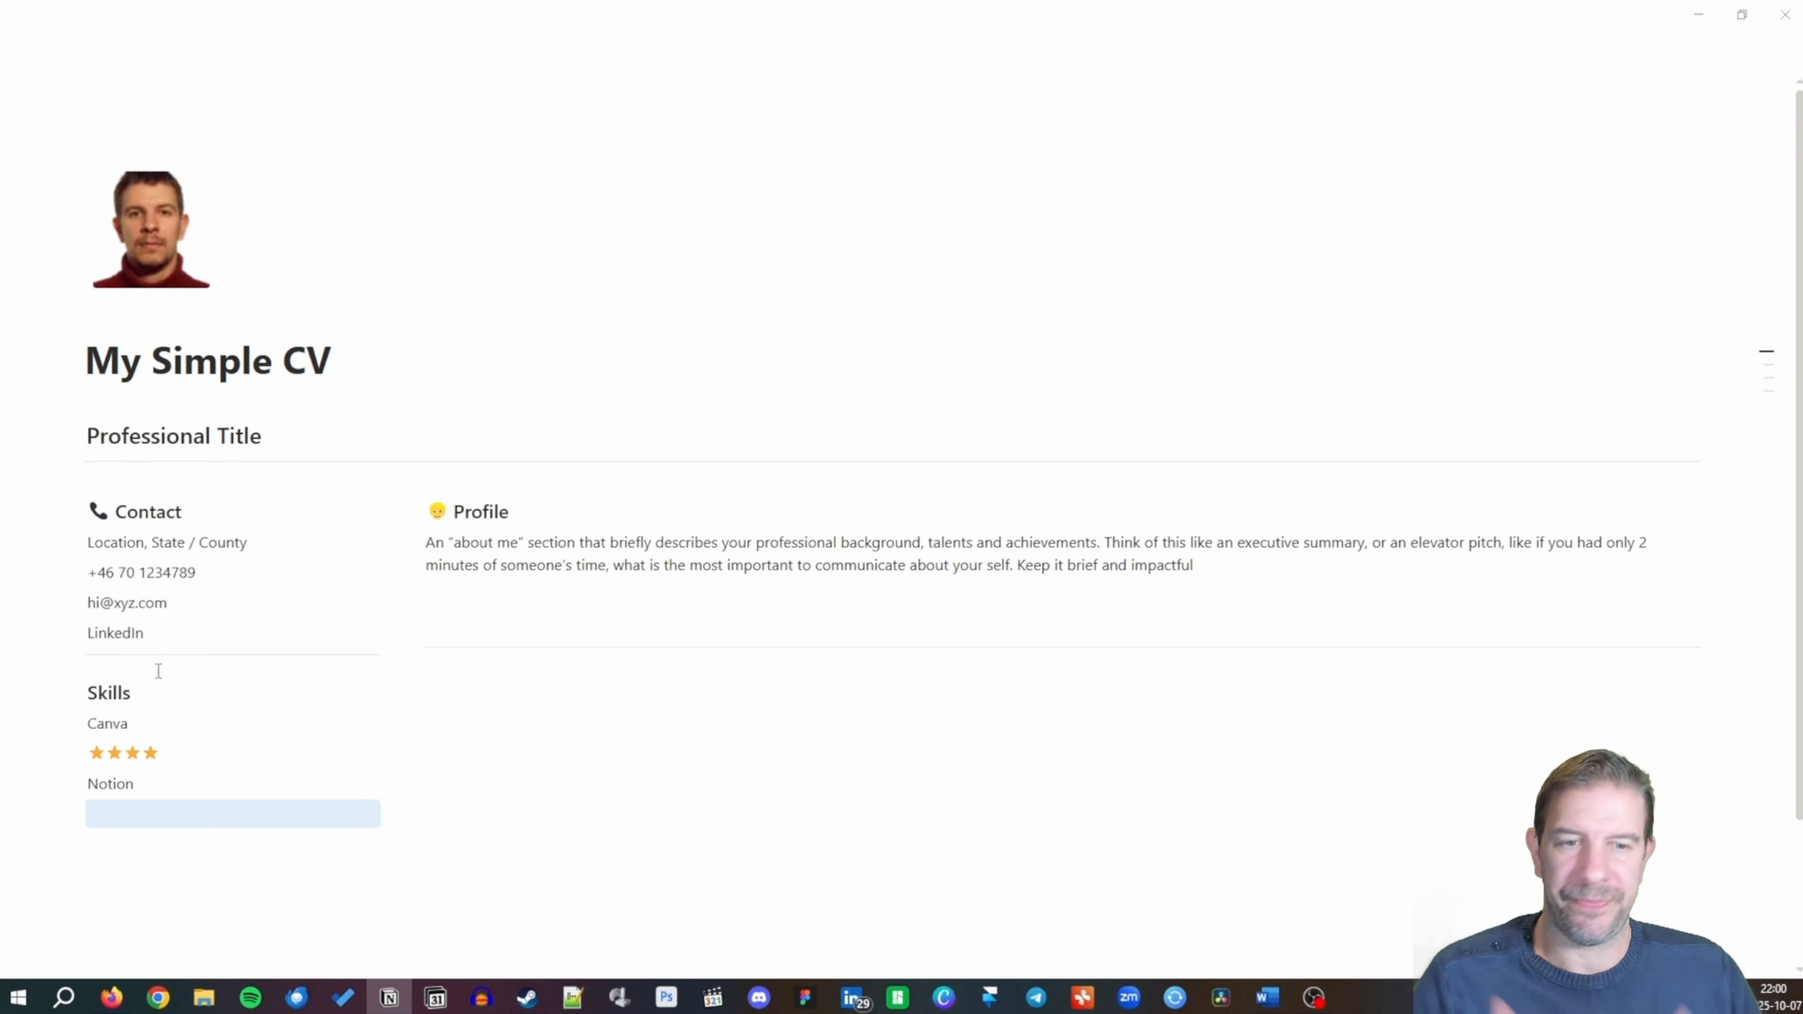
drag(161, 755, 146, 762)
key(BackSpace)
click(135, 809)
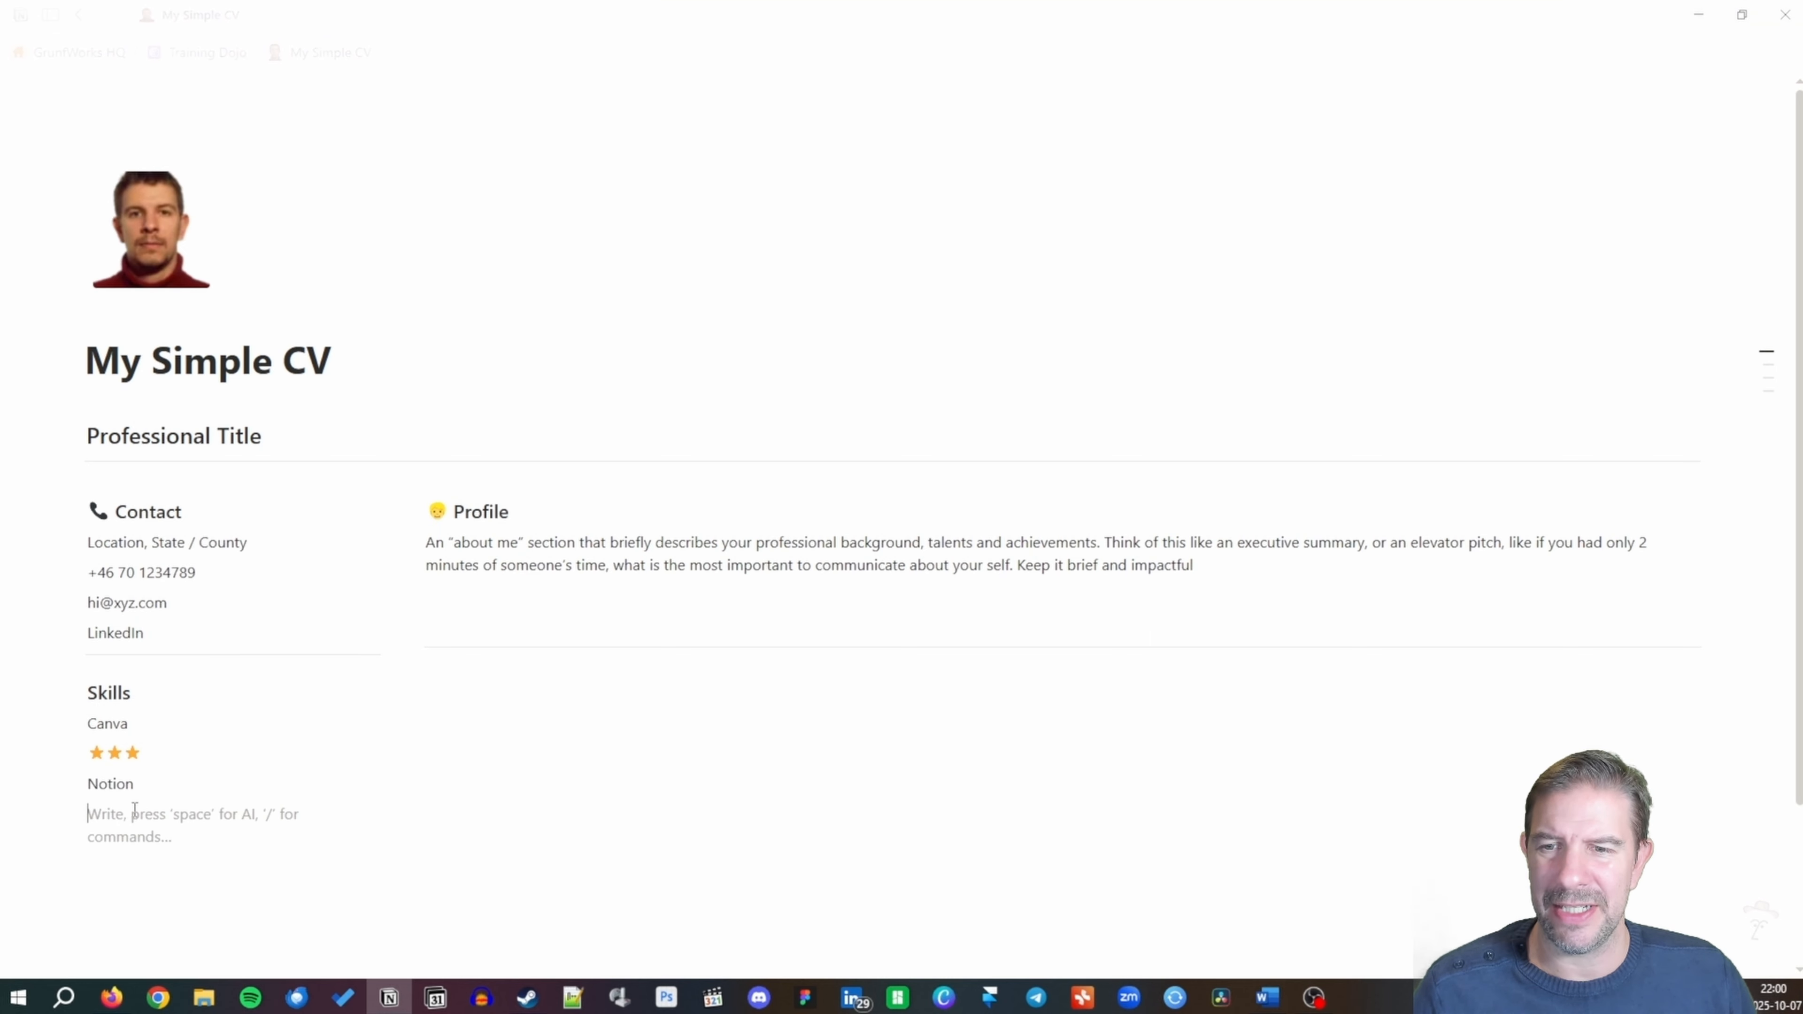
key(Escape)
drag(147, 755, 130, 761)
key(ctrl+c)
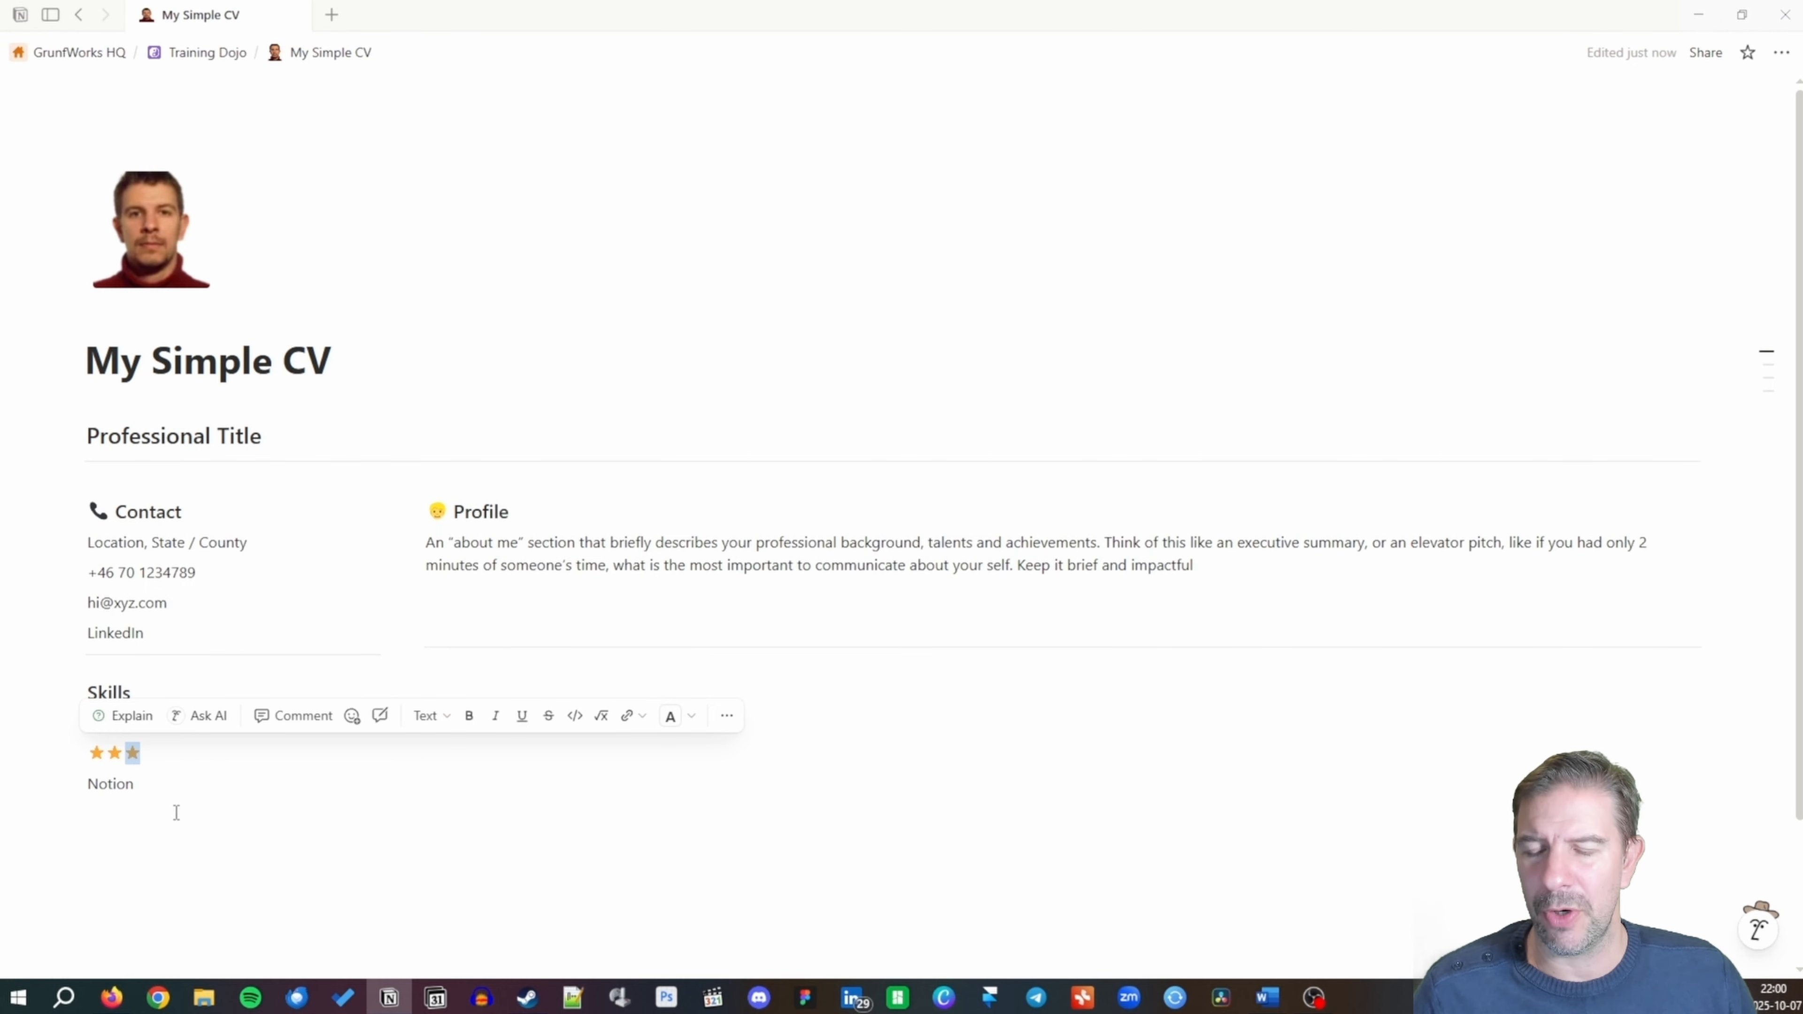
click(121, 808)
key(ctrl+v)
key(ctrl+v)
key(ctrl+v)
key(ctrl+v)
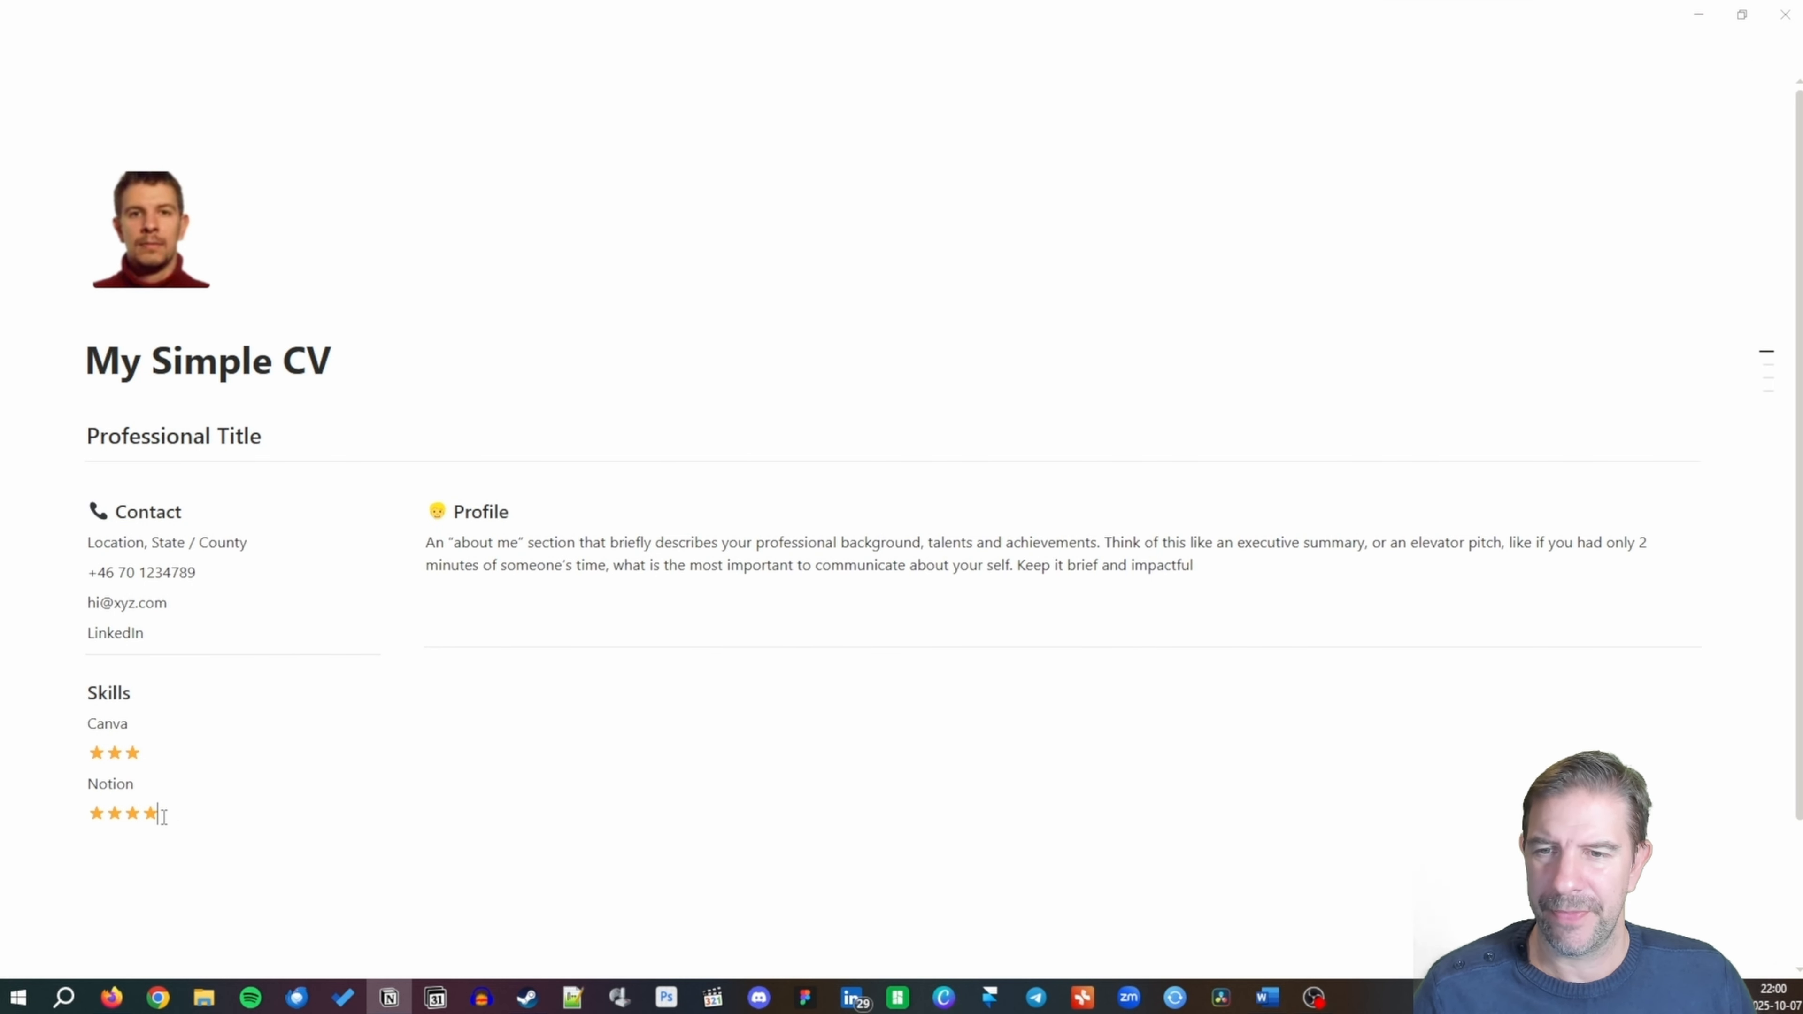
key(Return)
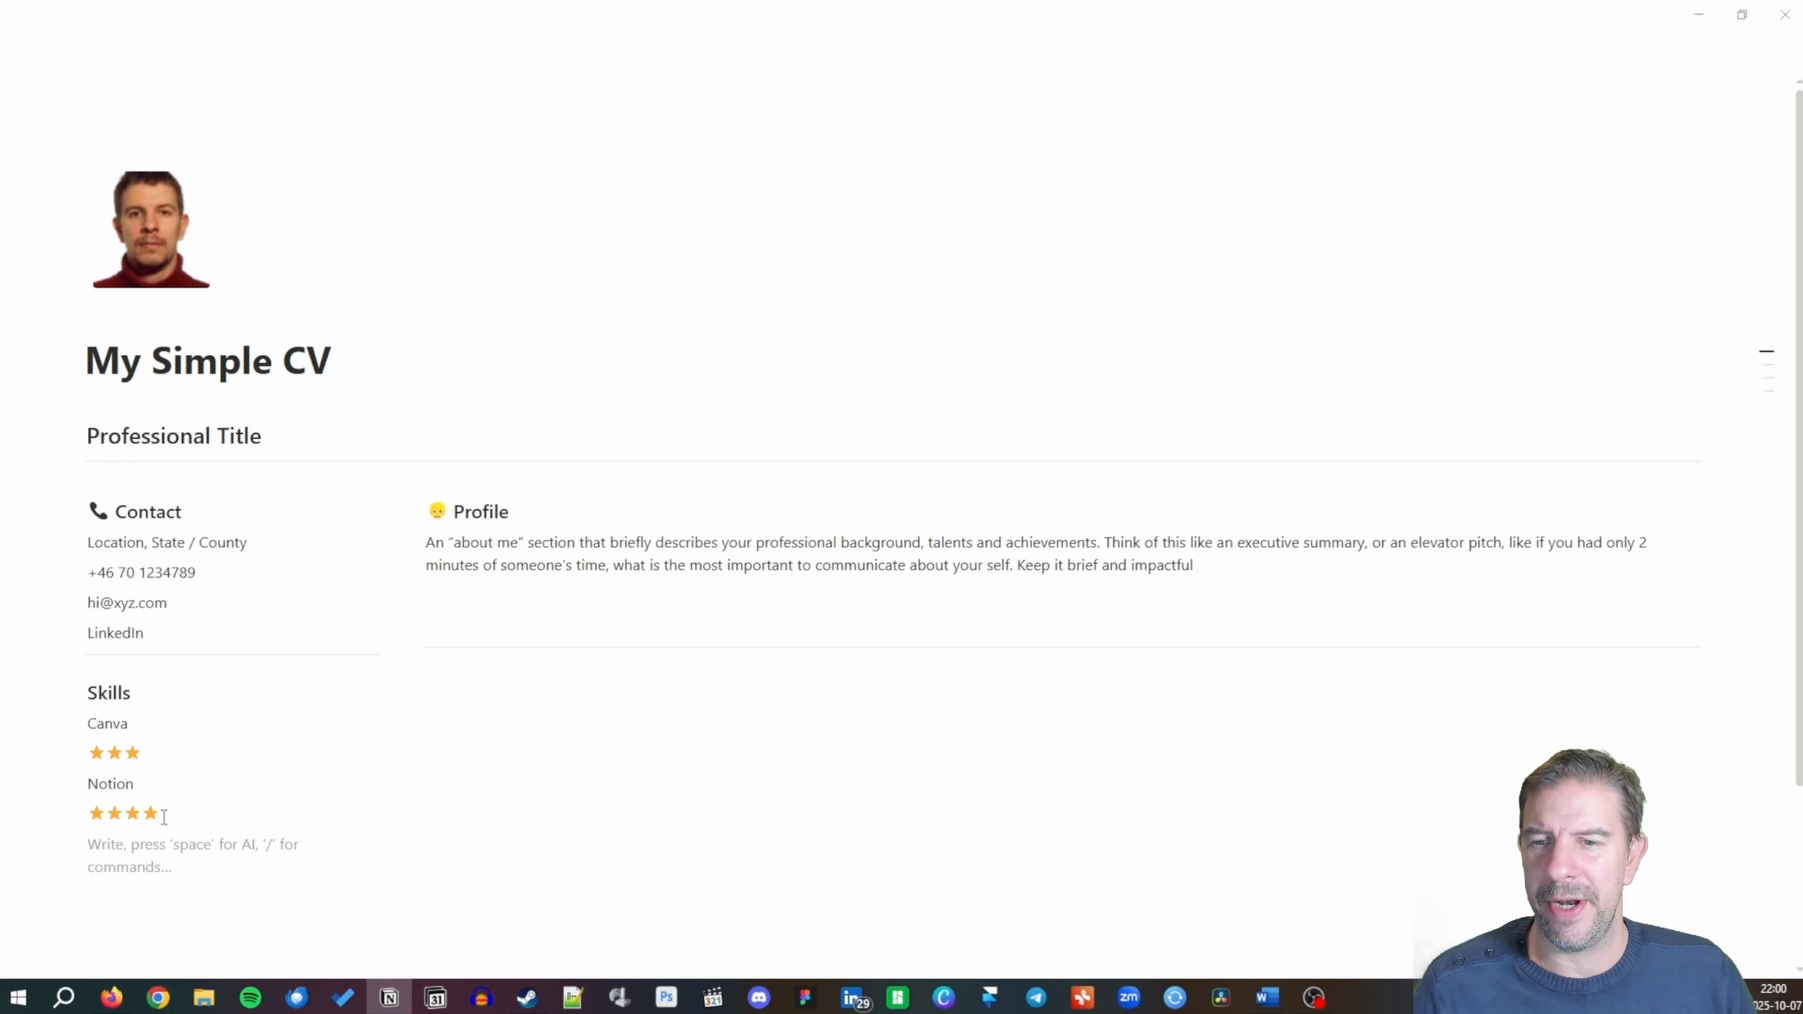
Add Test Management (5 stars) and Video Editing (4 stars), followed by a divider.
text(T)
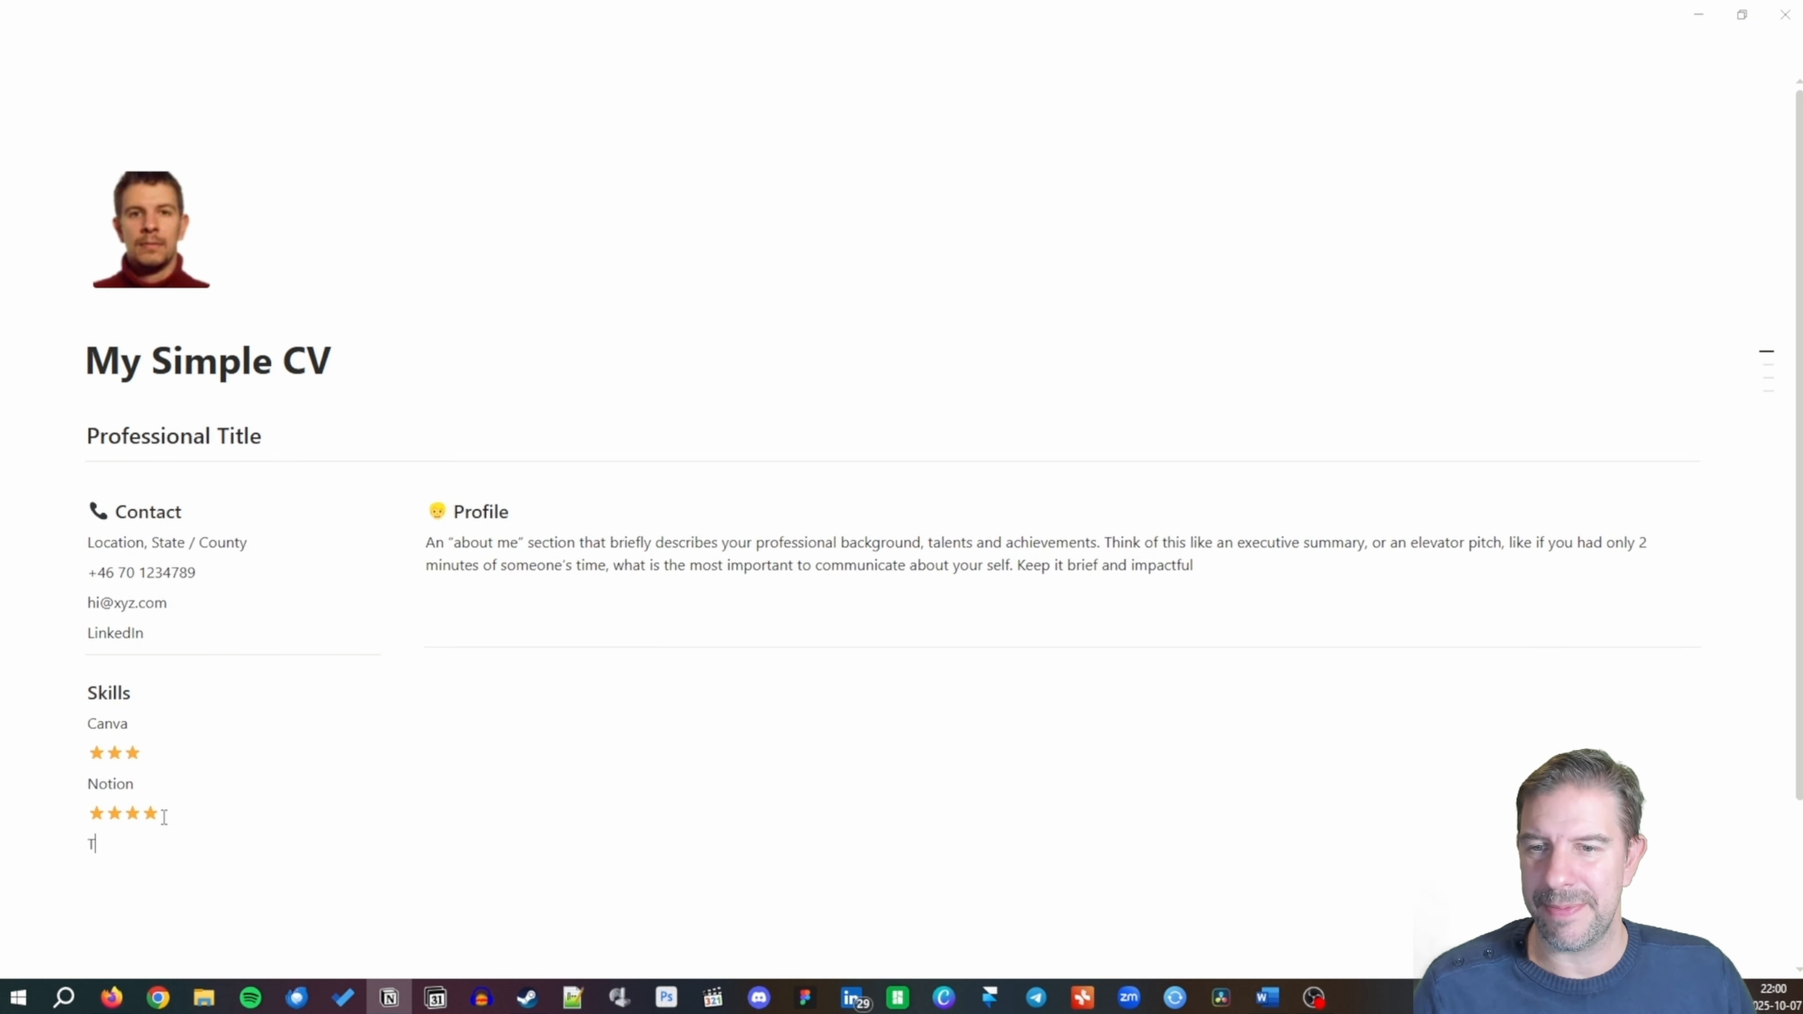
text(est Management)
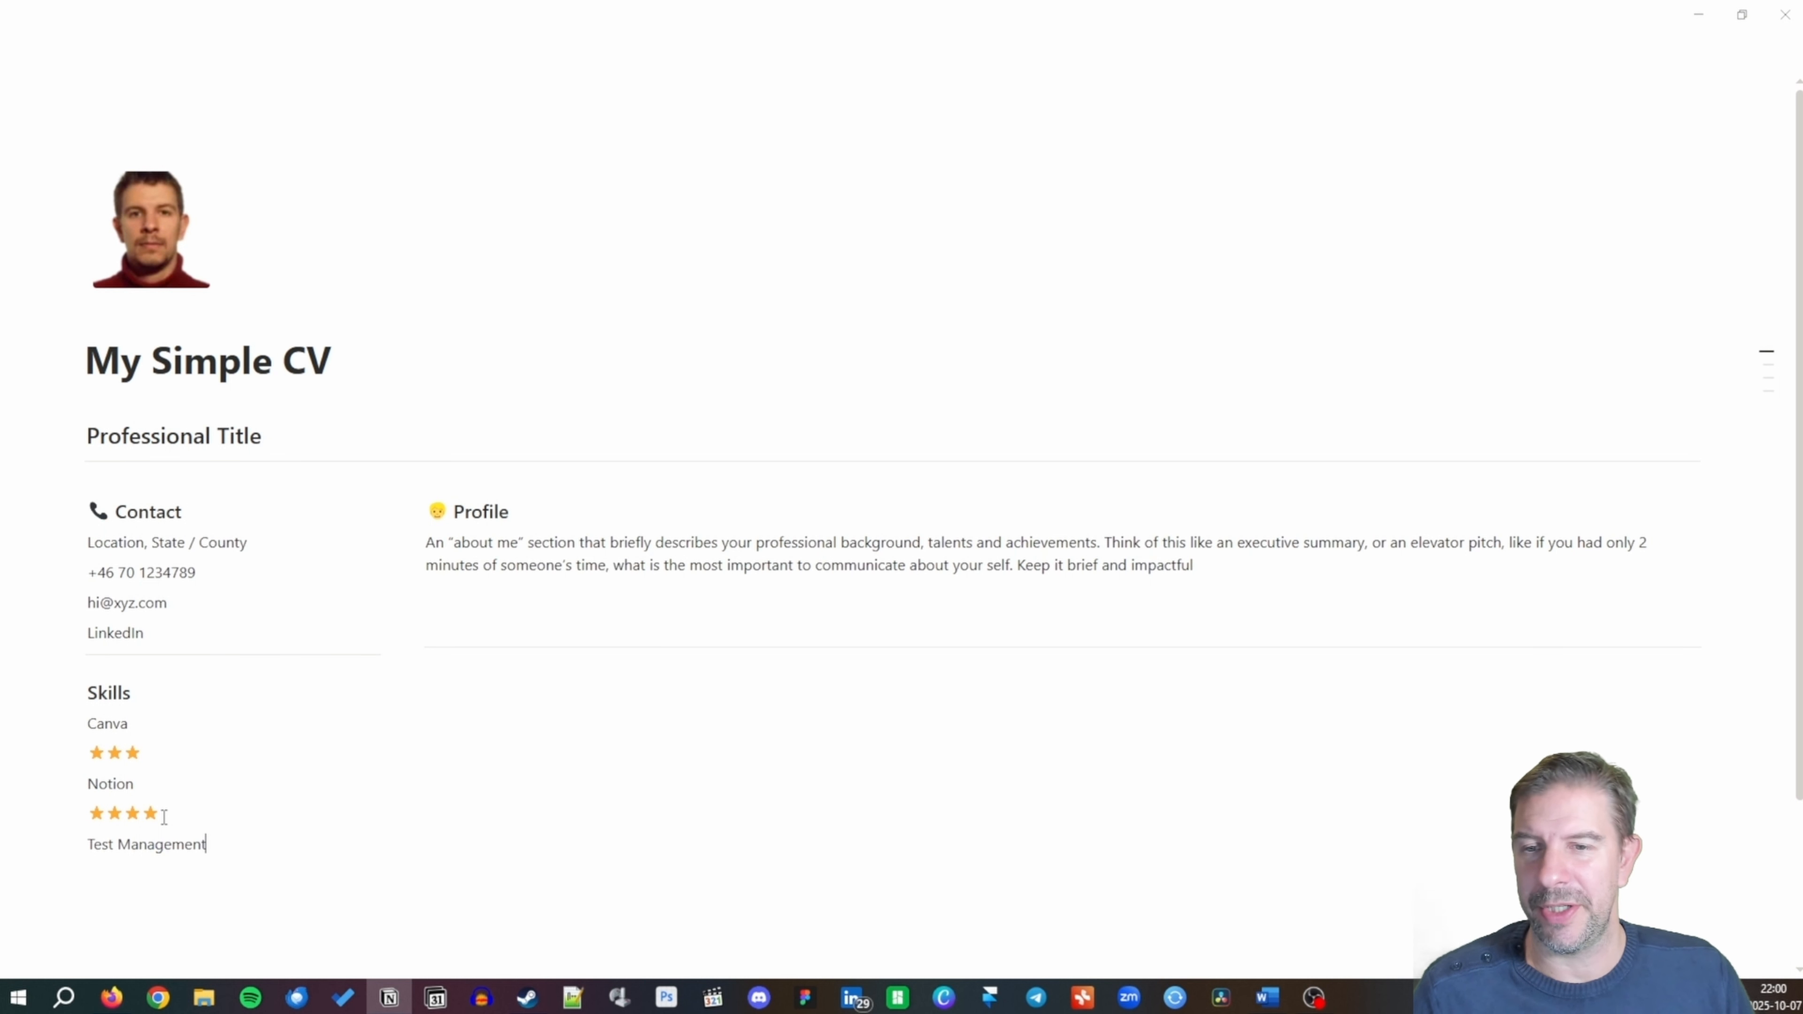
key(Return)
key(ctrl+v)
key(ctrl+v)
key(ctrl+v)
key(ctrl+v)
key(ctrl+v)
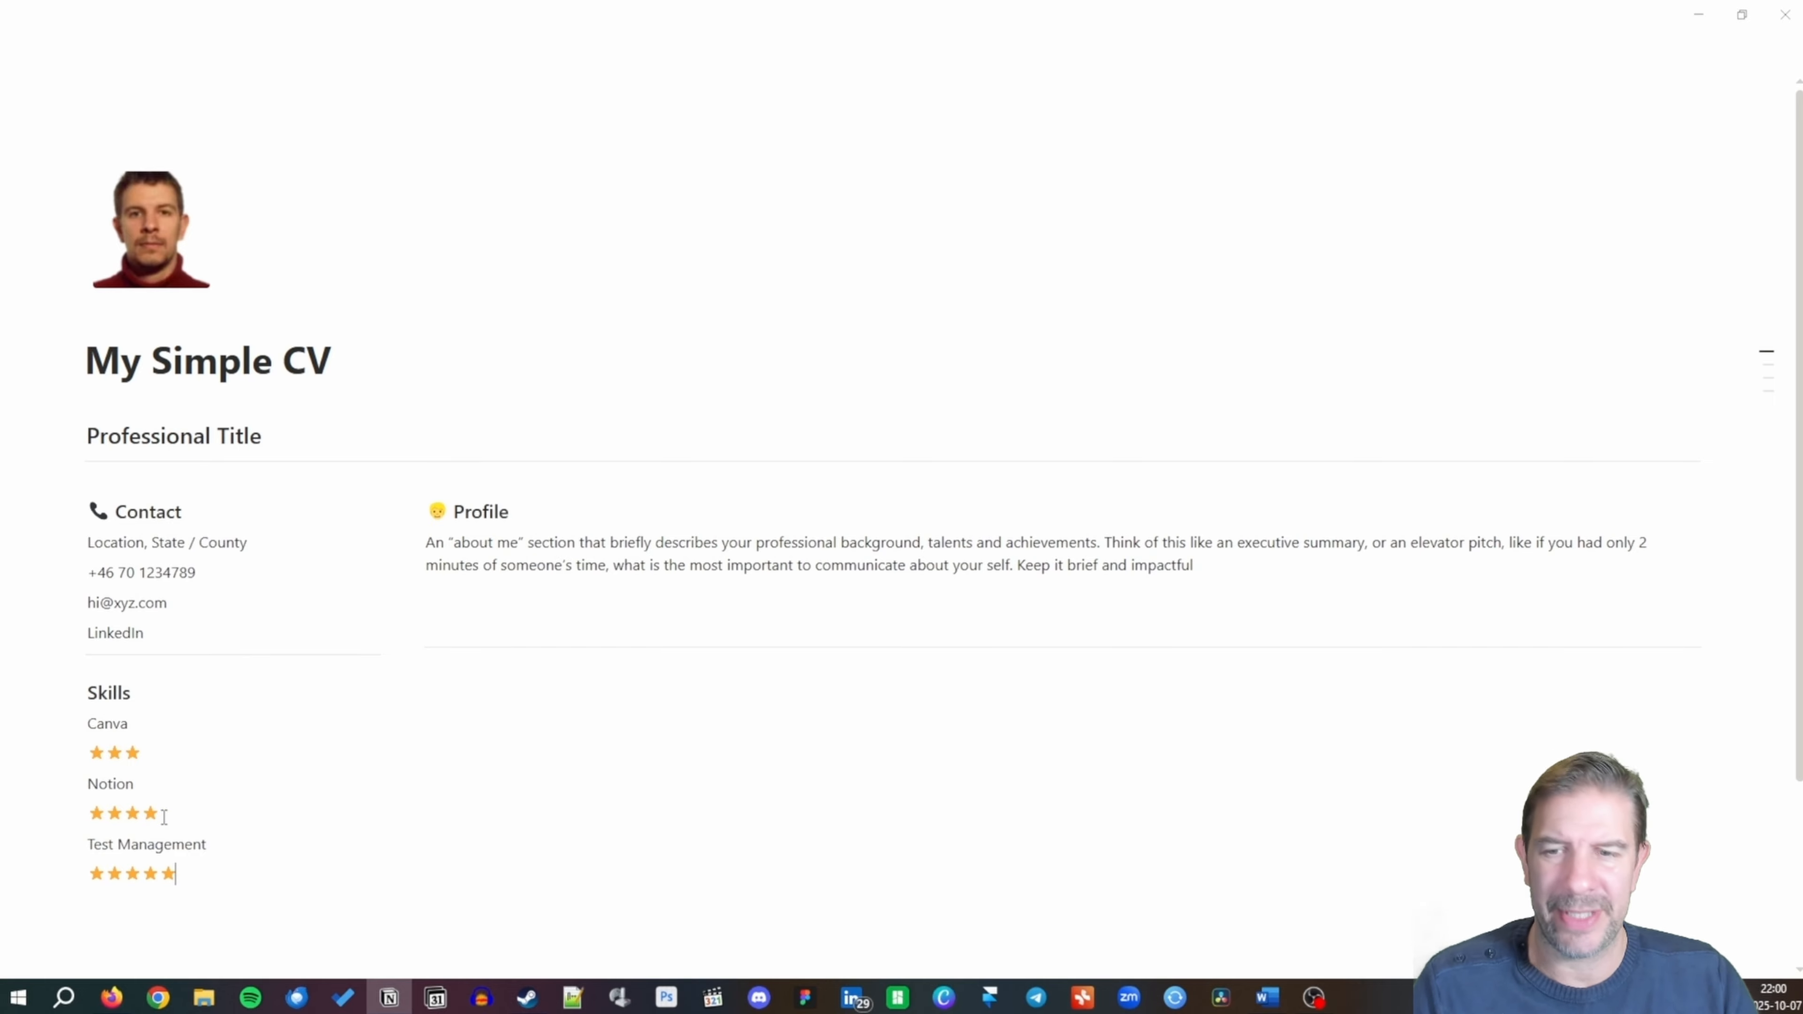
key(Return)
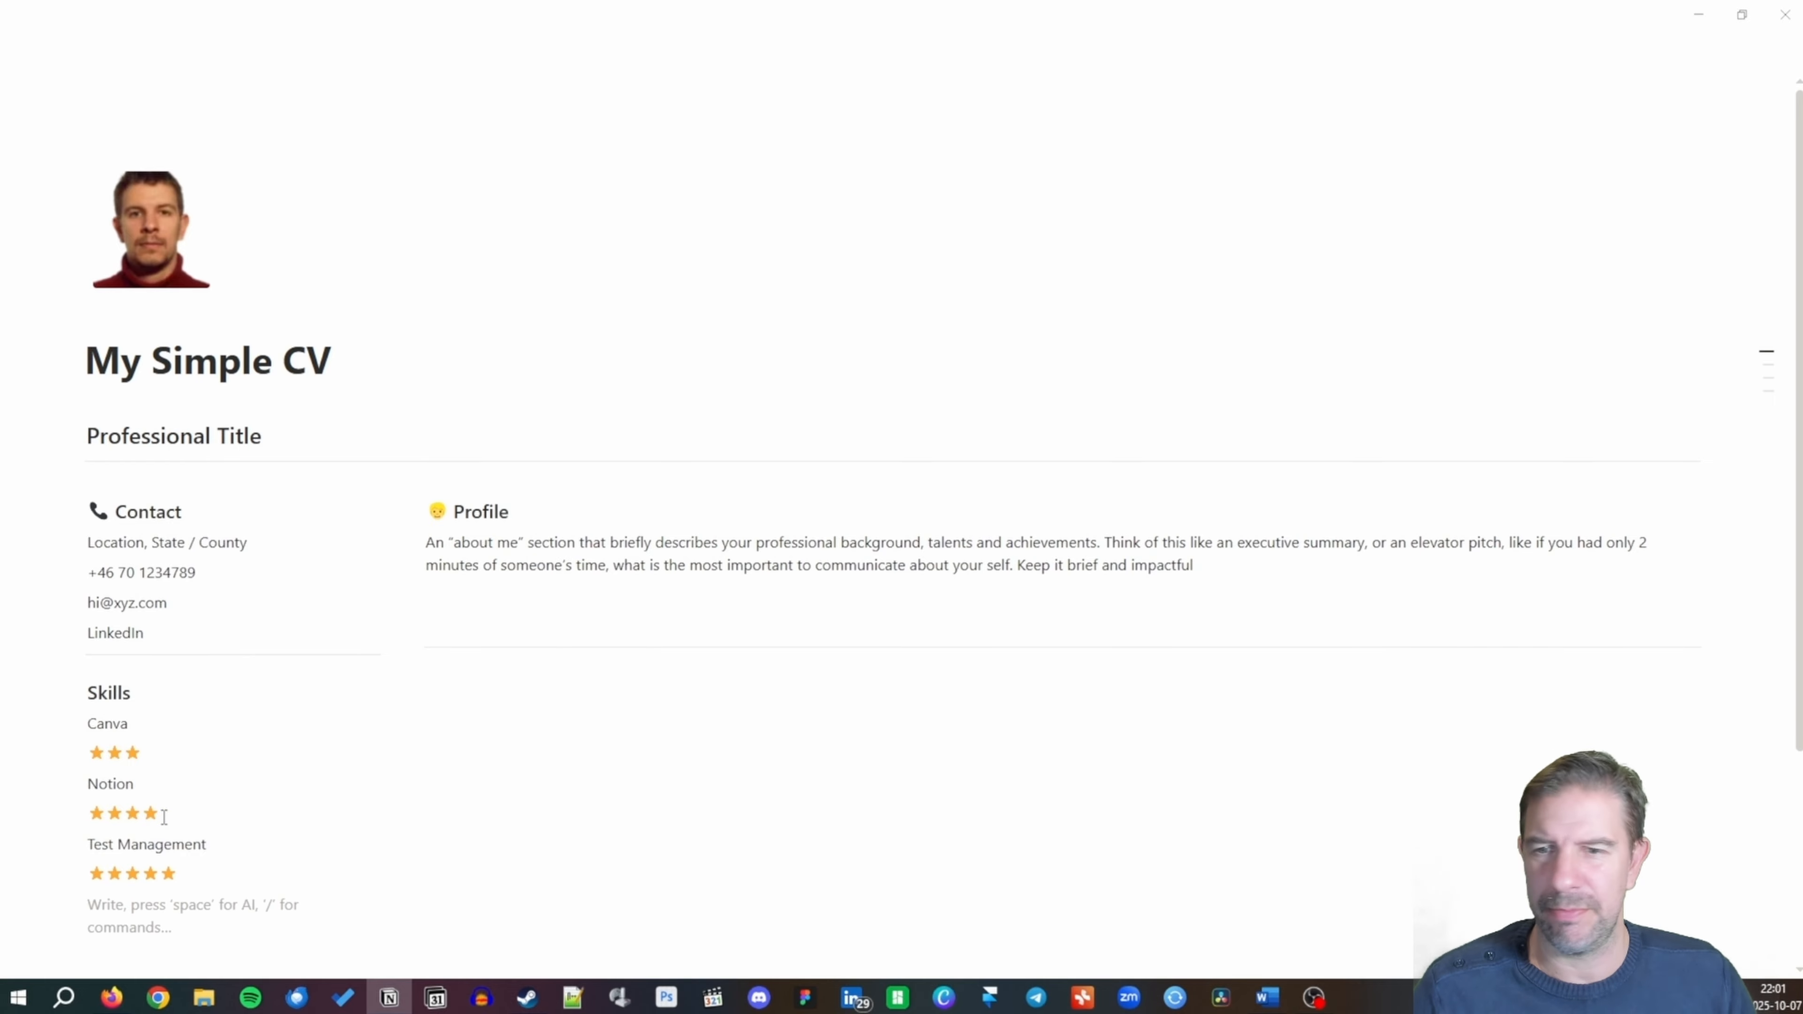
text(Video Editing)
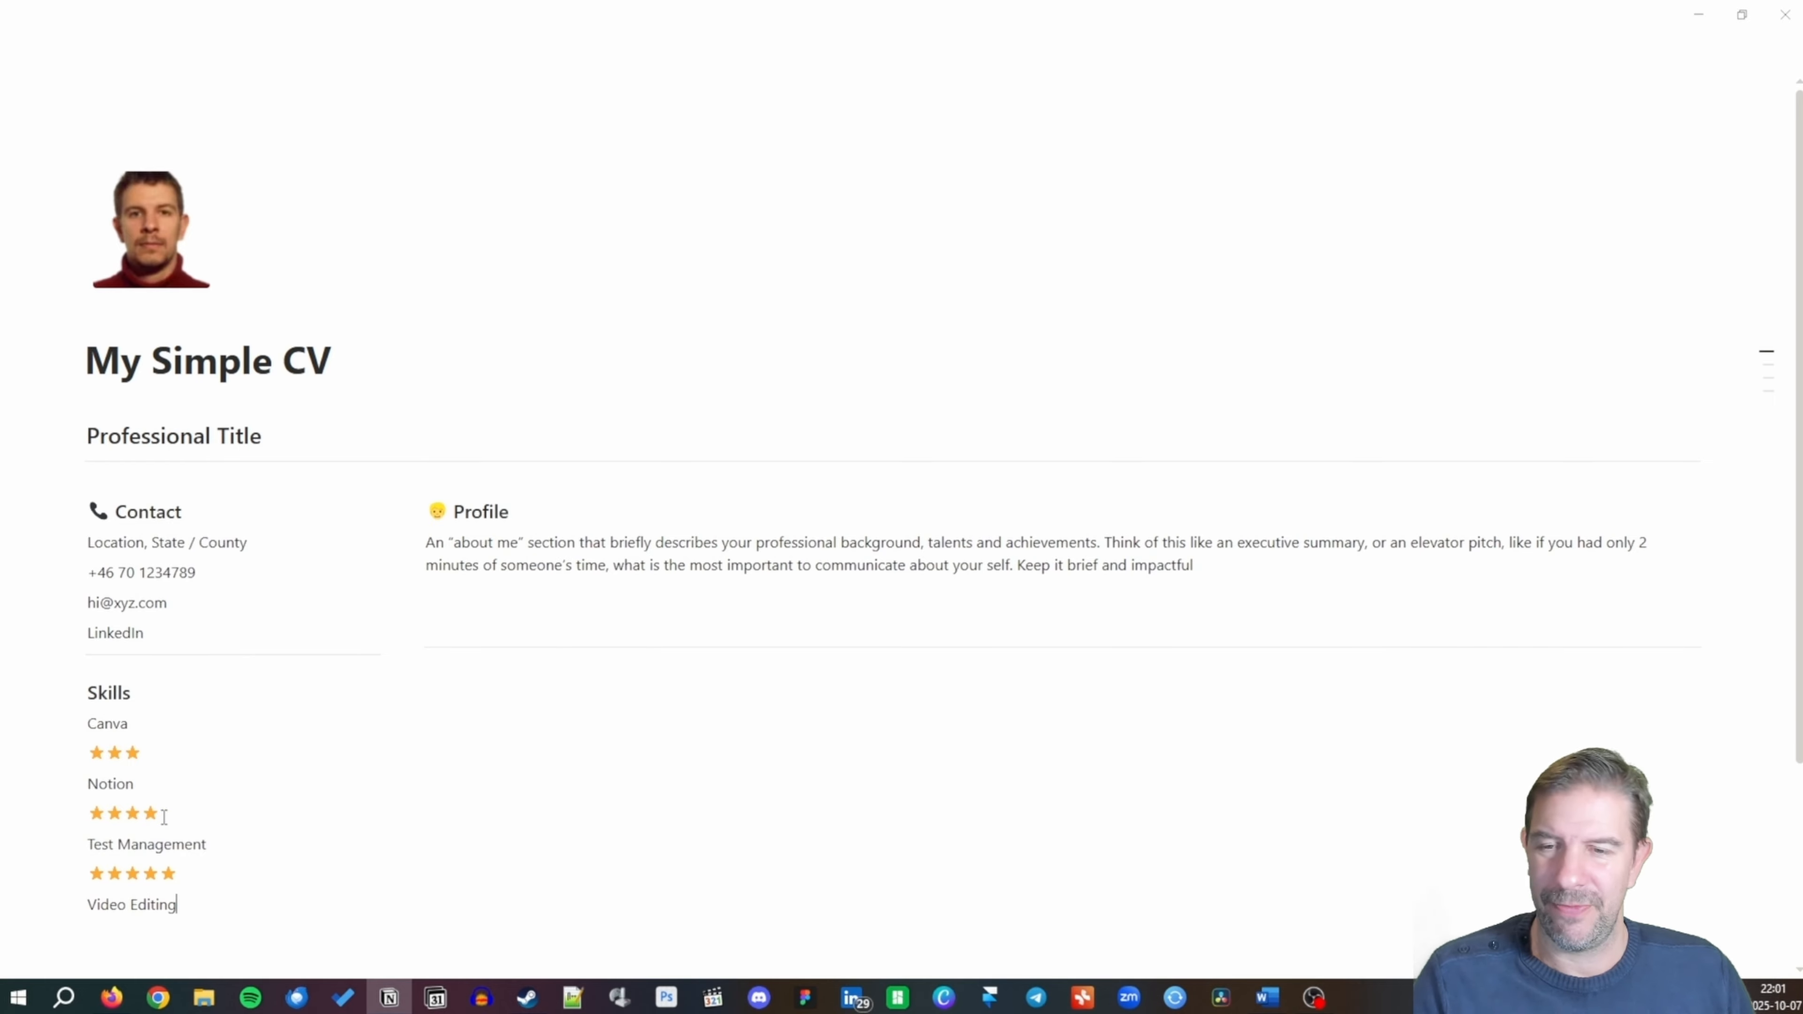
key(Return)
key(ctrl+v)
key(ctrl+v)
key(ctrl+v)
key(ctrl+v)
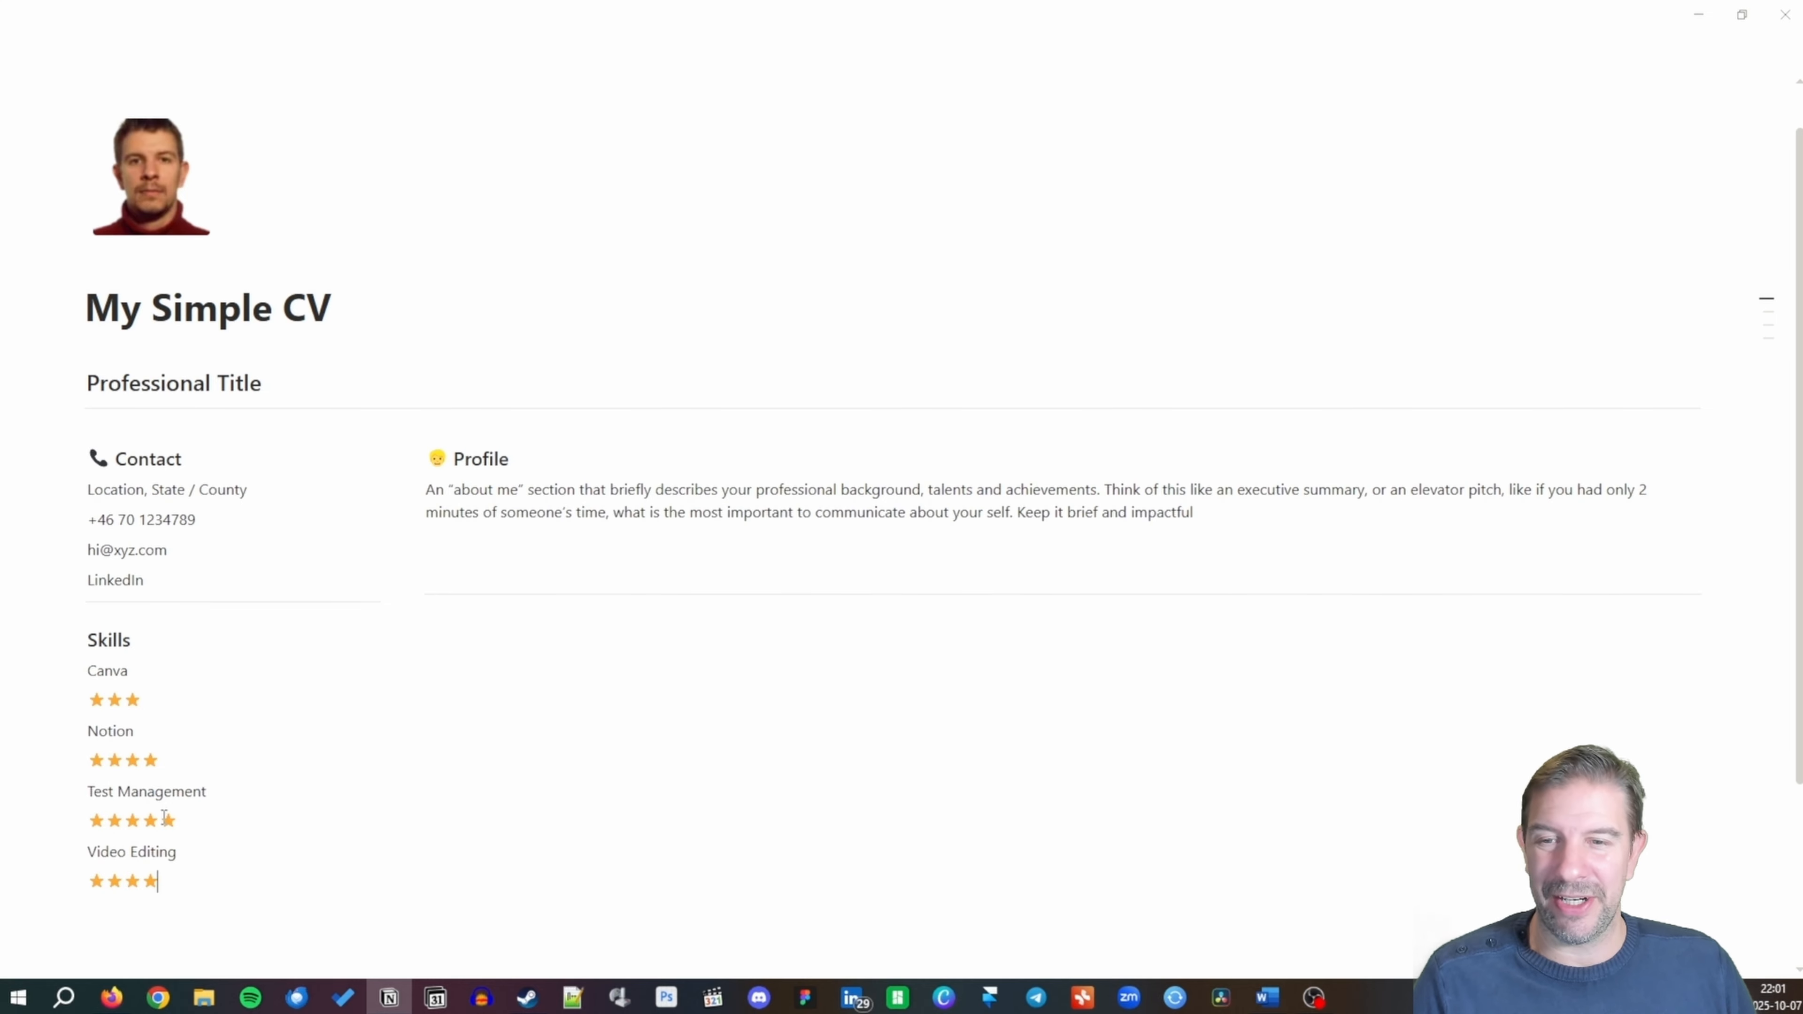
key(Return)
text(---)
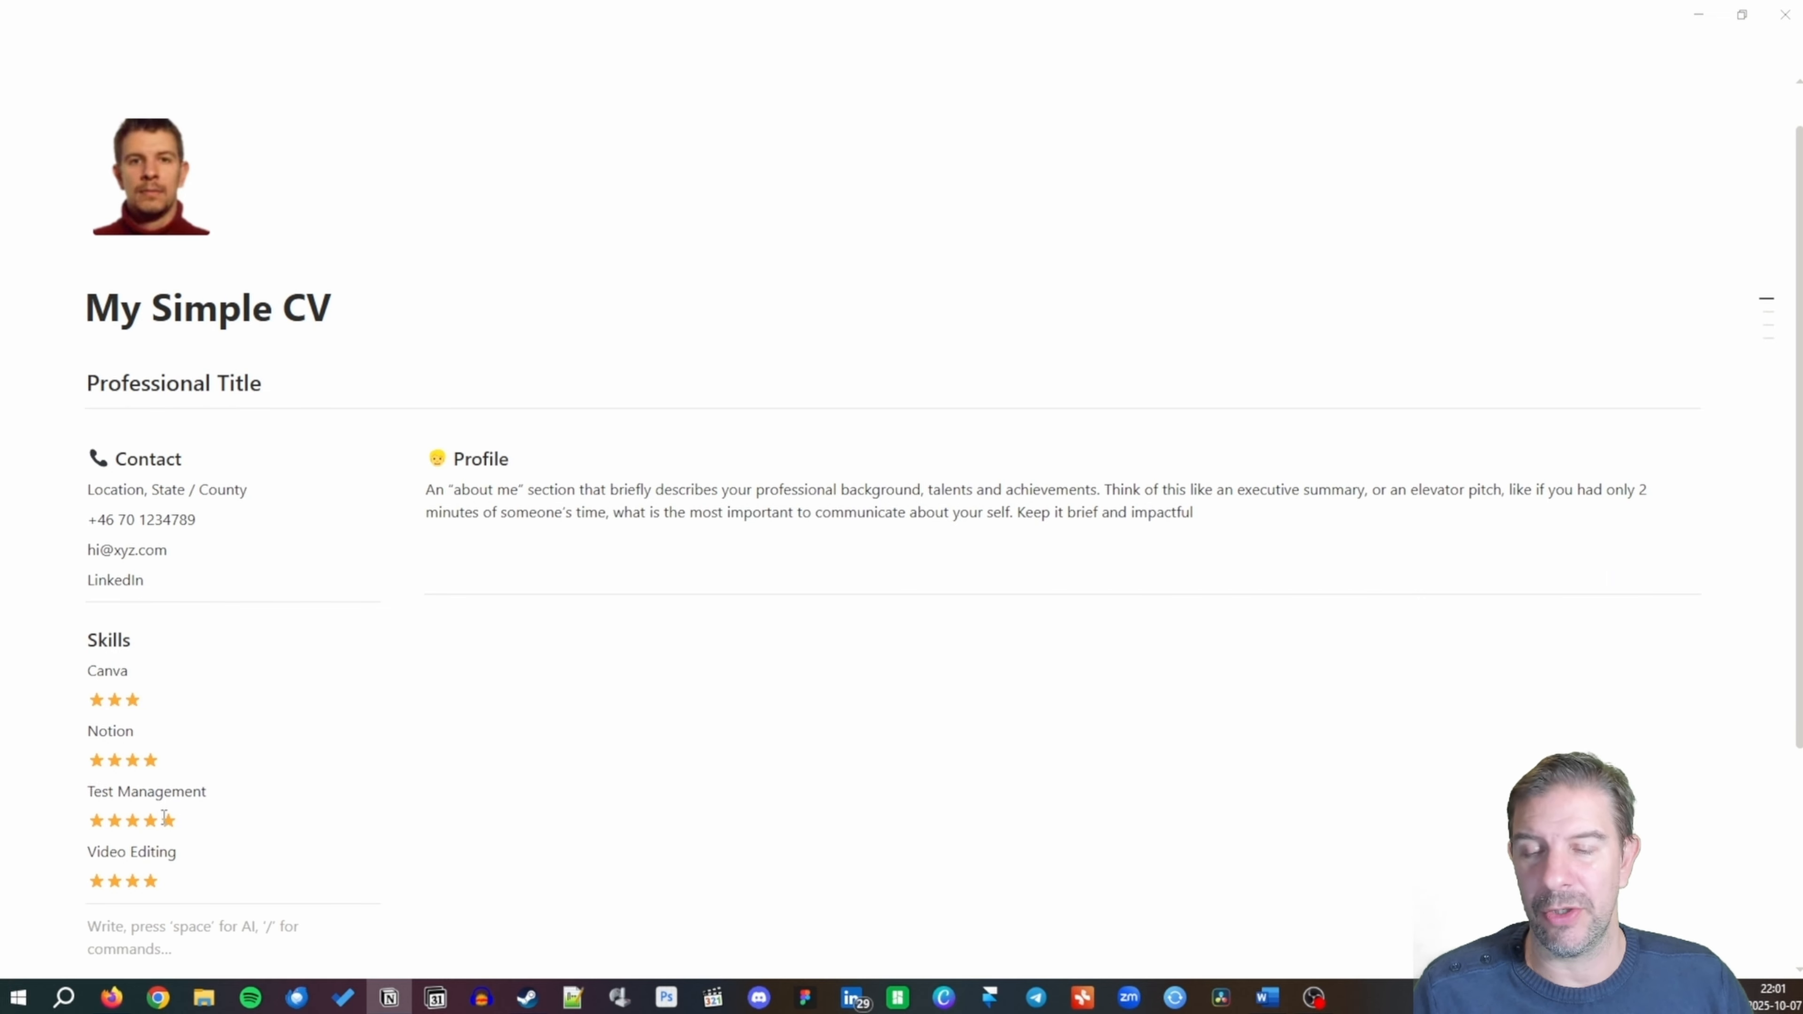
Add a 'Languages' Heading 3 with English rated five stars beneath it.
text(/h3)
key(Return)
text(L)
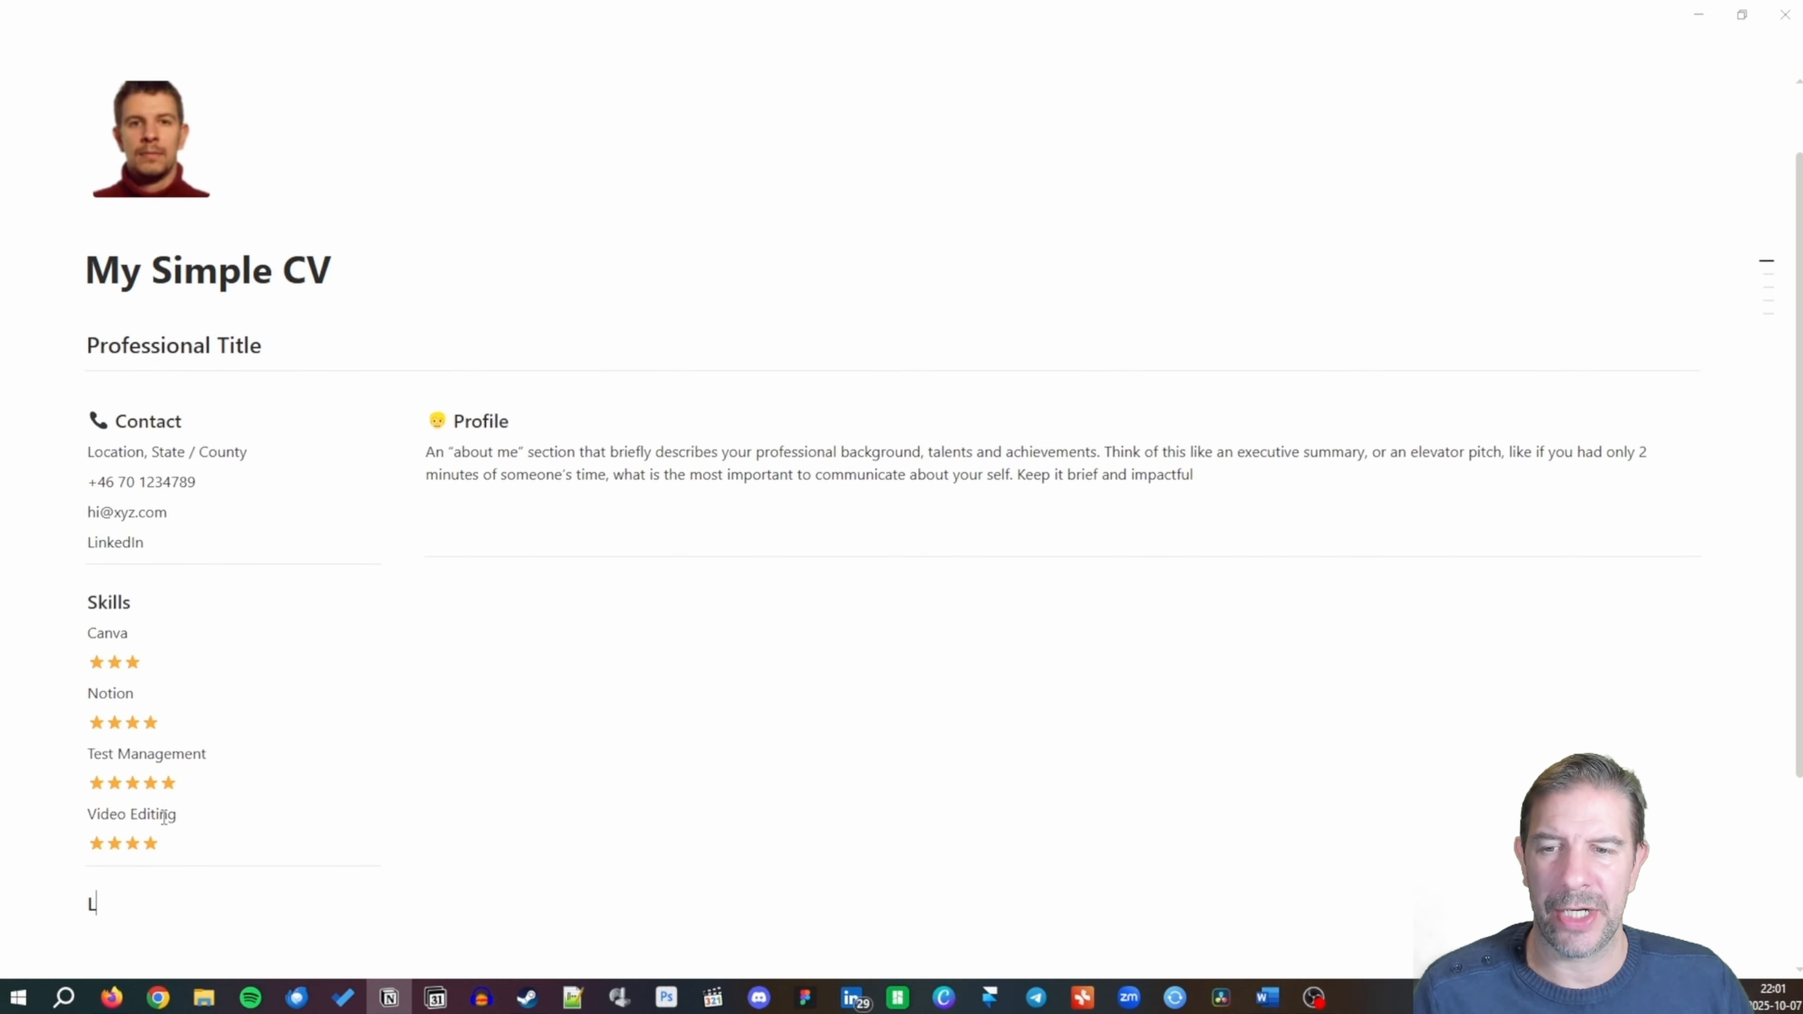
text(anguages)
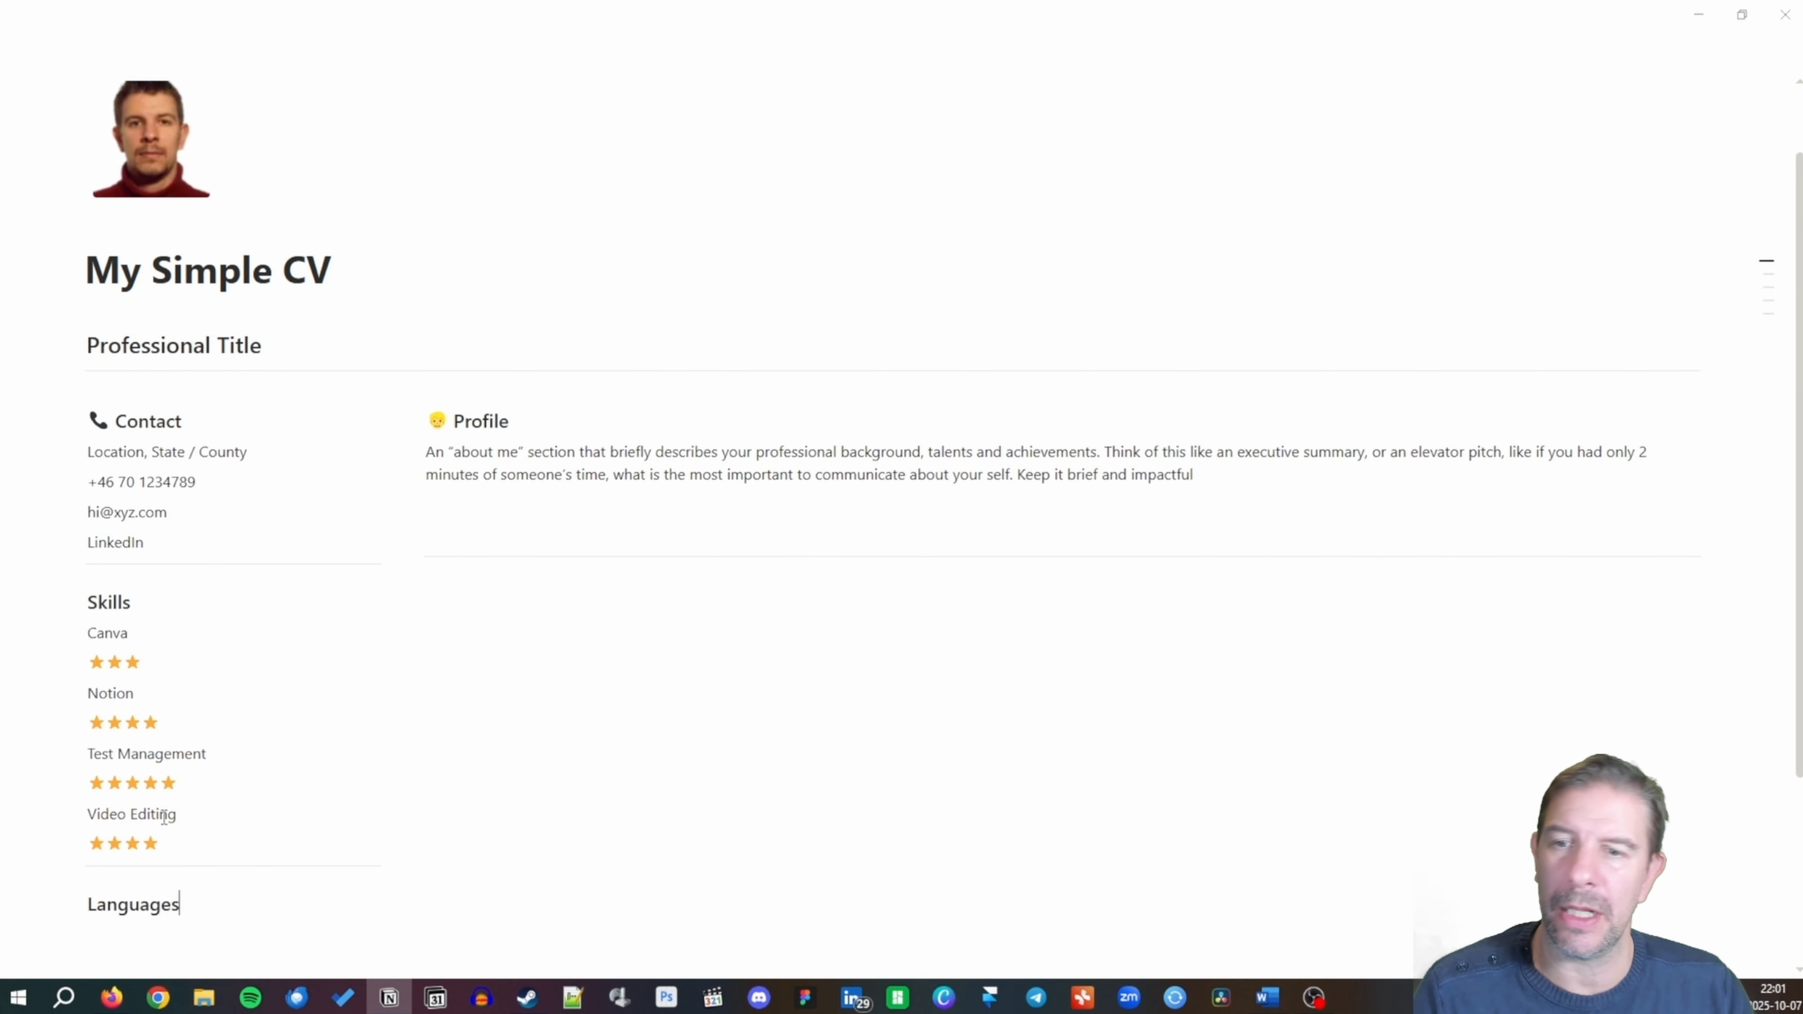
key(Return)
text(E)
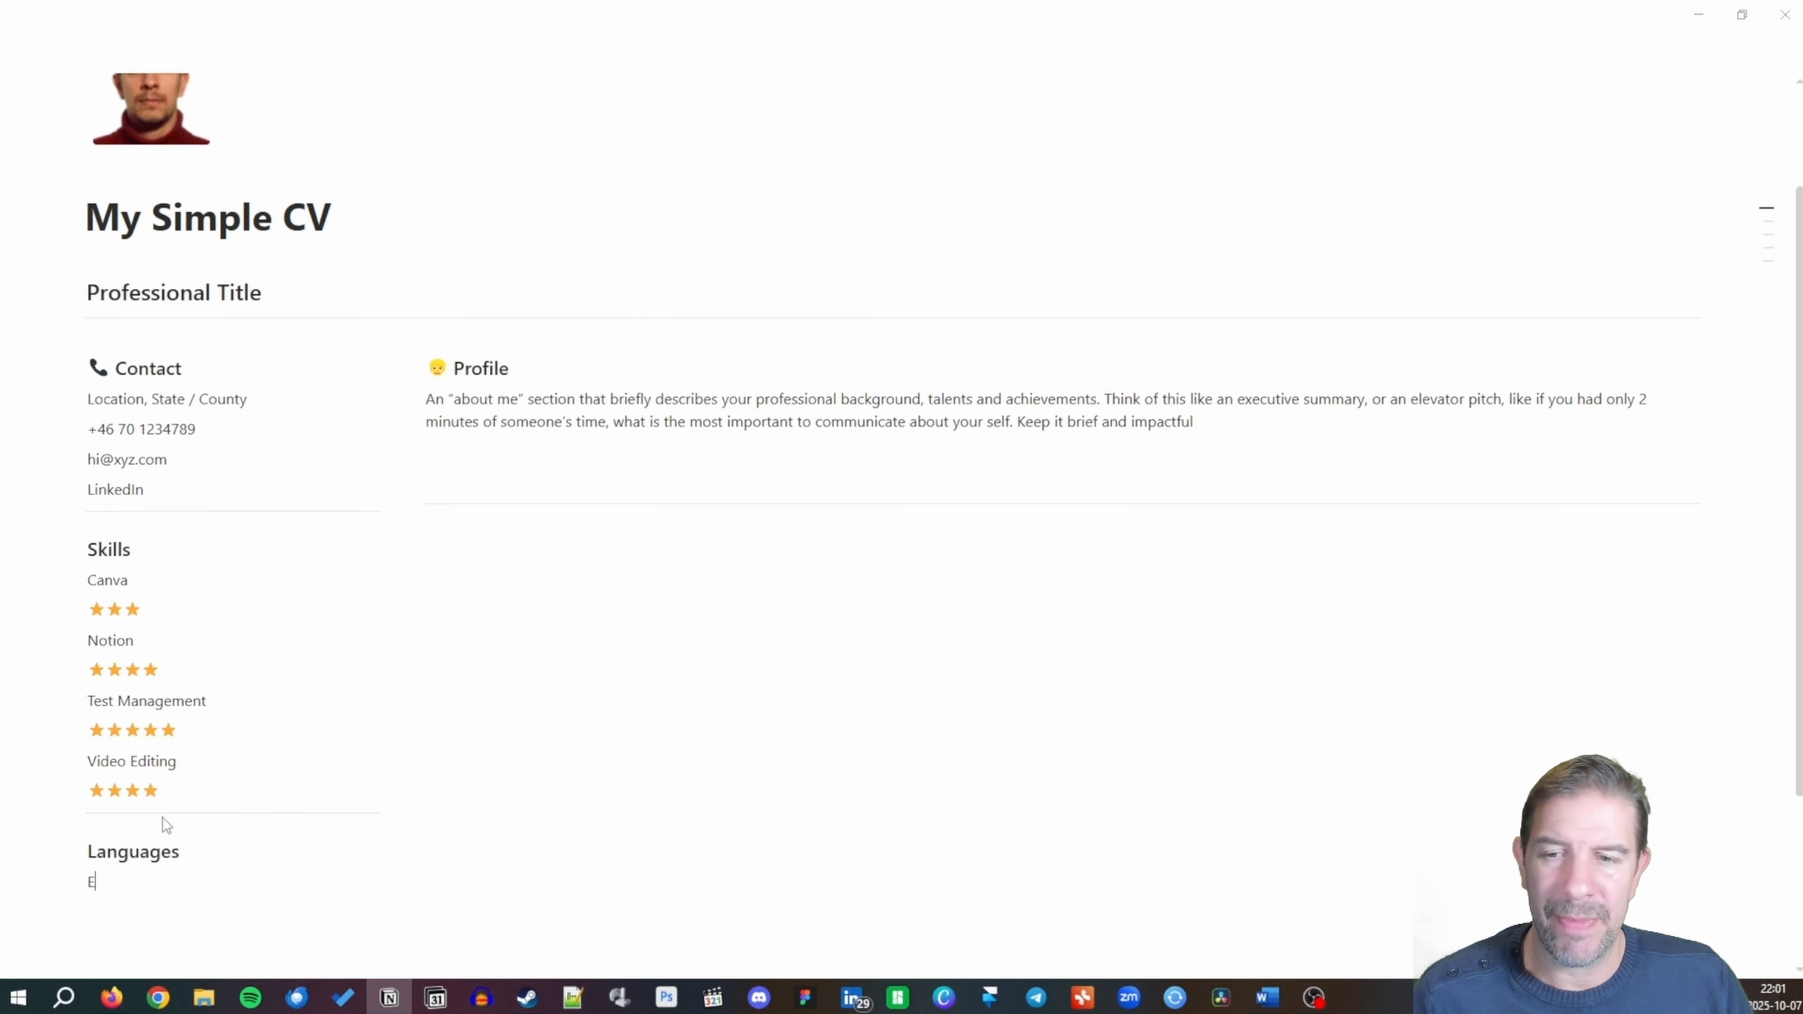
text(nglish)
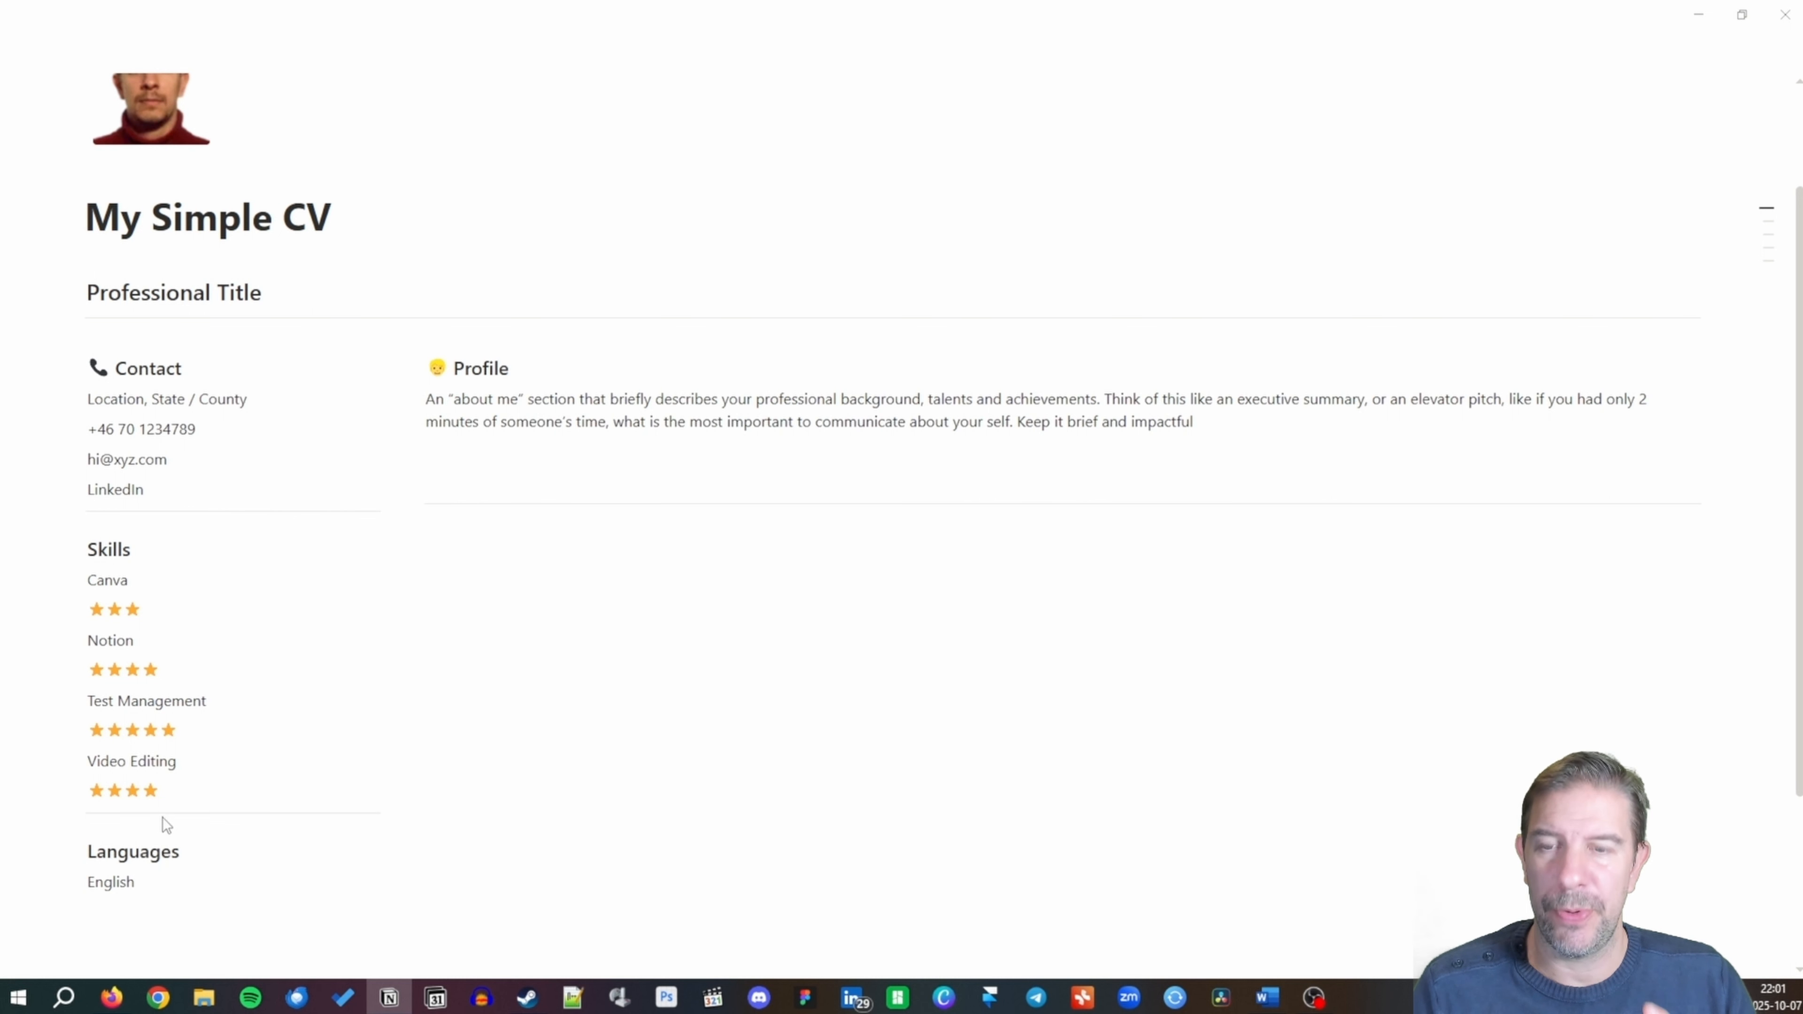
key(Return)
key(ctrl+v)
key(ctrl+v)
key(ctrl+v)
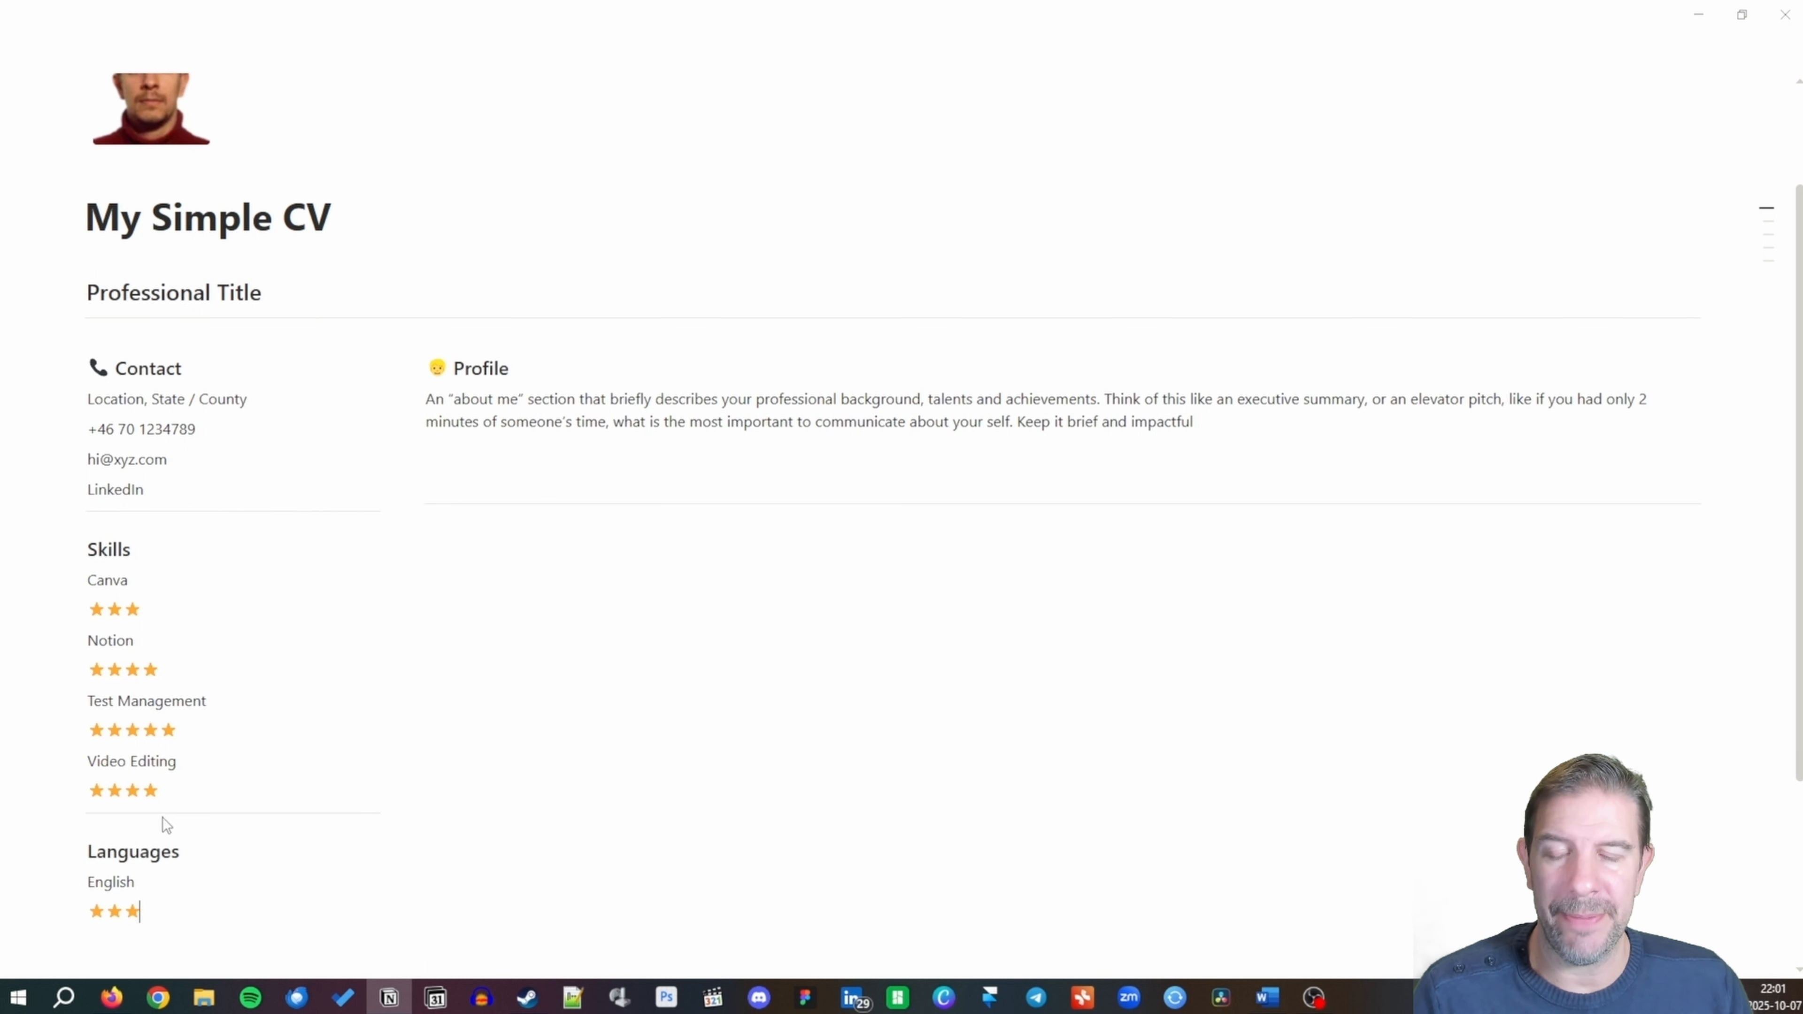
key(Return)
key(BackSpace)
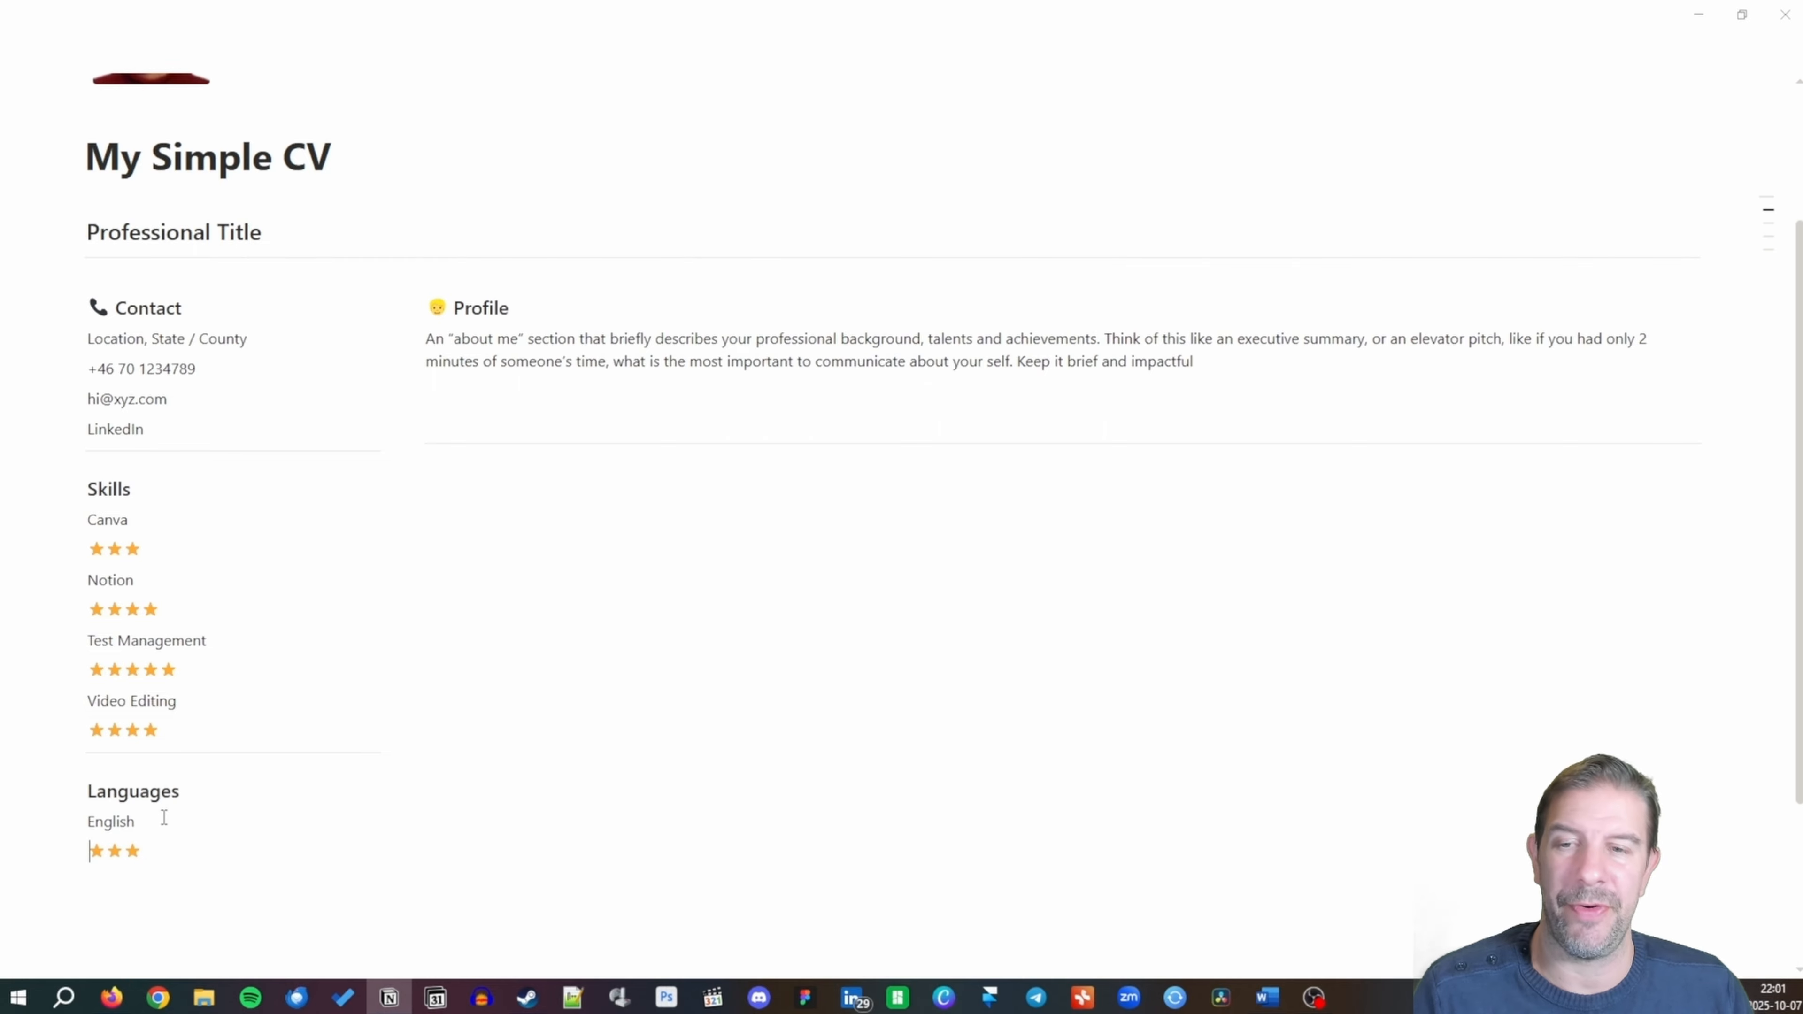
key(ctrl+v)
key(ctrl+v)
key(Return)
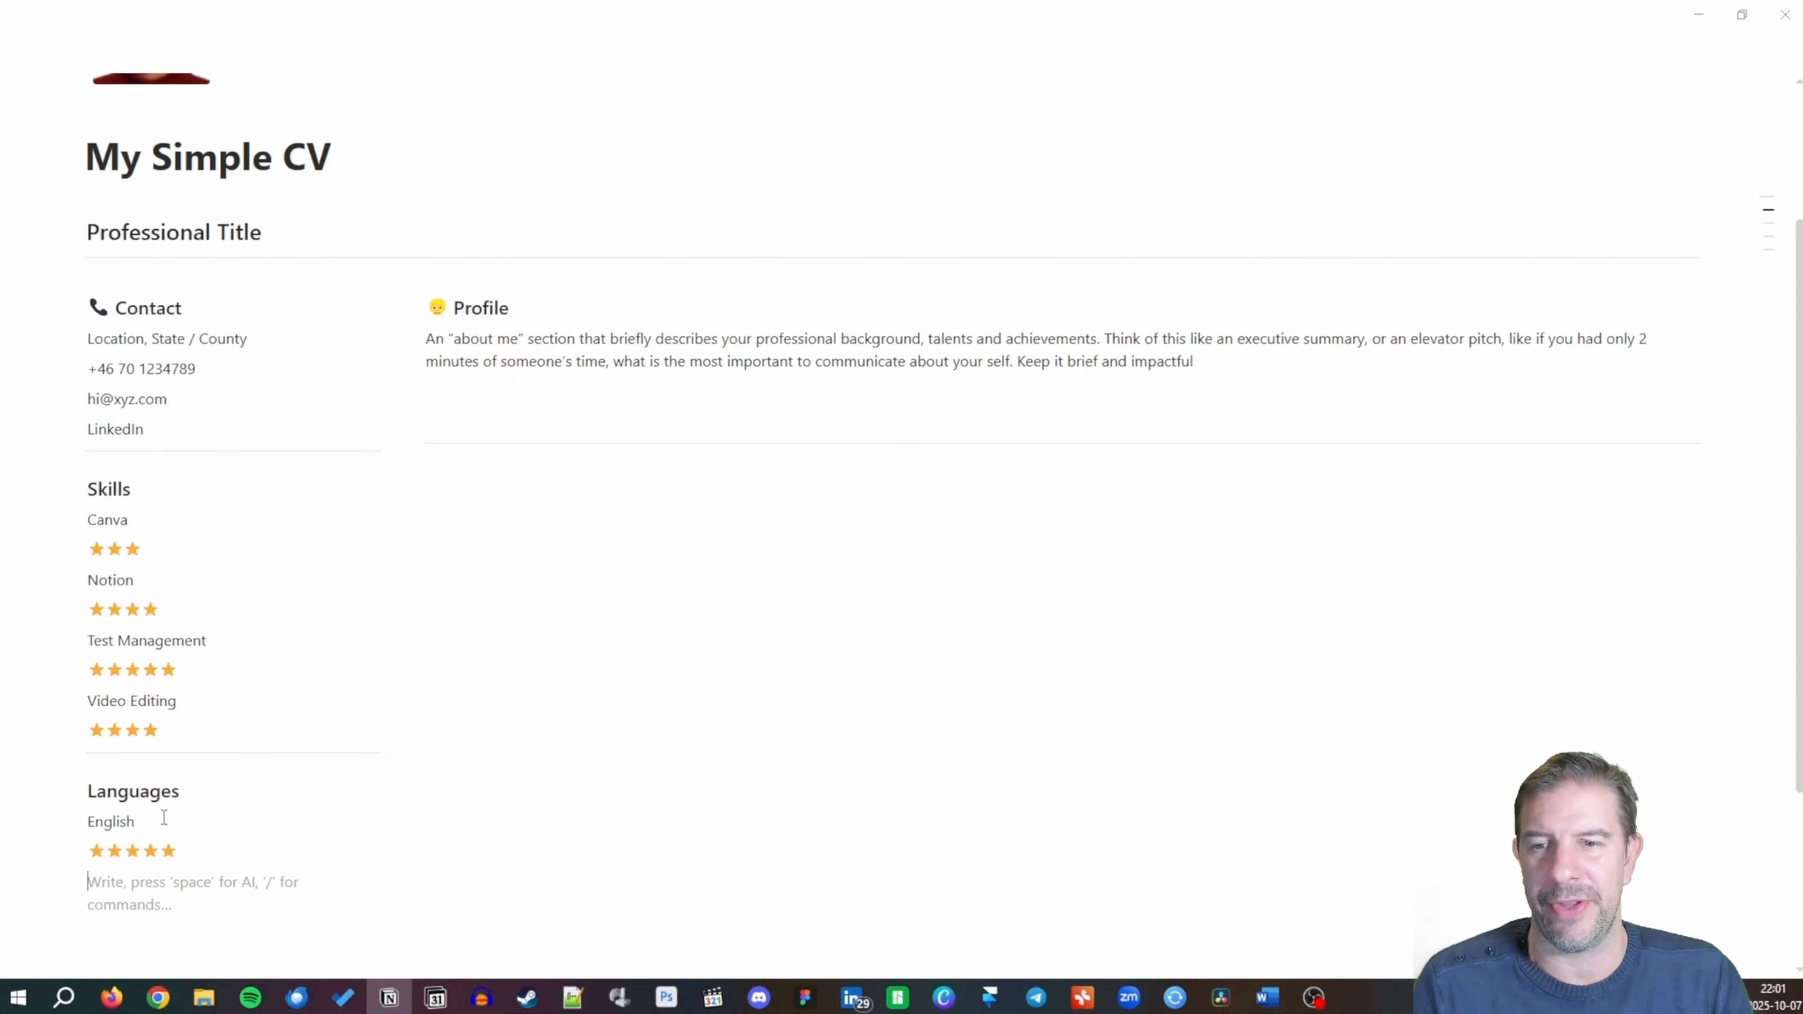
Add Swedish with four stars and Croatian with five stars below English.
text(Swedish)
key(Return)
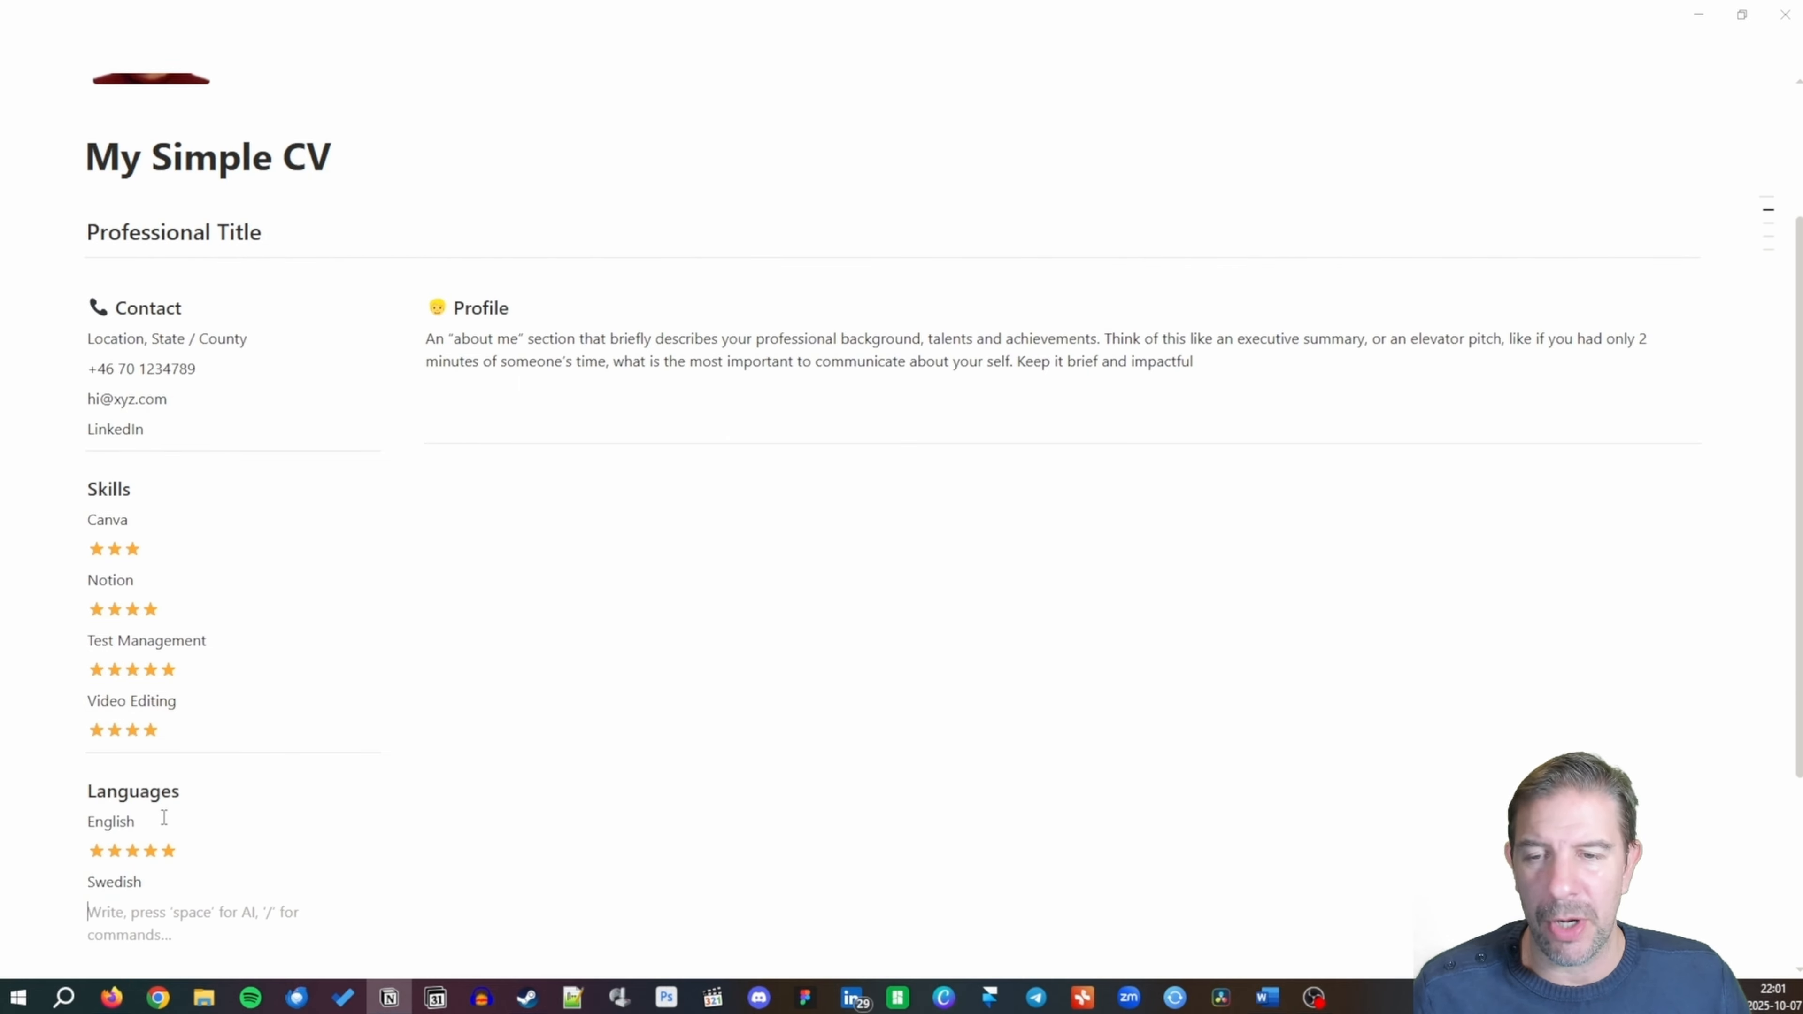
key(ctrl+v)
key(ctrl+v)
key(ctrl+v)
key(ctrl+v)
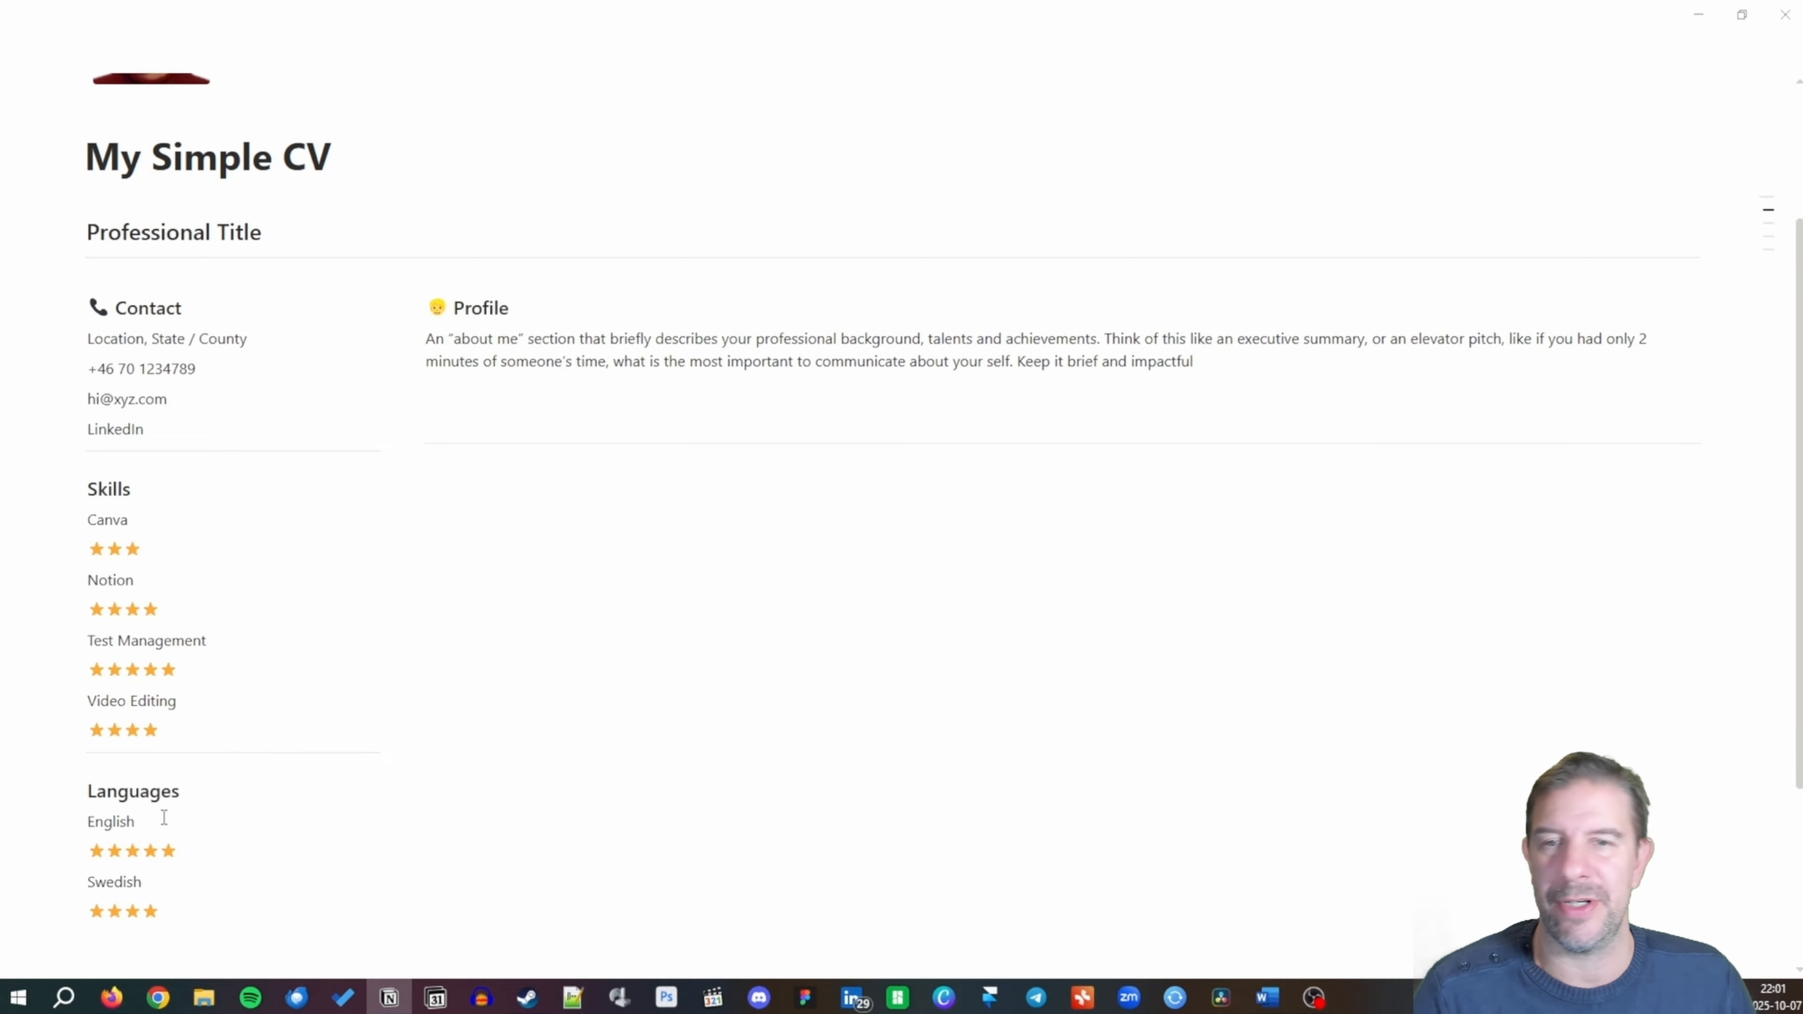
key(Return)
text(Croatian)
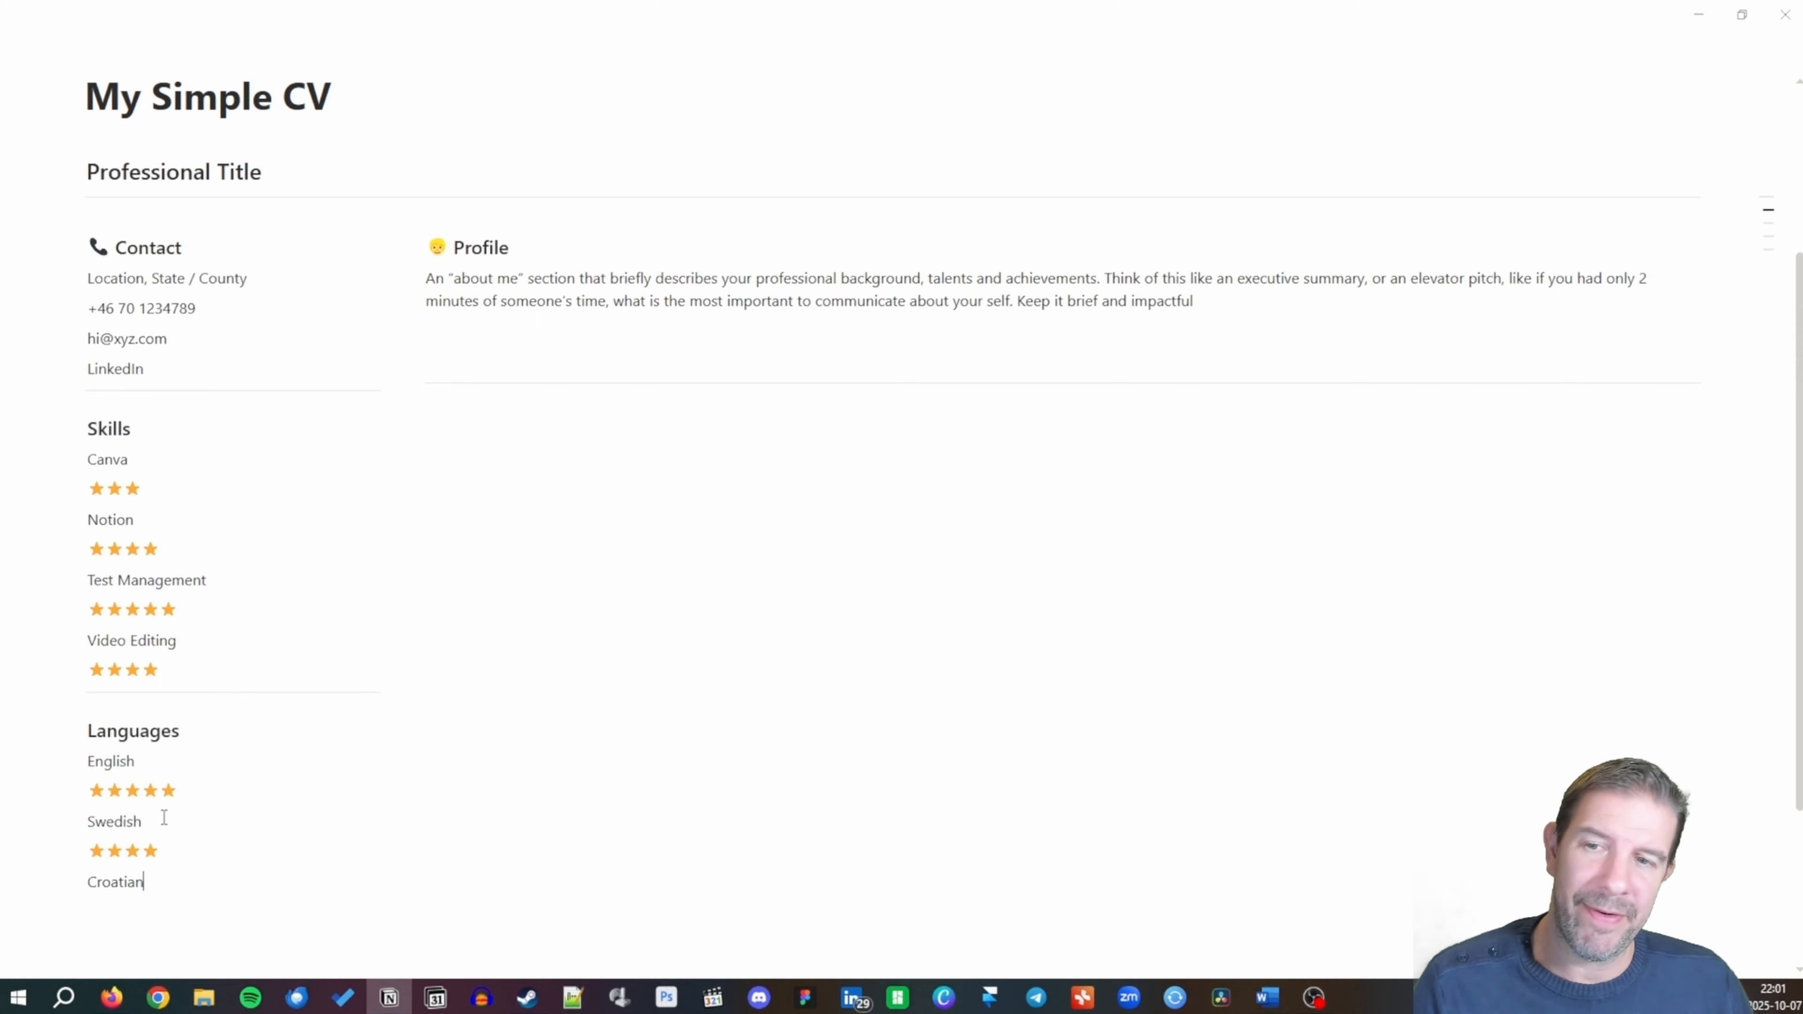
key(Return)
key(ctrl+v)
key(ctrl+v)
key(ctrl+v)
key(ctrl+v)
key(ctrl+v)
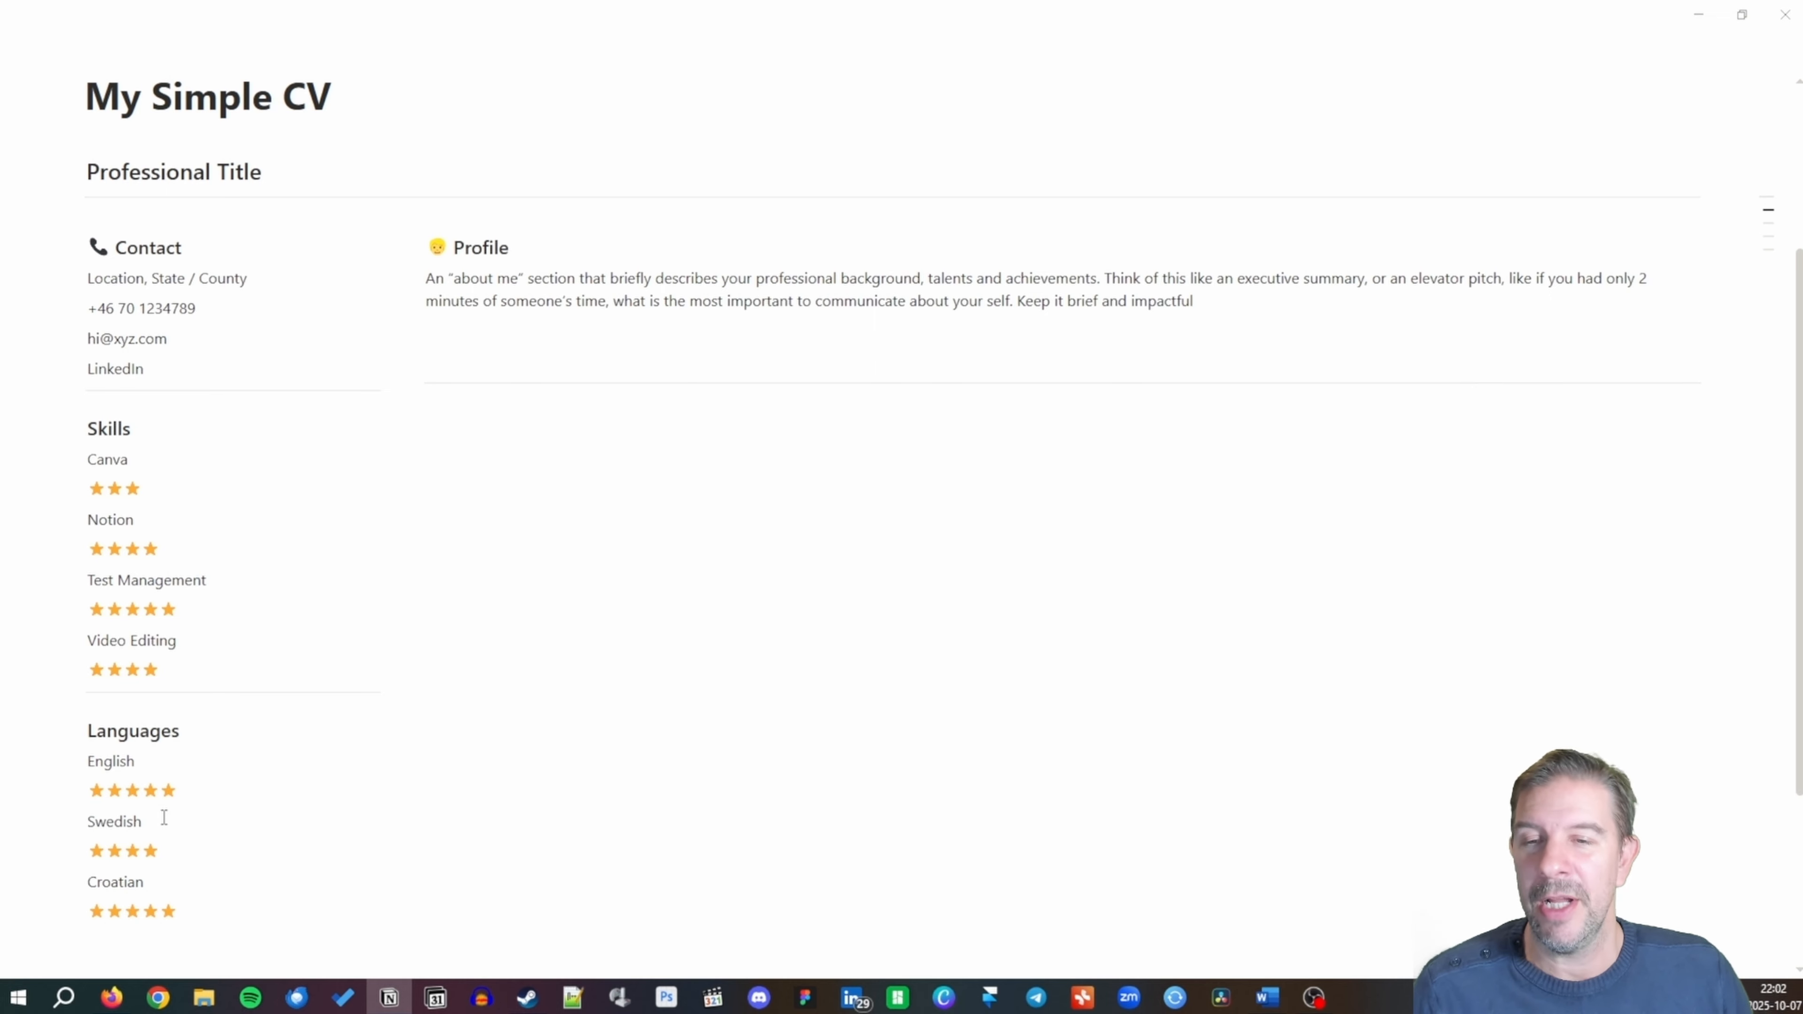
key(Return)
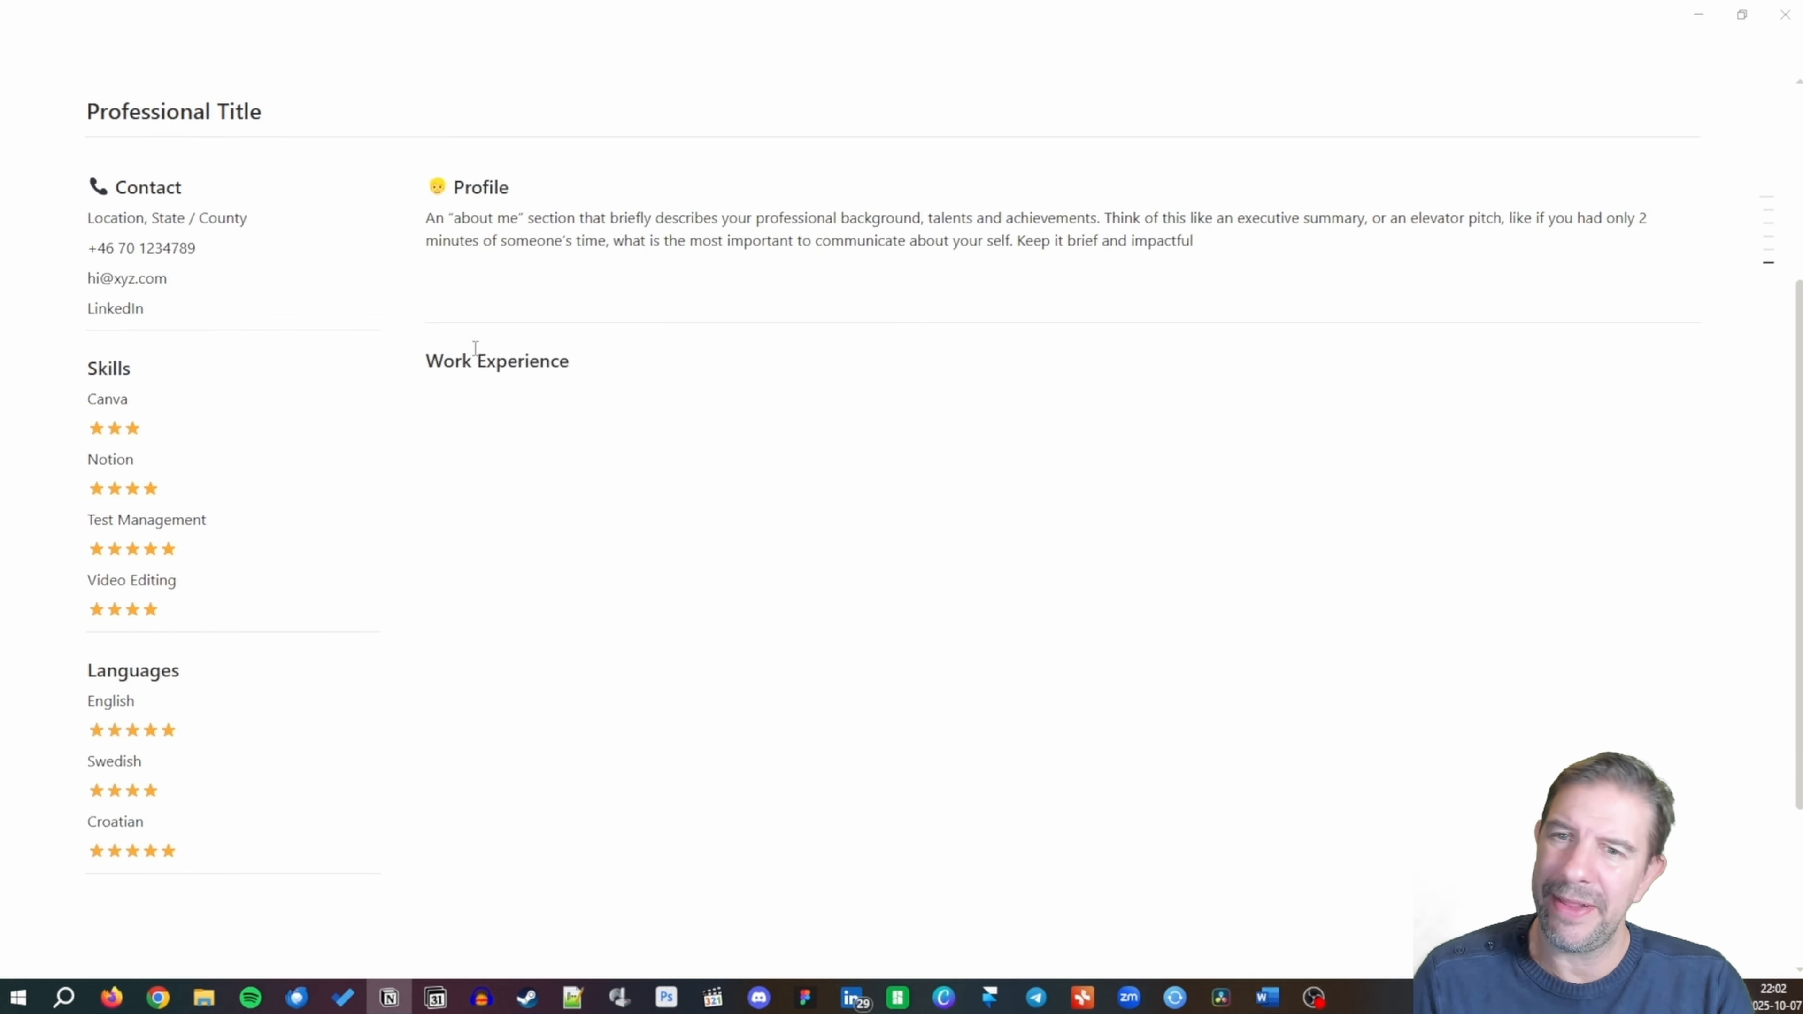
Add a 'Business Analyst' line under the 'Work Experience:' heading.
text(:)
key(Return)
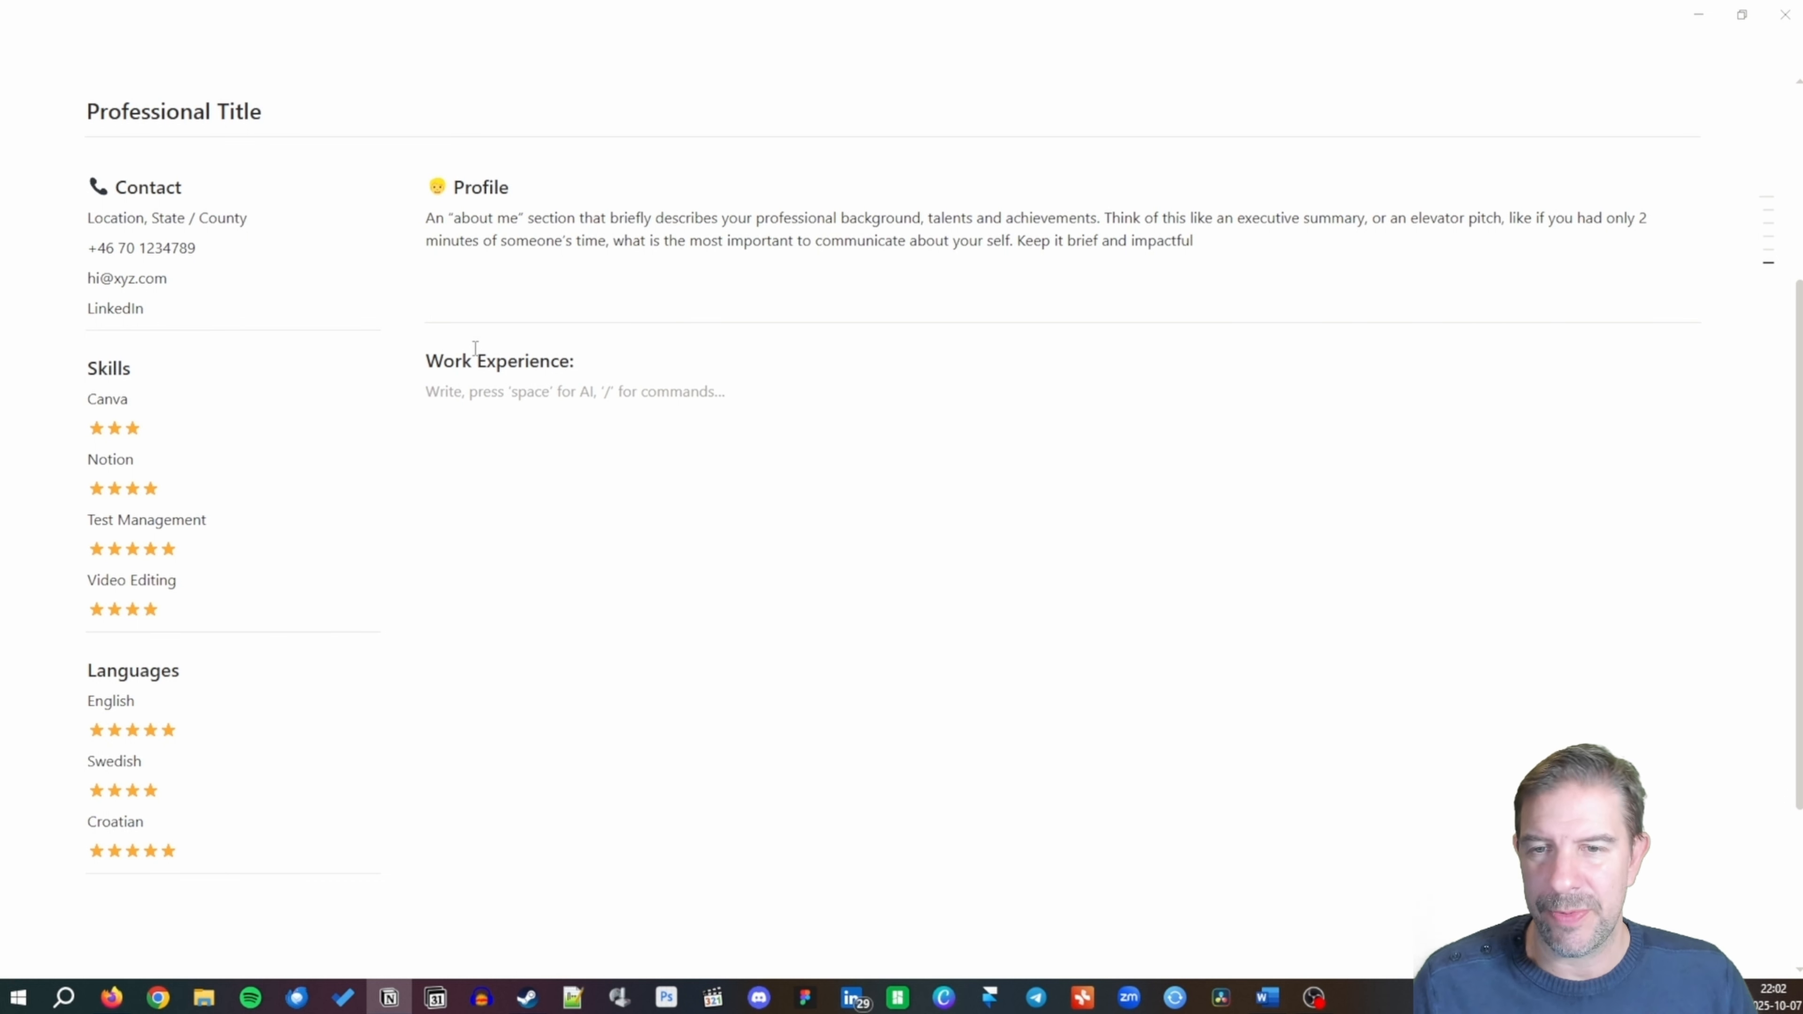
text(/)
key(BackSpace)
text(/)
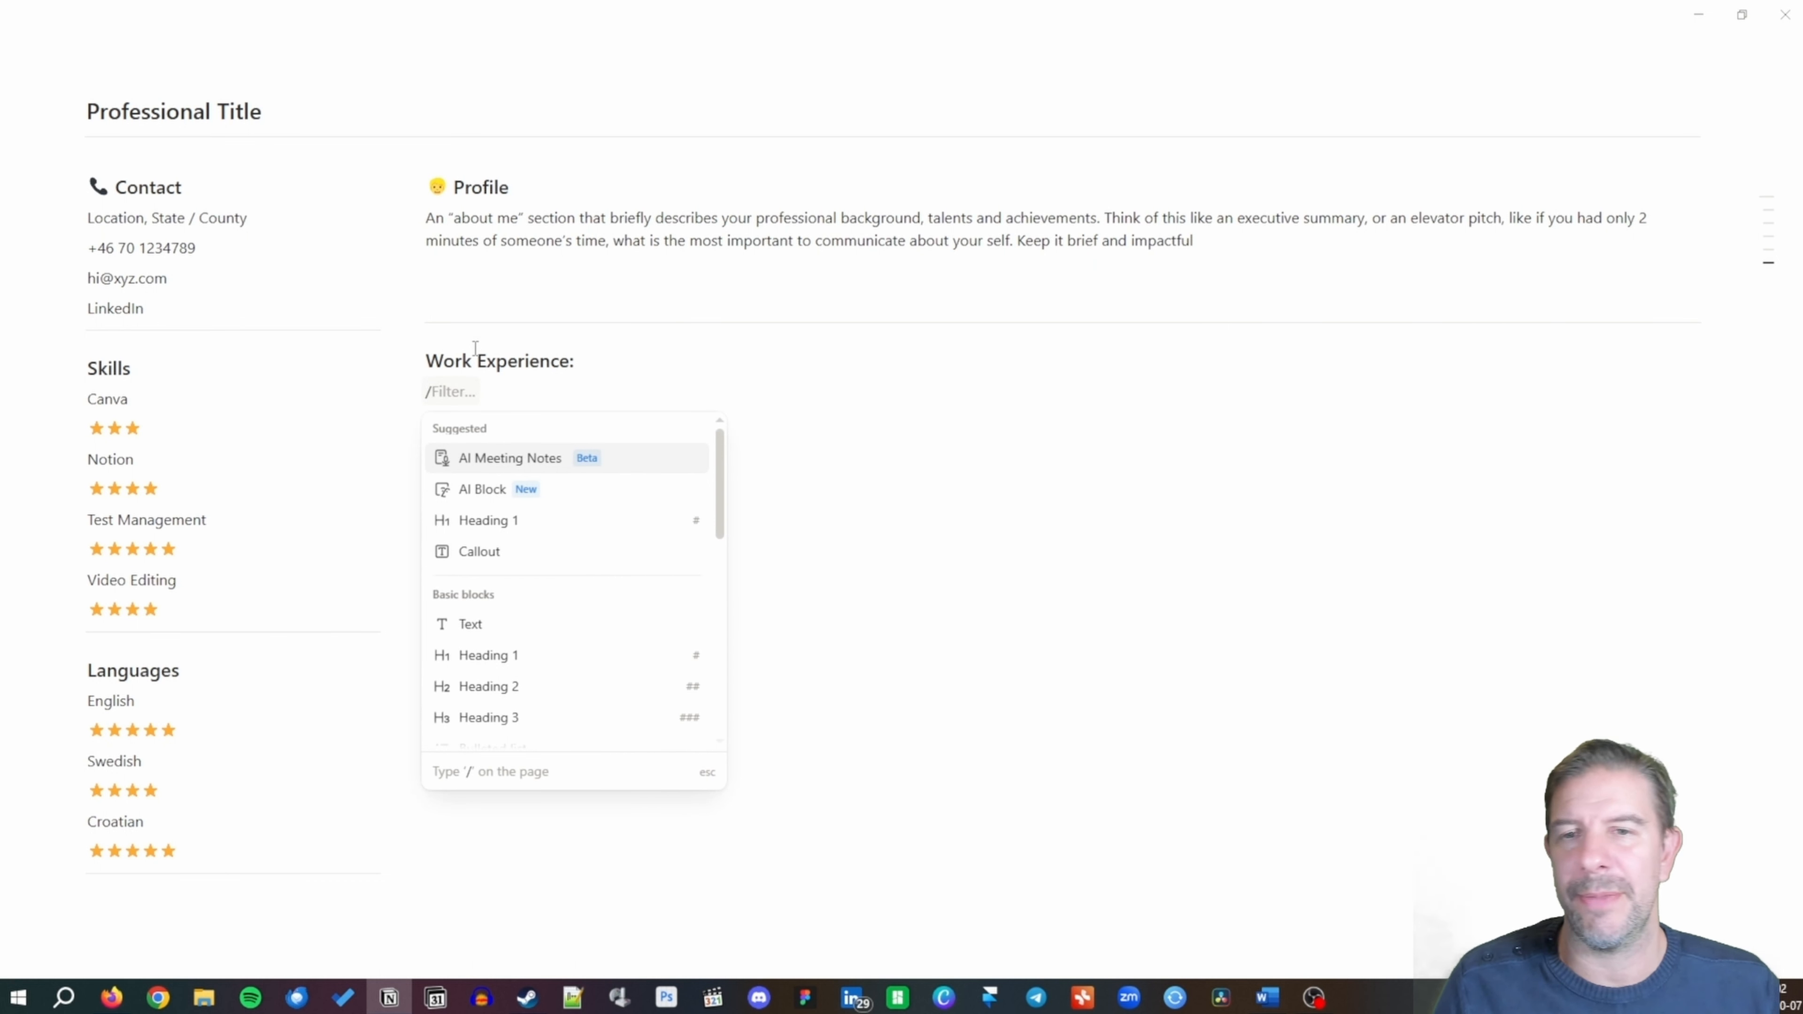
key(BackSpace)
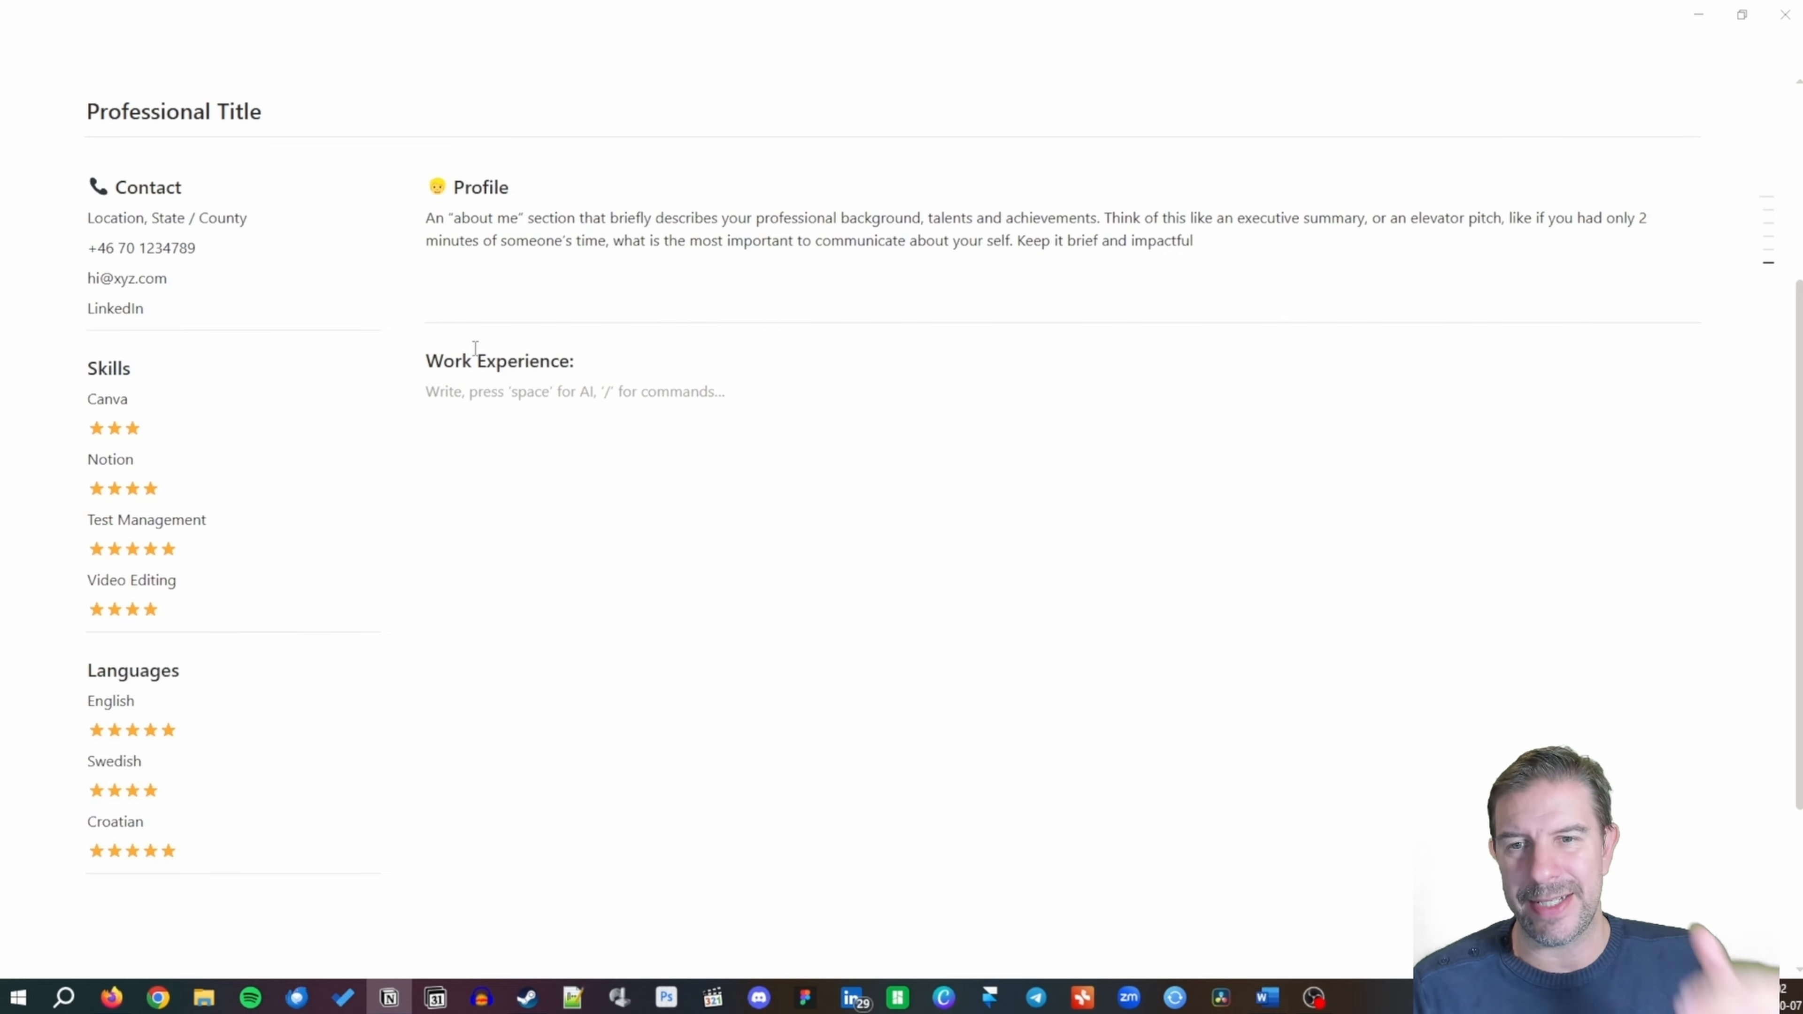
text(Bus)
key(BackSpace)
key(BackSpace)
text(u)
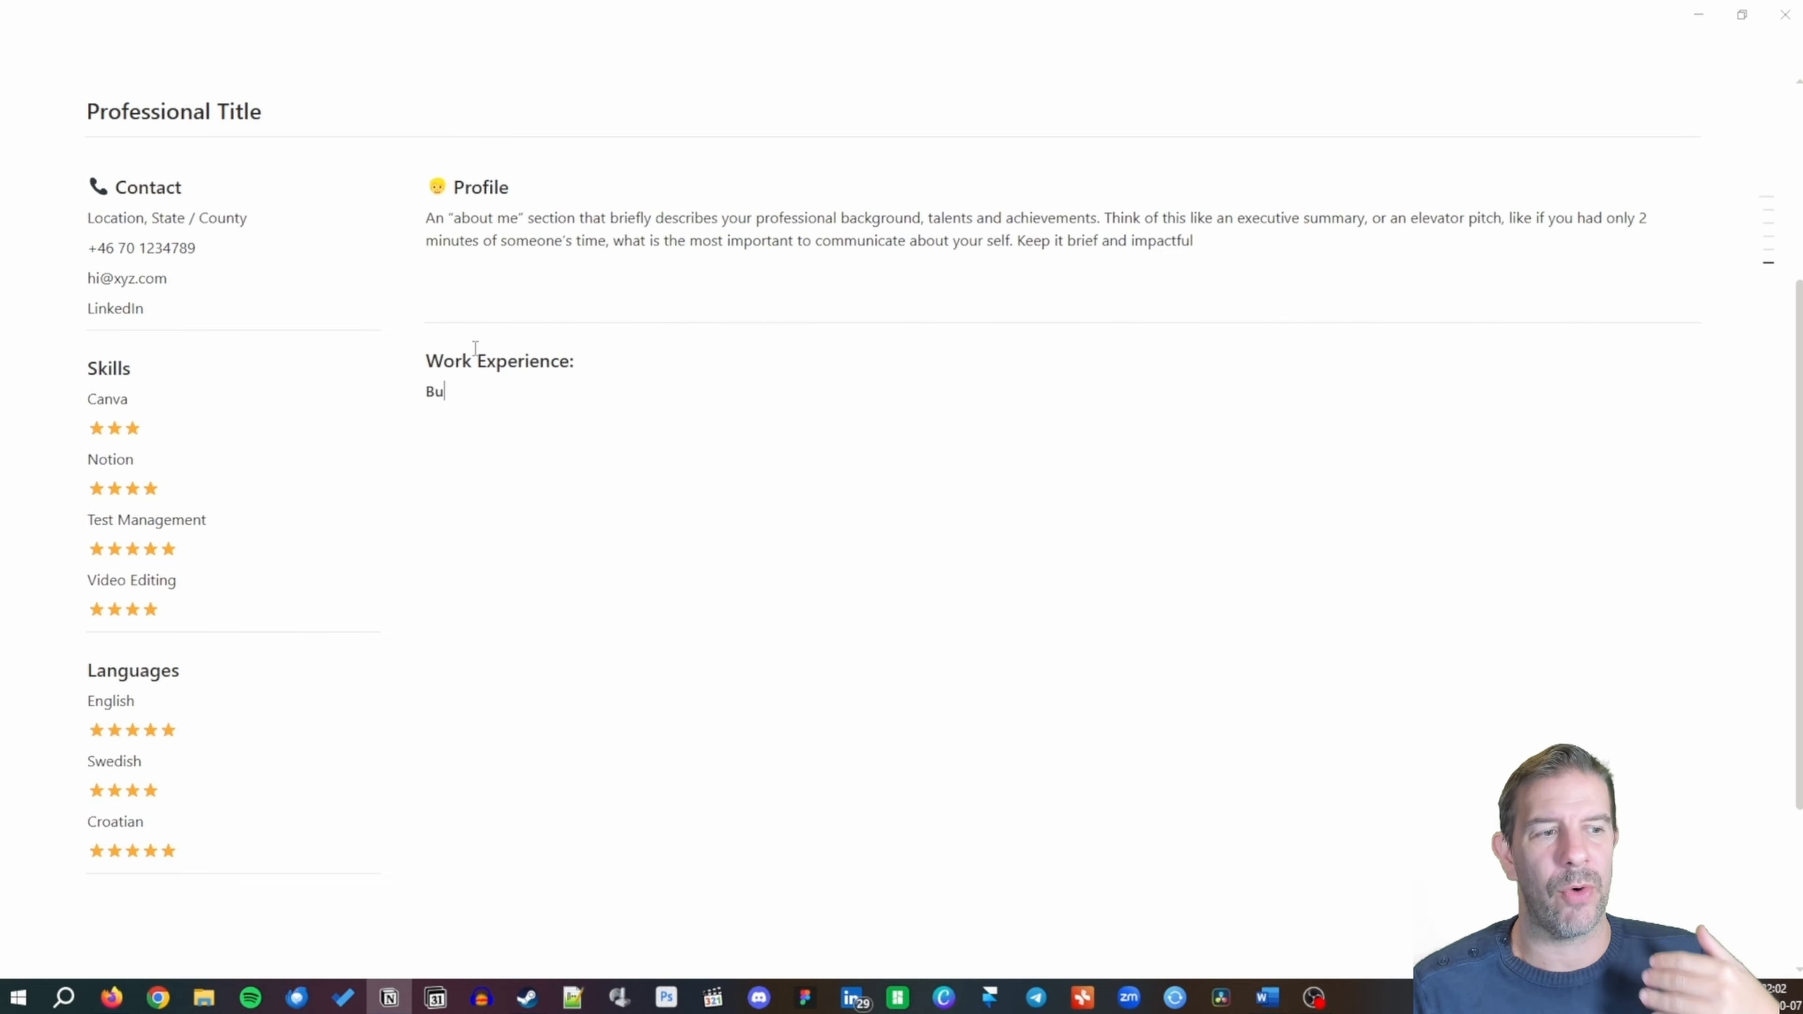
text(siness Analyst)
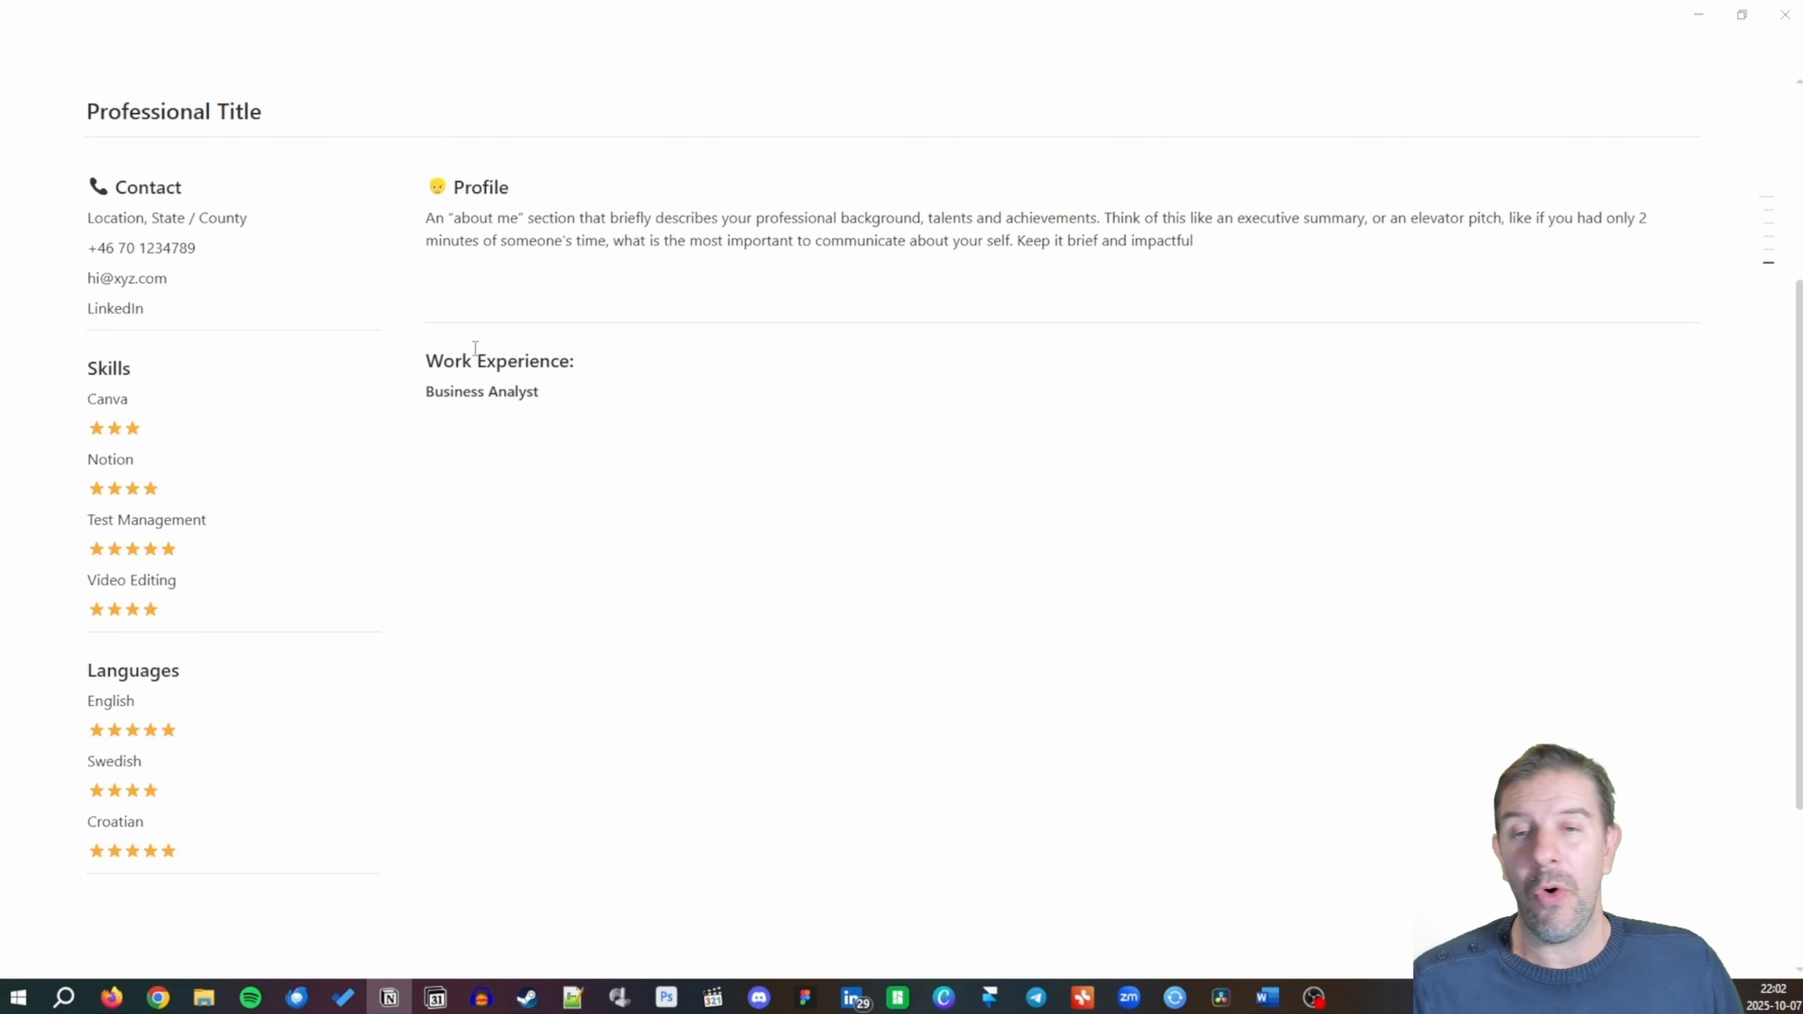
key(Return)
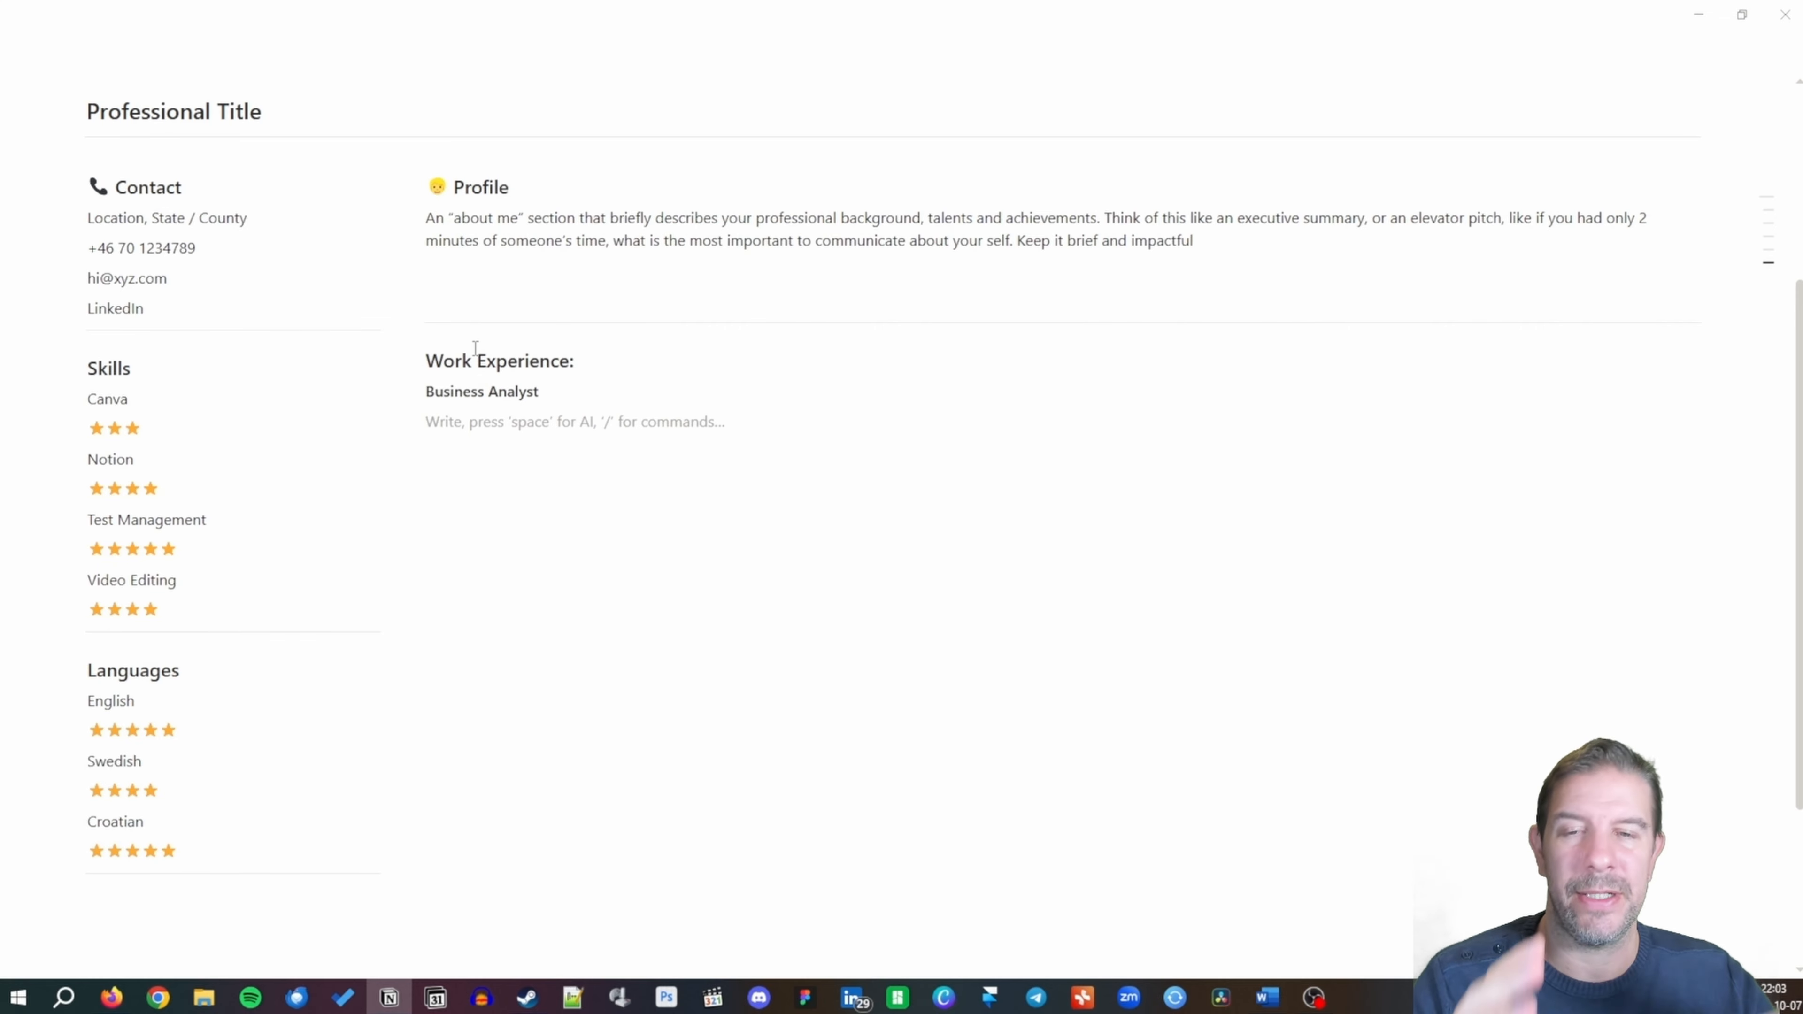
Add a gray 'Organization Name' line beneath Business Analyst.
text(/color)
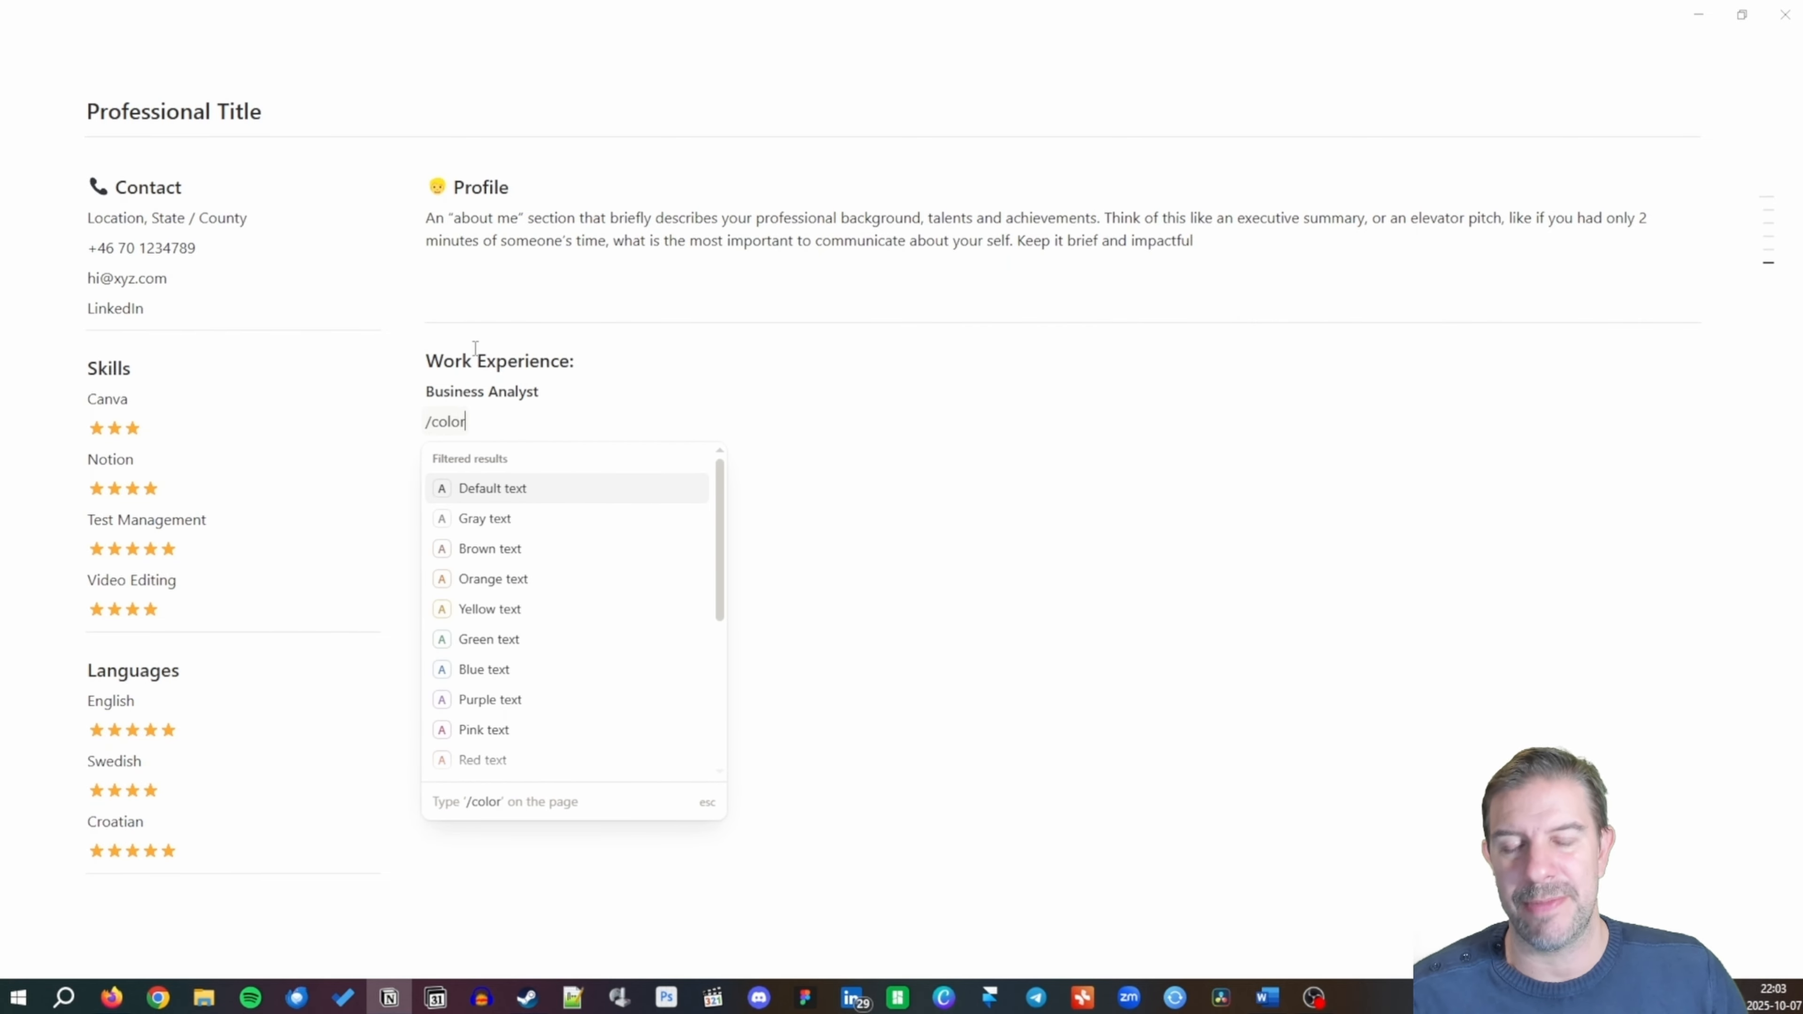
key(Down)
key(Return)
text(Or)
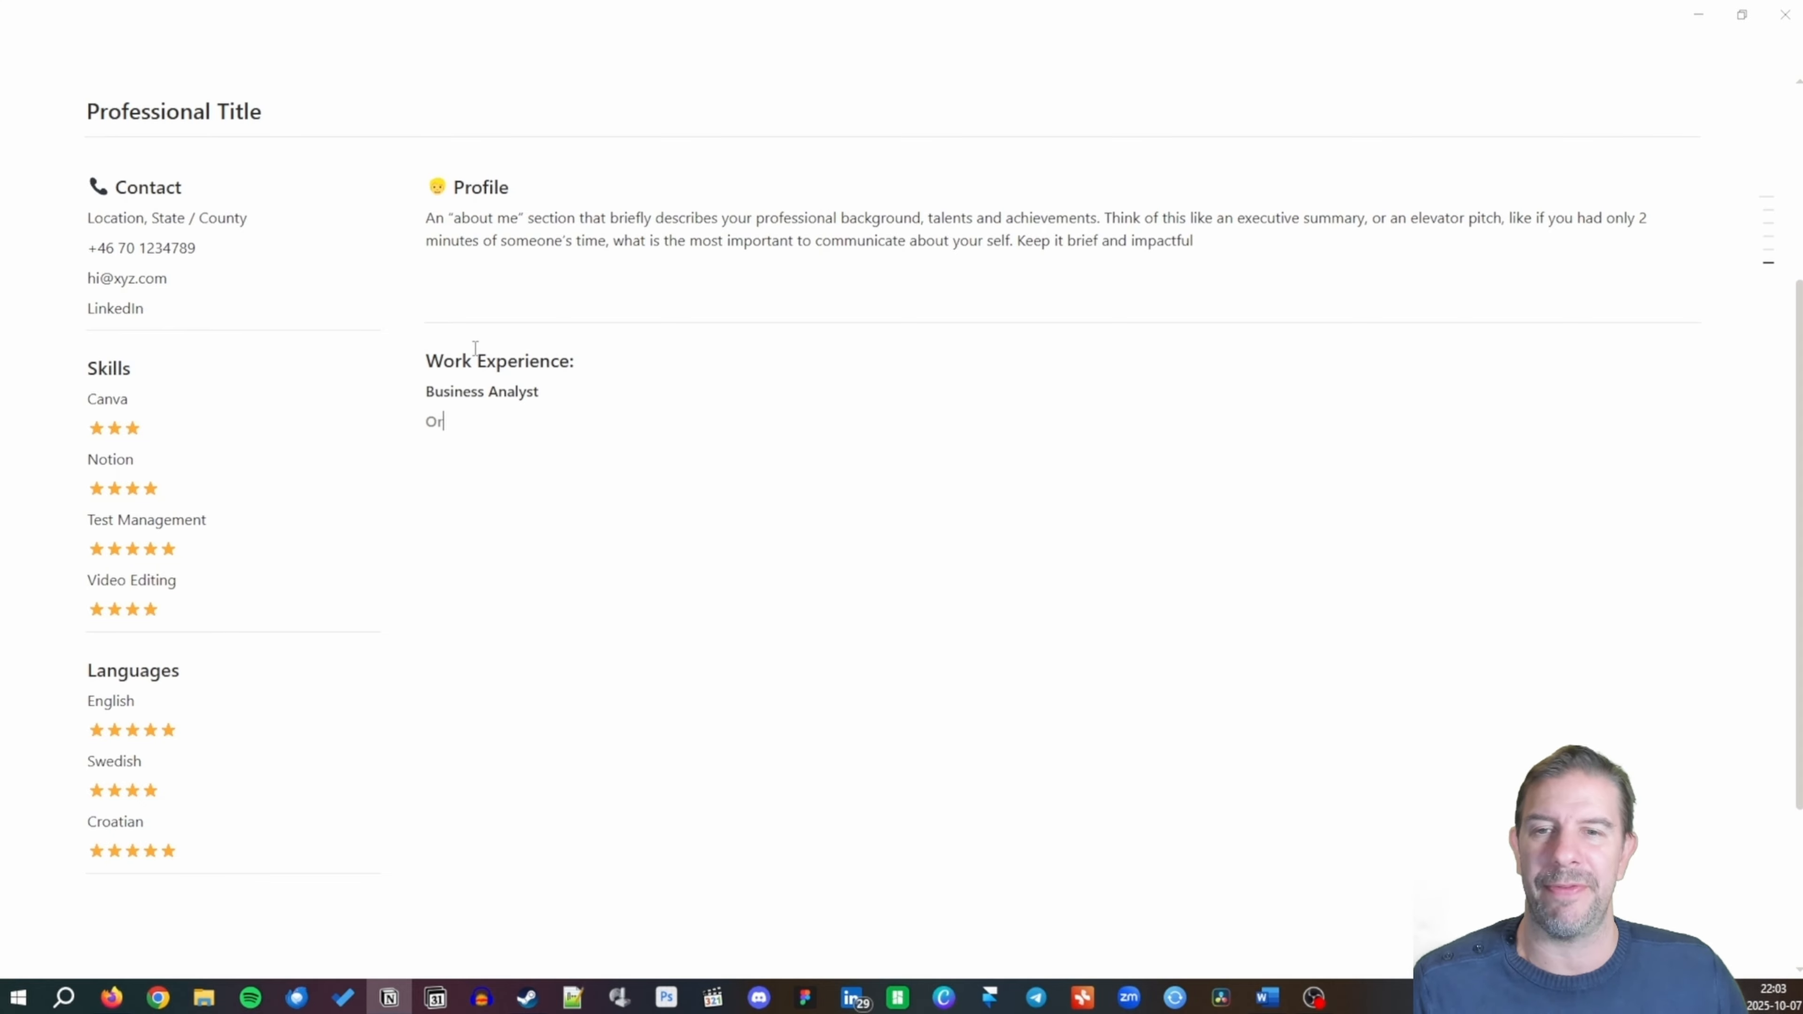
text(ganization Name)
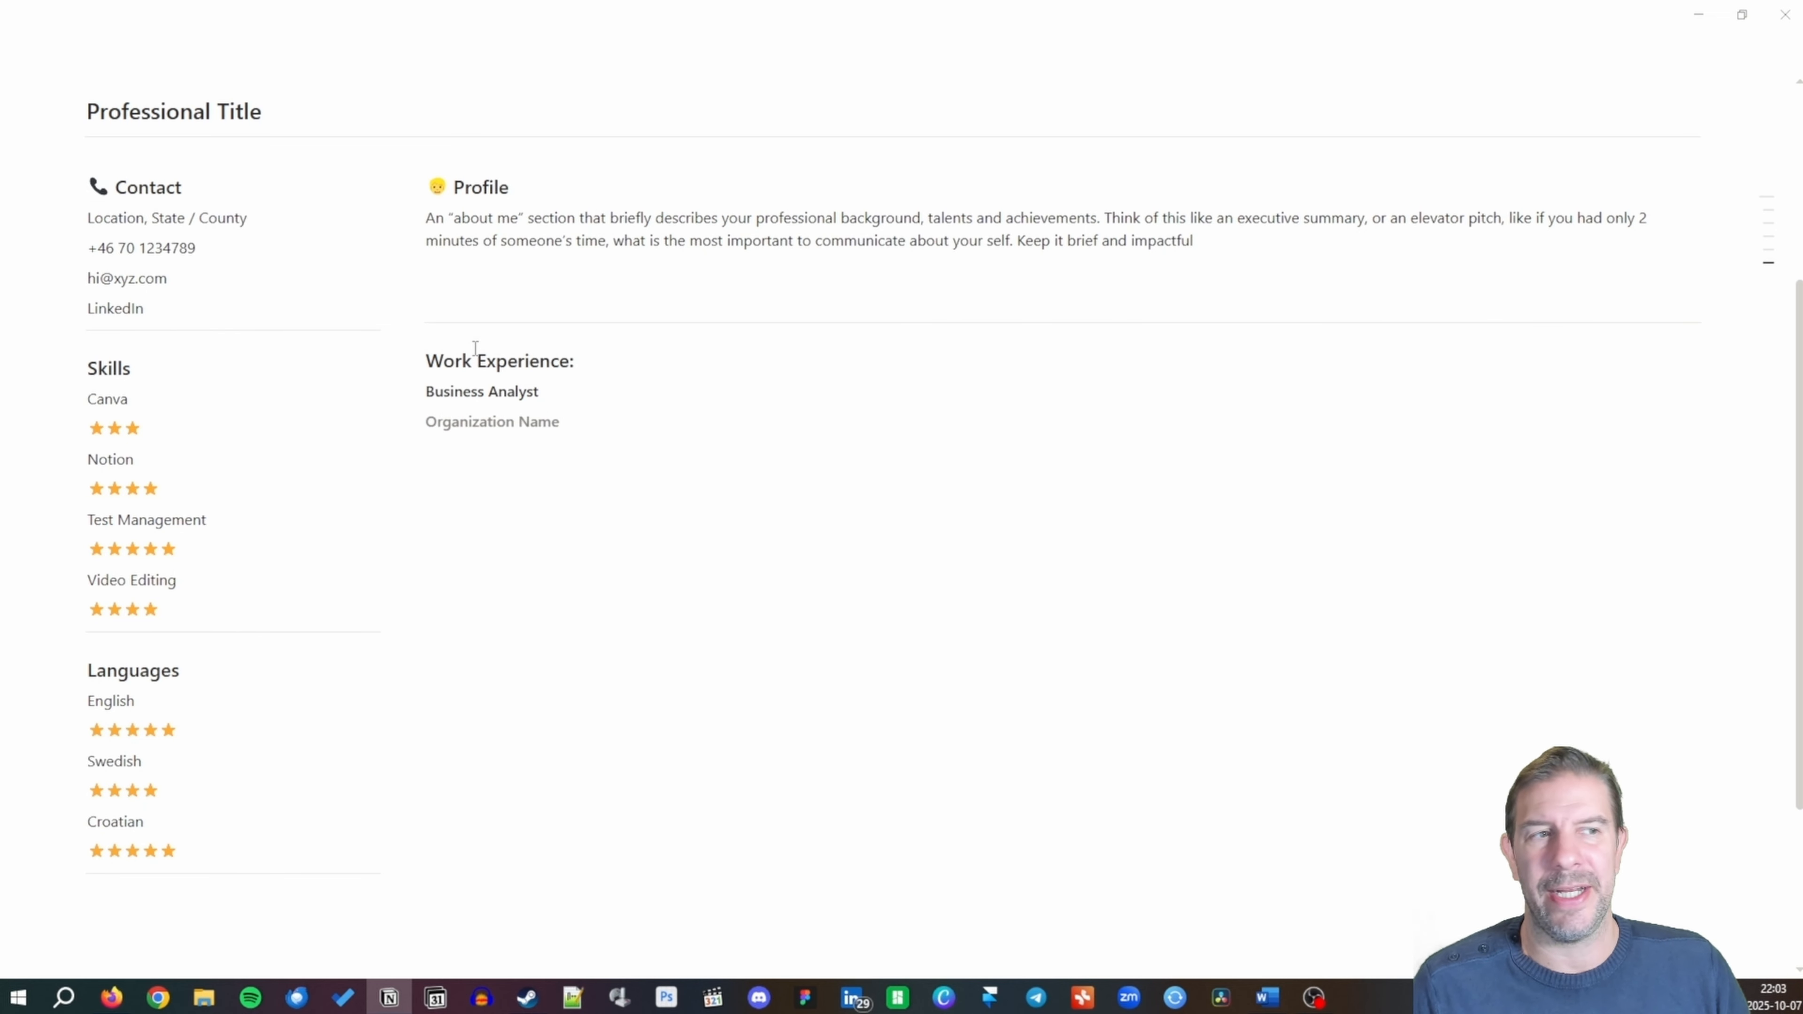
key(Return)
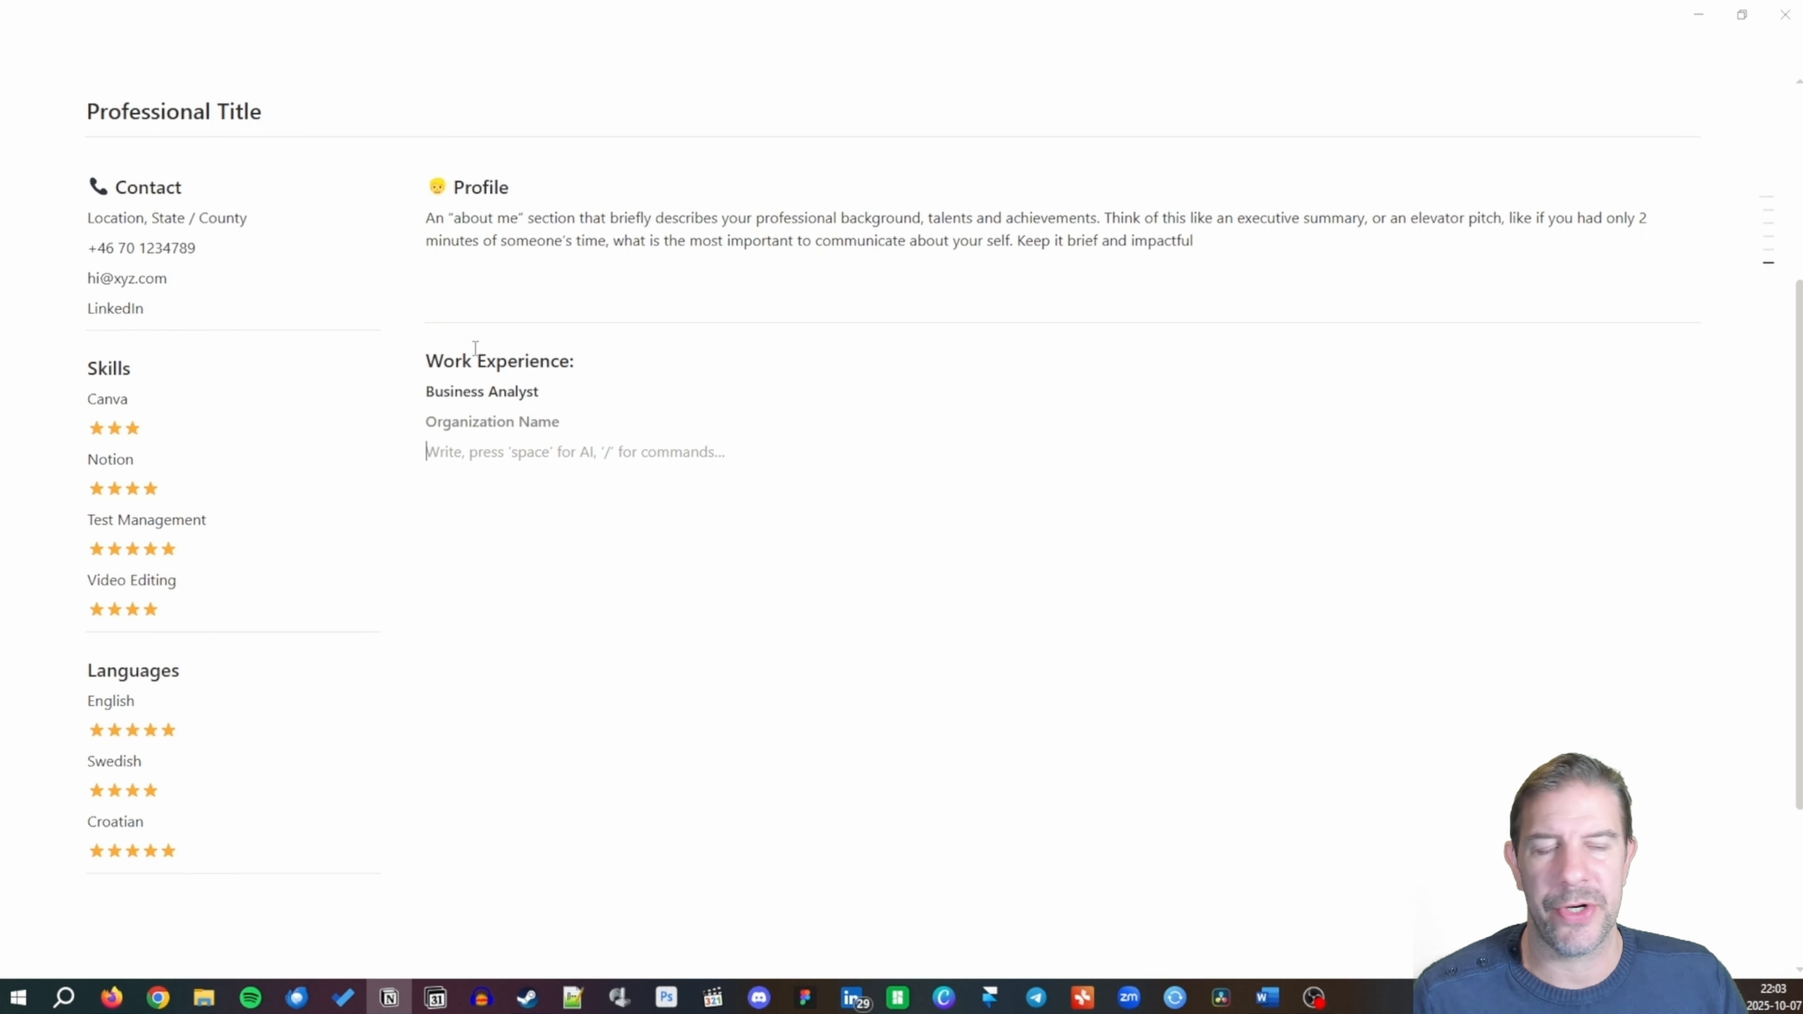
Type the italic date line 'January 2014 - Present'.
text(dd)
key(BackSpace)
key(BackSpace)
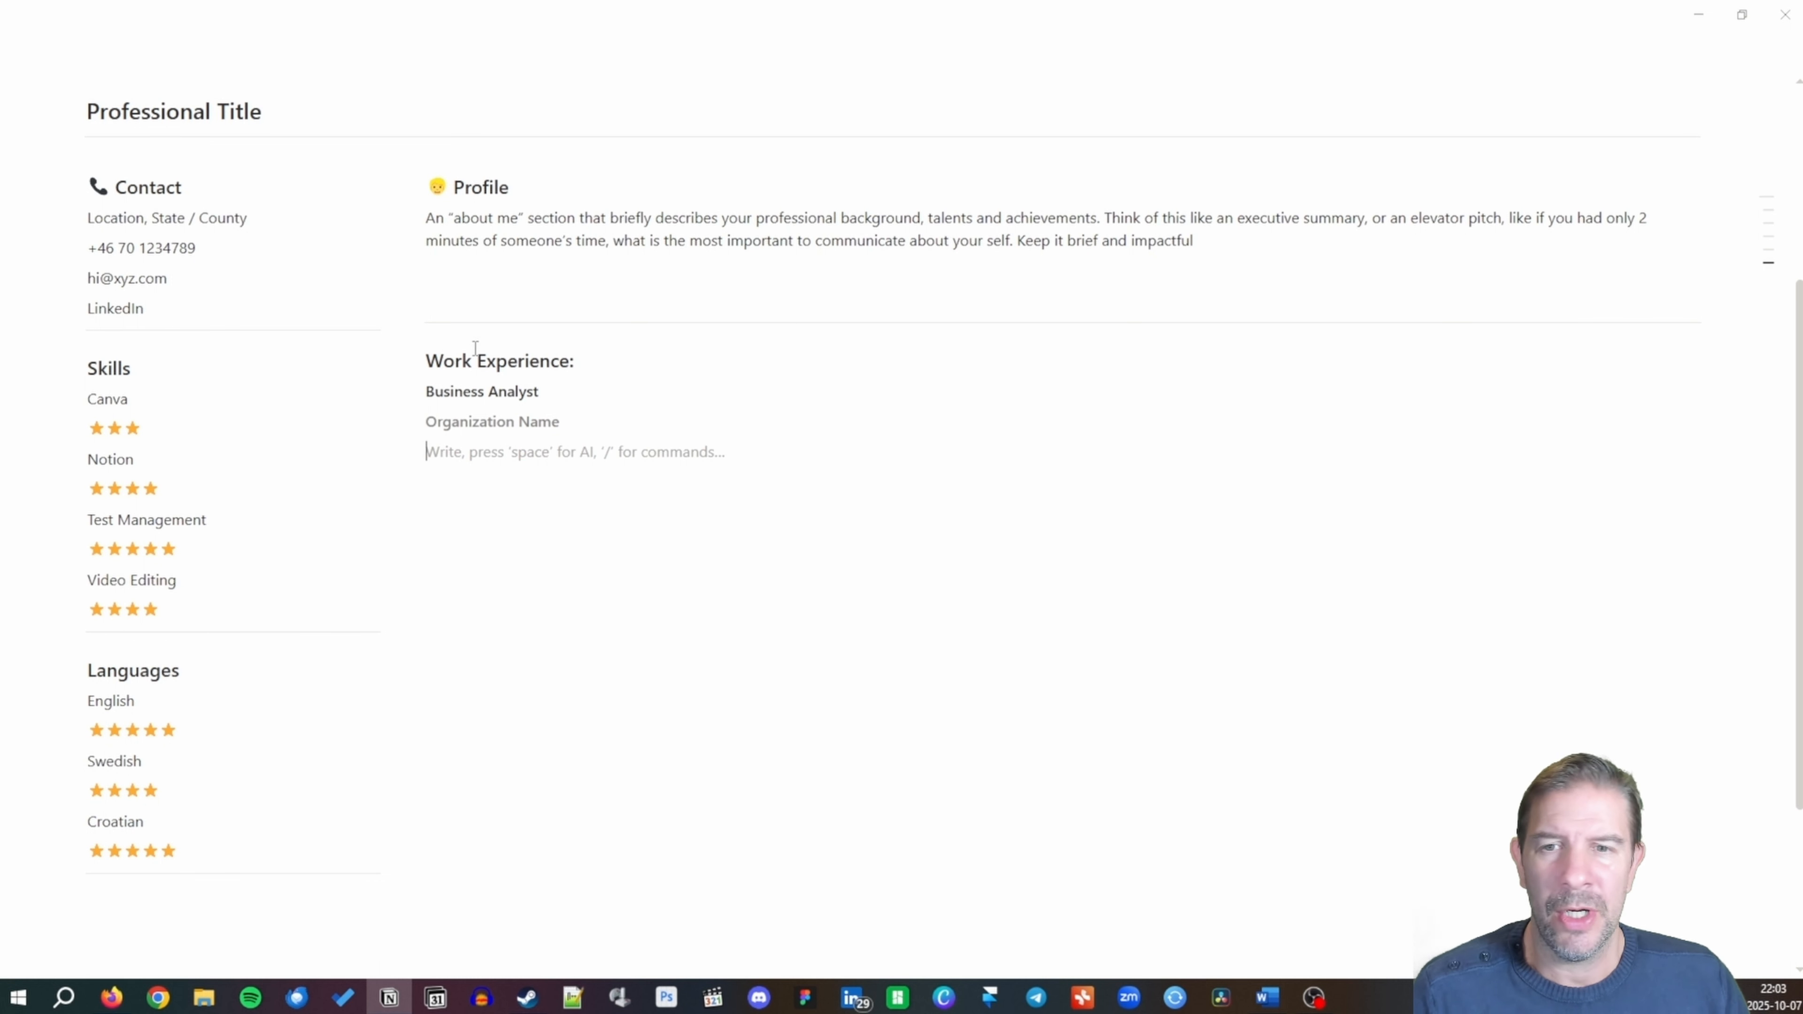
text(J)
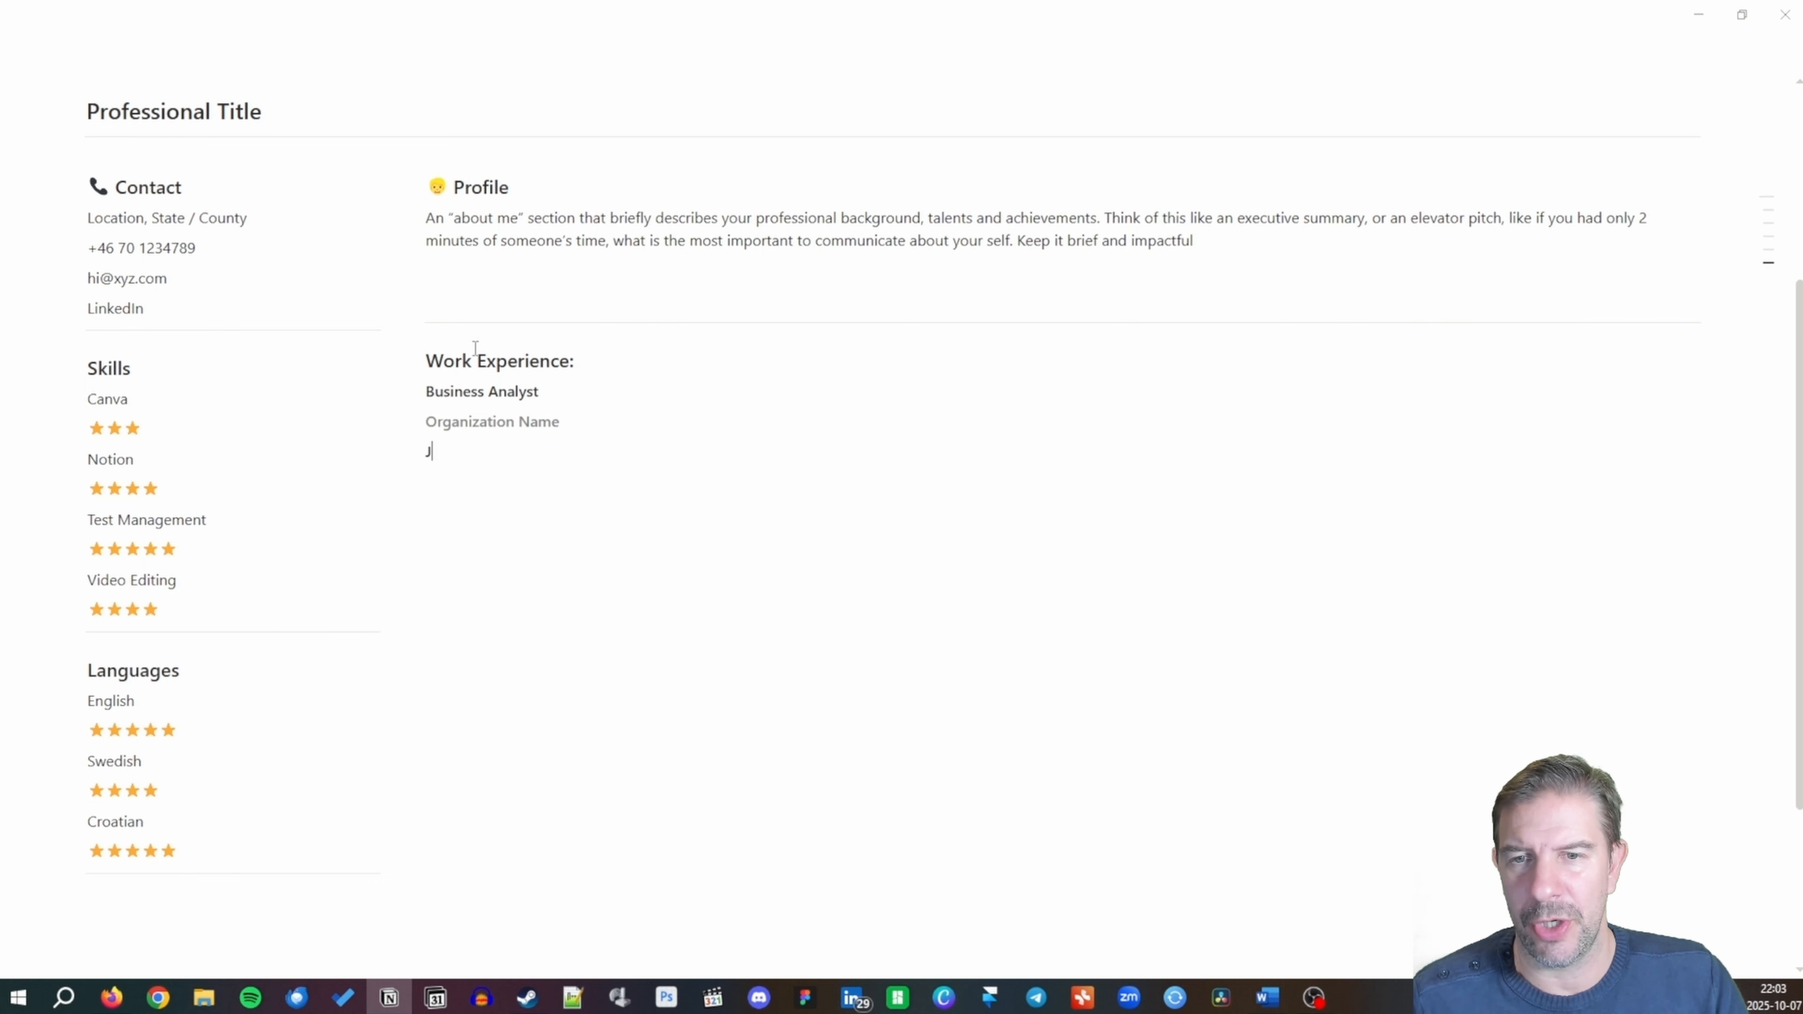
text(d)
key(BackSpace)
key(BackSpace)
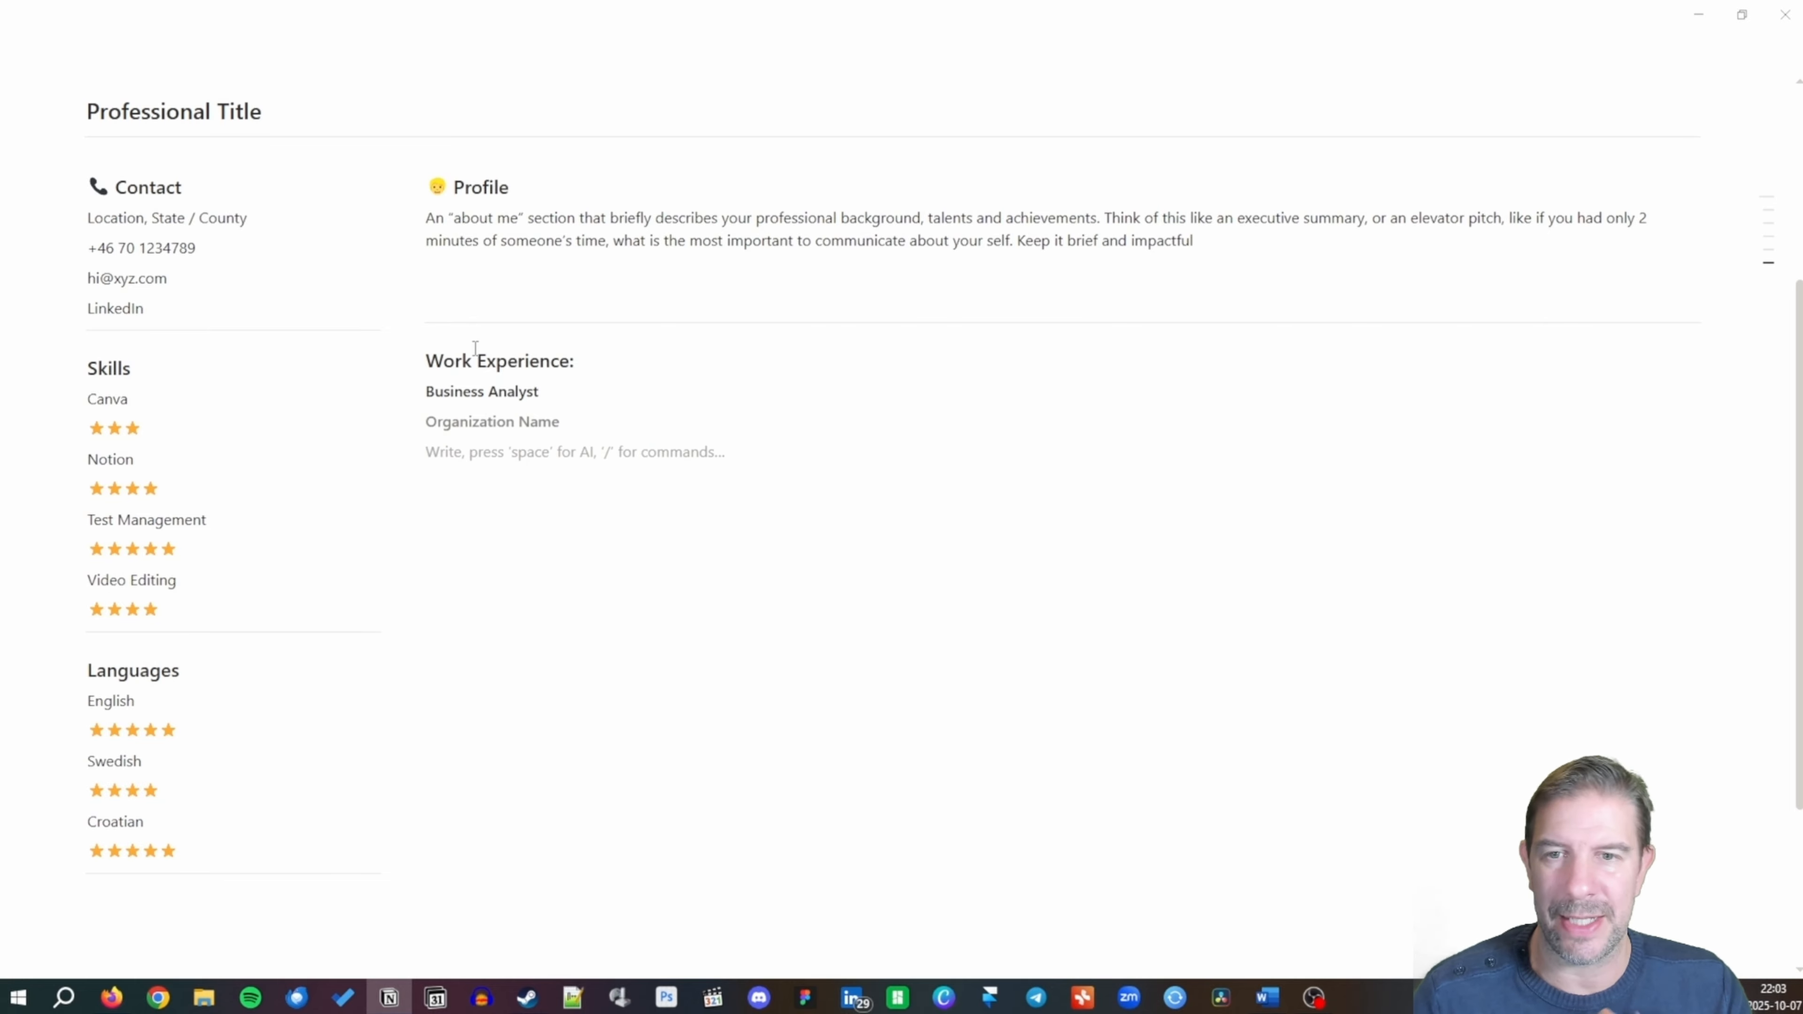
text(Ja)
key(BackSpace)
key(BackSpace)
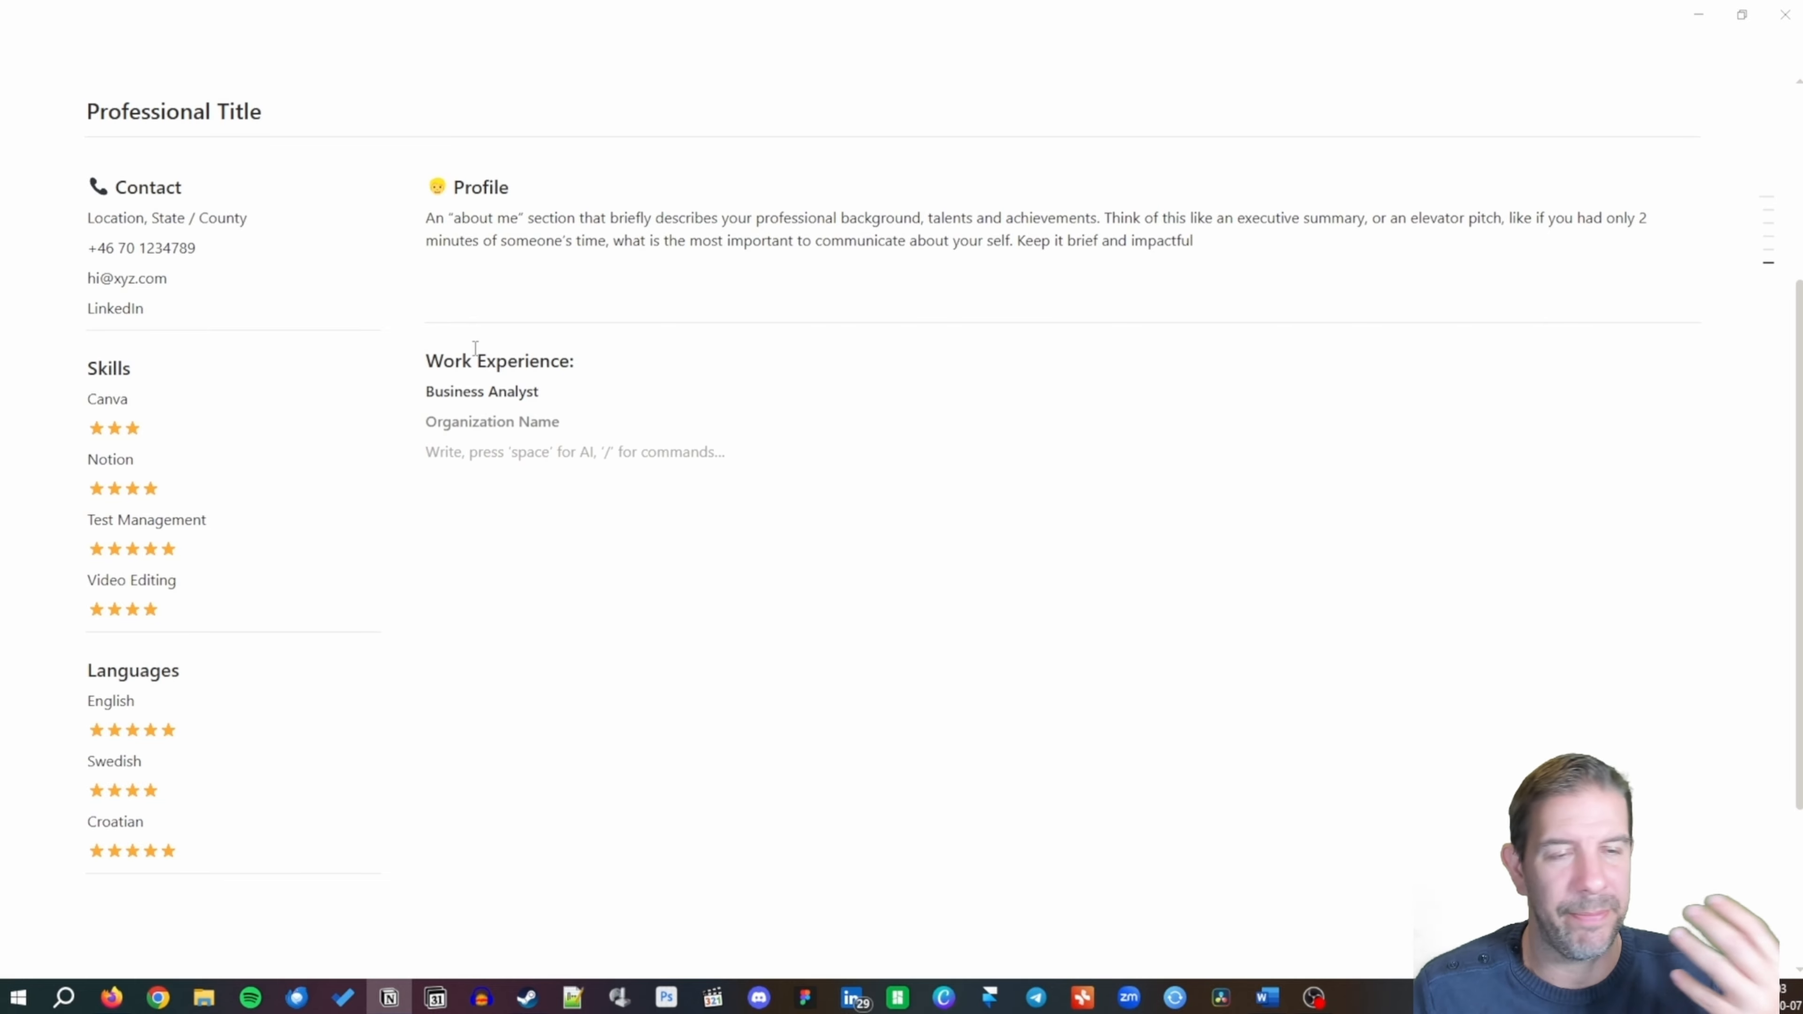
key(ctrl+i)
text(January 201)
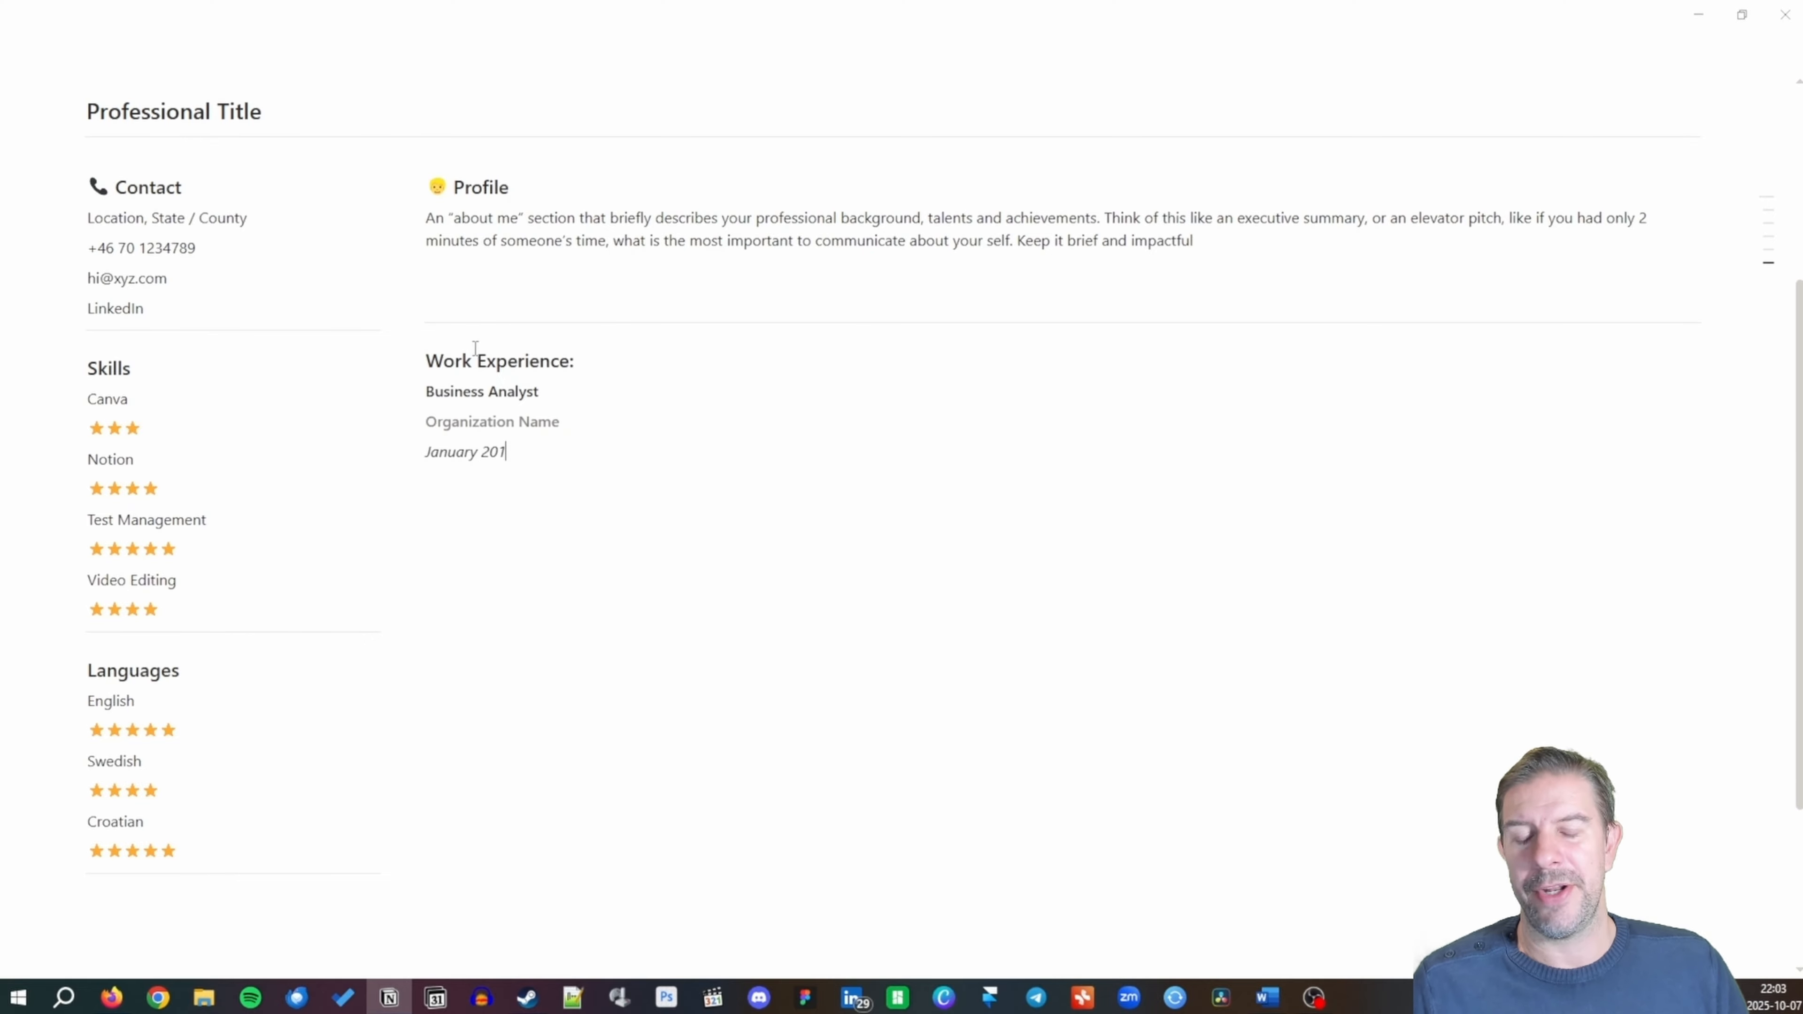
text(4)
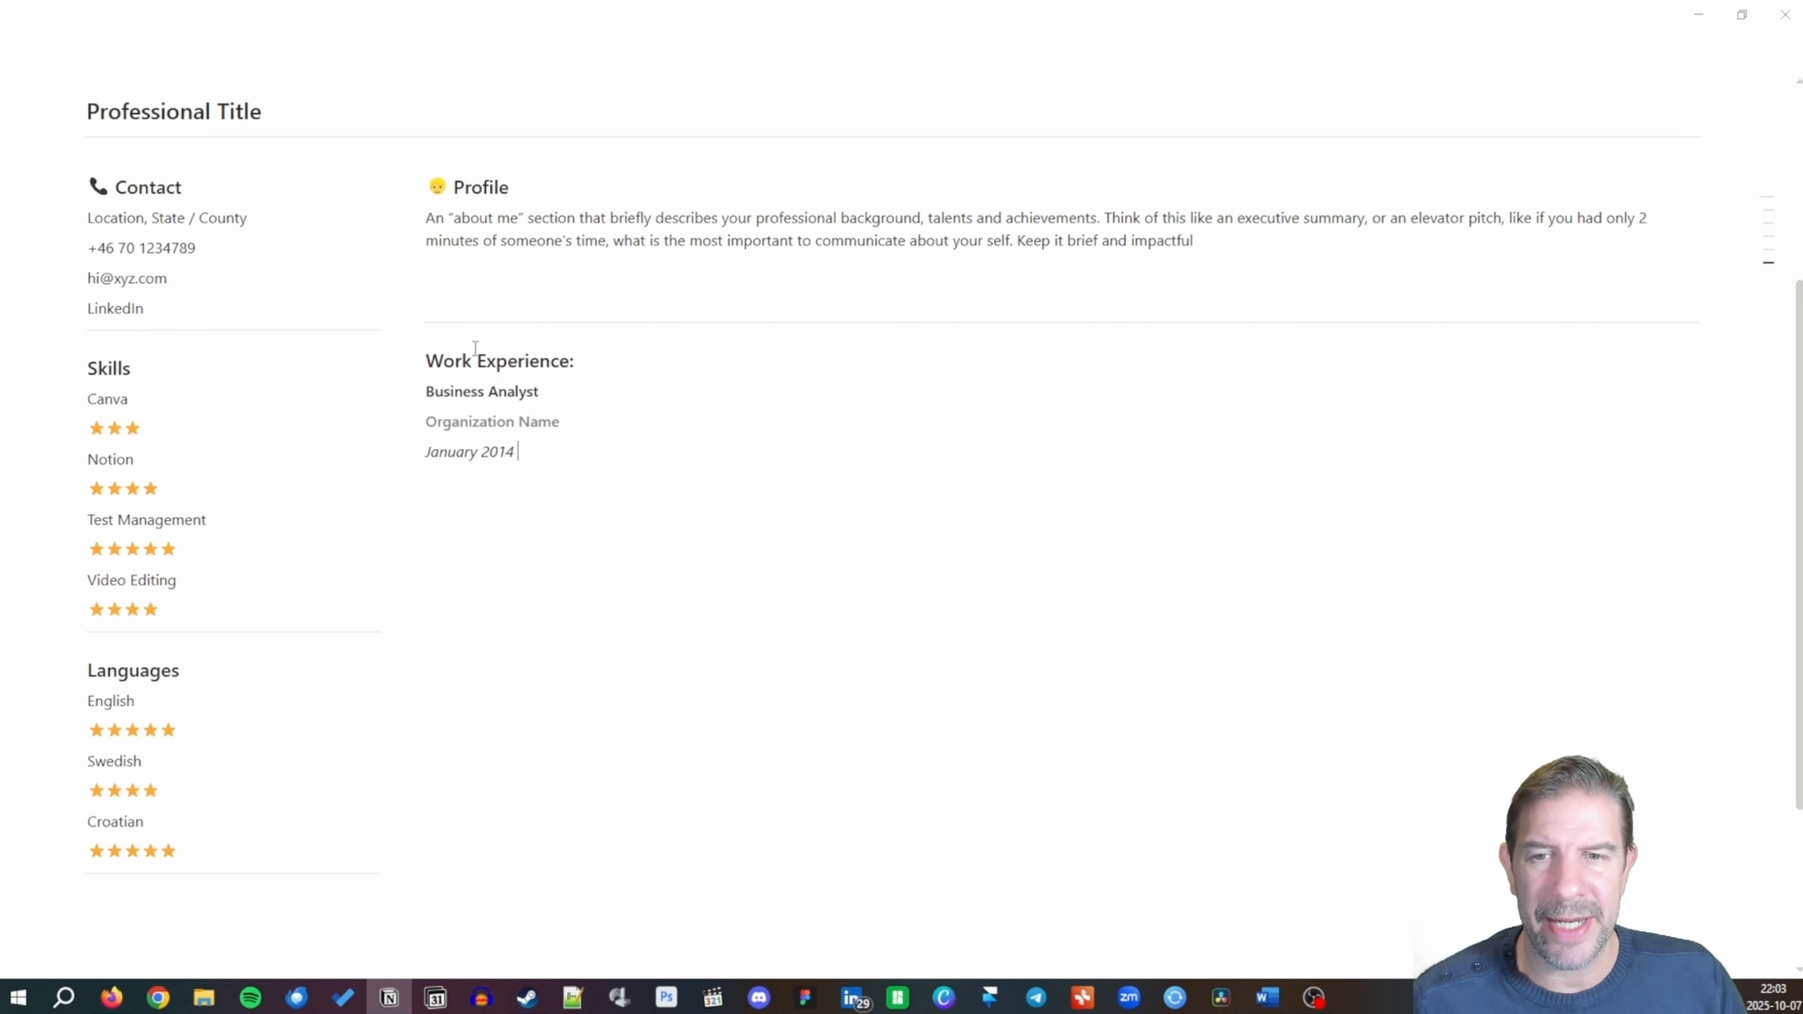
text( - Present)
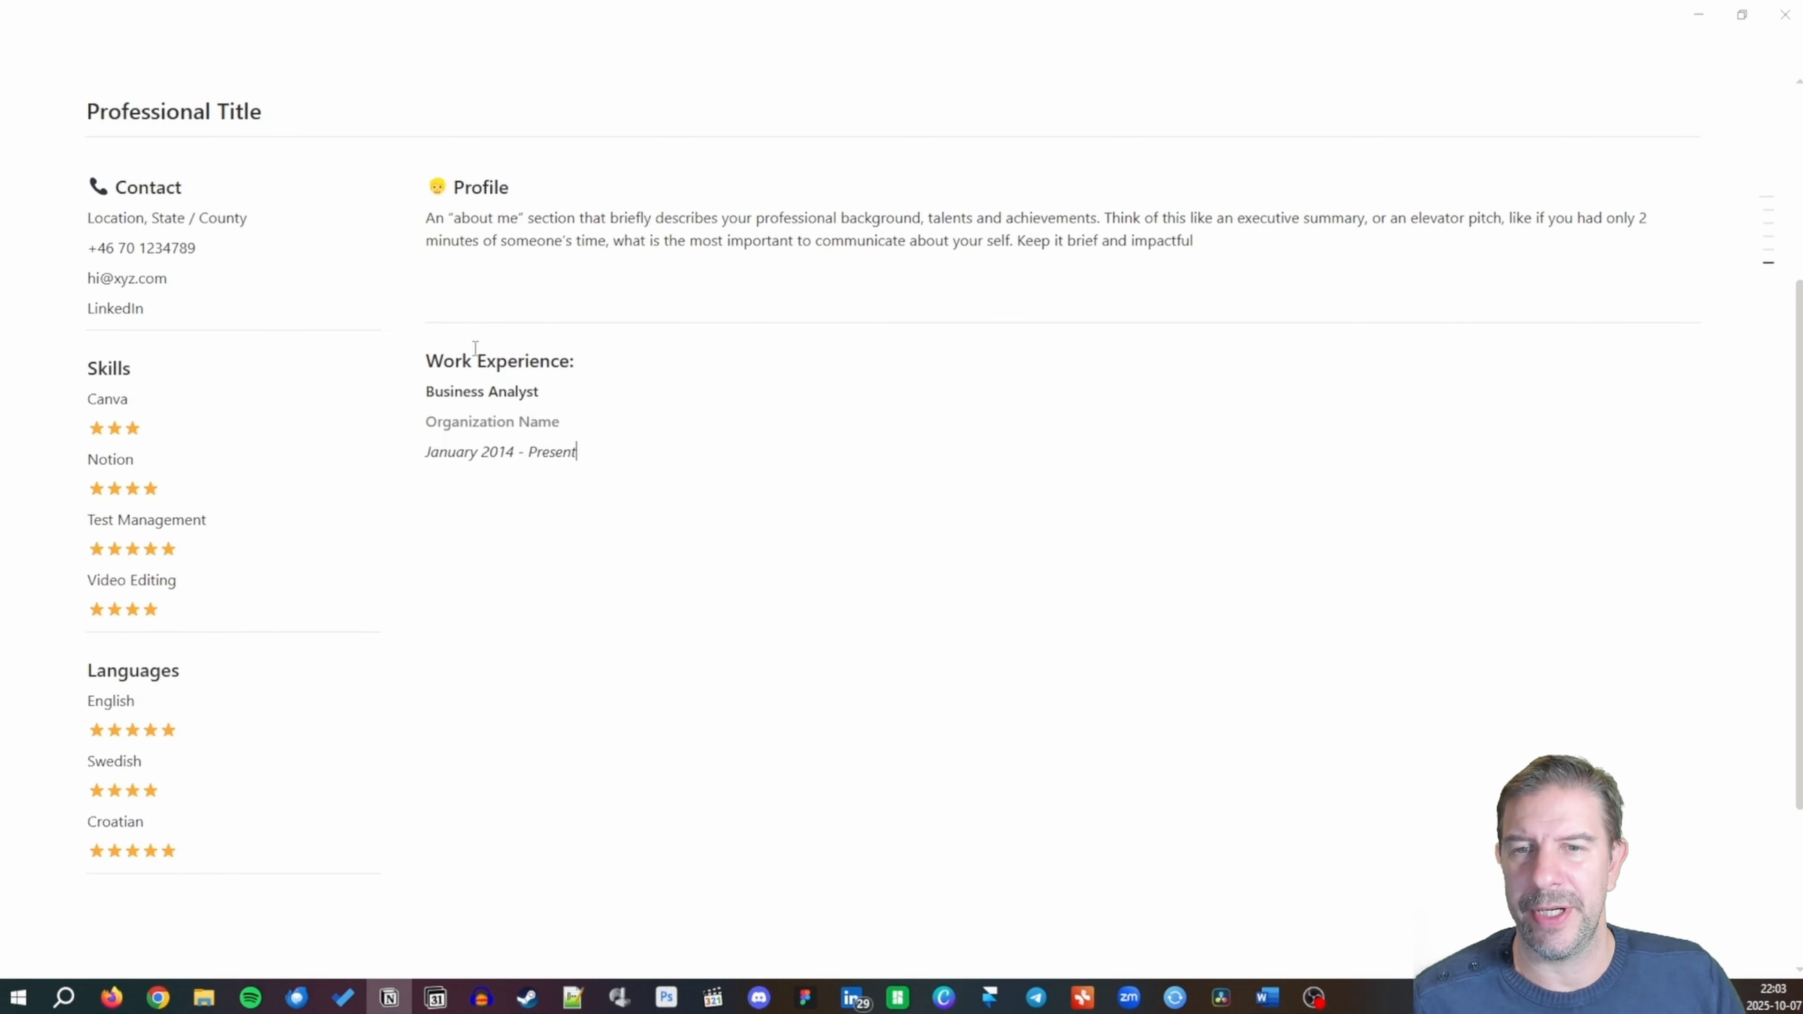
Make the 'January 2014 - Present' line gray and start a new line below it.
key(shift+Home)
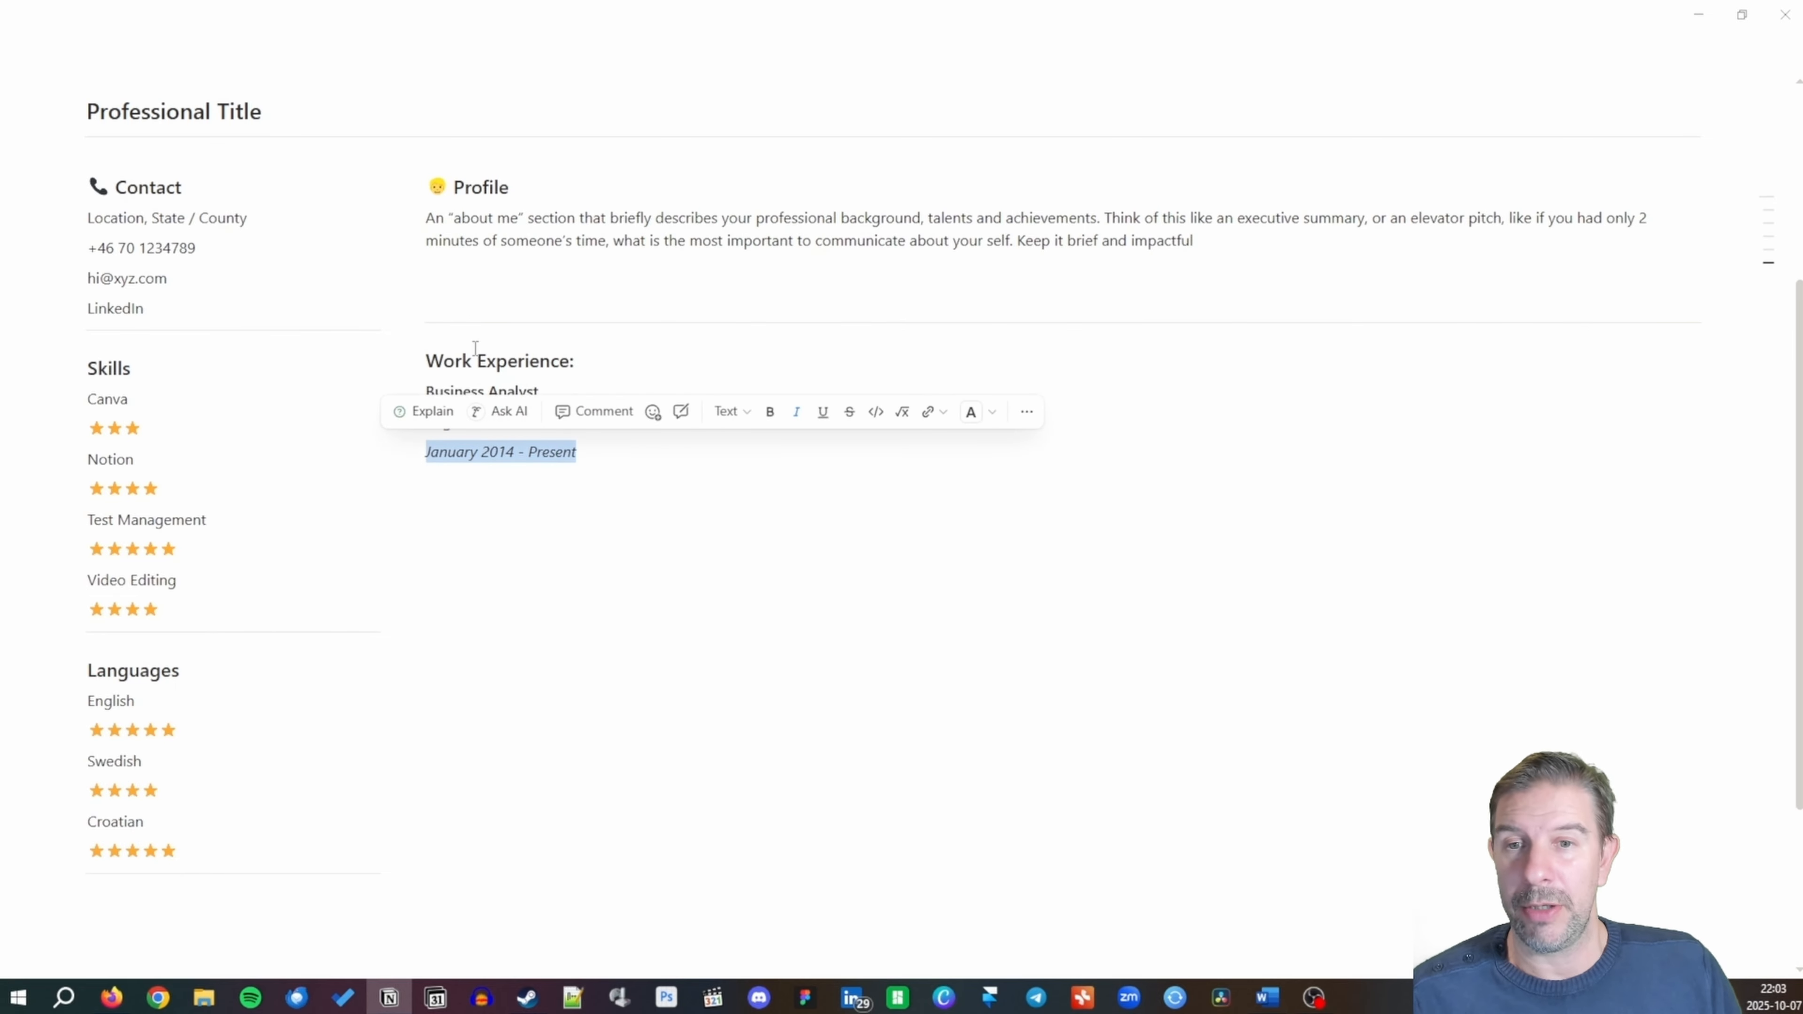
click(994, 413)
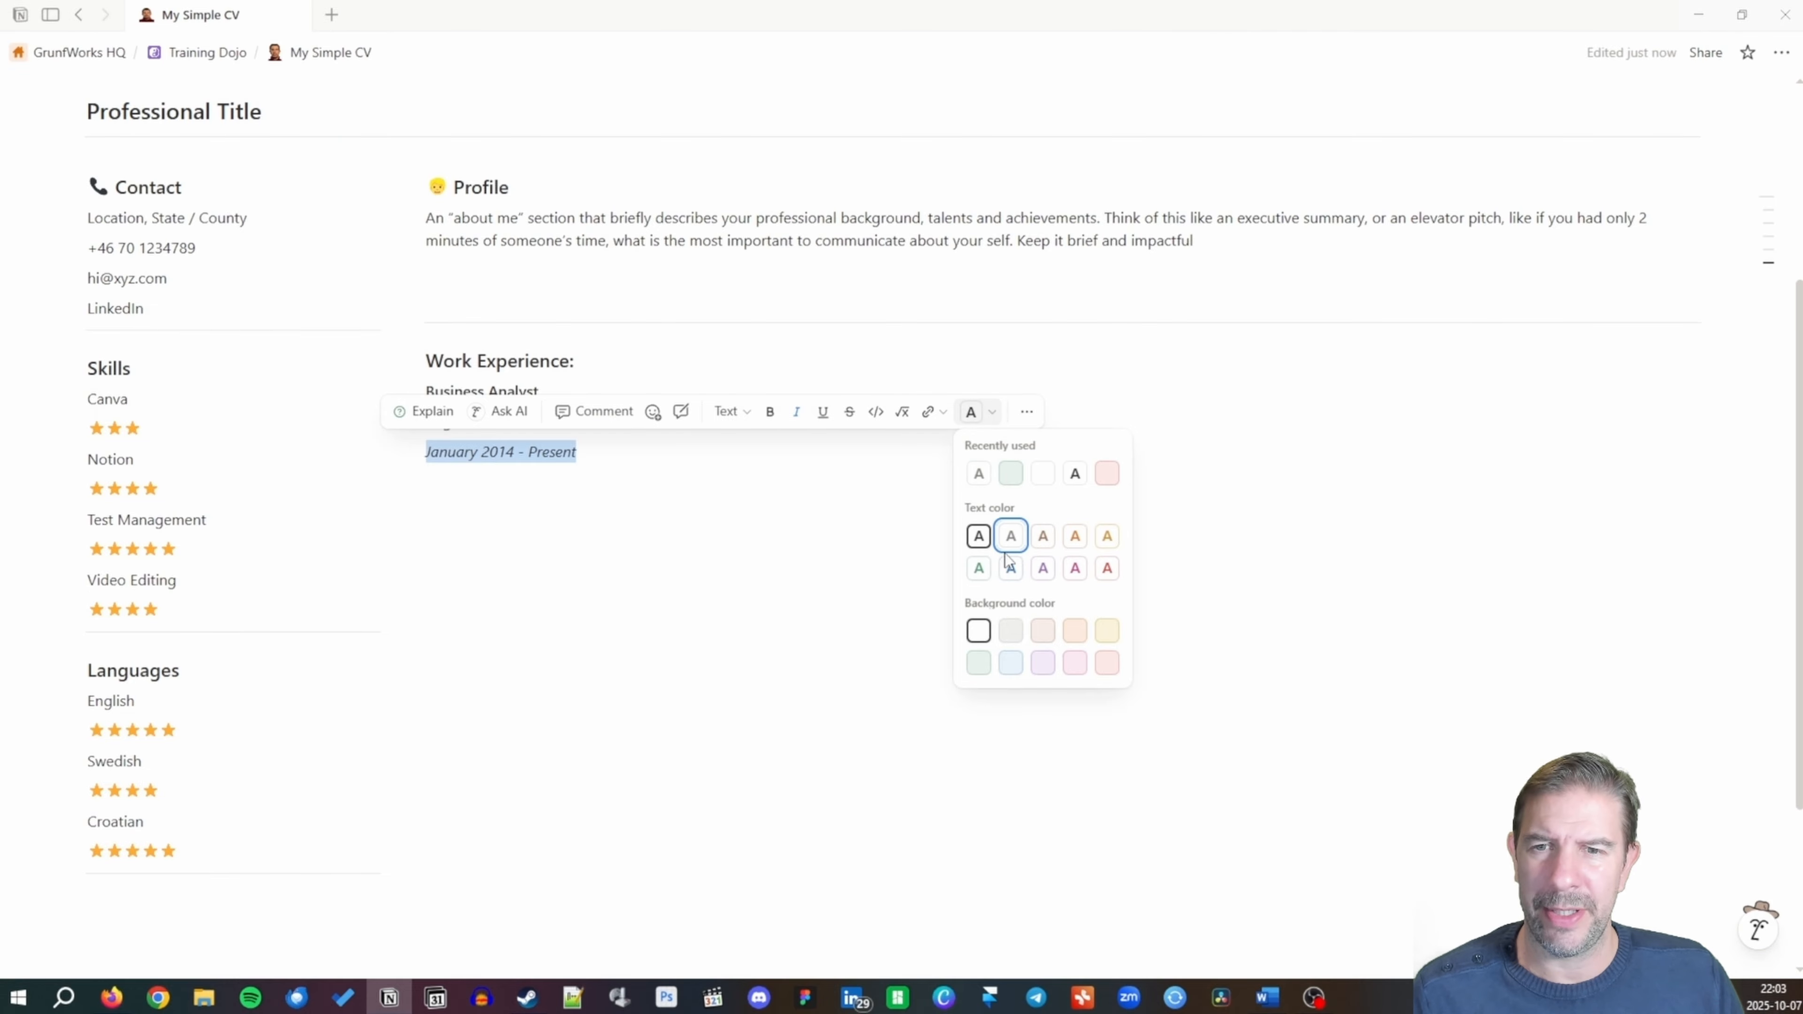
click(1011, 536)
click(611, 455)
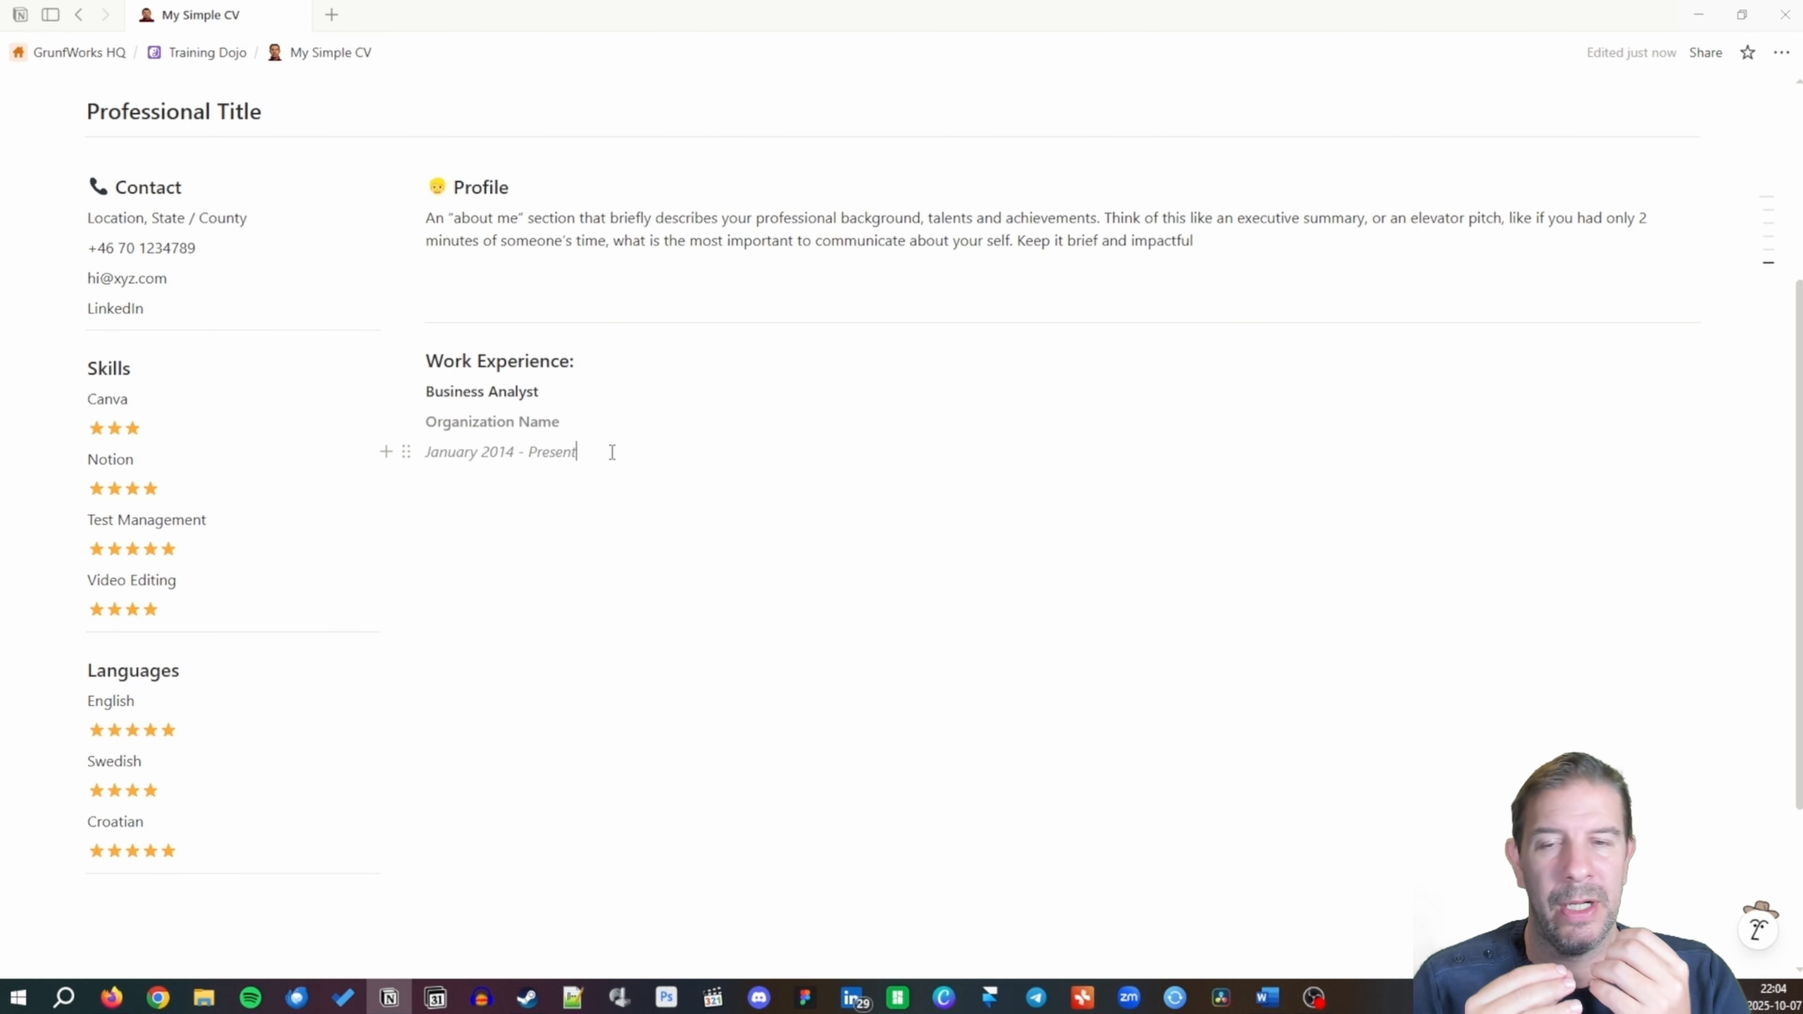
key(Return)
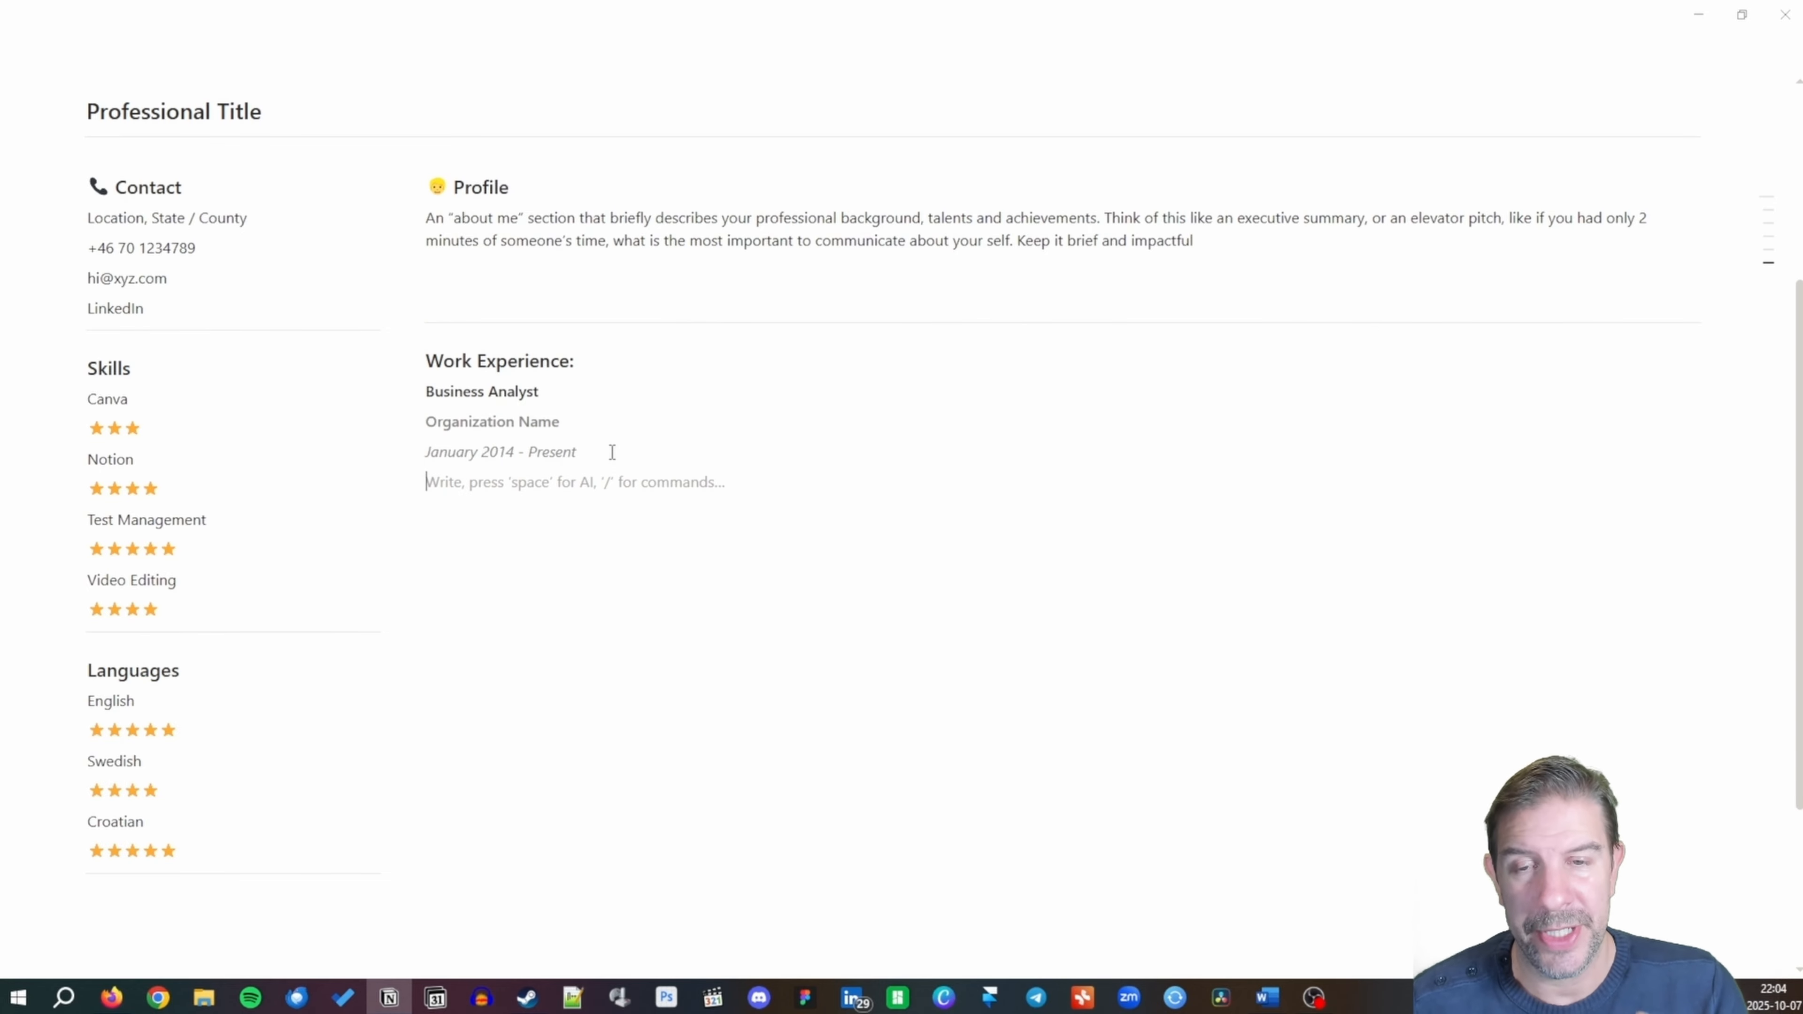
Write the first bullet 'Customize the work experience, highlighting relevant bits to the job ad'.
text(-)
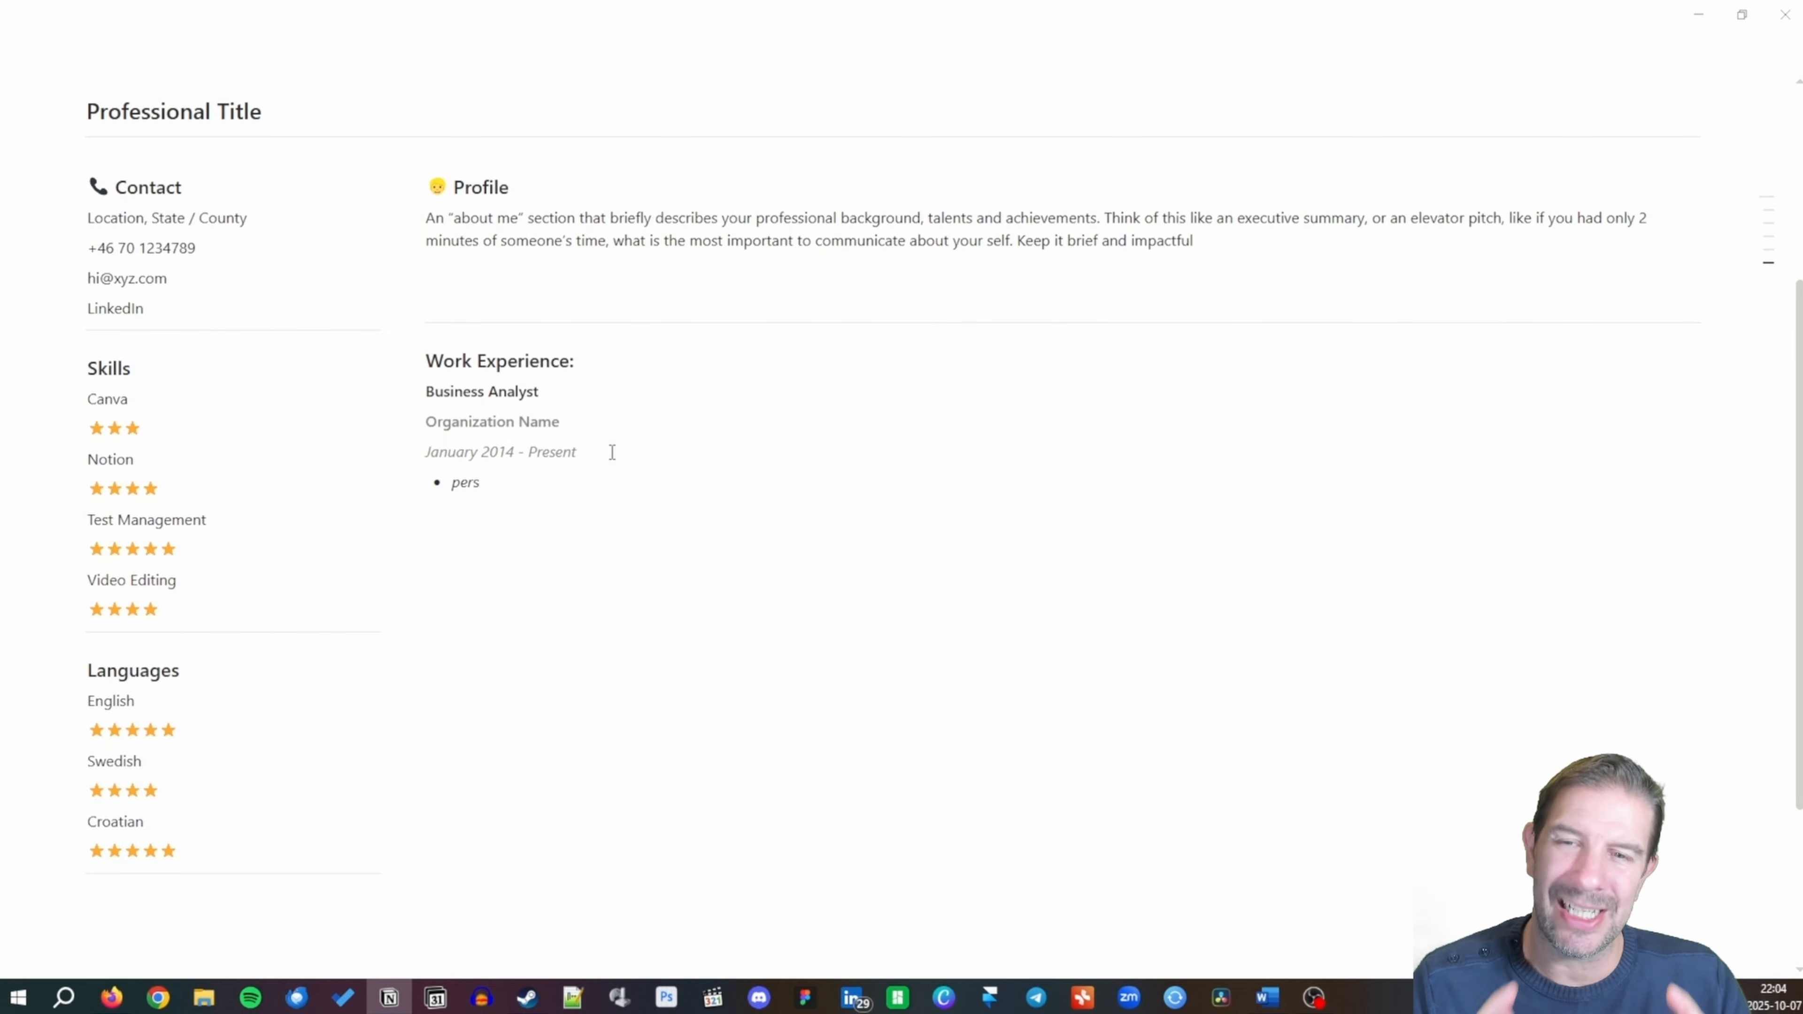
key(ctrl+a)
text(s)
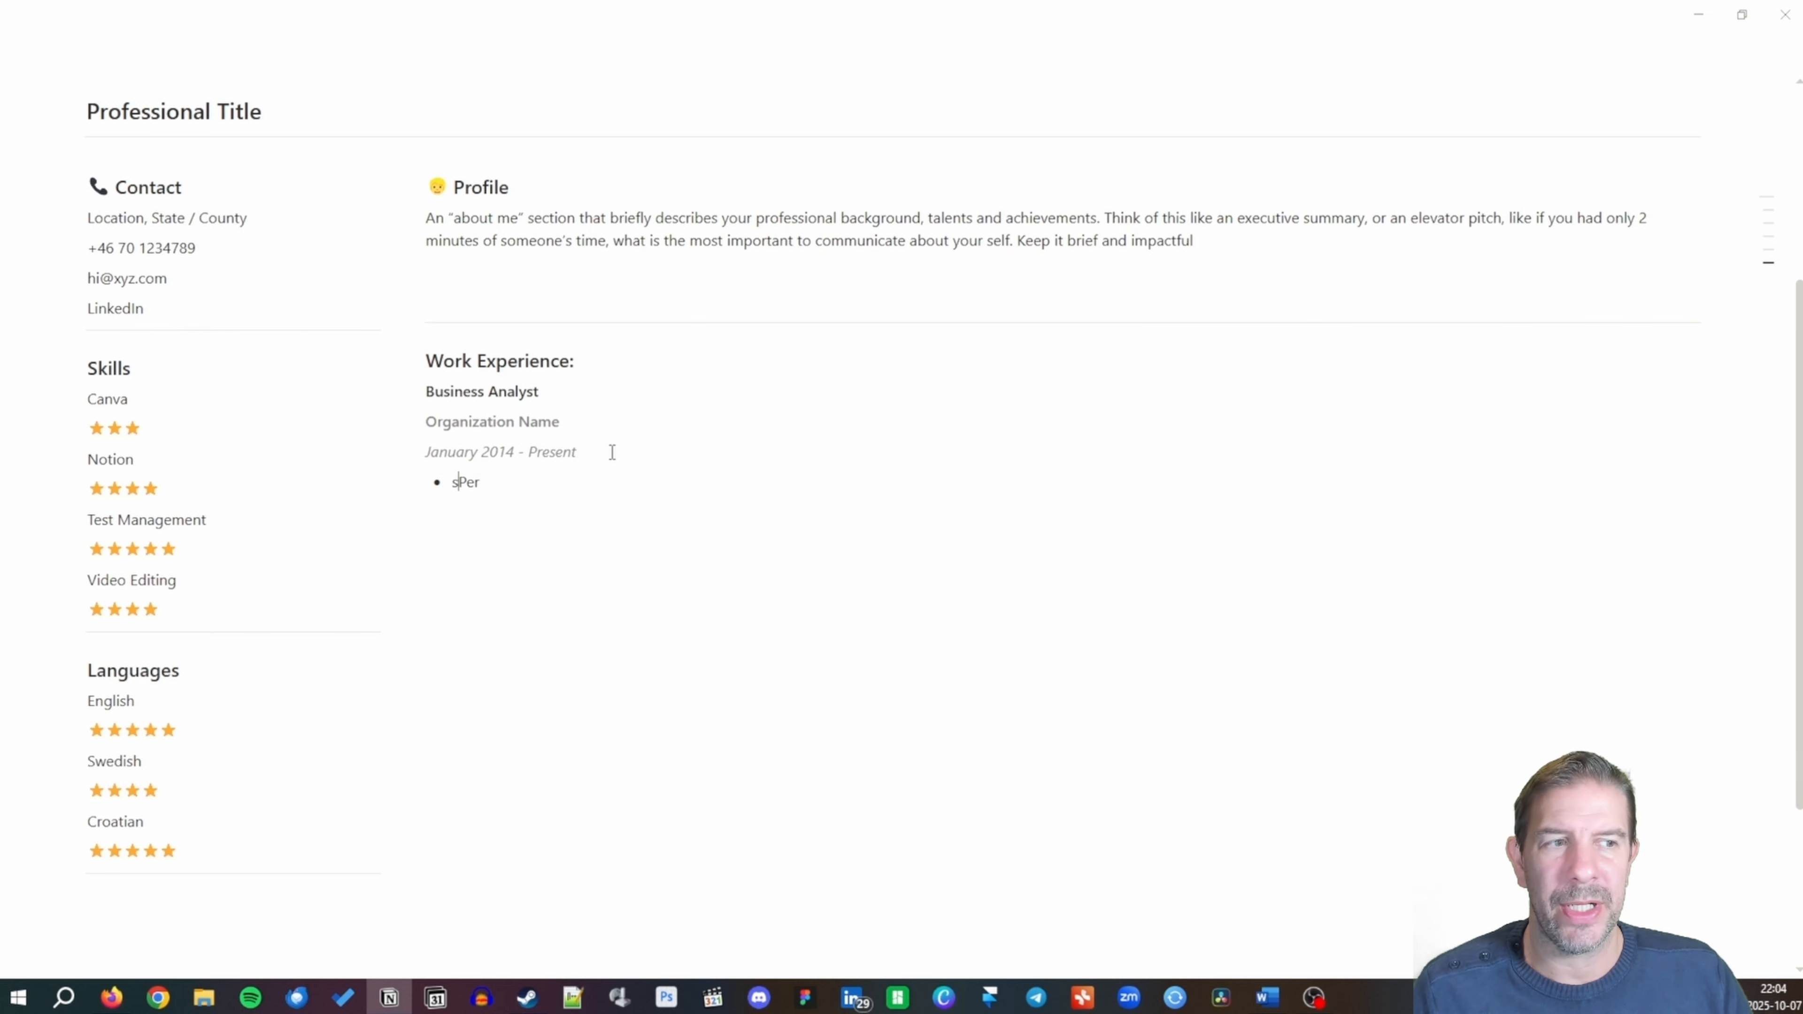
key(shift+Home)
key(BackSpace)
key(shift+End)
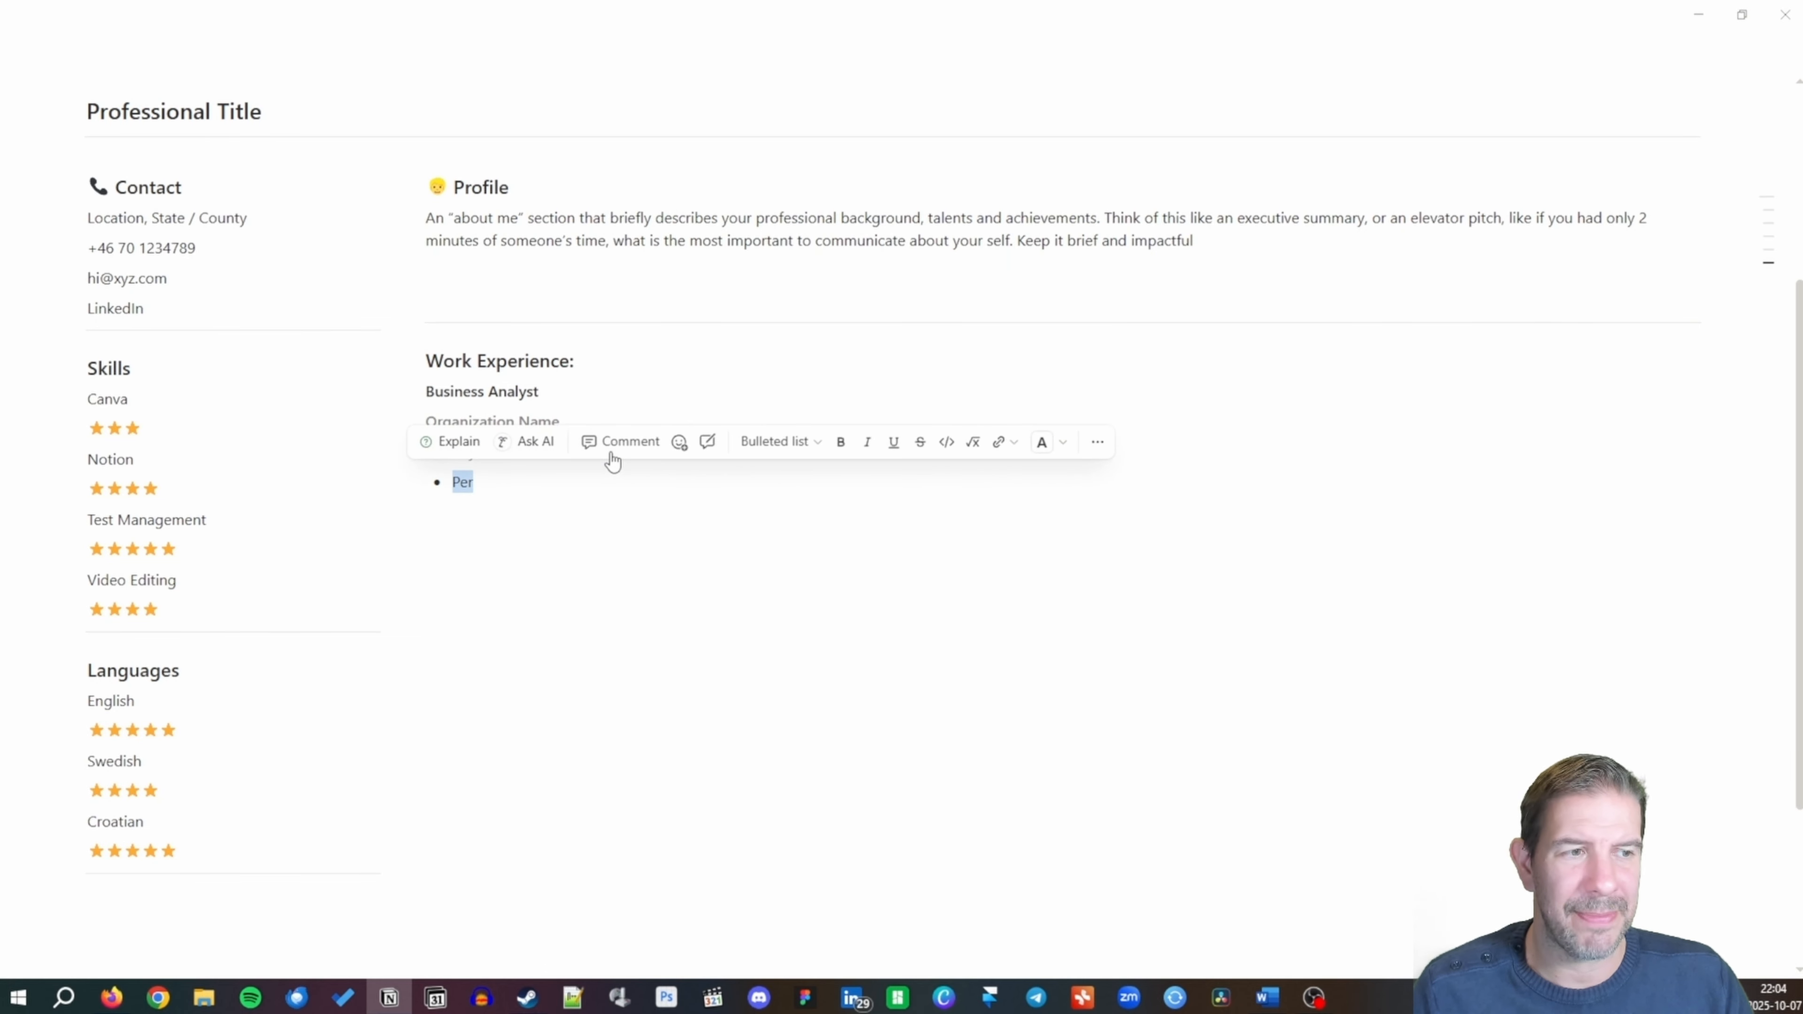
text(Customize the )
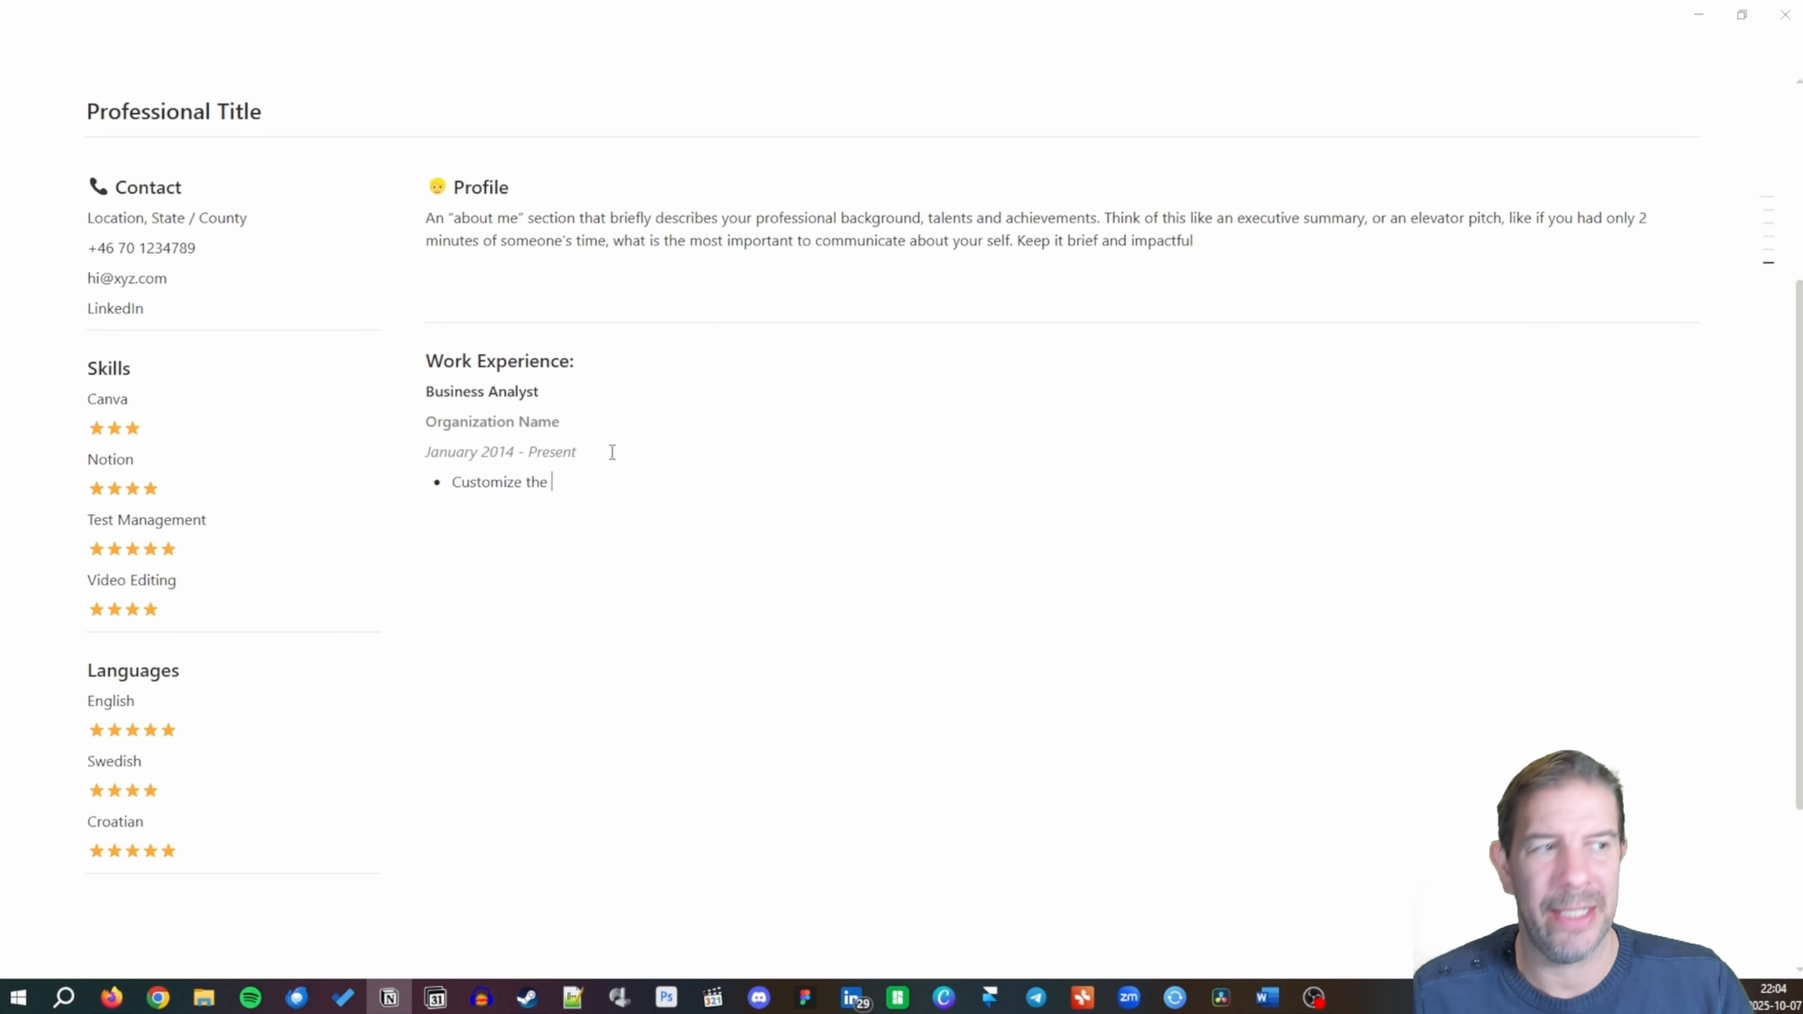
text(work expe)
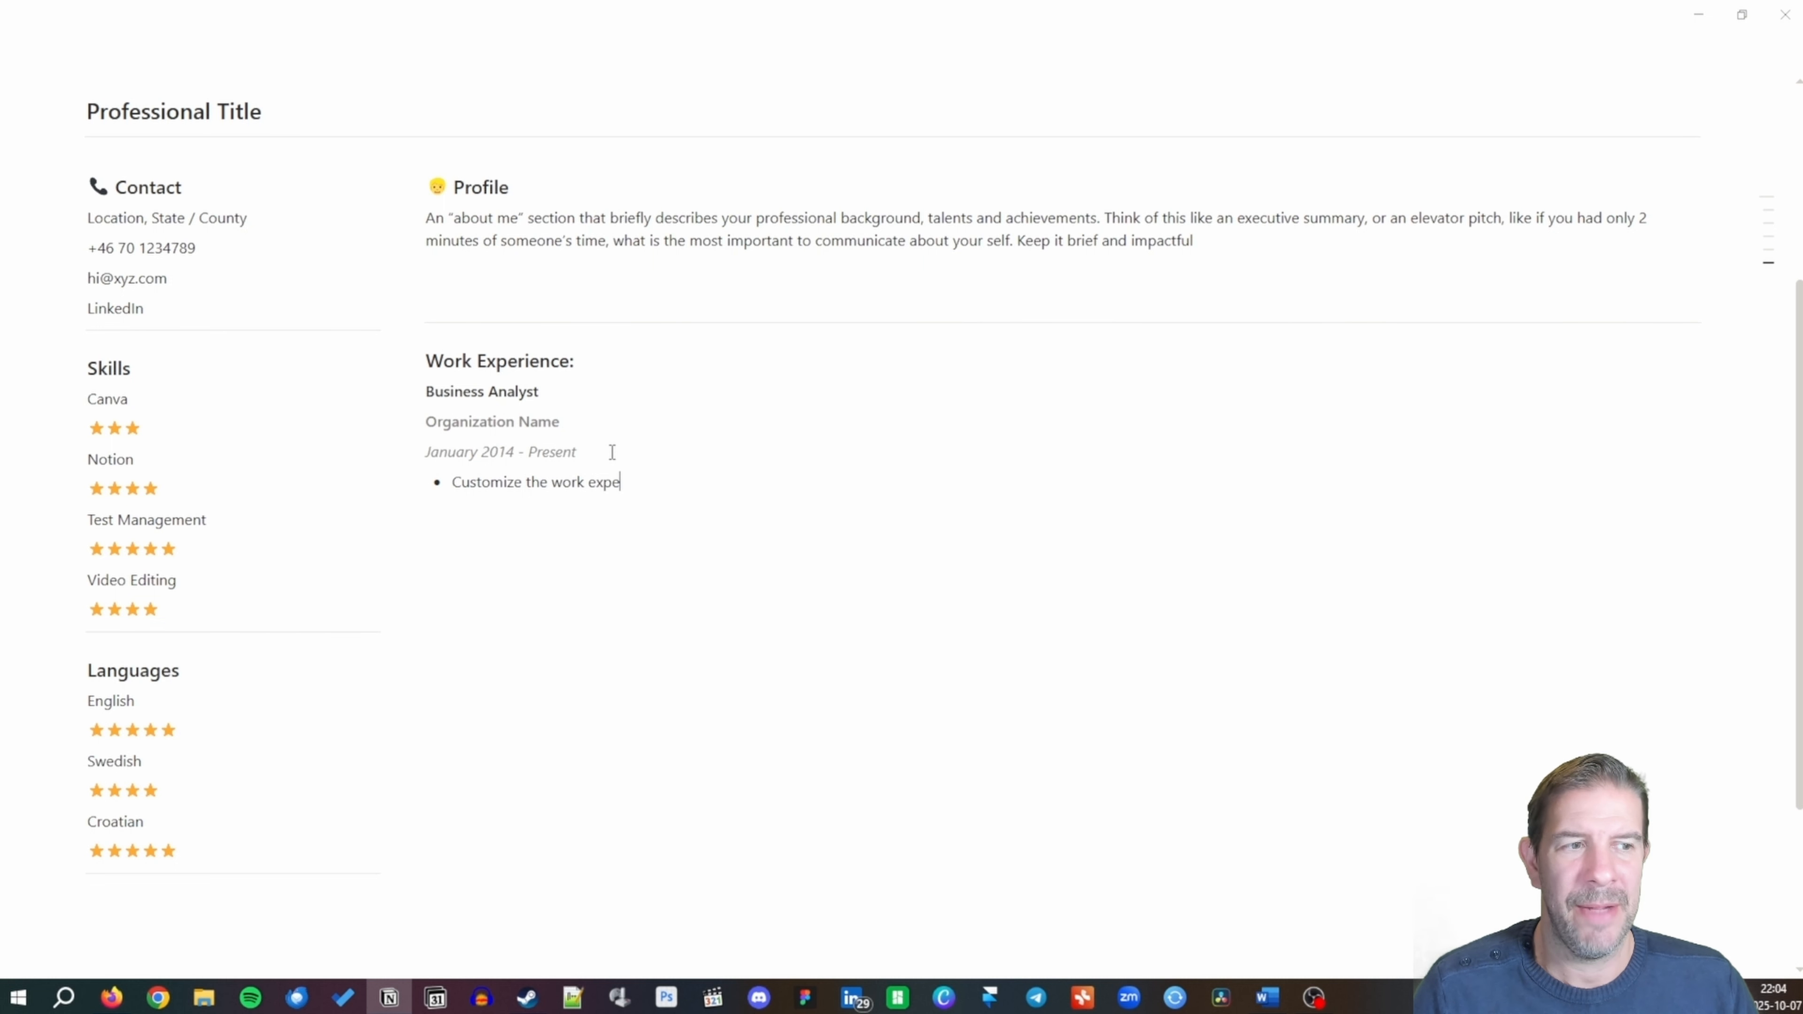
text(rience, )
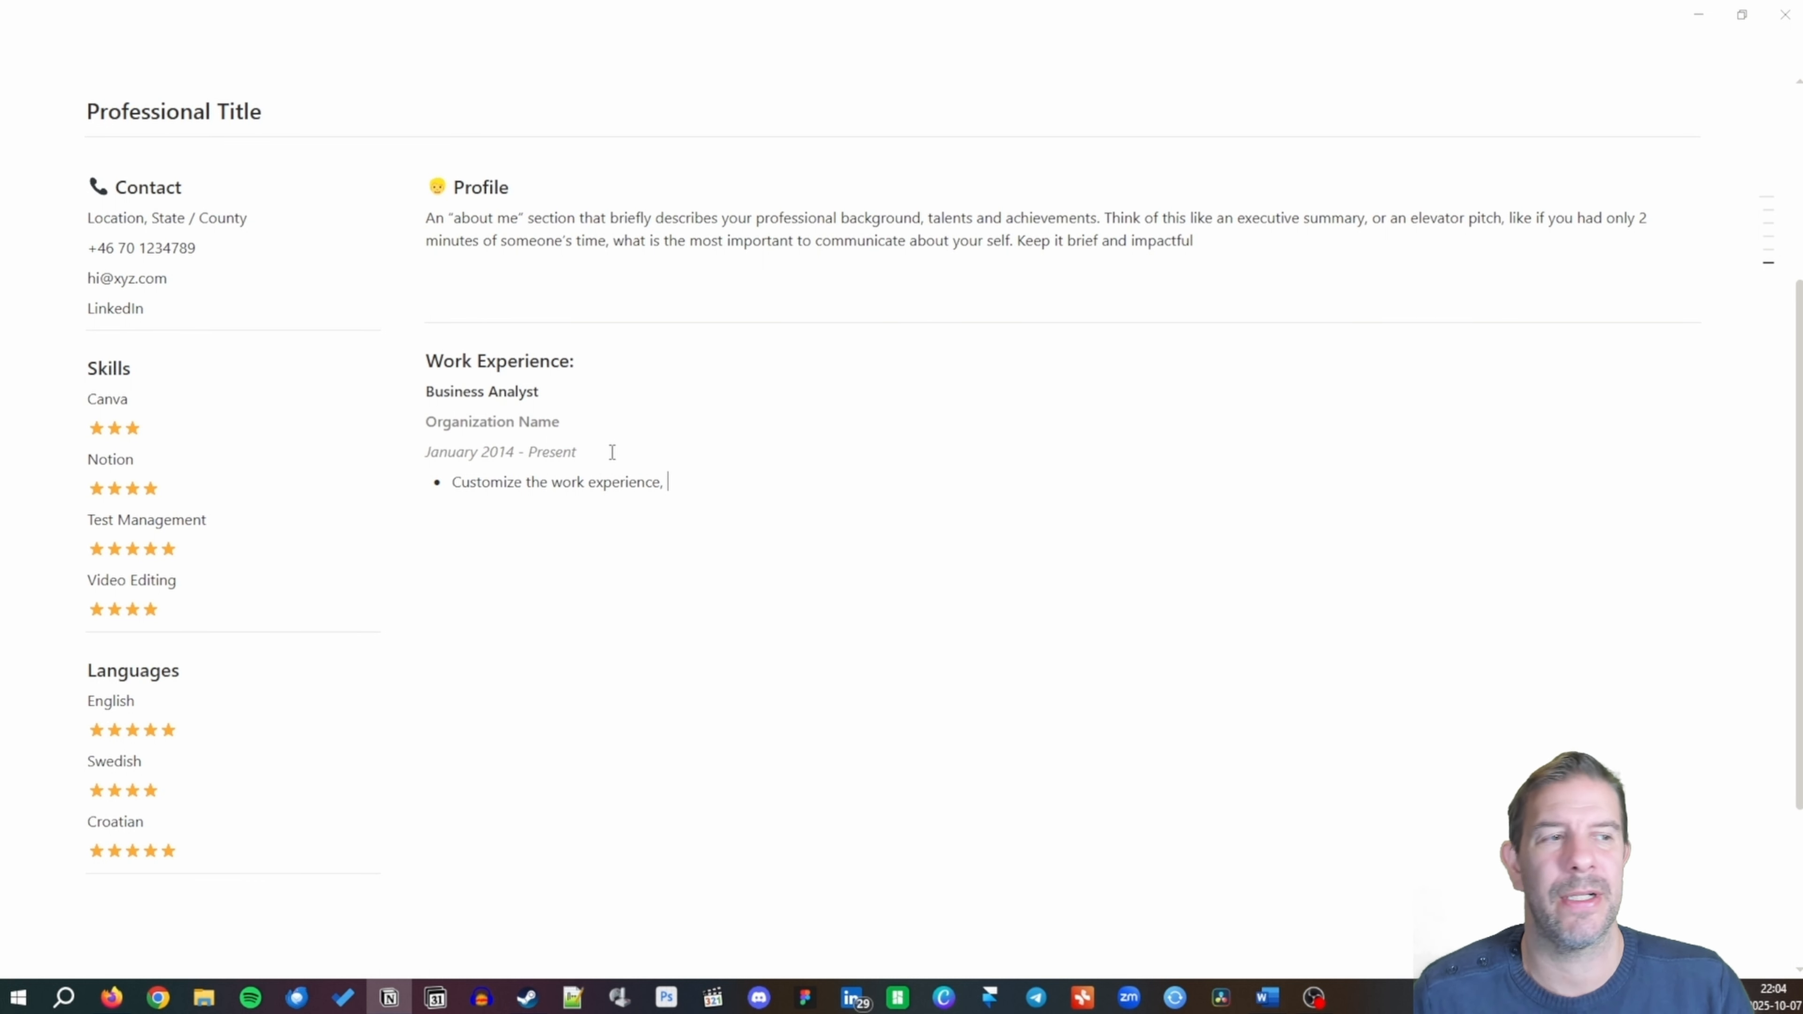
text(highlighting)
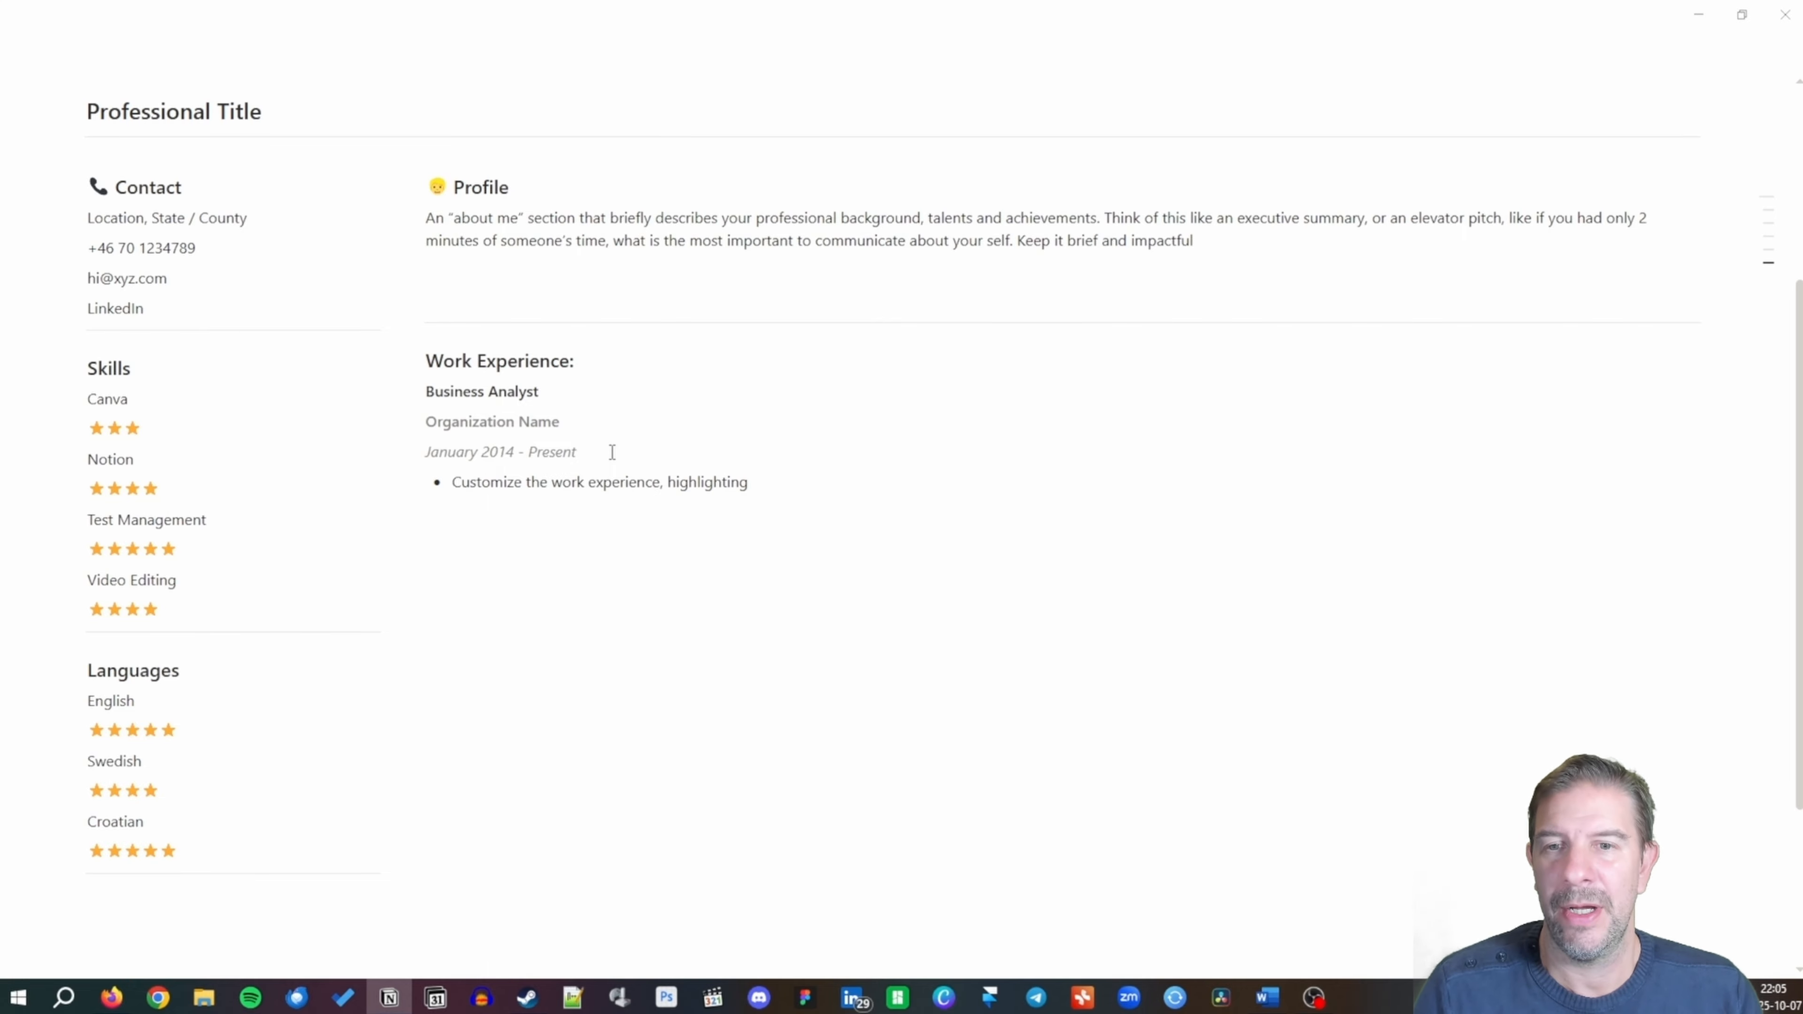
text(impo)
key(BackSpace)
key(BackSpace)
key(BackSpace)
key(BackSpace)
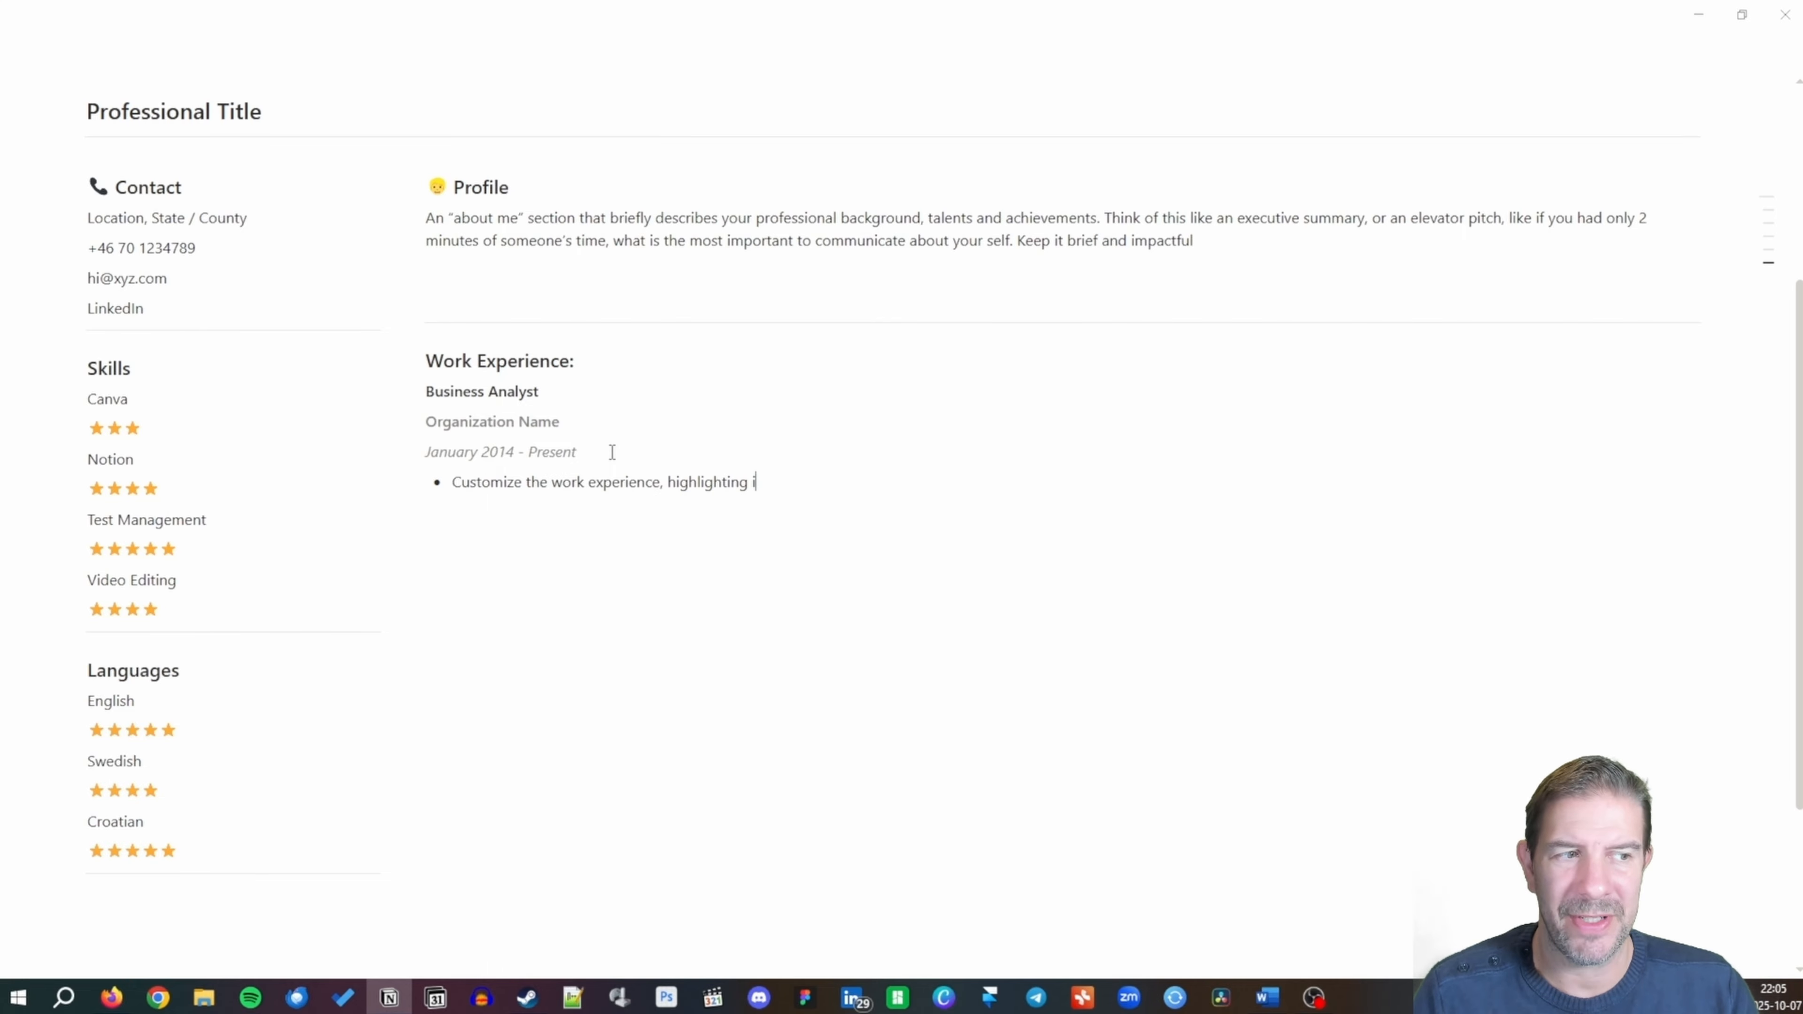
text(relevant bits to the job ad)
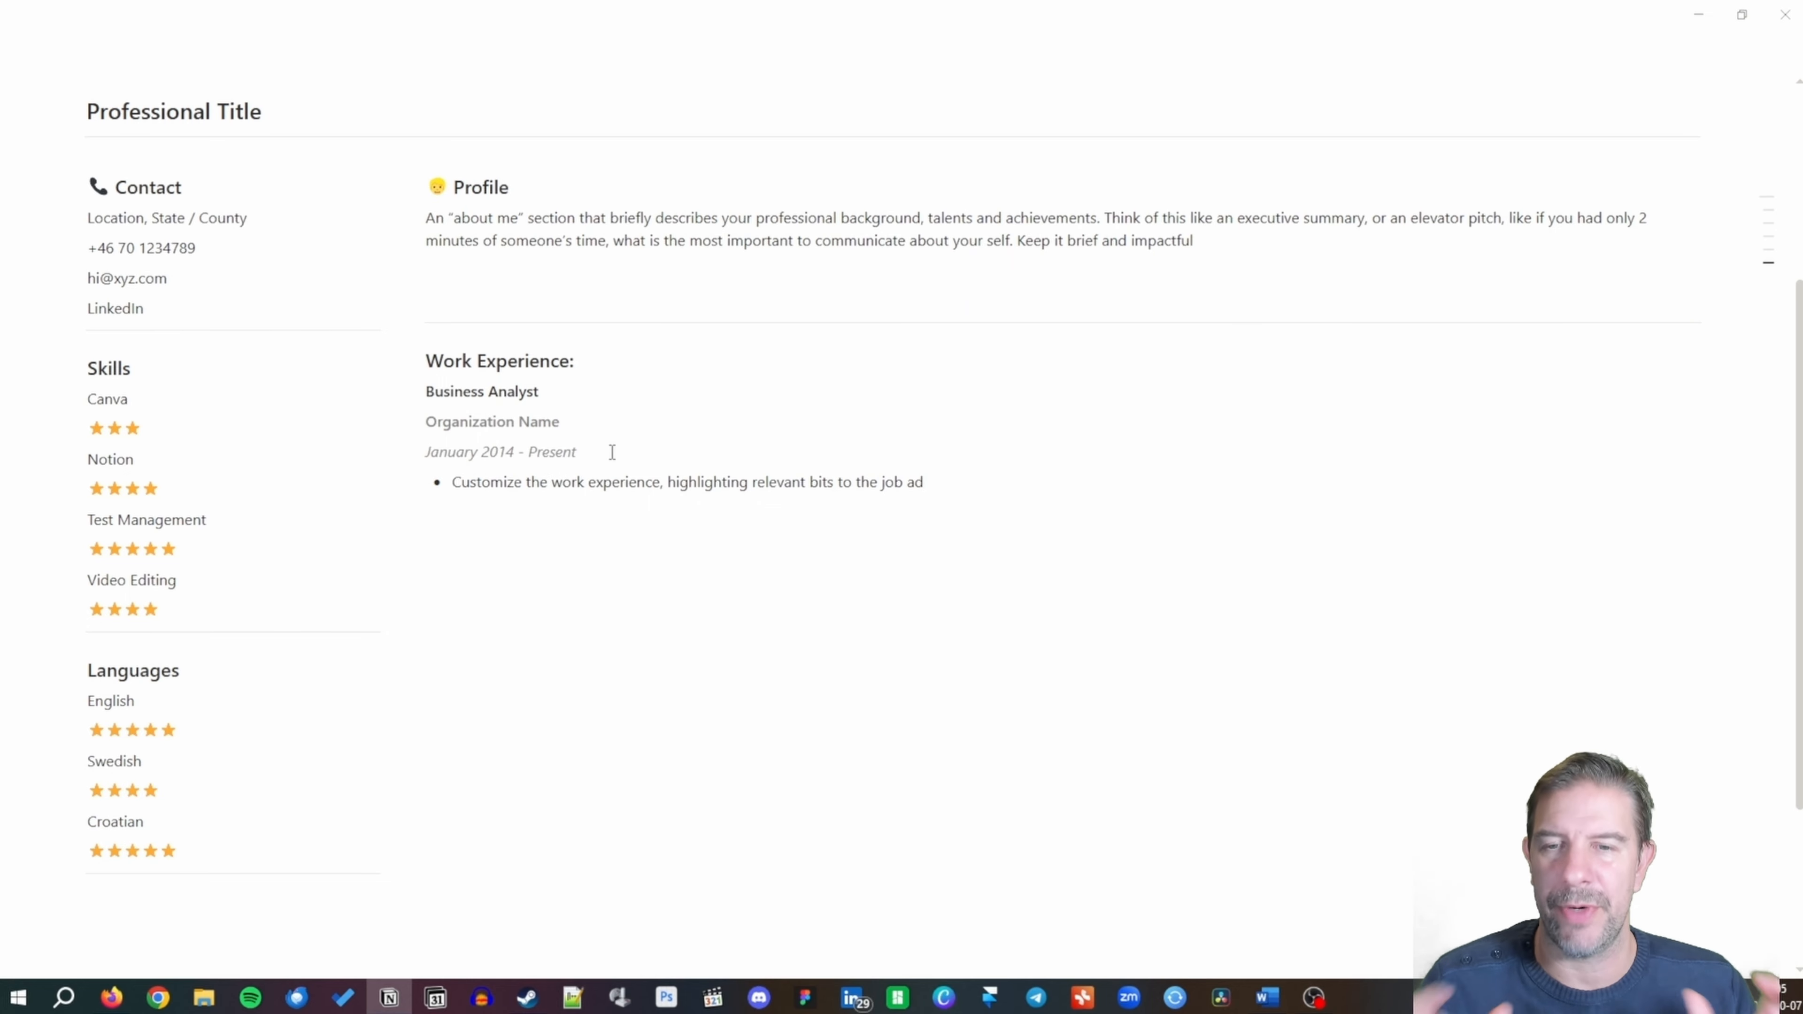
text(, and)
key(BackSpace)
key(BackSpace)
key(BackSpace)
key(BackSpace)
key(BackSpace)
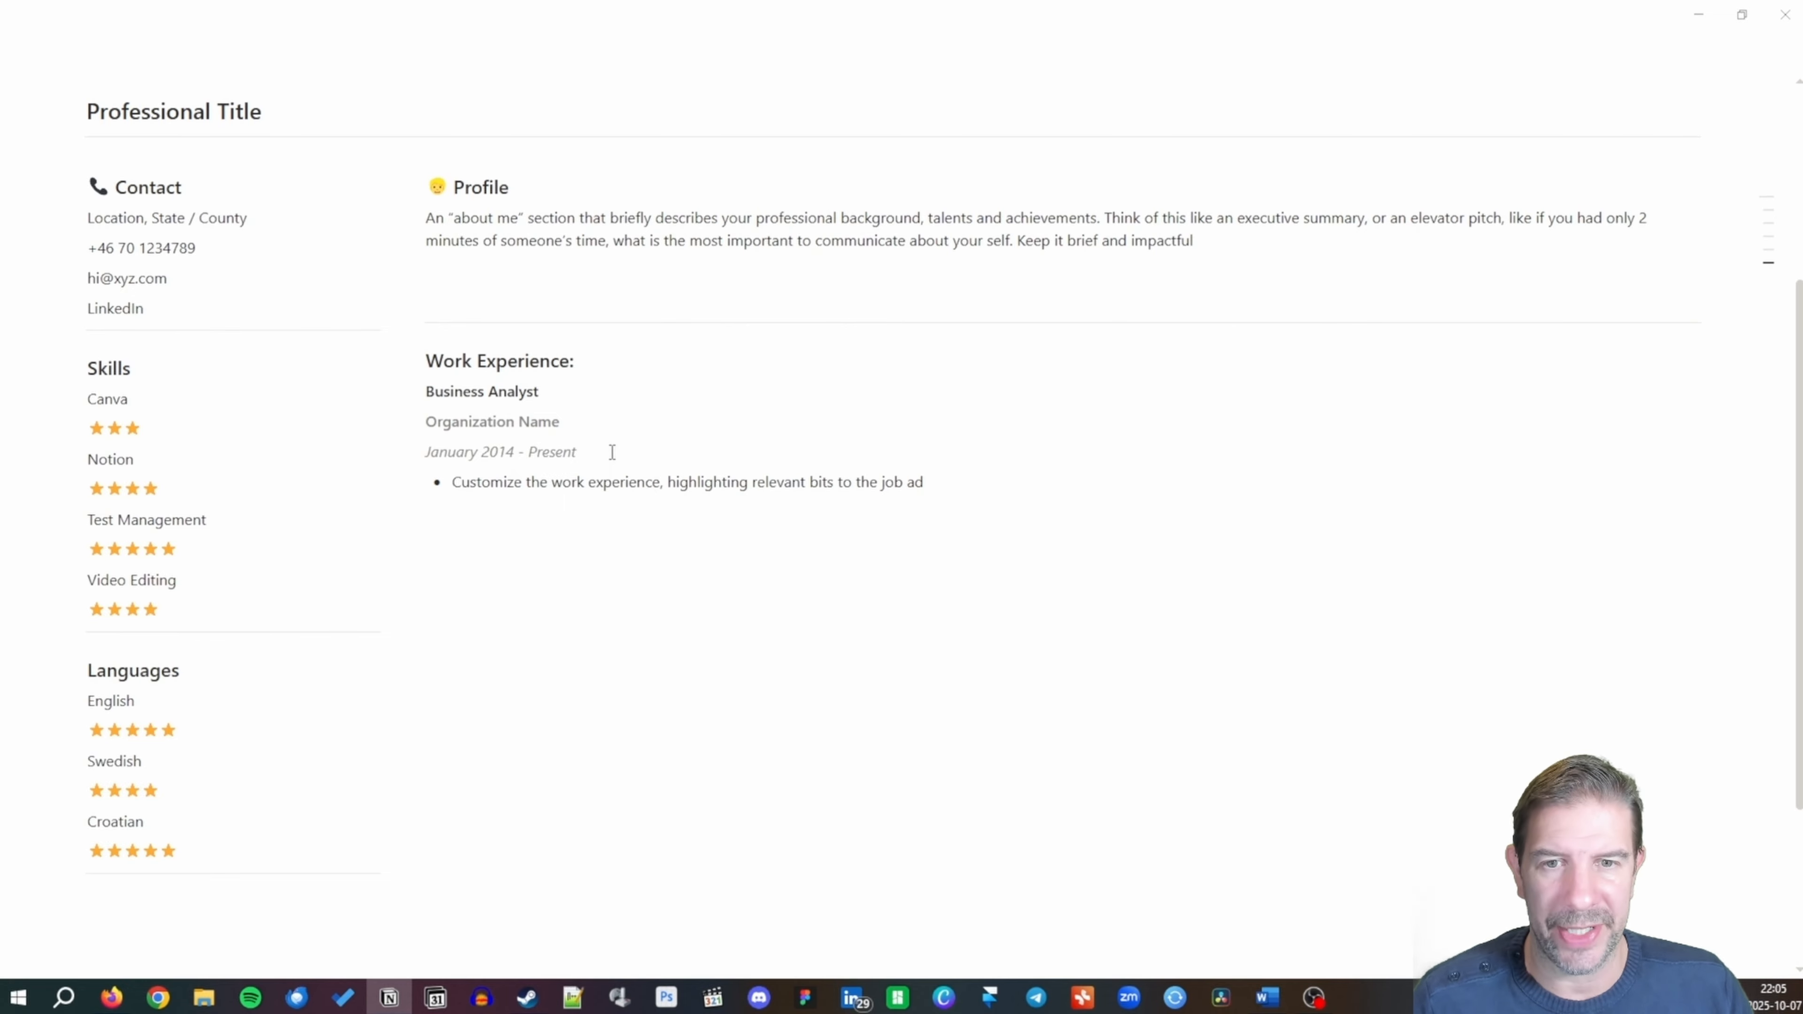
Paste the remaining two guidance bullets, end the list and add a divider.
text(Describe the role and responsibilities Keep it brief, but relevant (the job of a CV is to secure you an interview, not overwhelm the reader))
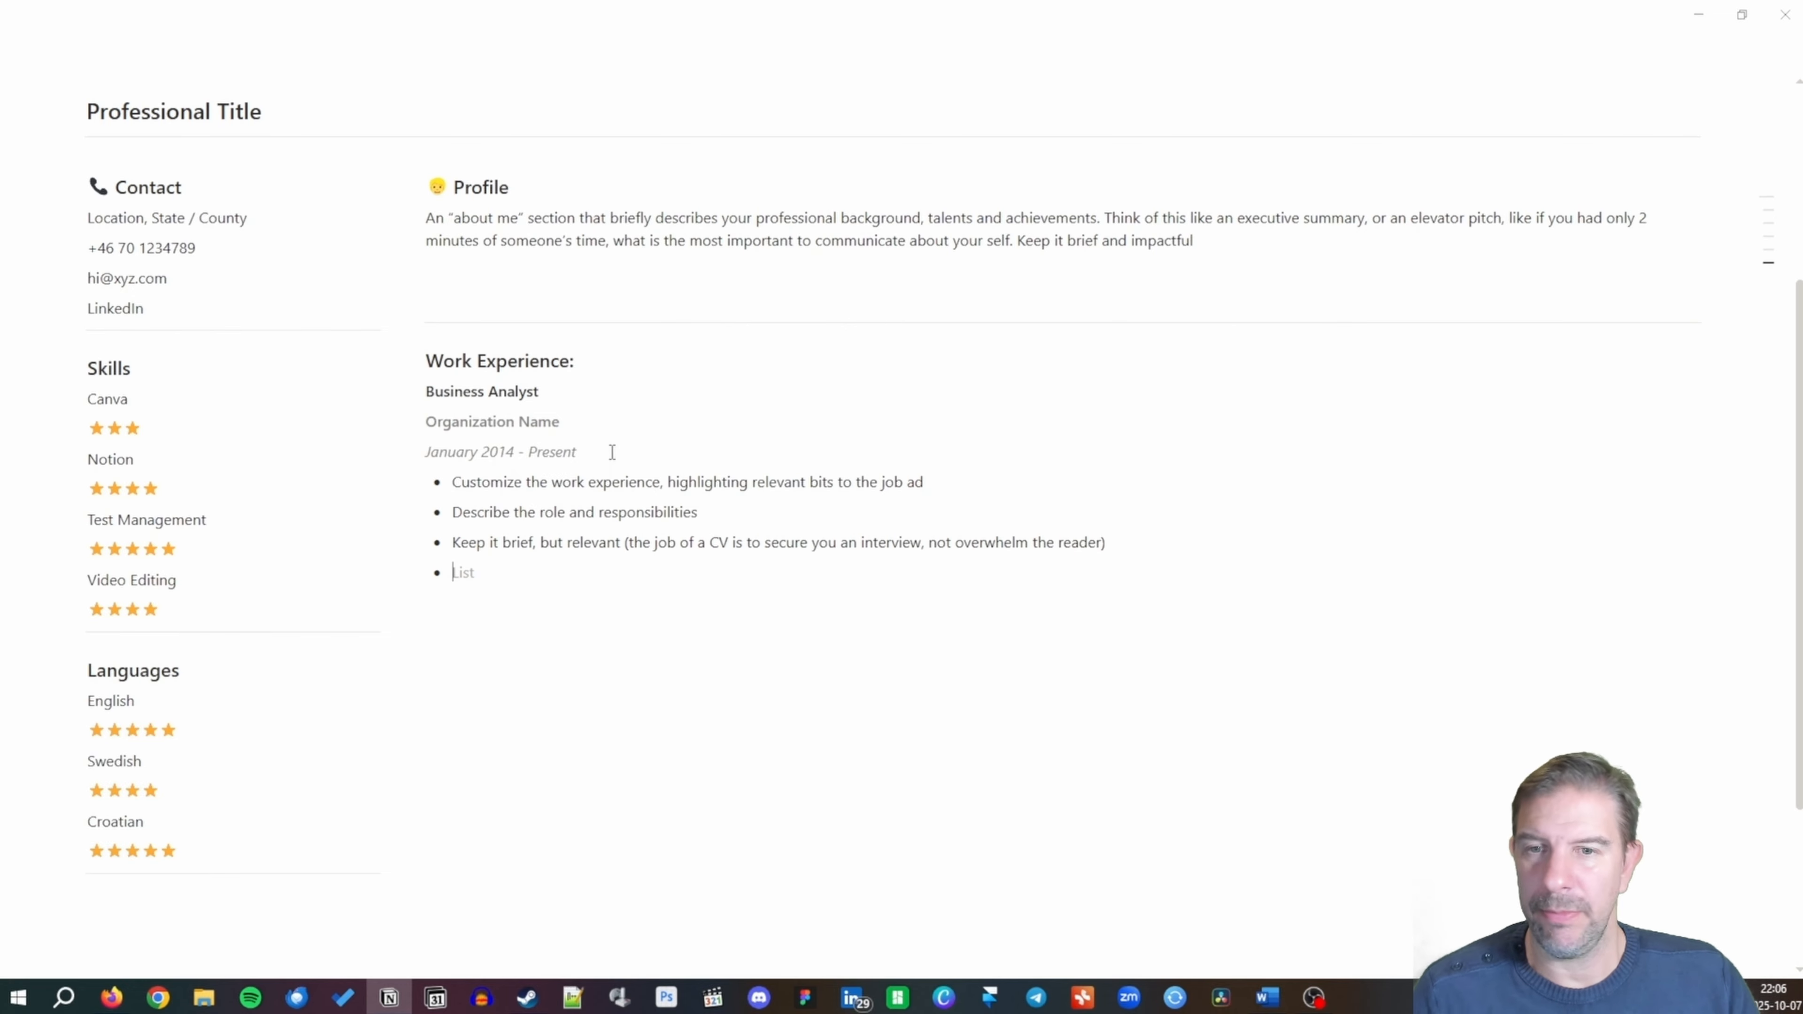
key(BackSpace)
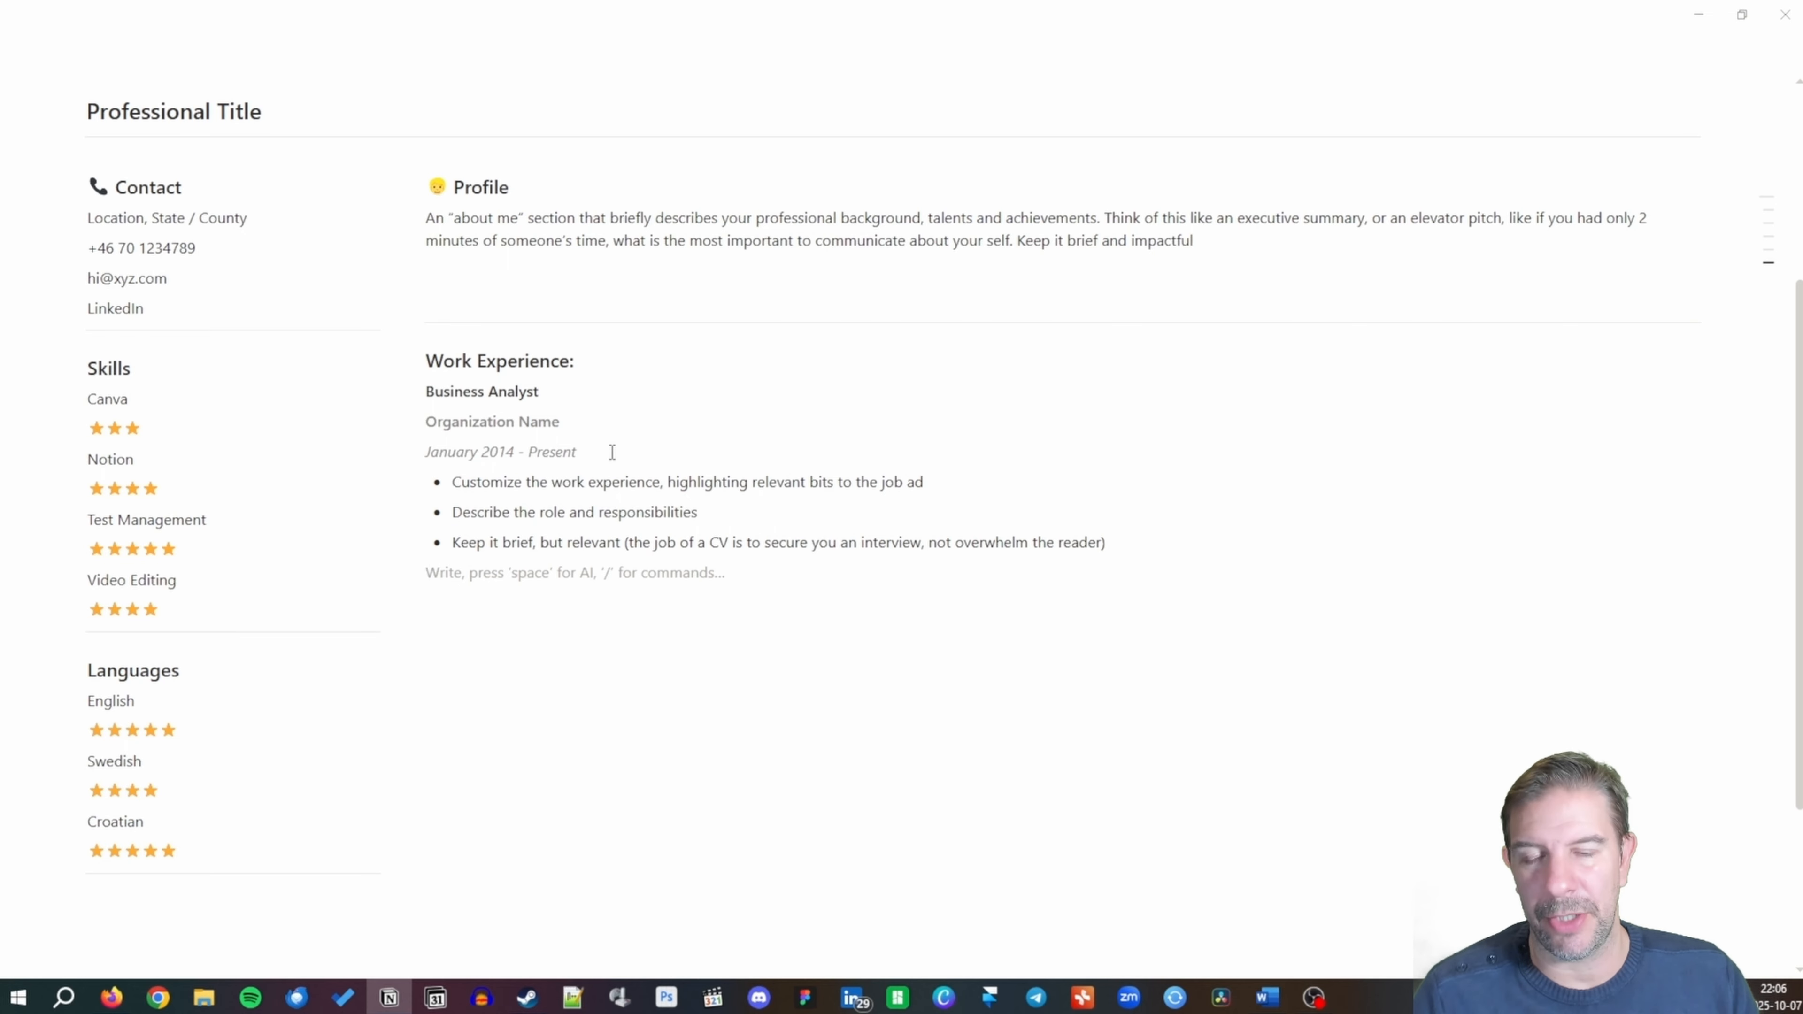
text(--)
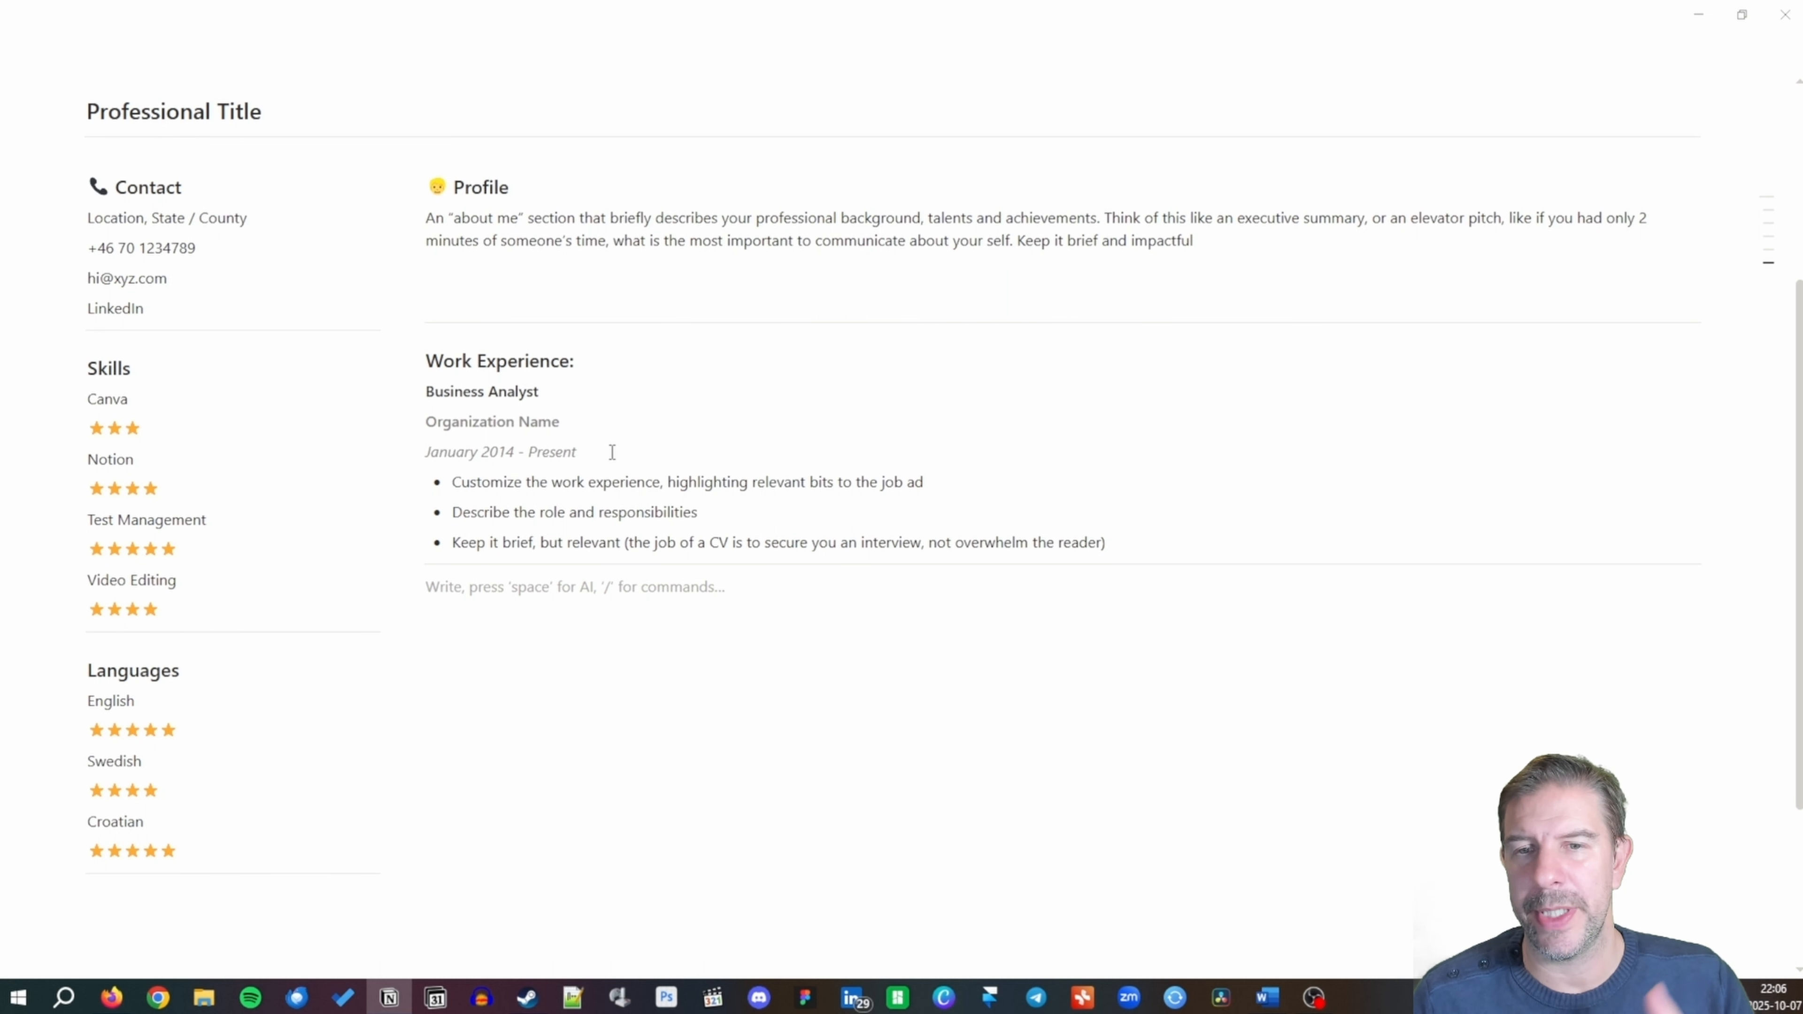
Add a 'Test Manager' title with copied organization, date and bullet lines beneath it.
text(T)
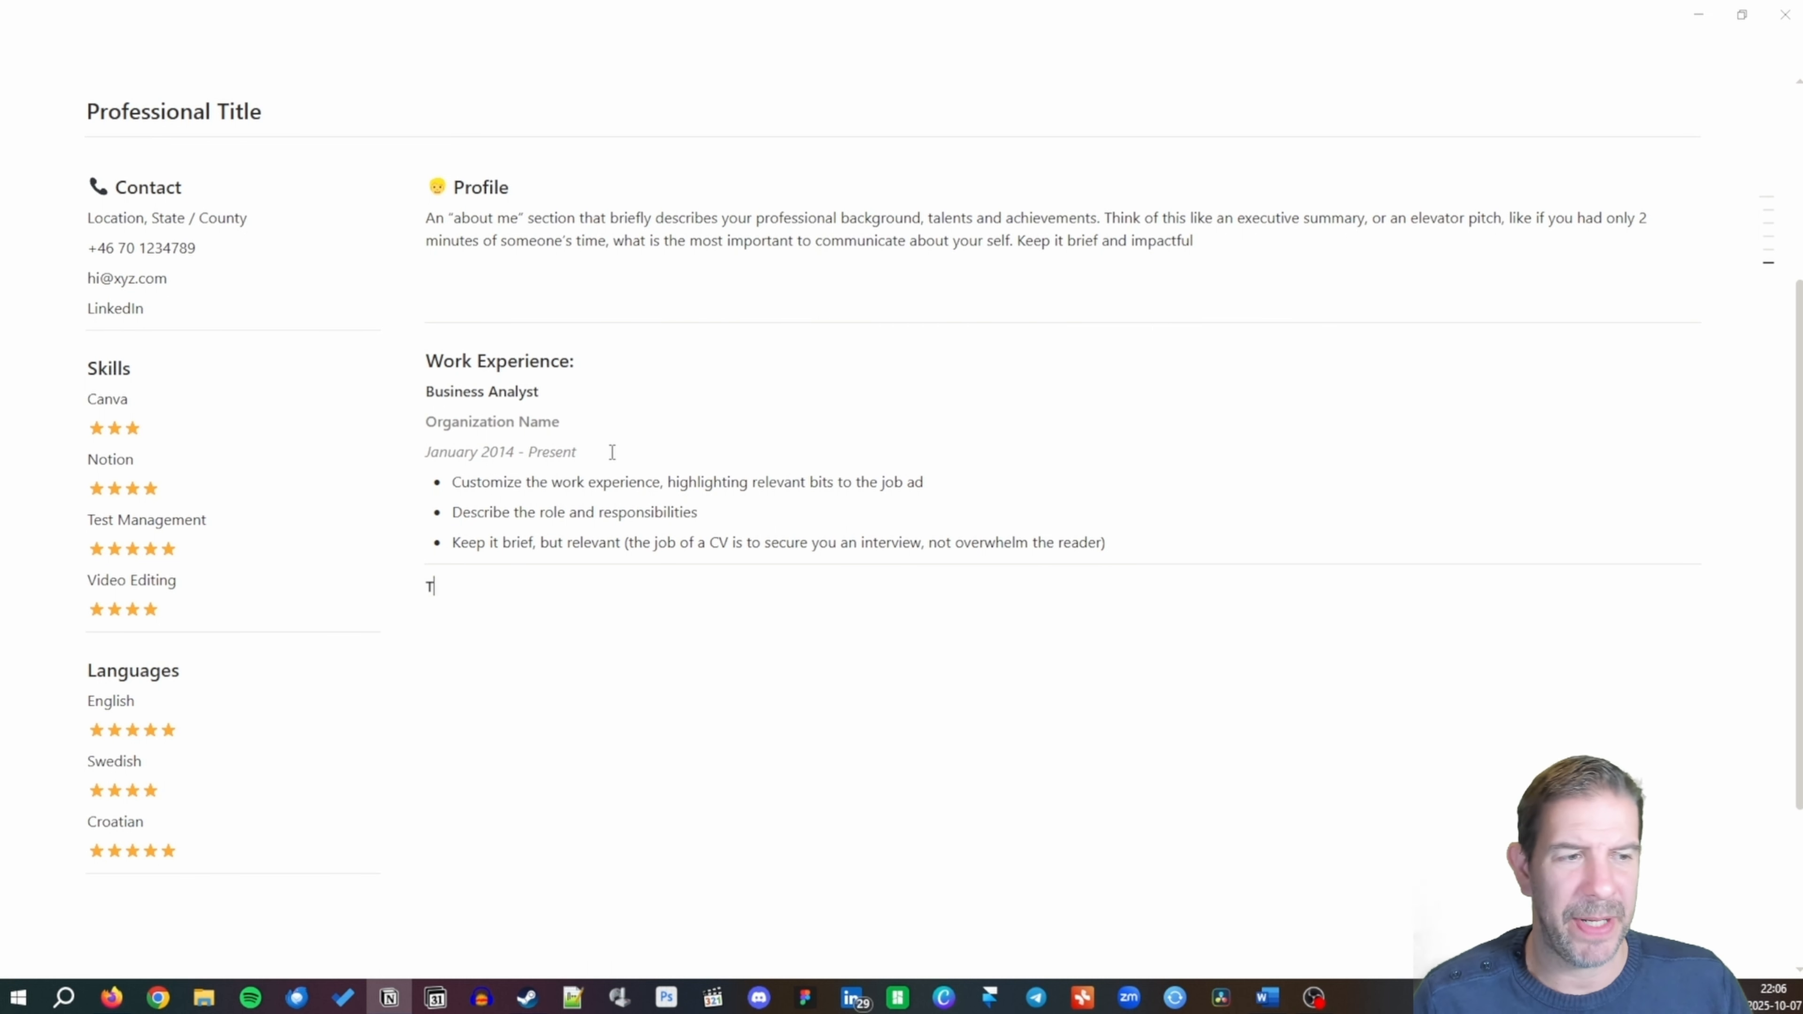
text(est Manager)
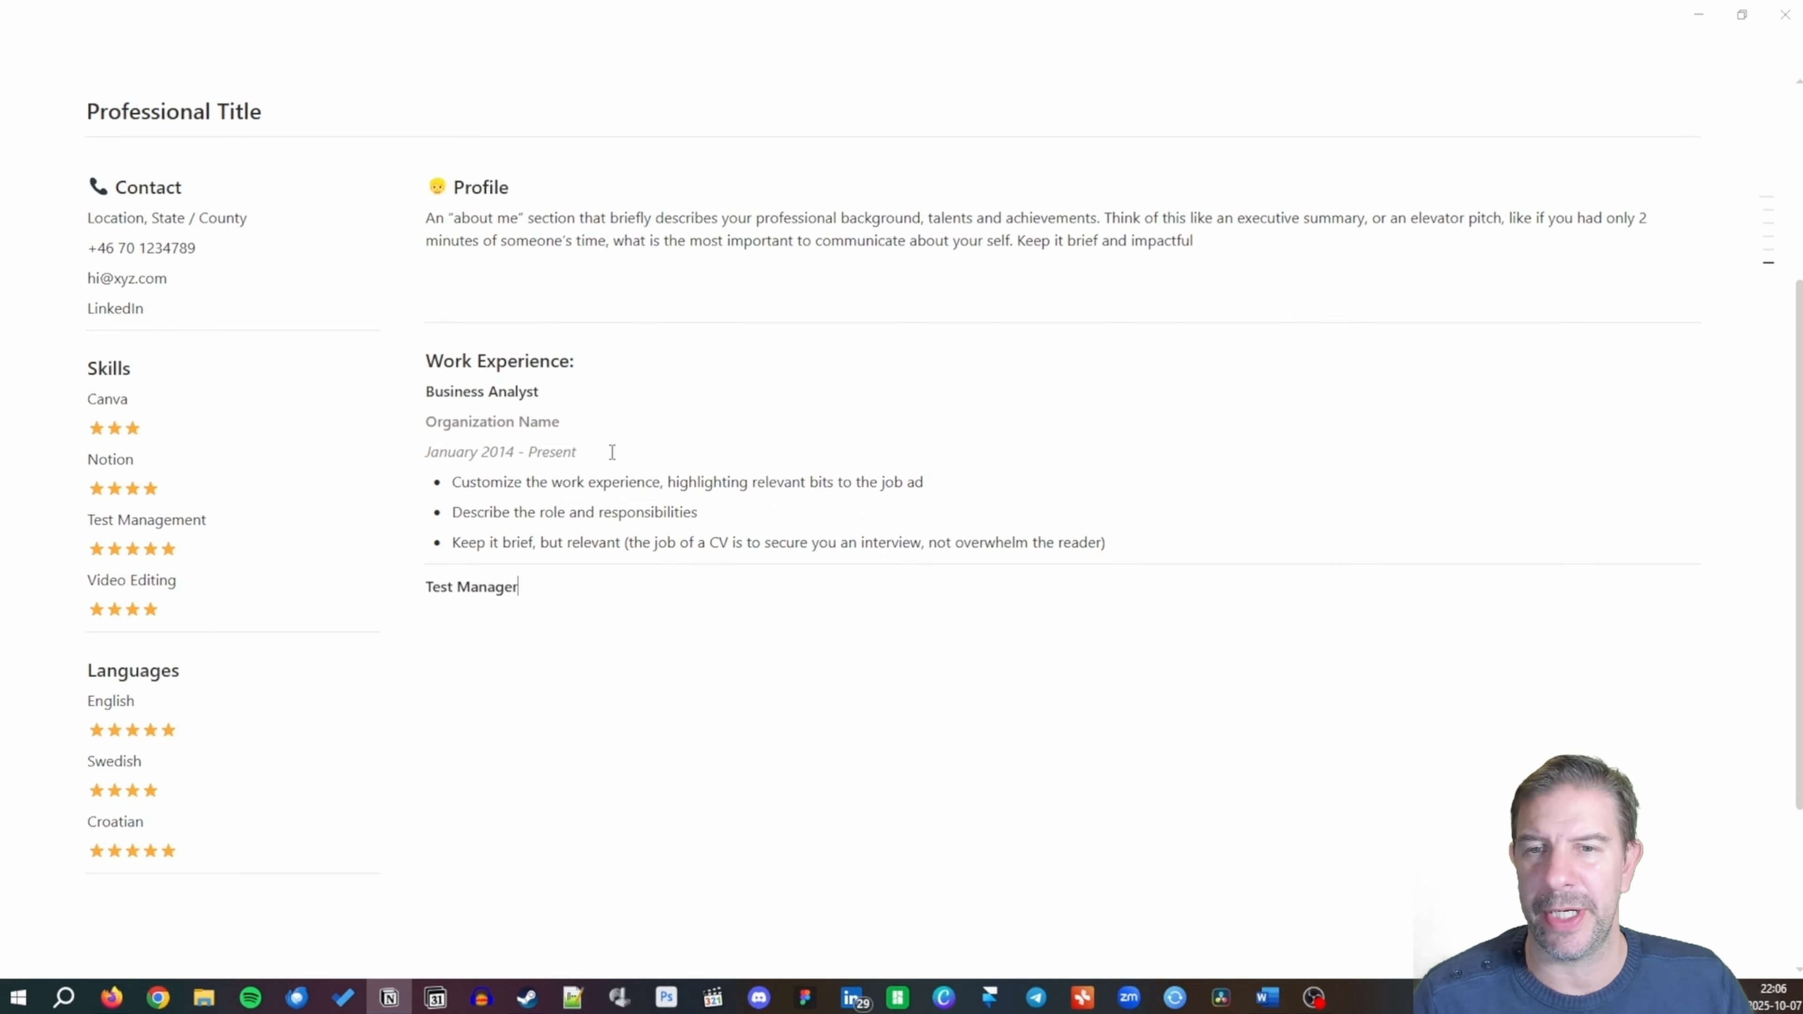
key(Return)
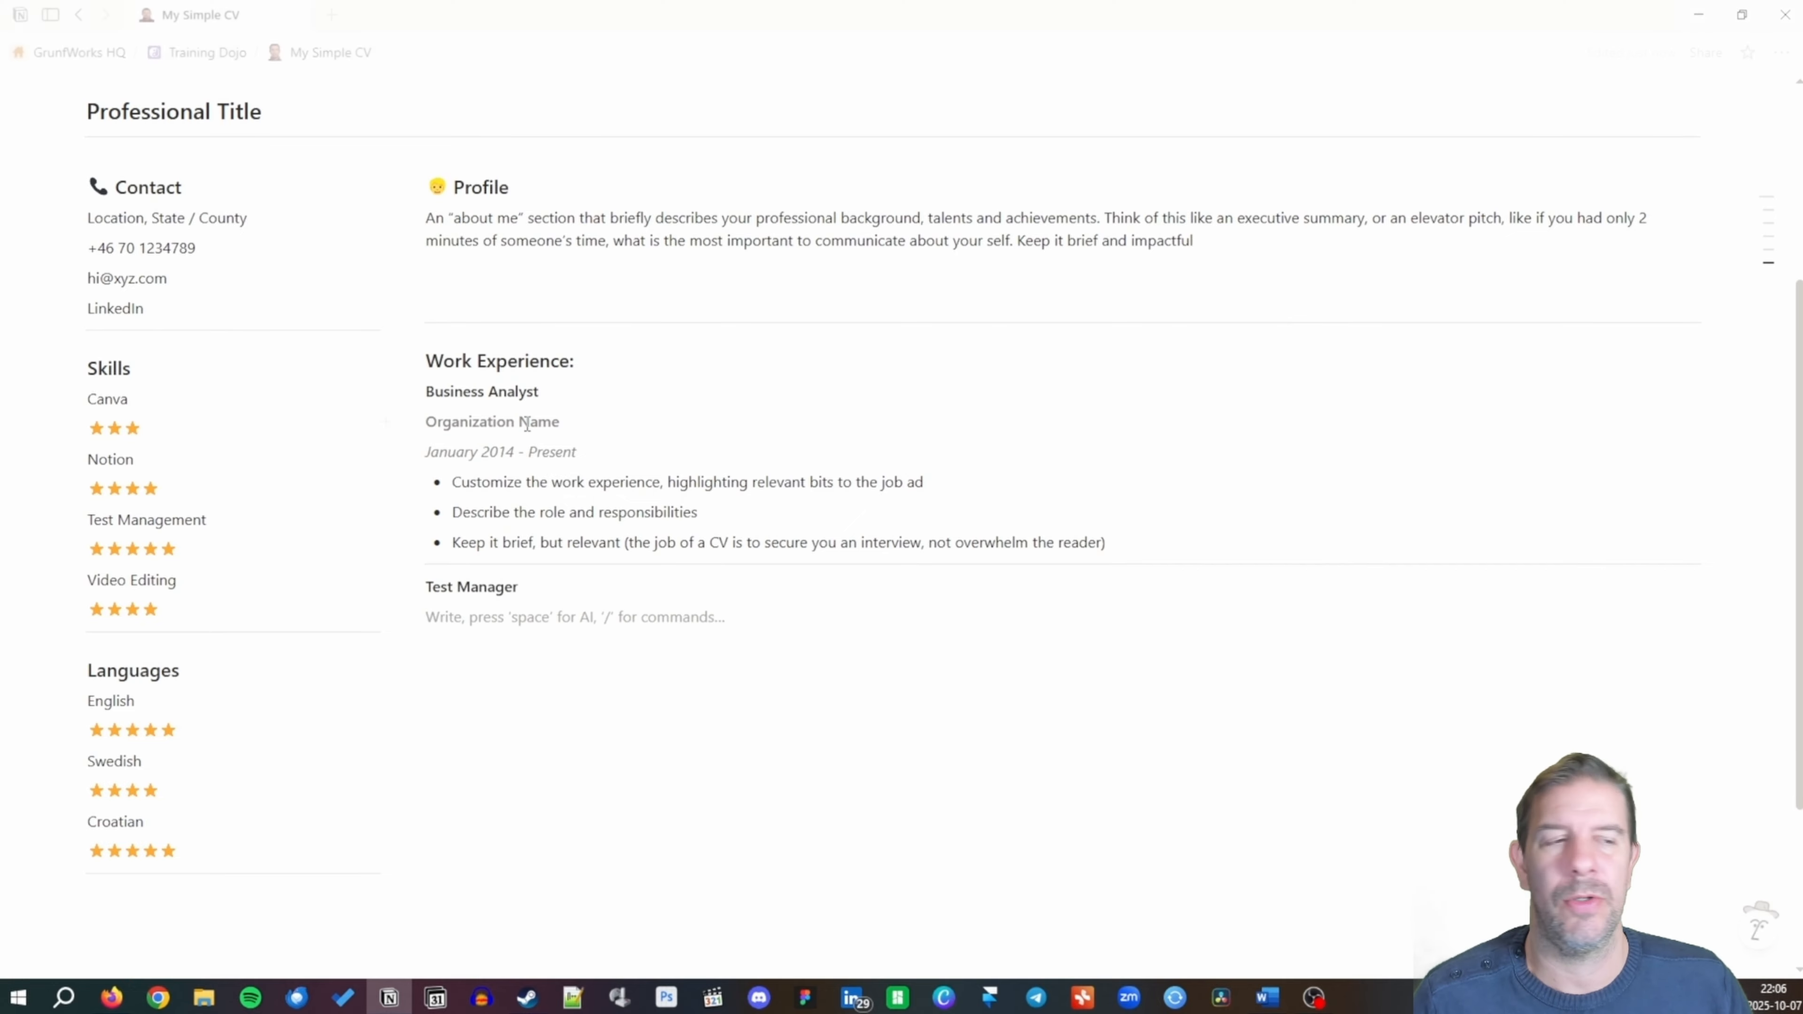
drag(426, 420, 945, 505)
drag(1105, 520, 1128, 540)
key(ctrl+c)
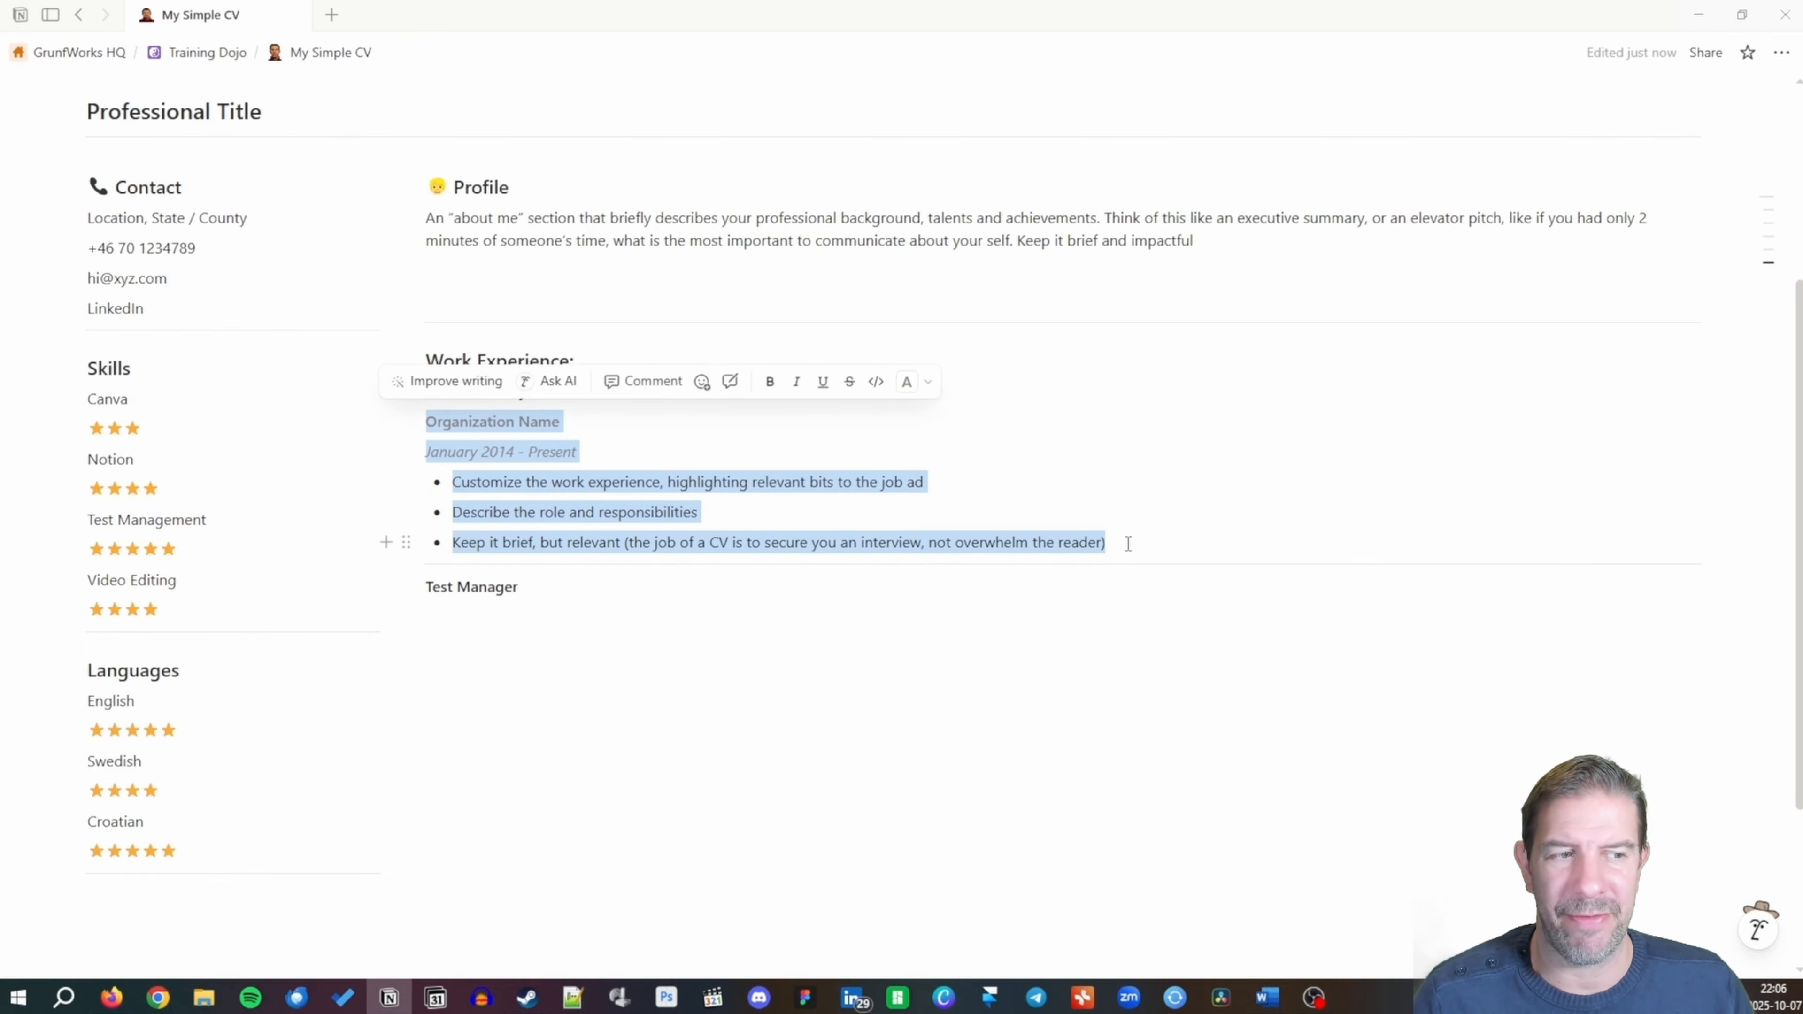
click(486, 633)
key(ctrl+v)
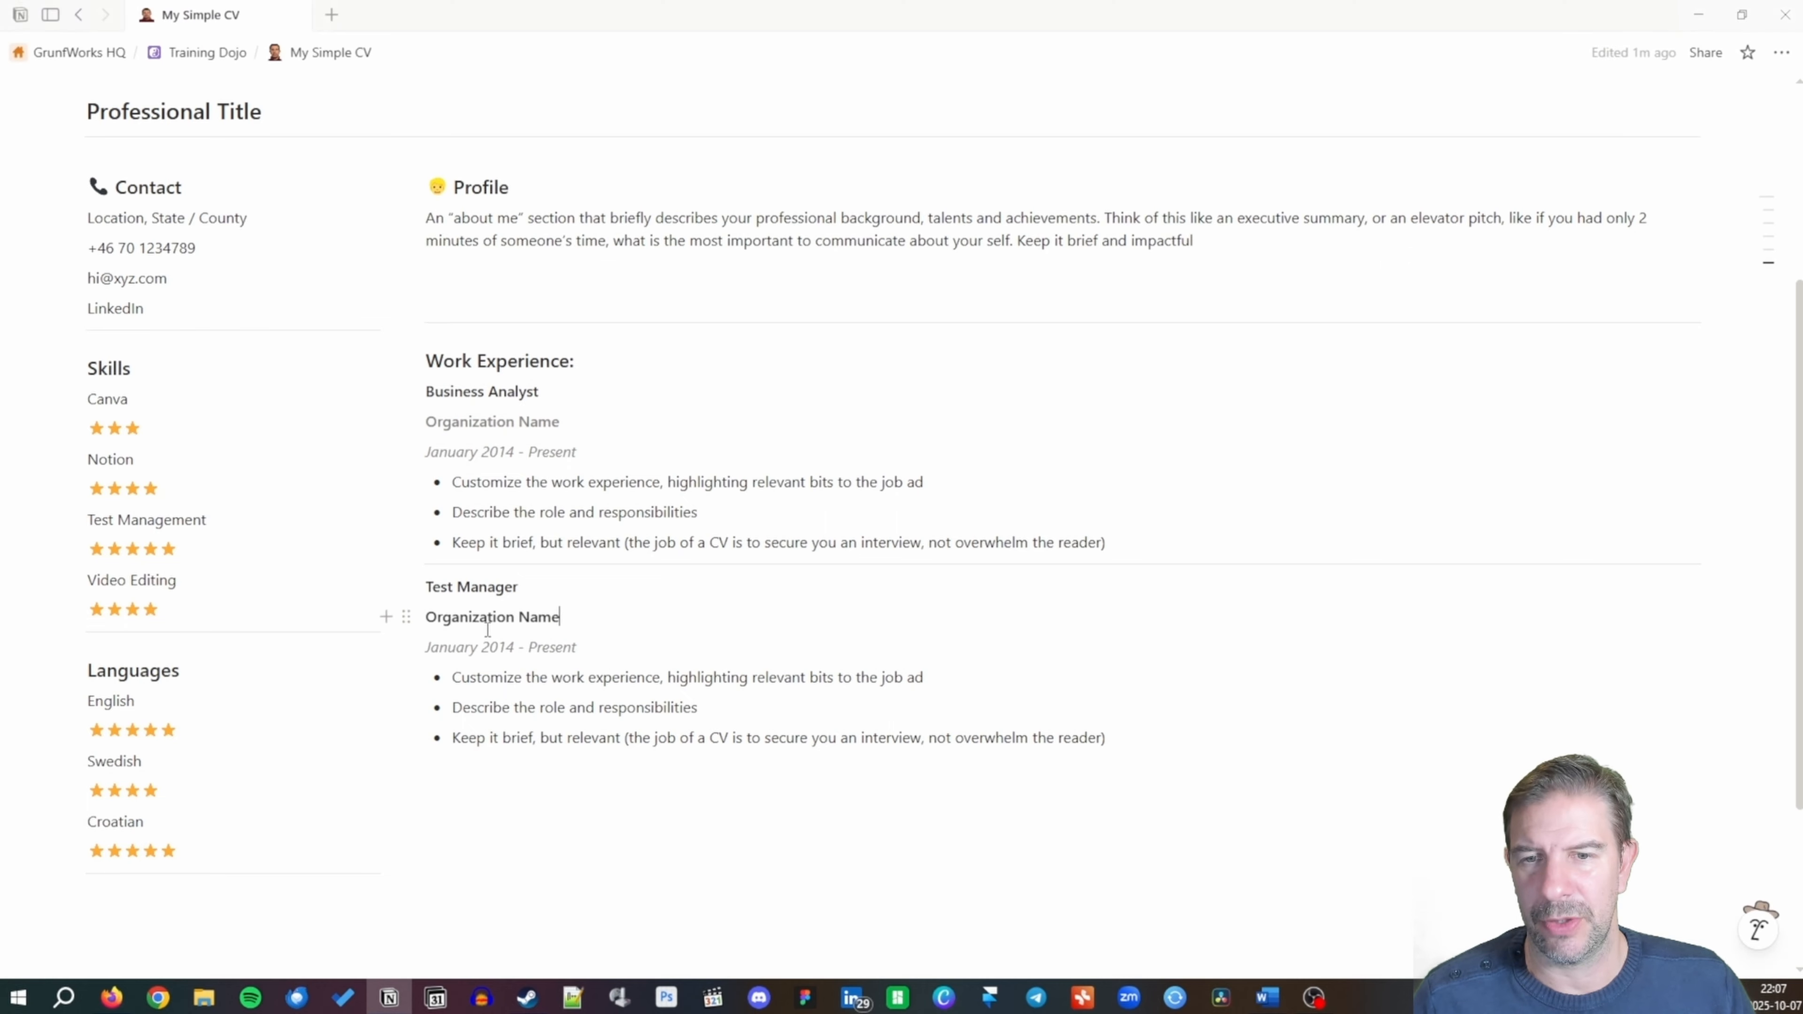
Make its Organization Name gray, set dates to January 2012 - Jan 2014, and add a divider.
click(406, 617)
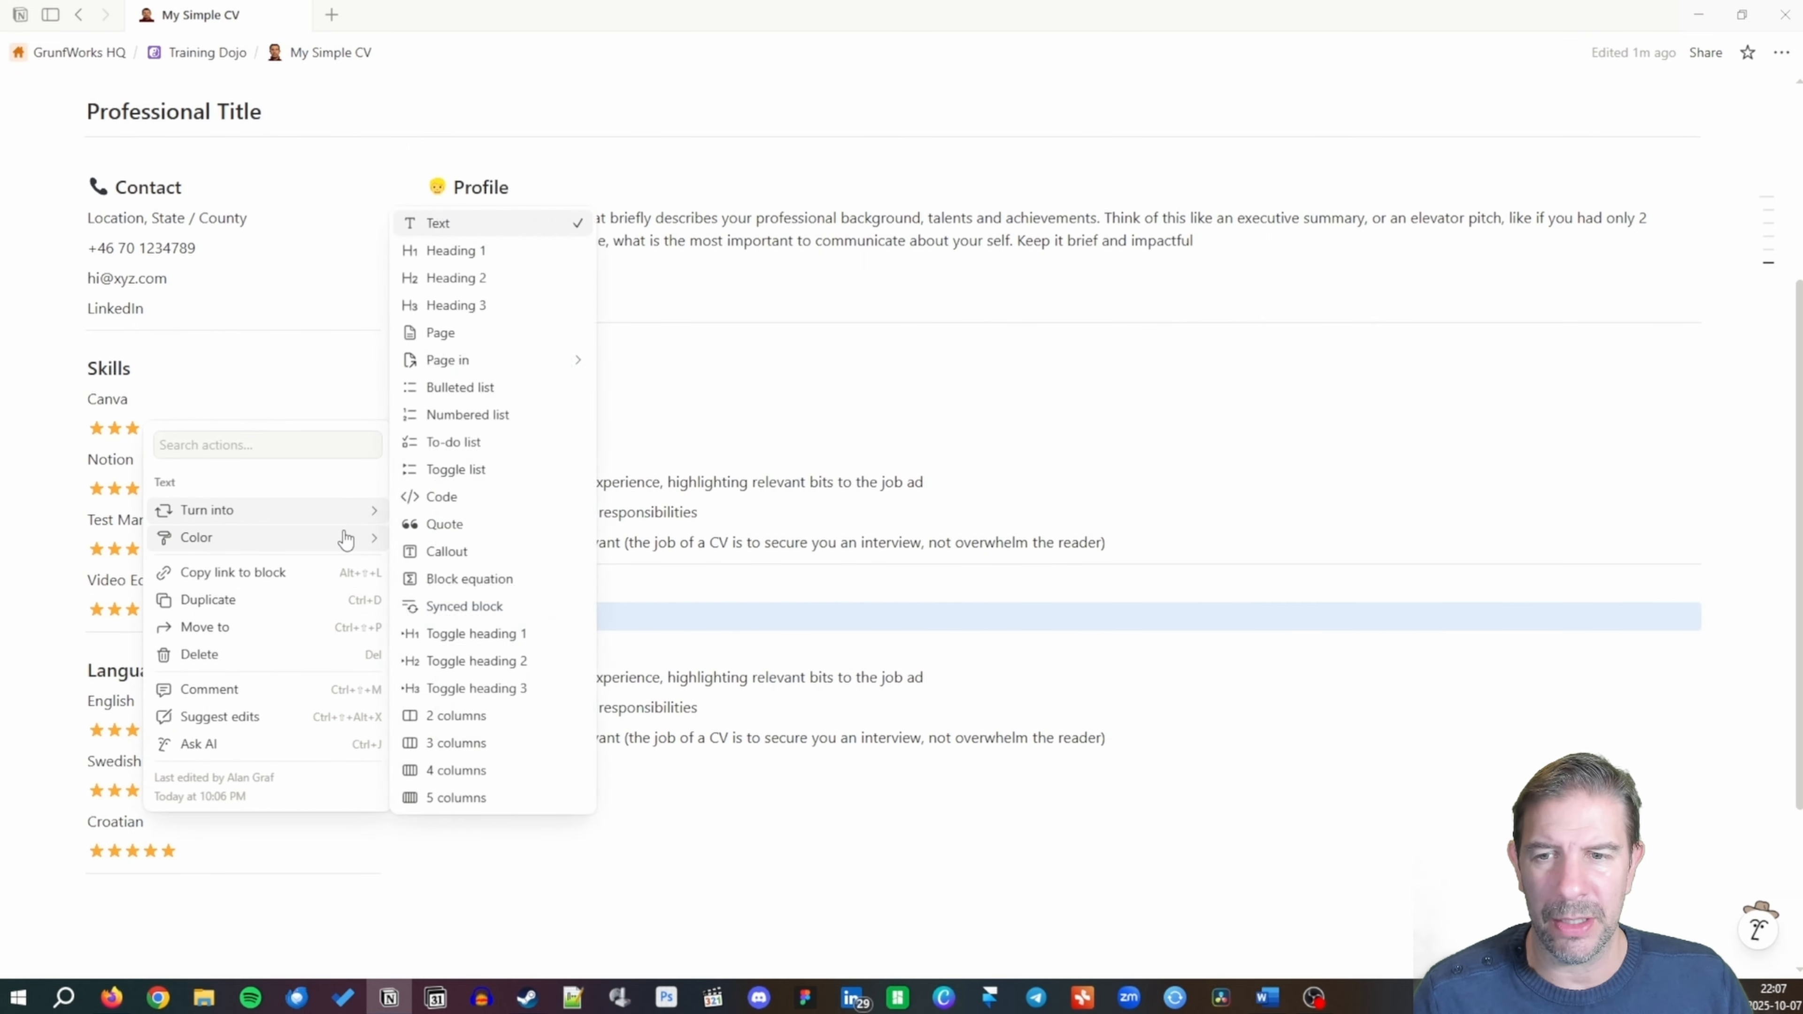
mouse_move(341, 537)
click(461, 347)
click(607, 618)
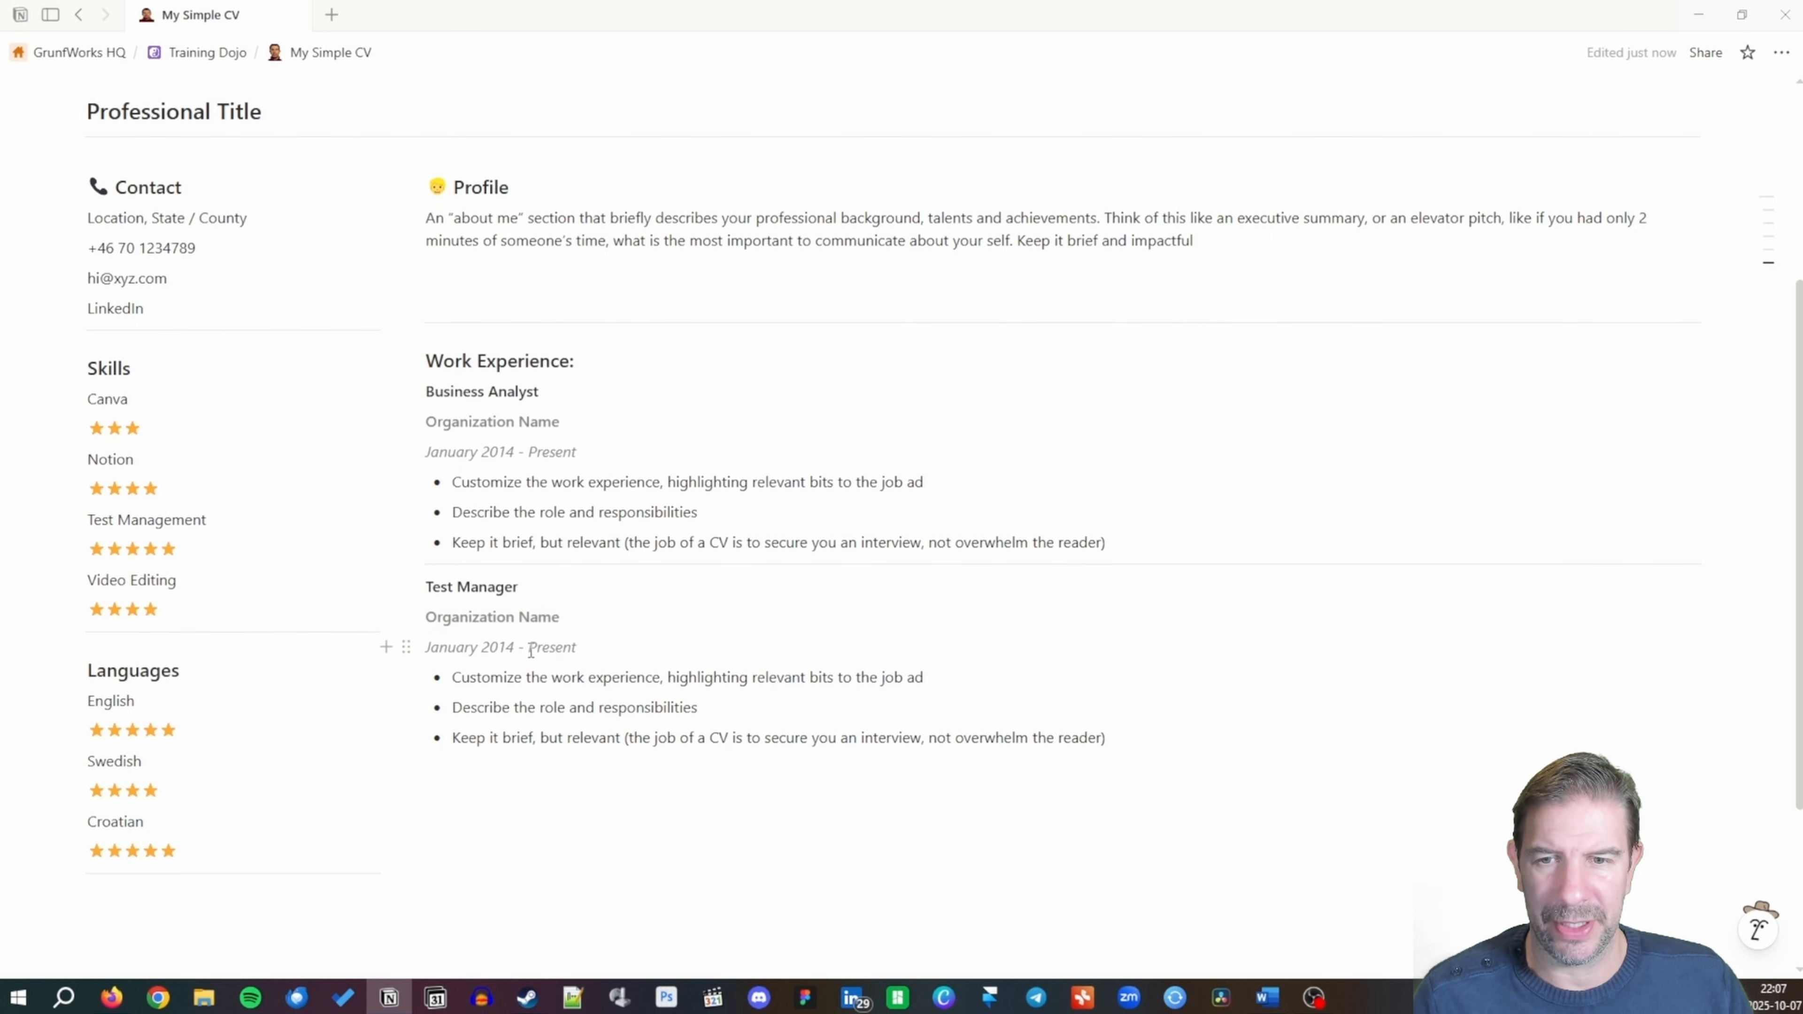
drag(507, 647, 516, 647)
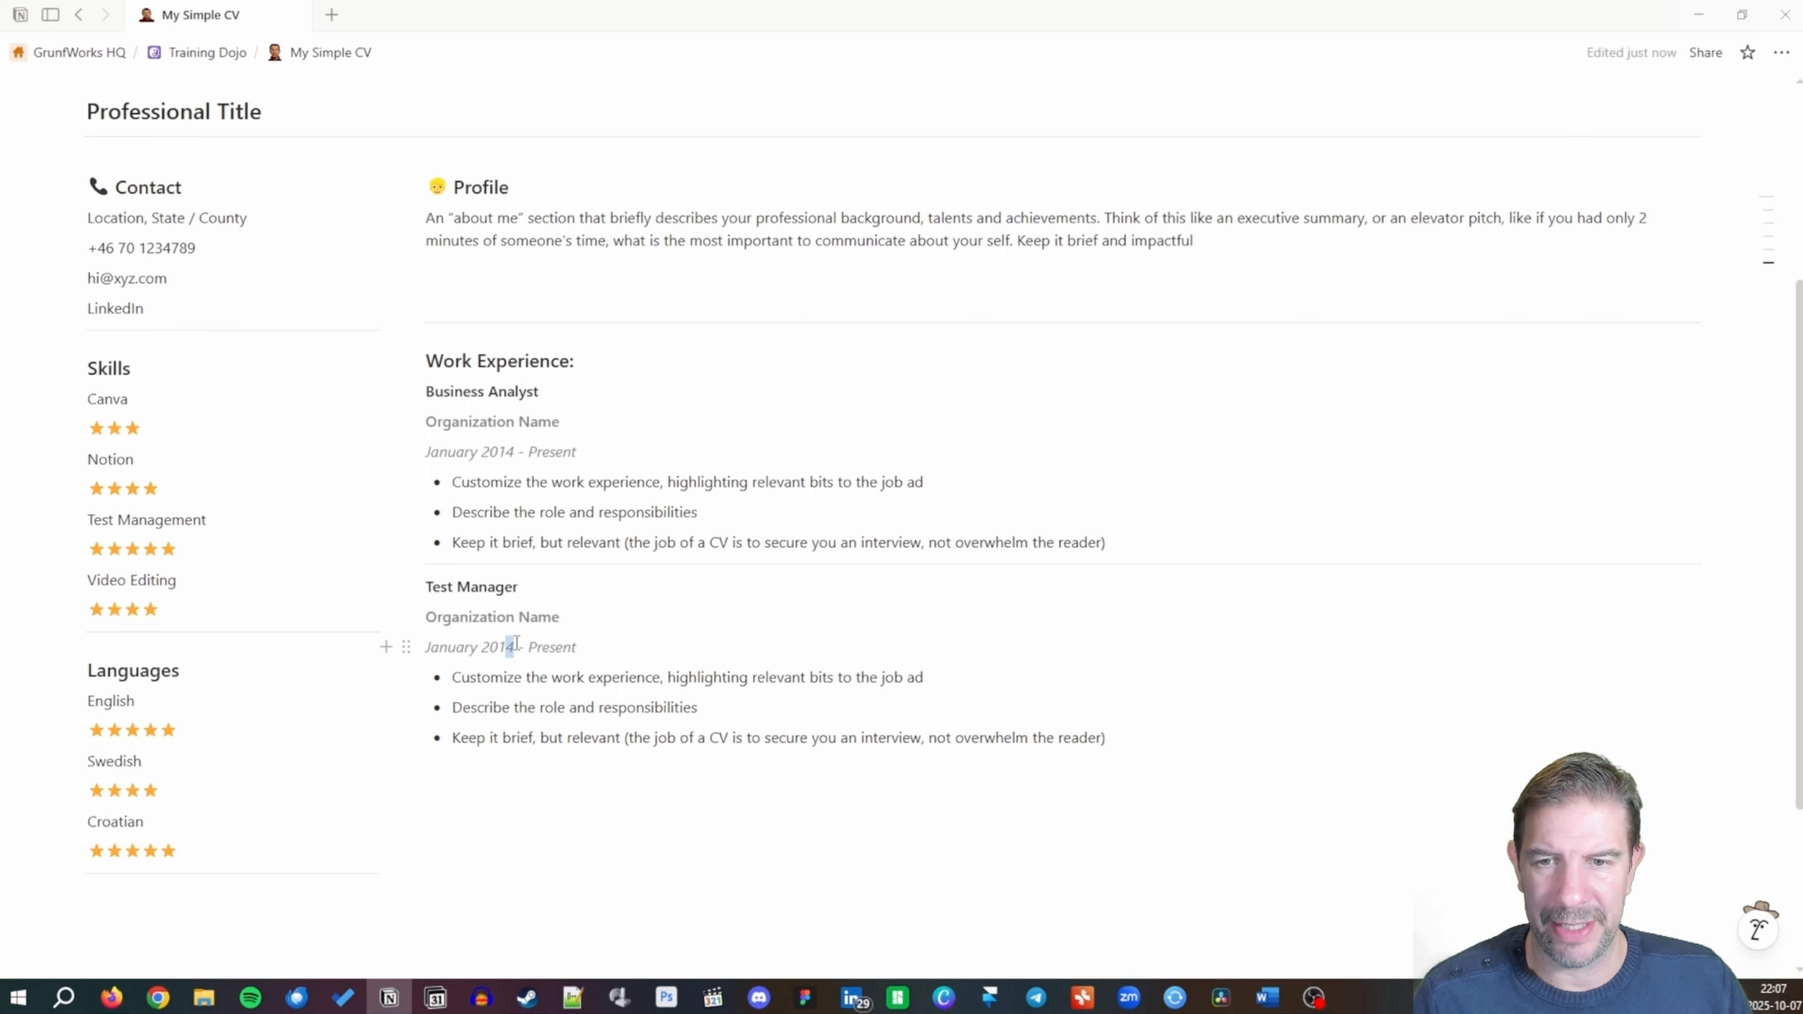
text(2)
double_click(534, 649)
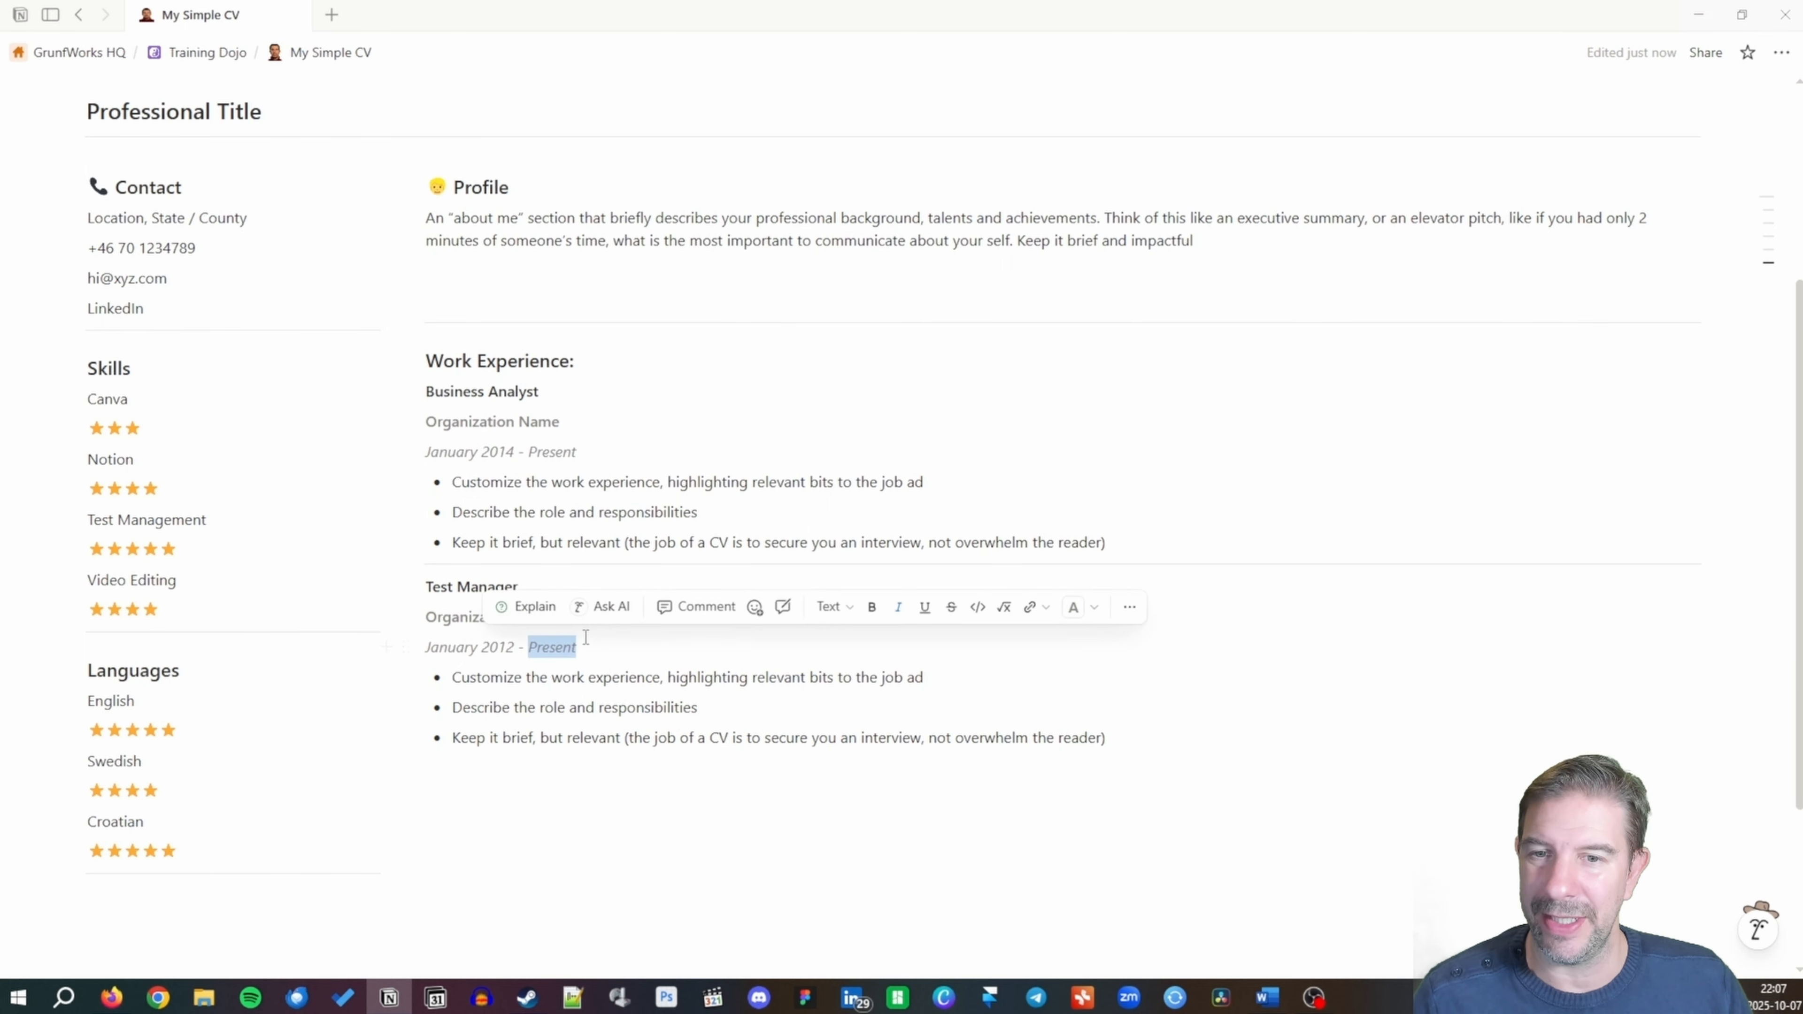
text(Jan 201)
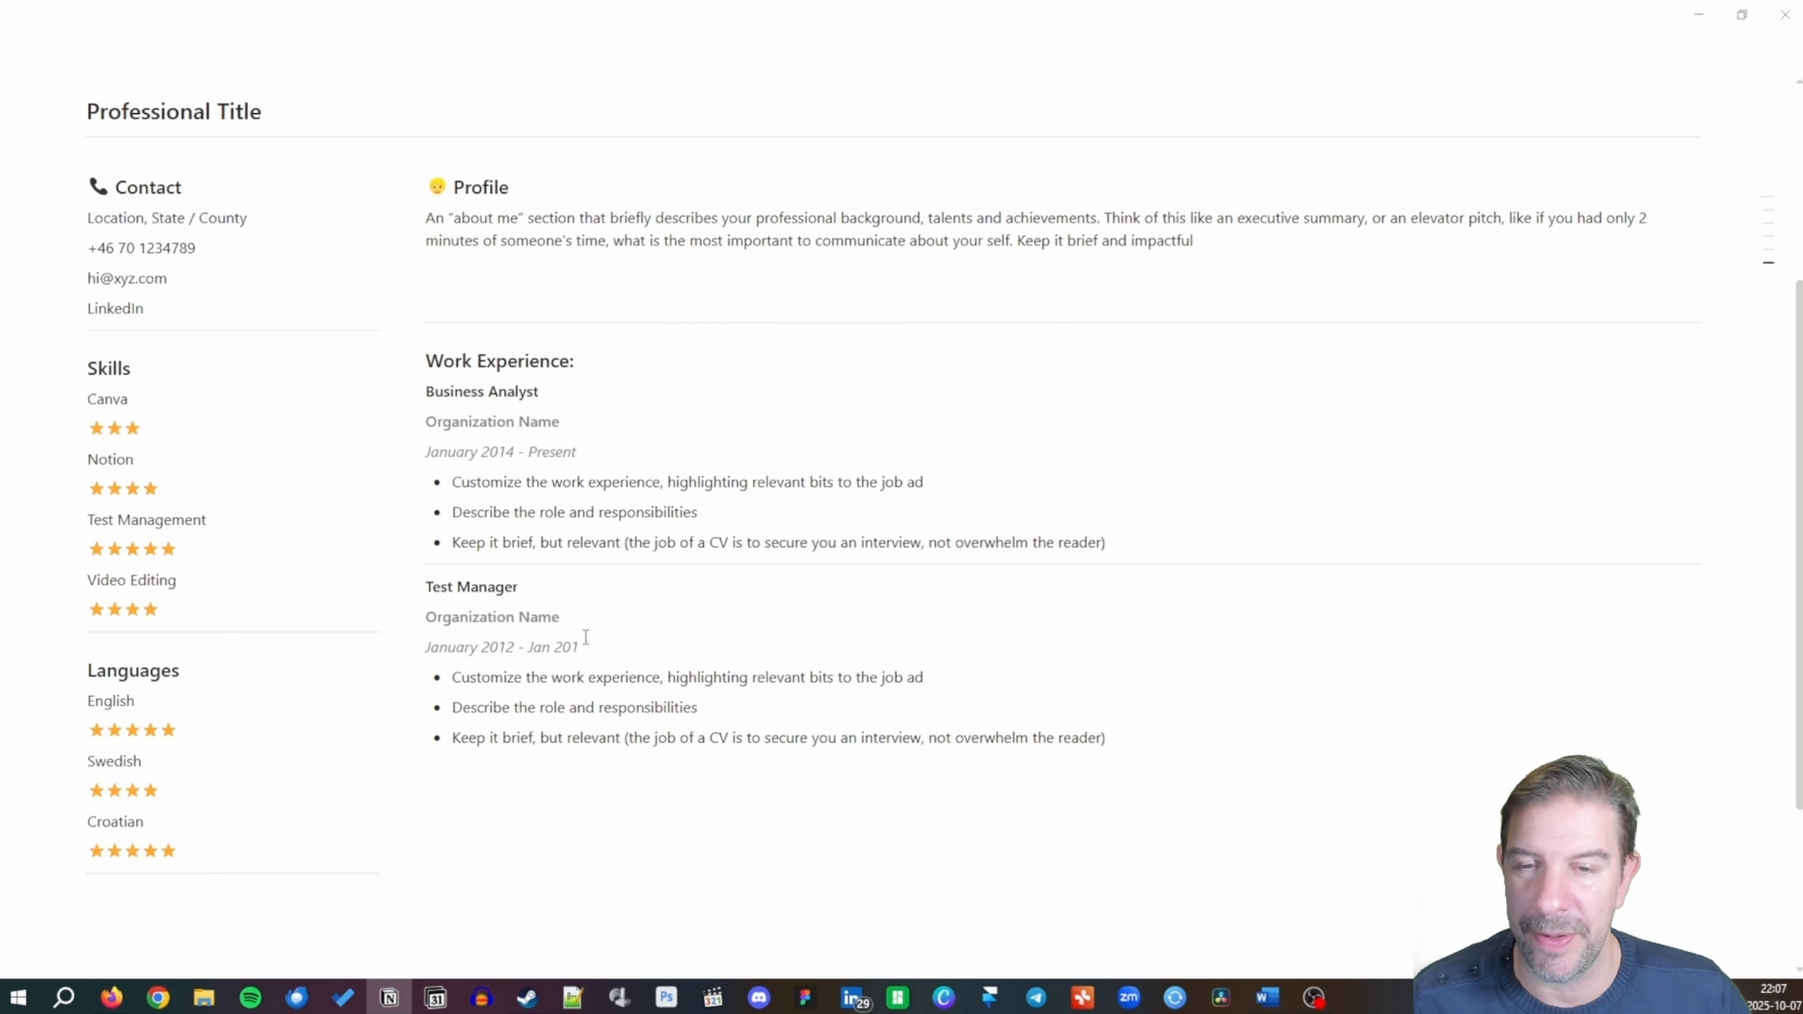
text(4)
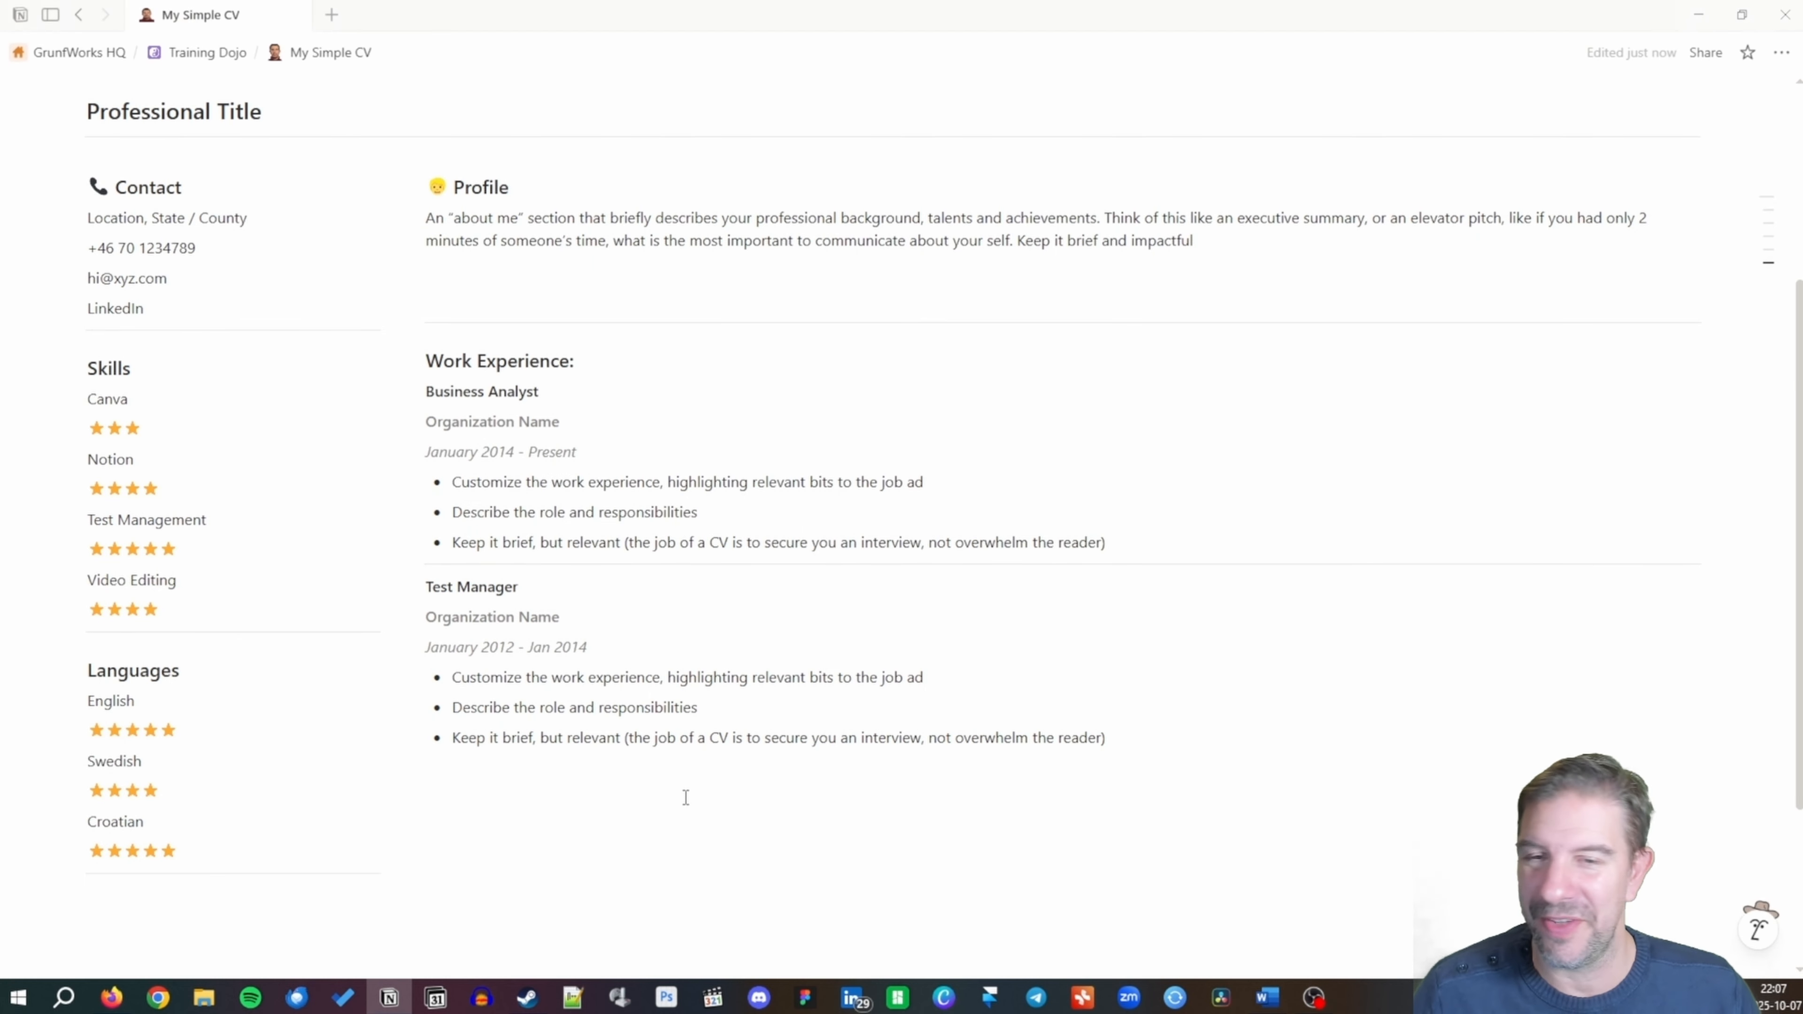
click(671, 786)
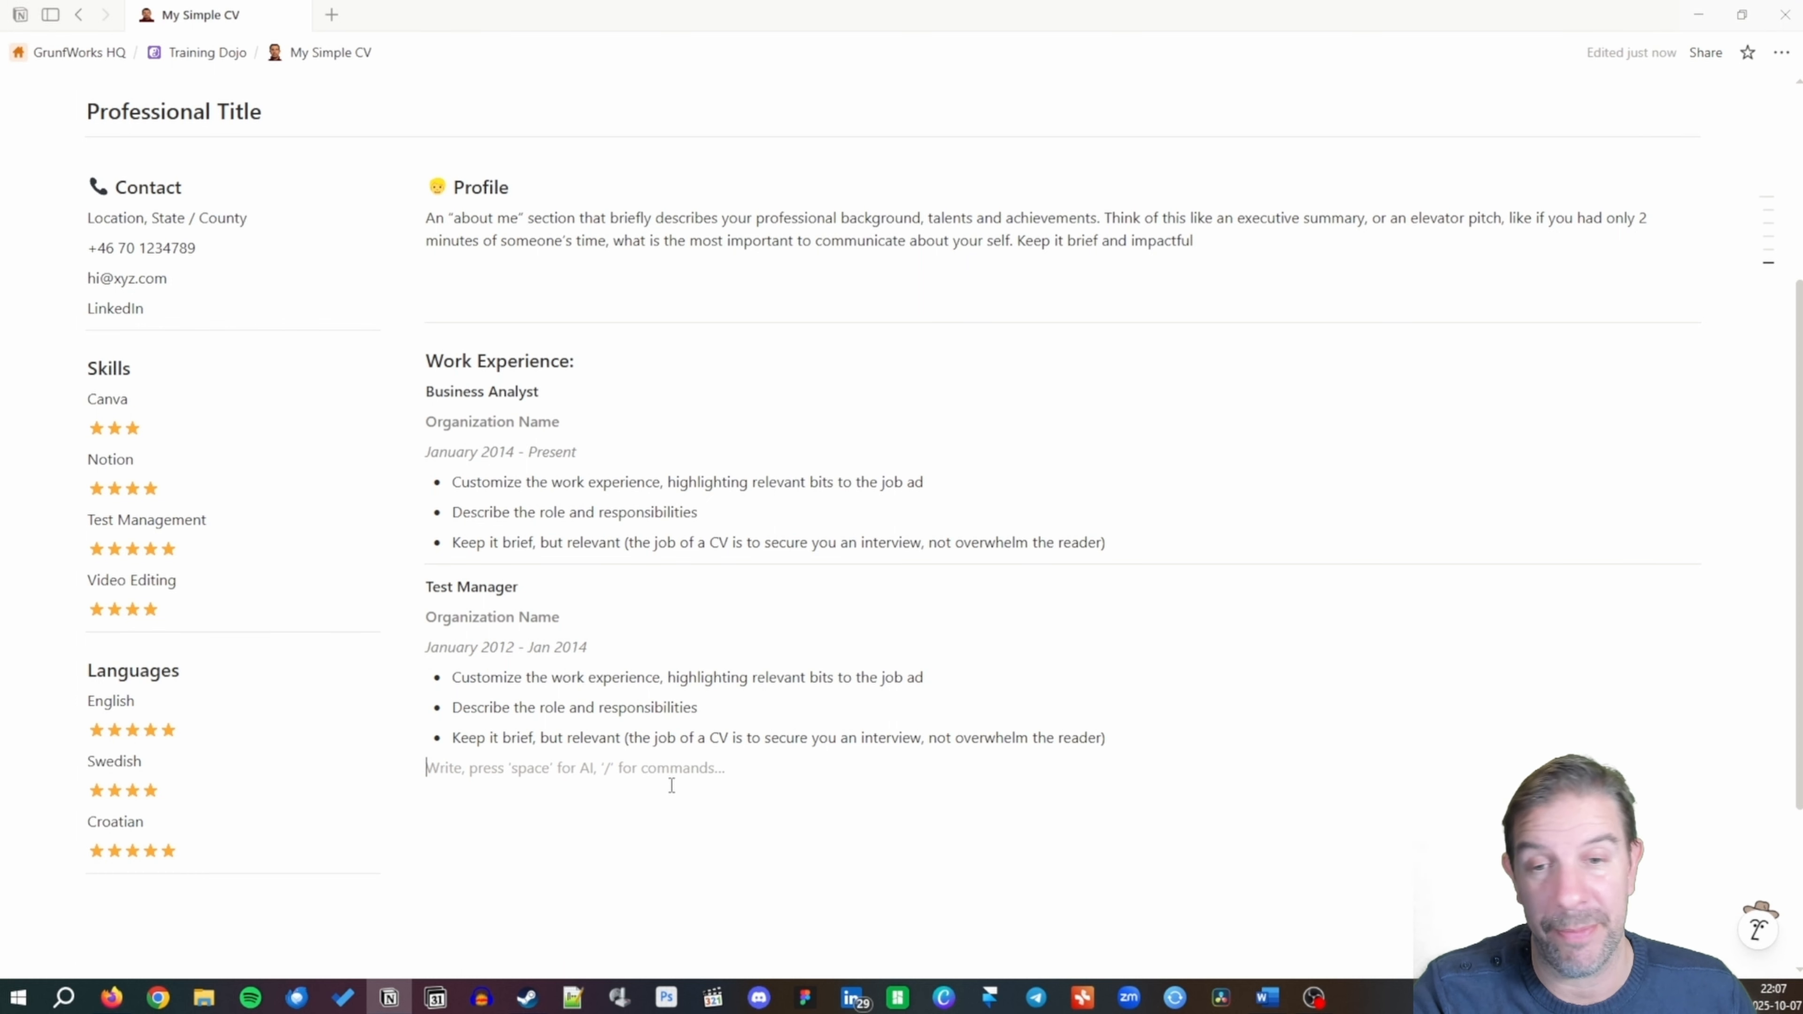
text(---)
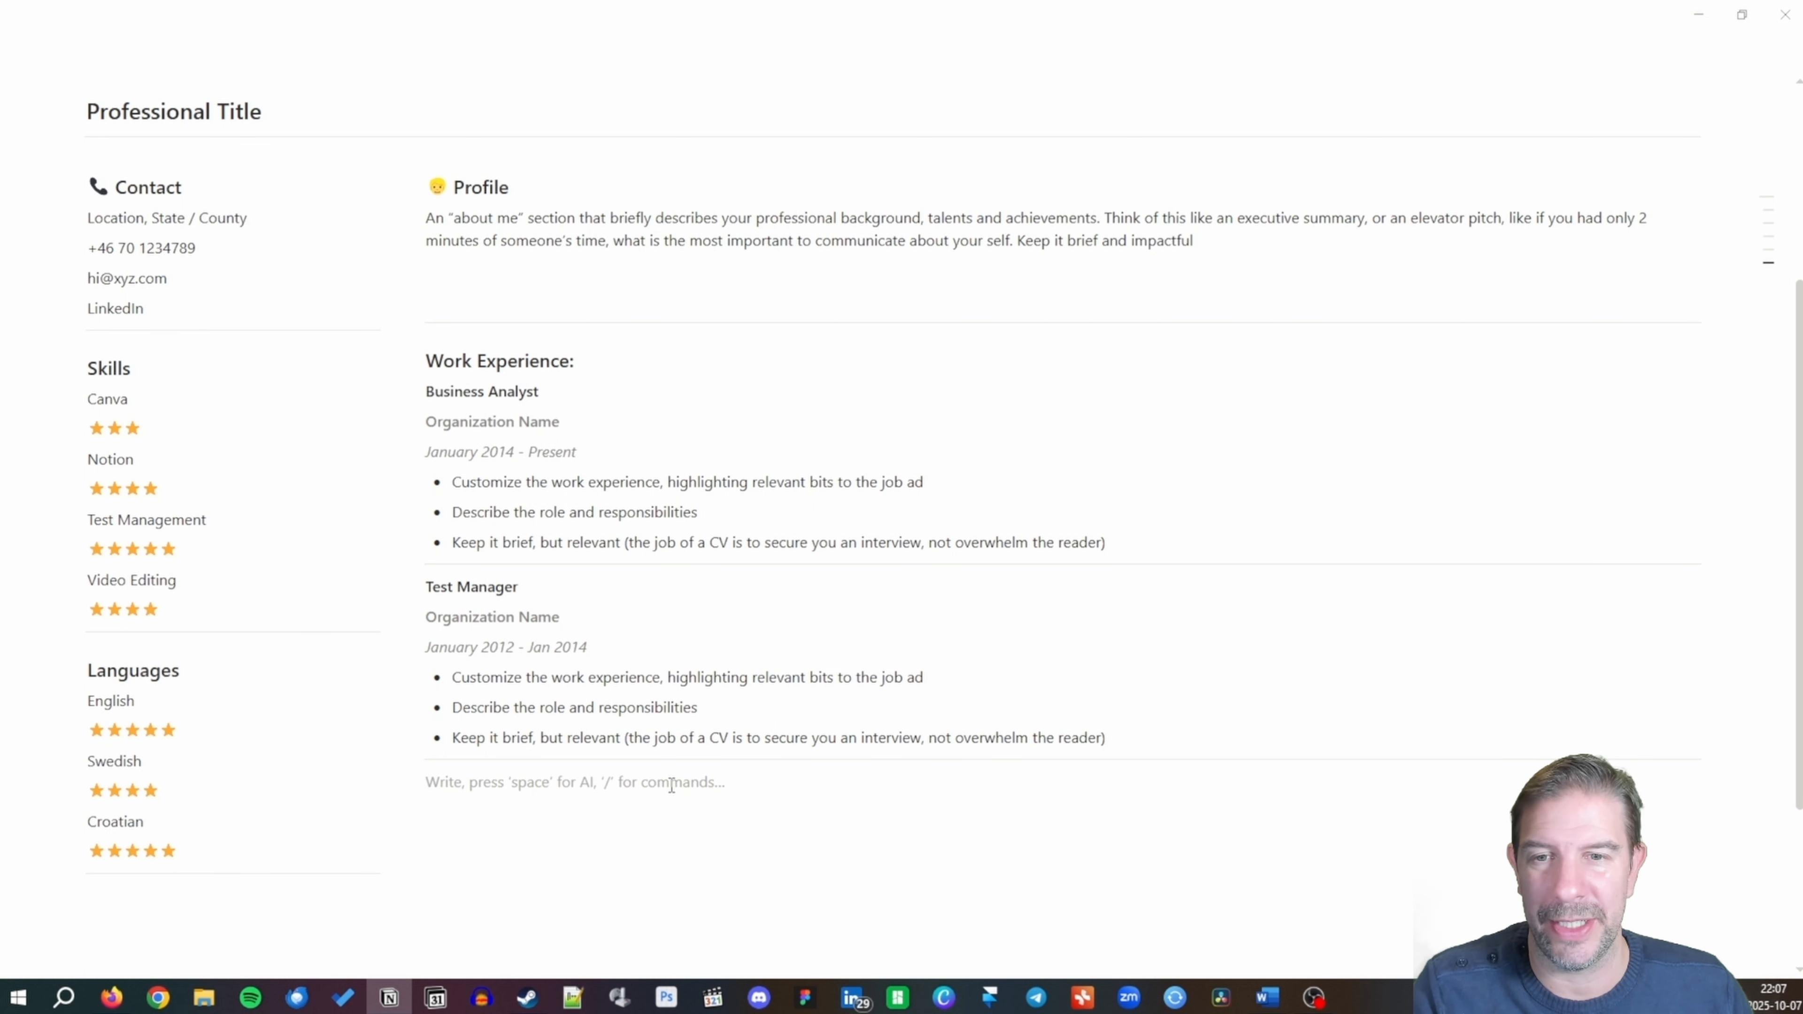
key(Up)
key(Up)
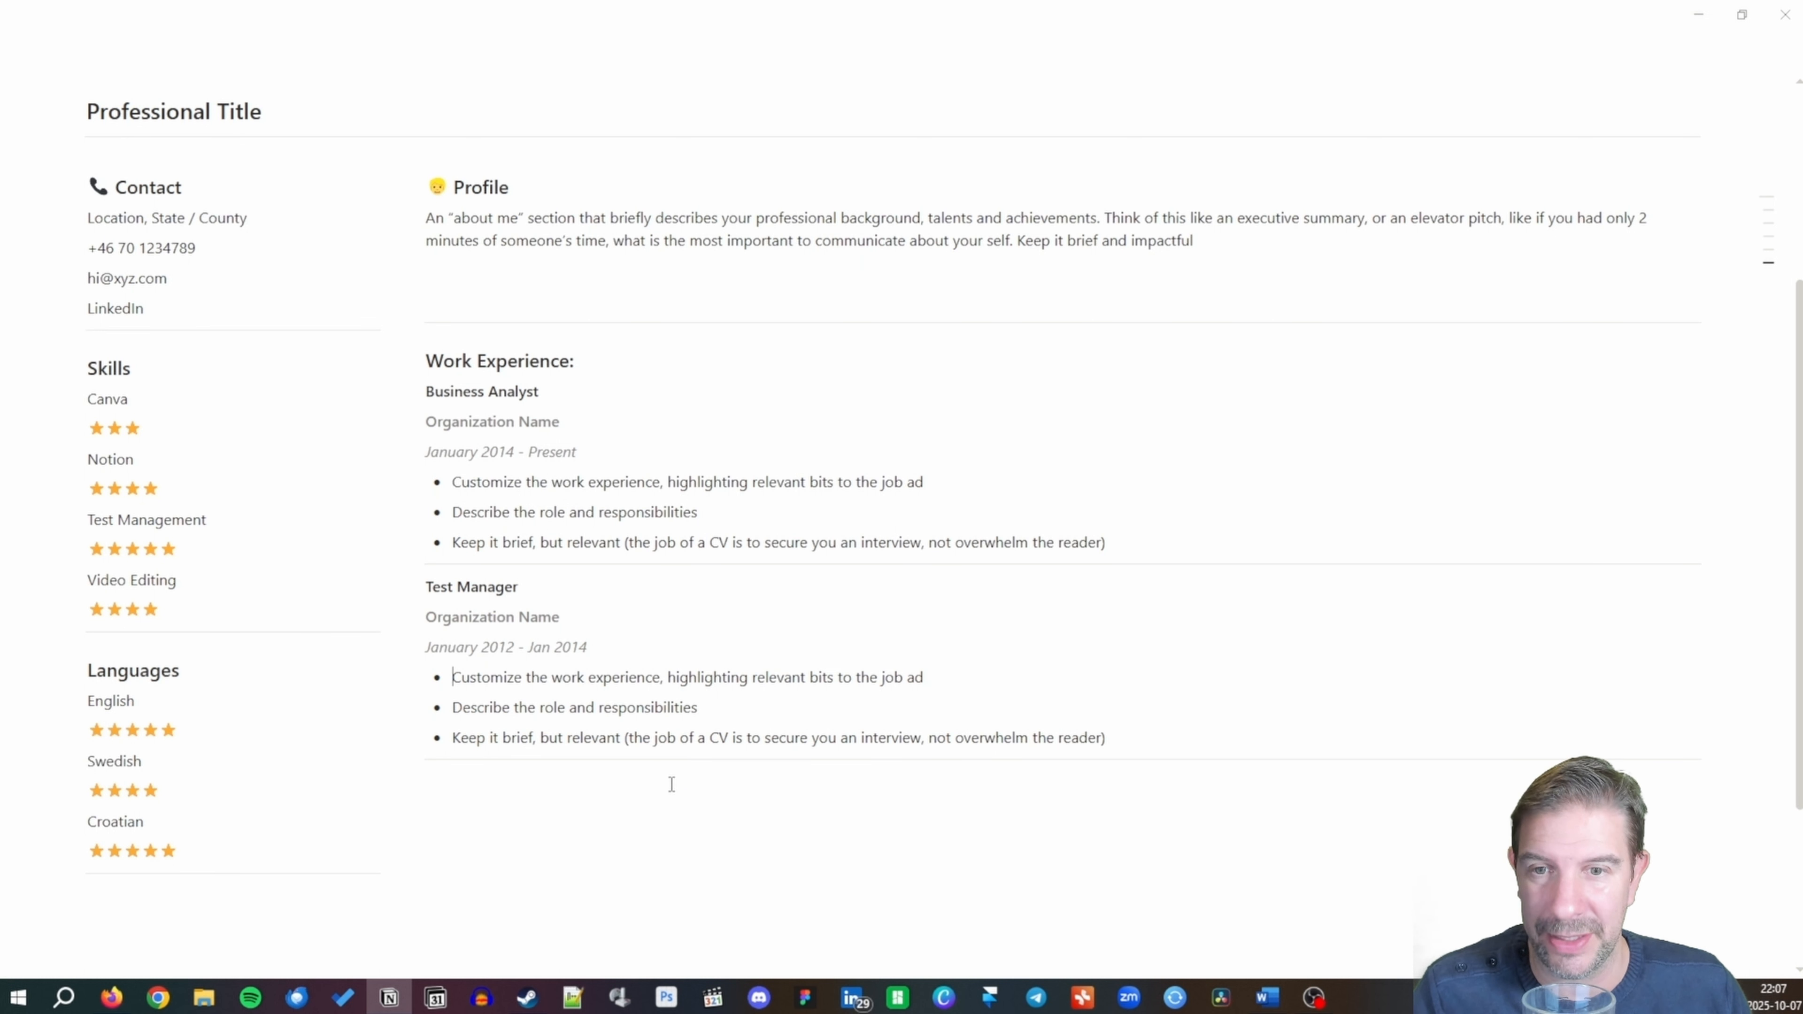
Duplicate the Test Manager entry below and retitle it 'Test Automation Expert'.
drag(423, 587, 1185, 781)
key(ctrl+c)
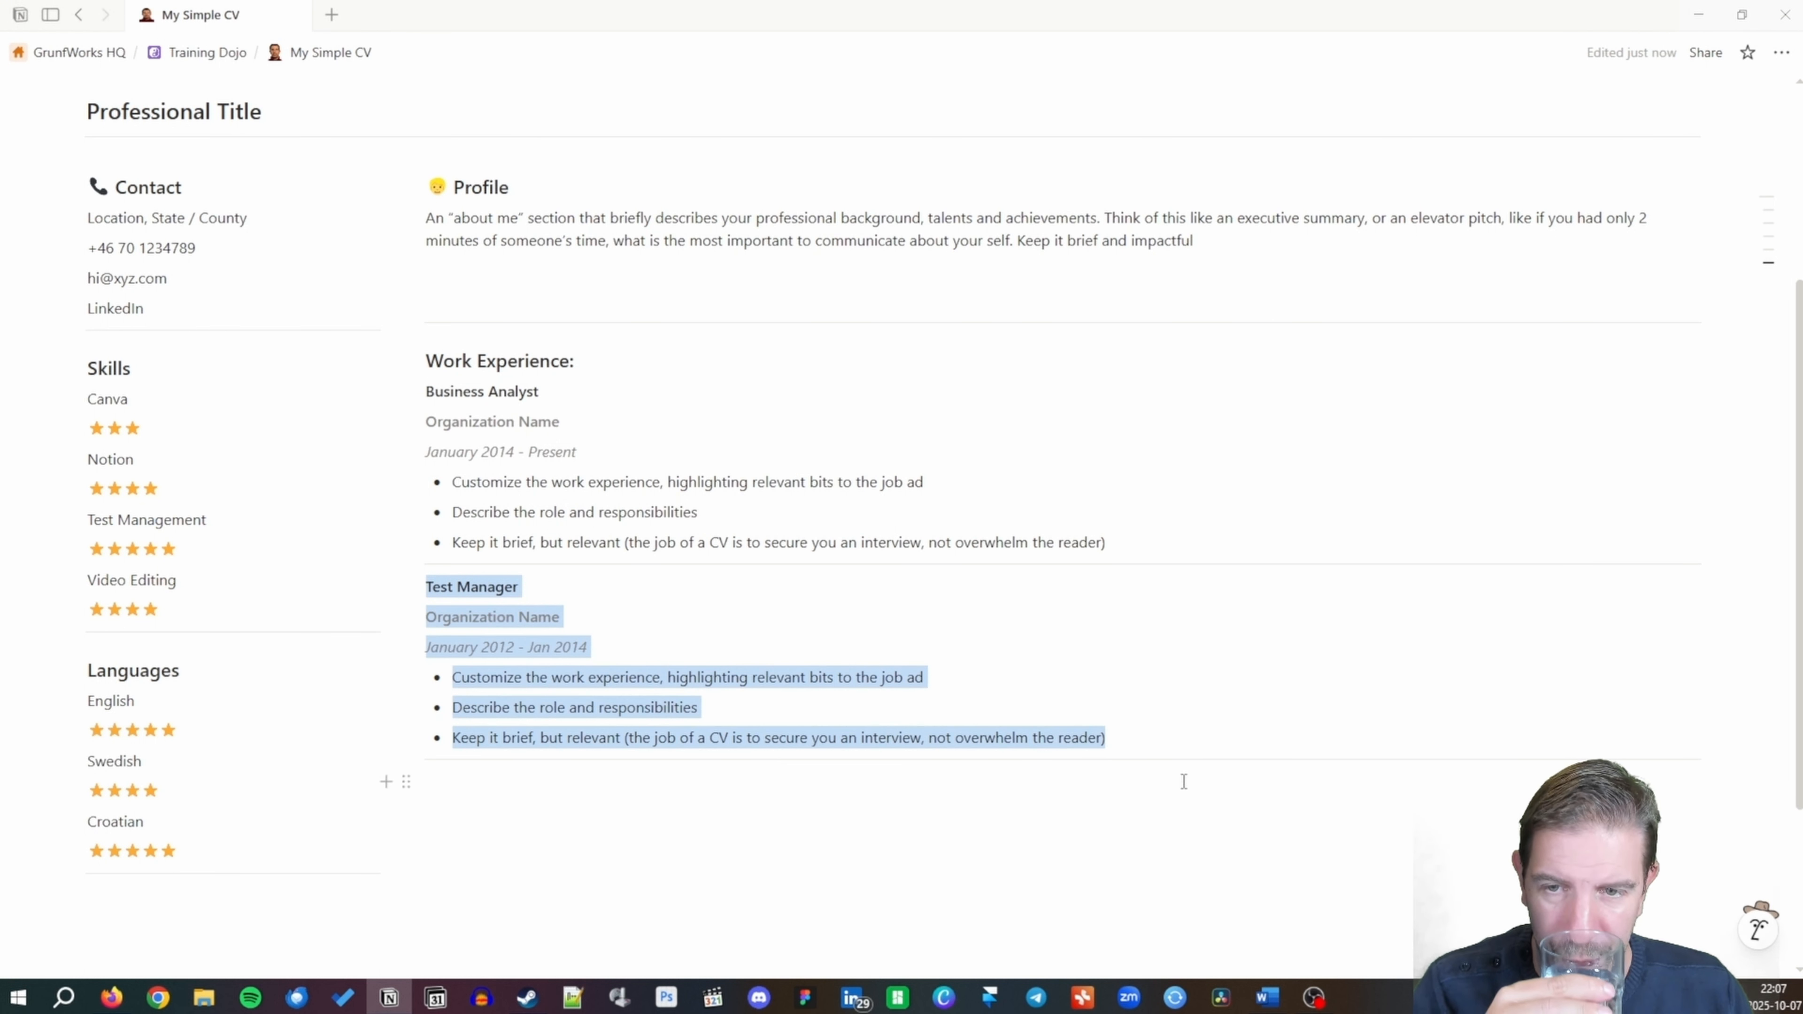
click(579, 801)
key(ctrl+v)
scroll(576, 795, down, 4)
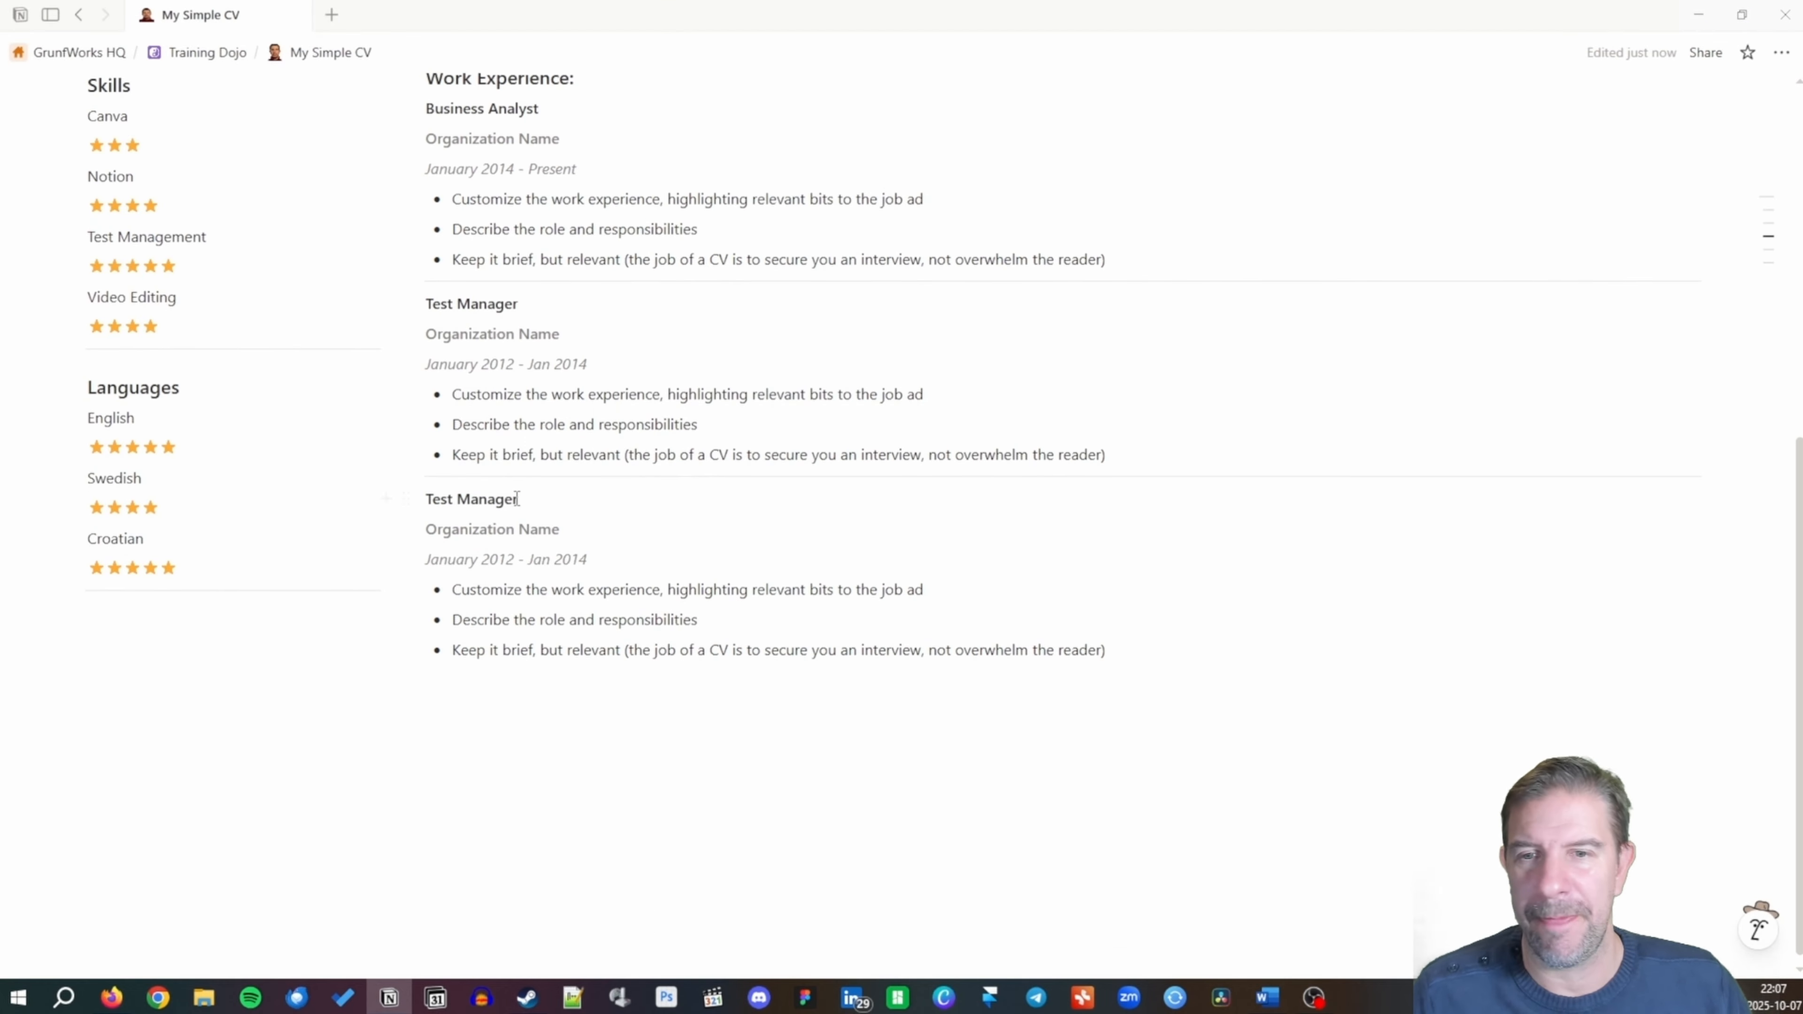
double_click(481, 501)
text(Automati)
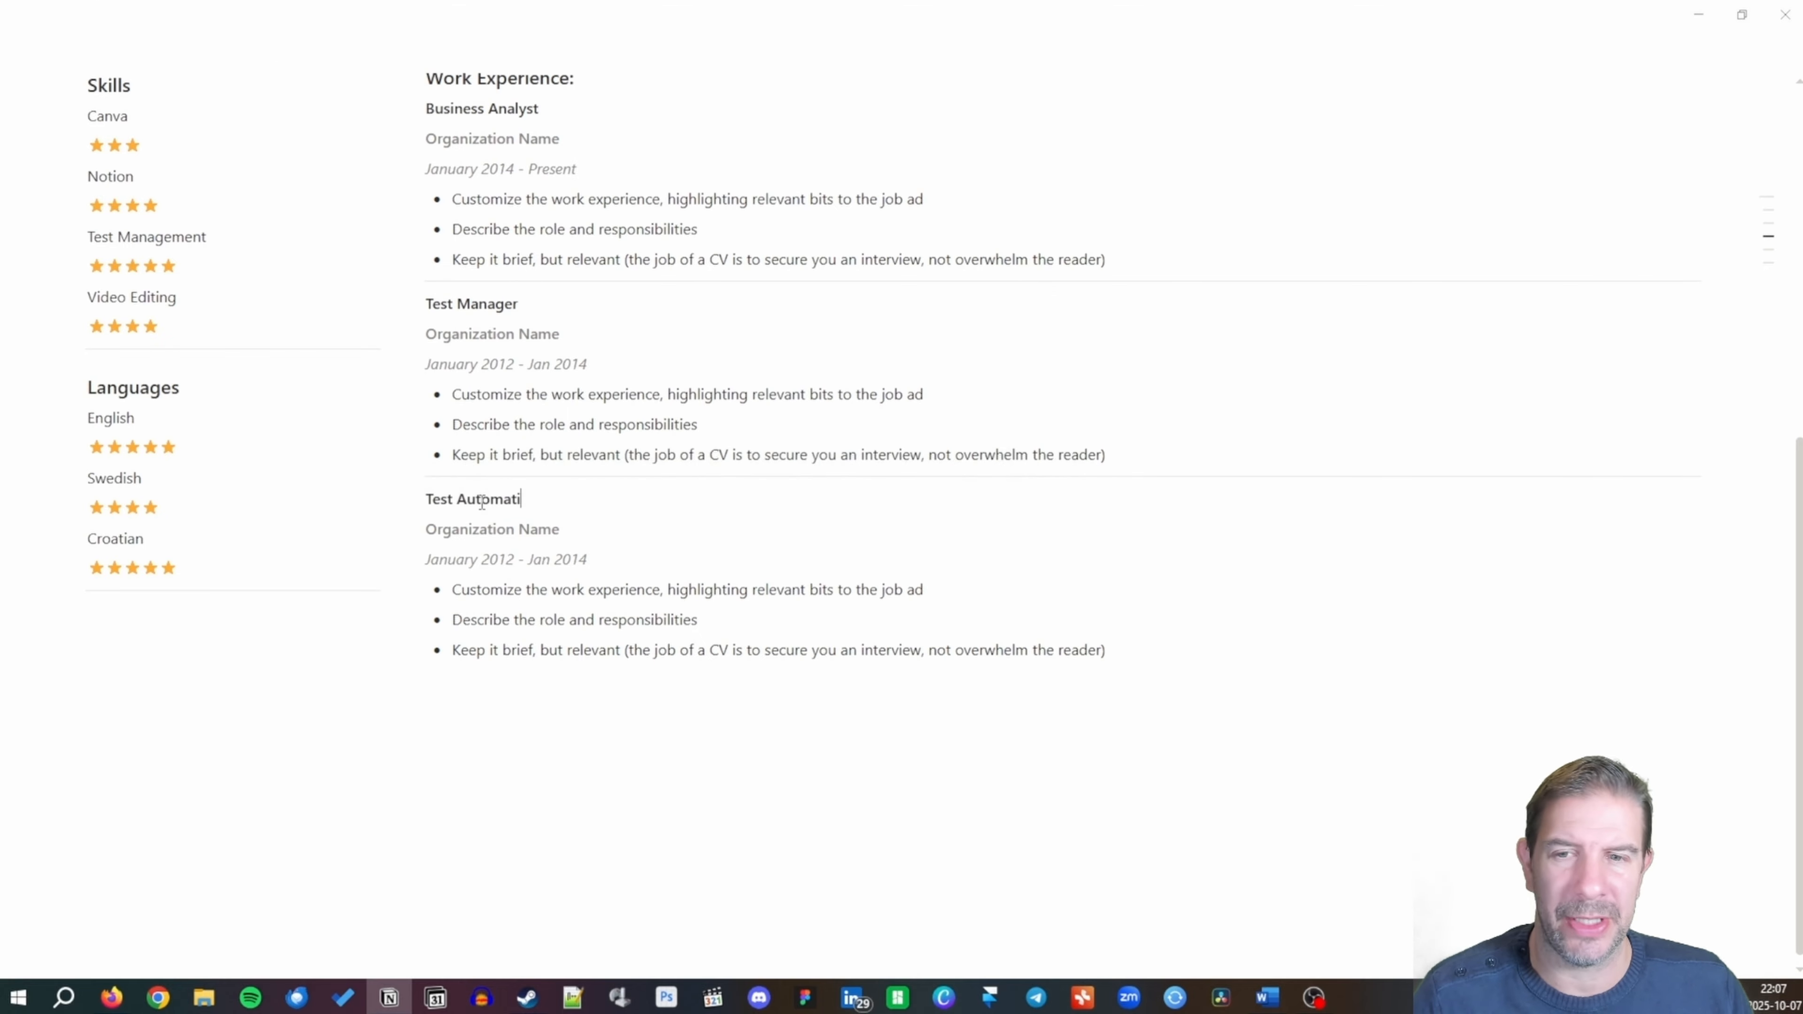
text(on Expert)
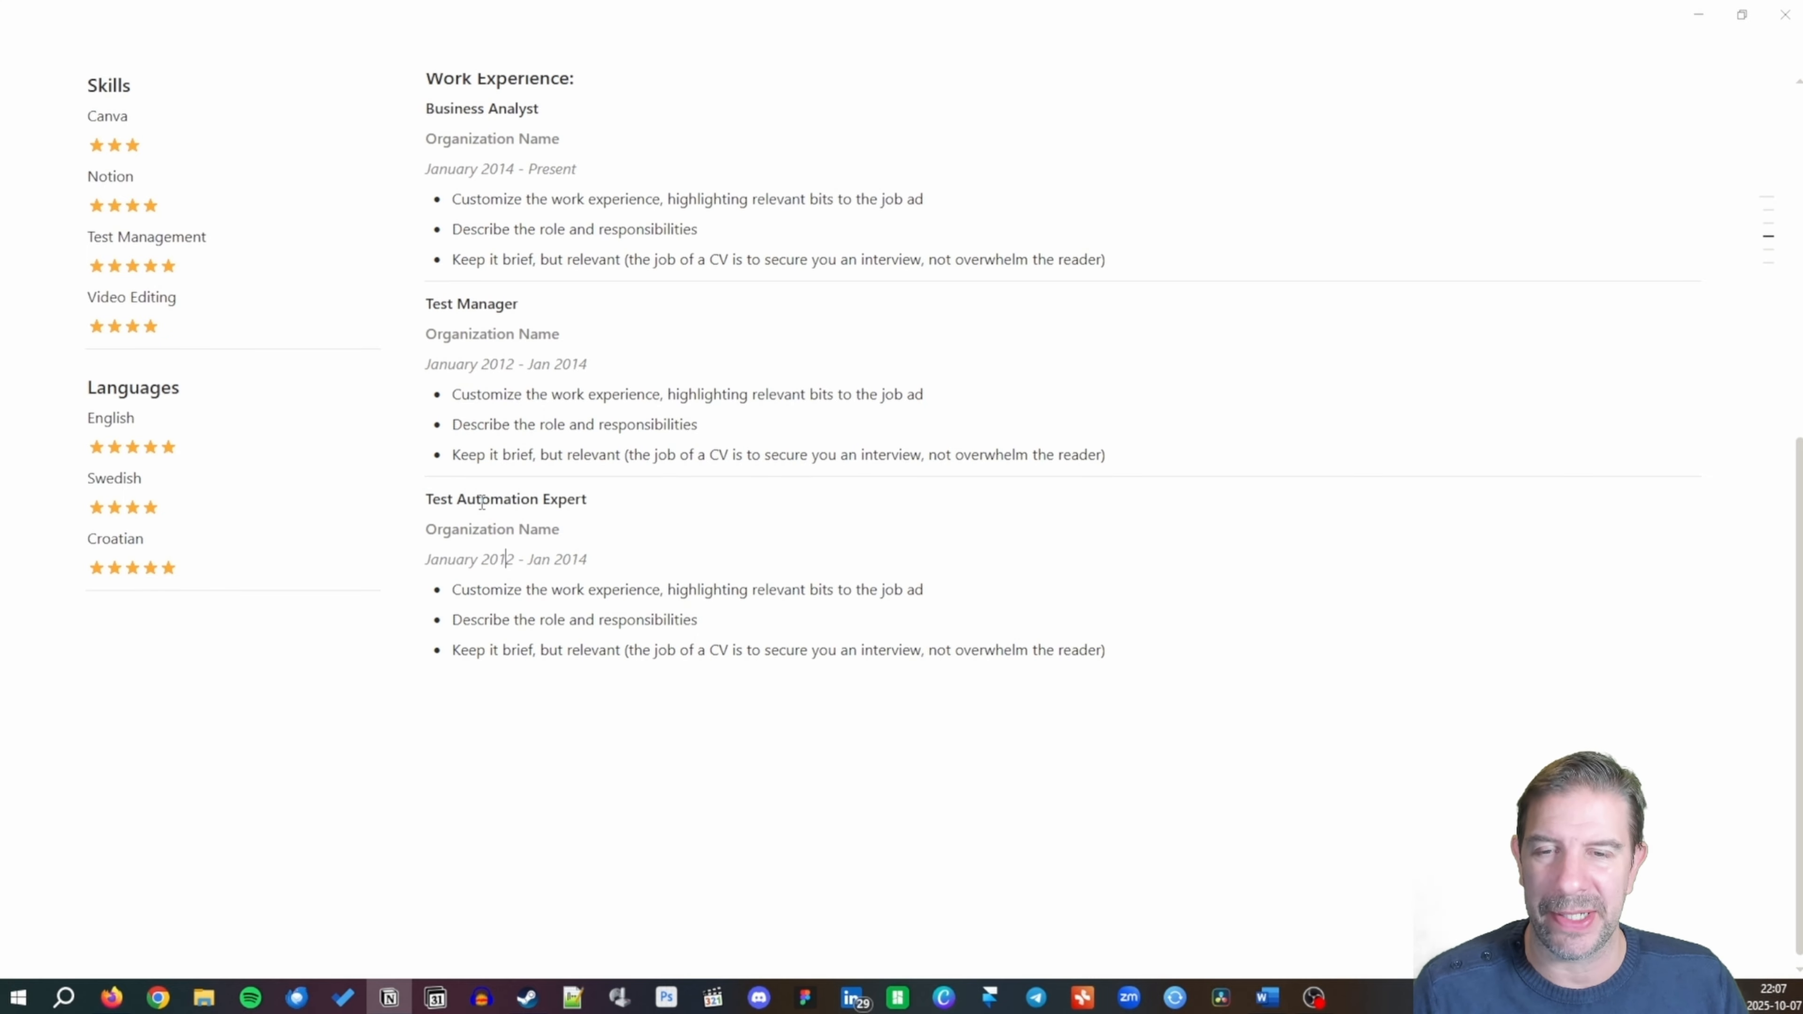
Change its dates to January 2007 - Jan 2012 and add a divider below it.
key(shift+Right)
key(BackSpace)
key(BackSpace)
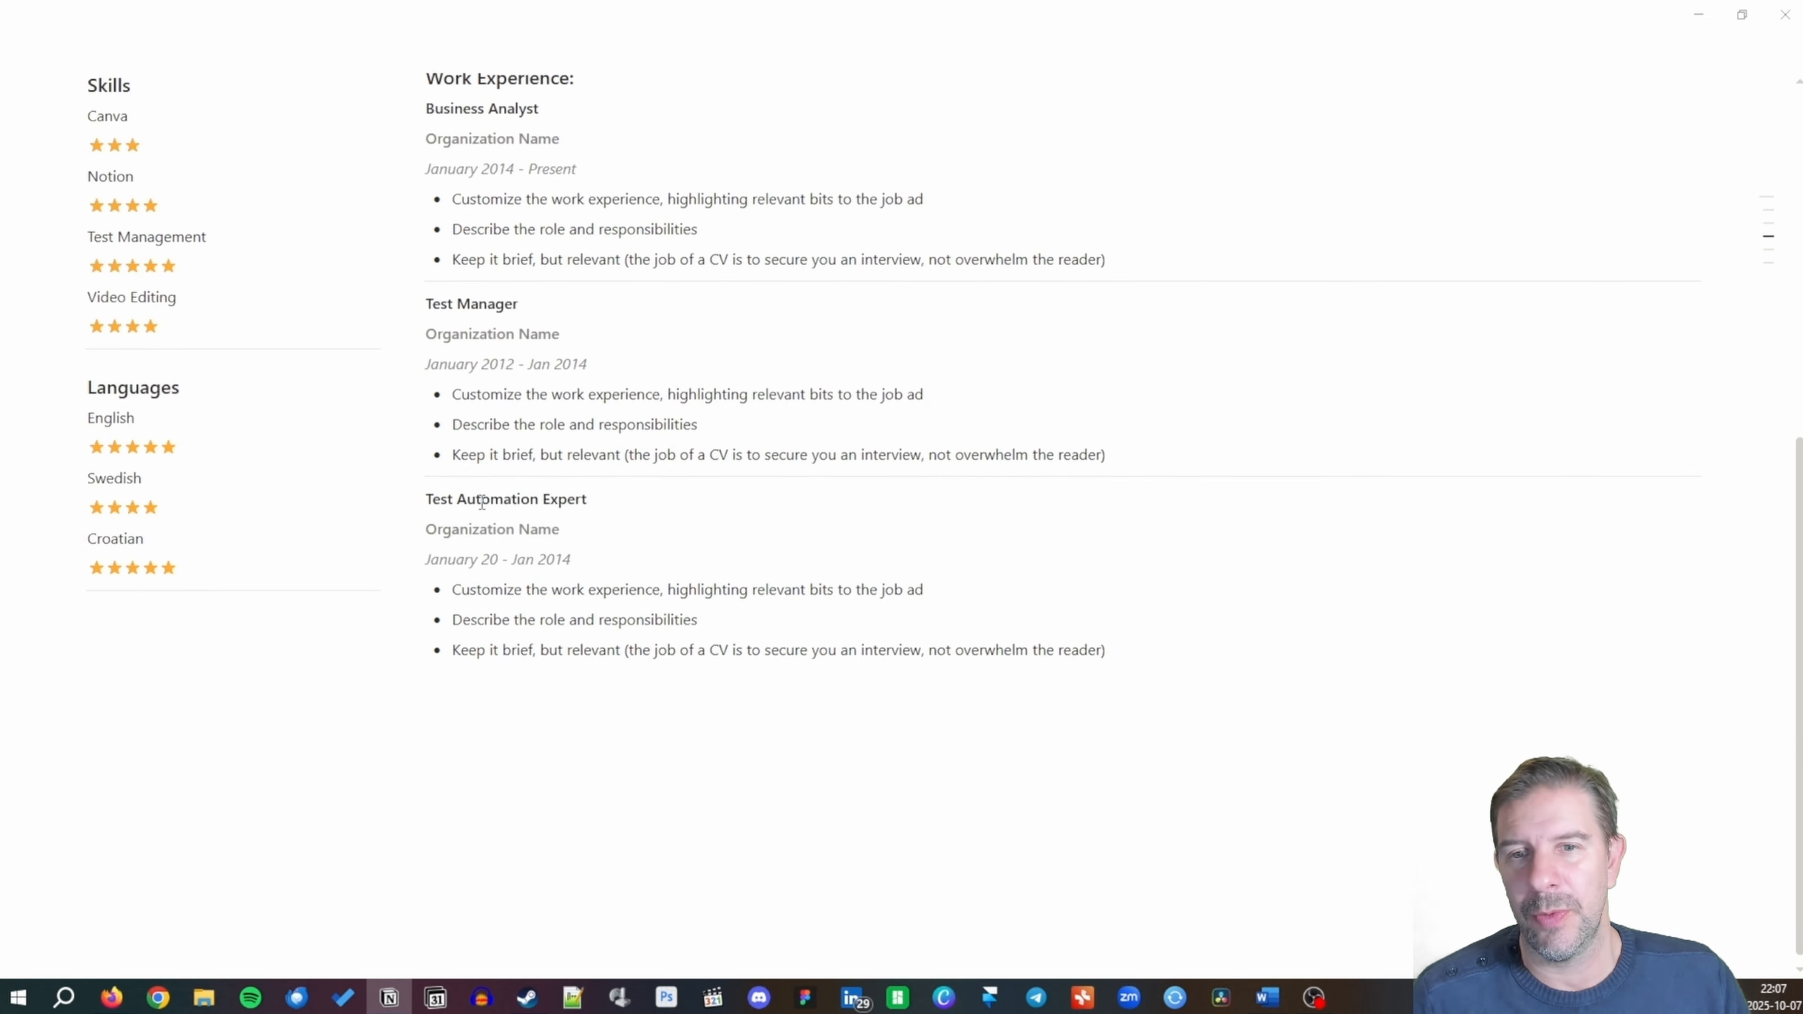
text(07)
key(Right)
key(Right)
key(Right)
key(Right)
key(Right)
key(Right)
key(Right)
key(Right)
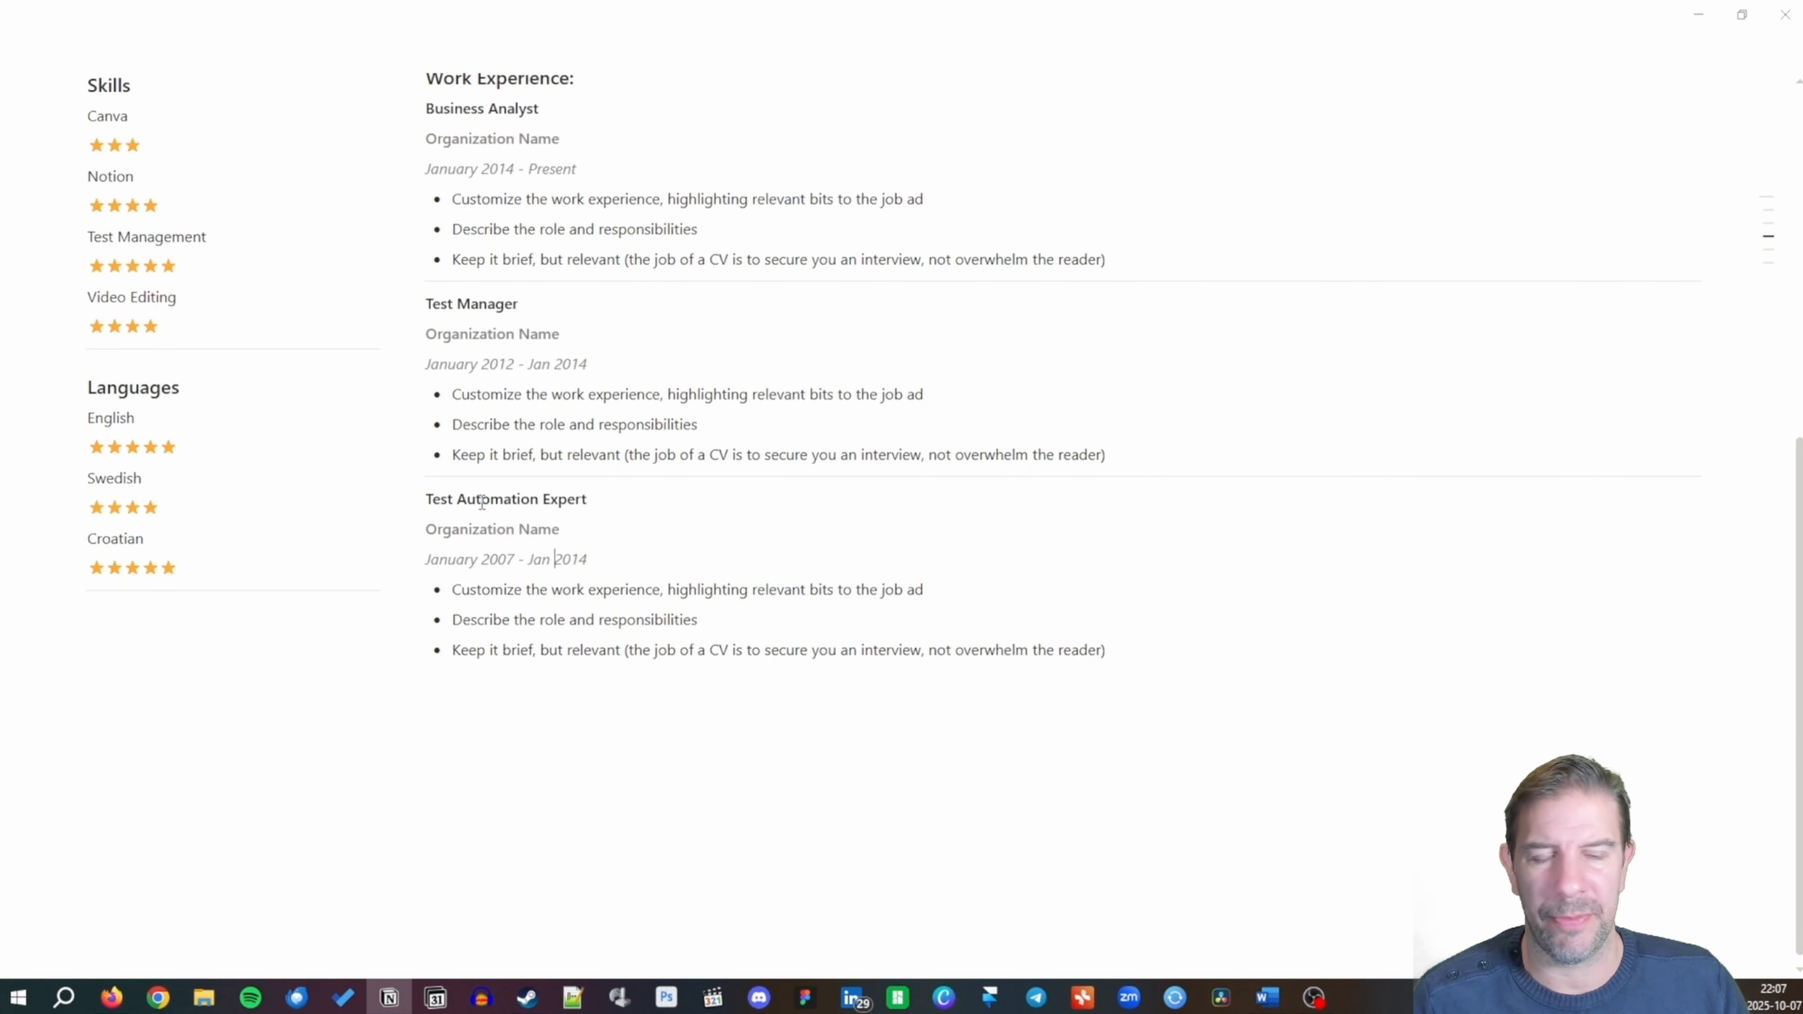
key(shift+Right)
text(2)
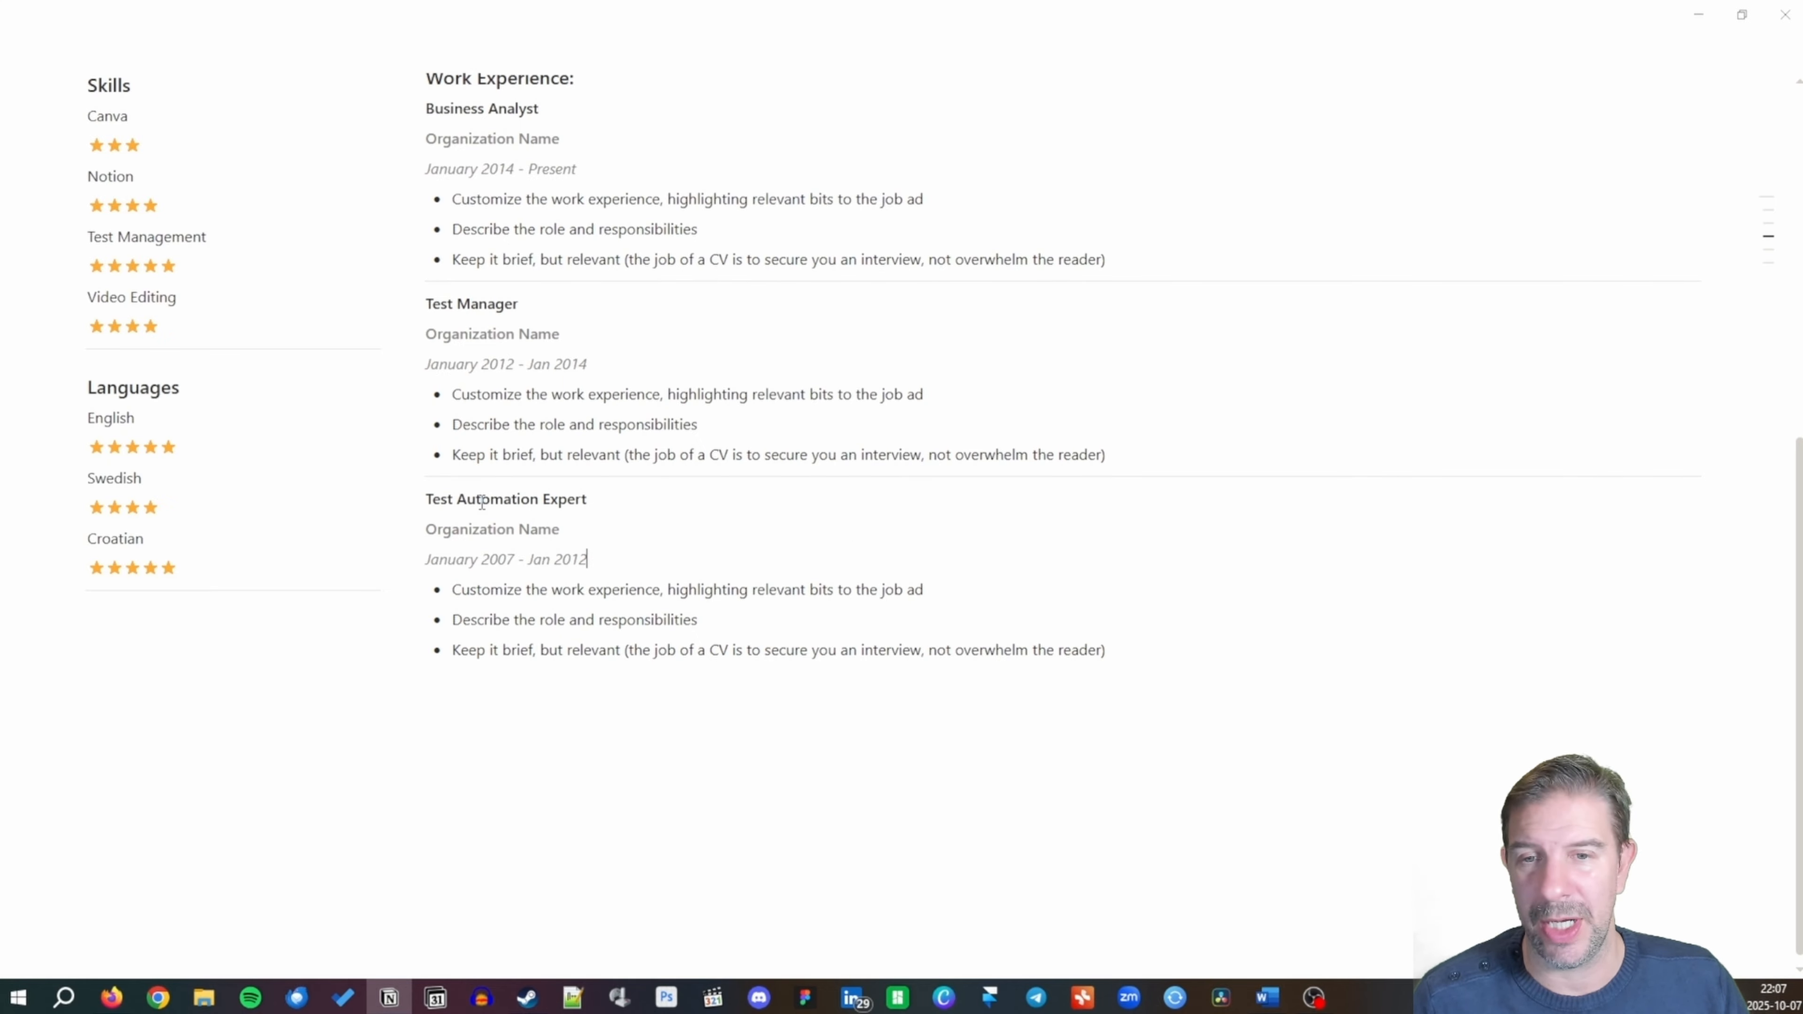
key(Down)
key(Down)
key(Down)
key(Down)
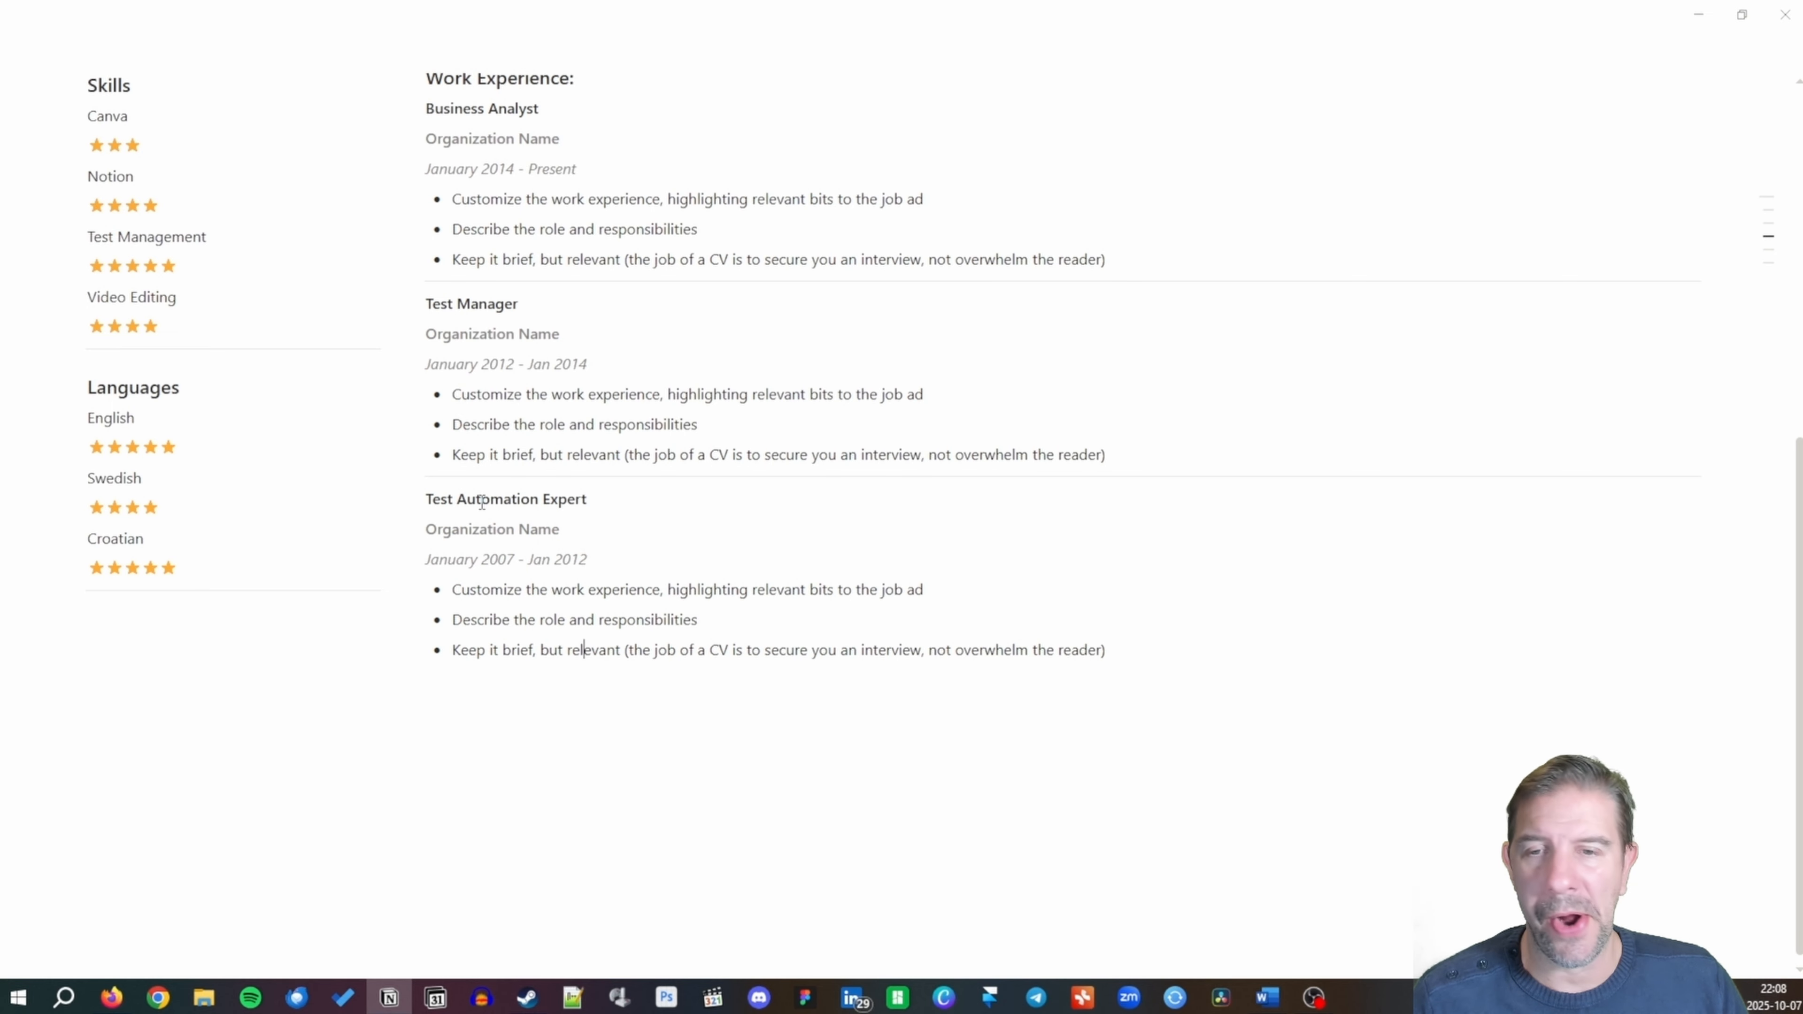
key(Up)
key(Return)
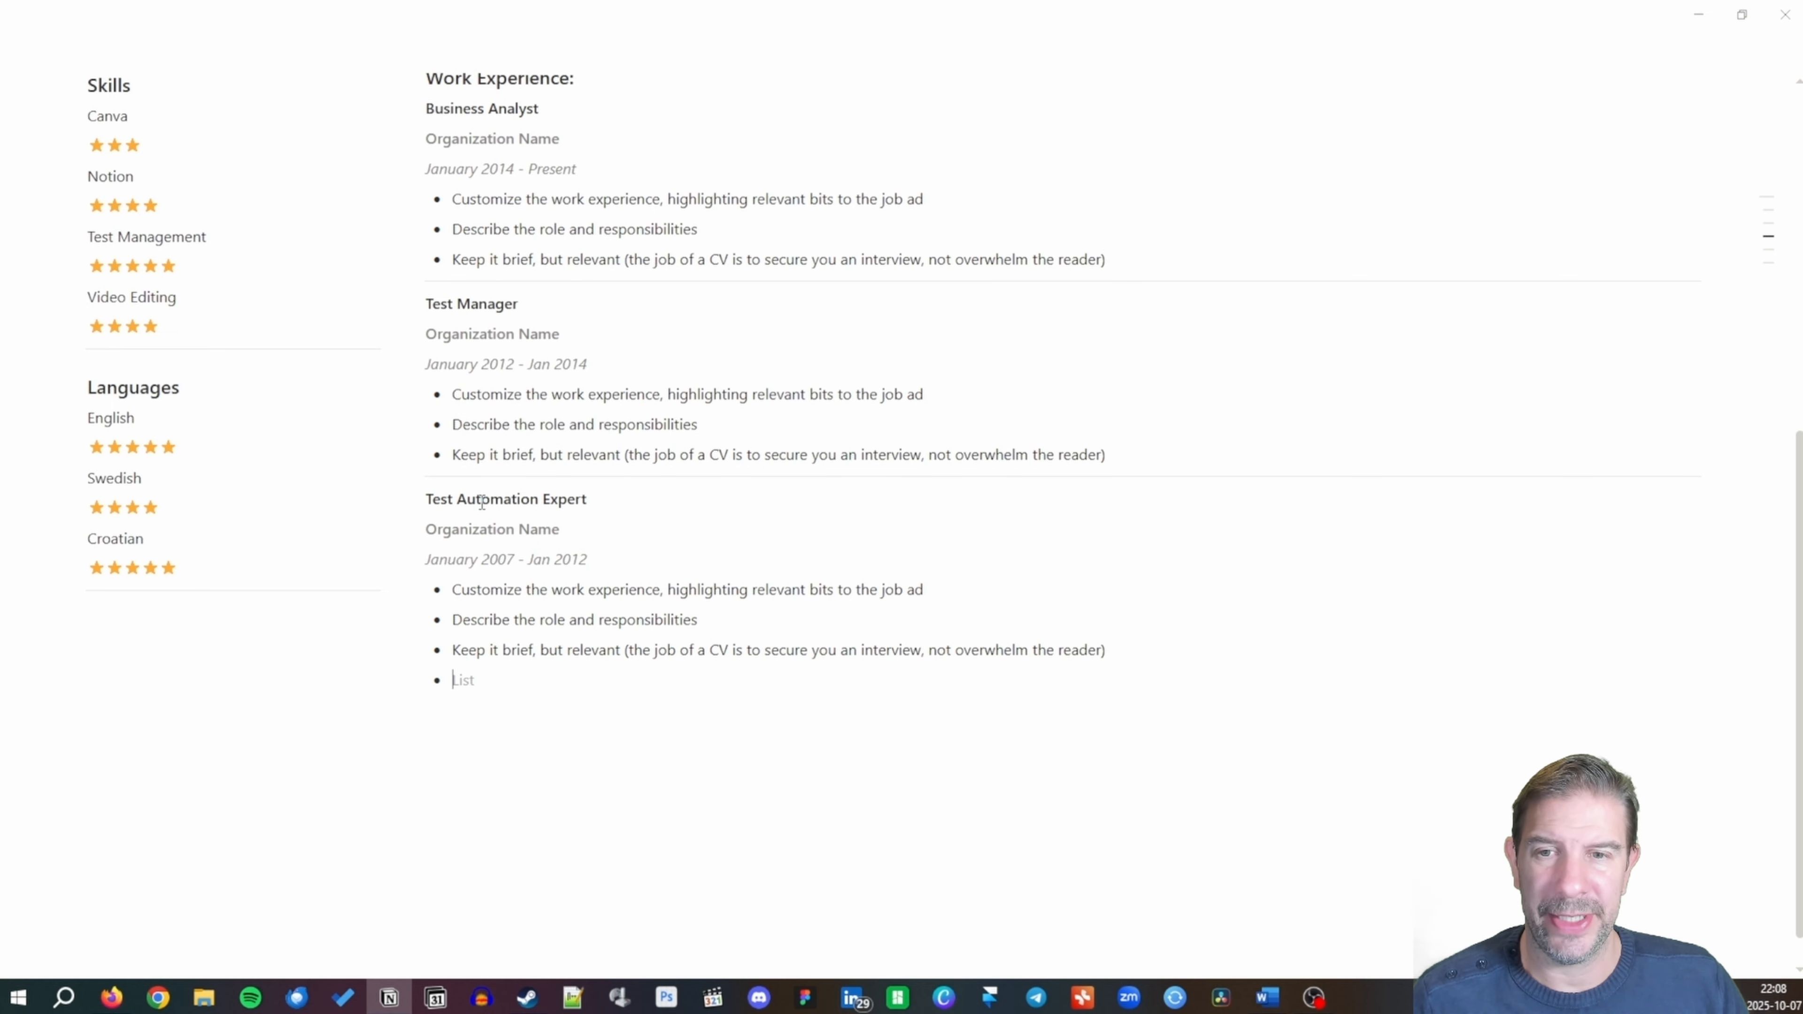
key(Return)
text(---)
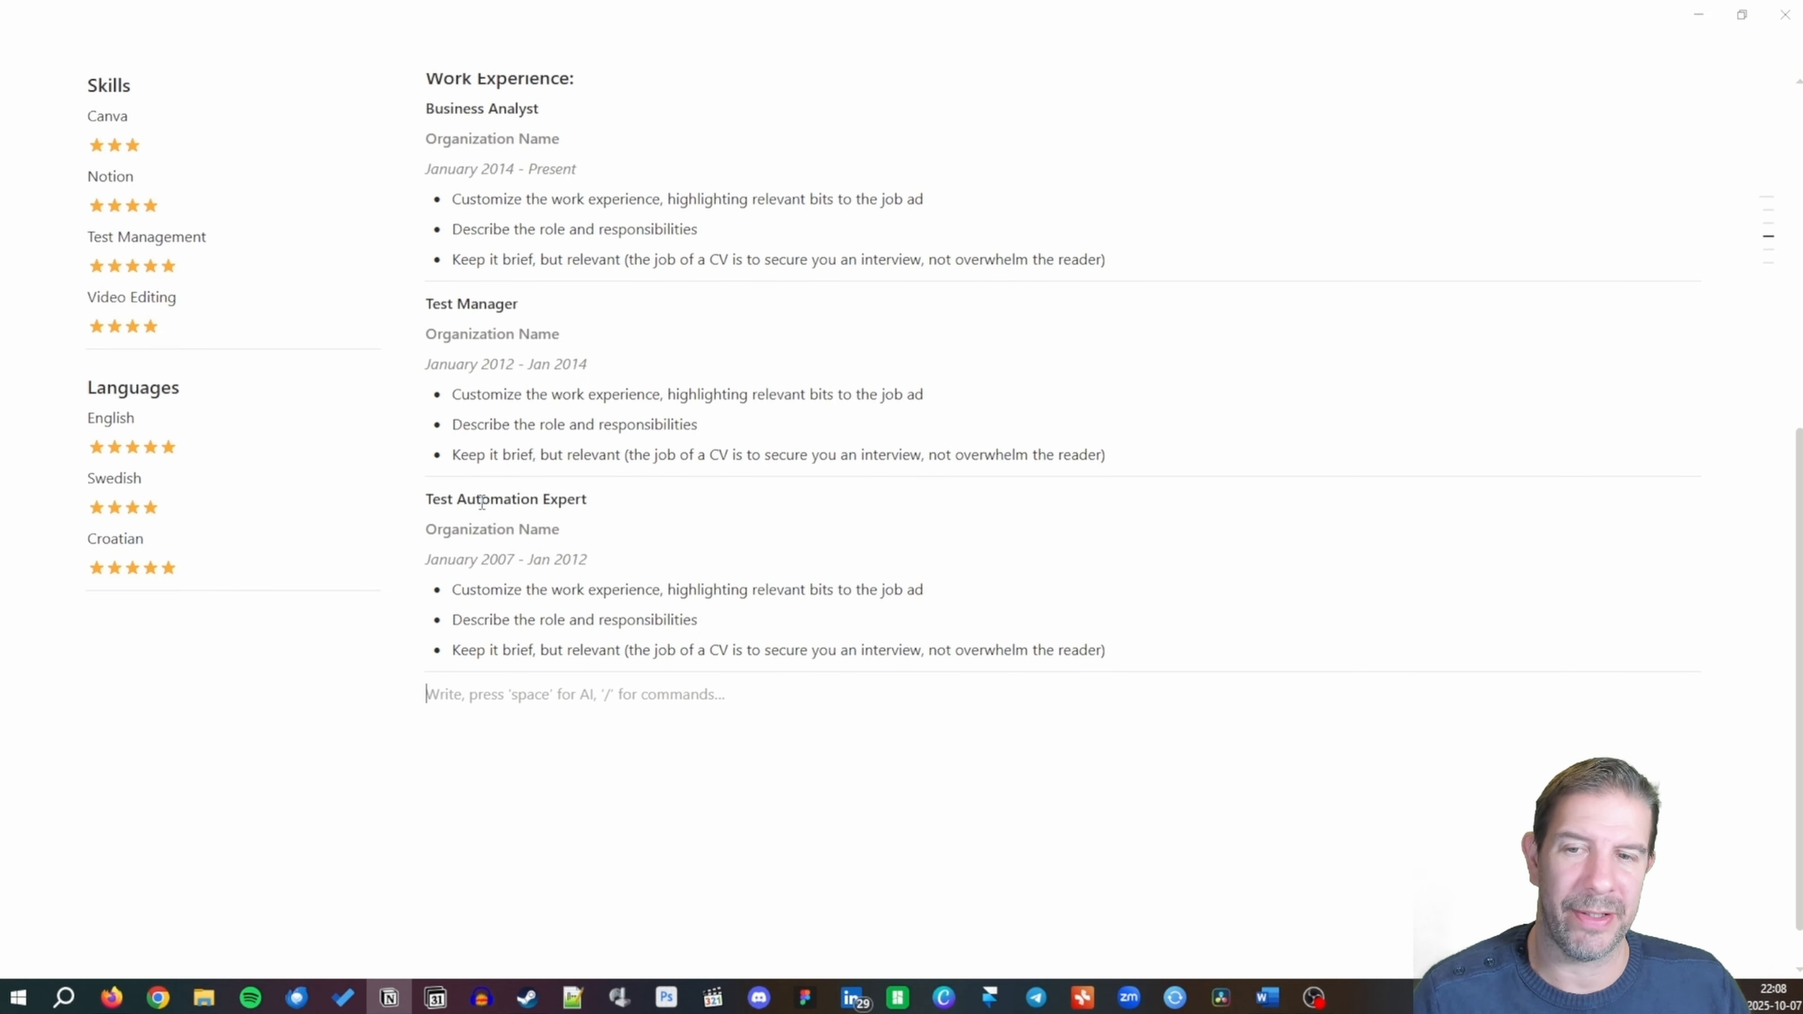
text(Education)
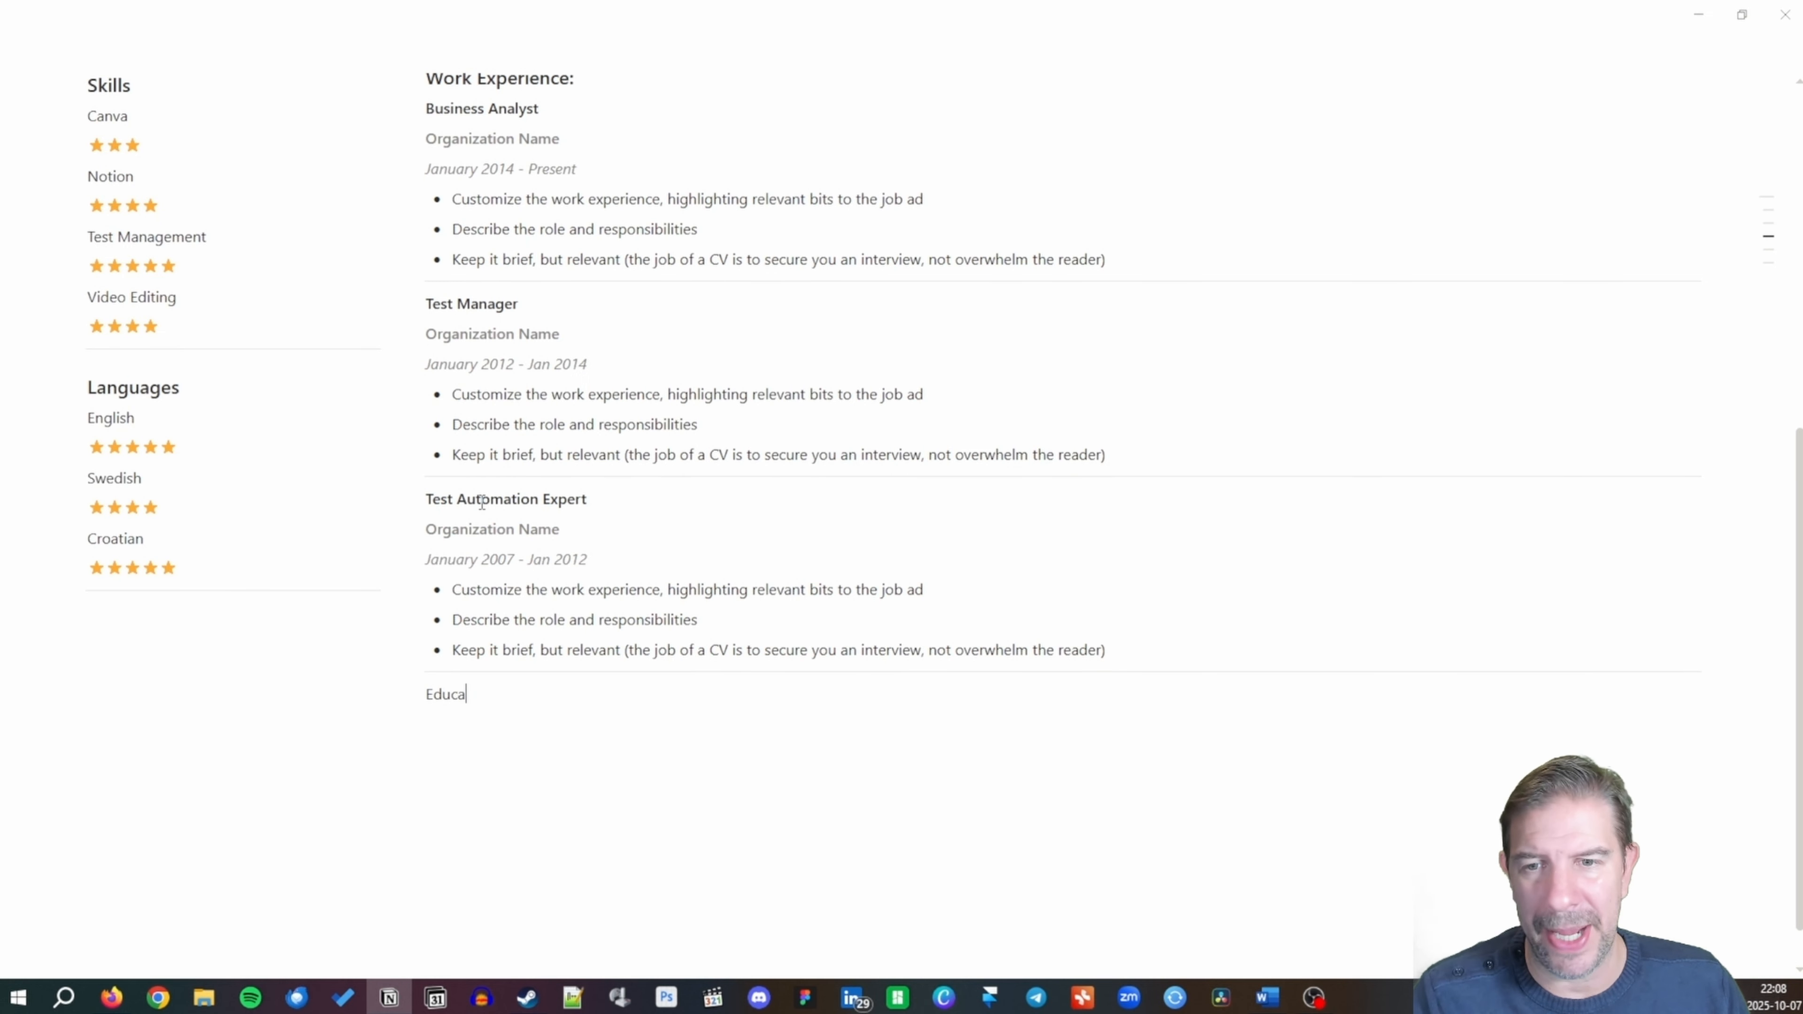
Add an 'Education' Heading 1 with a 'University' line beneath it.
key(BackSpace)
key(BackSpace)
key(BackSpace)
key(BackSpace)
key(BackSpace)
key(BackSpace)
key(BackSpace)
key(BackSpace)
key(BackSpace)
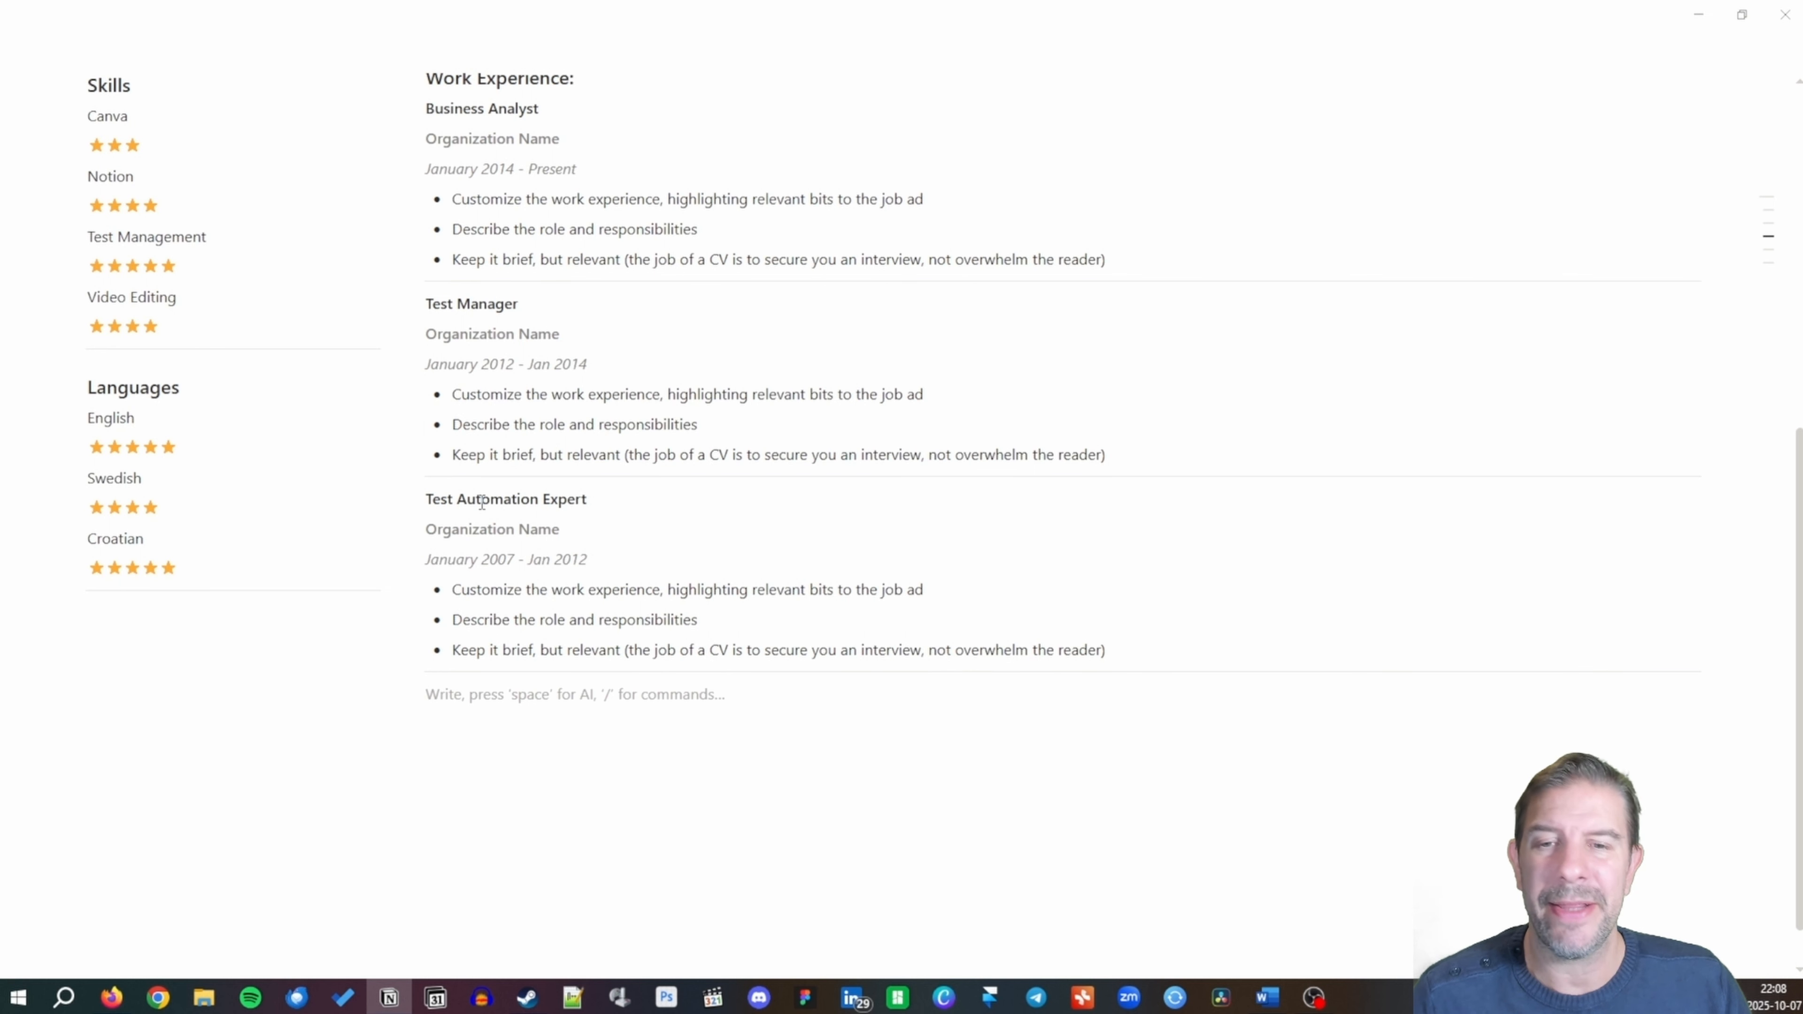
text(/h)
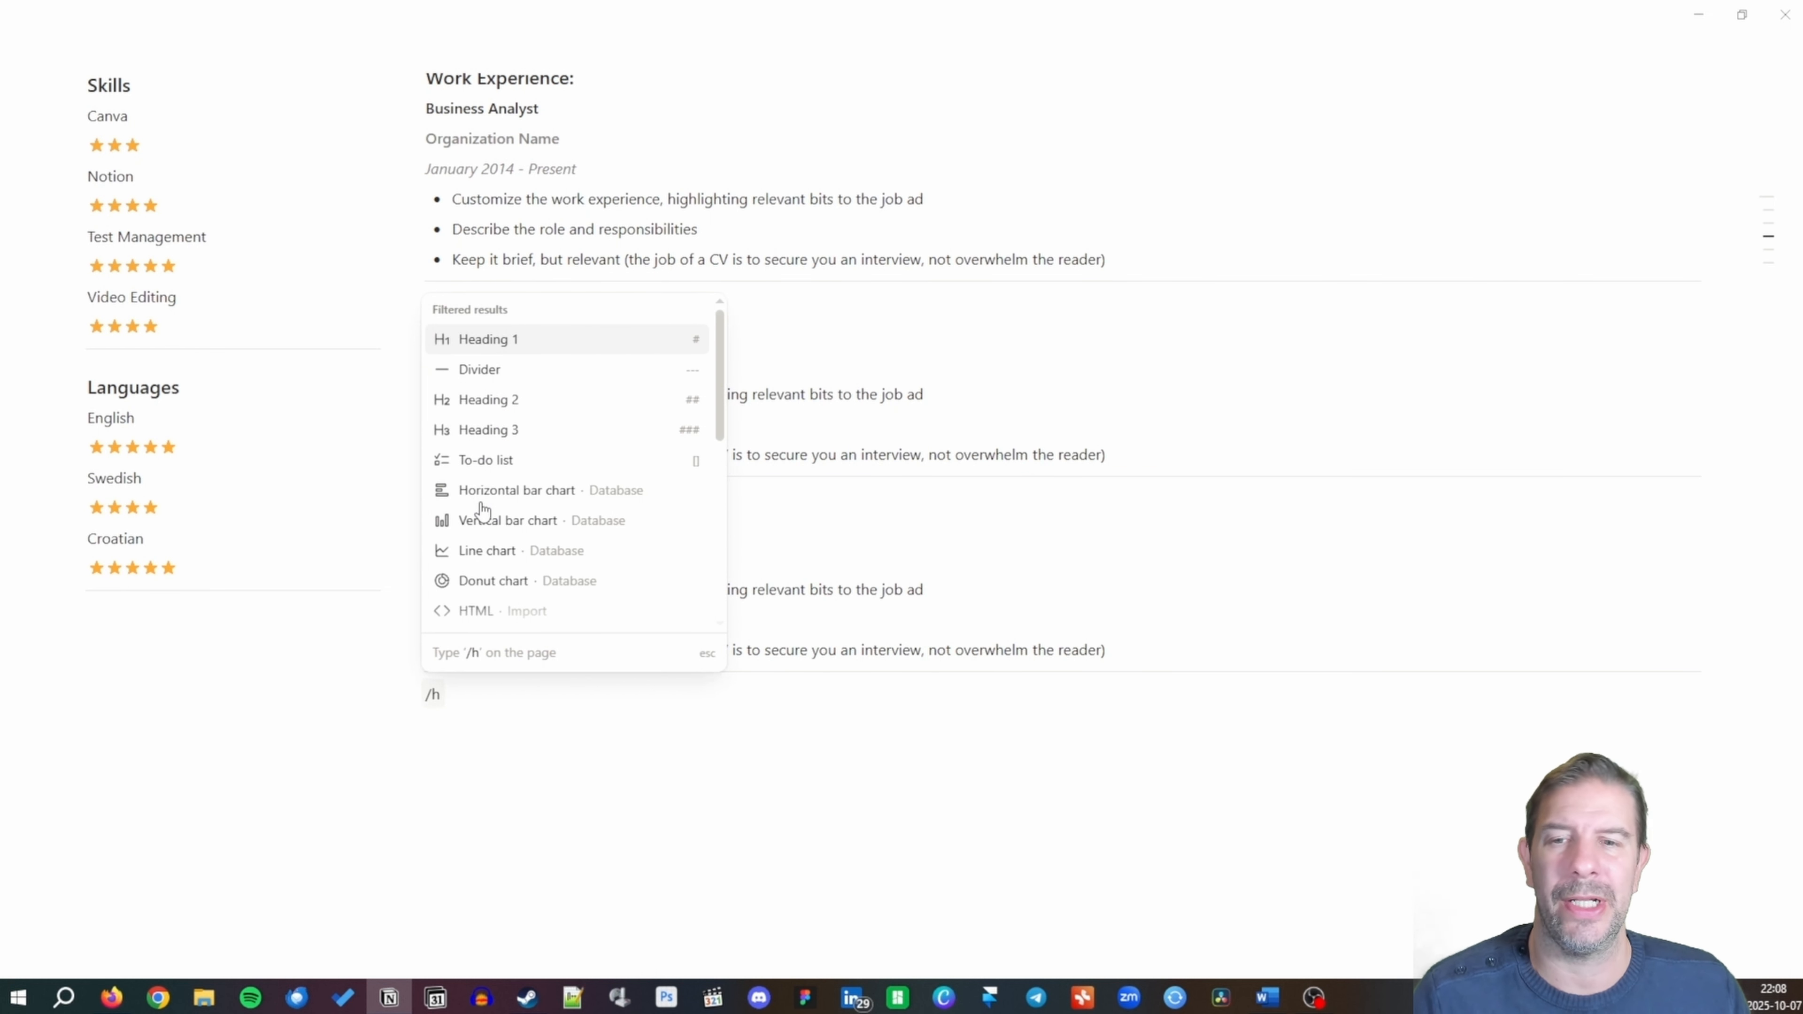
text(1)
key(Return)
text(Edu)
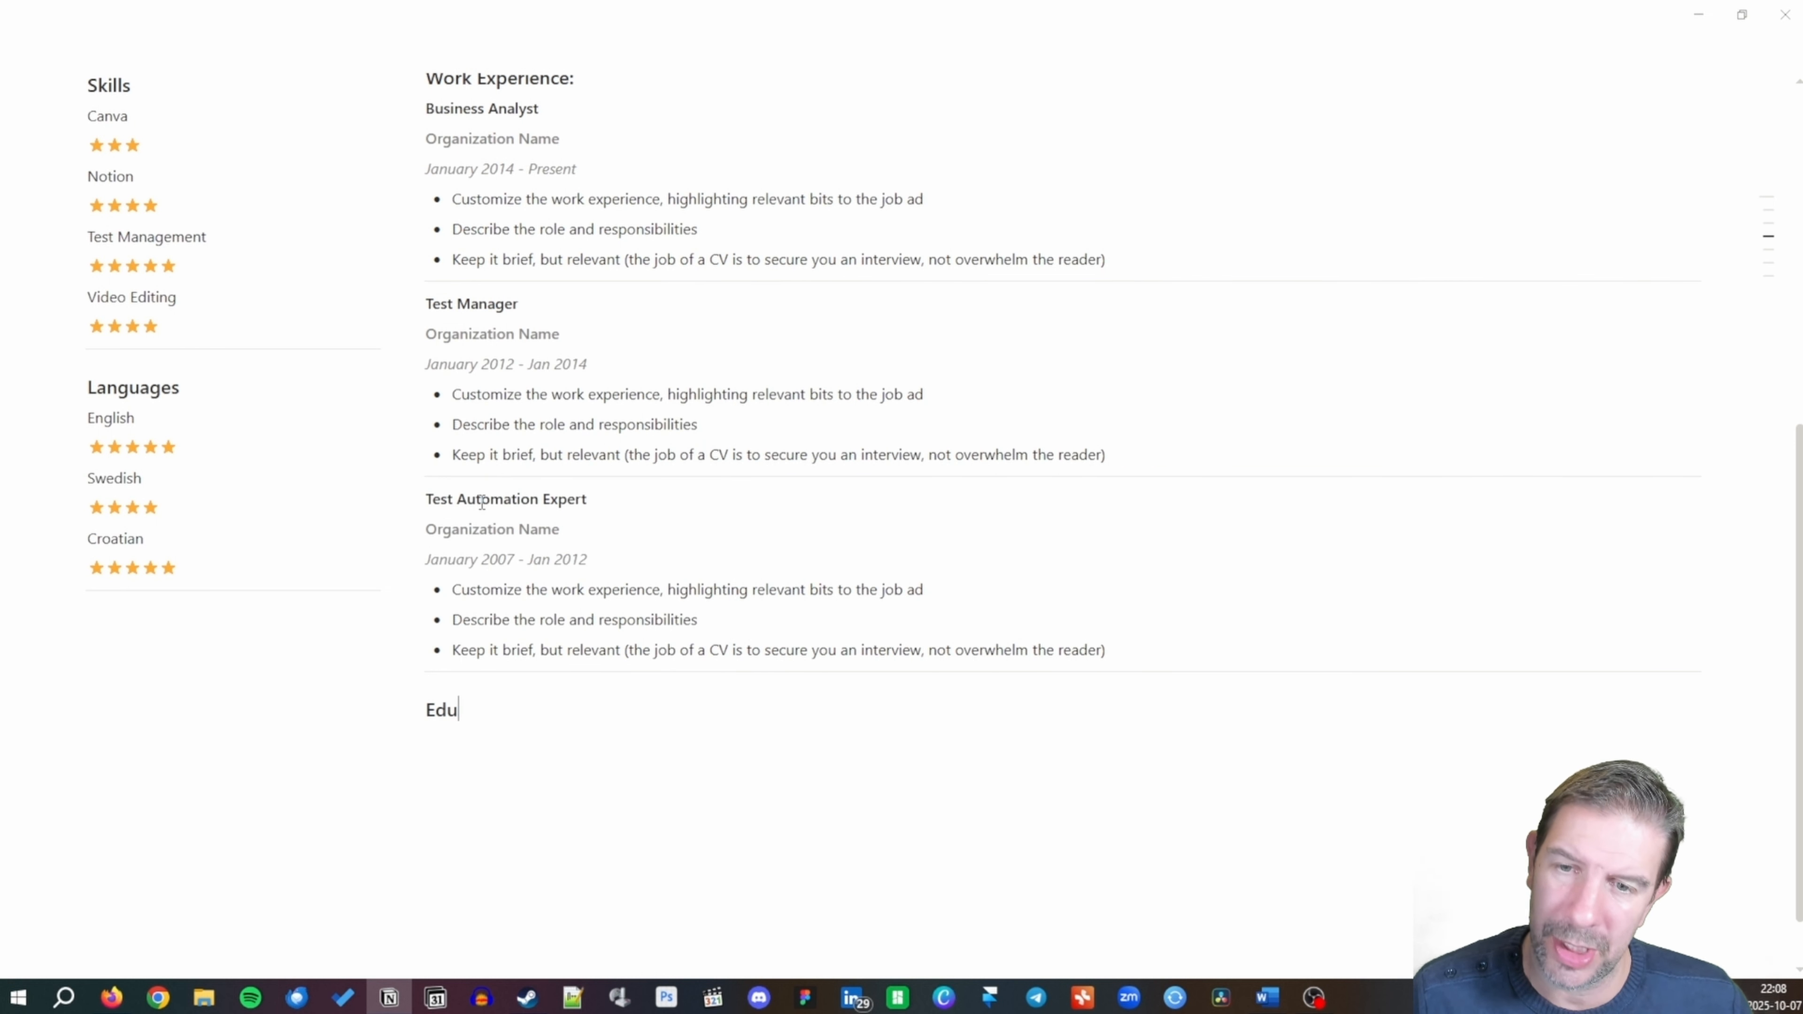
text(cation)
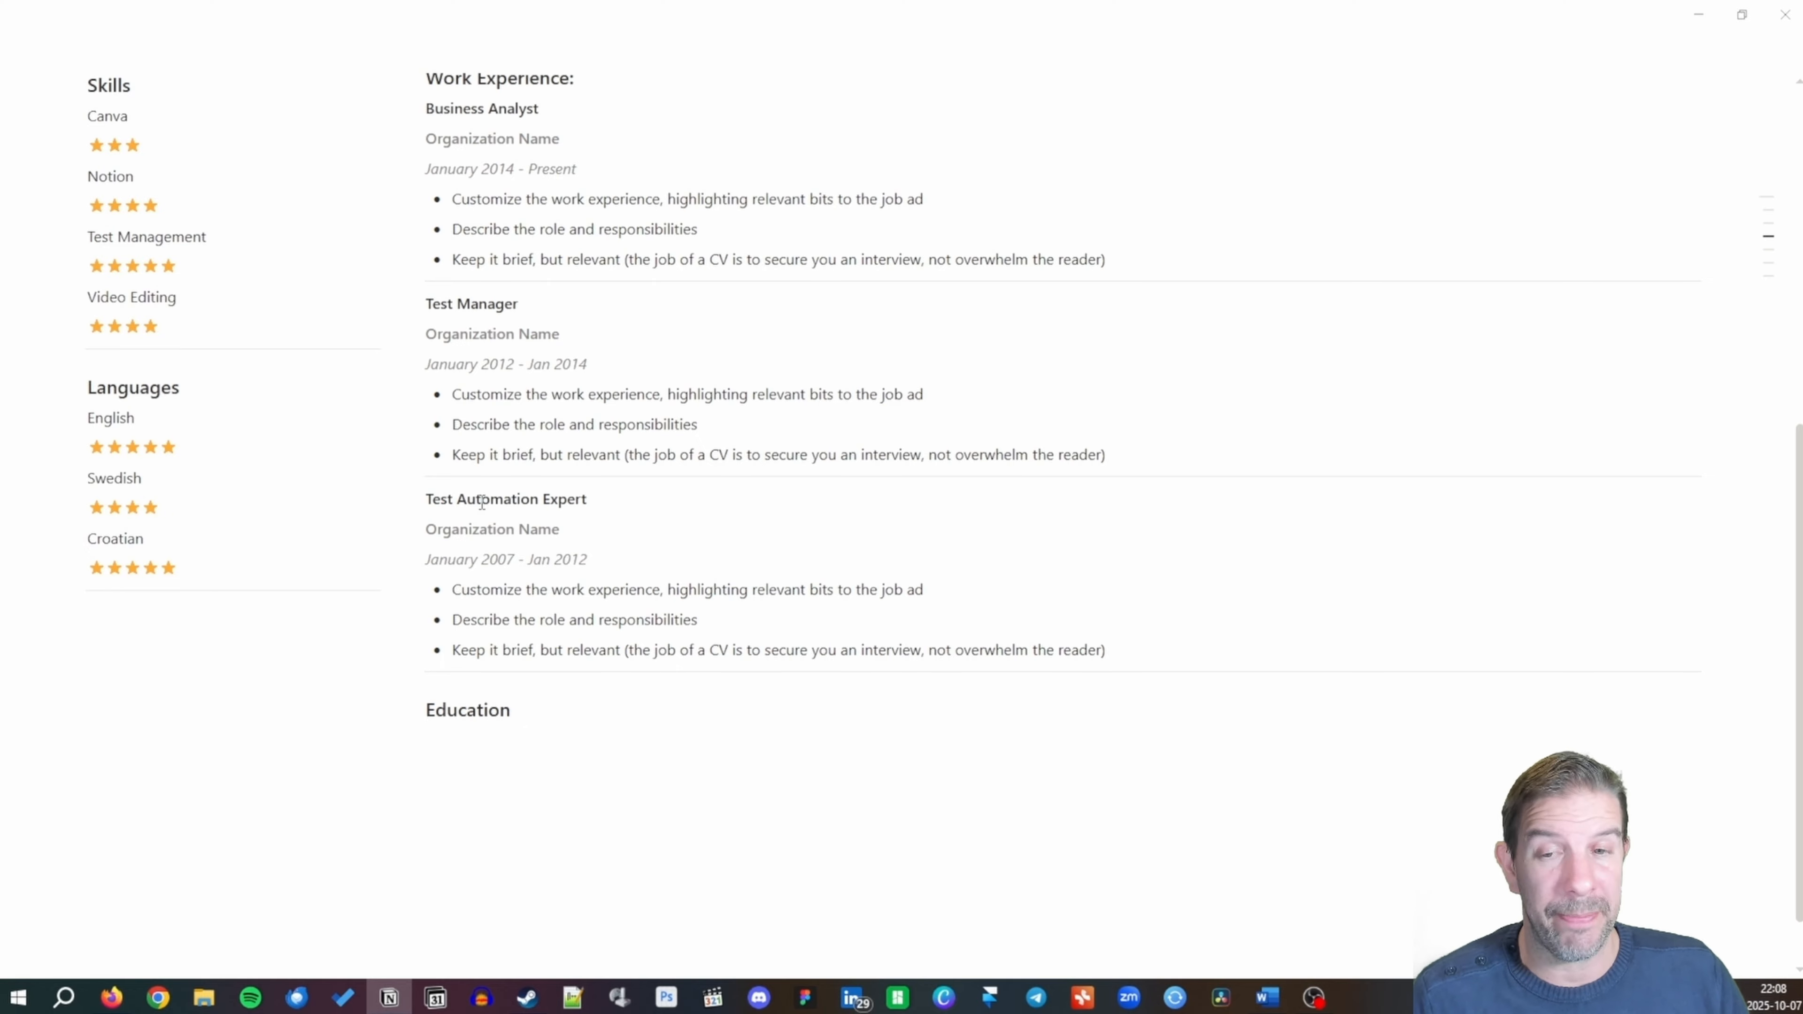
key(Return)
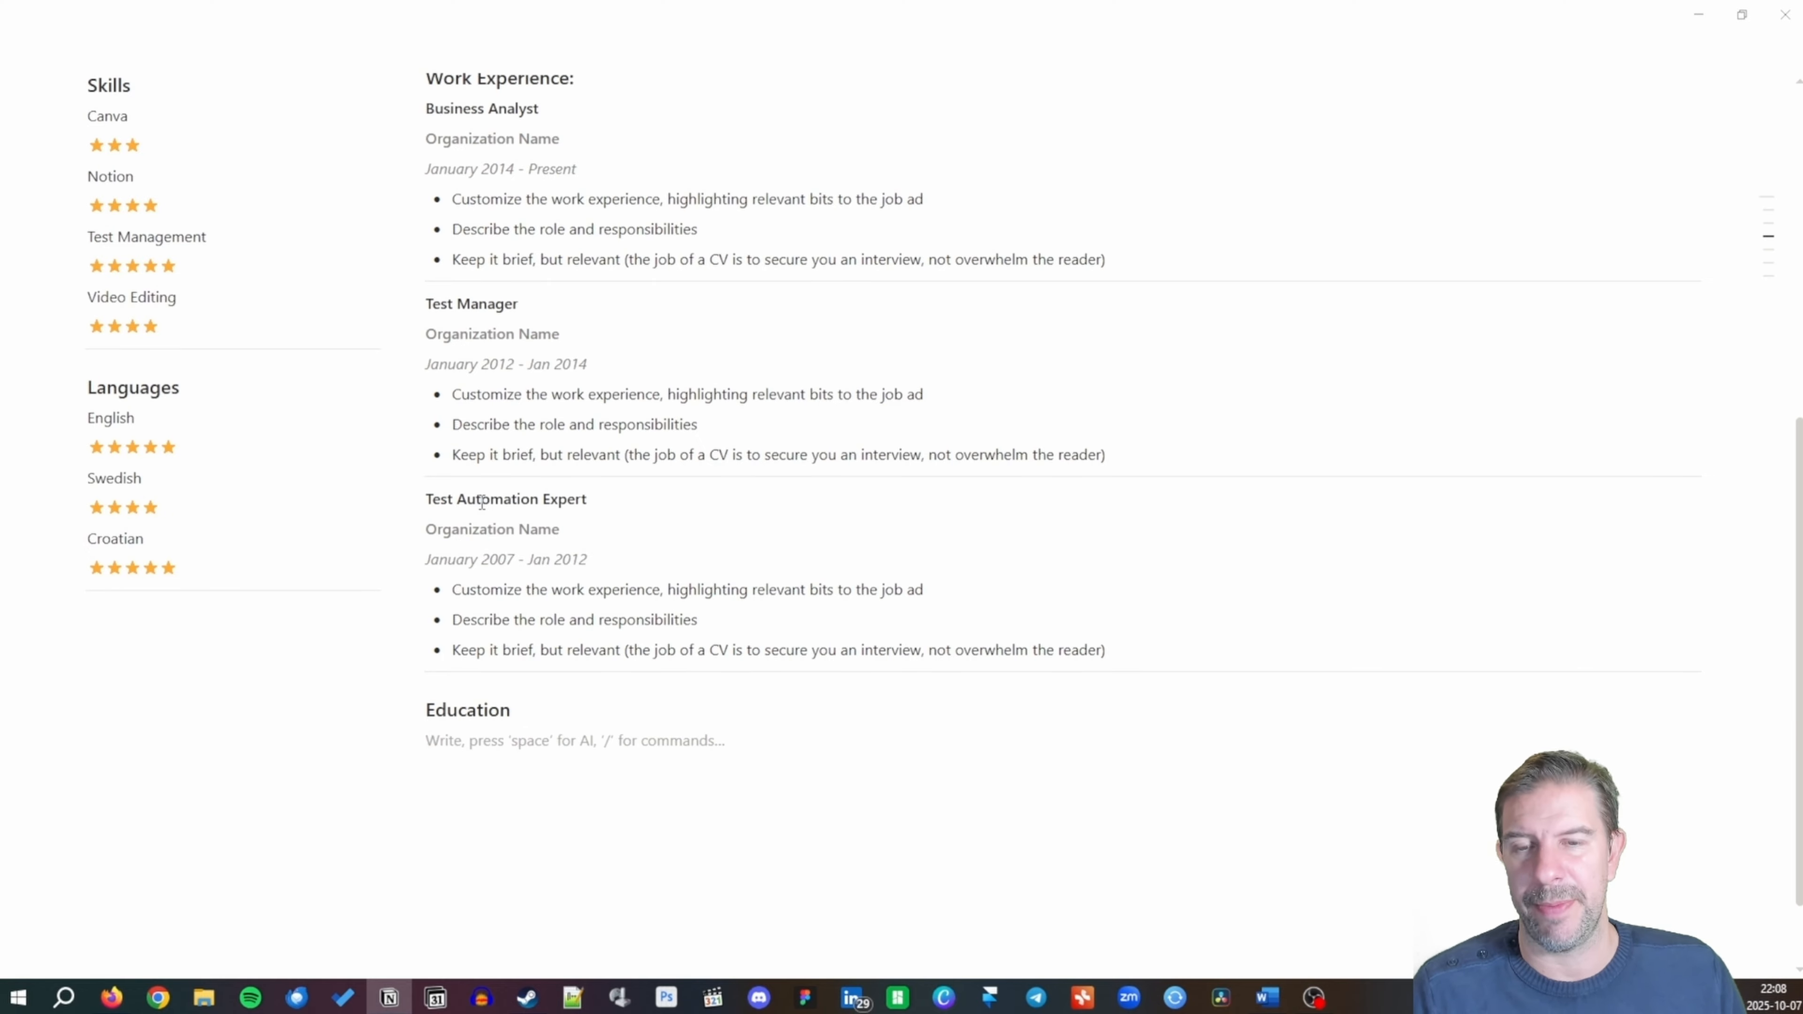
text(U)
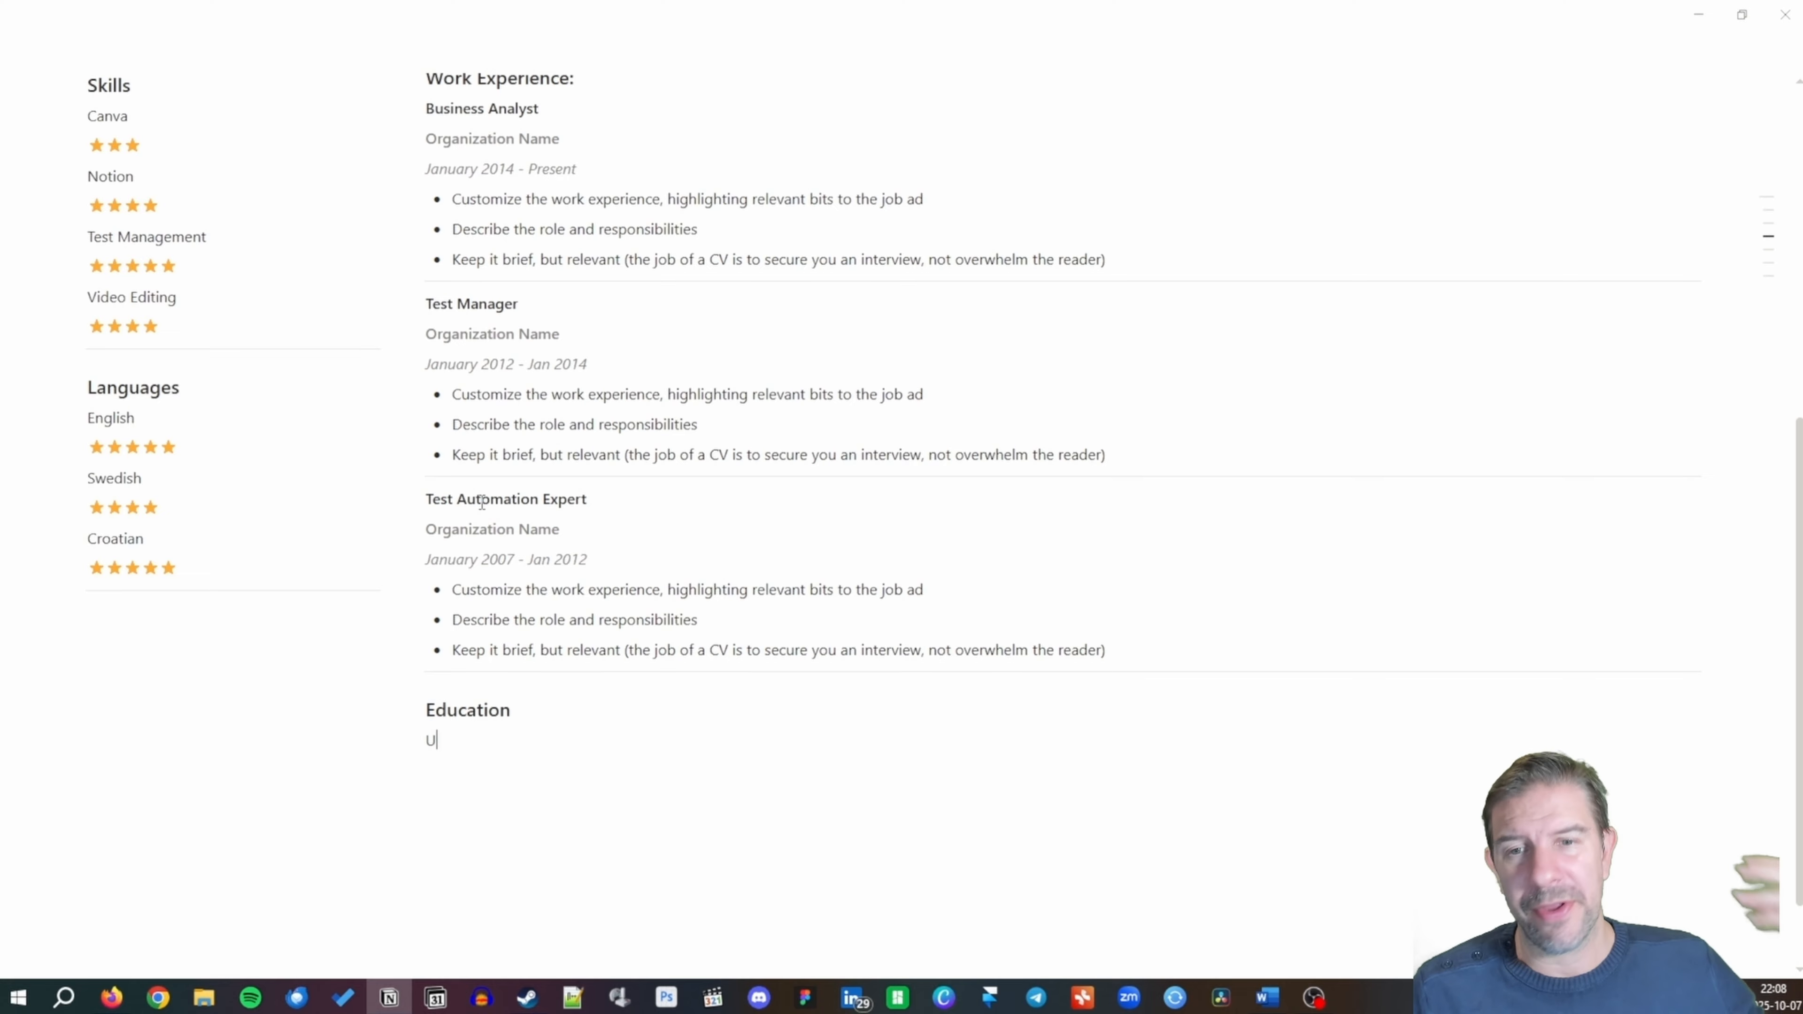
text(niversity)
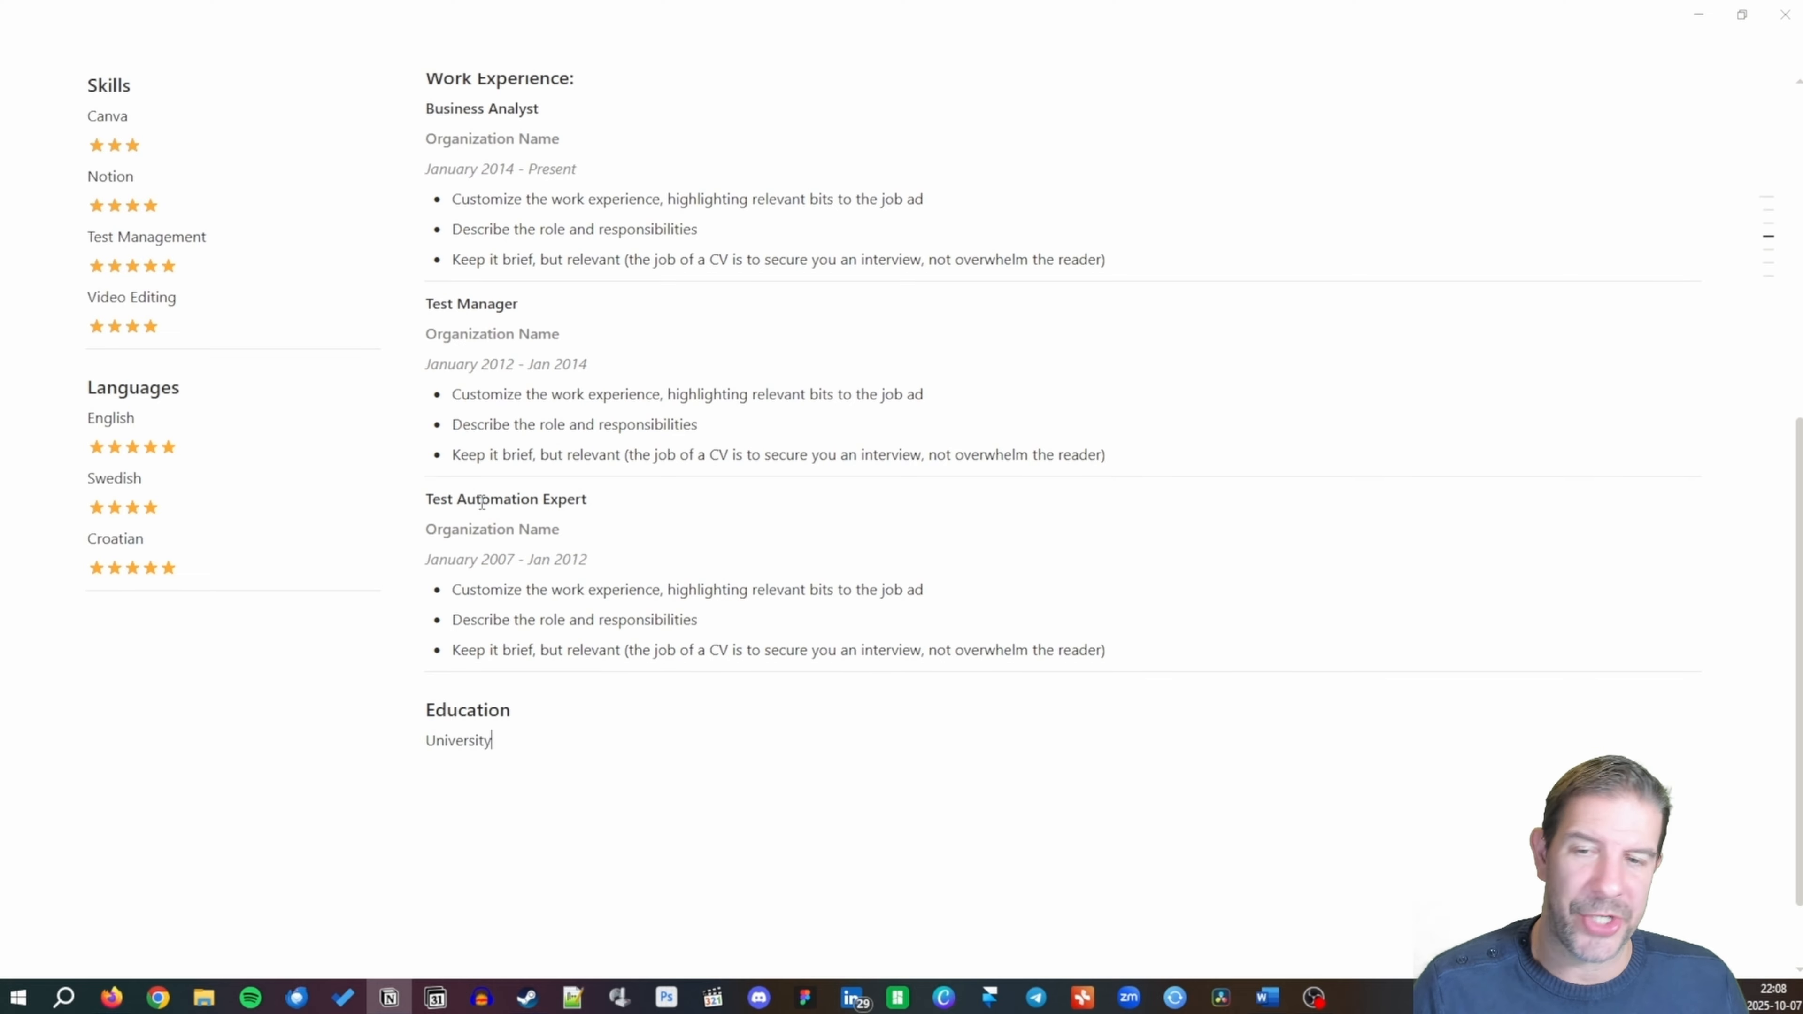
scroll(1388, 761, down, 1)
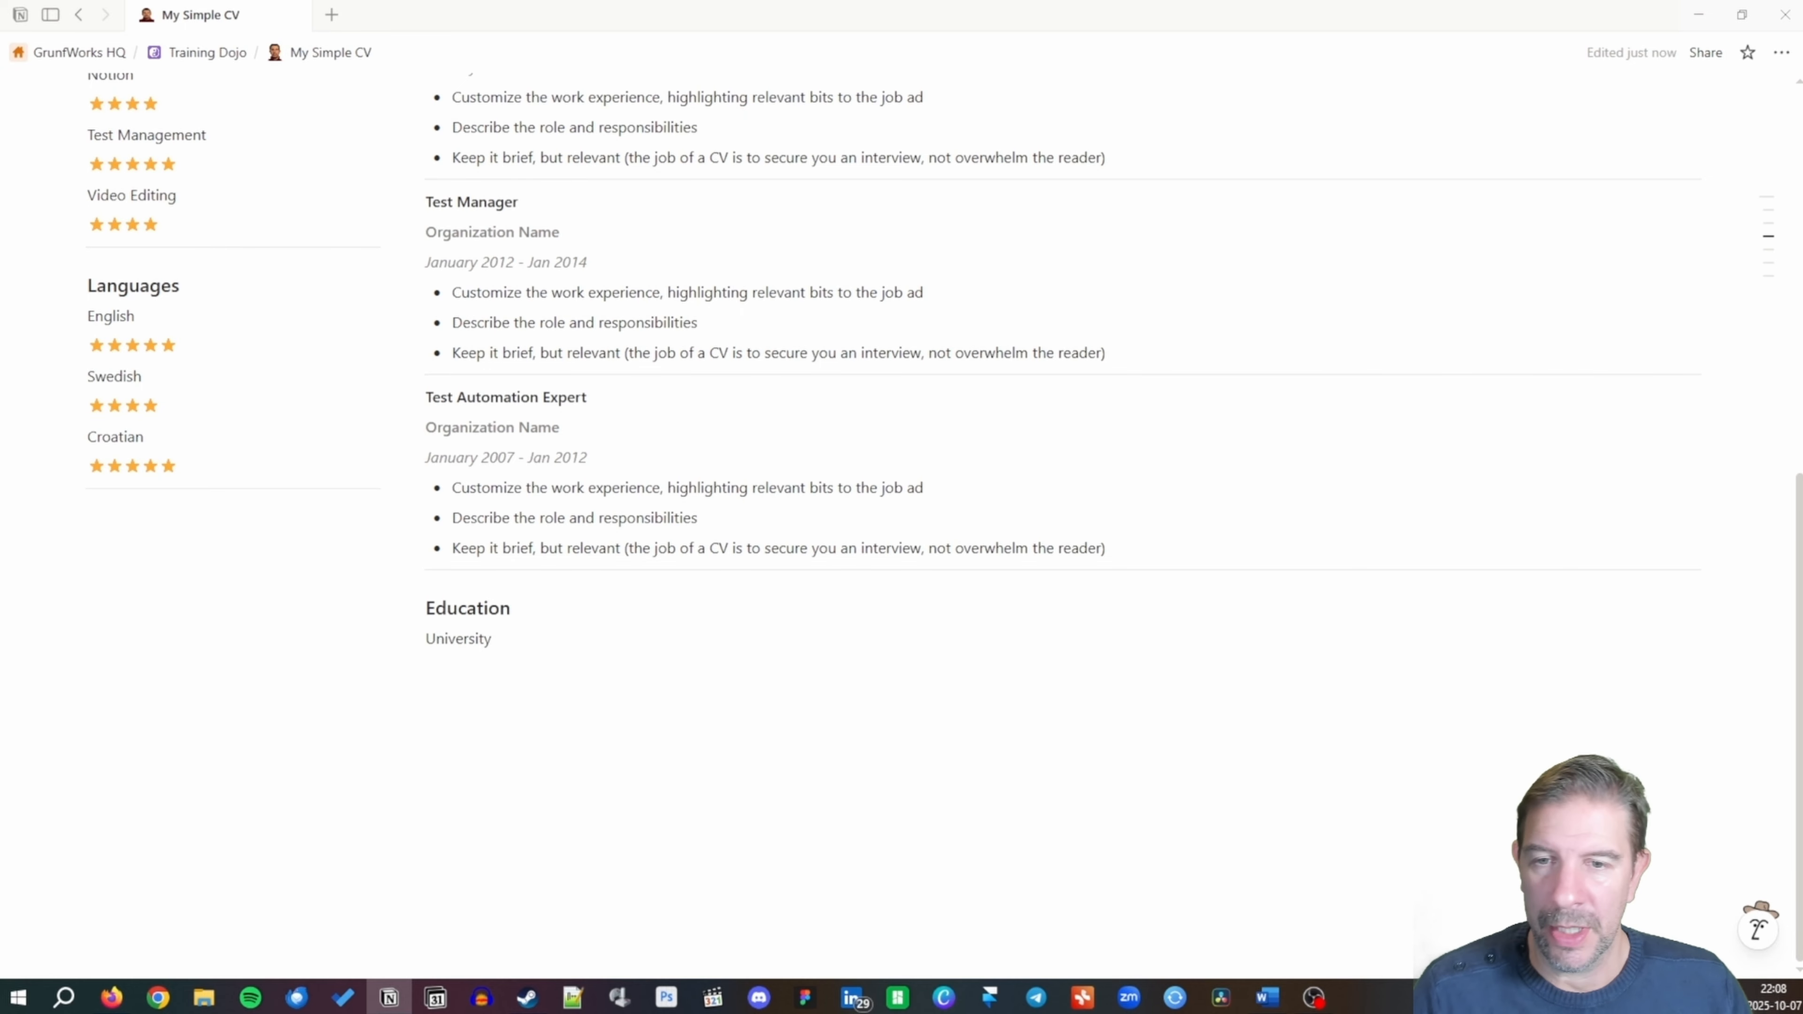
Add a 'Degree title, Grade' line and an italic 'Year of Graduation' line below University.
click(518, 637)
key(Return)
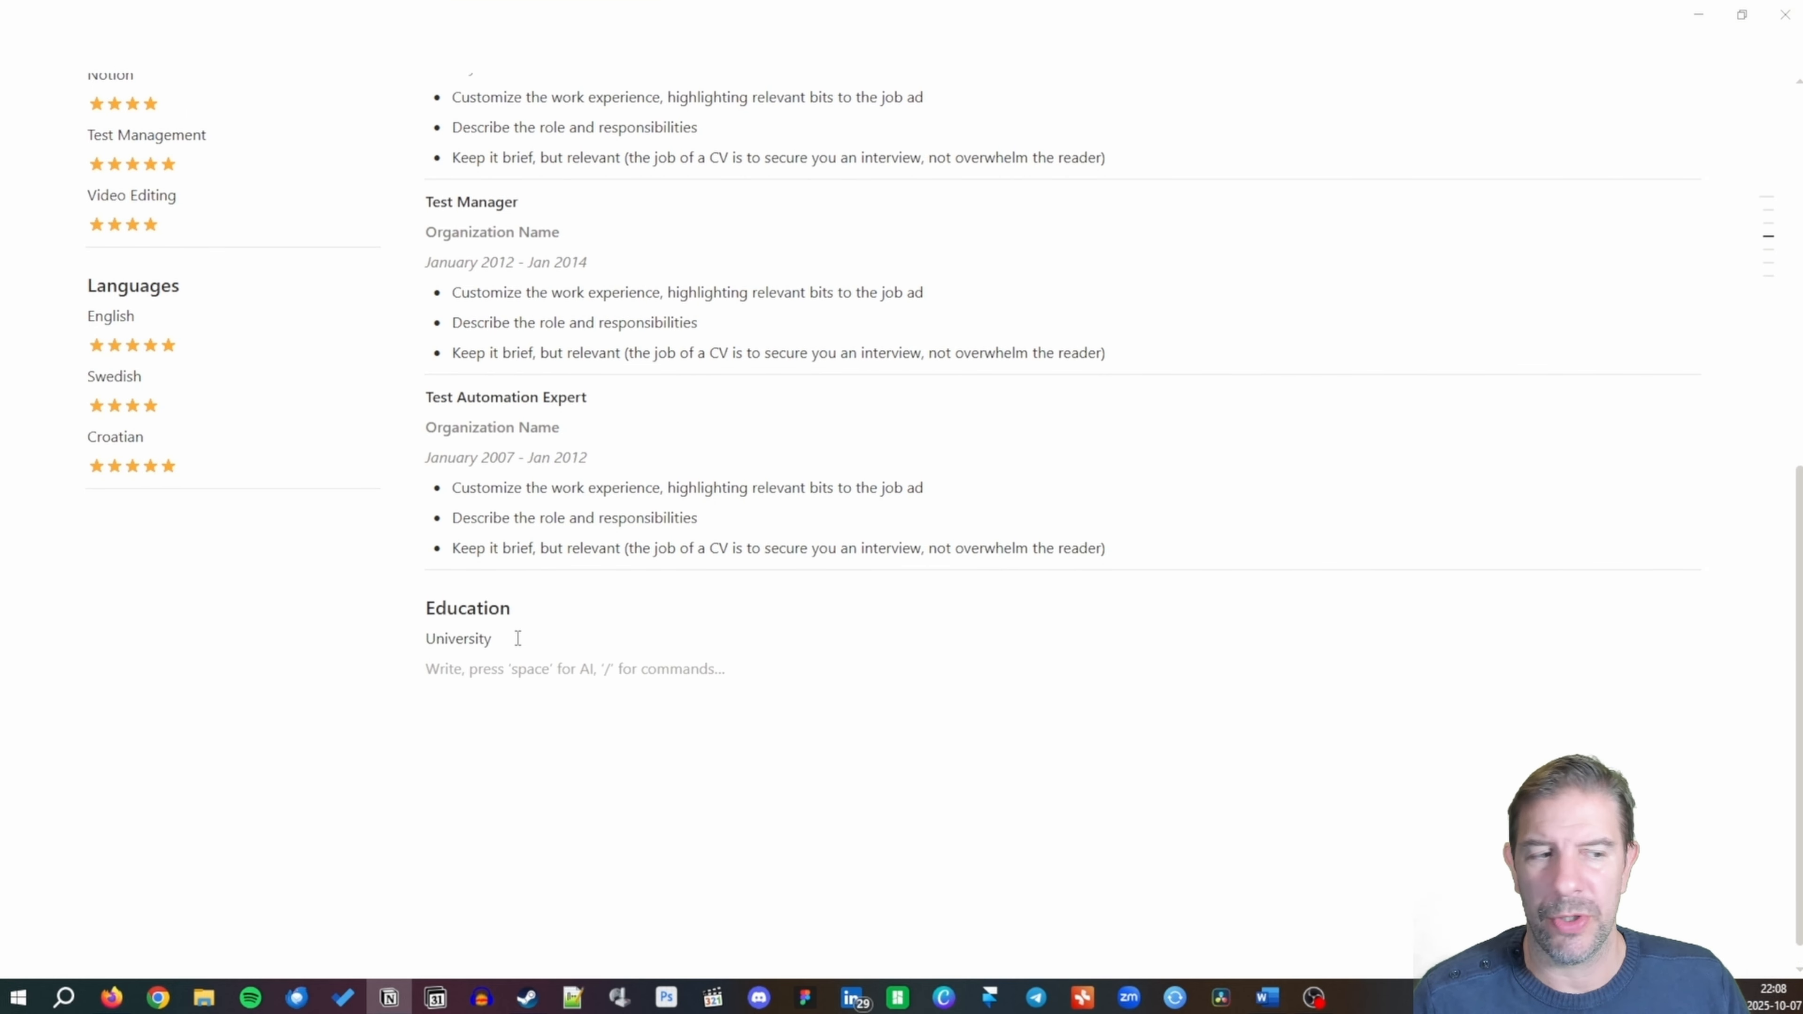
text(Degr)
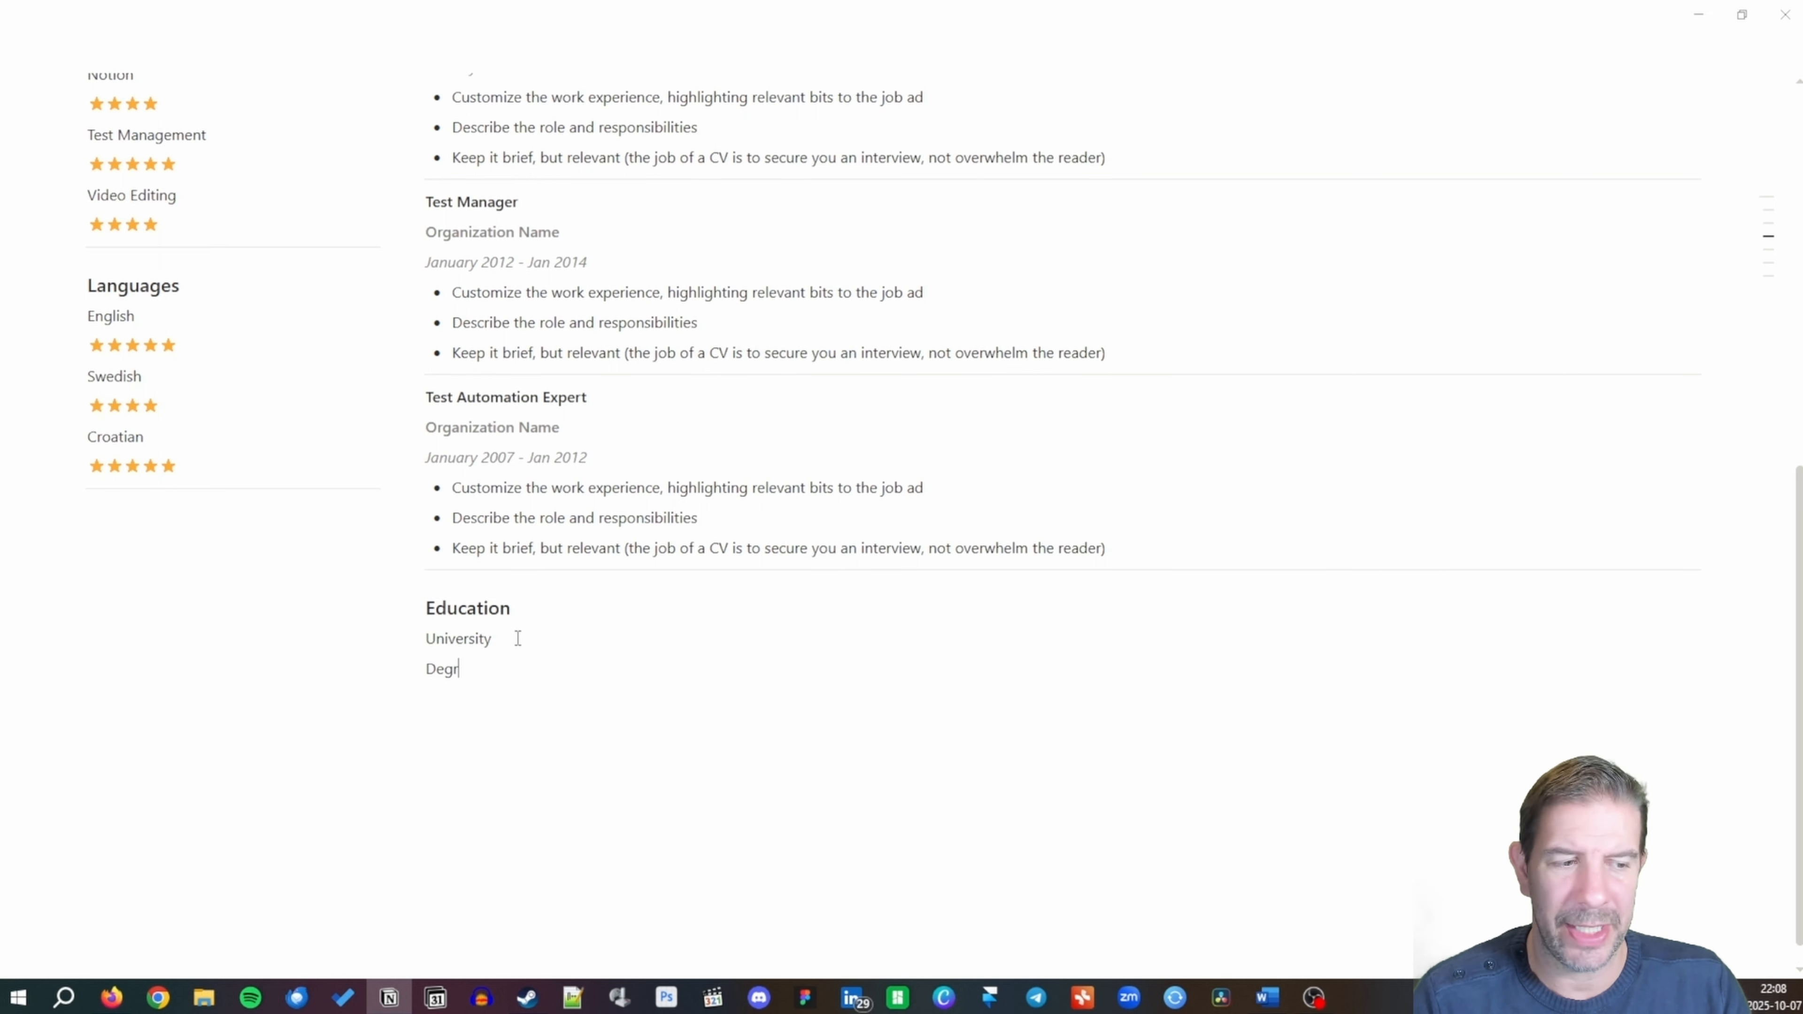
text(ee title)
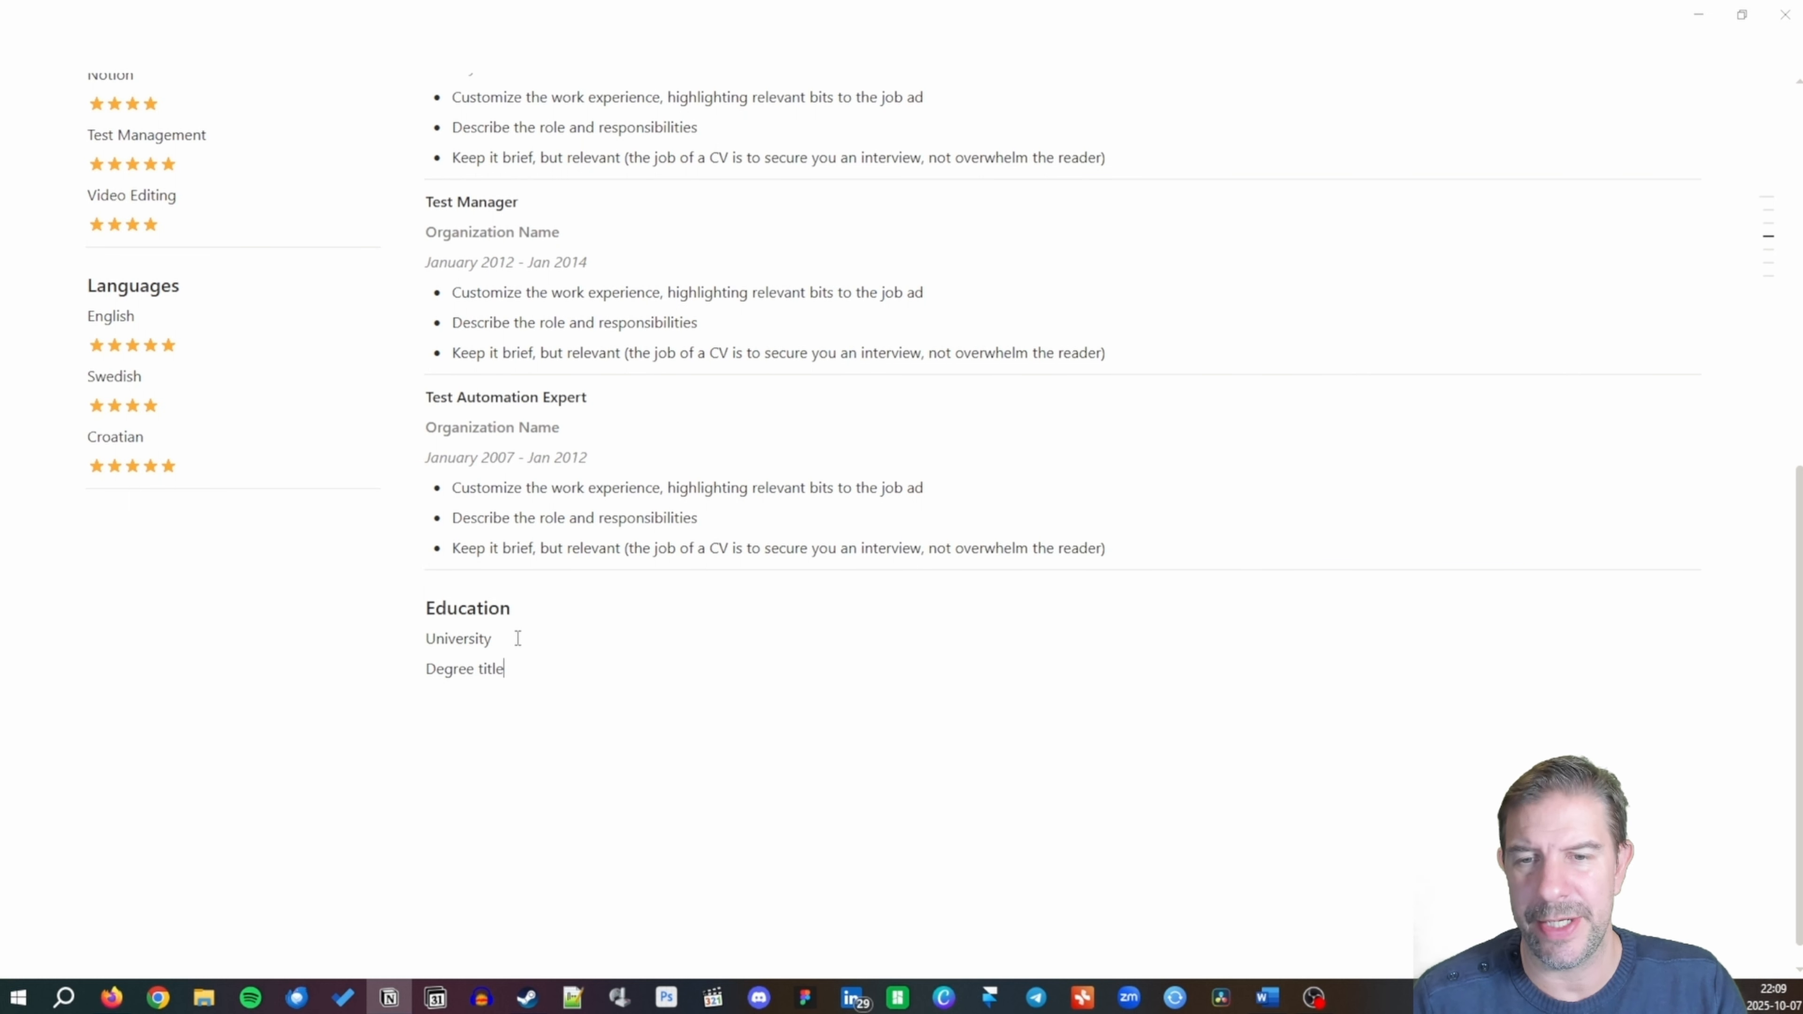
text(, Grade)
key(Return)
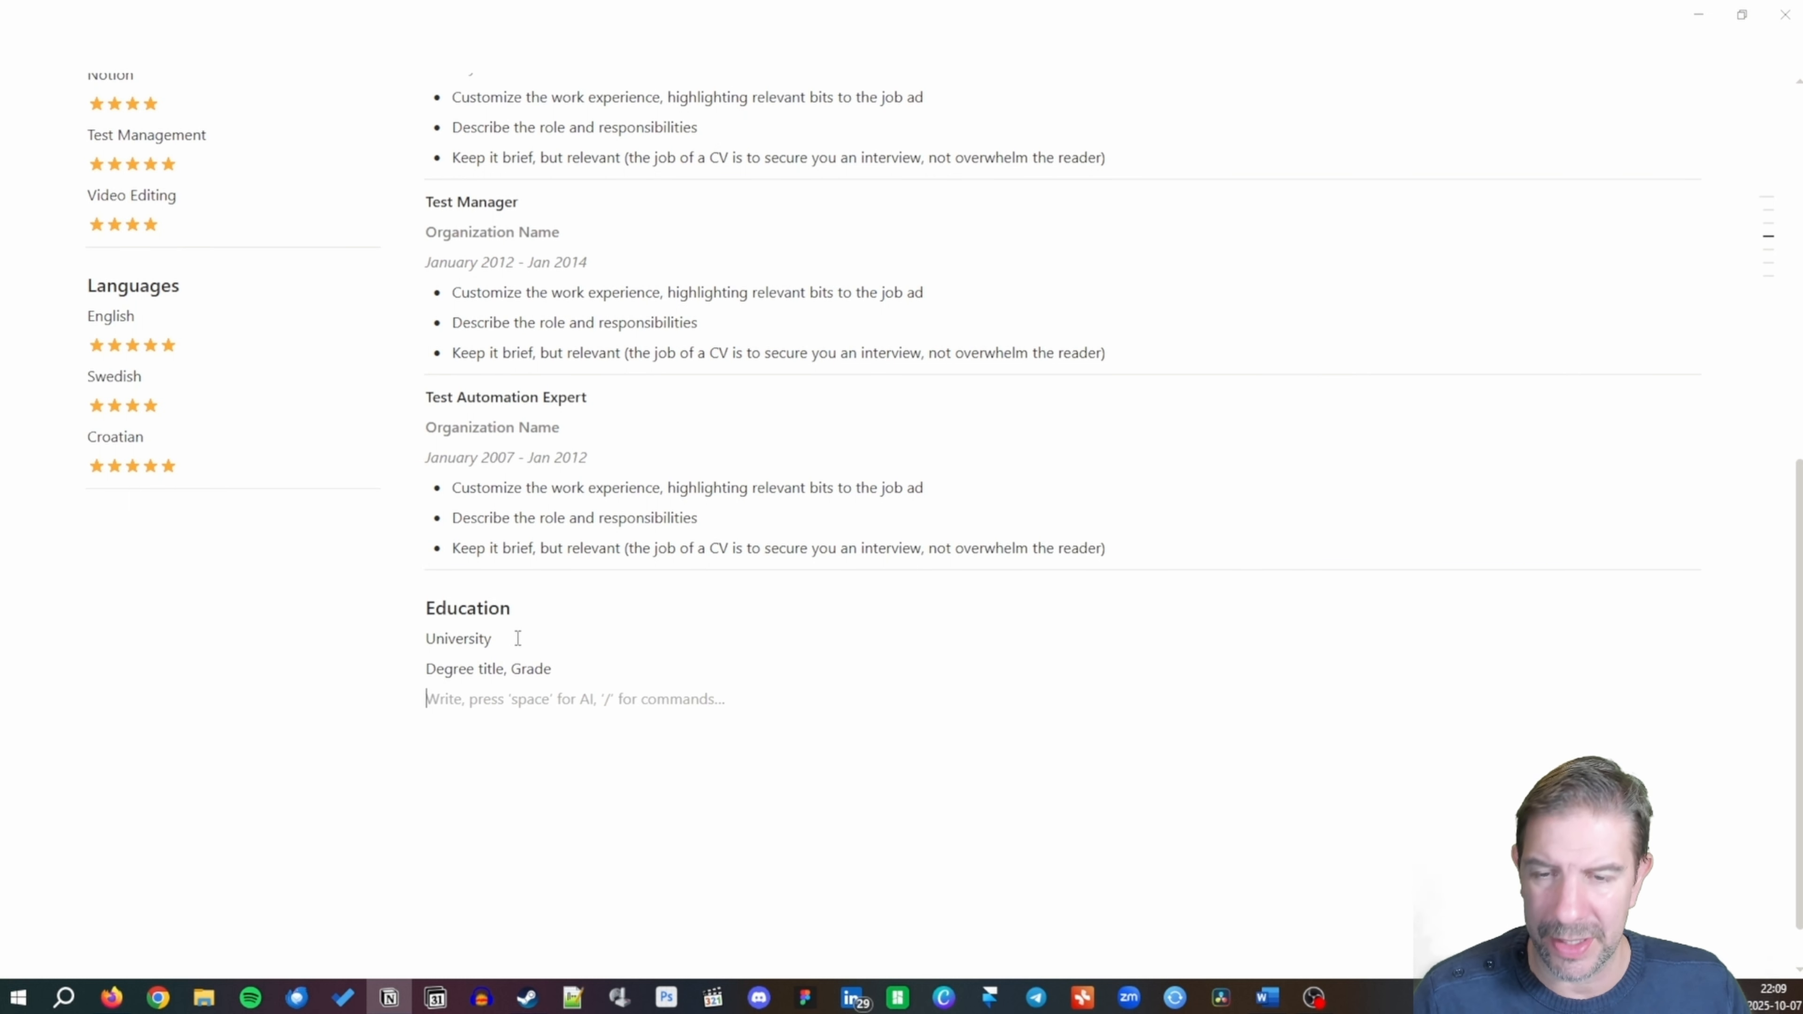
key(ctrl+i)
text(Year of )
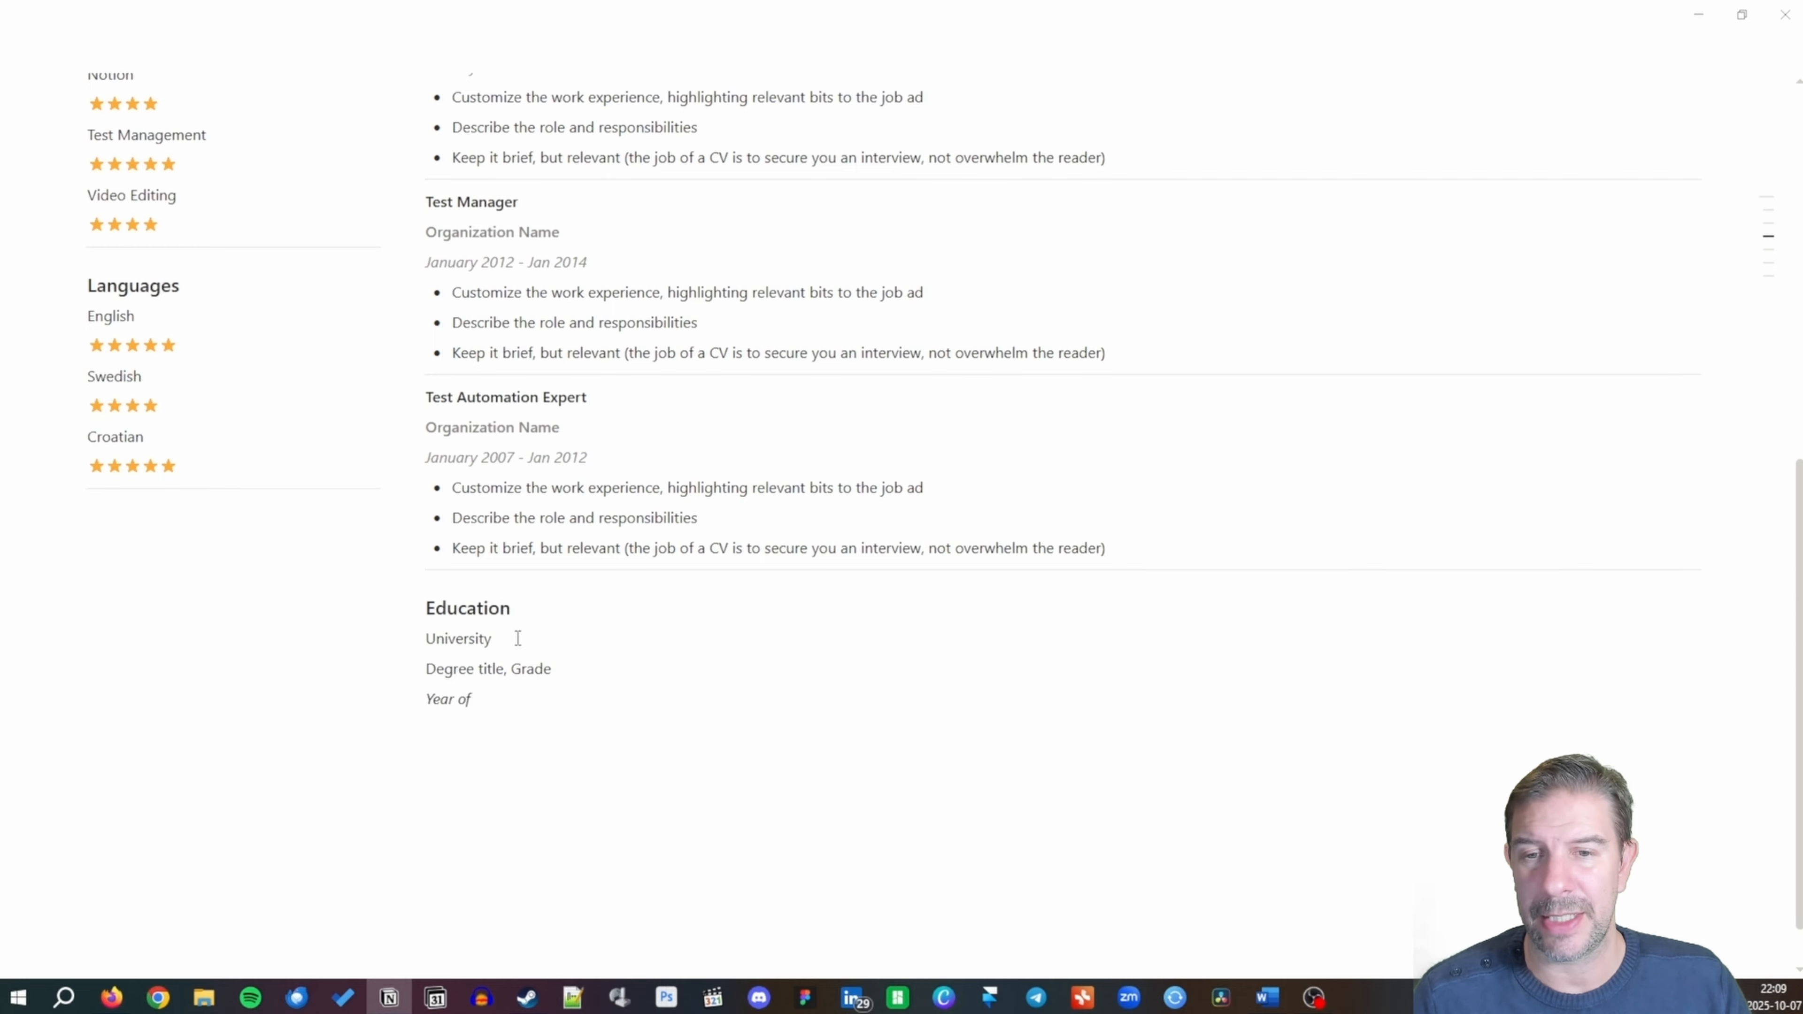
text(Graduation)
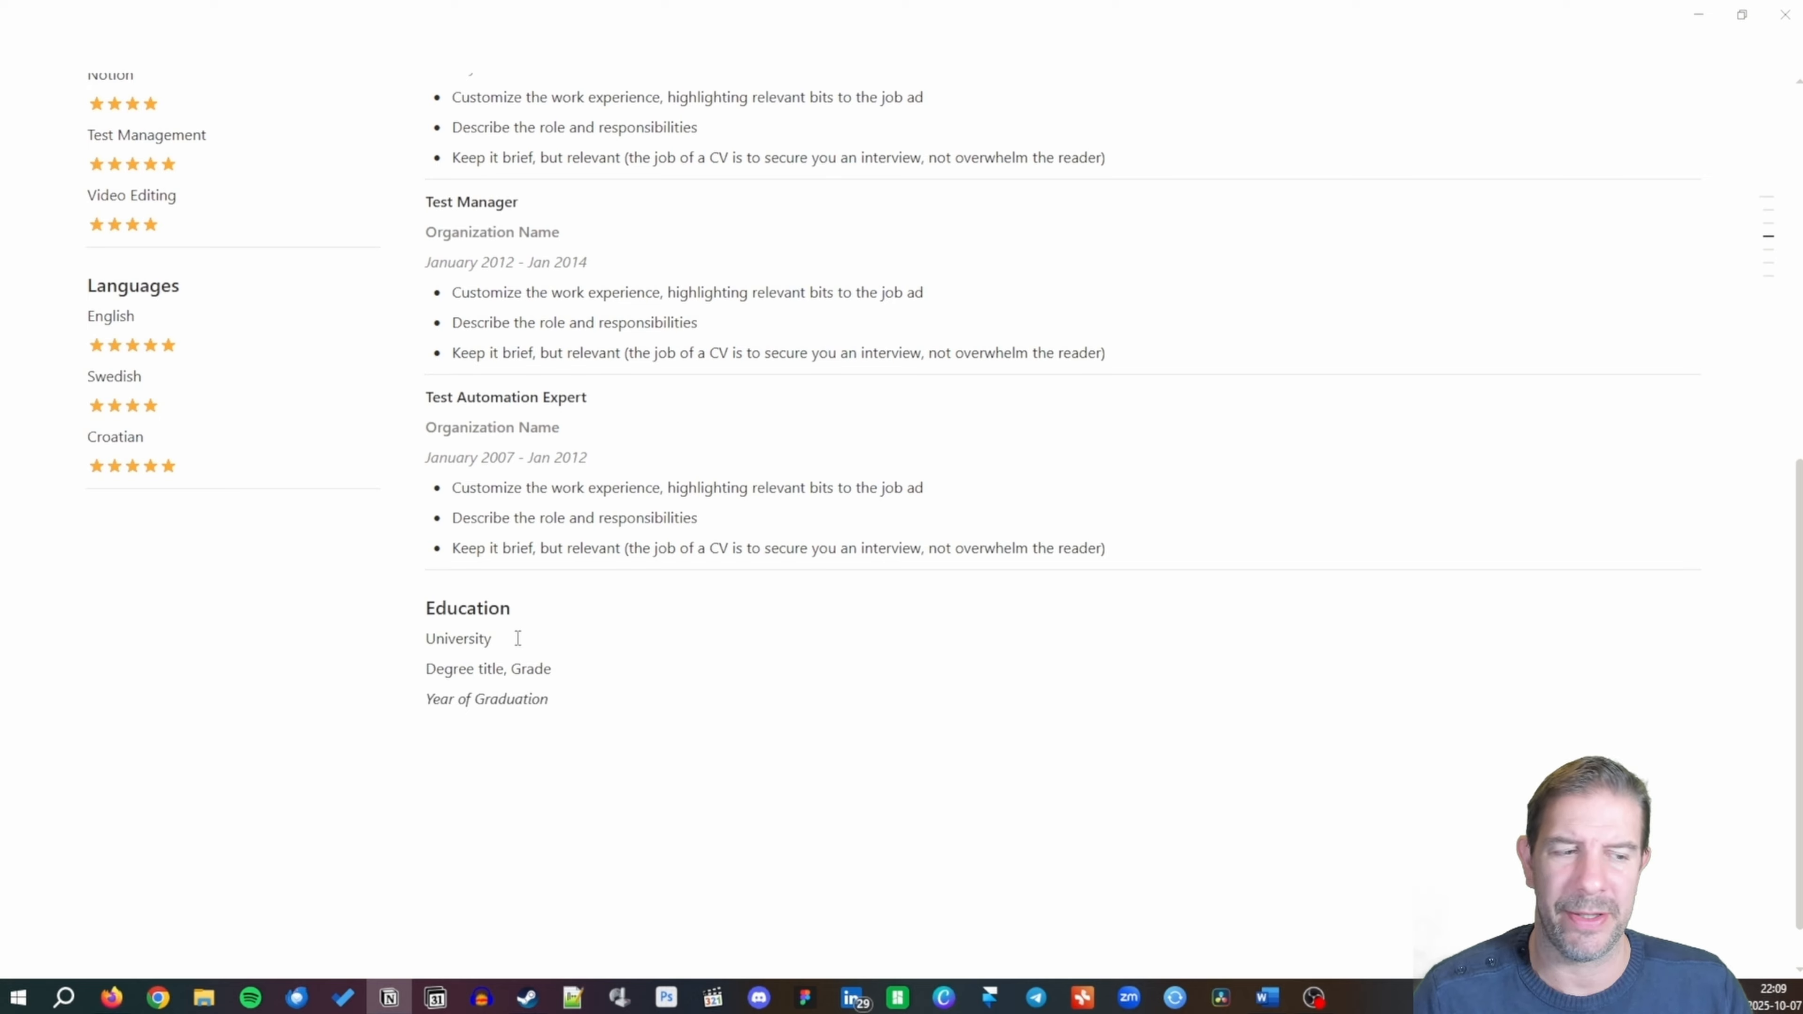
key(Return)
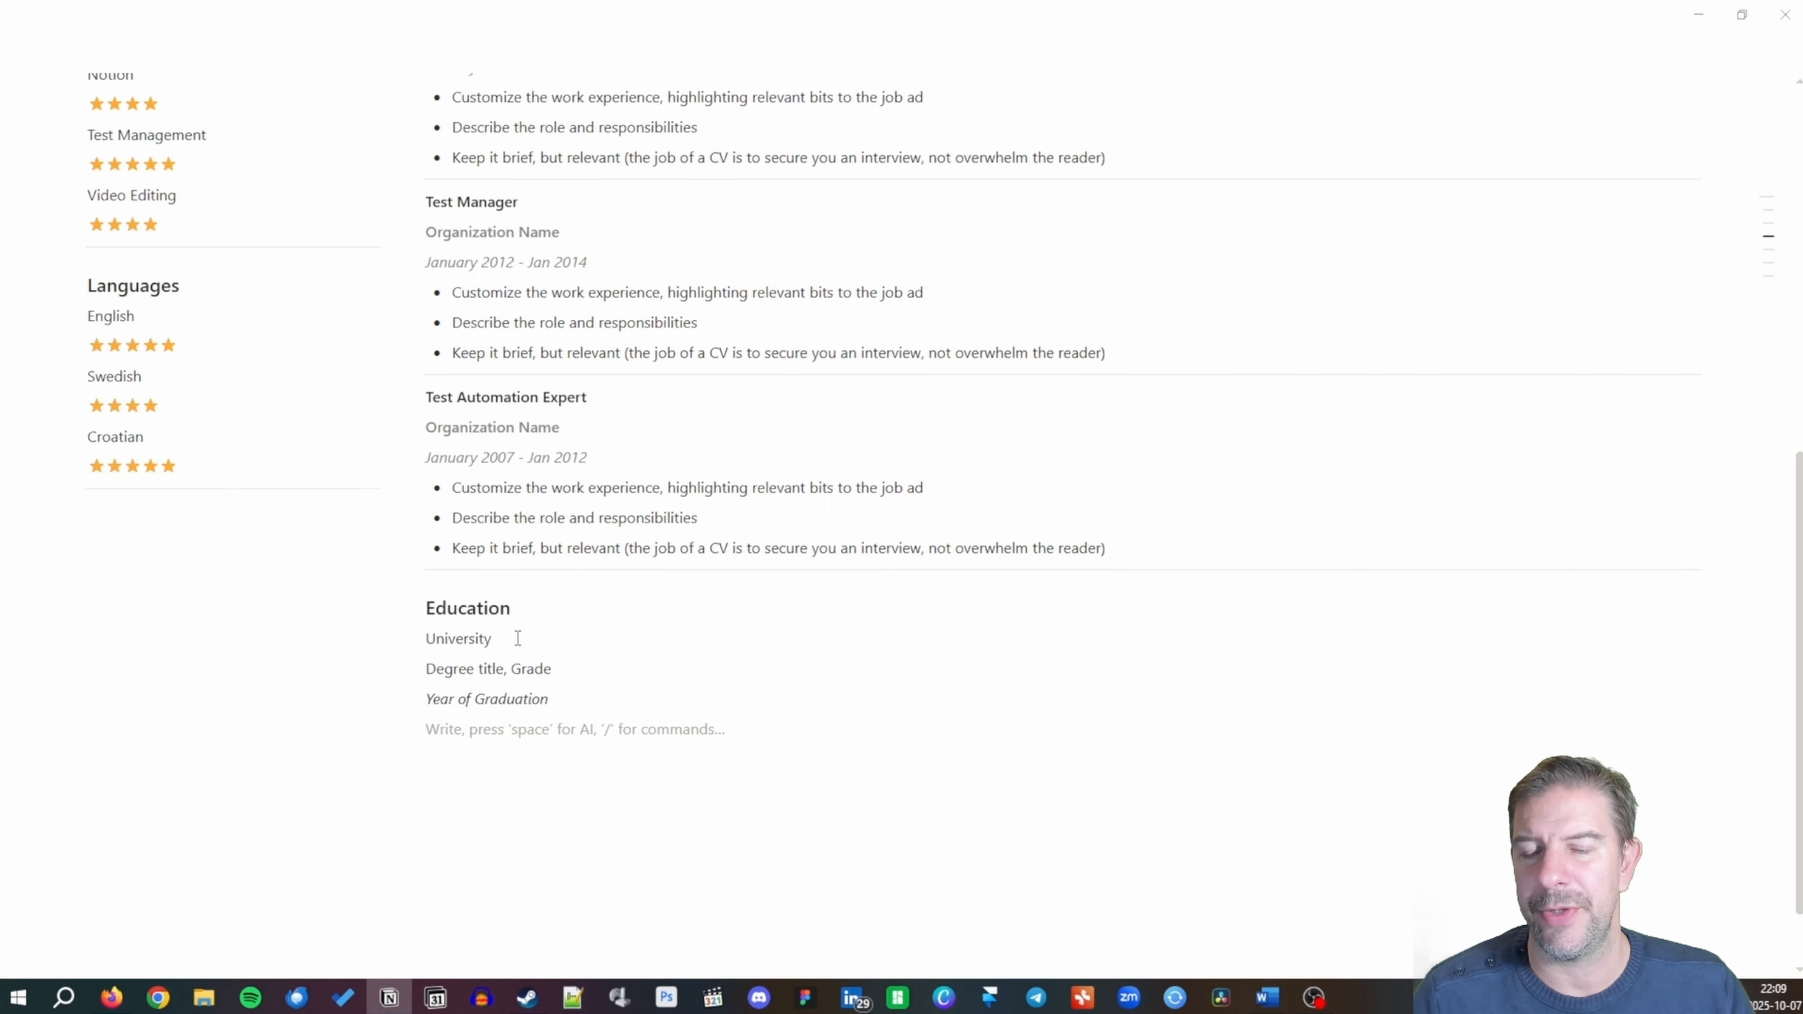
Add bullets '1 or 2 relevant bullets you would like to highlight' and 'second thing you would like to highlight'.
text(-)
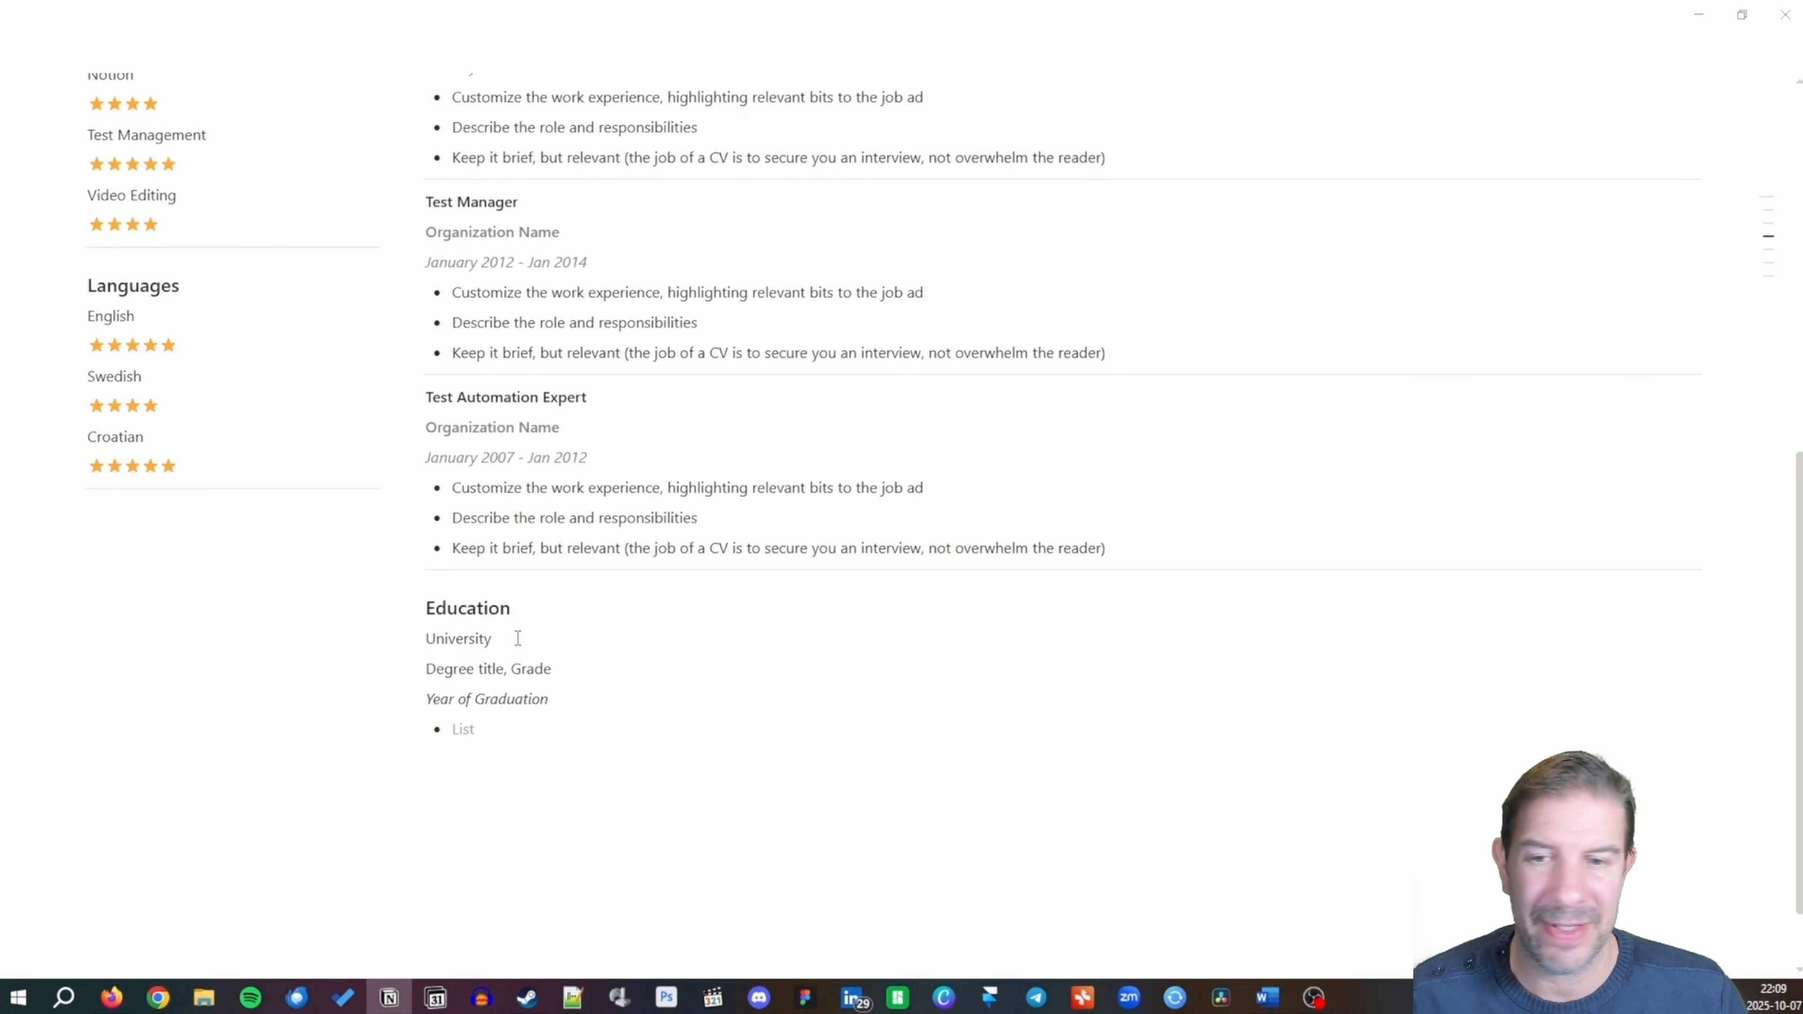
text(1)
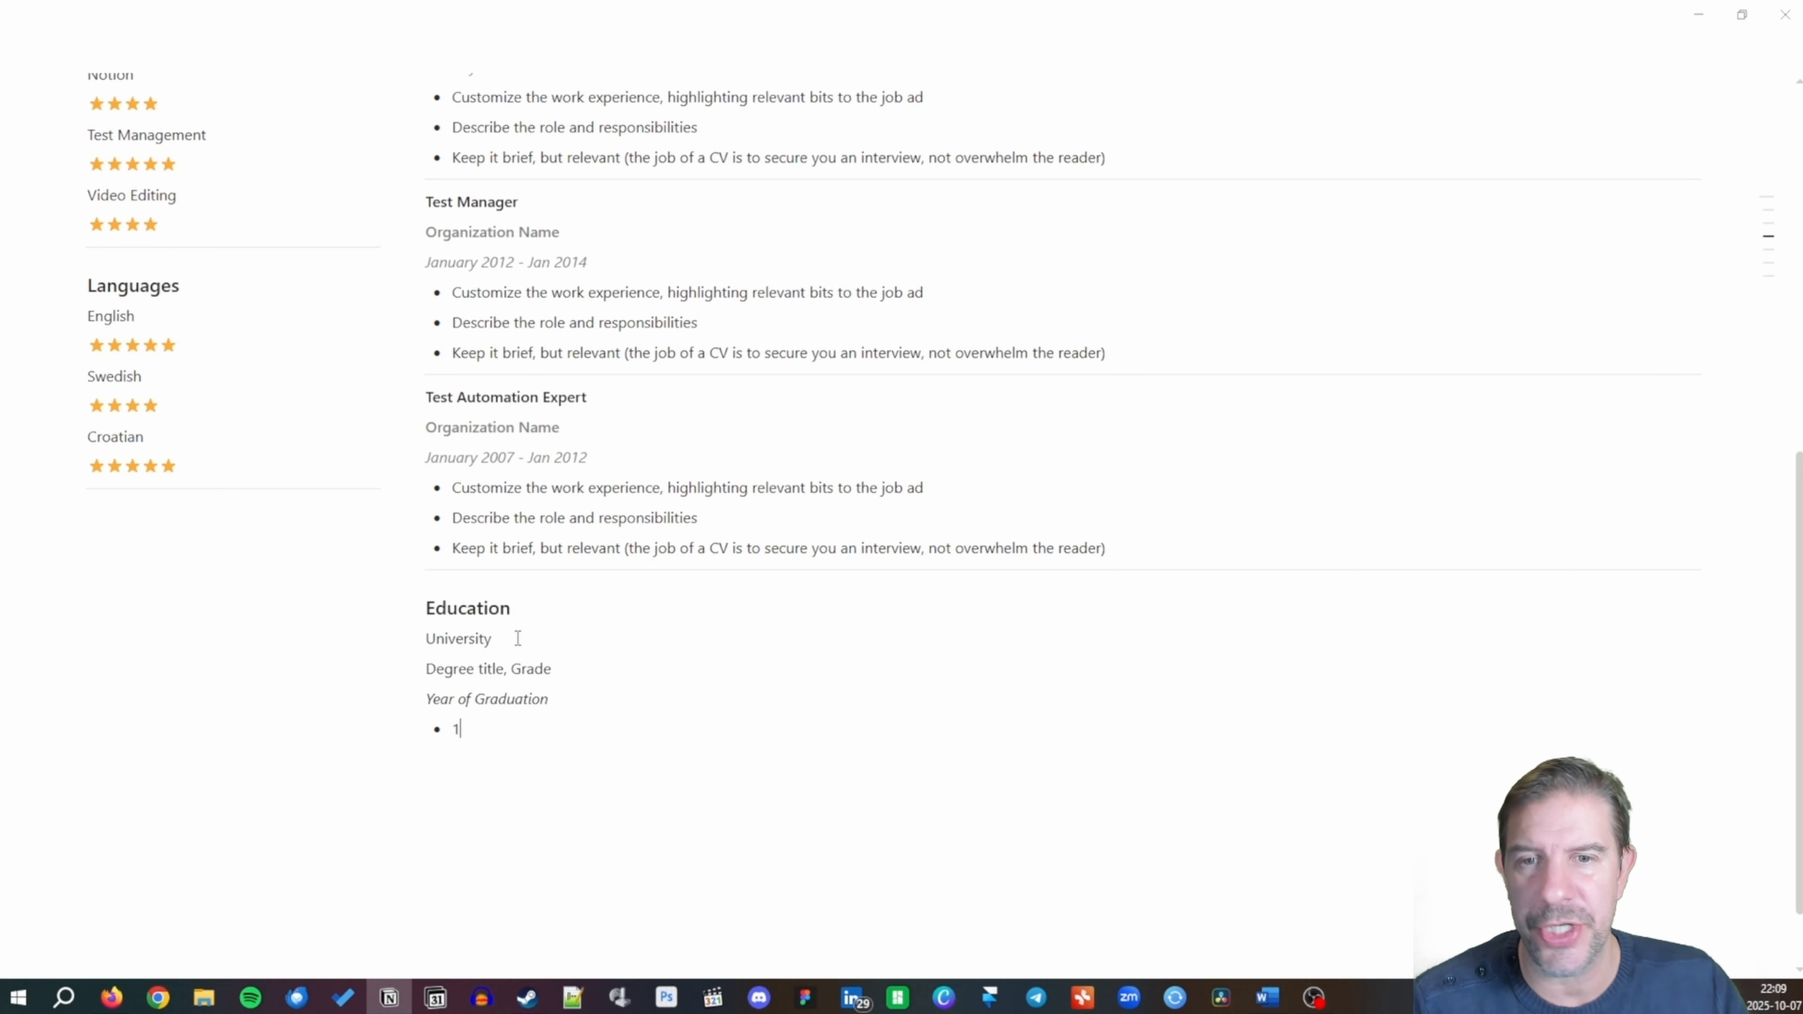
text( or 2 releva)
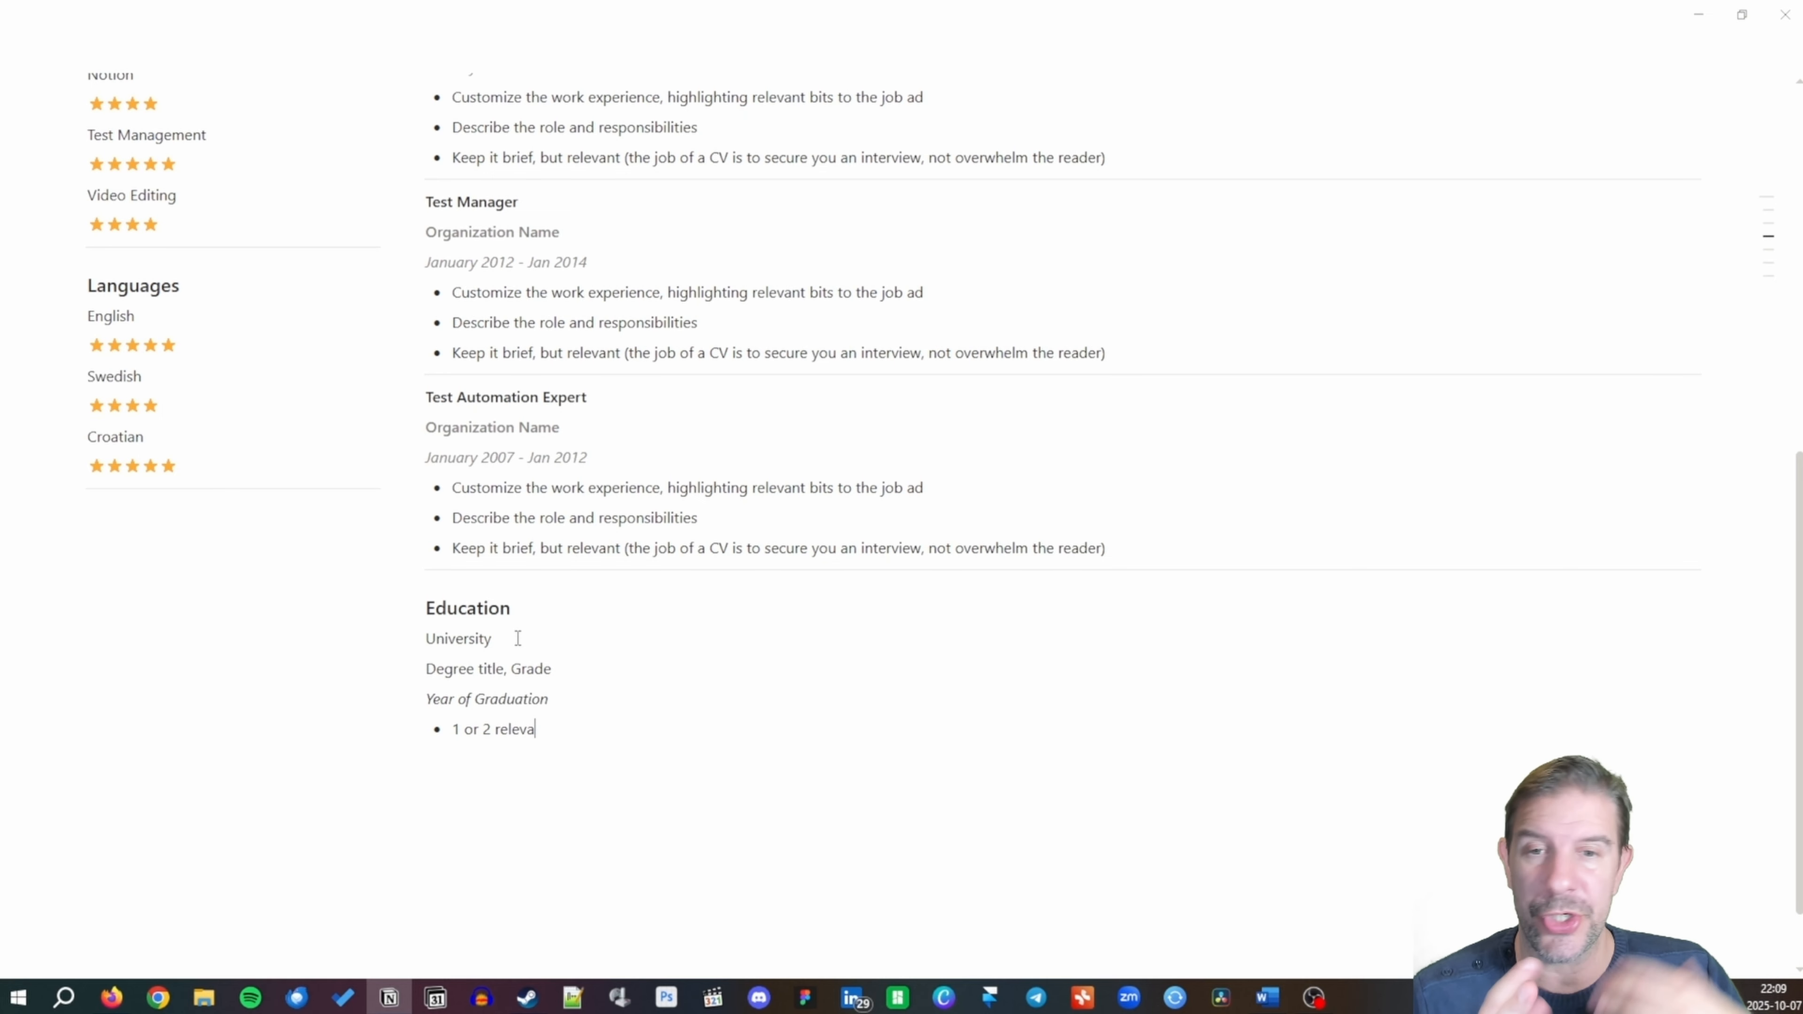
text(nt bullets you)
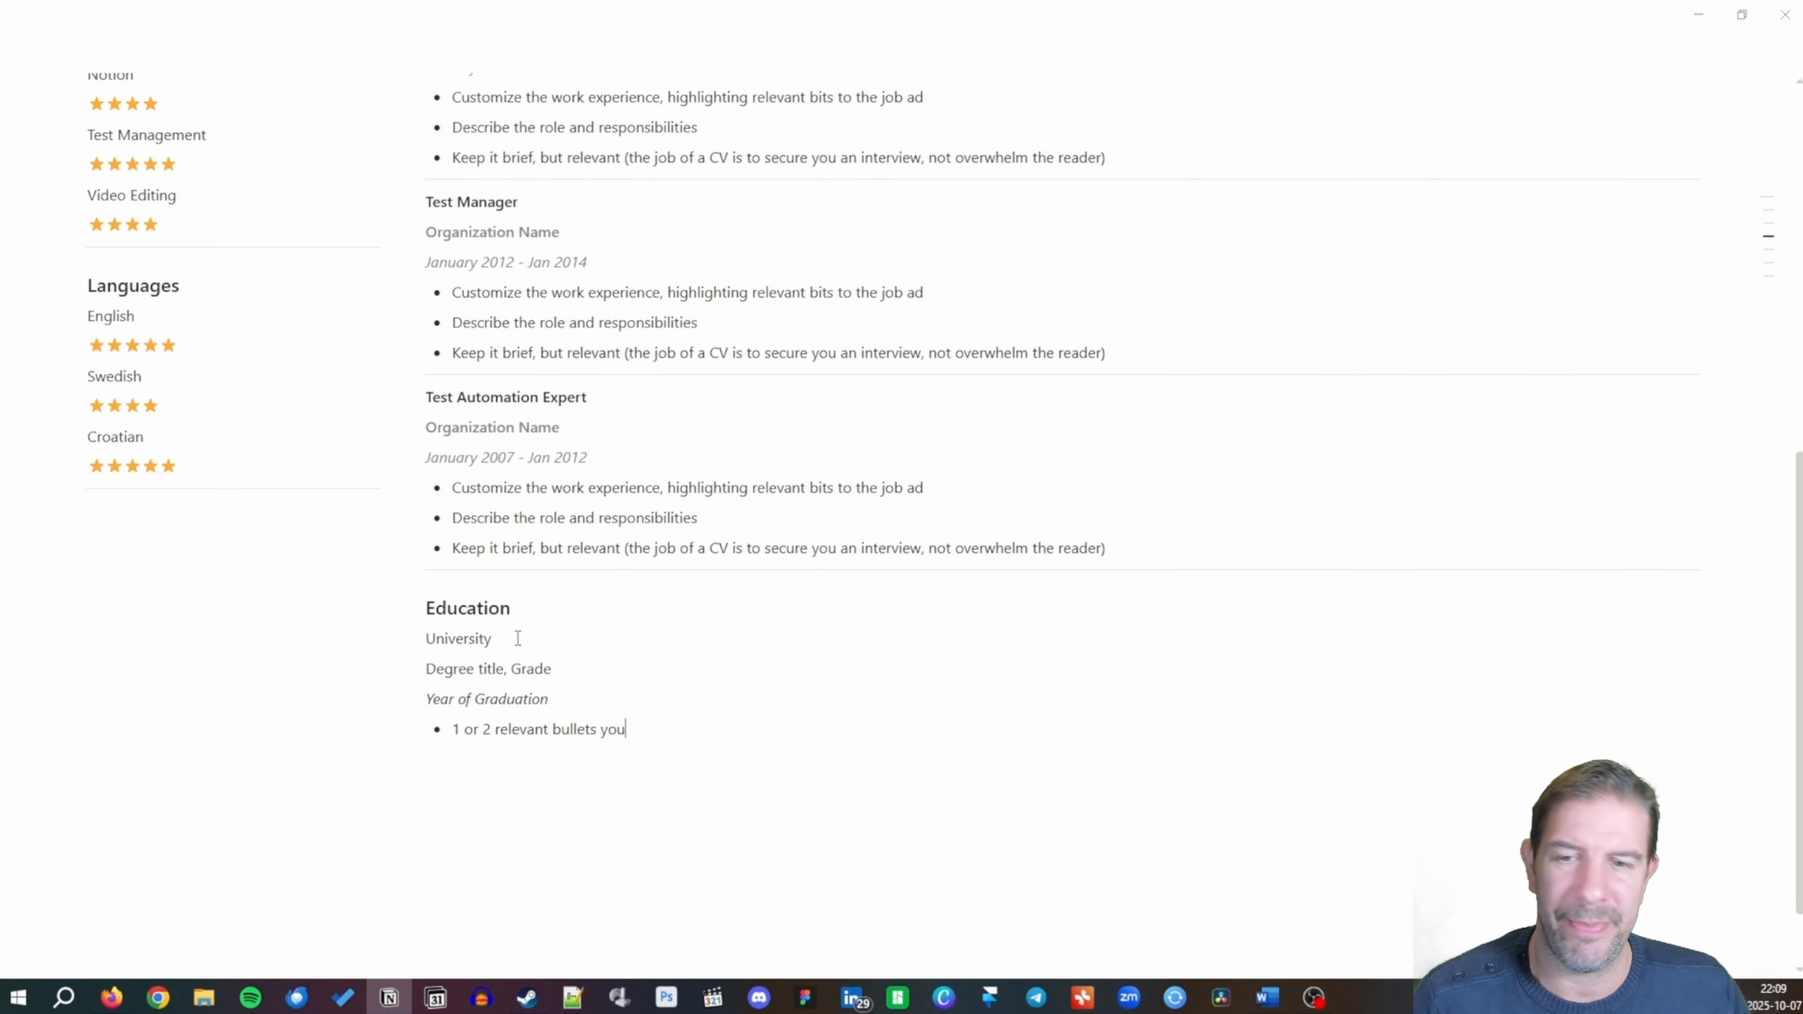
text( would like to highlight)
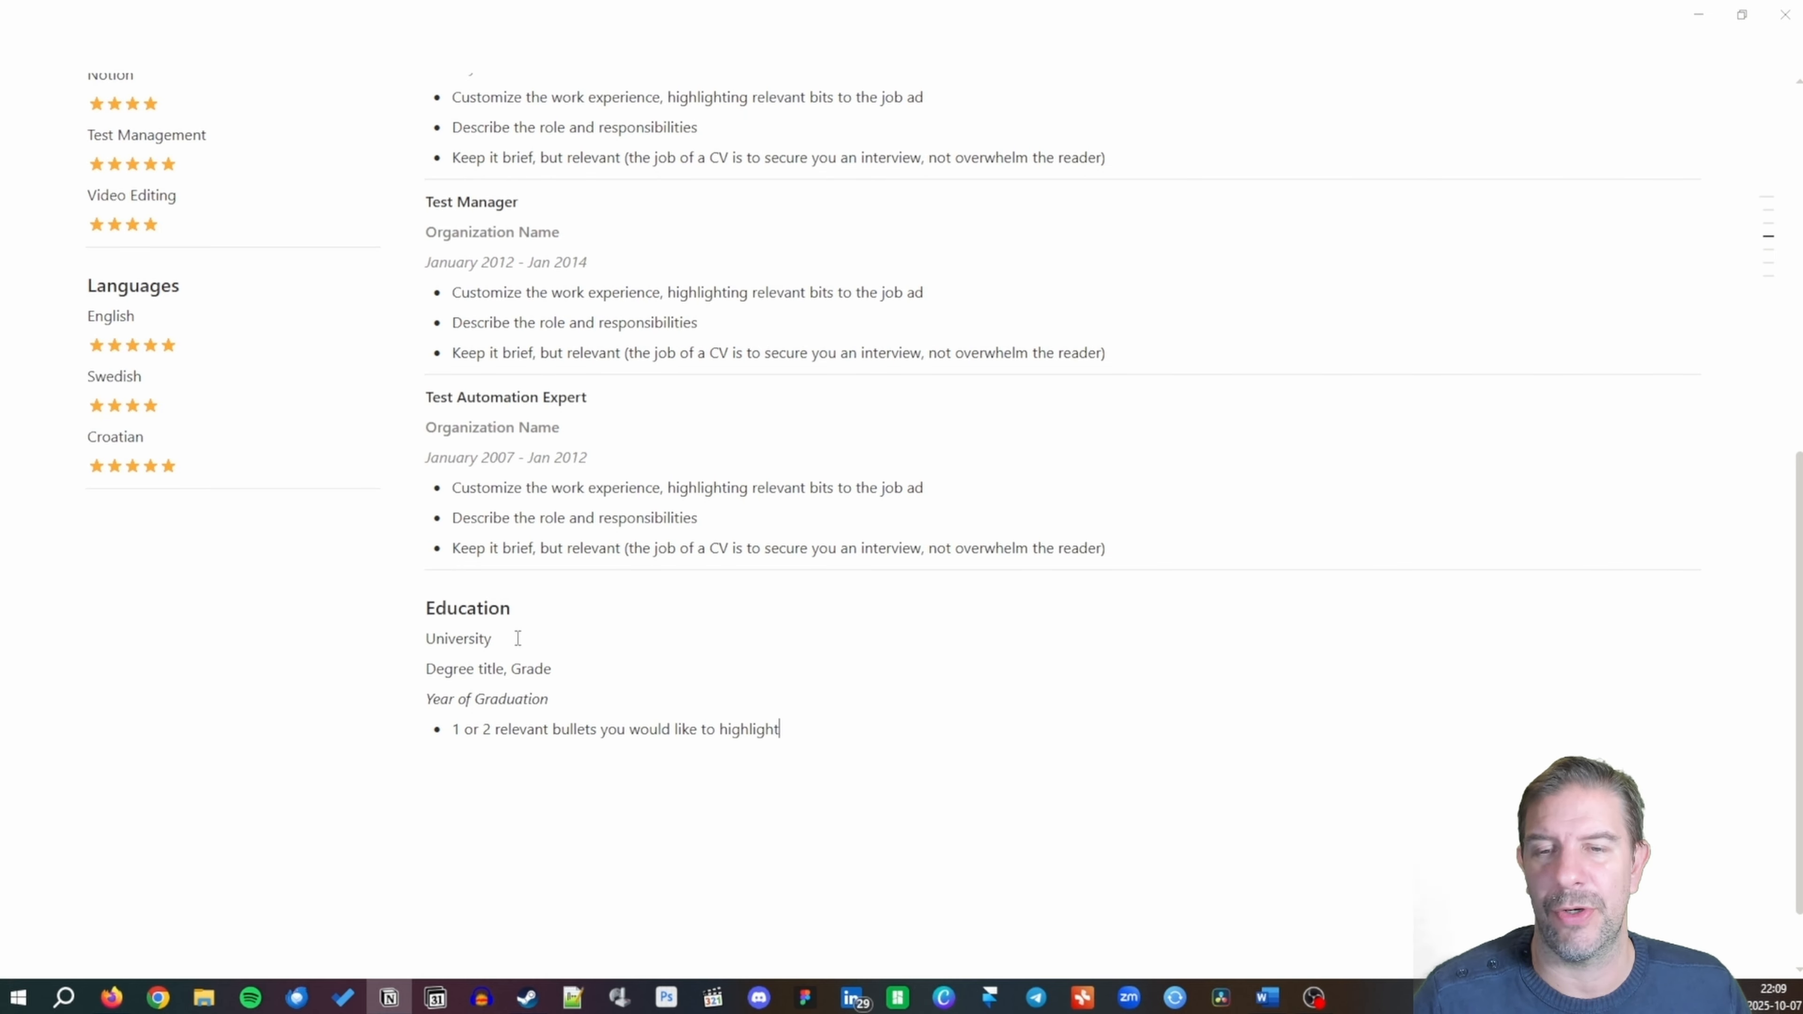
key(Return)
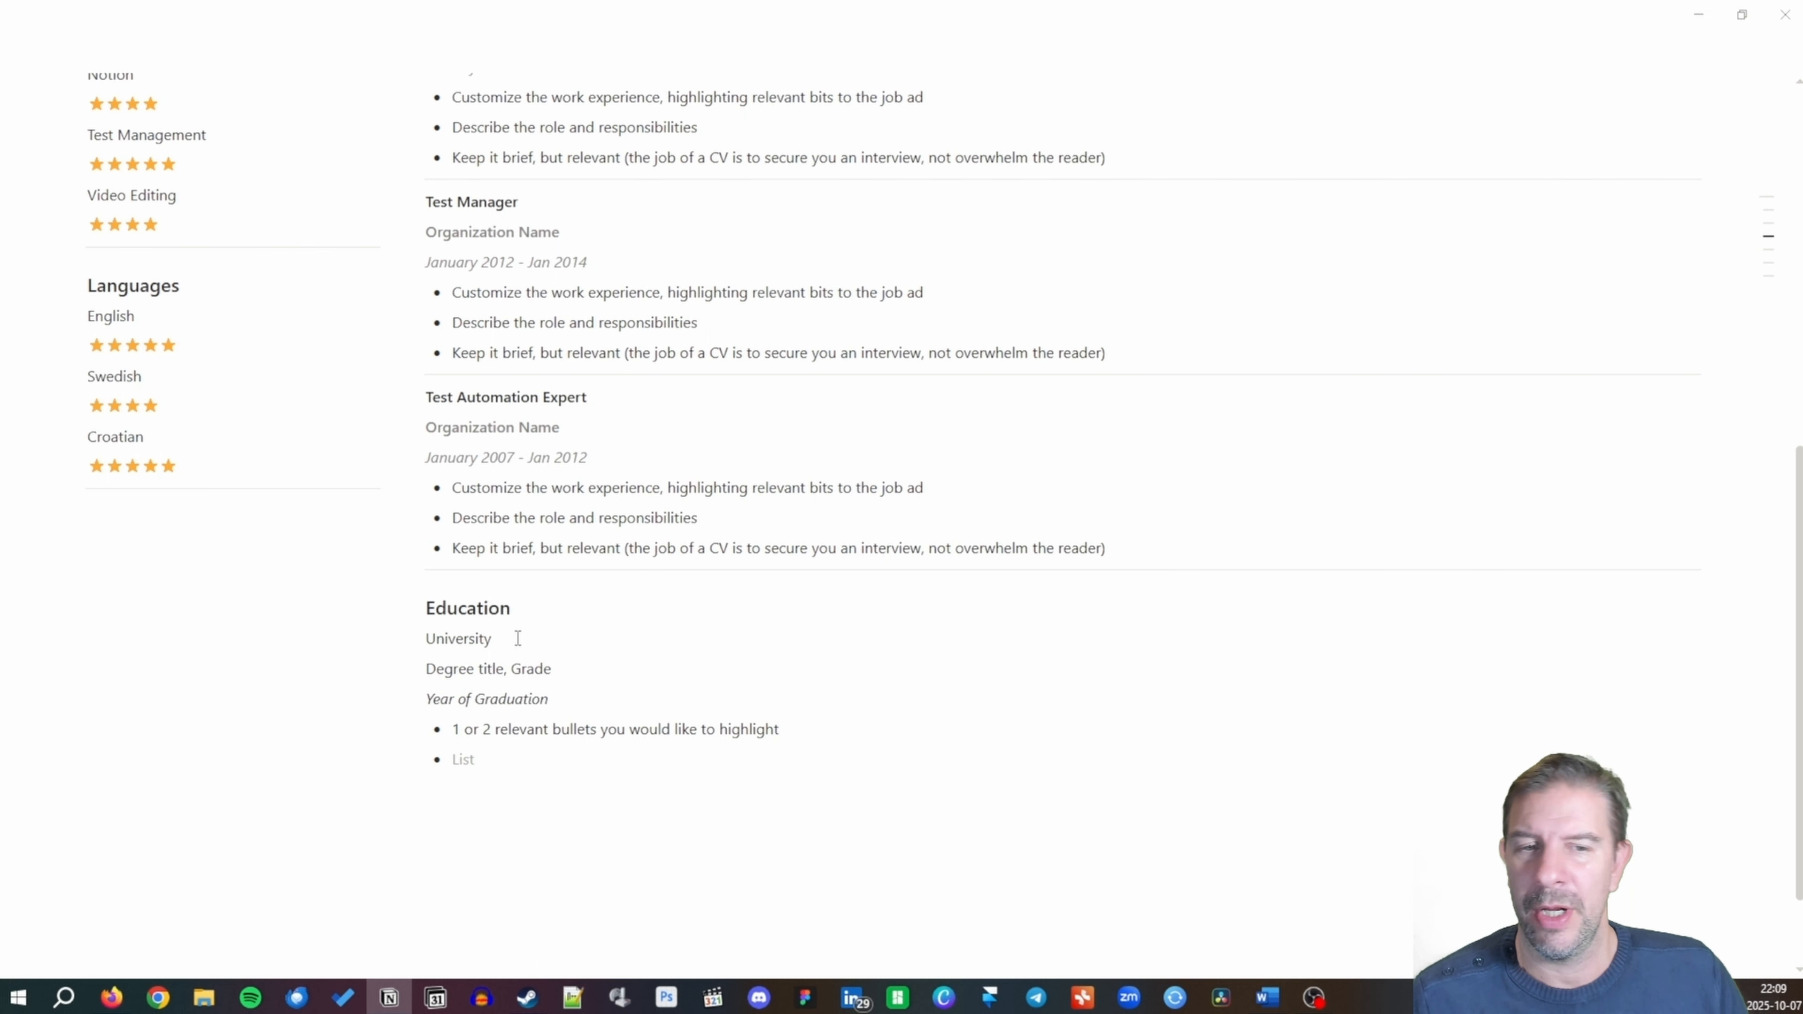
text(seco)
key(BackSpace)
key(BackSpace)
key(BackSpace)
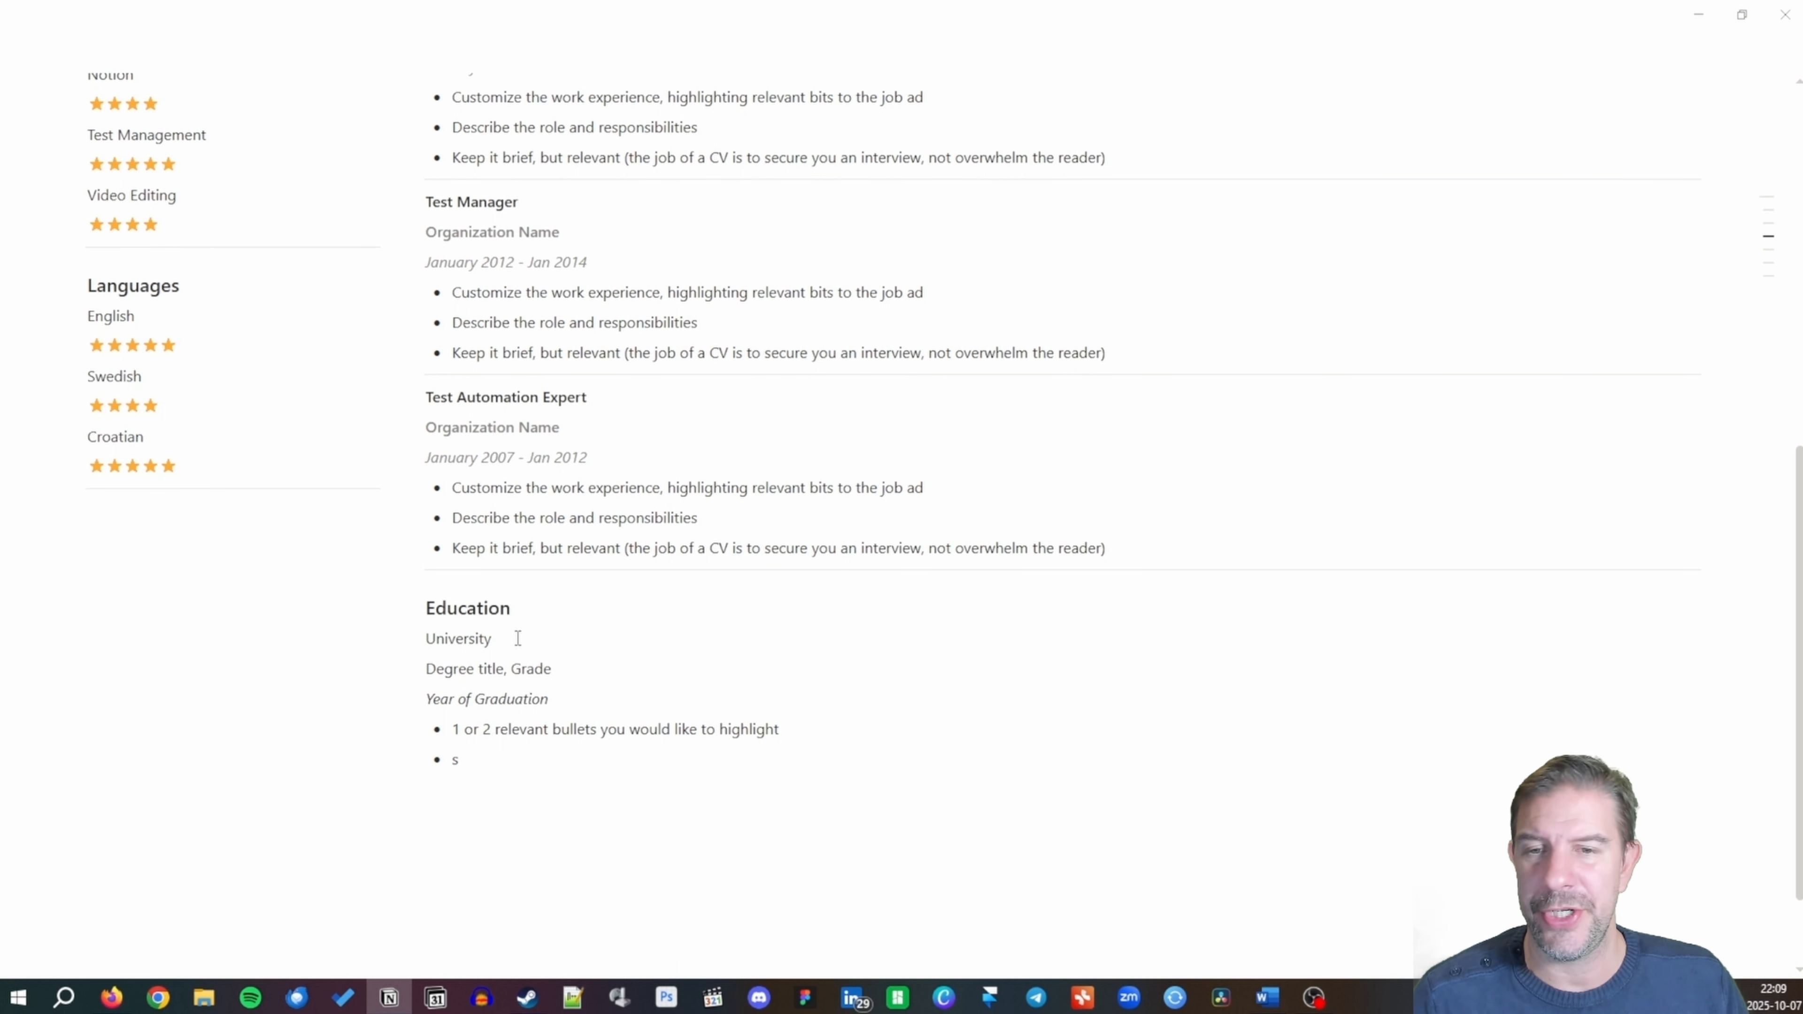
key(BackSpace)
text(seco)
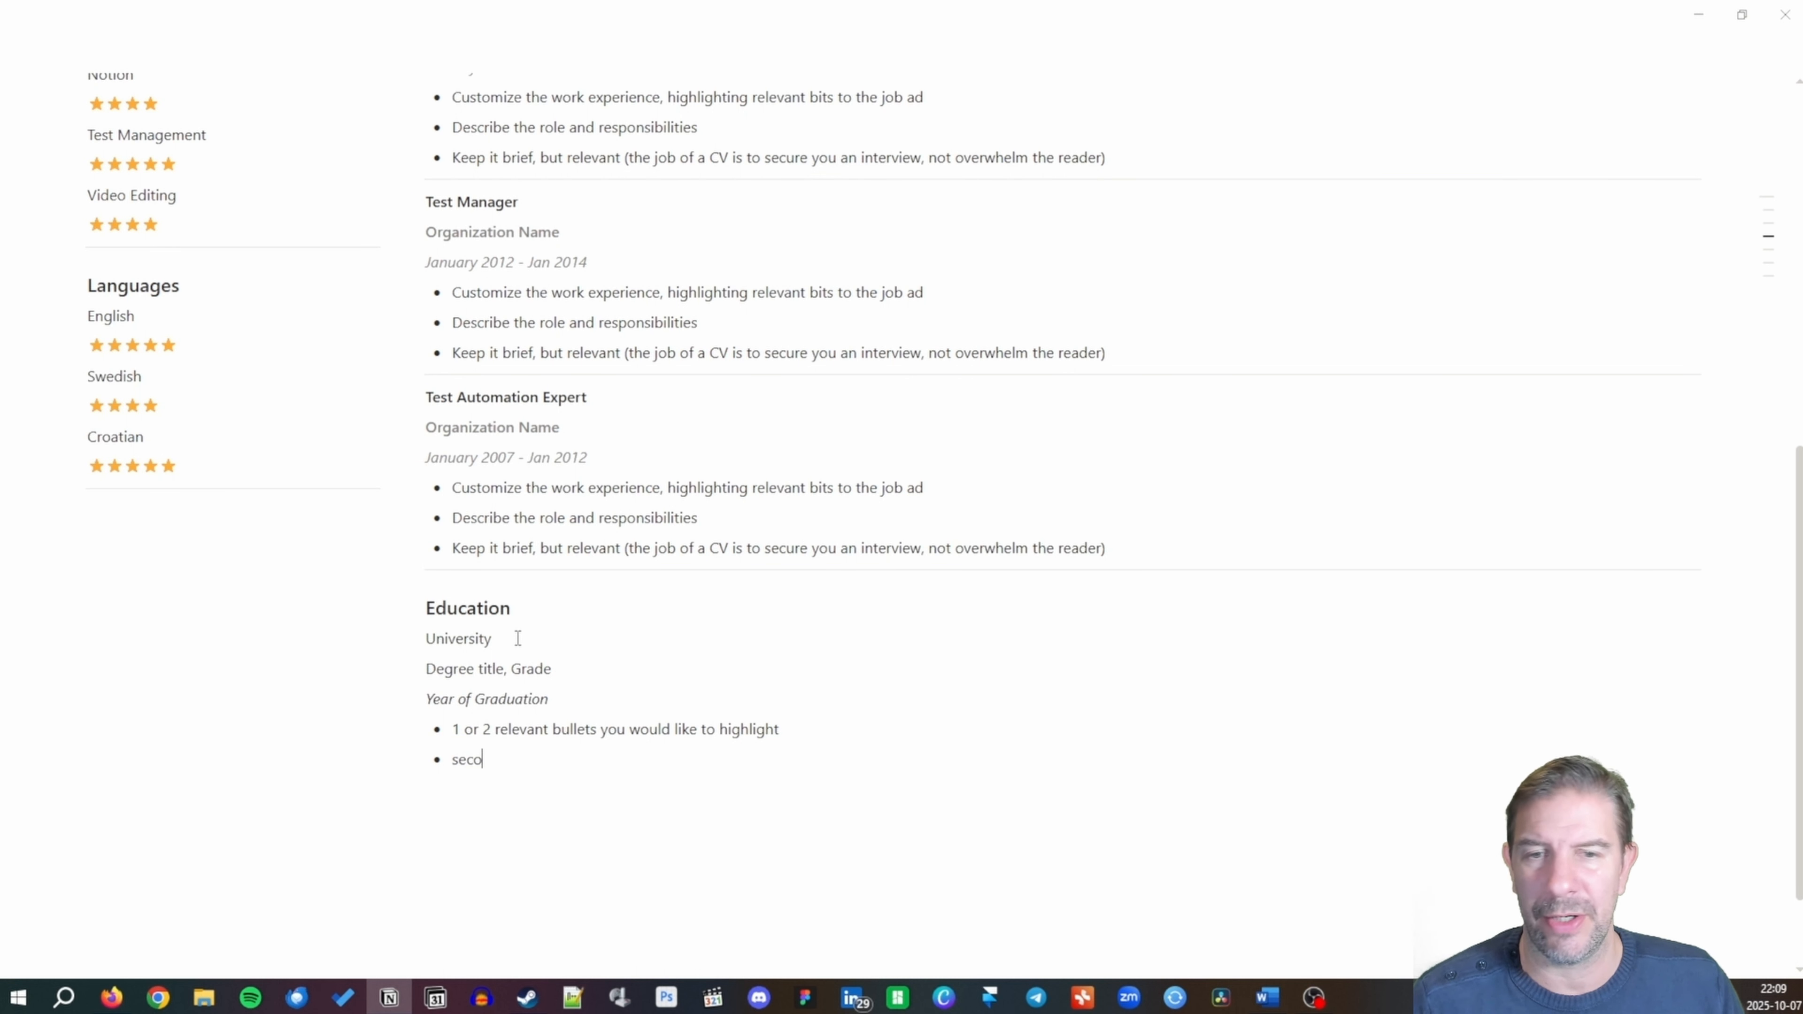
text(nd thing you would like )
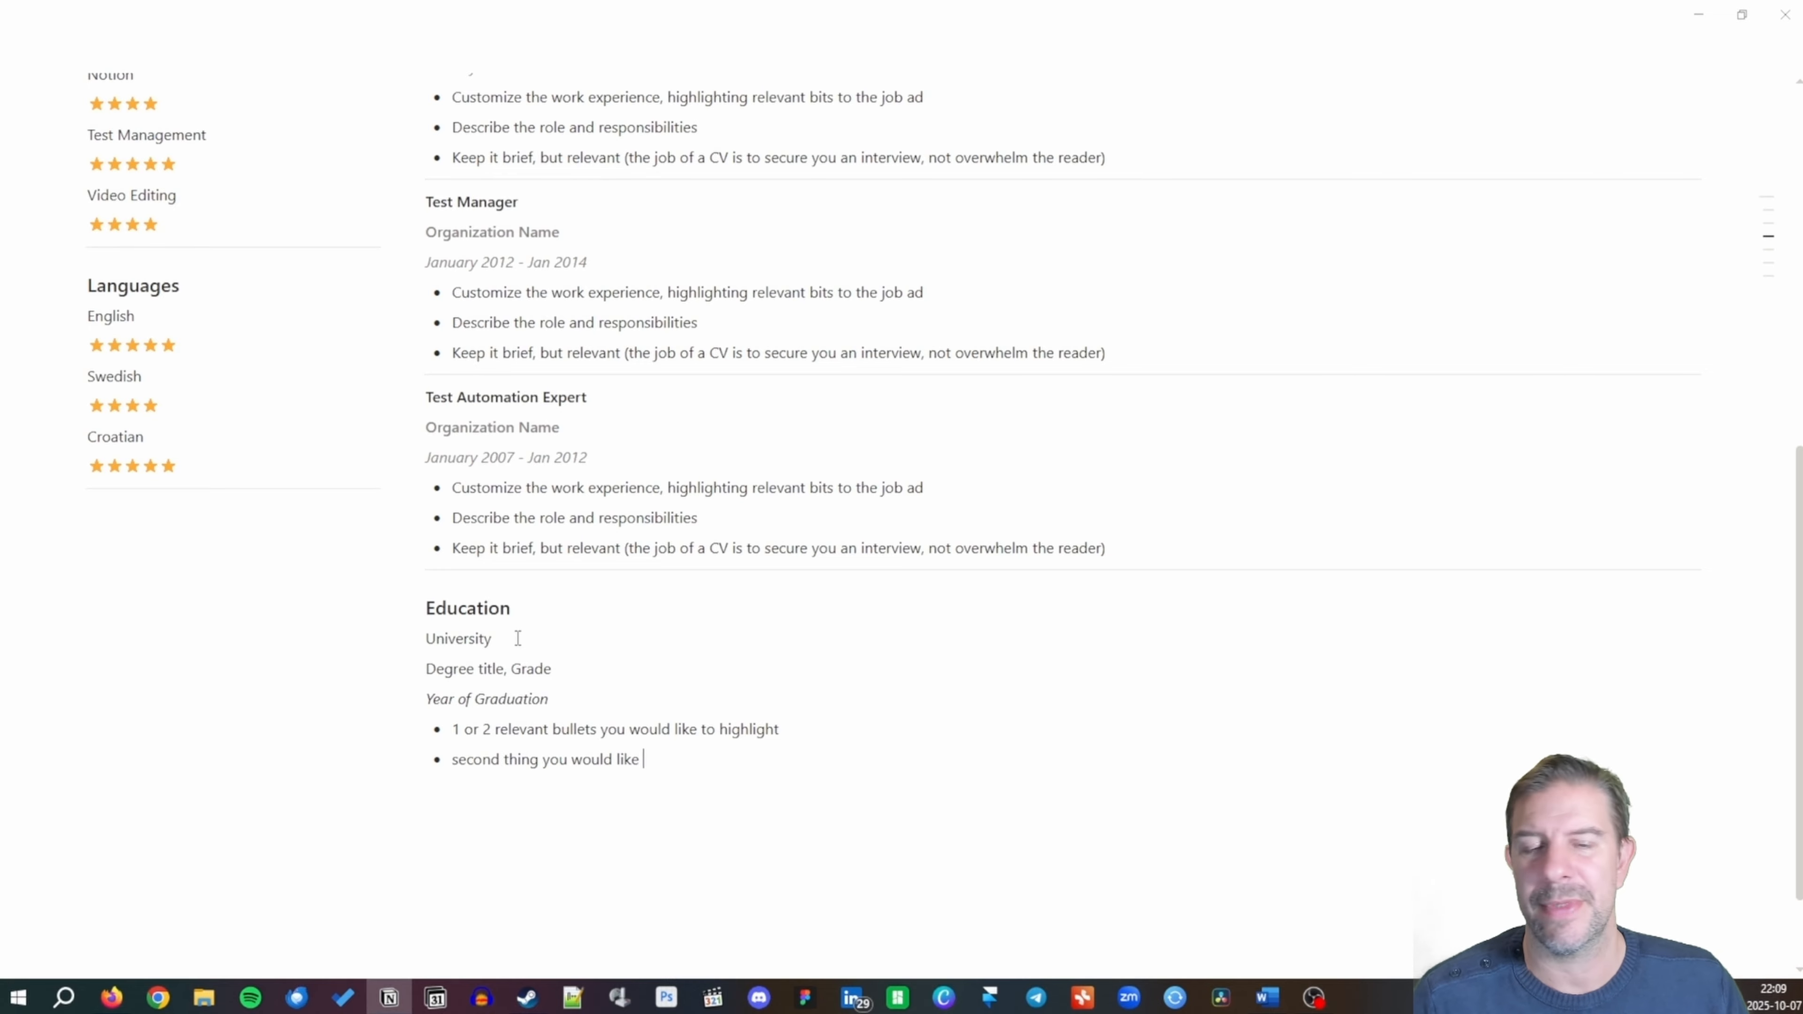
text(to highli)
key(BackSpace)
key(BackSpace)
key(BackSpace)
text(hlight)
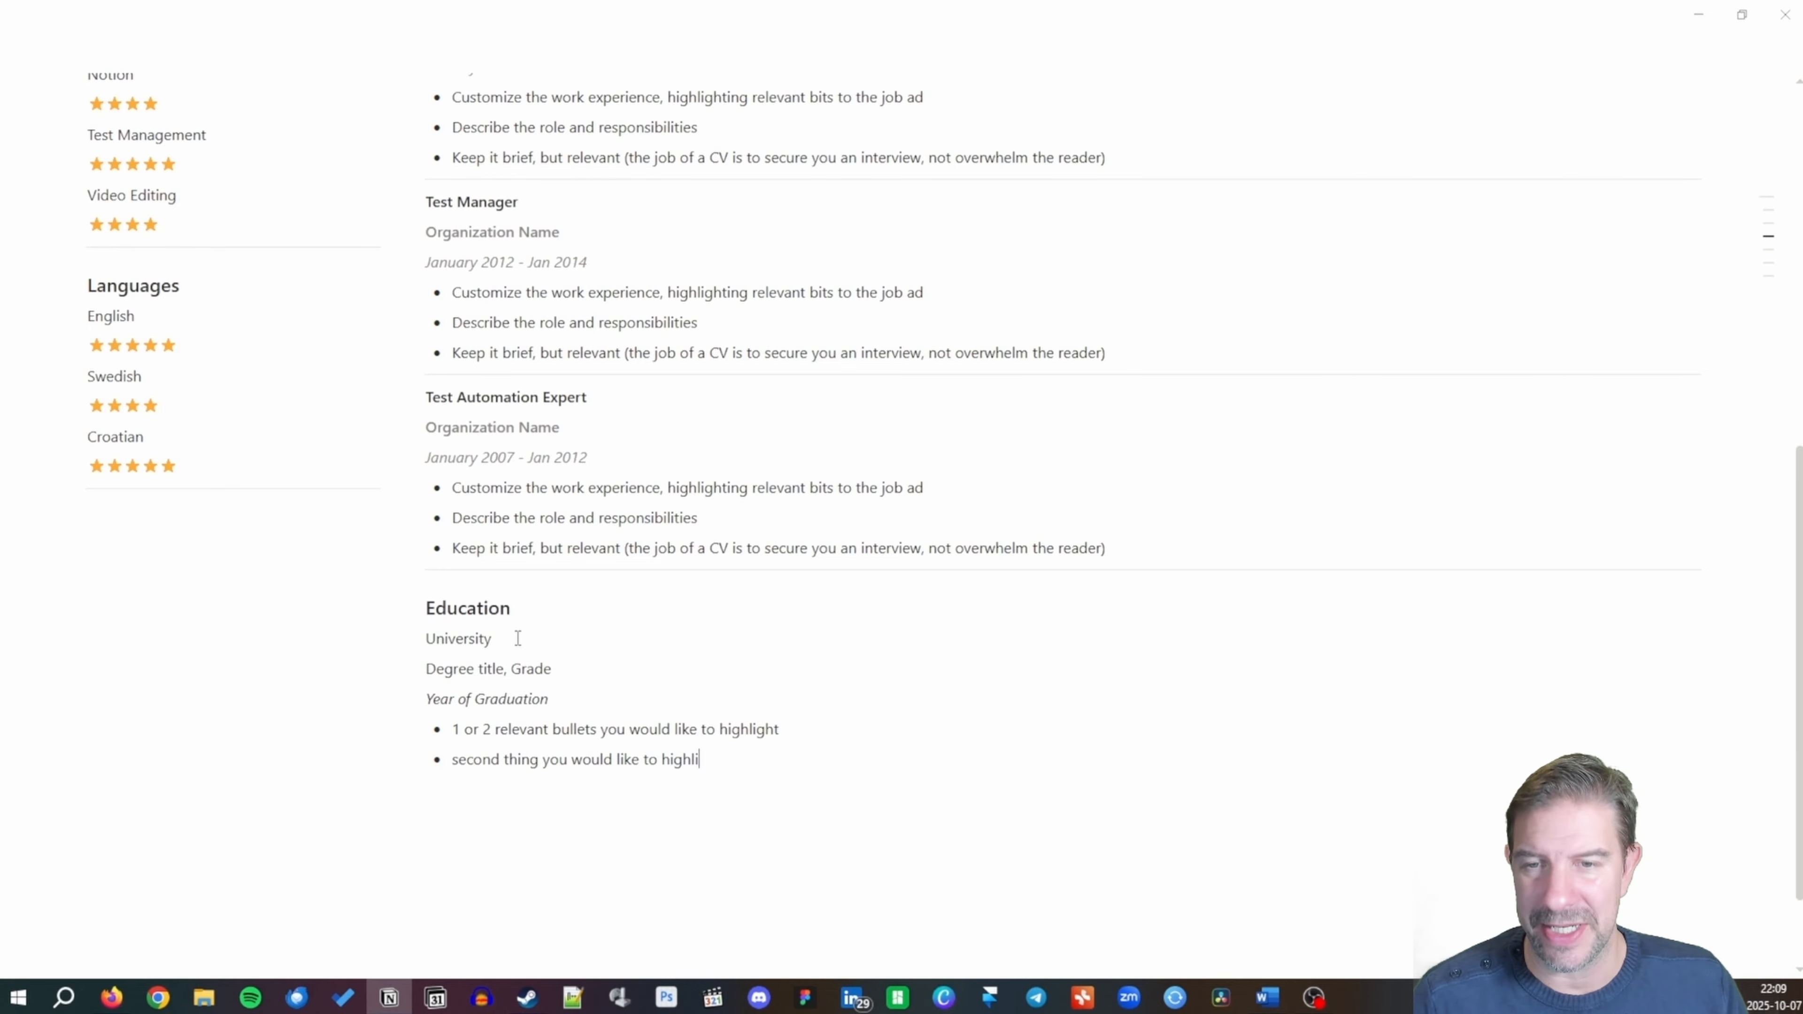
key(Return)
Bold University and make the Education details gray.
drag(429, 638, 499, 636)
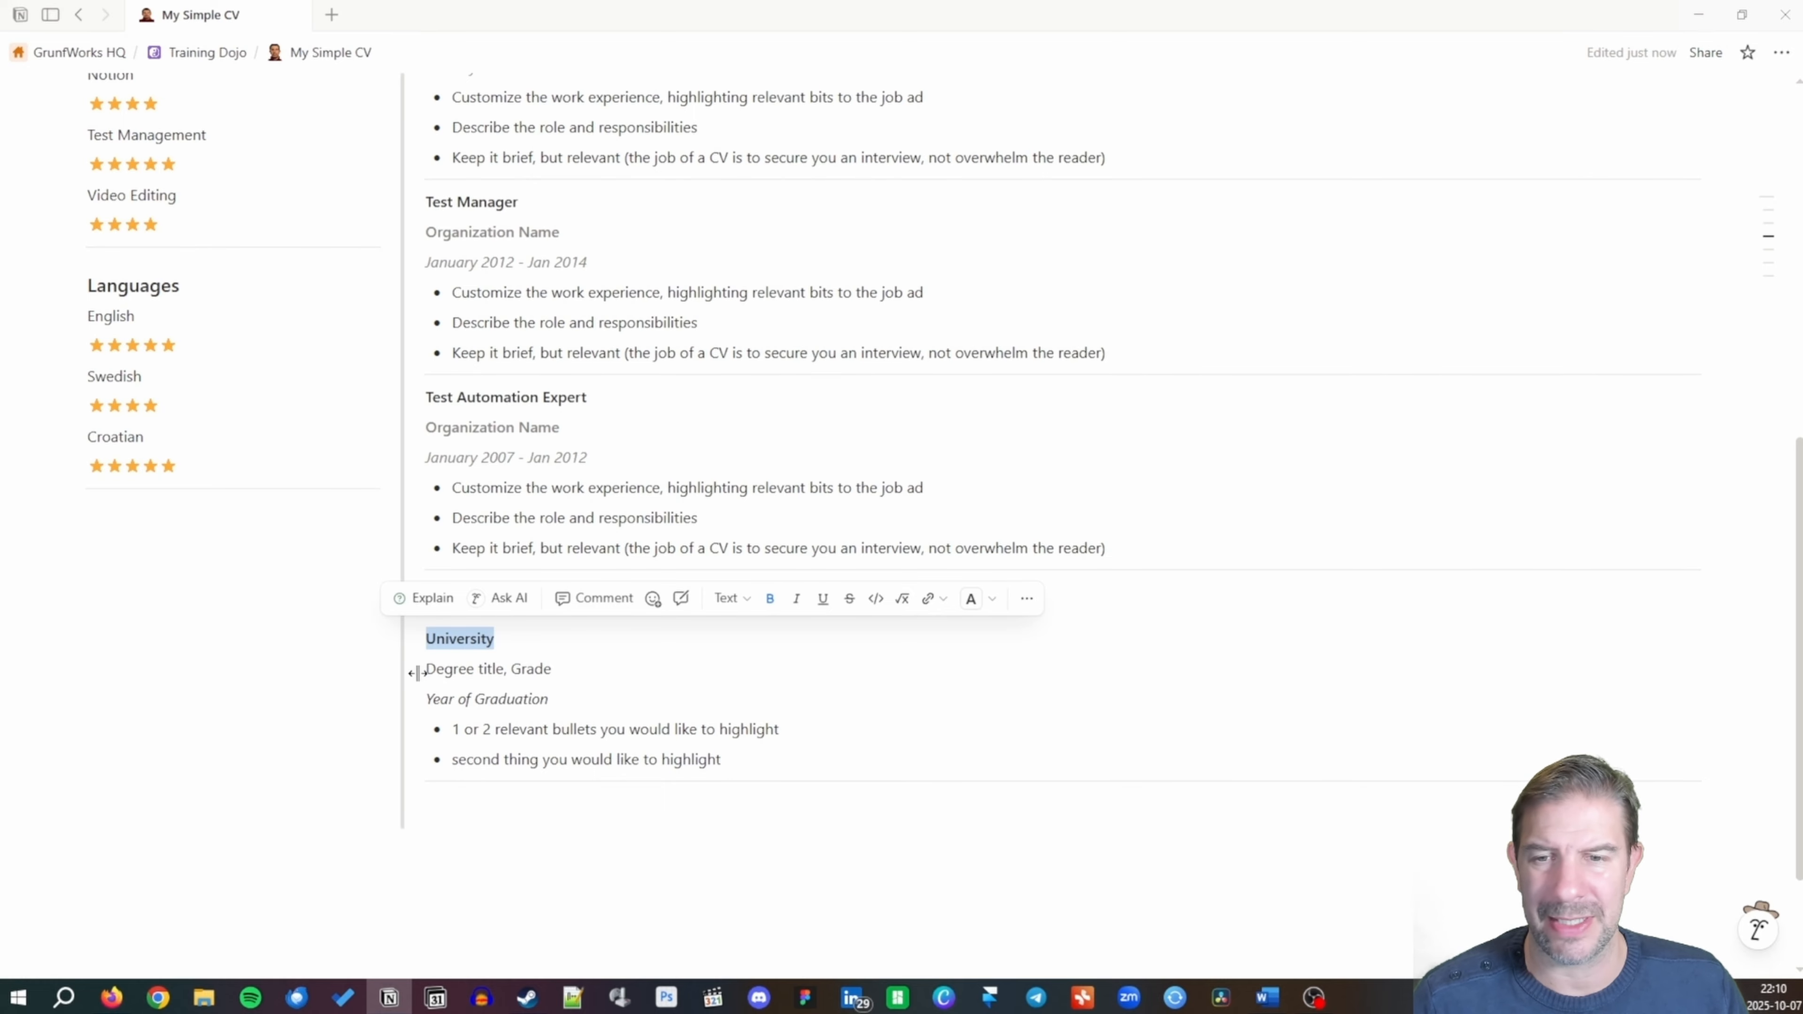
drag(430, 668, 565, 700)
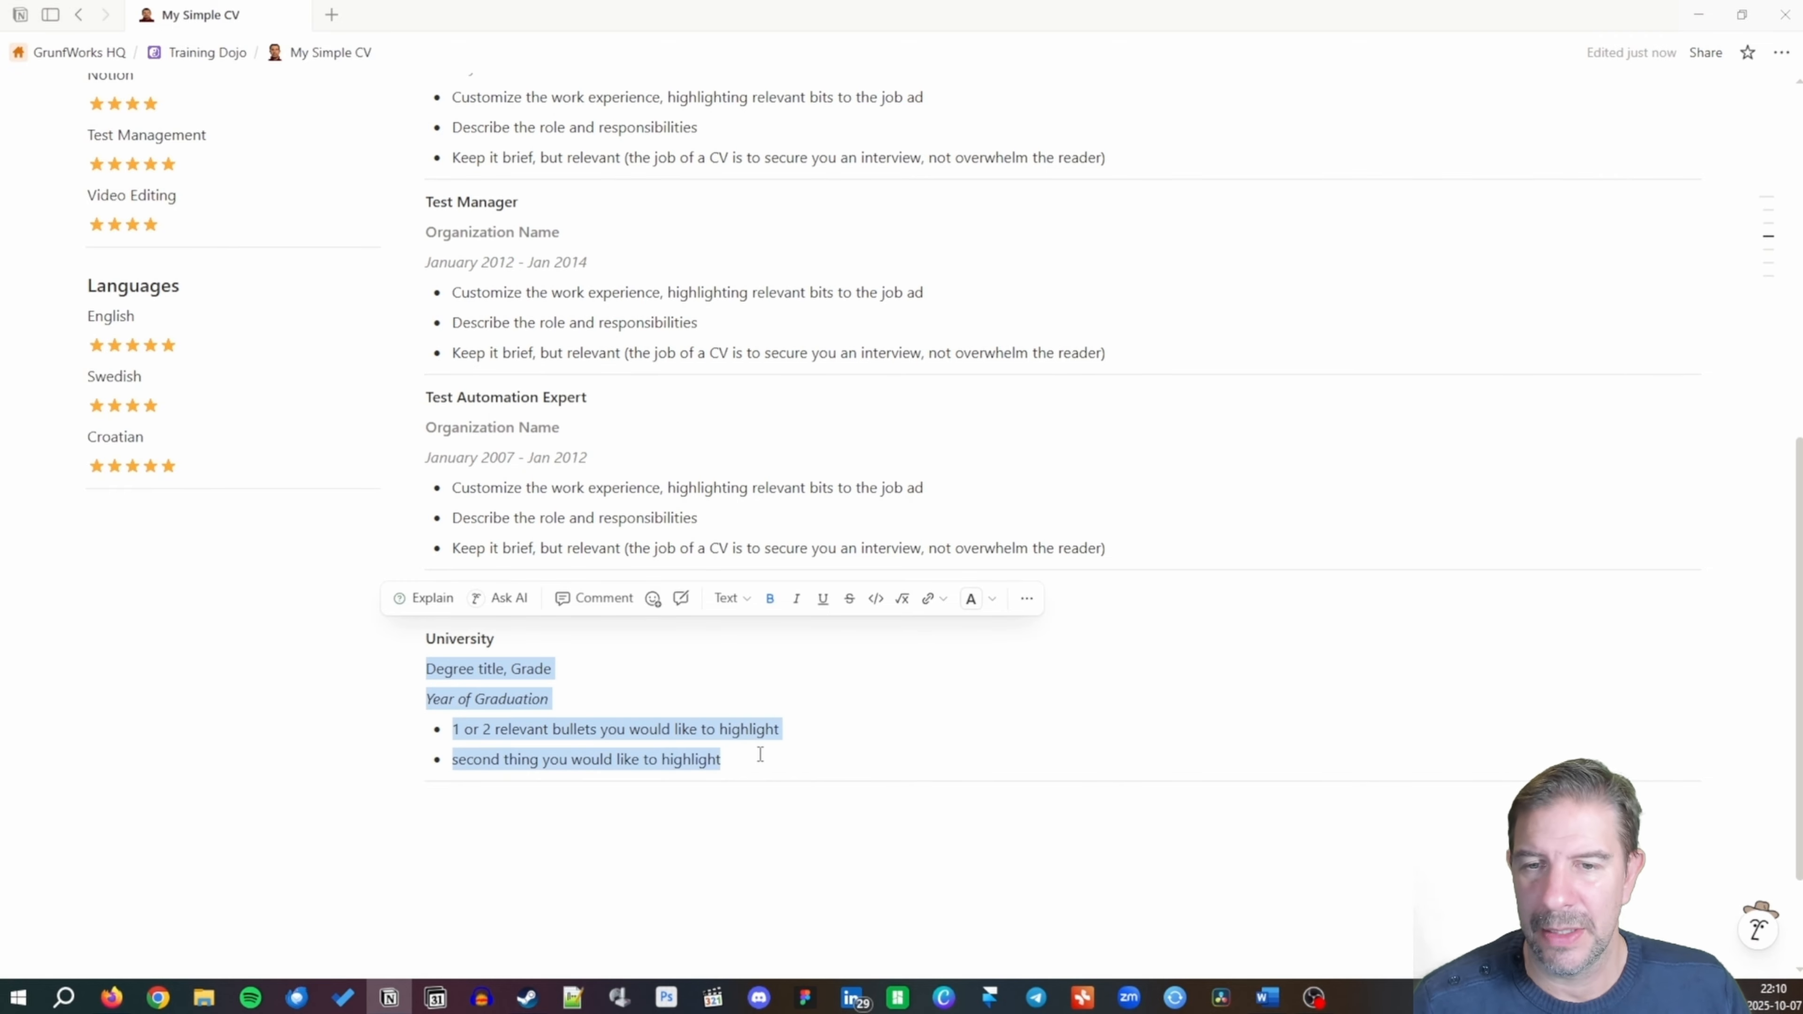
click(907, 629)
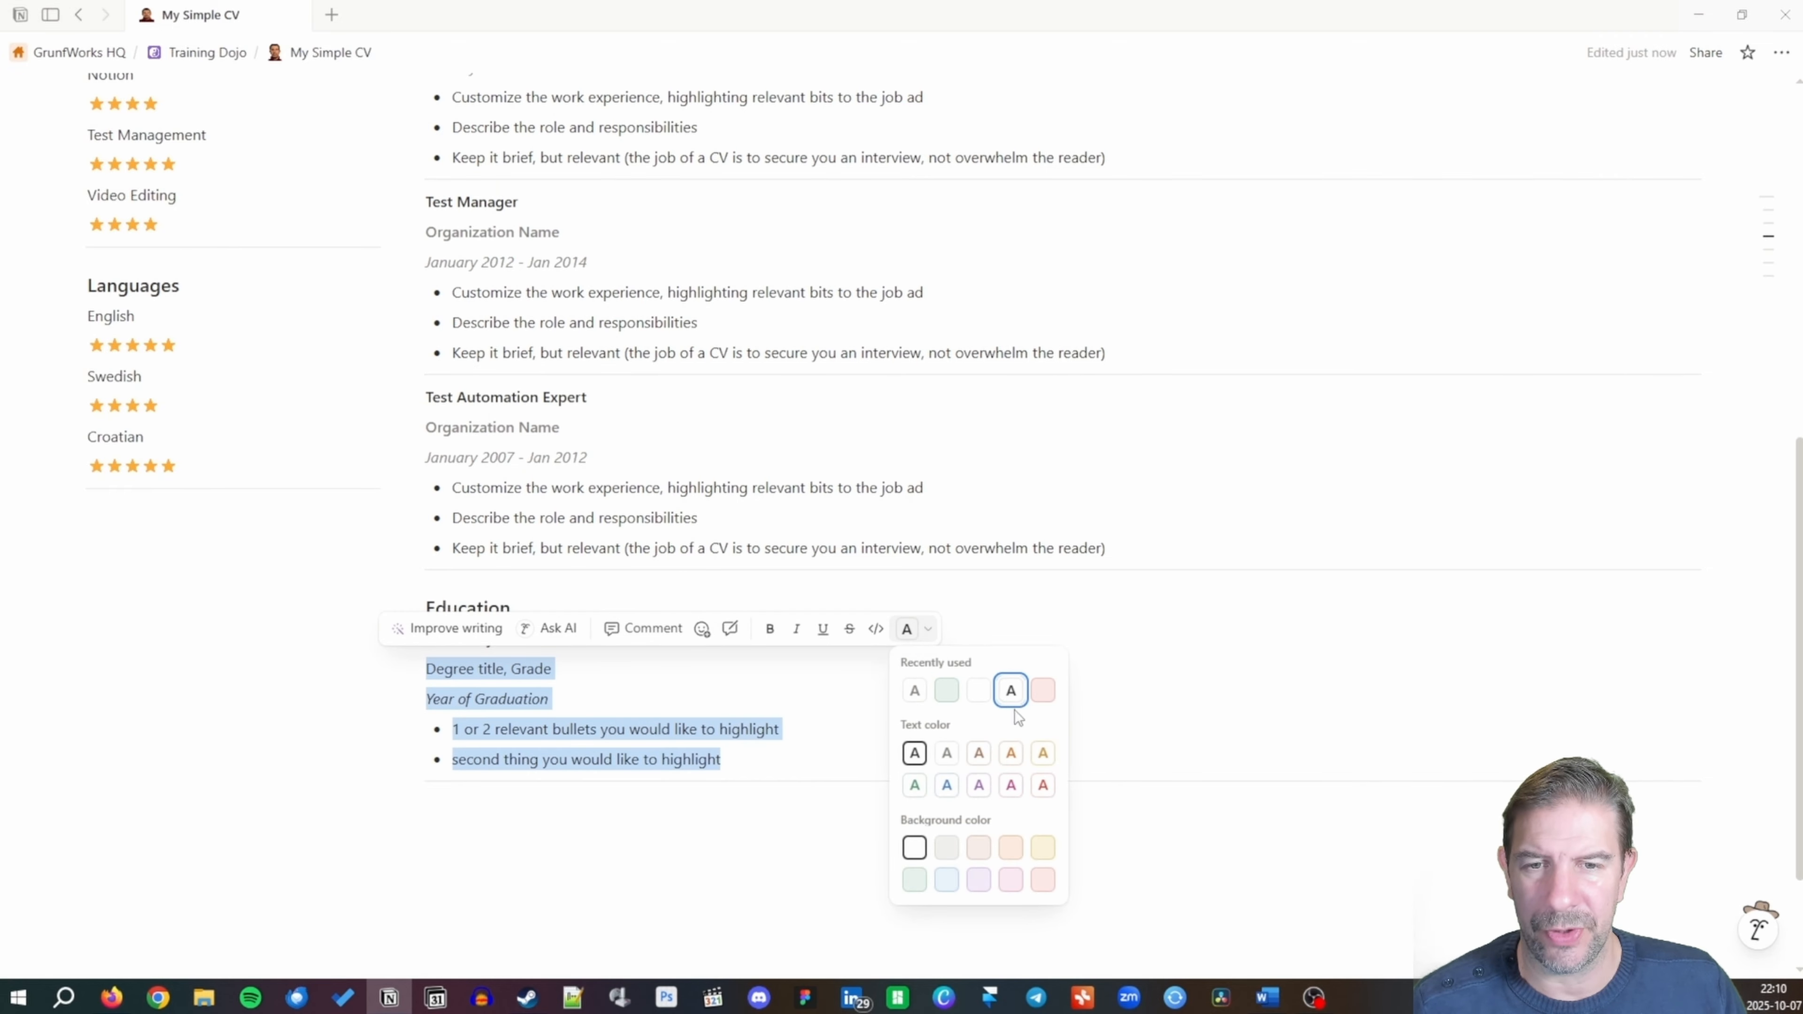
click(947, 753)
Make the Test Automation Expert and Business Analyst entry details gray.
drag(426, 429, 1136, 547)
click(912, 392)
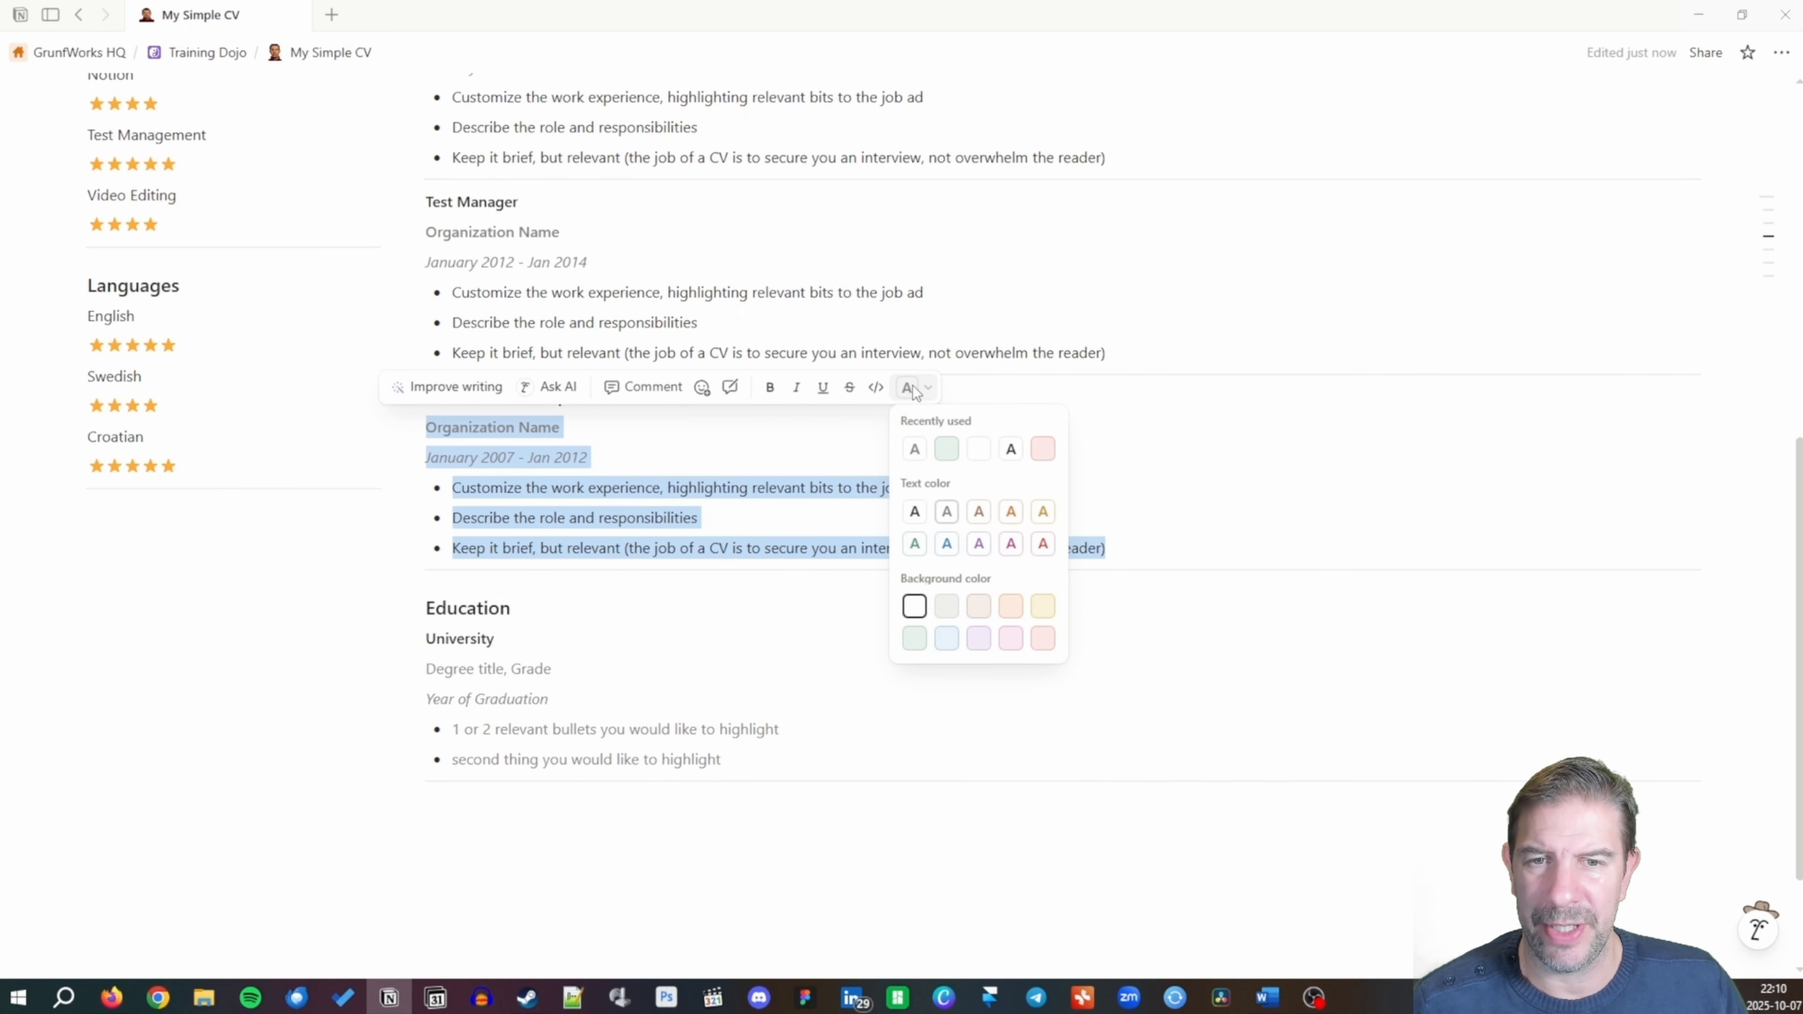
click(914, 452)
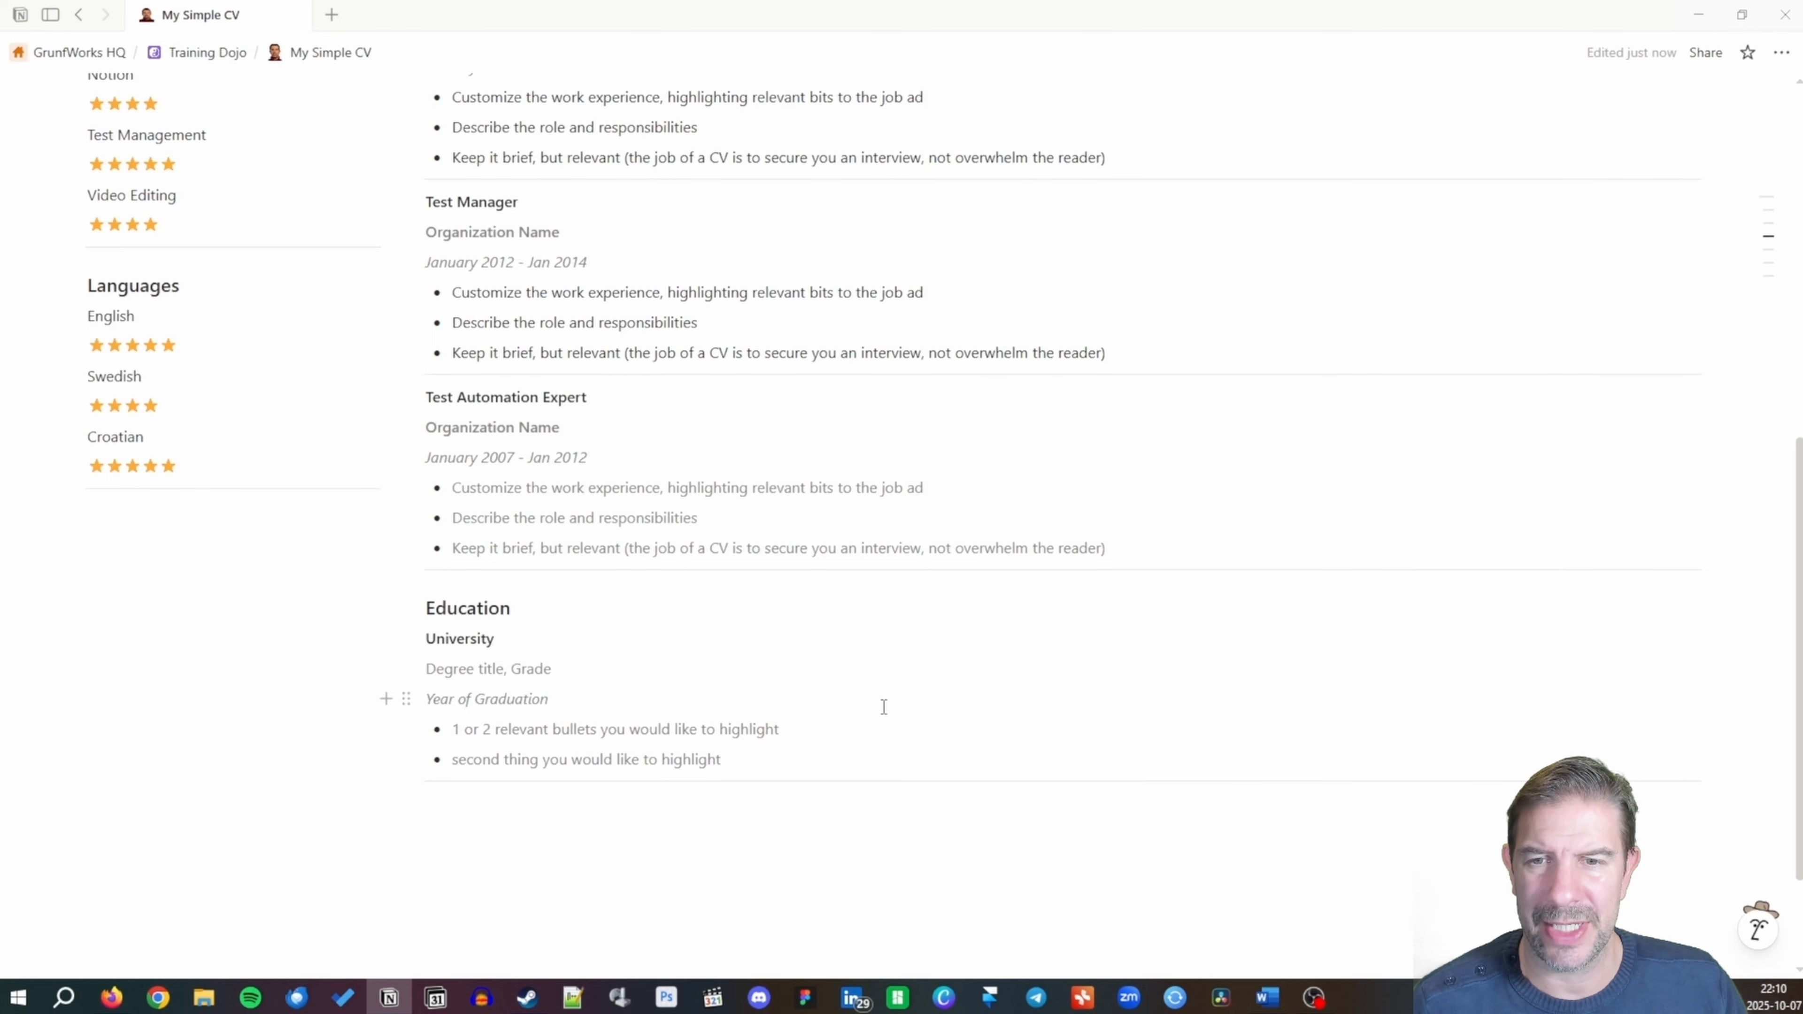
scroll(781, 714, up, 3)
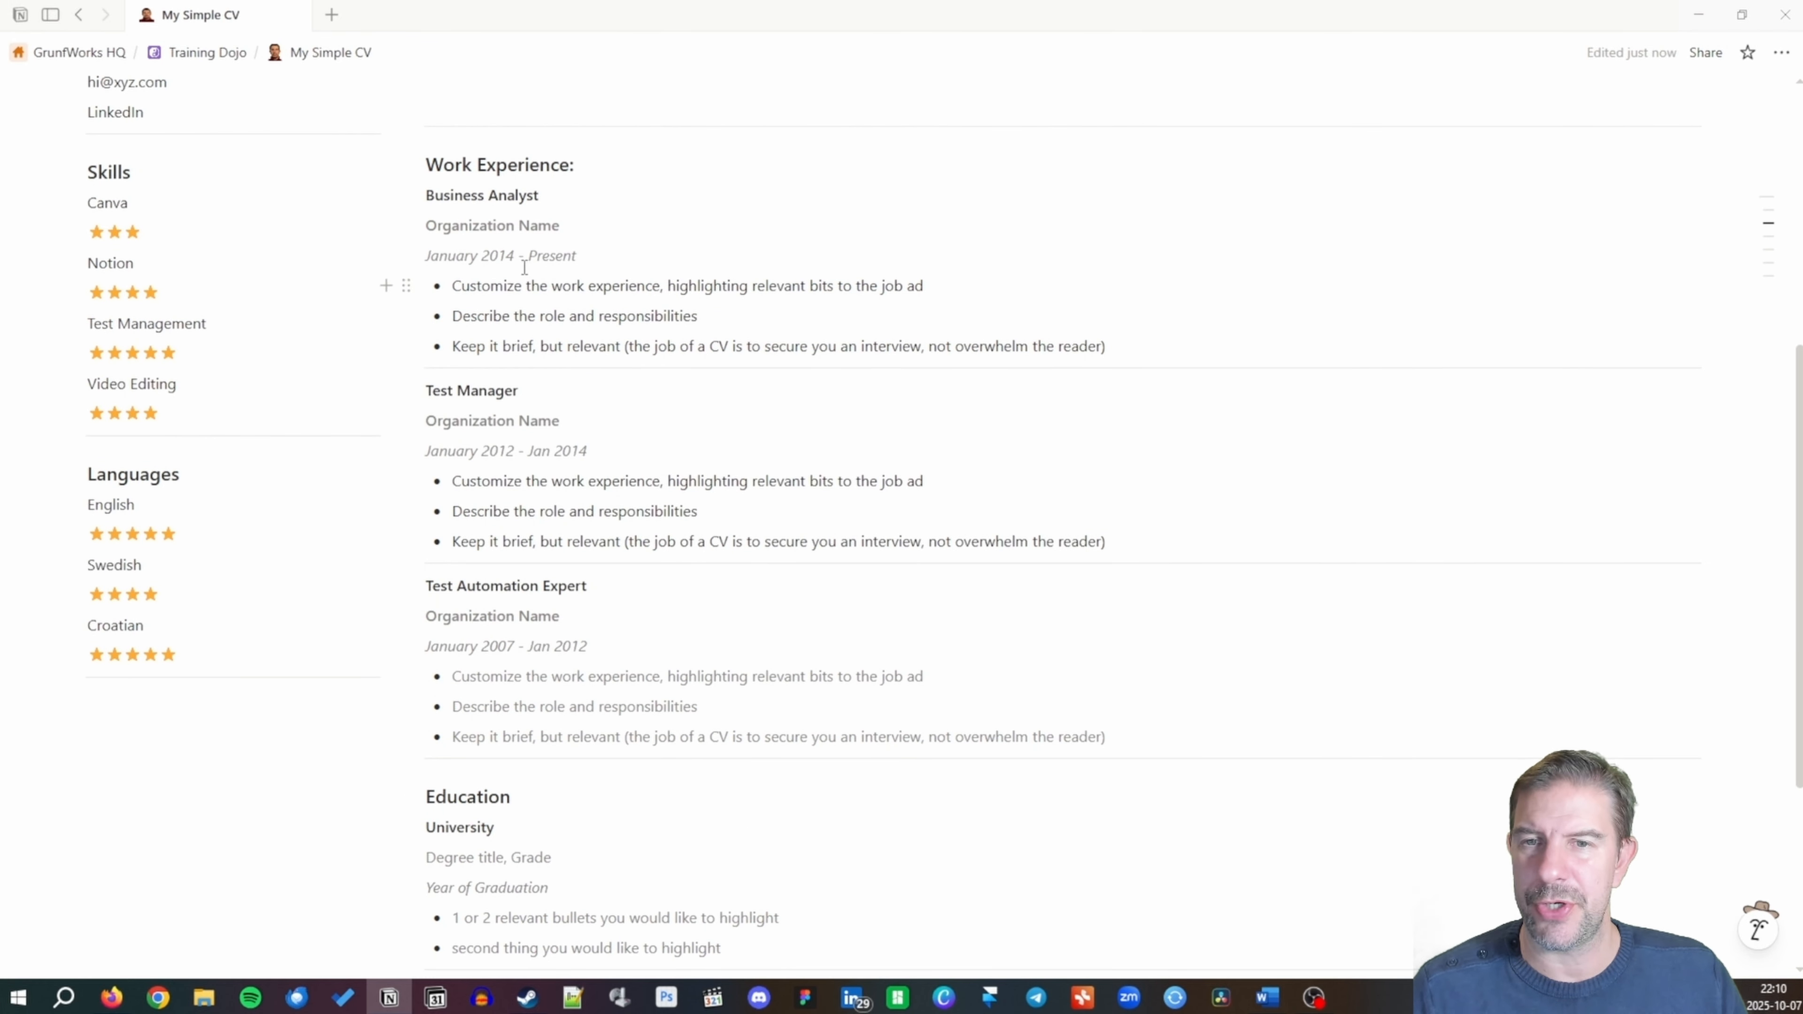
drag(425, 225, 1139, 337)
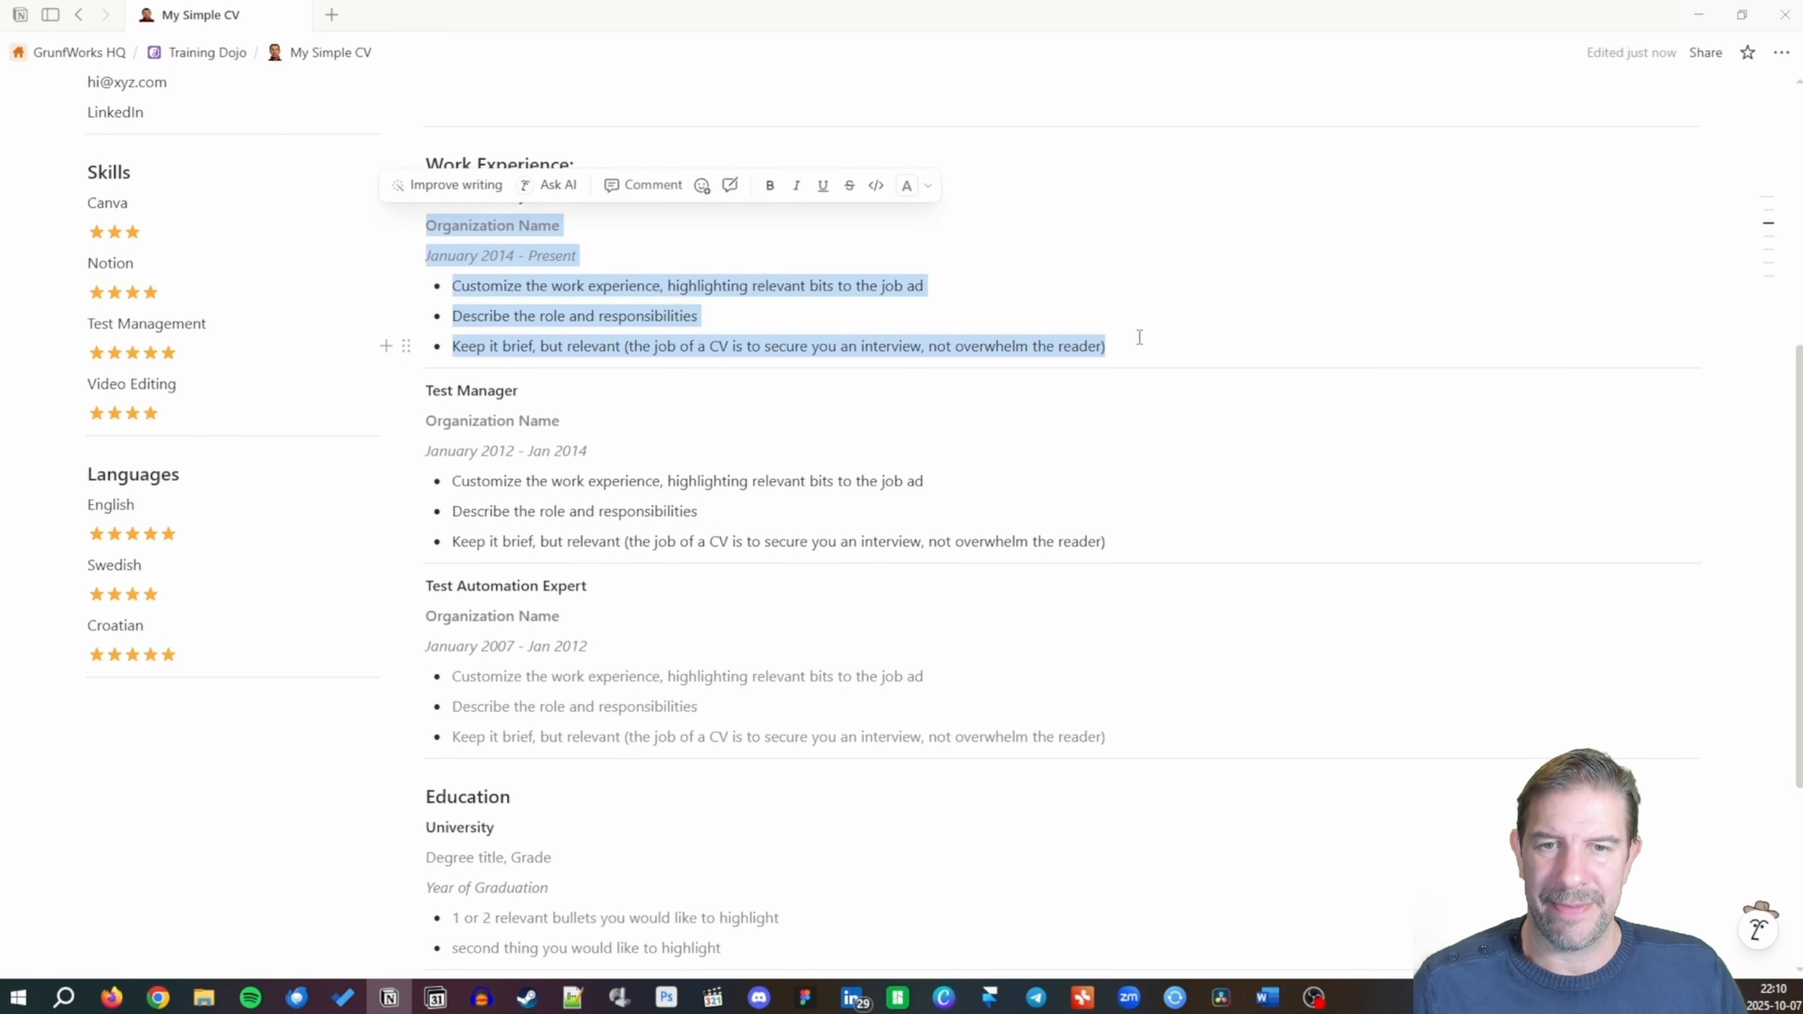
click(909, 185)
click(914, 246)
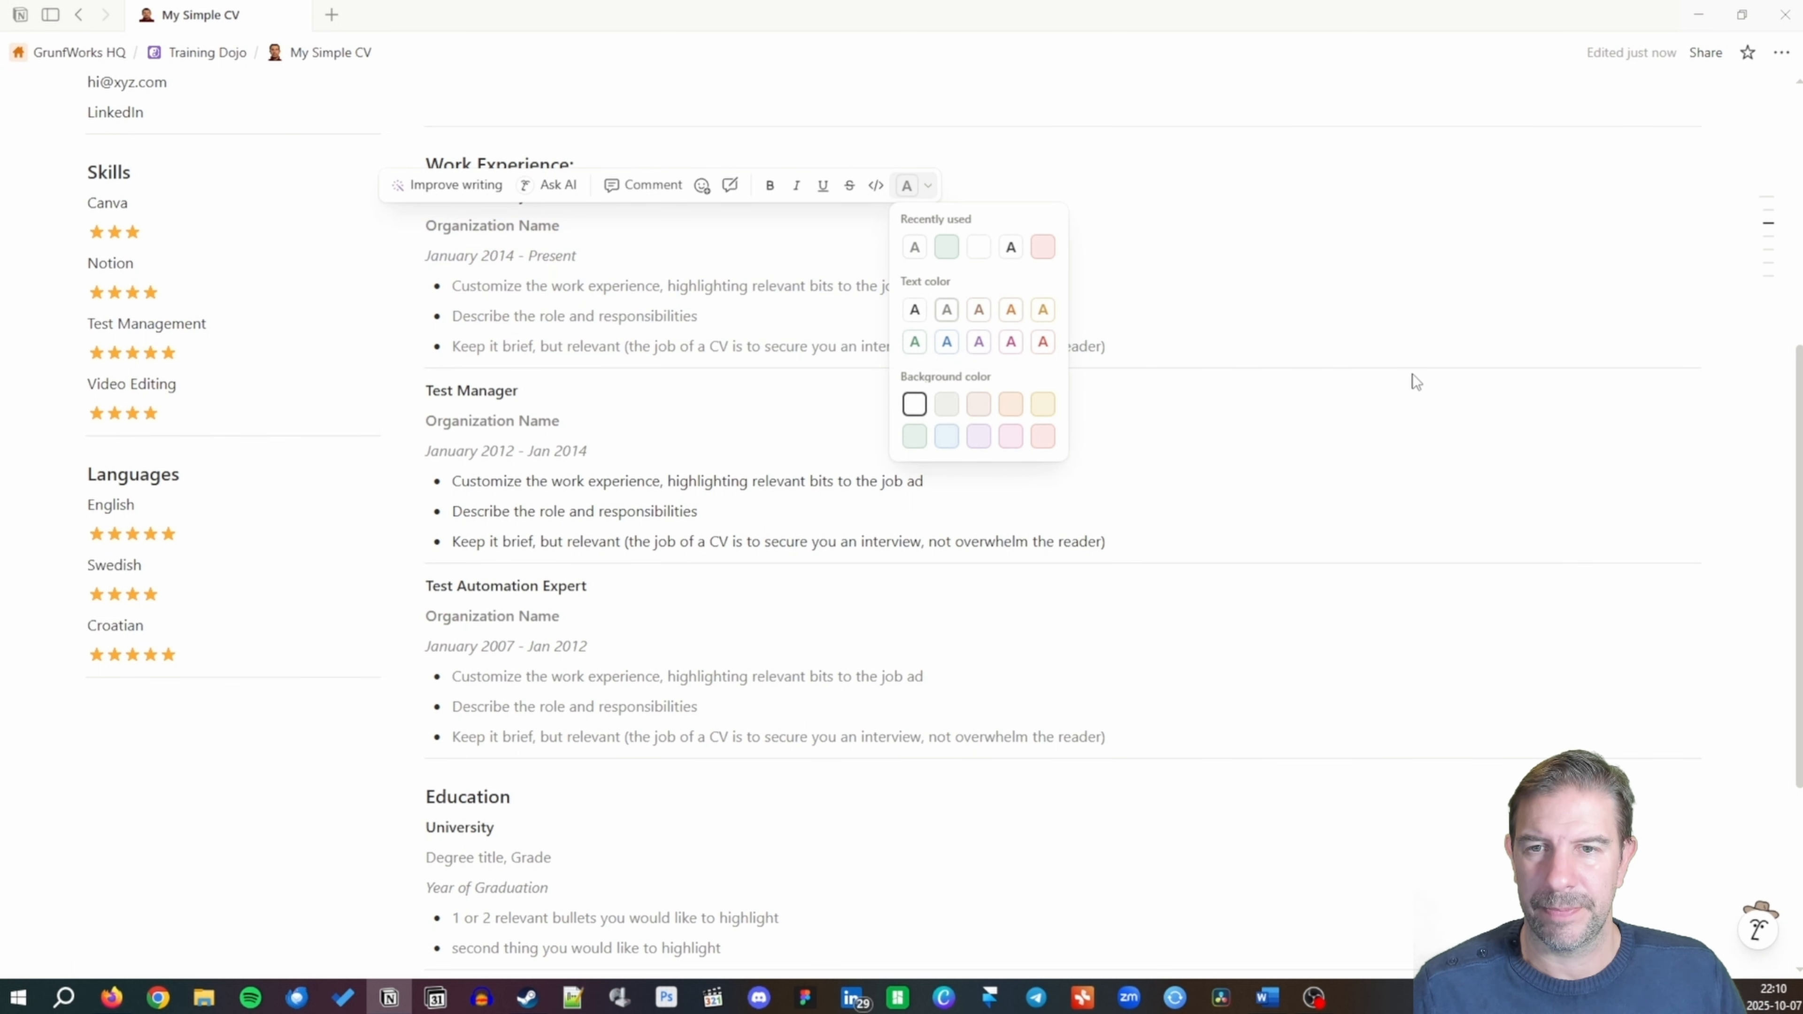
click(1413, 375)
scroll(1142, 779, down, 5)
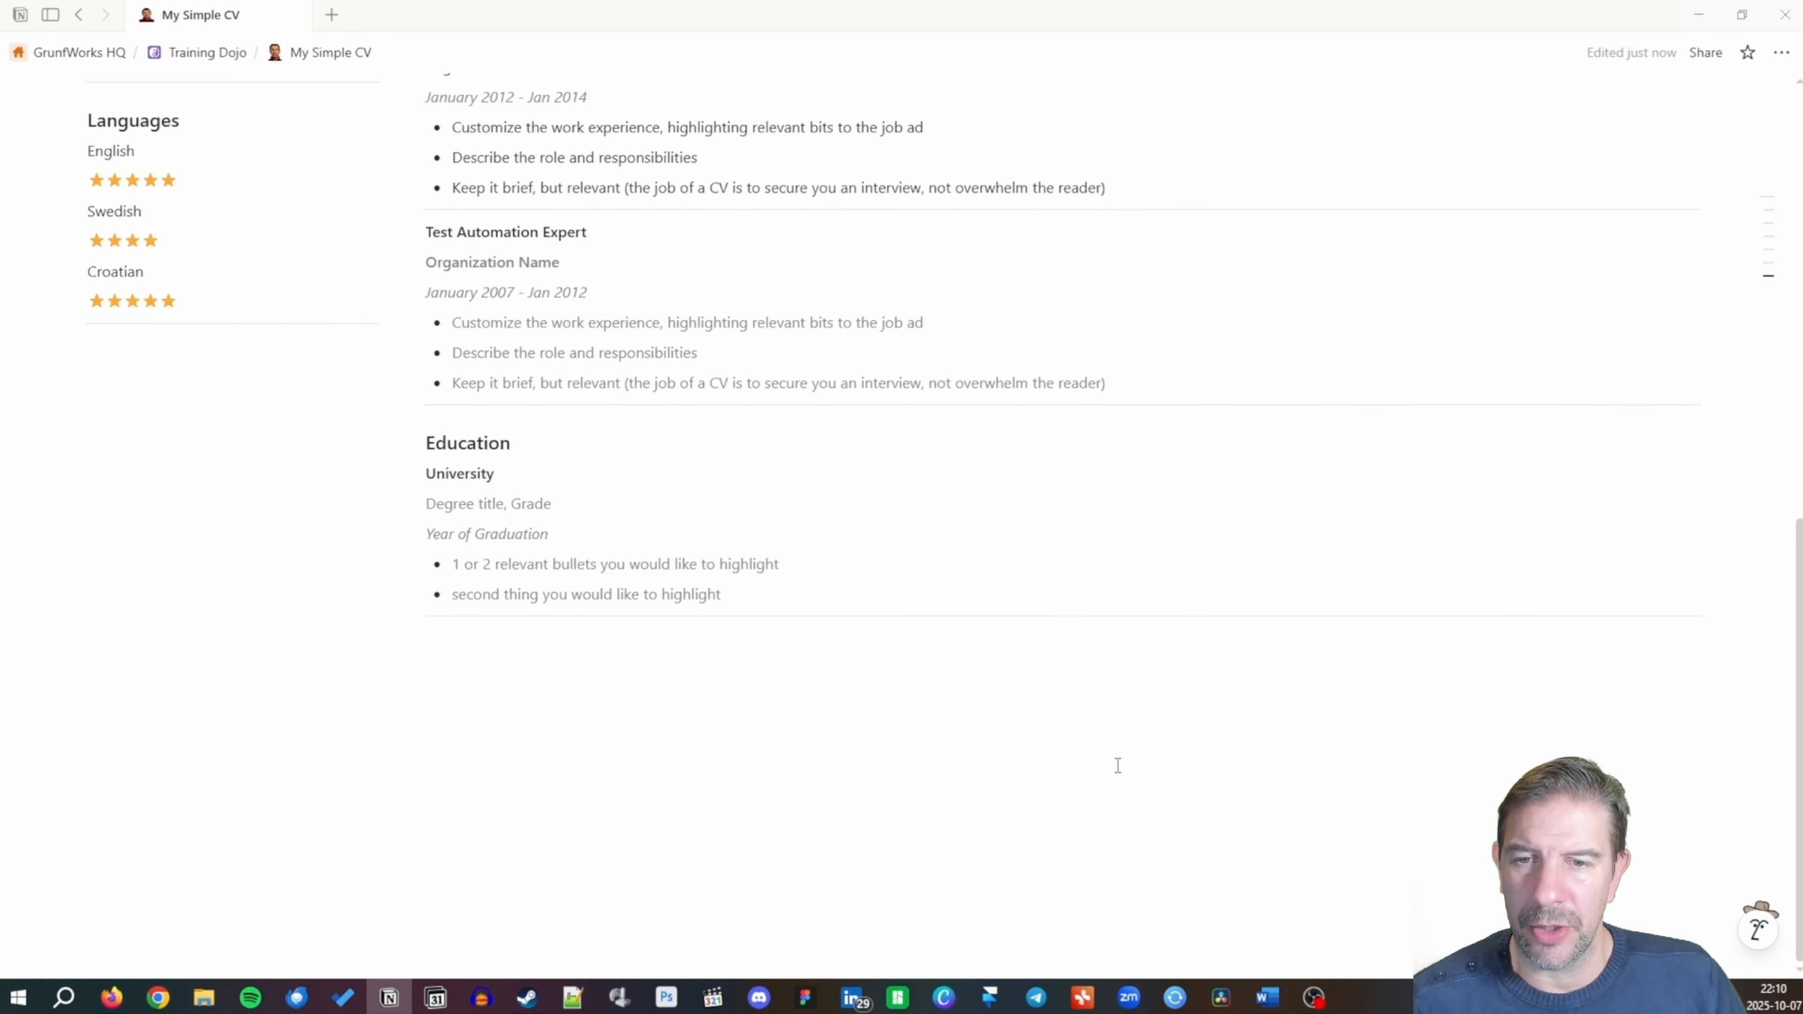
Add a 'Hobbies / Side Hustles' line below the Languages section.
click(149, 359)
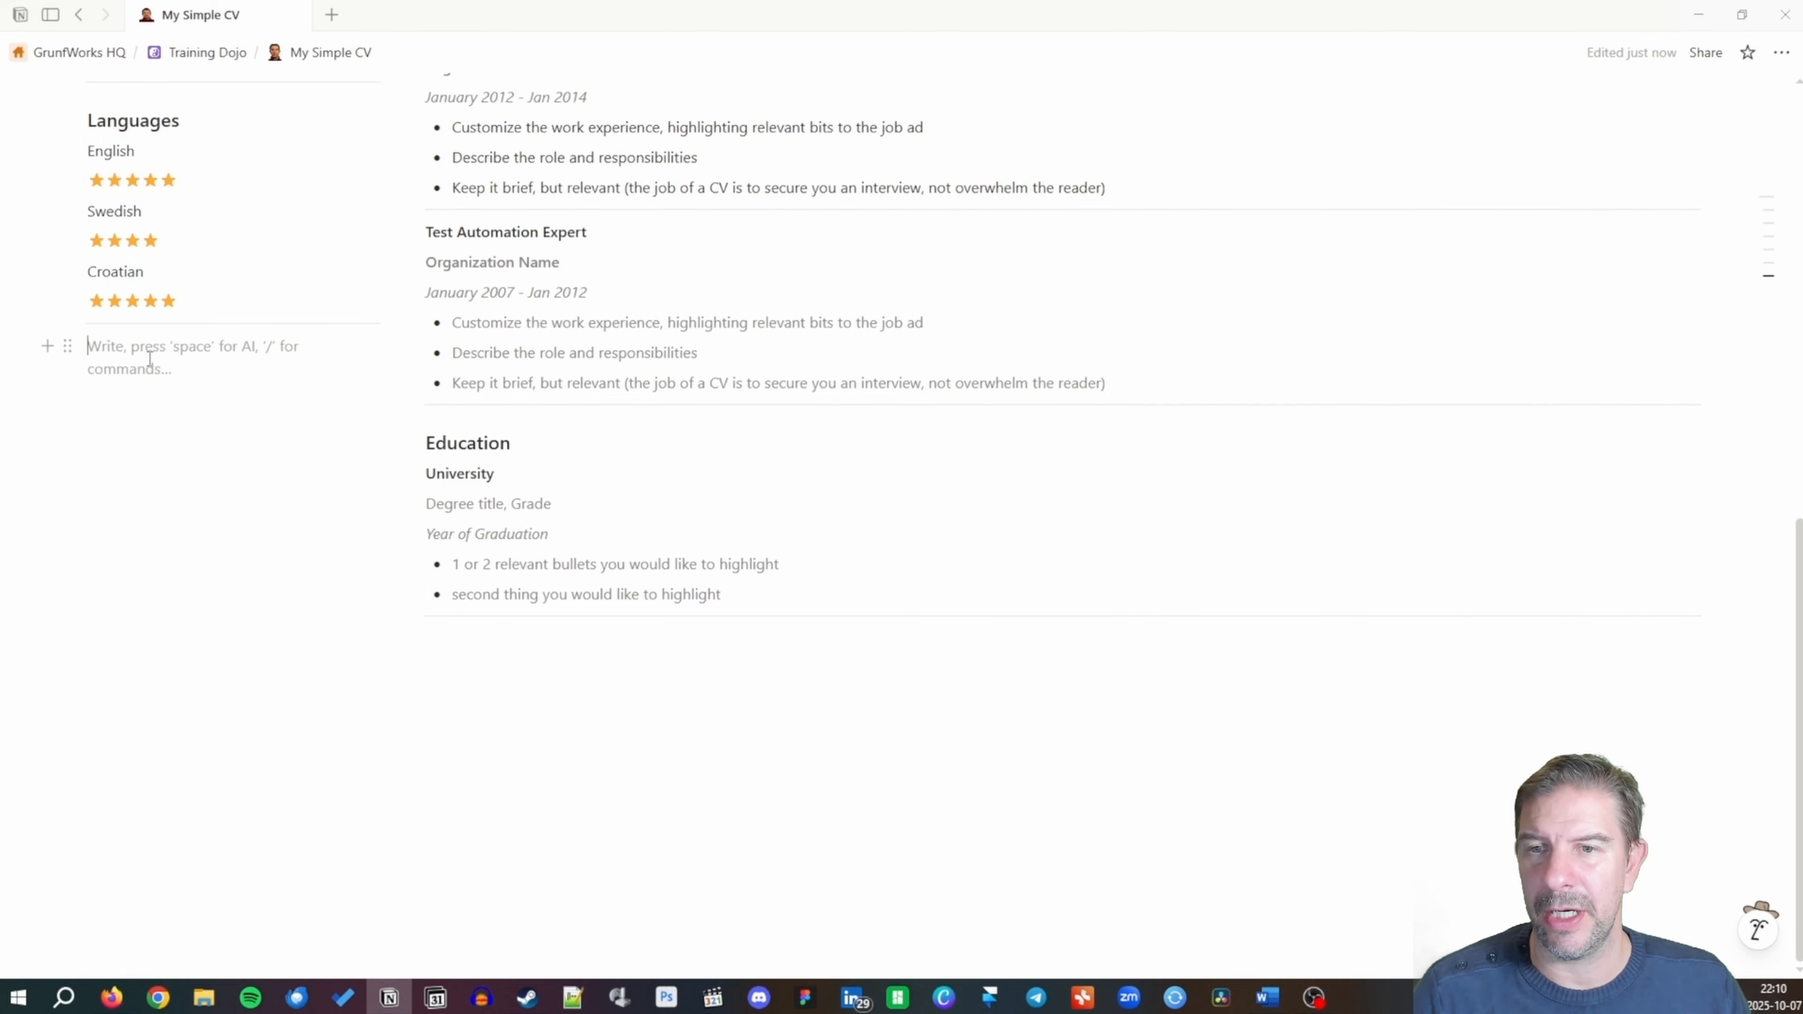
text(Ho)
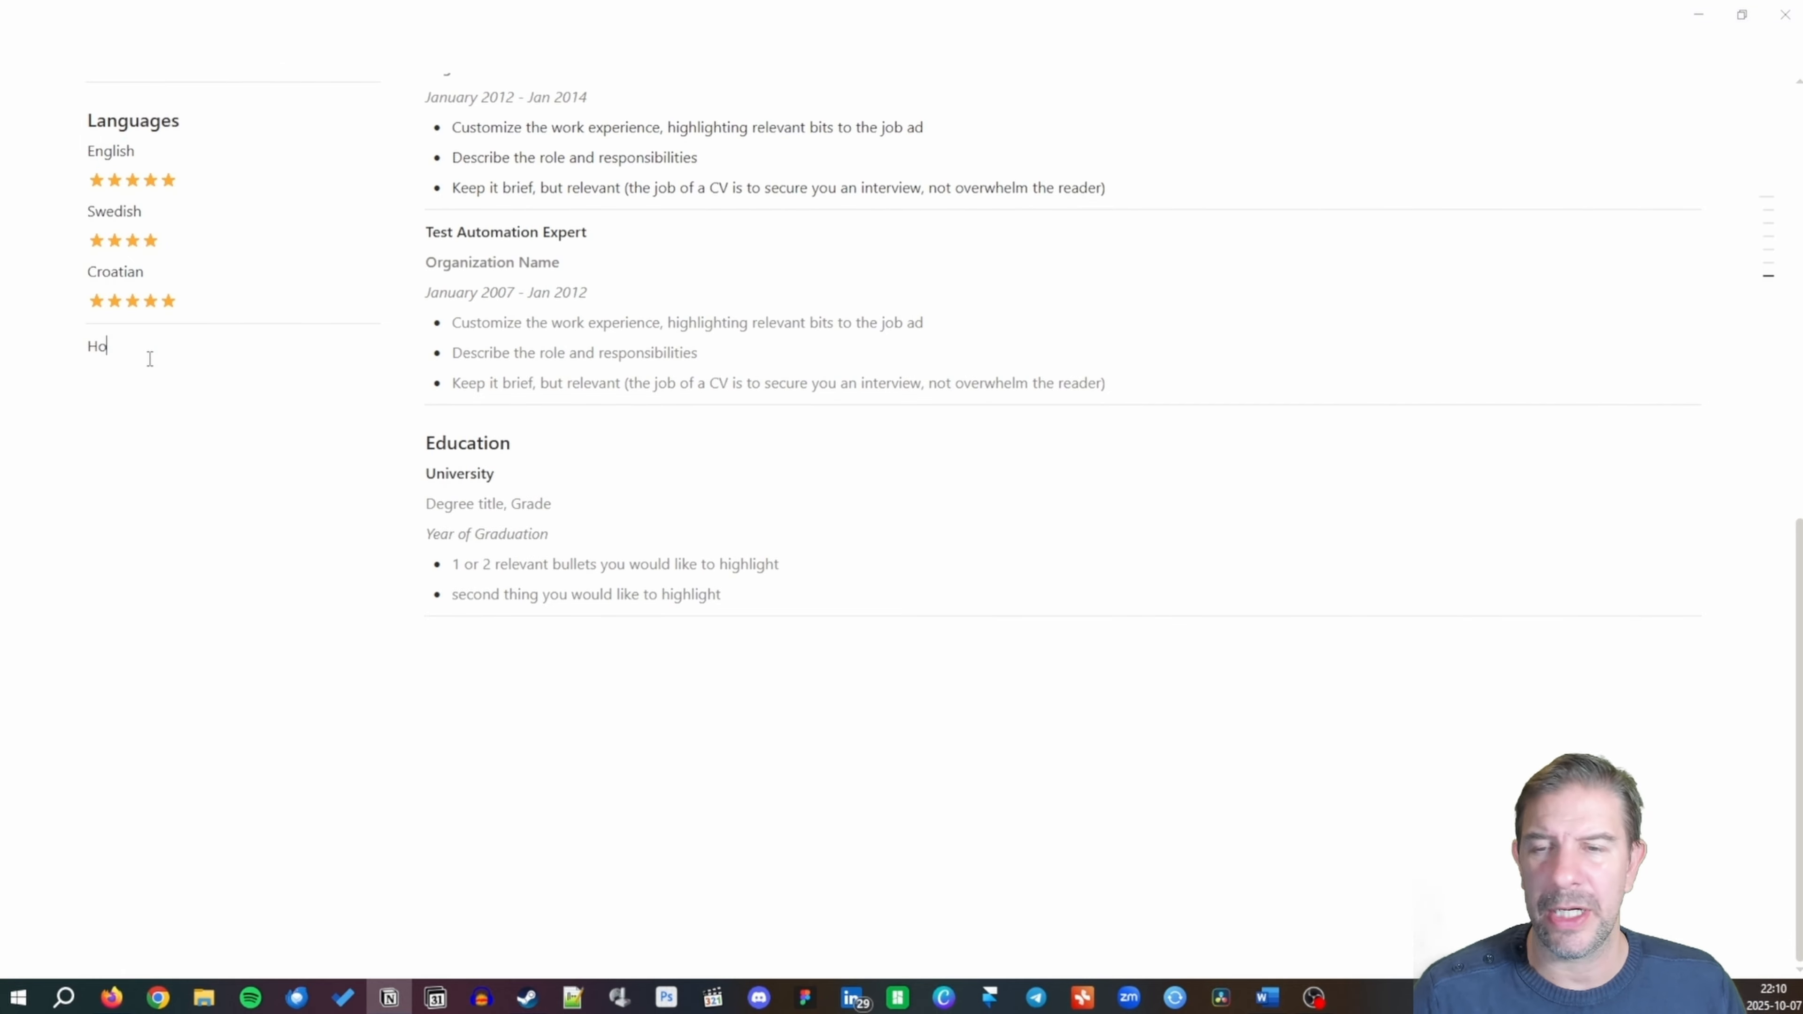
text(bbies /)
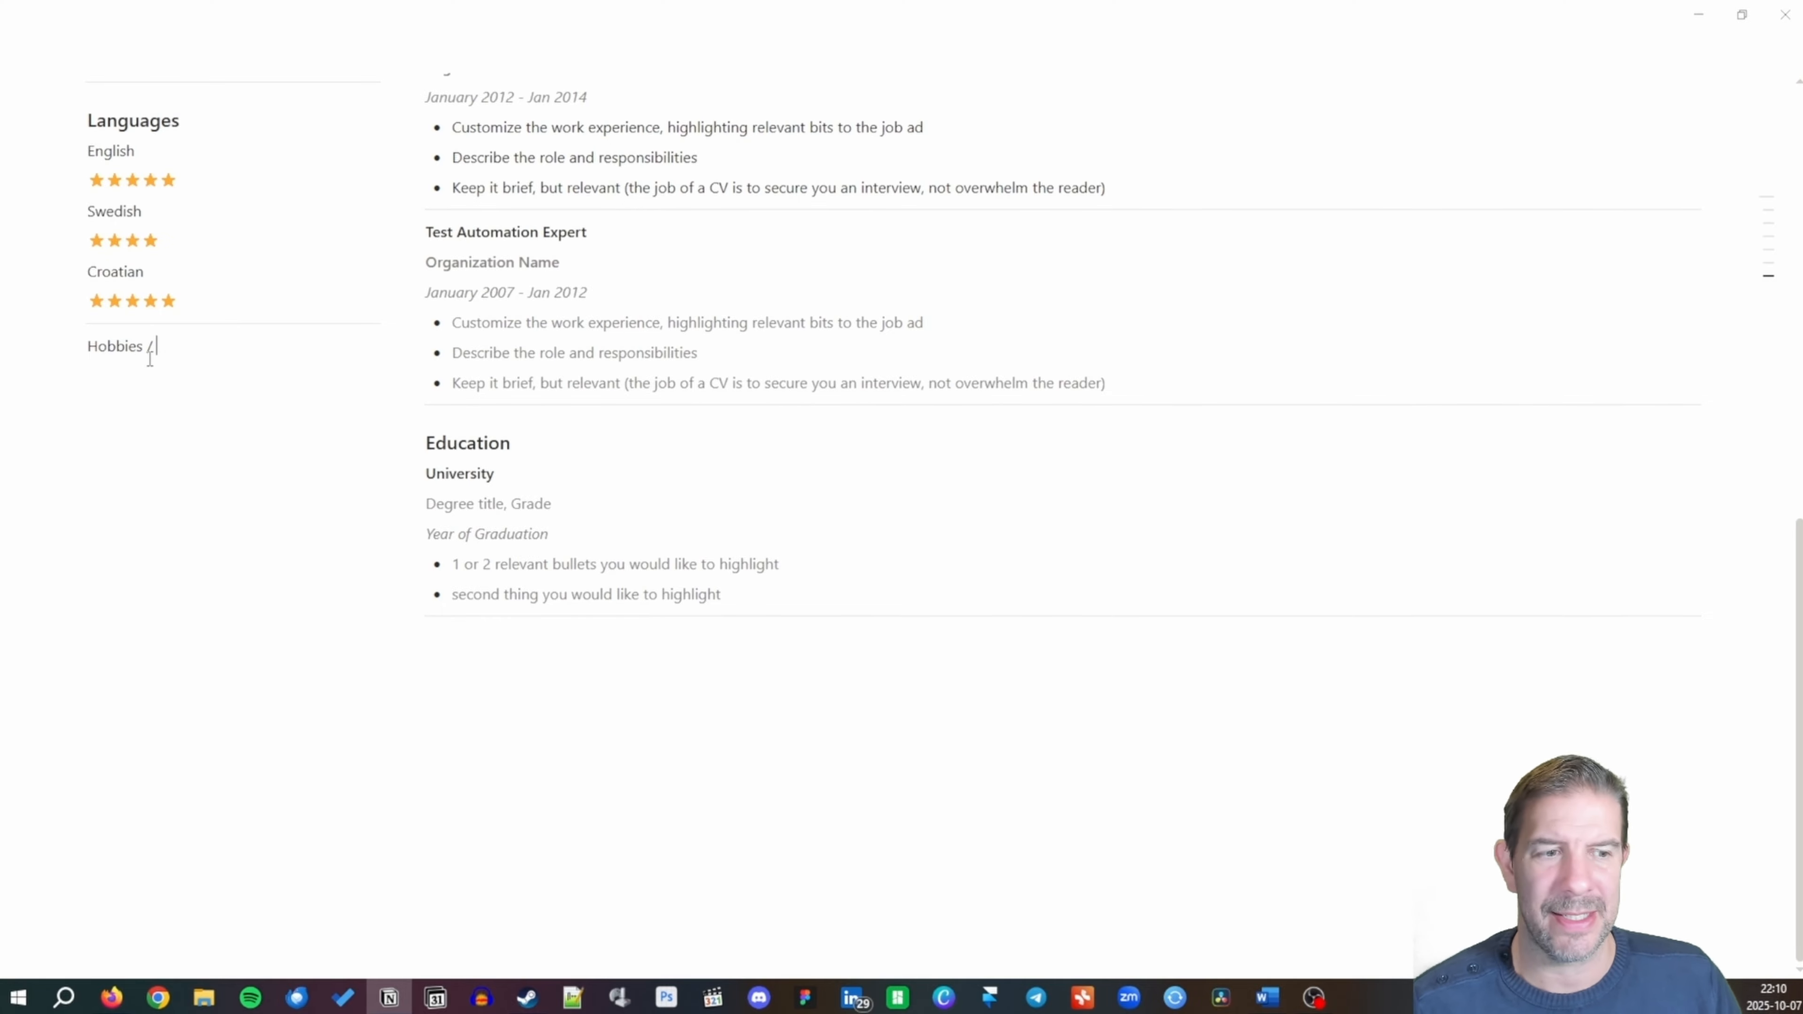
text( Side Hus)
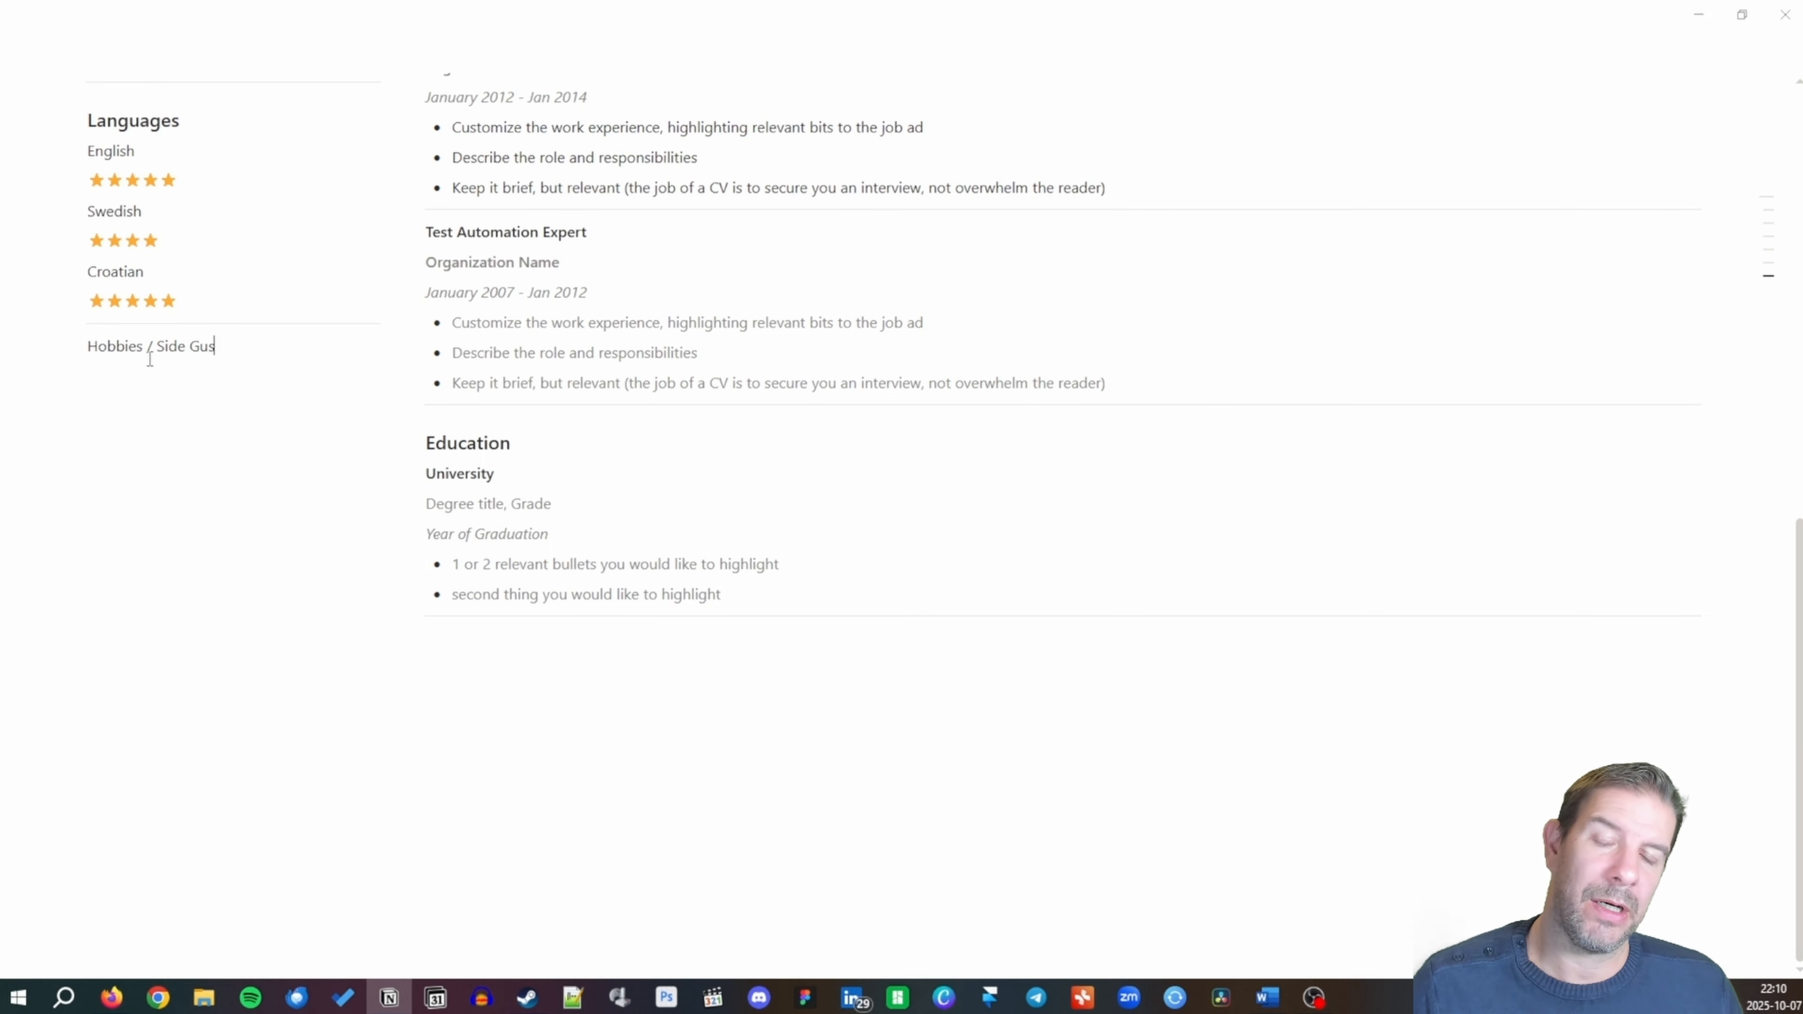
key(BackSpace)
key(BackSpace)
key(BackSpace)
text(Hustles)
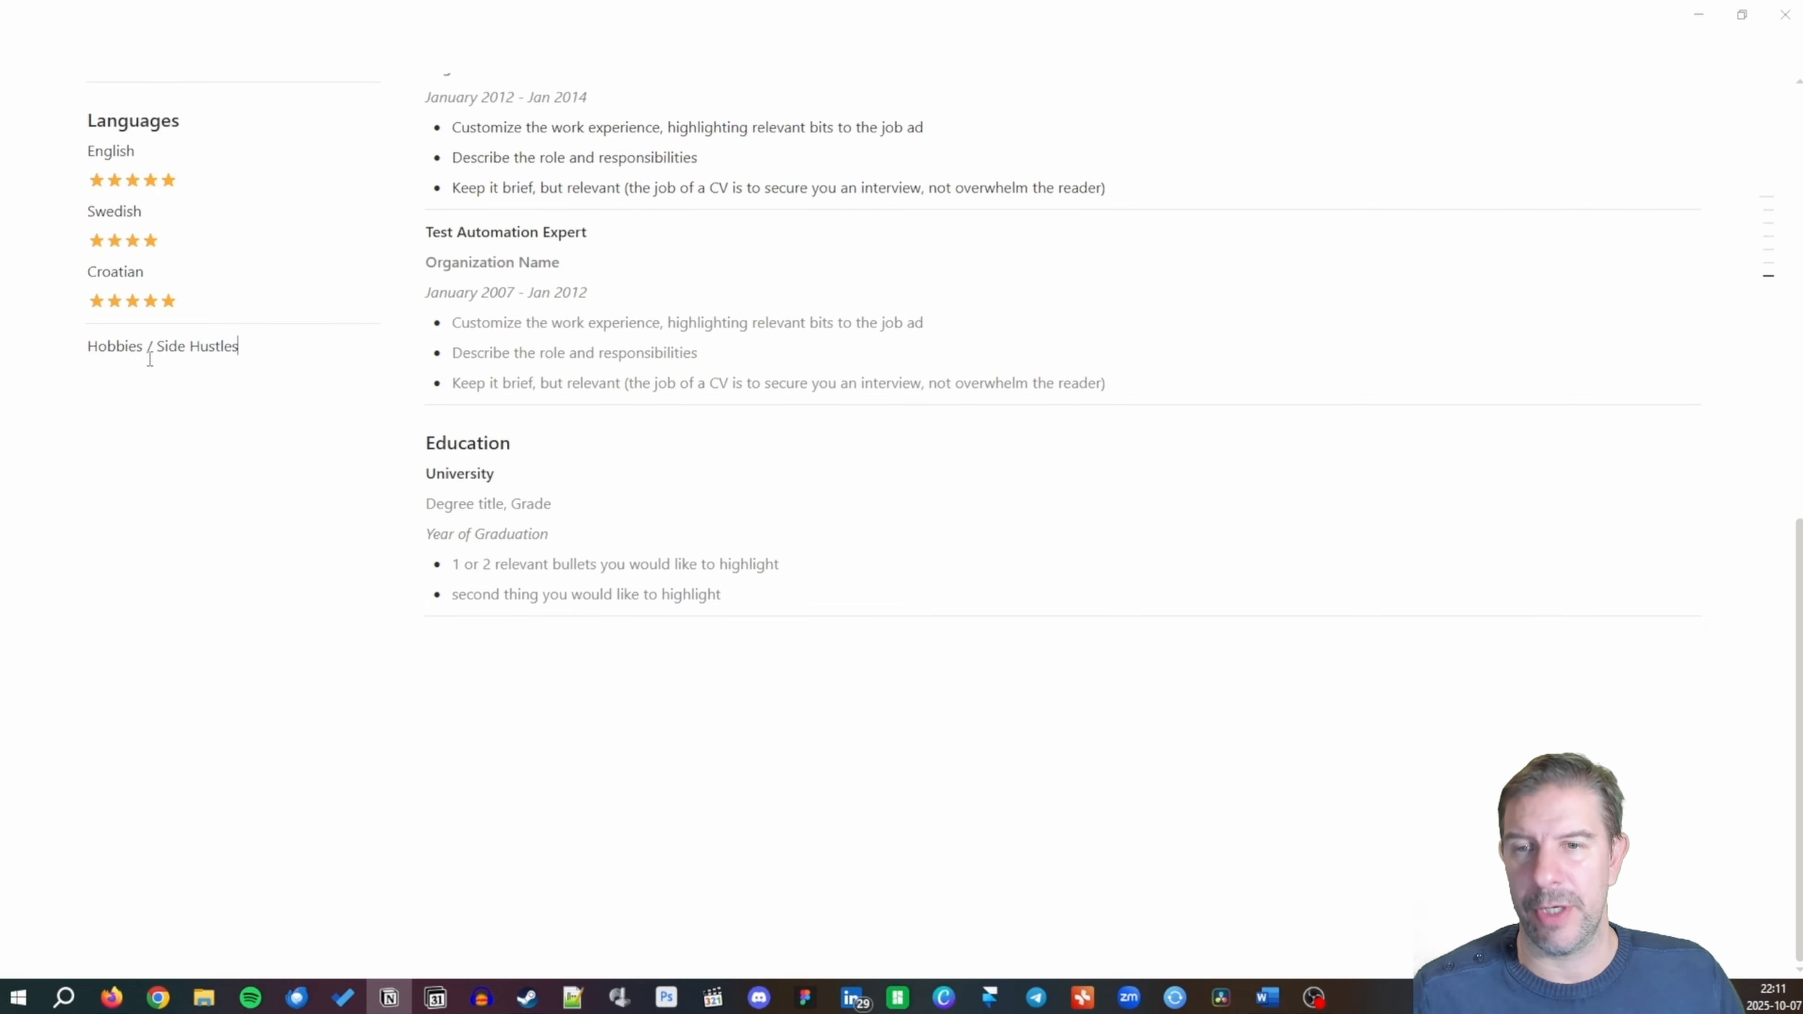
key(shift+Home)
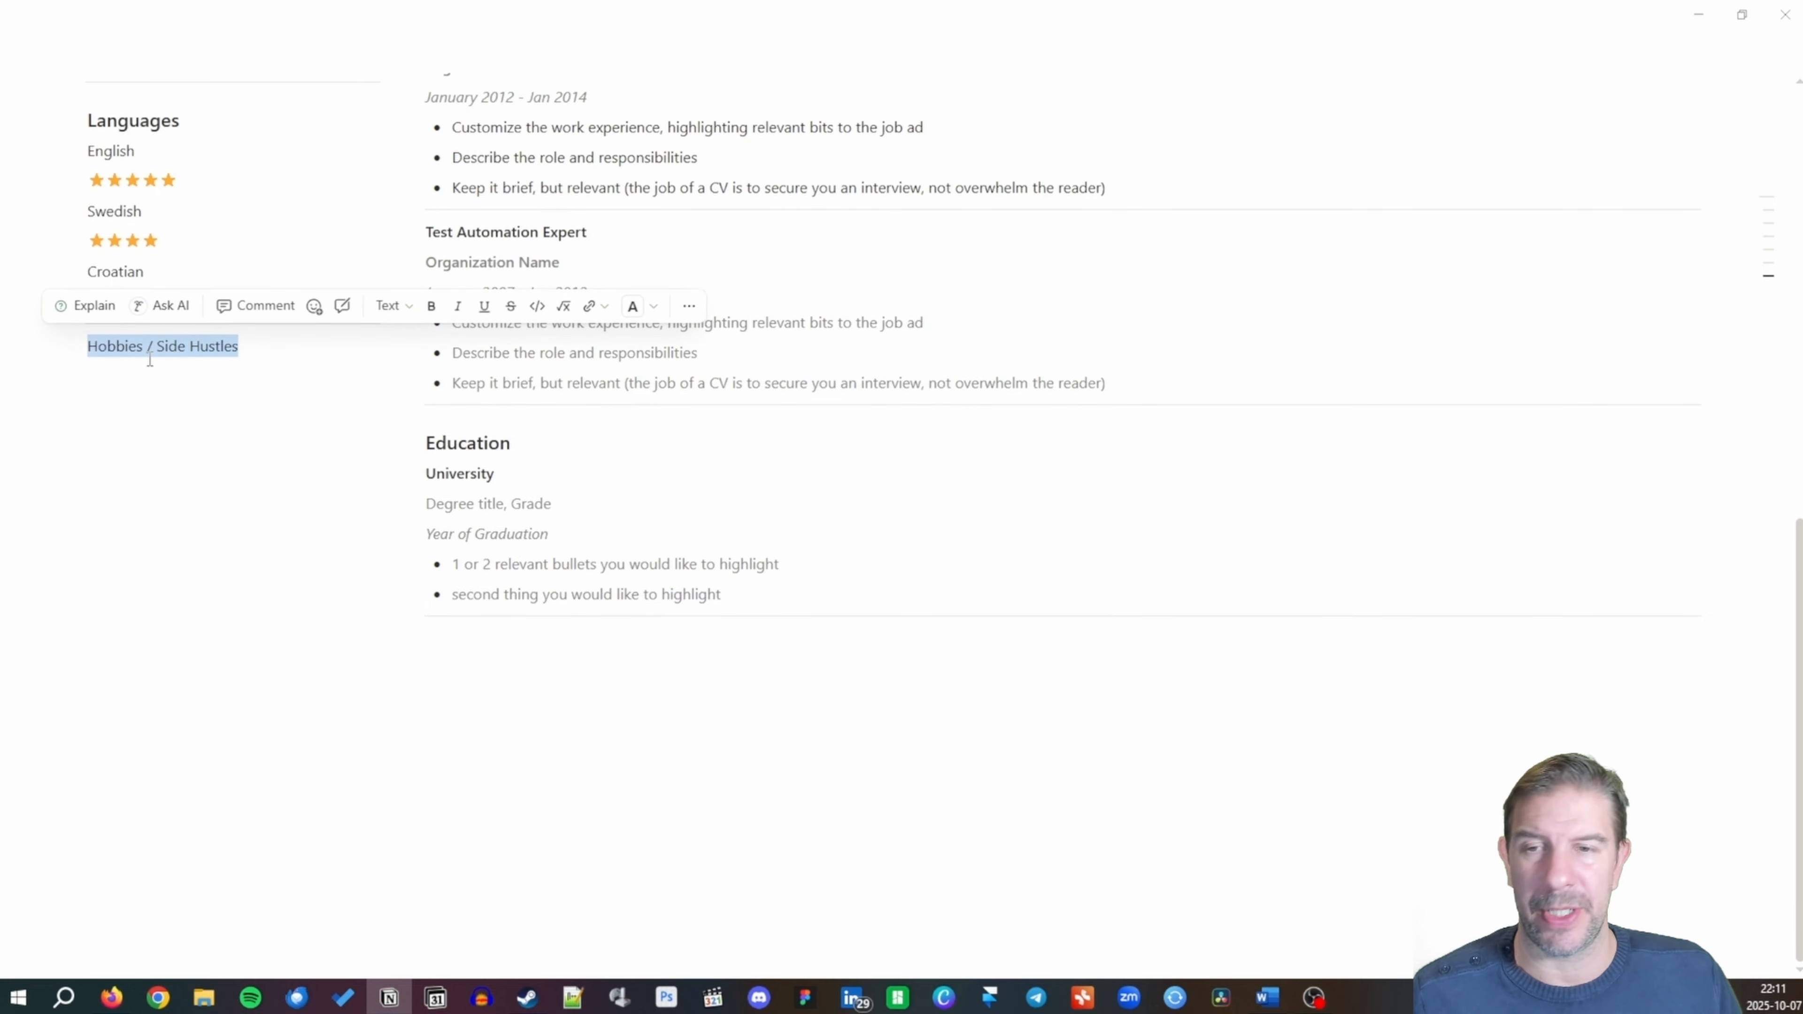
key(End)
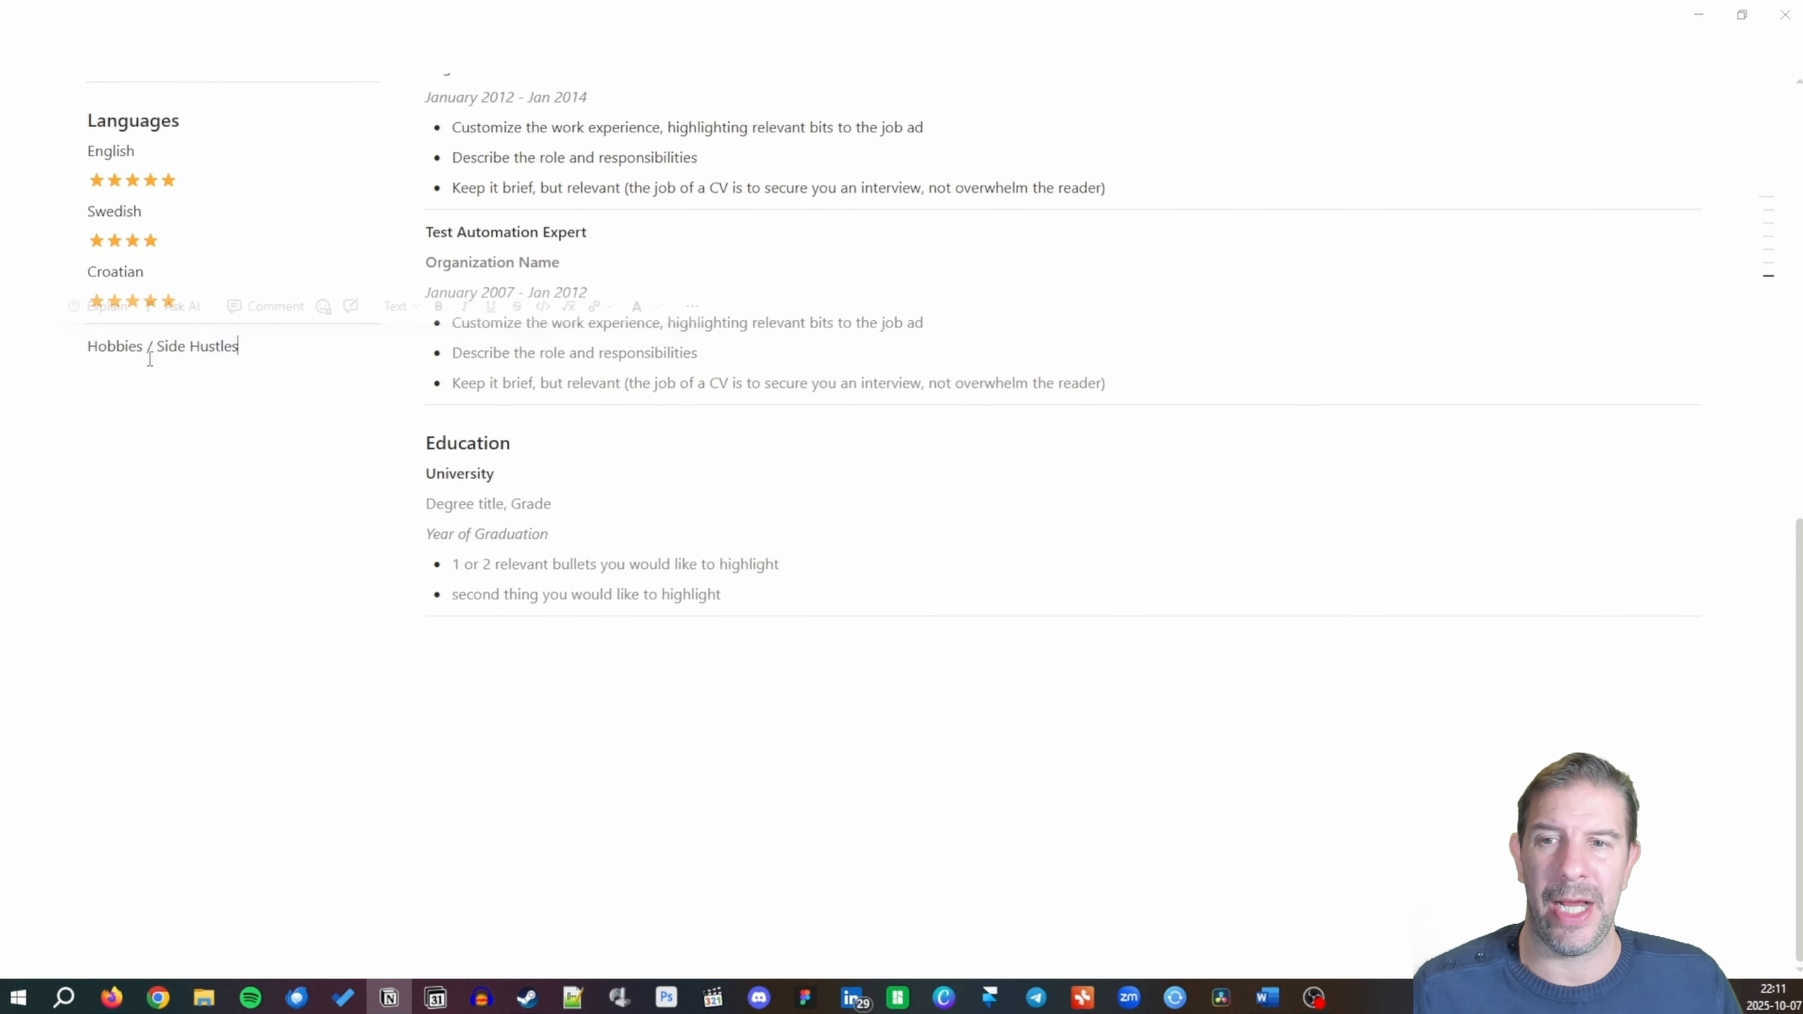
key(Return)
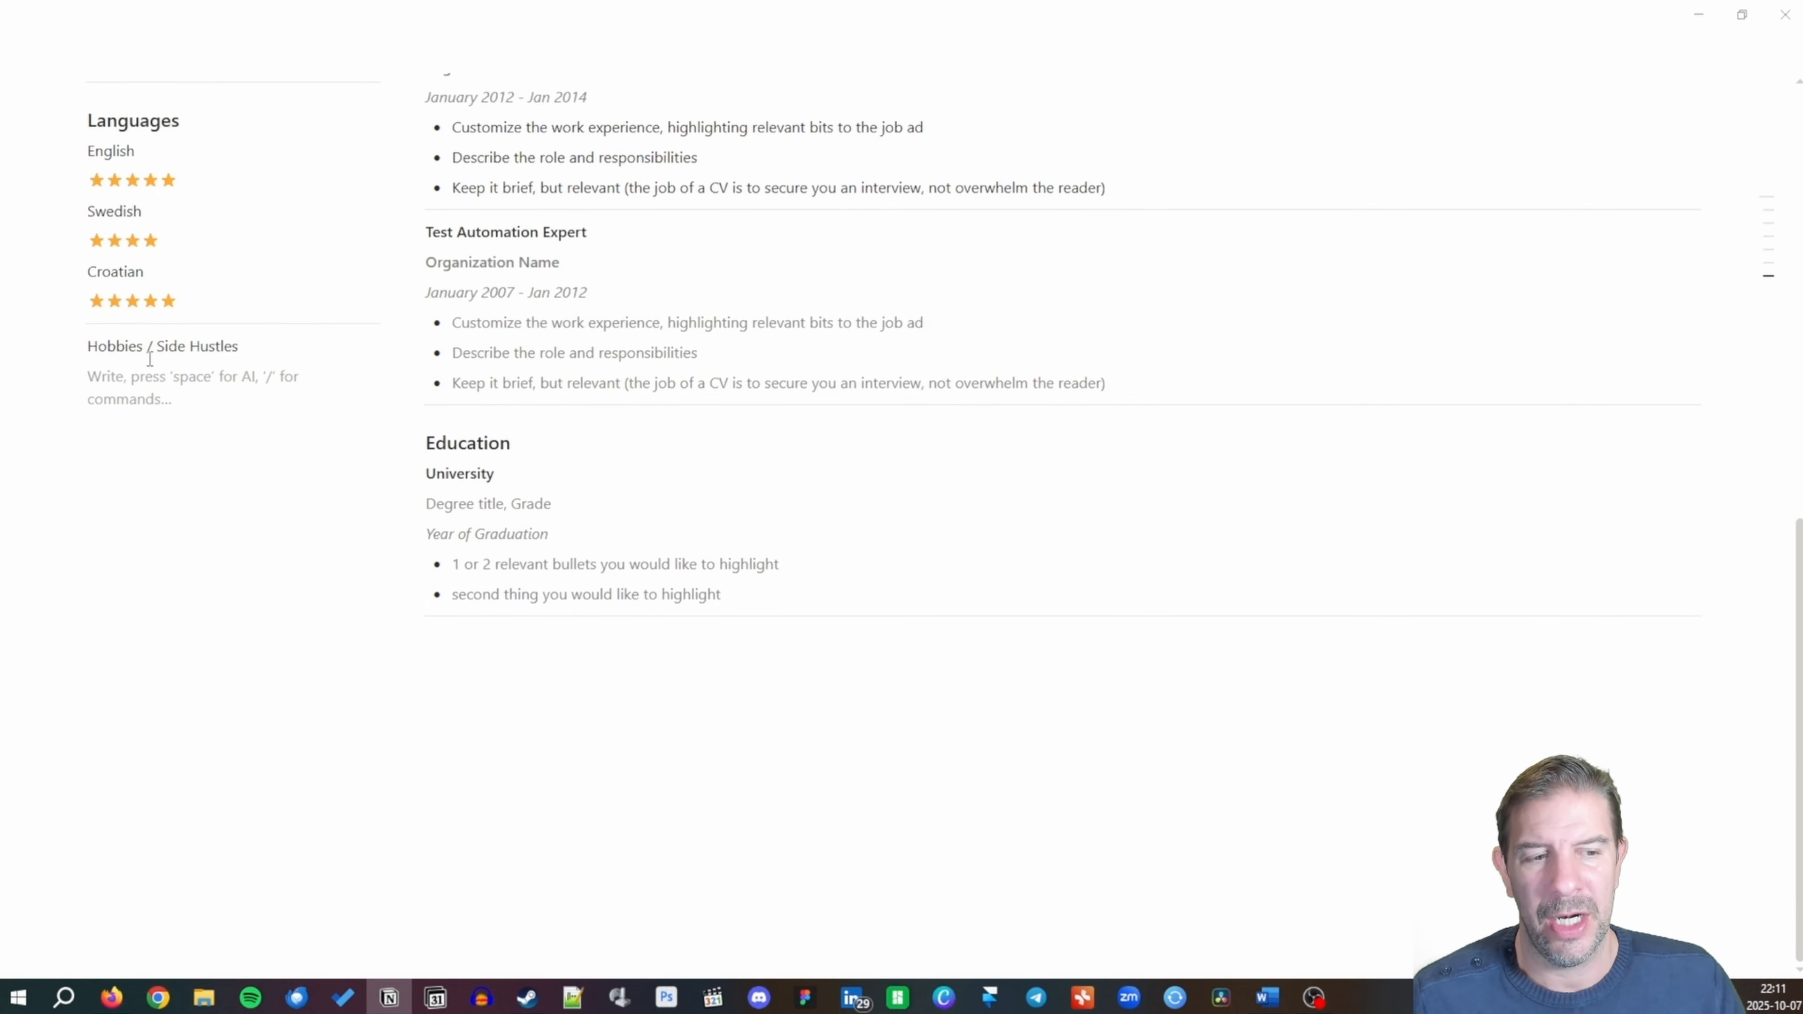
Add a 'Project' line followed by bullets 'Accomplishments' and 'Skills gained'.
text(Proje)
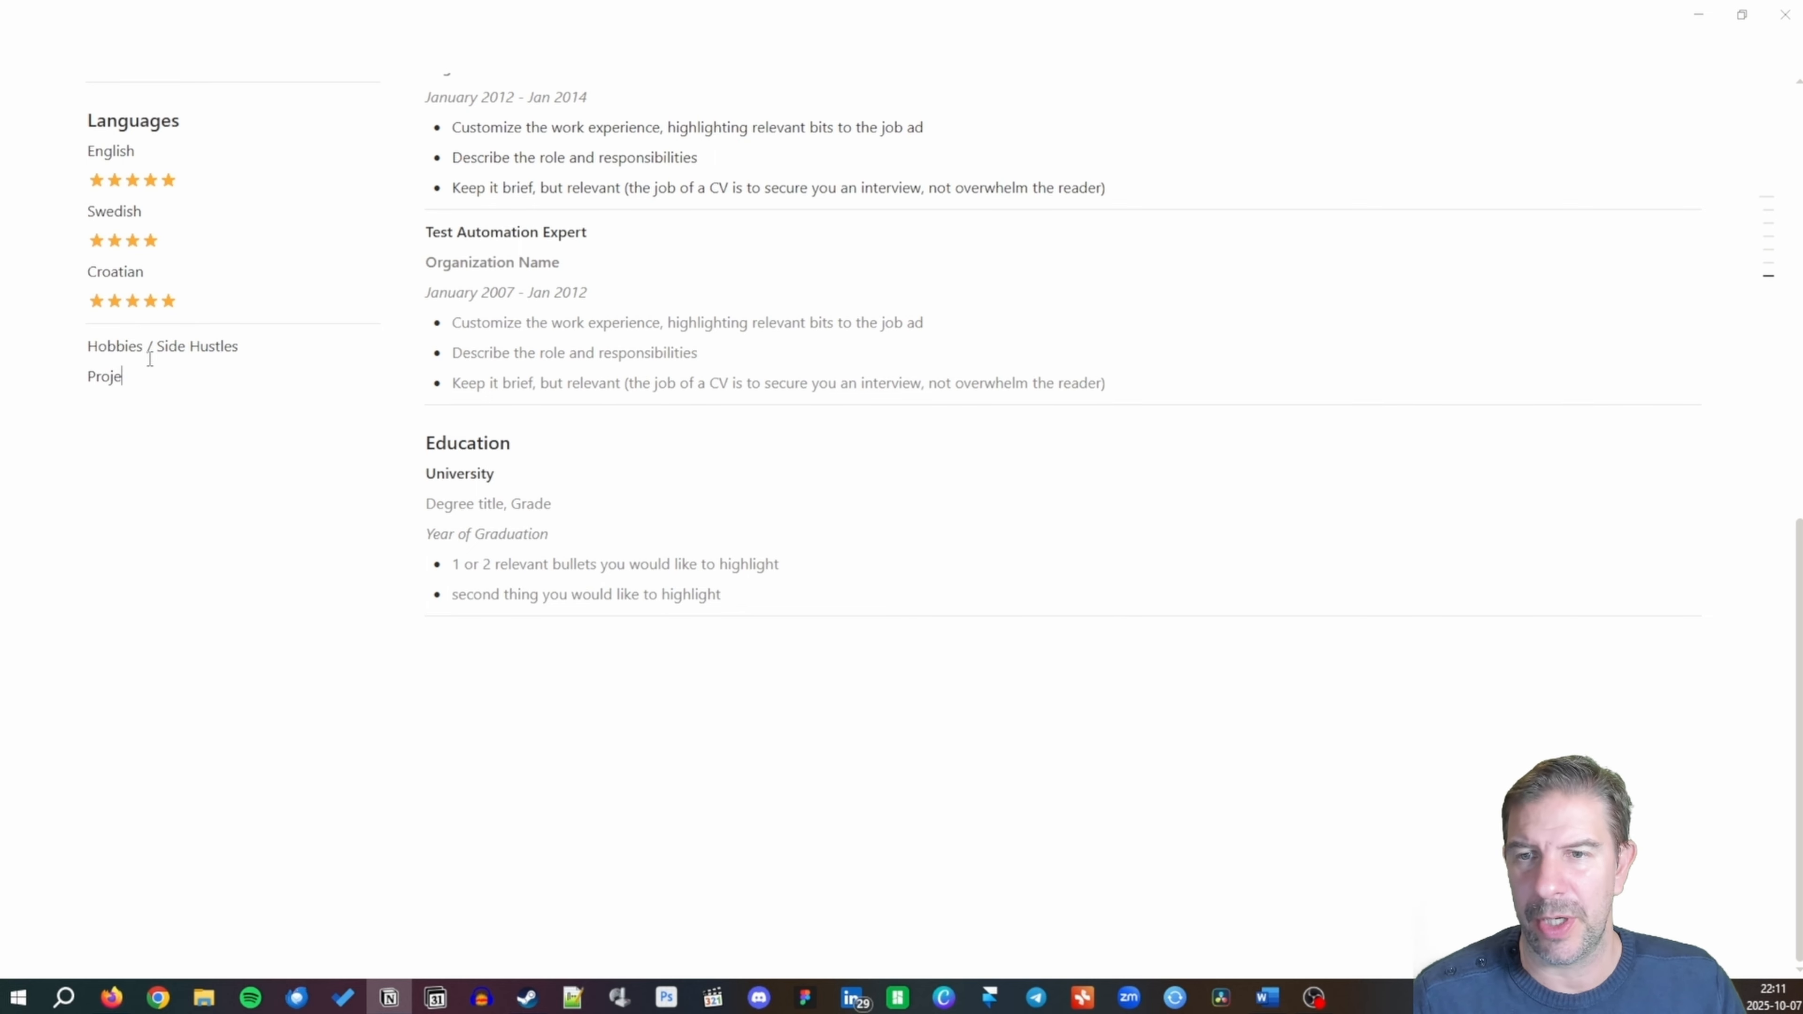
text(ct Name)
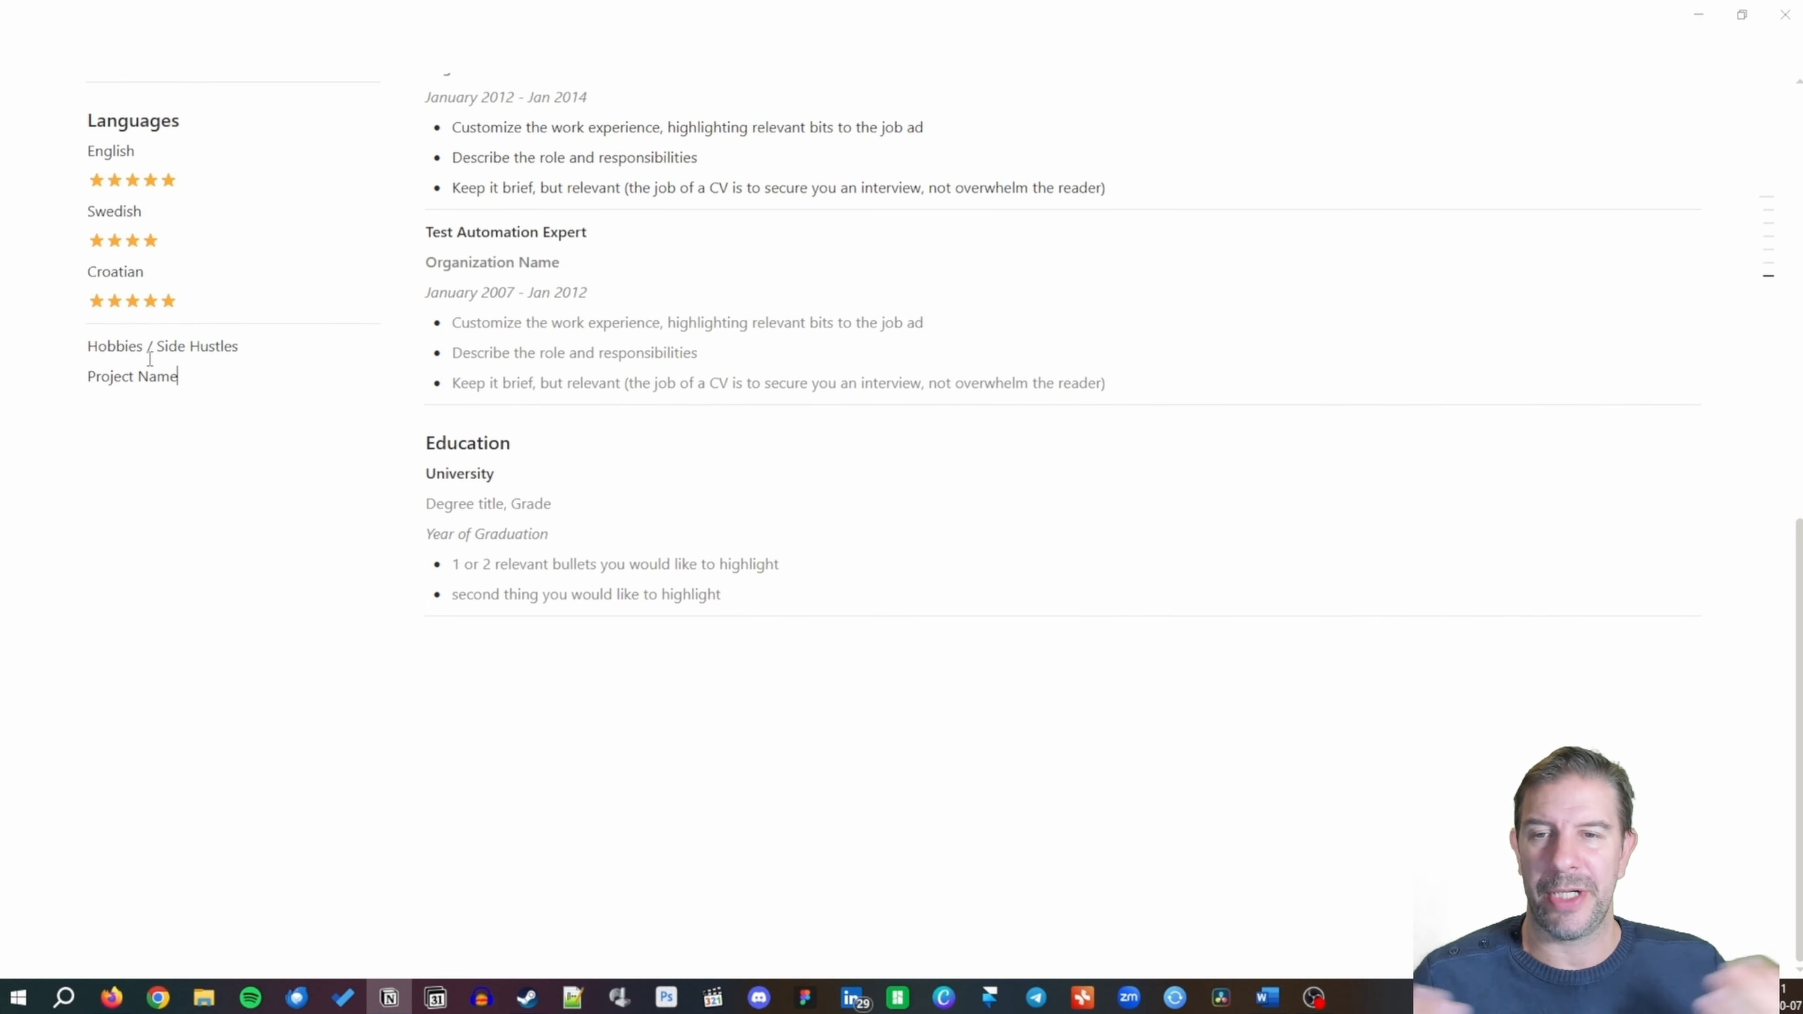
key(BackSpace)
key(BackSpace)
key(BackSpace)
key(BackSpace)
key(BackSpace)
key(BackSpace)
key(BackSpace)
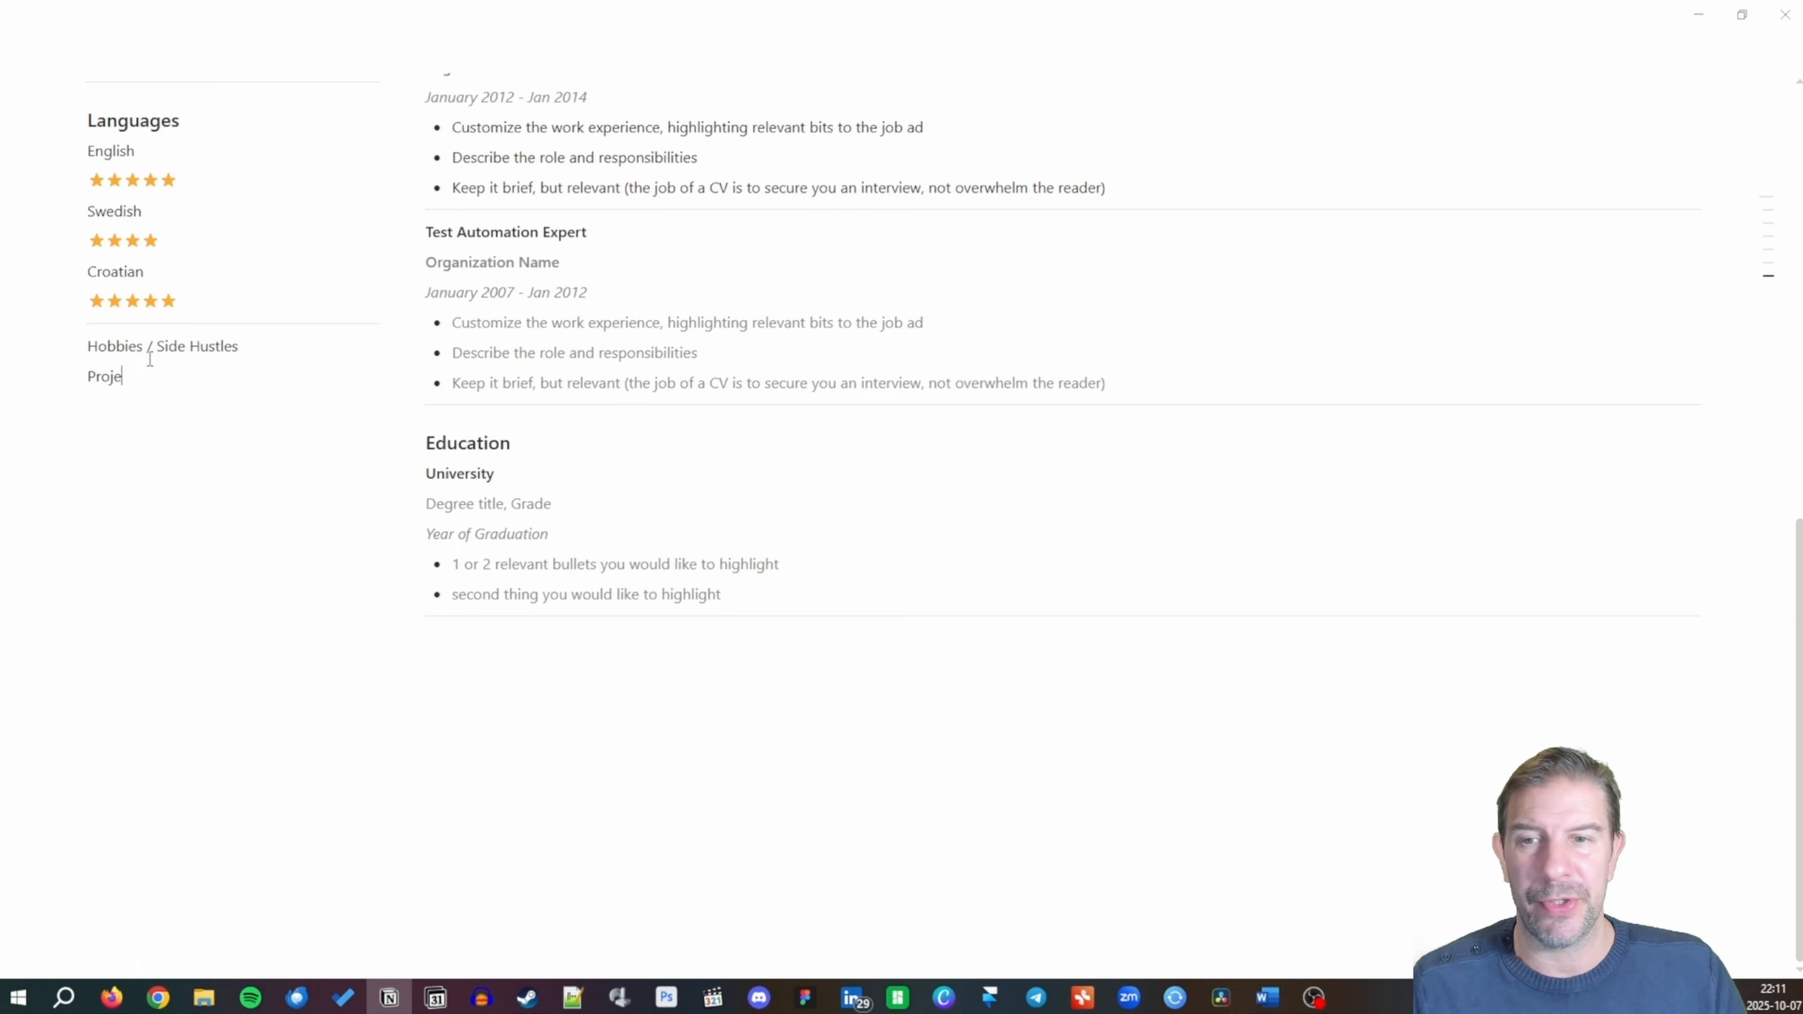
text(ct)
key(Return)
text(*)
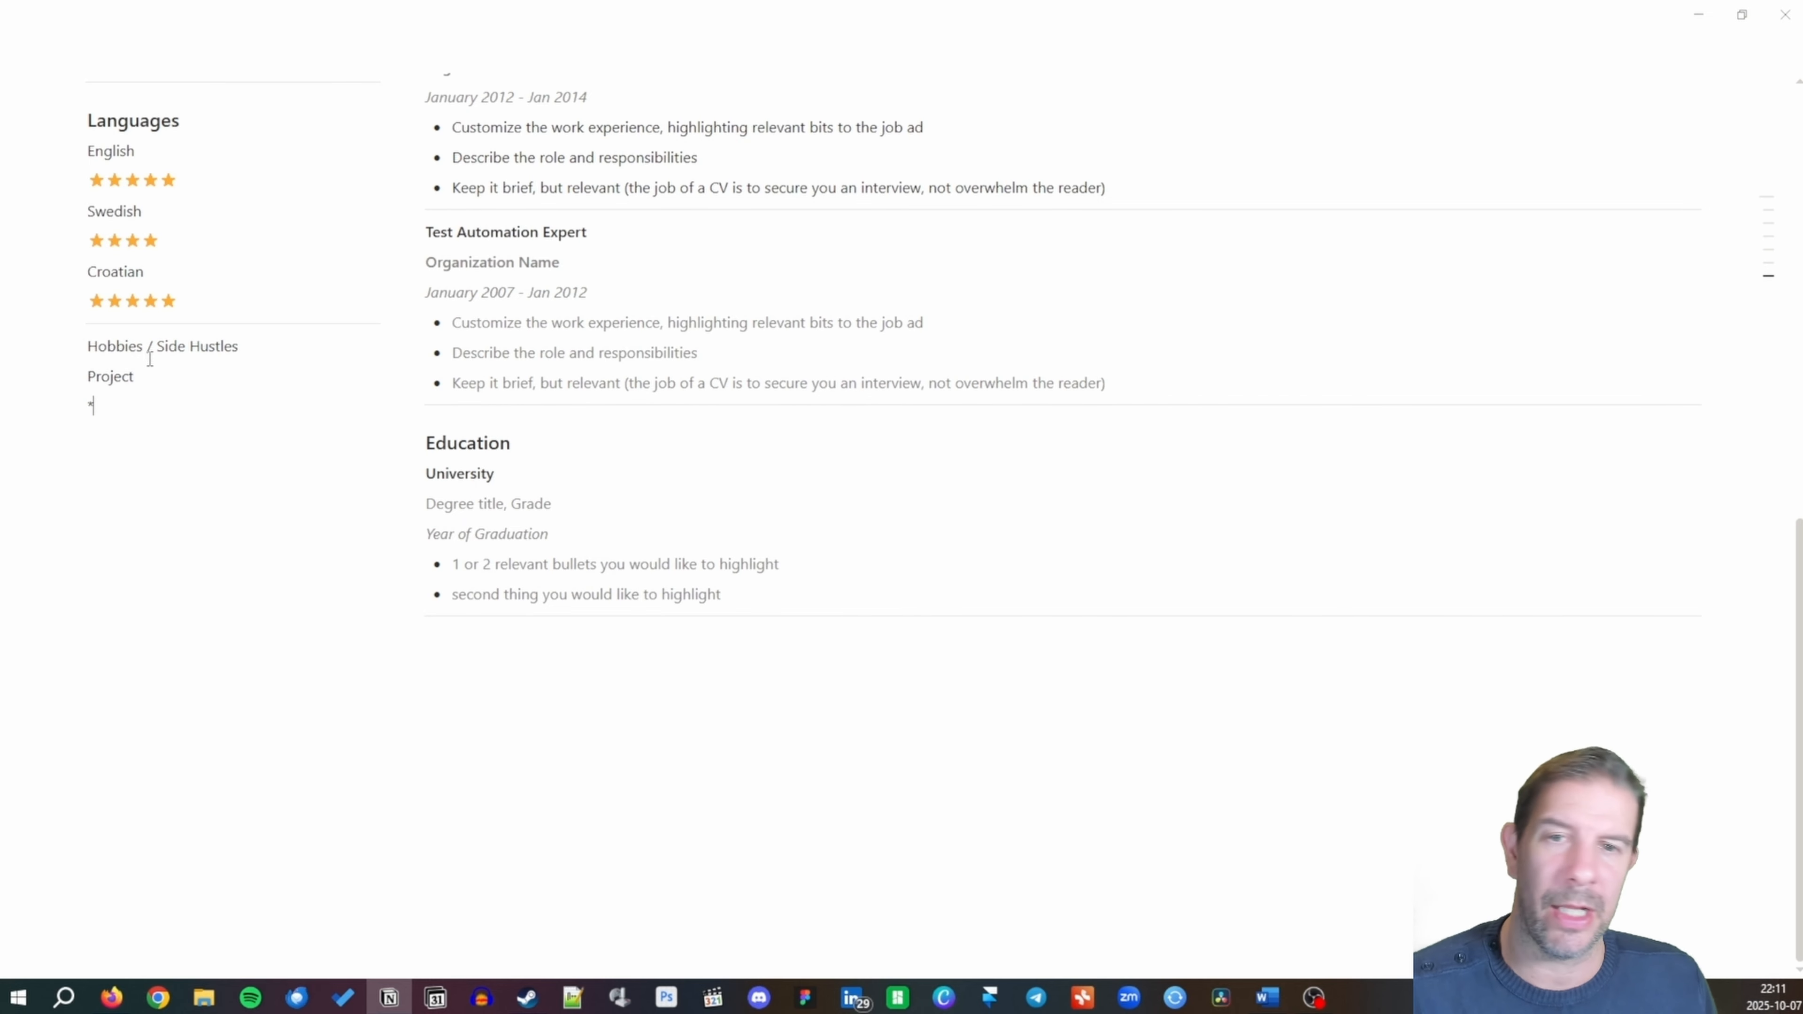
key(space)
text(Accom)
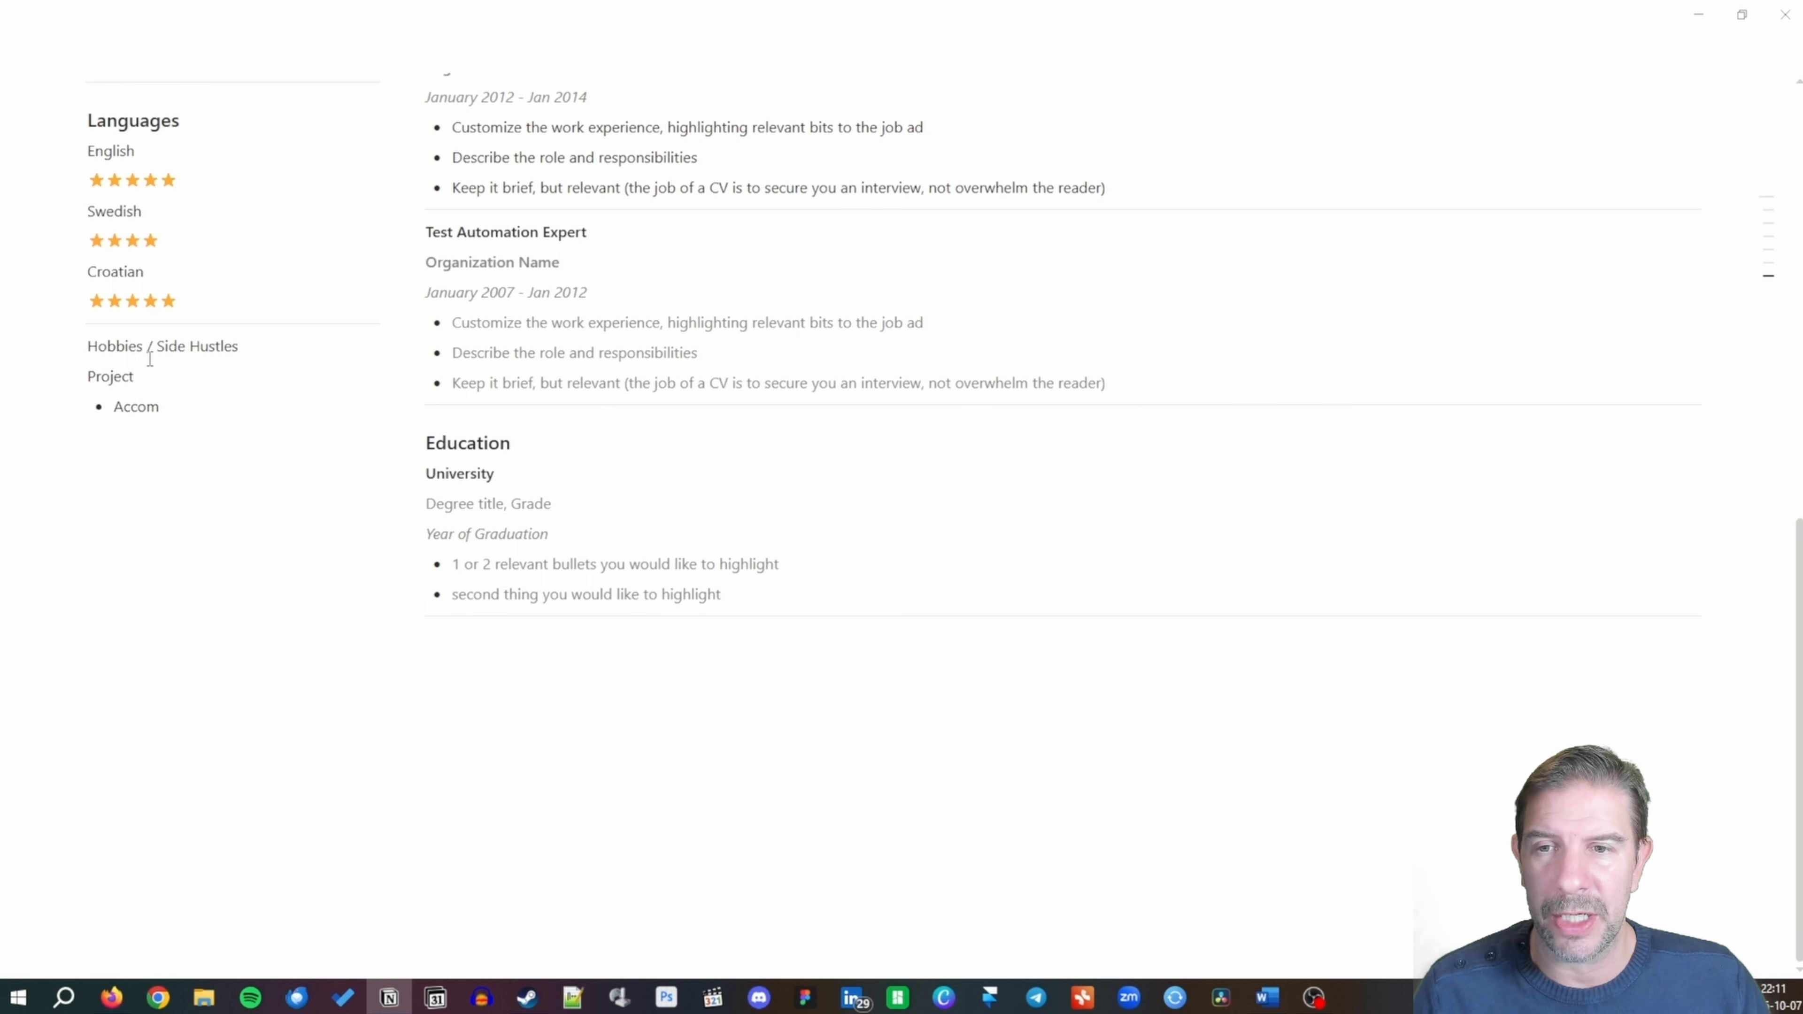
text(plish)
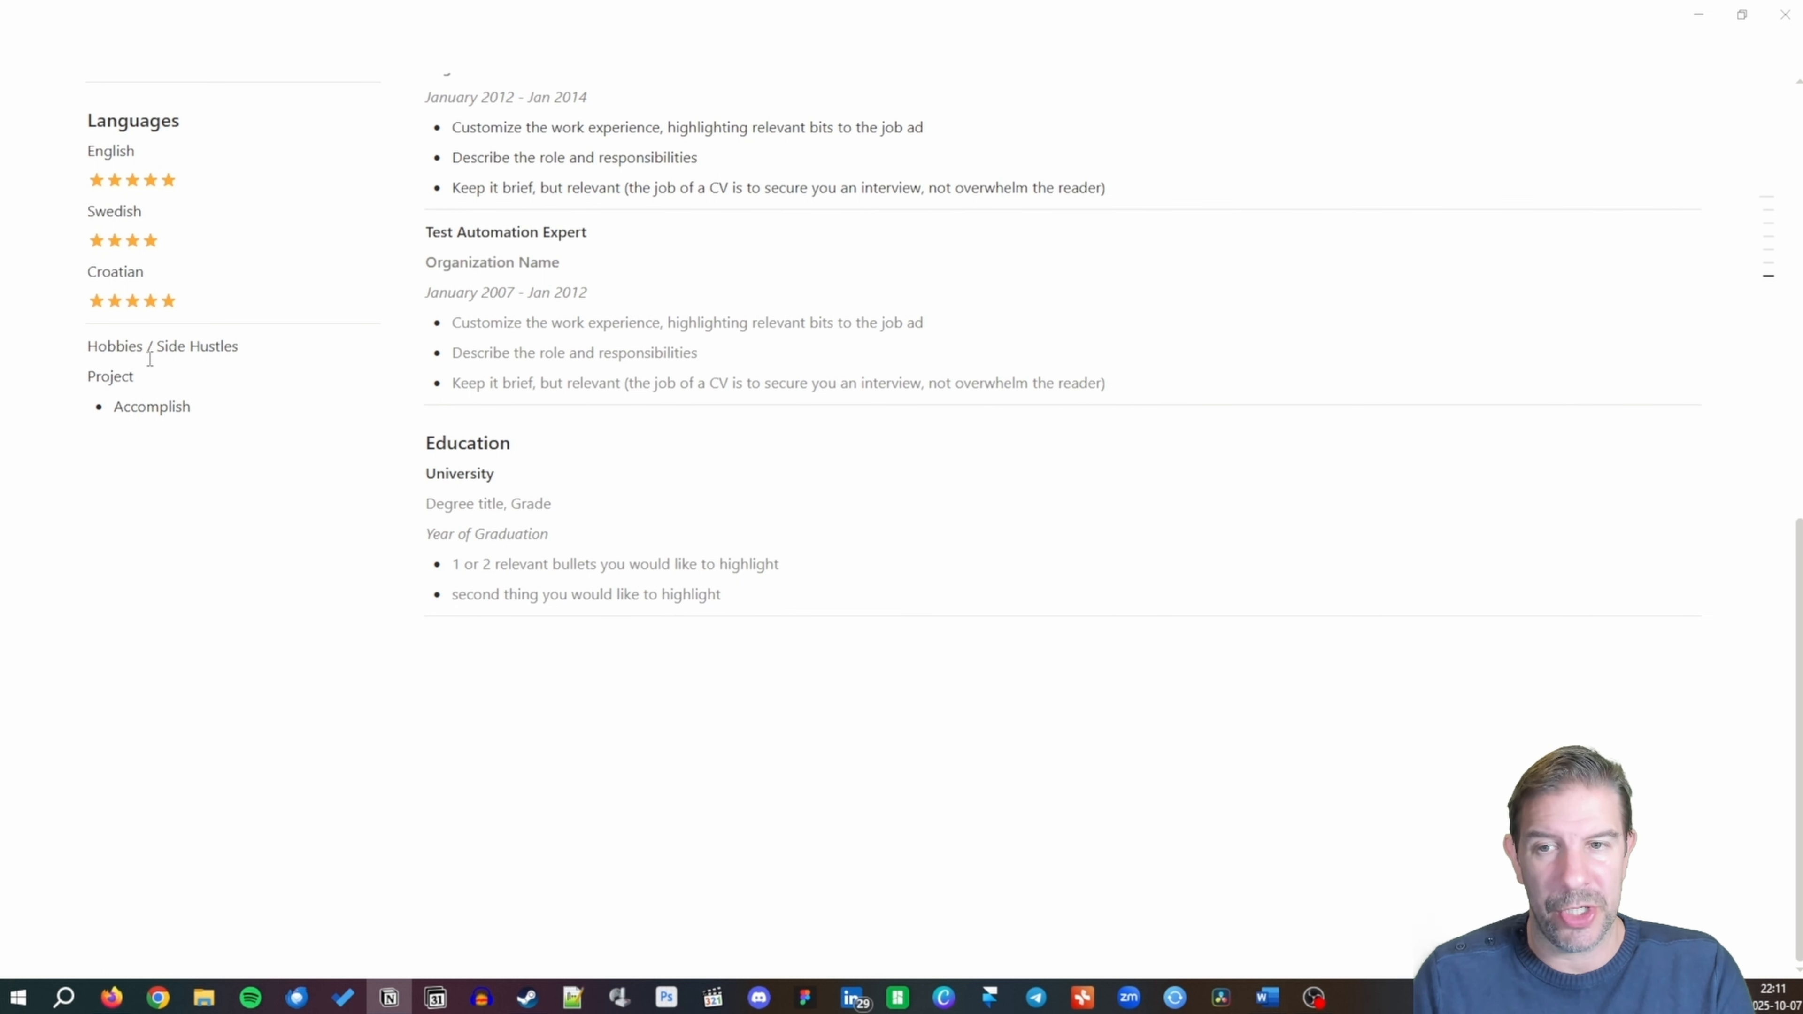
text(ments)
key(Return)
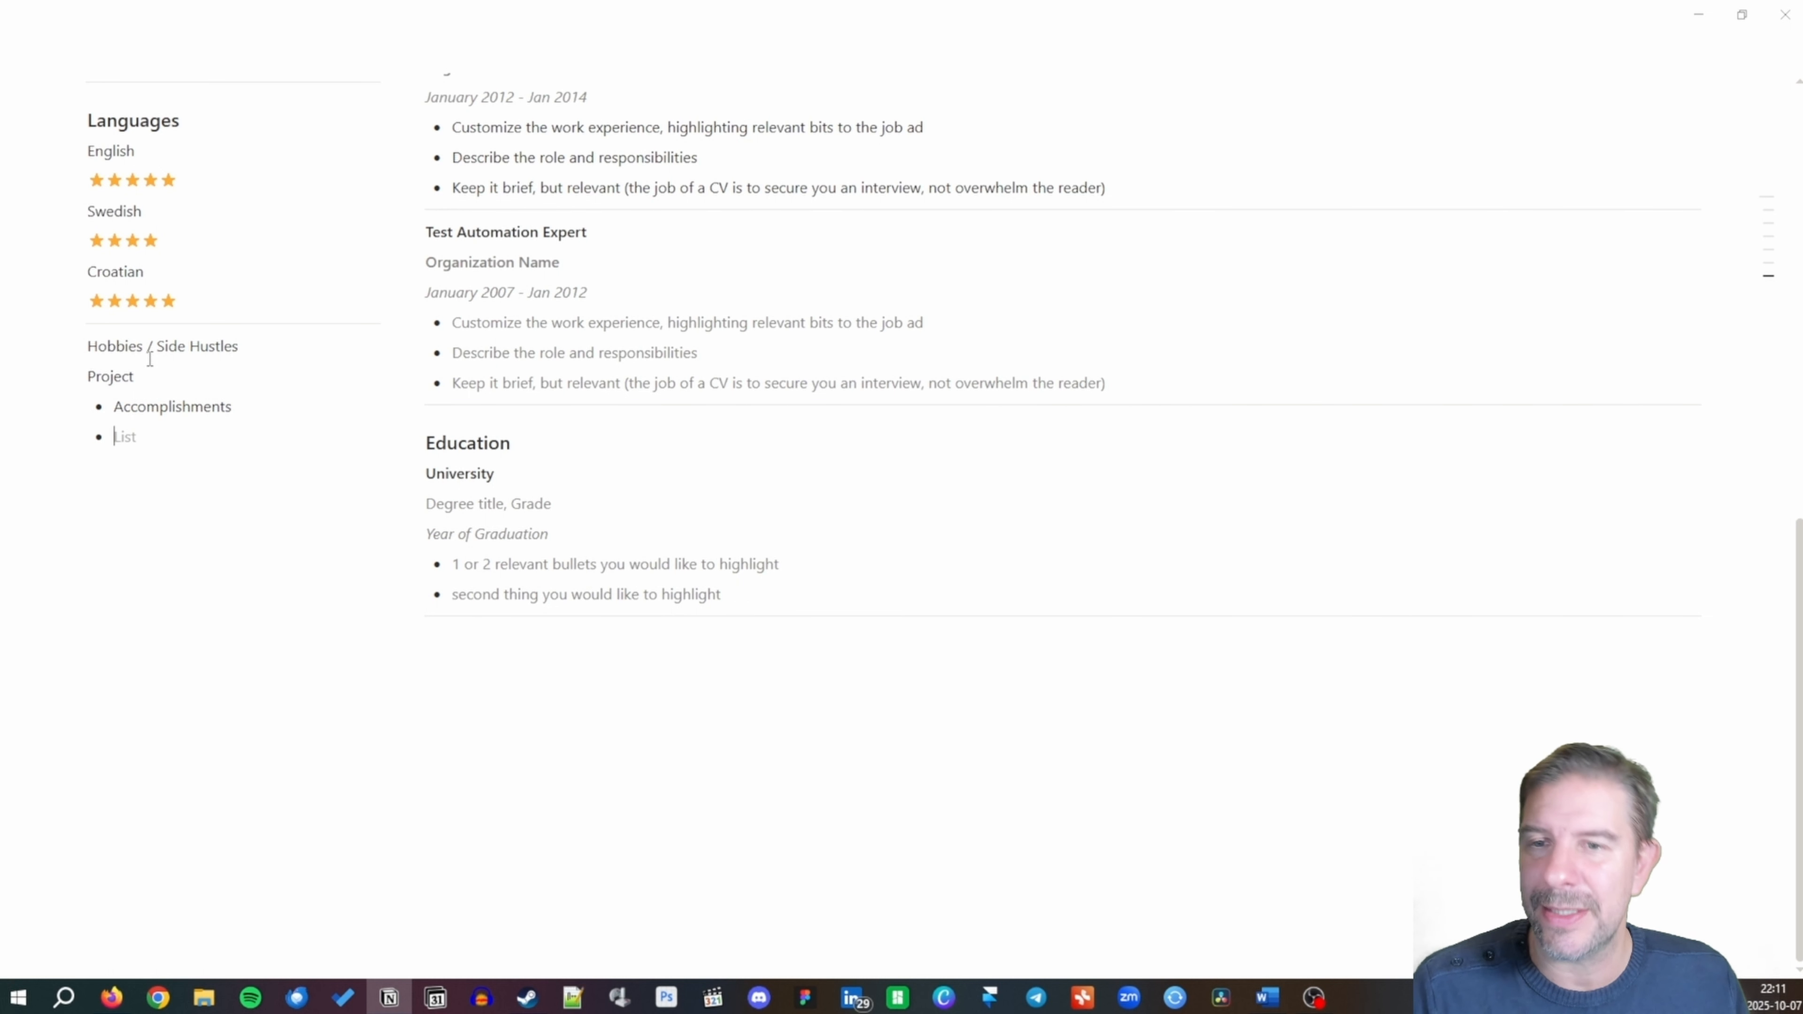
text(Ski)
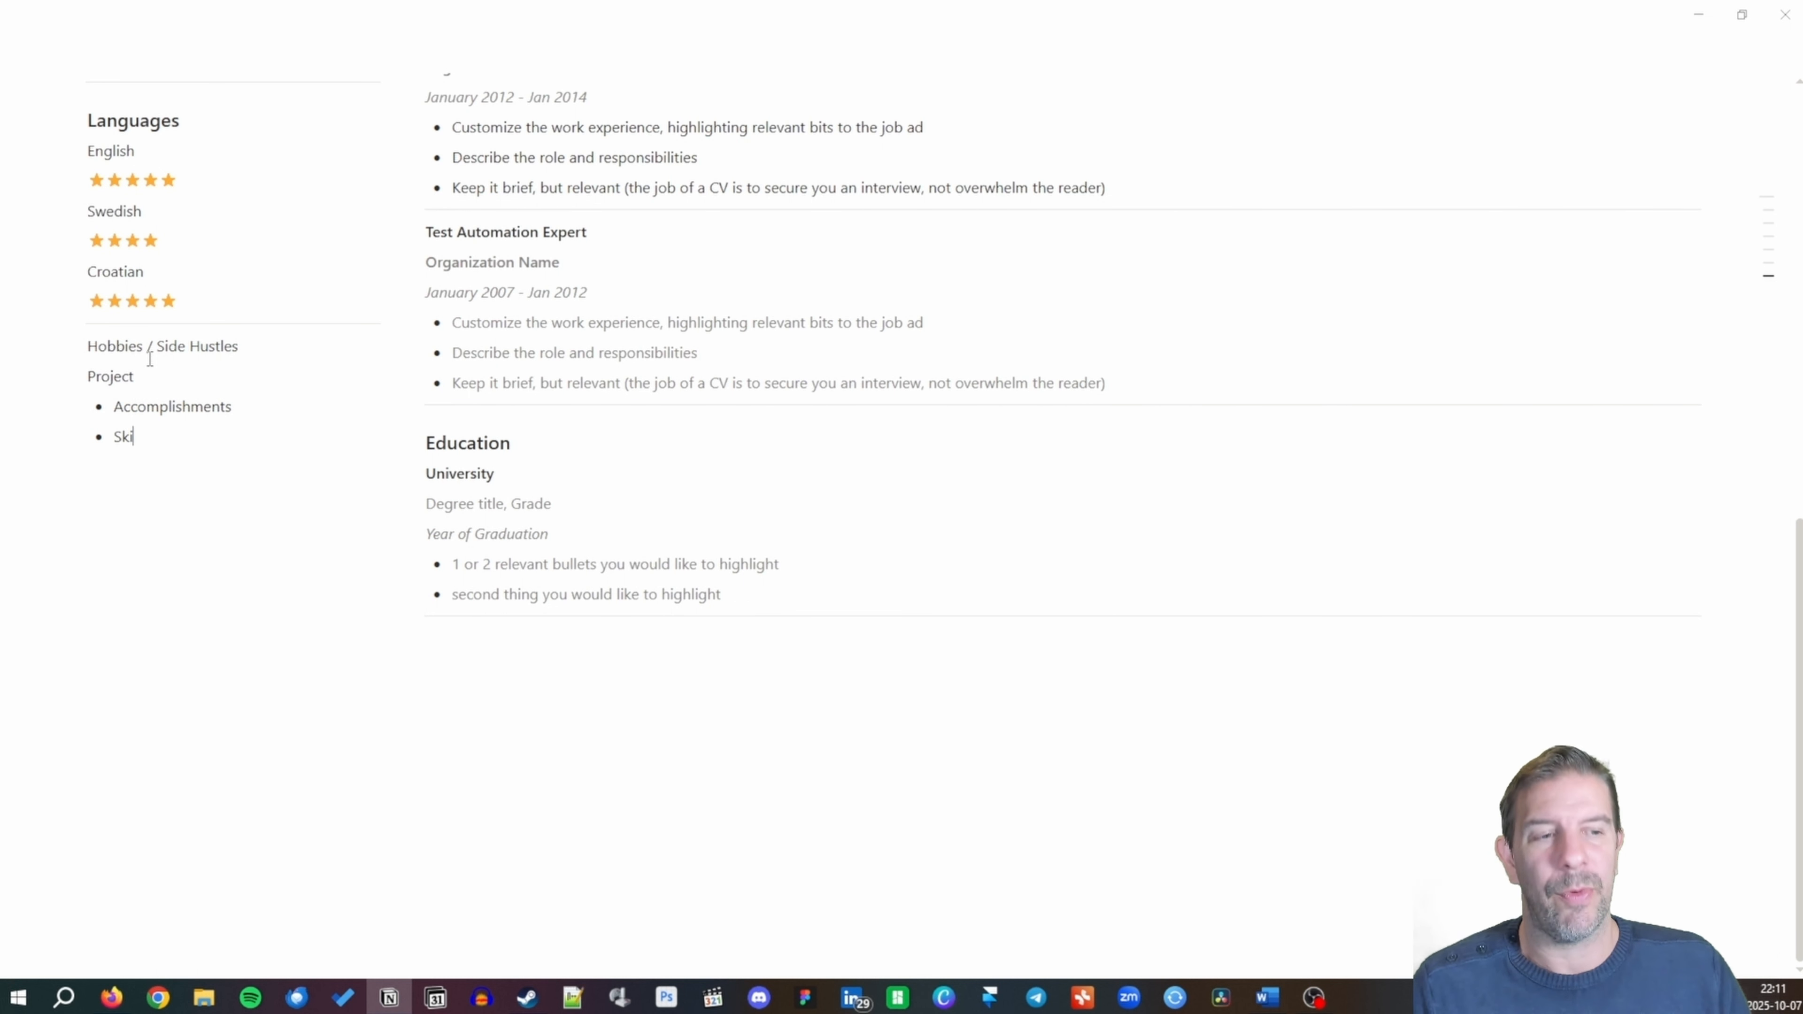
text(lls gained)
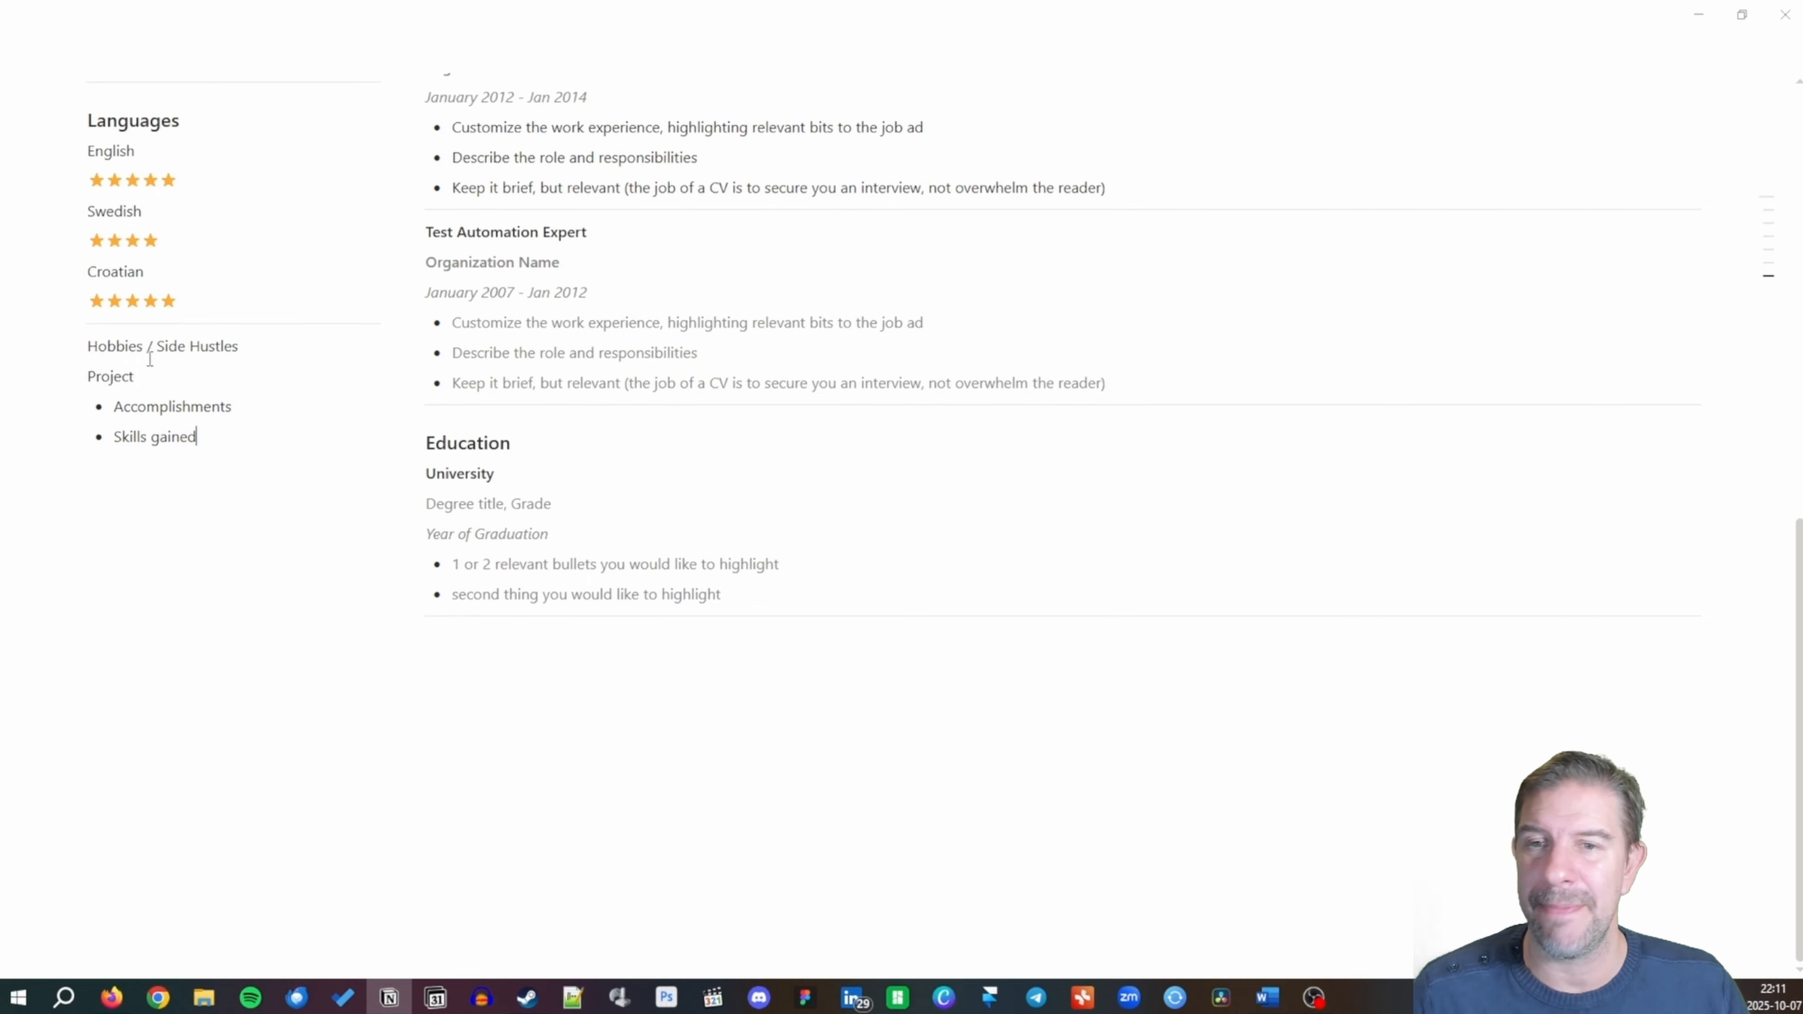
Turn 'Hobbies / Side Hustles' into a Heading 3, leaving the Project line unchanged.
drag(238, 346, 75, 344)
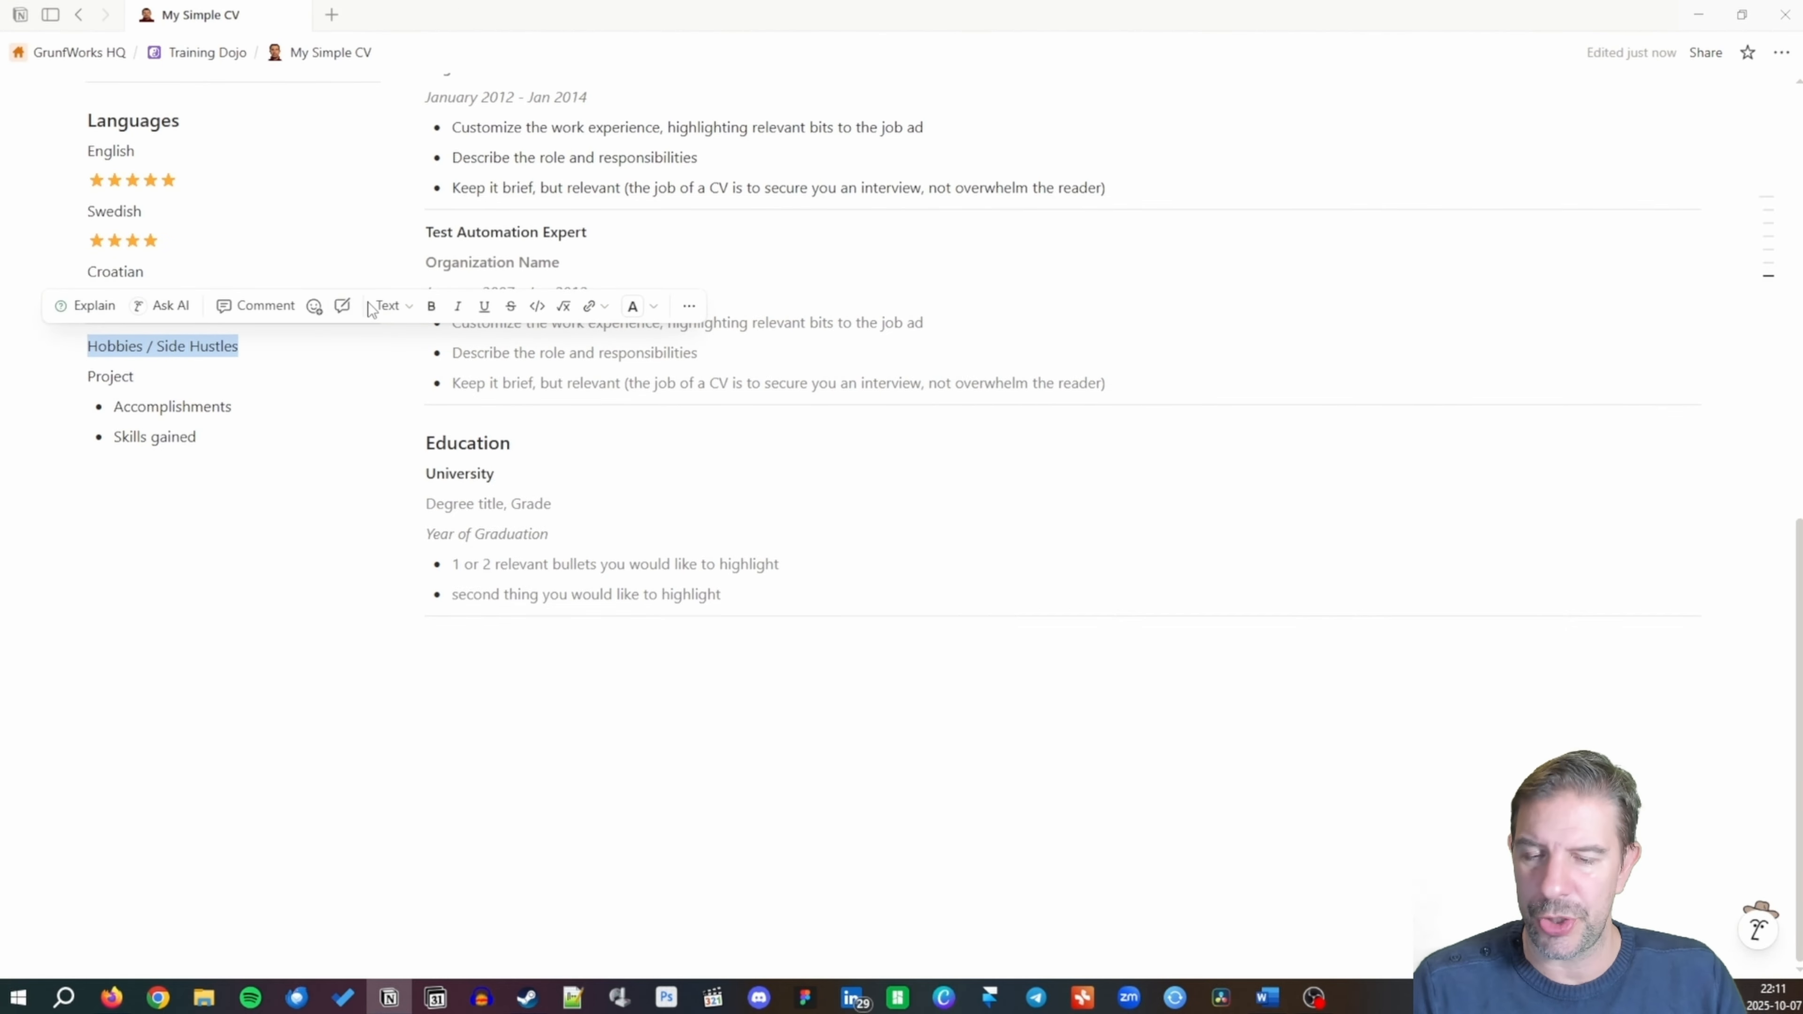
right_click(83, 348)
click(71, 350)
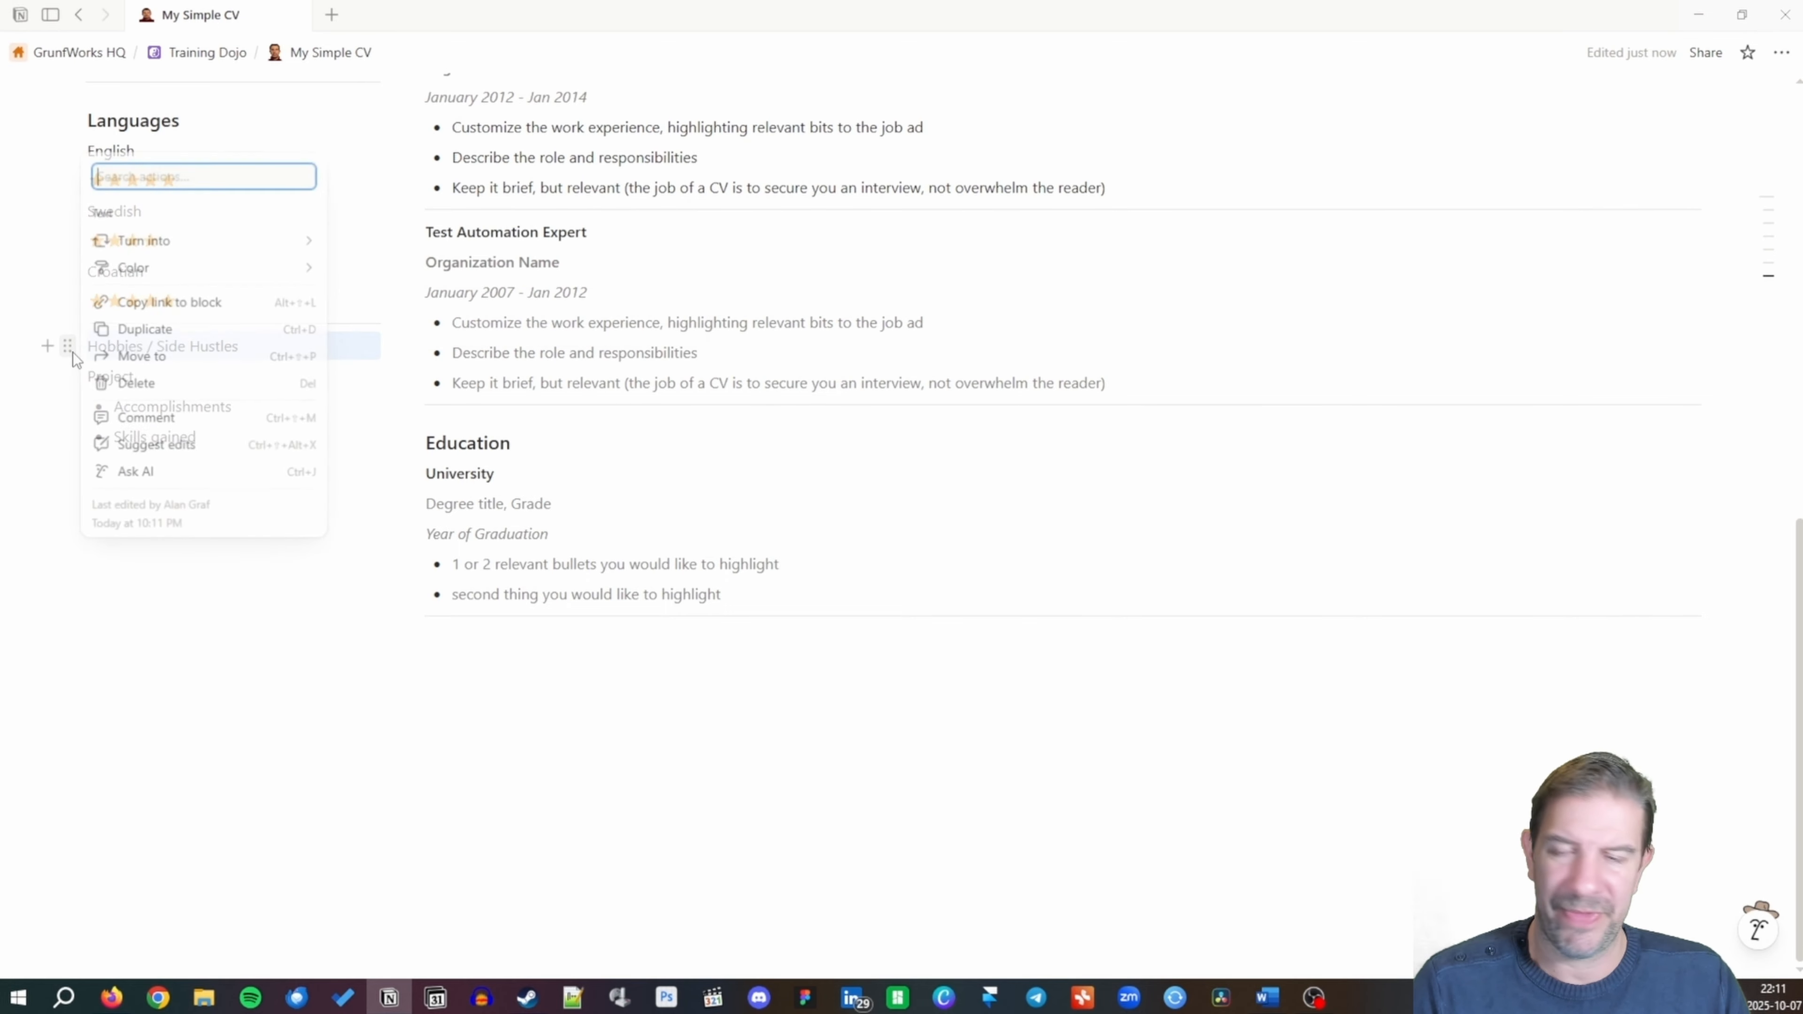
mouse_move(230, 241)
click(455, 140)
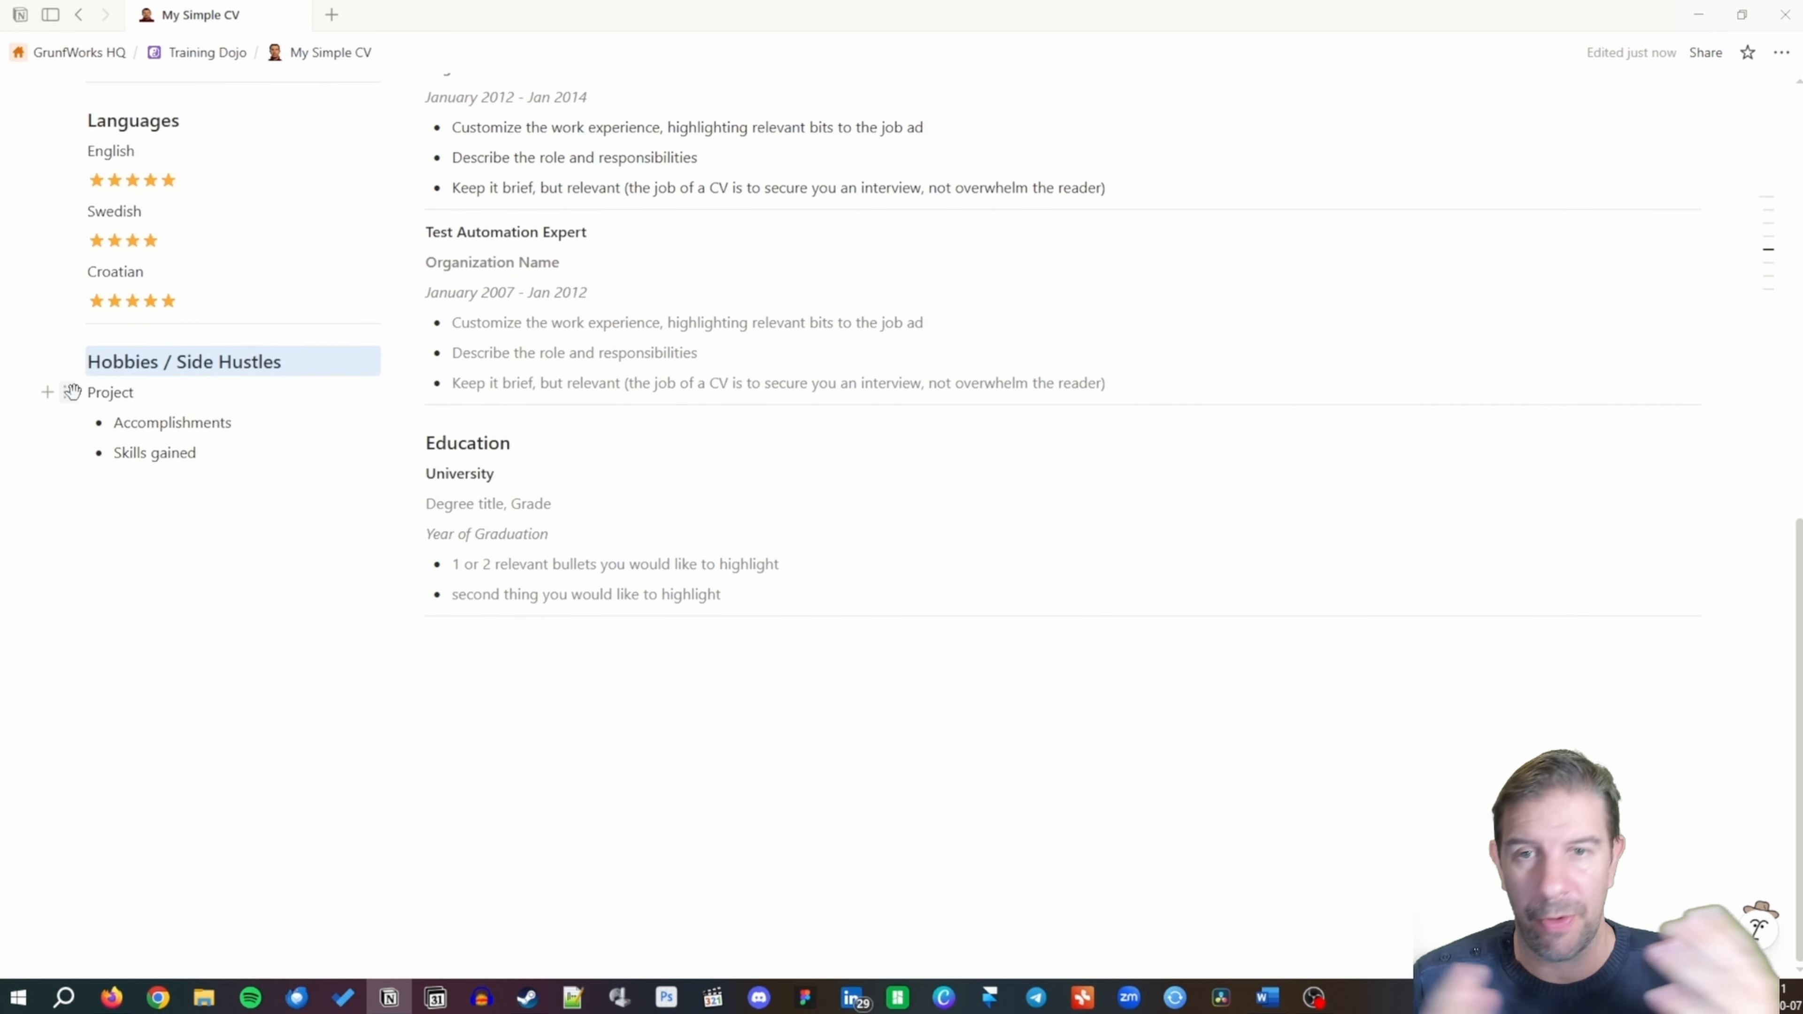
click(72, 392)
mouse_move(250, 286)
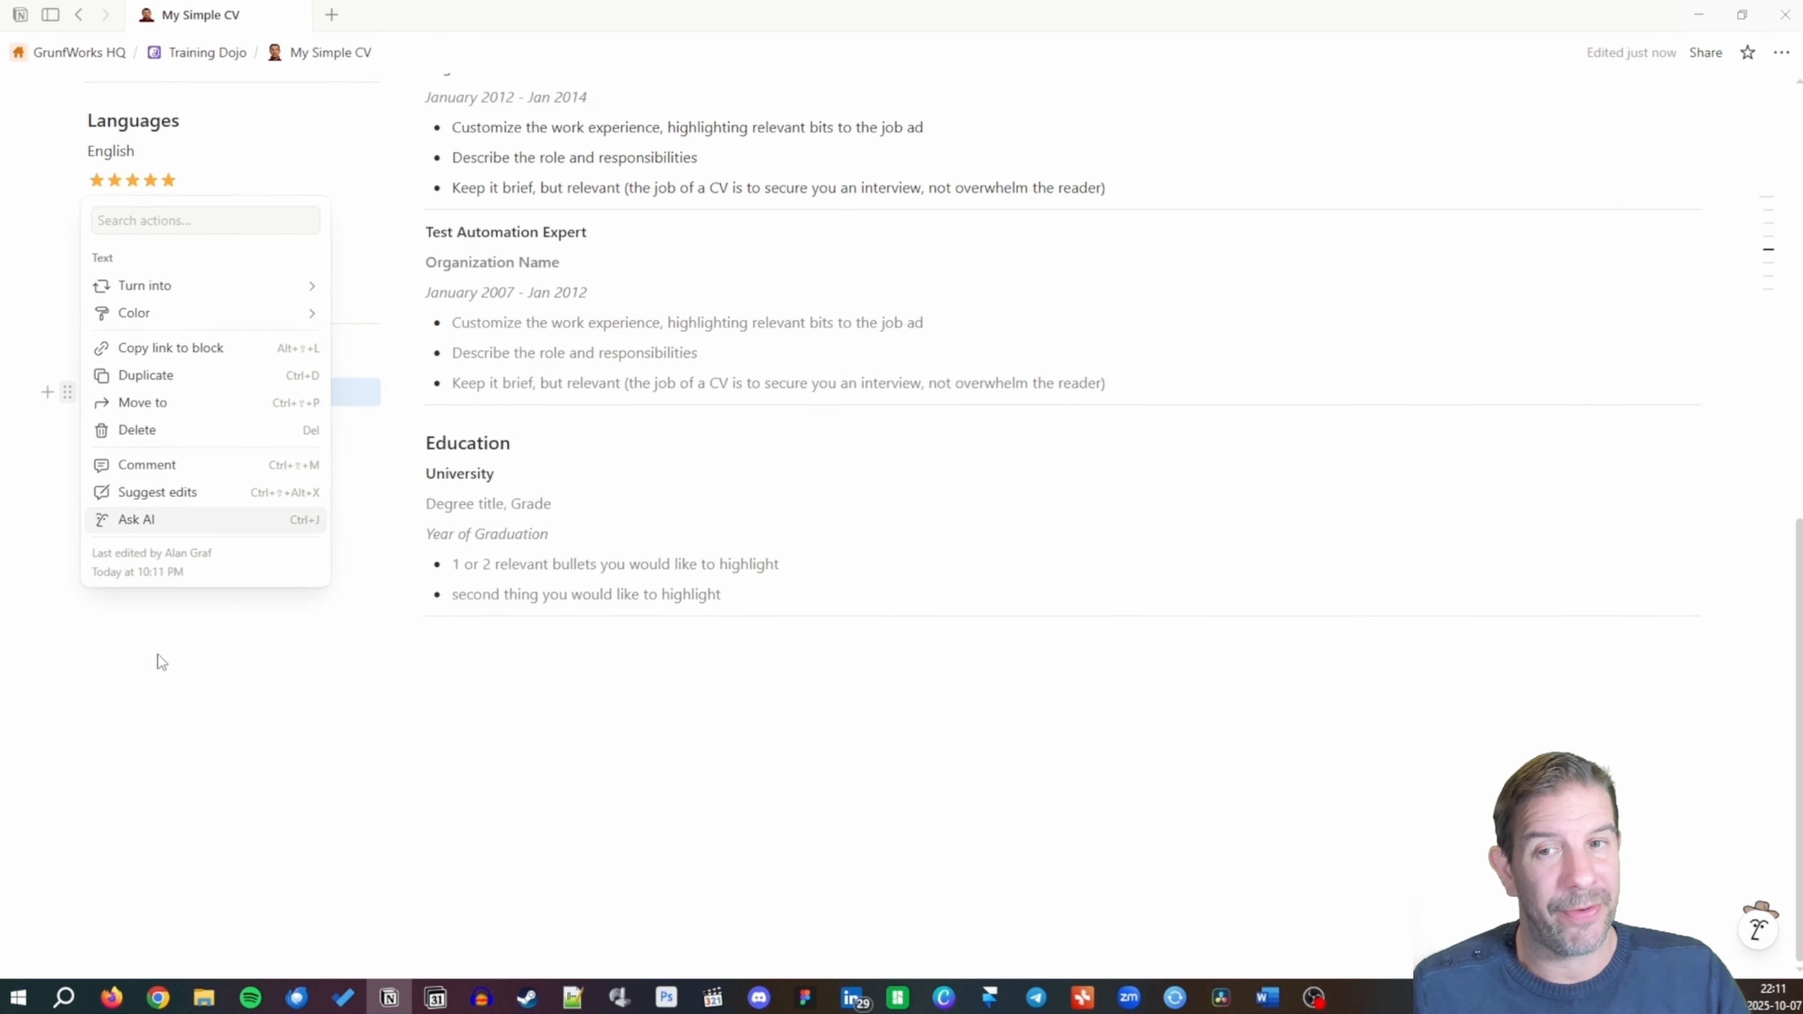
key(Escape)
scroll(121, 558, up, 6)
scroll(122, 558, up, 4)
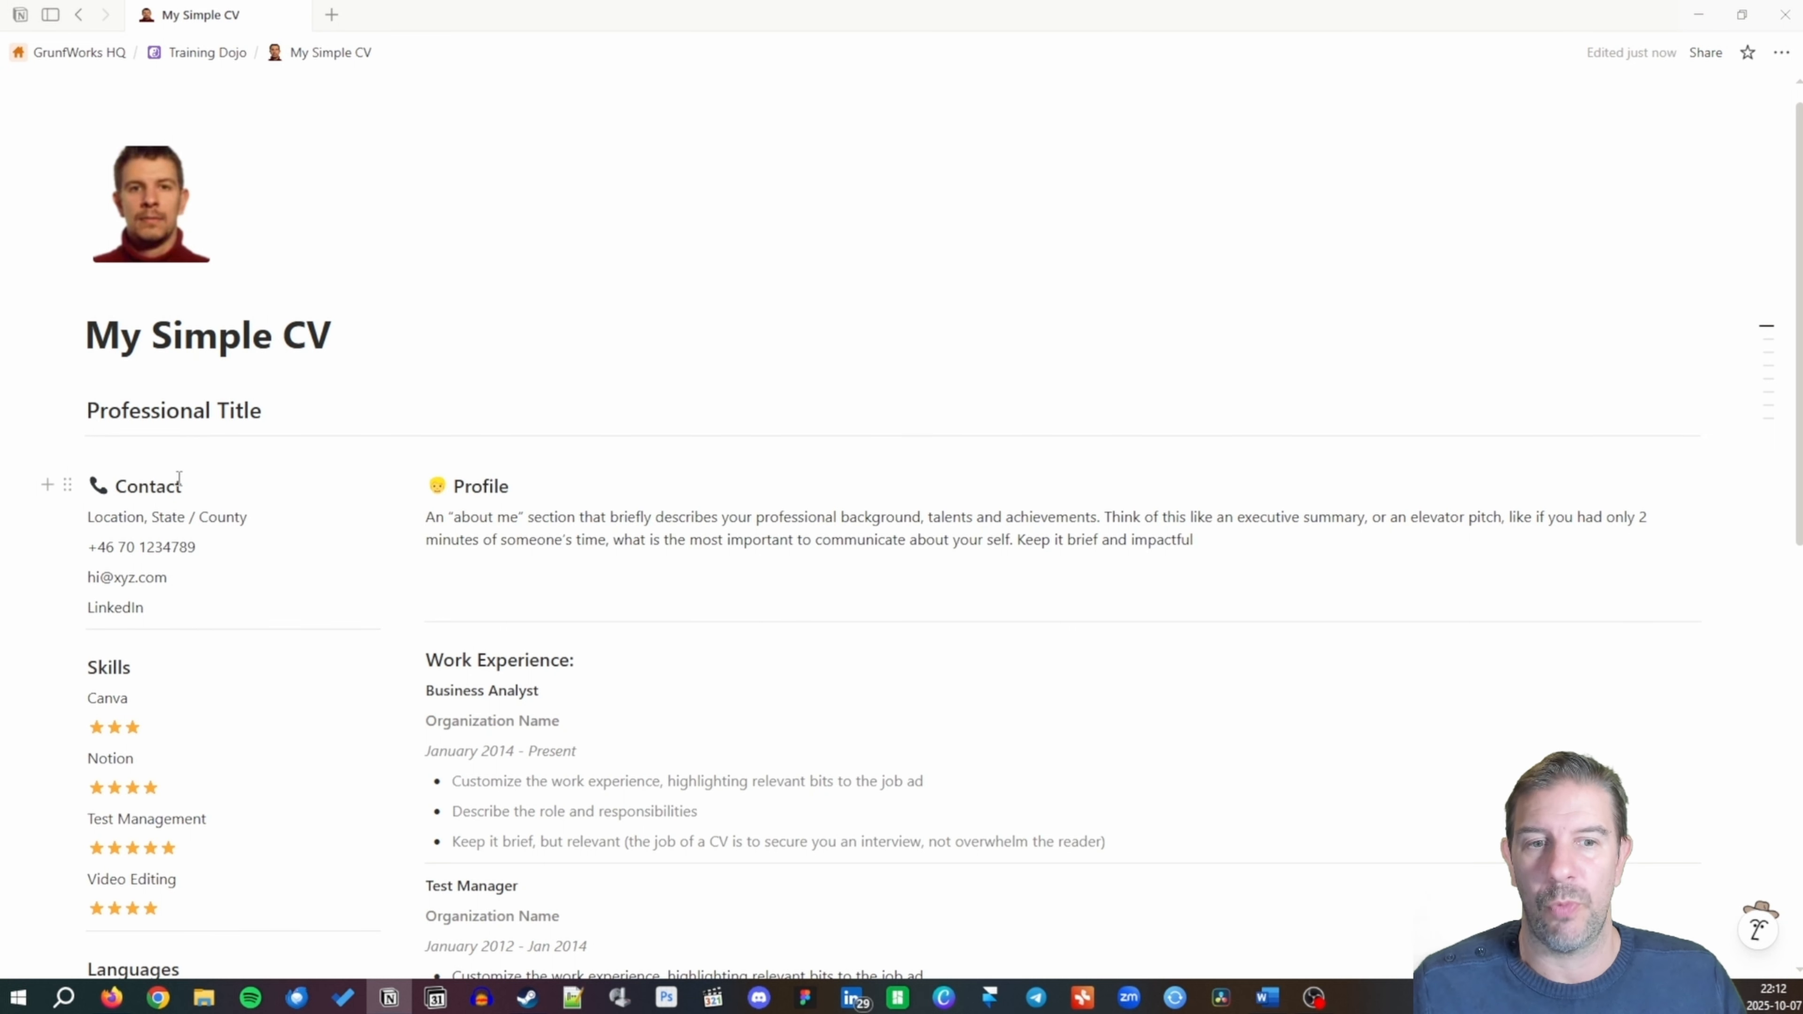
Delete the empty line below 'Skills gained'.
scroll(181, 540, down, 8)
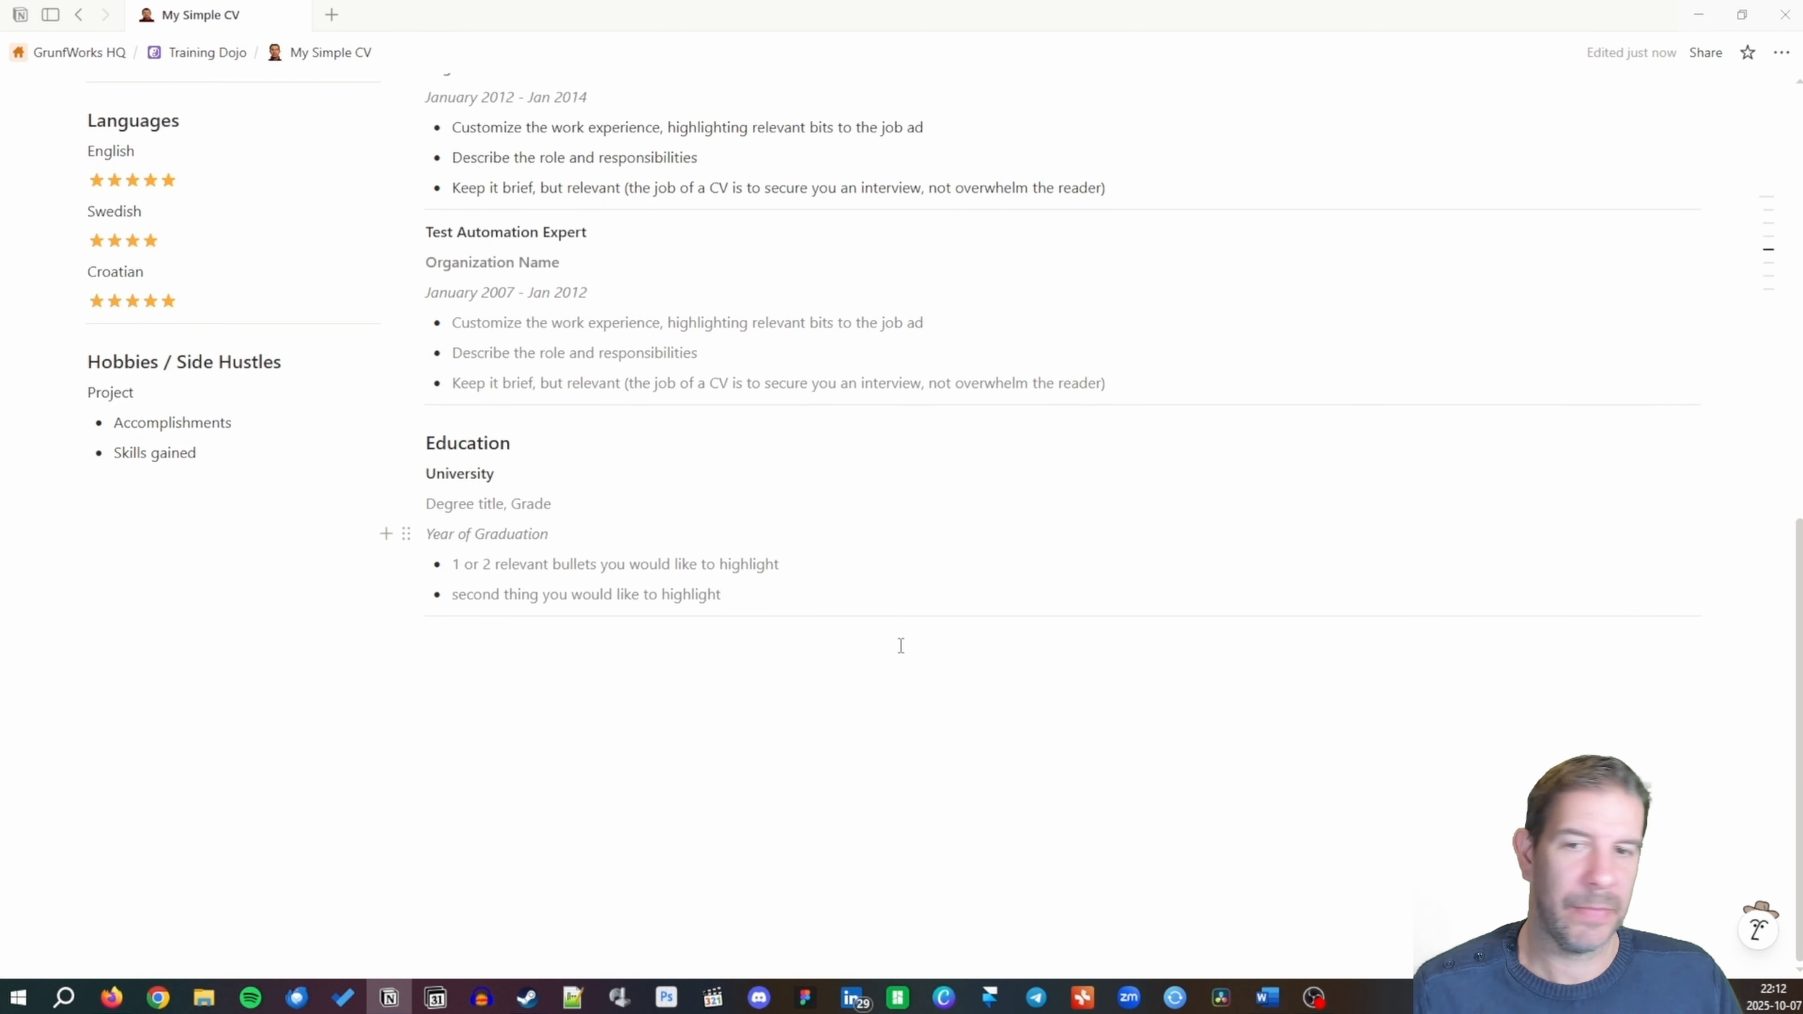
click(183, 528)
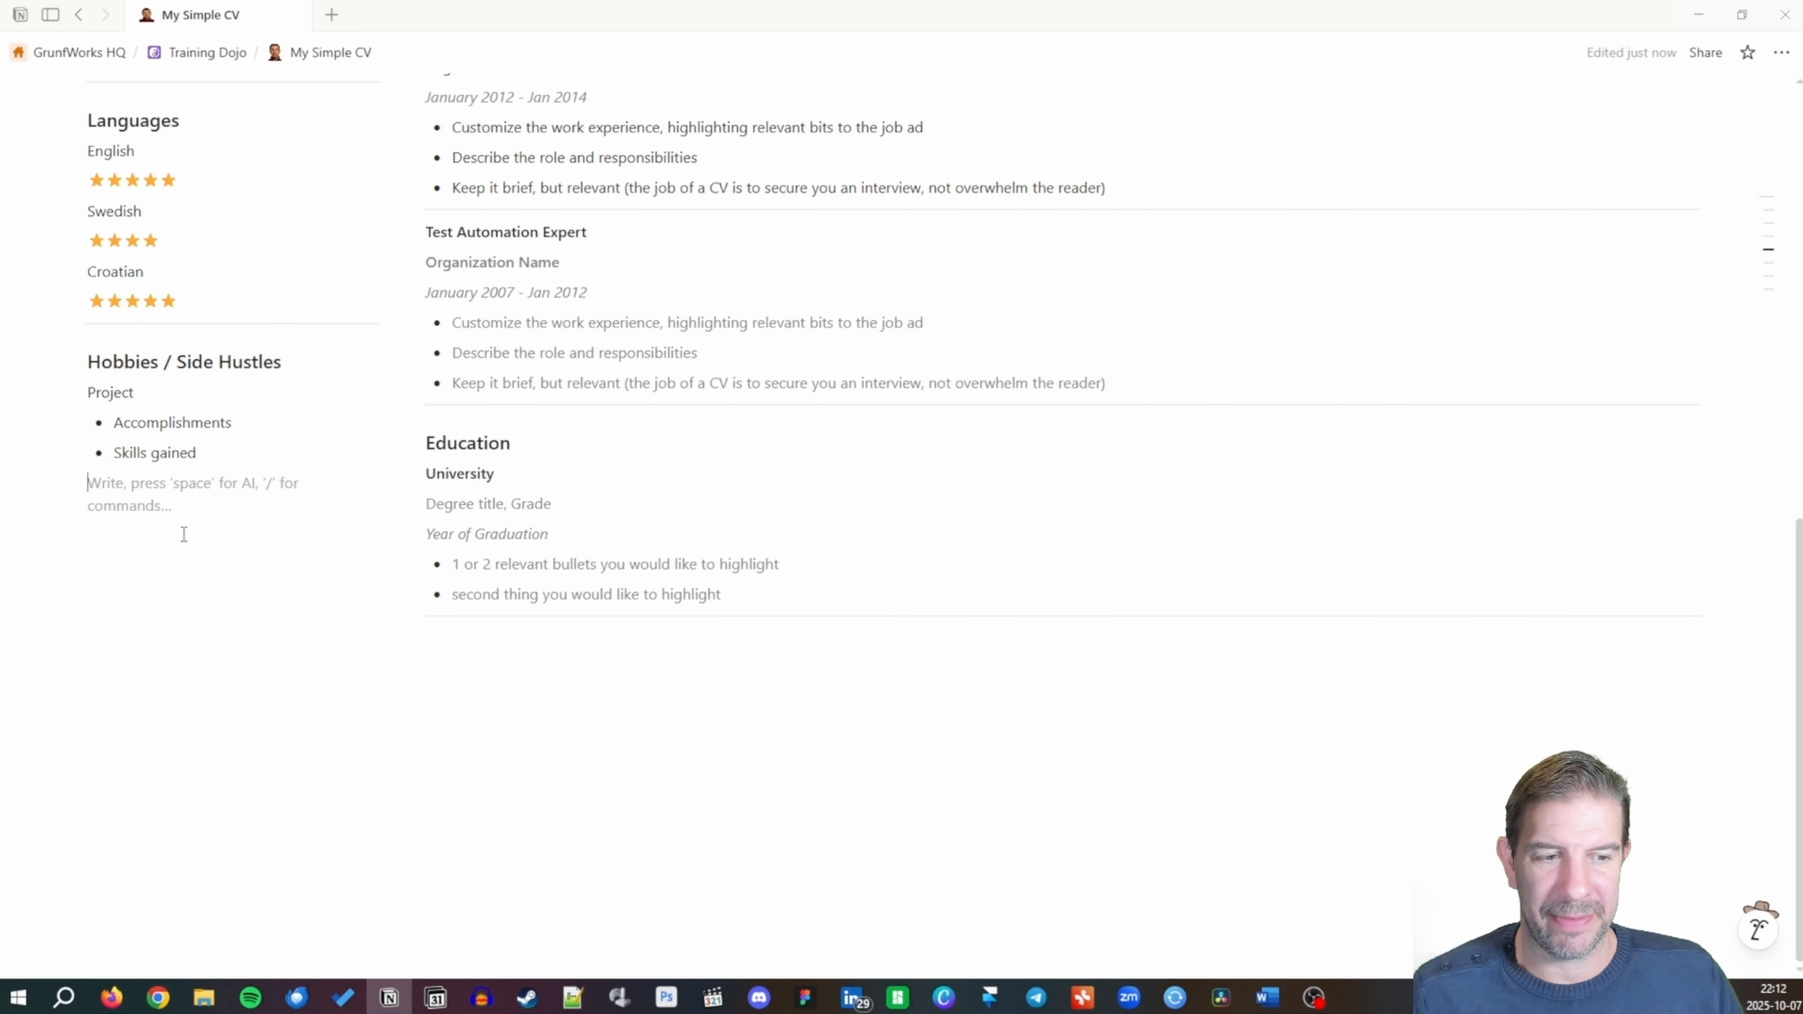
key(BackSpace)
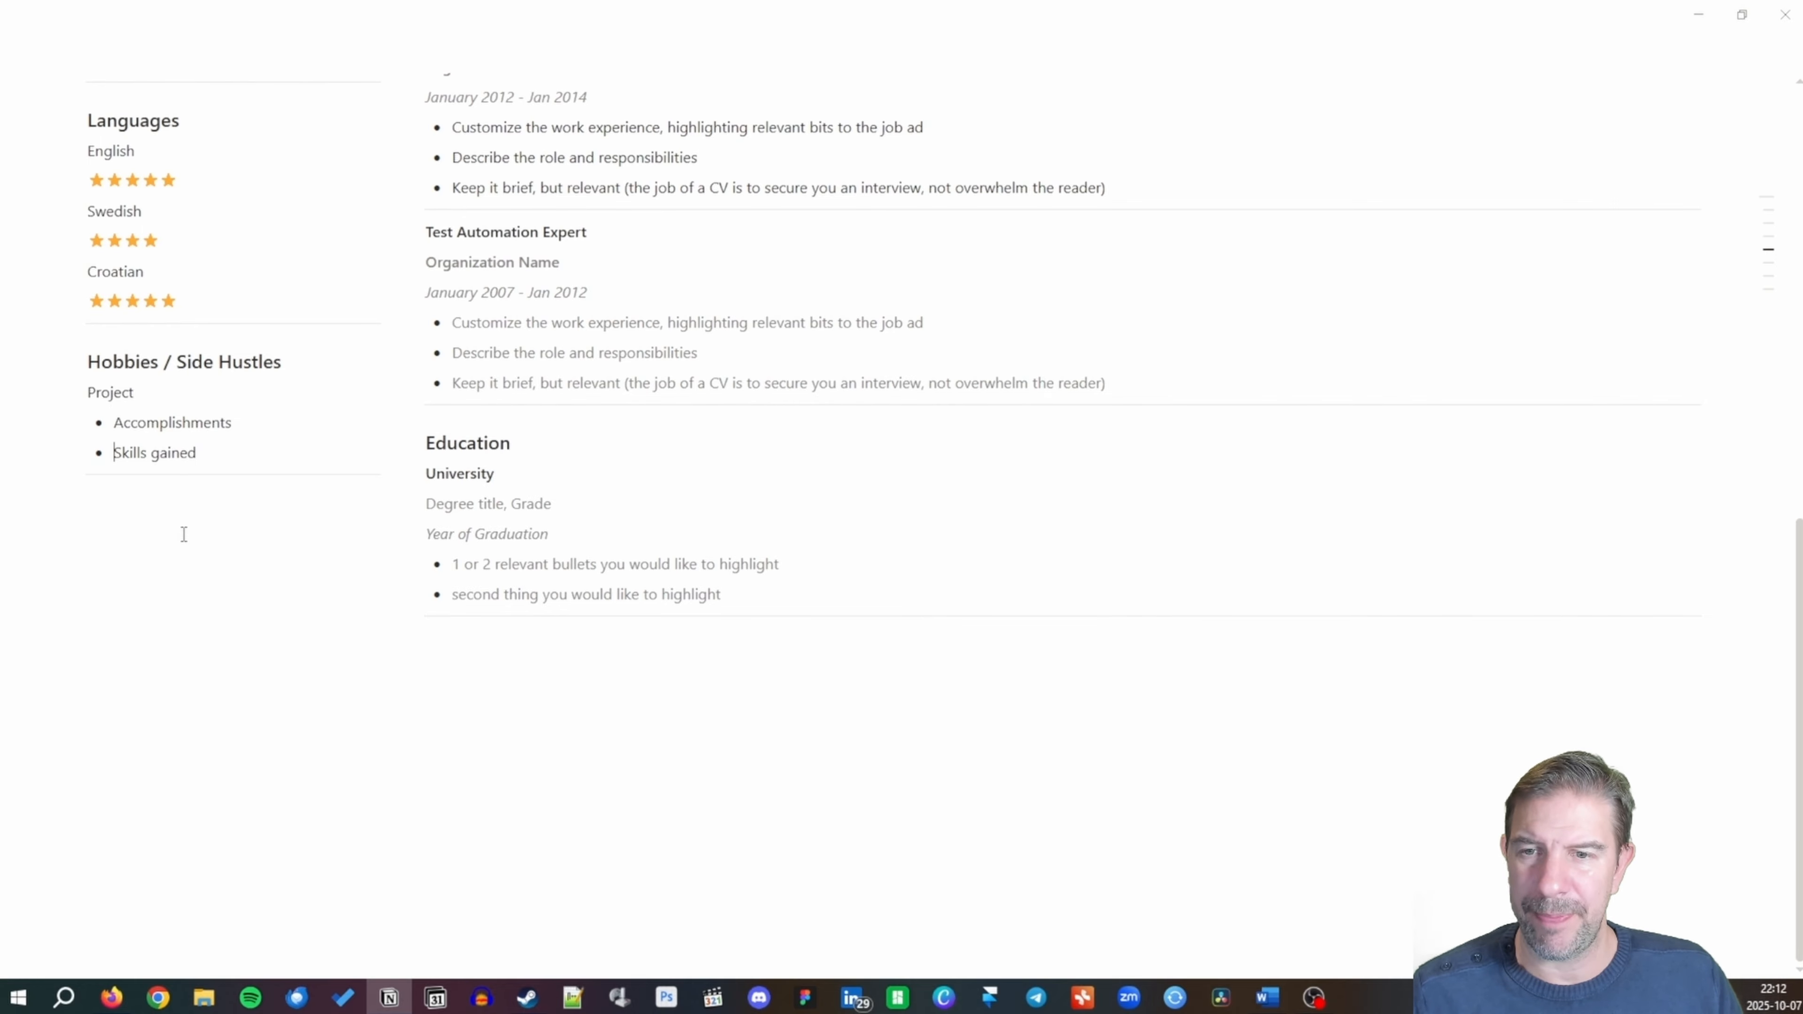
key(Return)
key(Return)
key(Return)
key(Return)
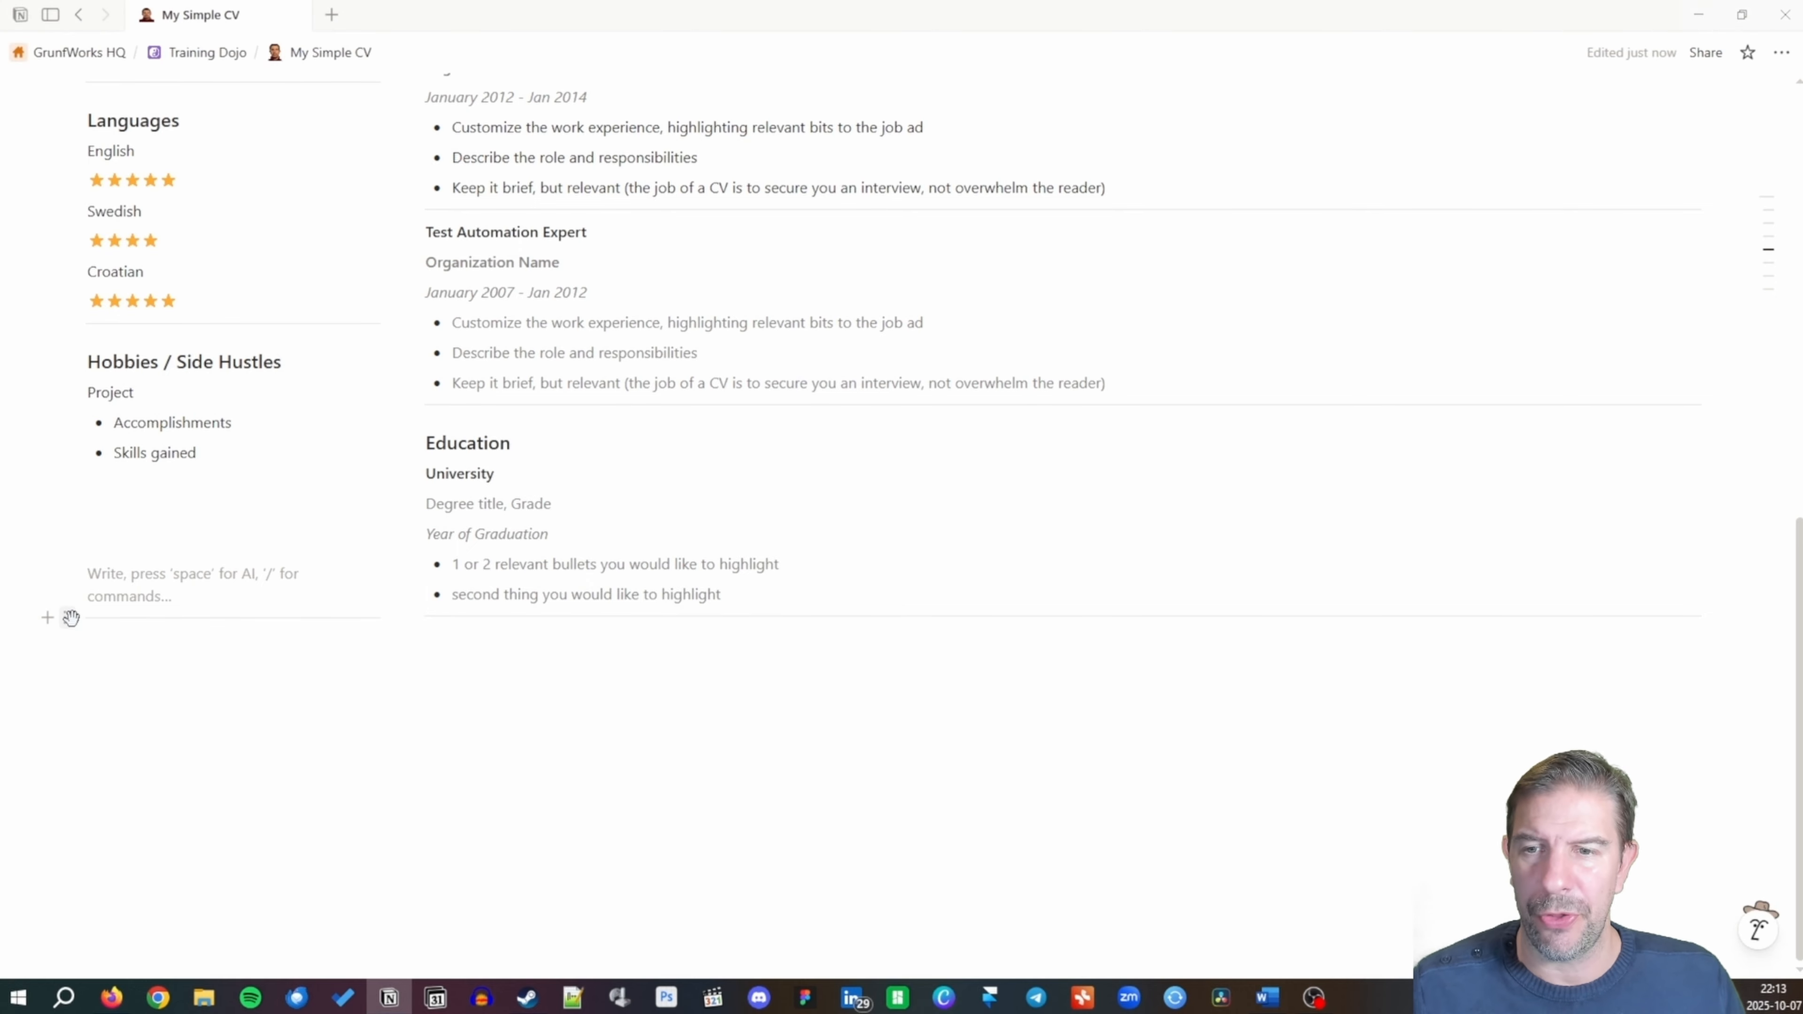
click(70, 617)
click(142, 669)
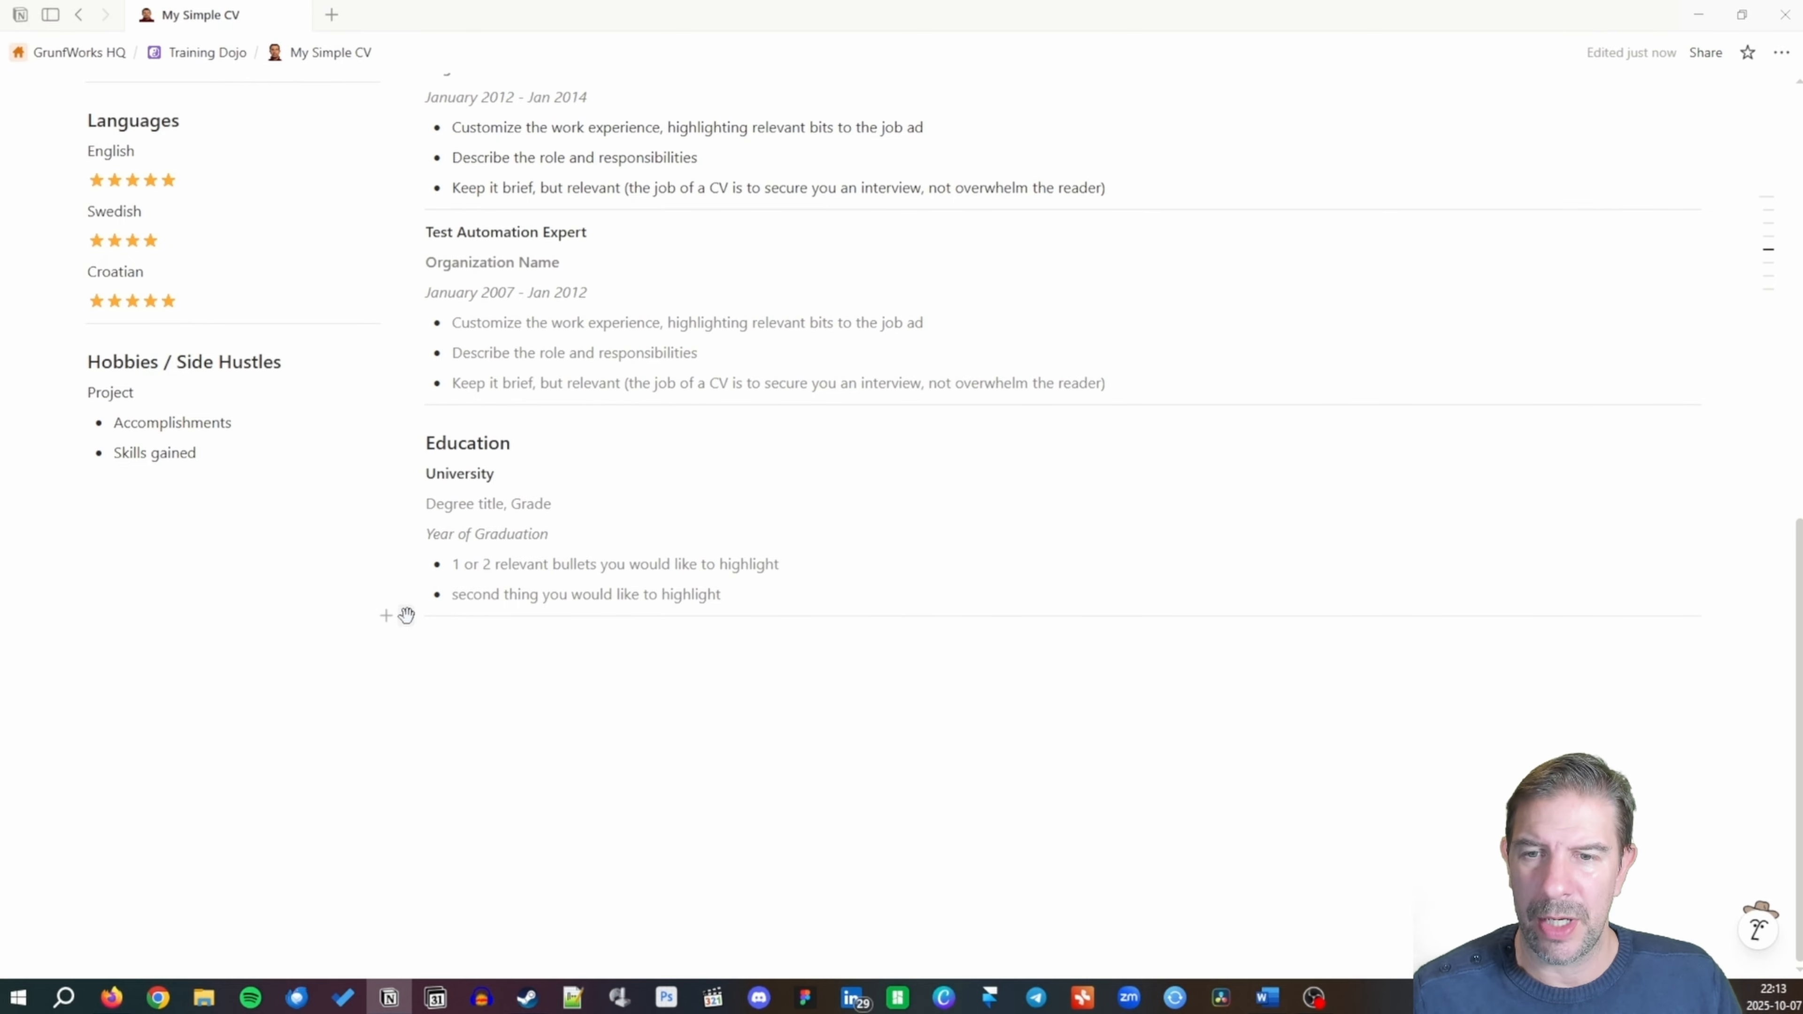
Delete the divider under Education and type --- for a new divider below the columns.
click(407, 615)
click(241, 668)
click(443, 672)
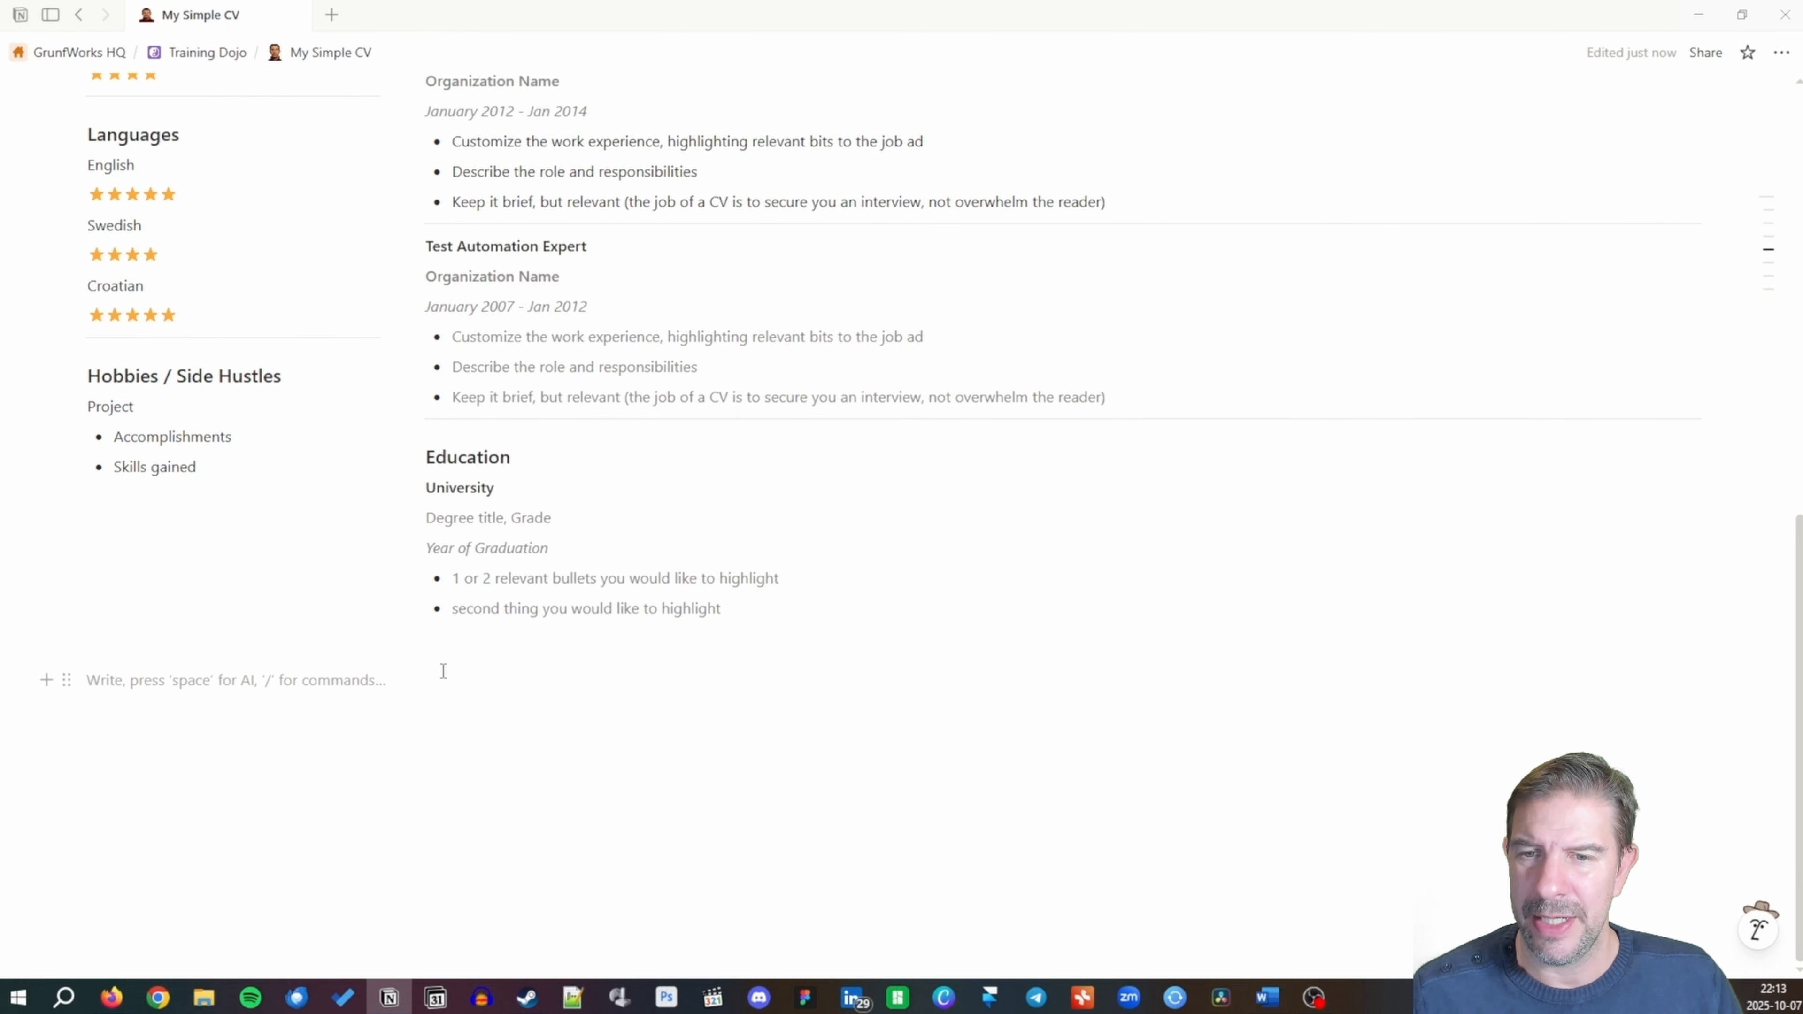
text(---)
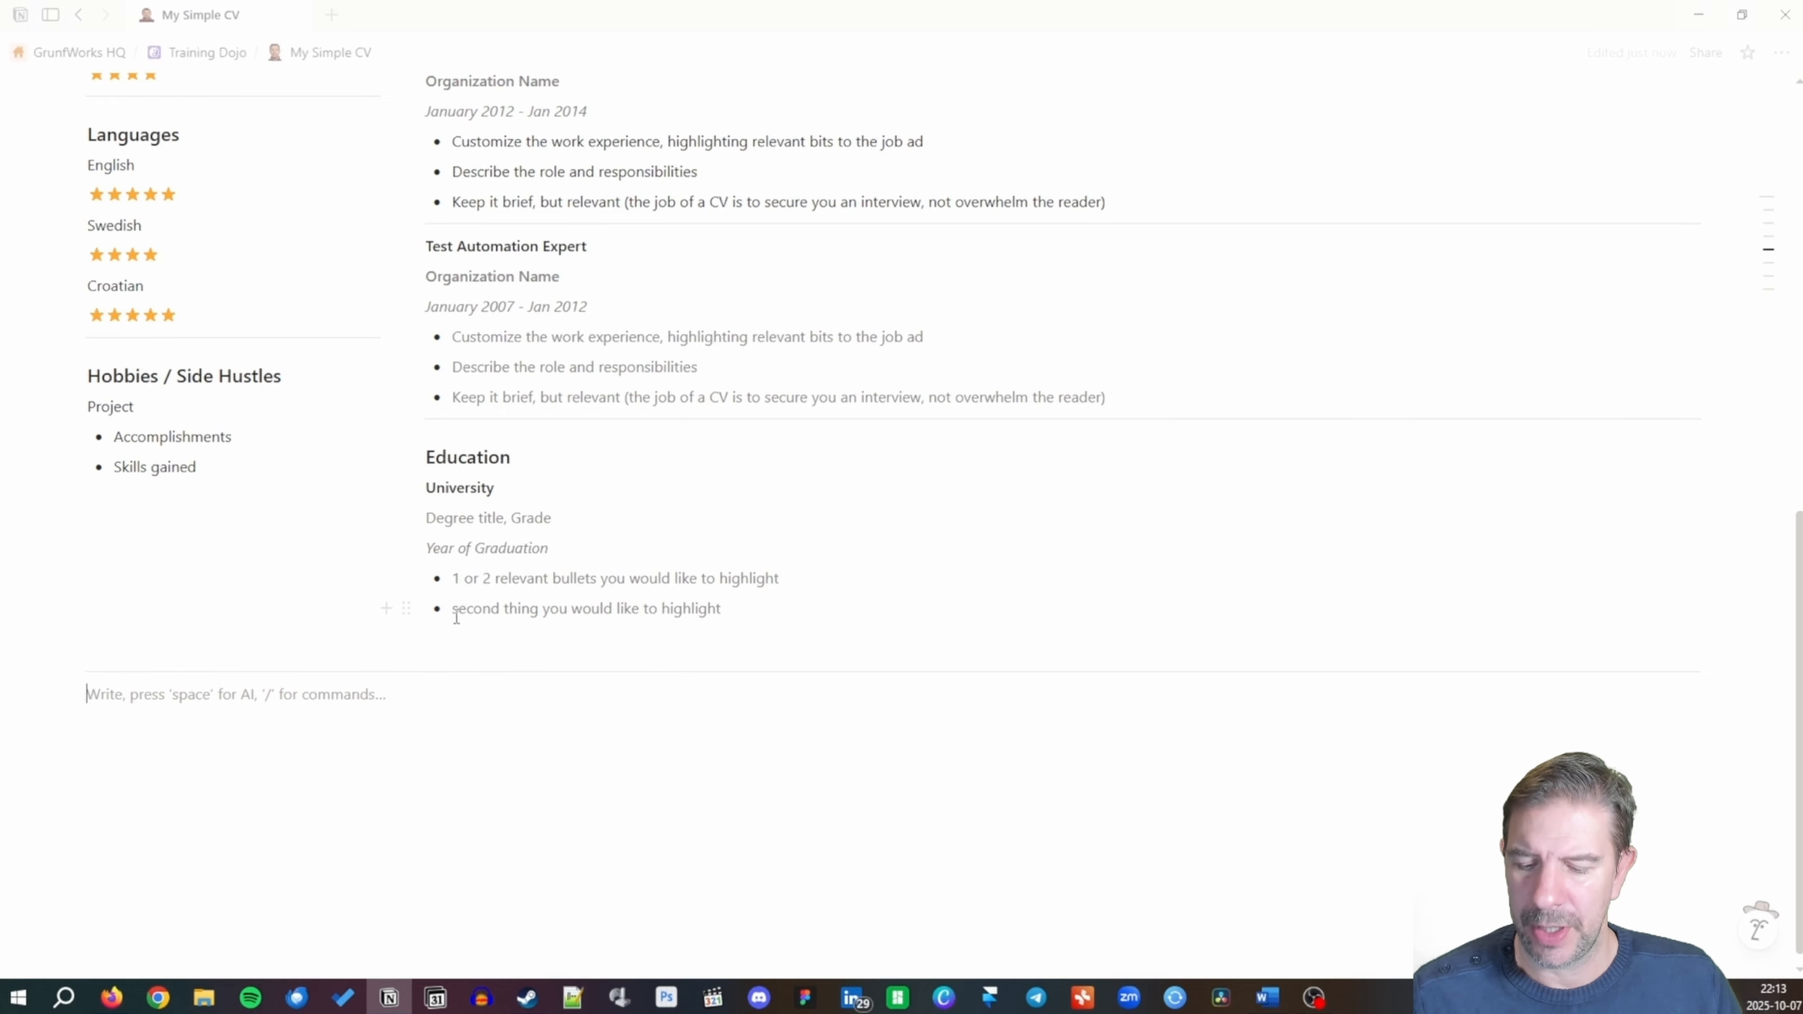
Remove the leftover empty lines around the divider, leaving the cursor below it.
click(406, 639)
click(200, 693)
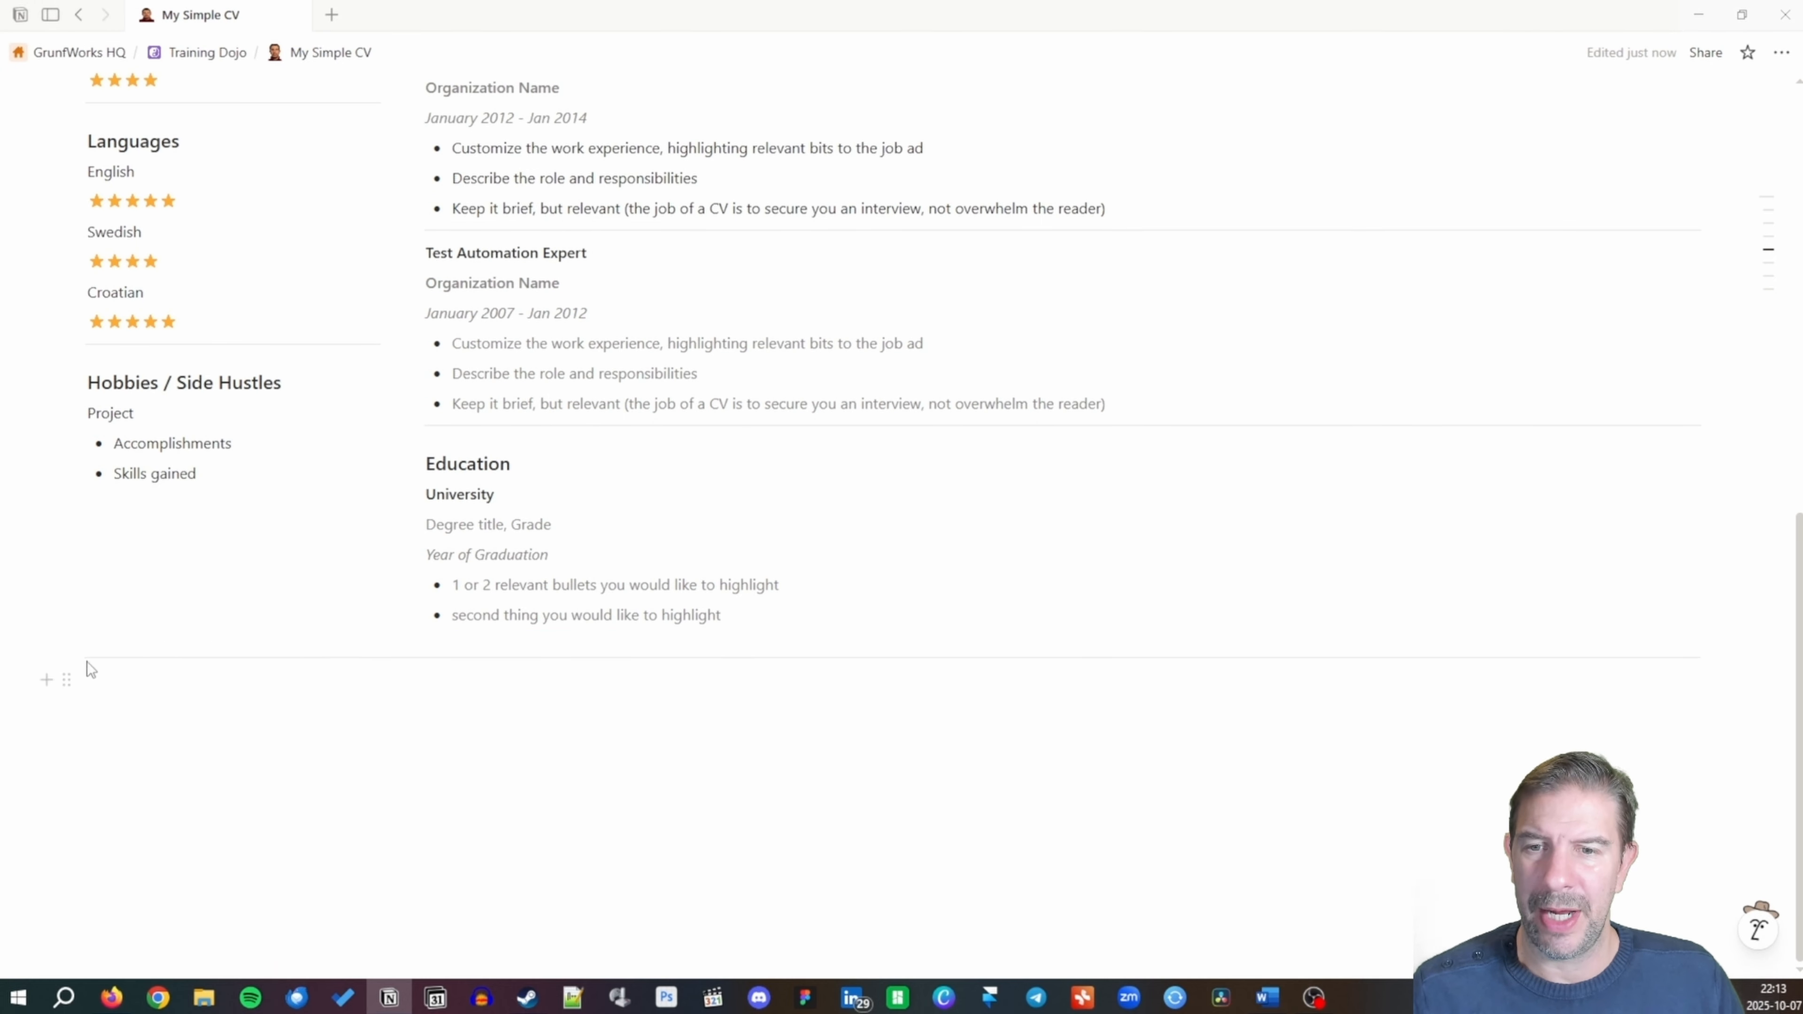
click(67, 624)
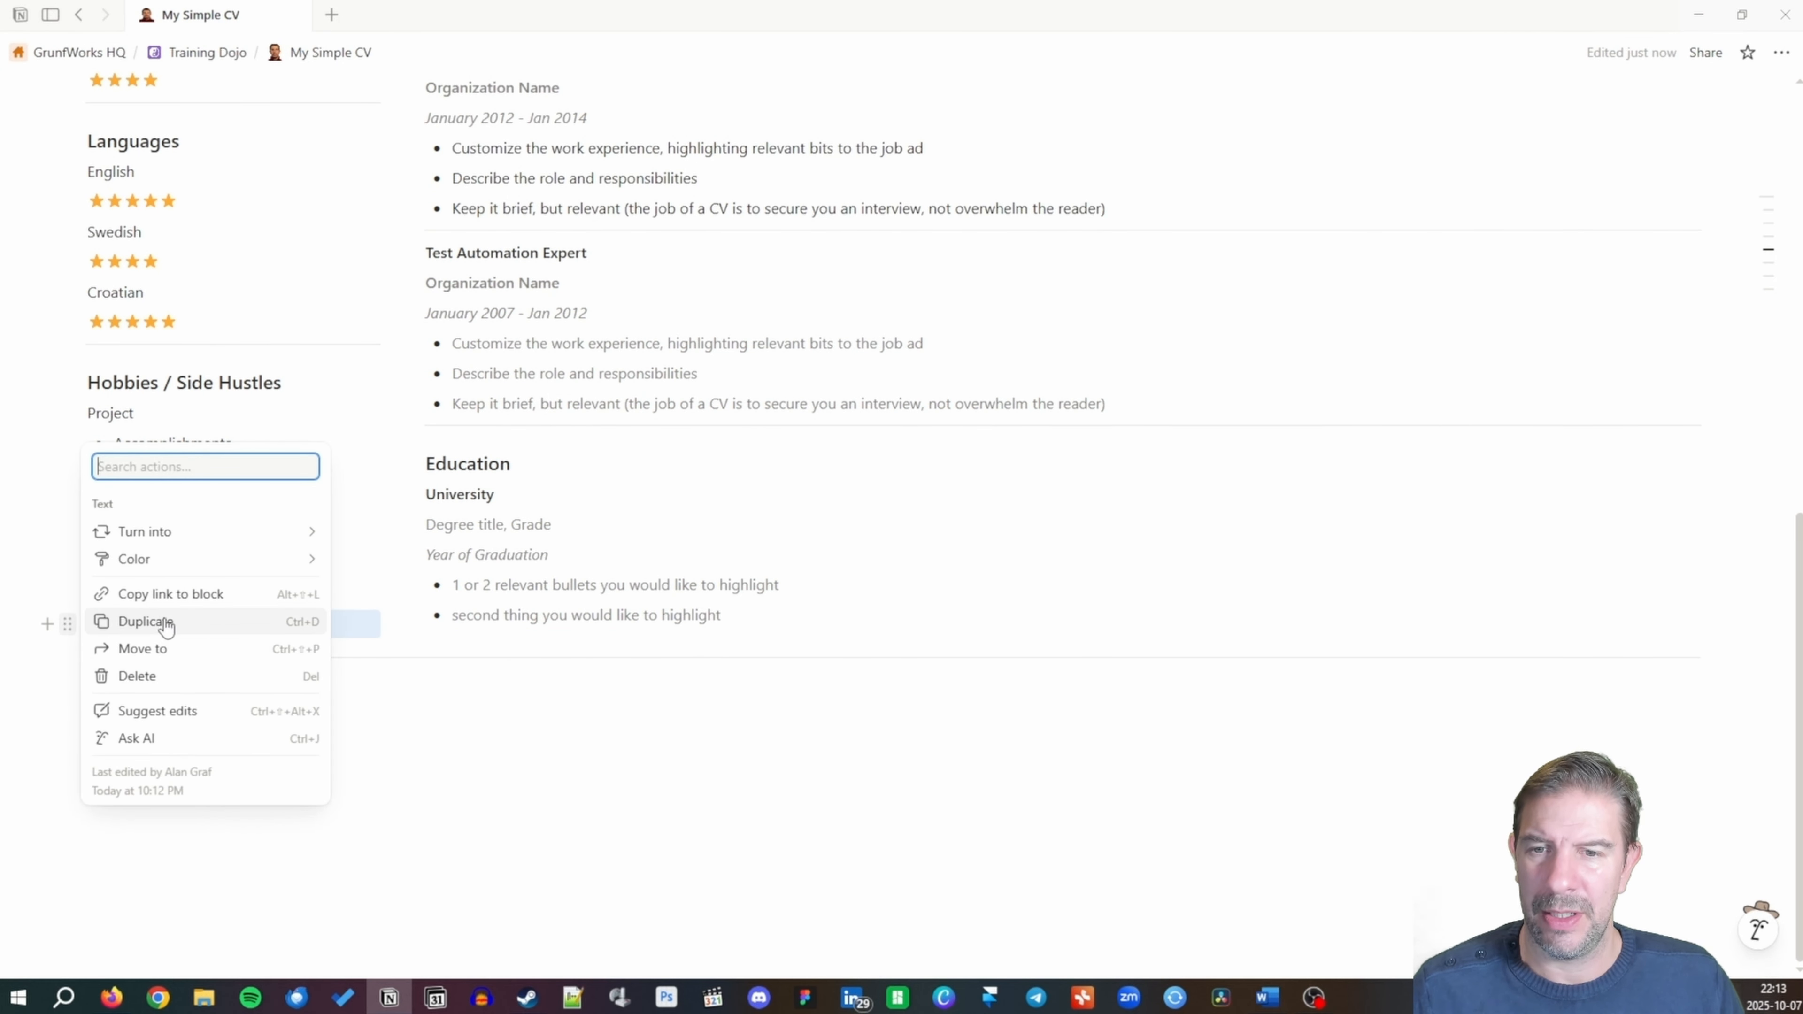
click(193, 676)
click(467, 643)
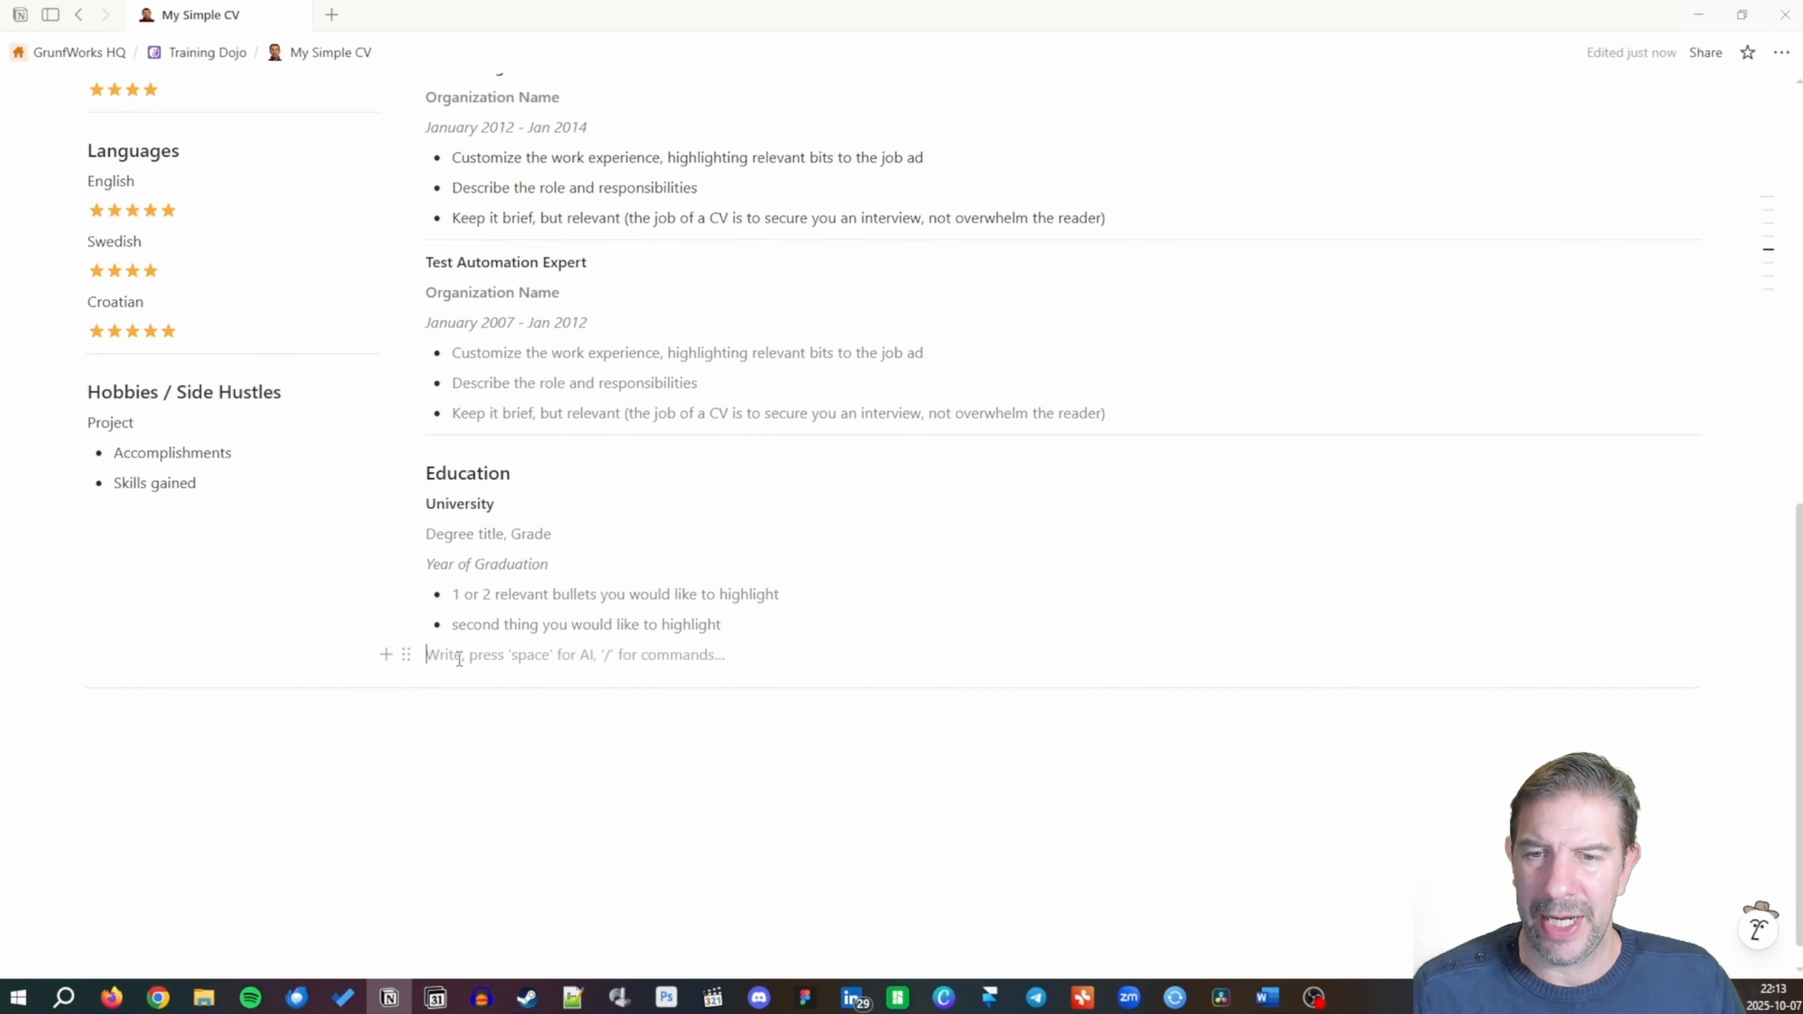
click(406, 654)
click(301, 706)
click(111, 679)
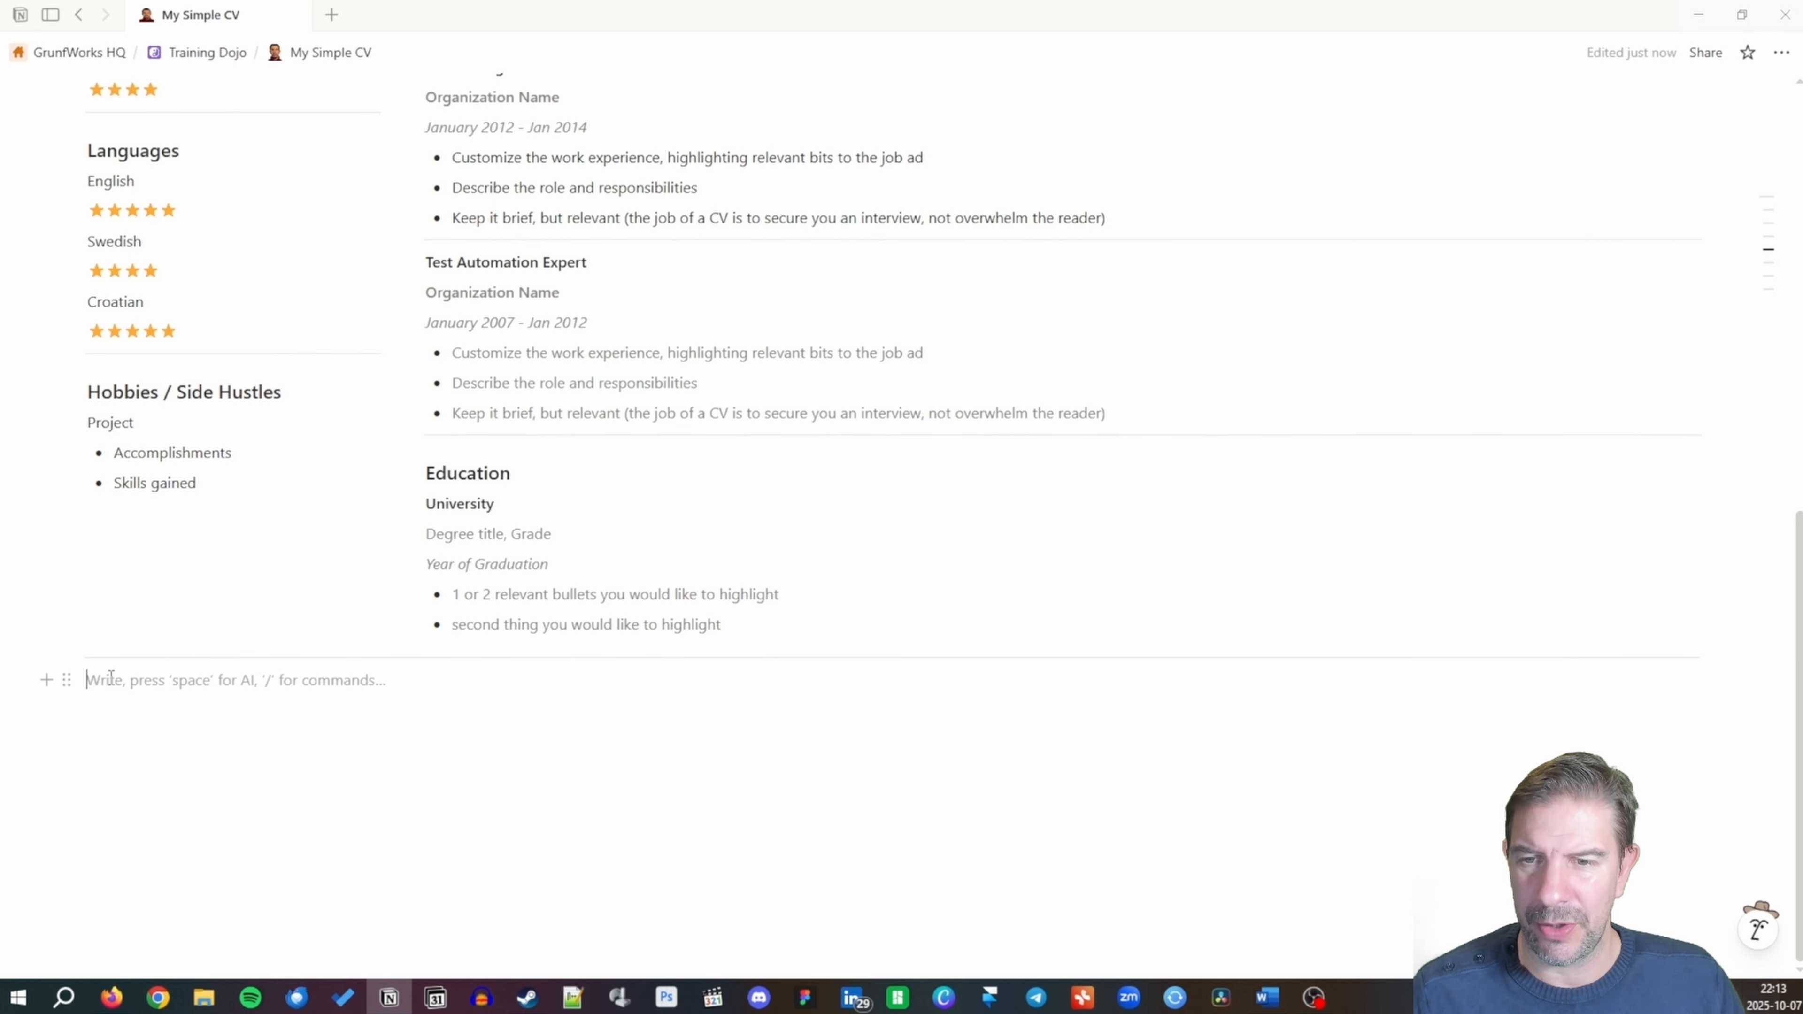
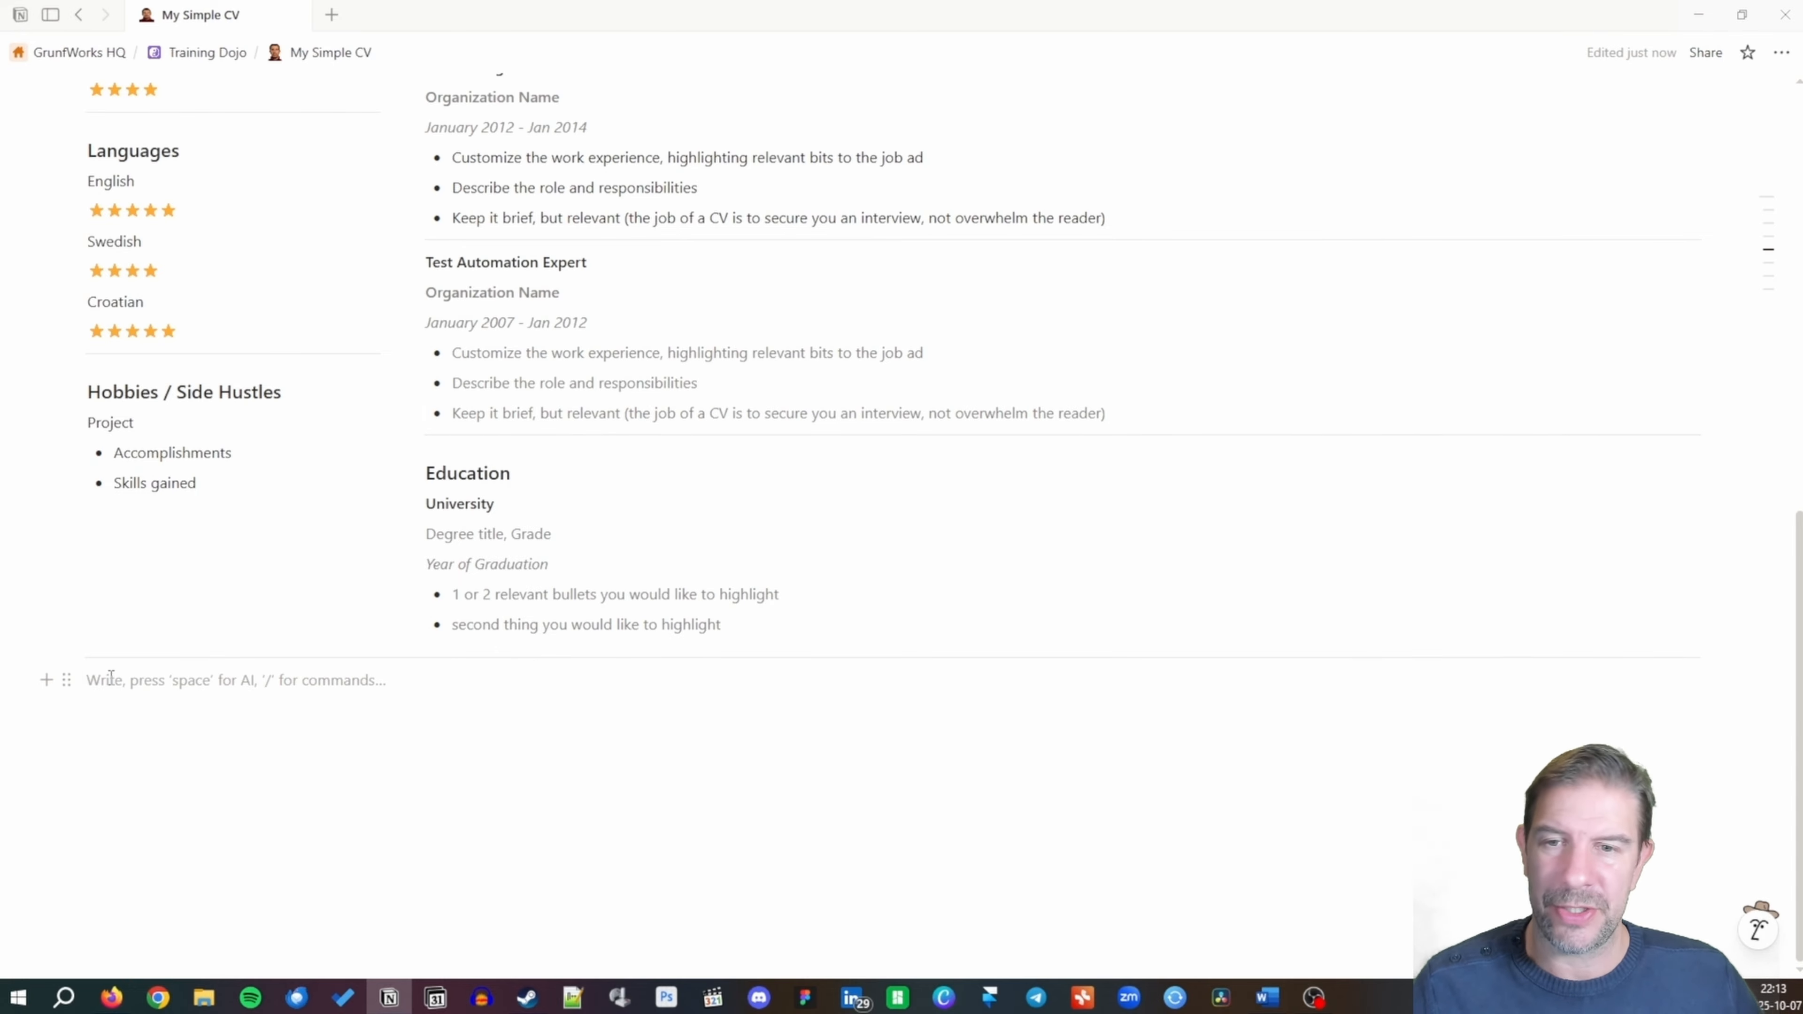
Insert a three-column block below Education with a Courses heading in the first column.
text(/3c)
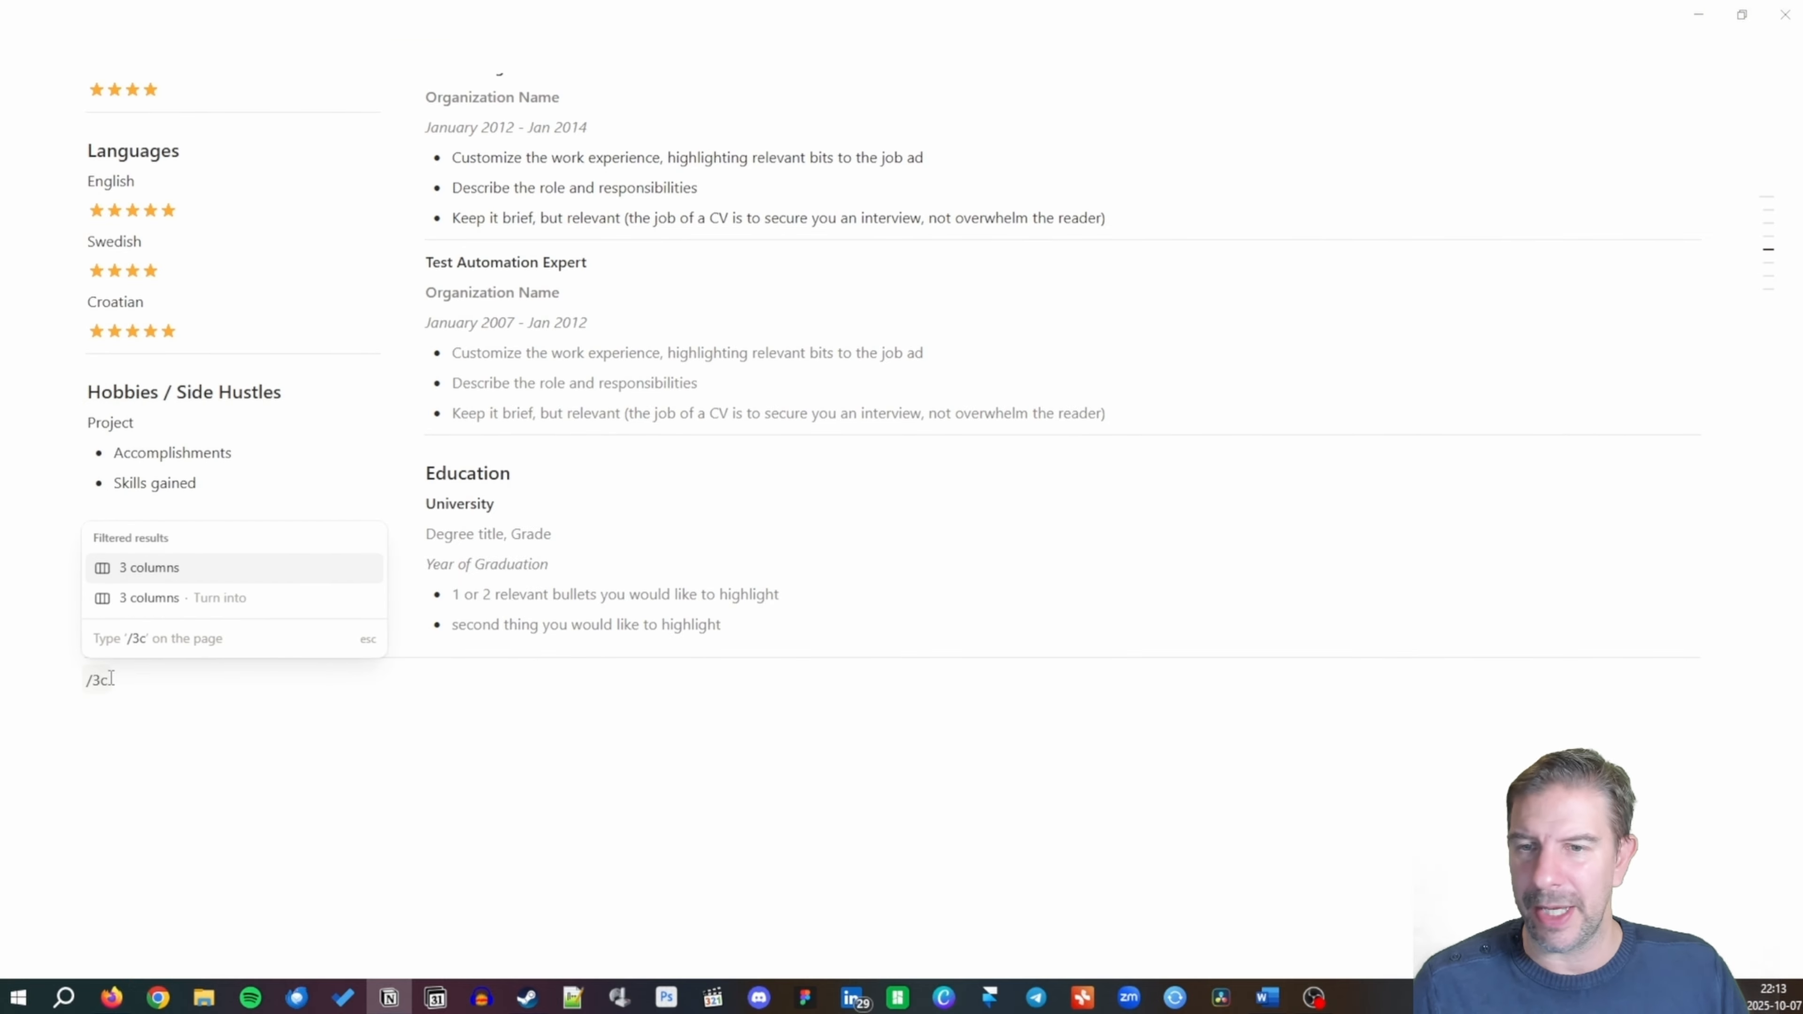
key(Return)
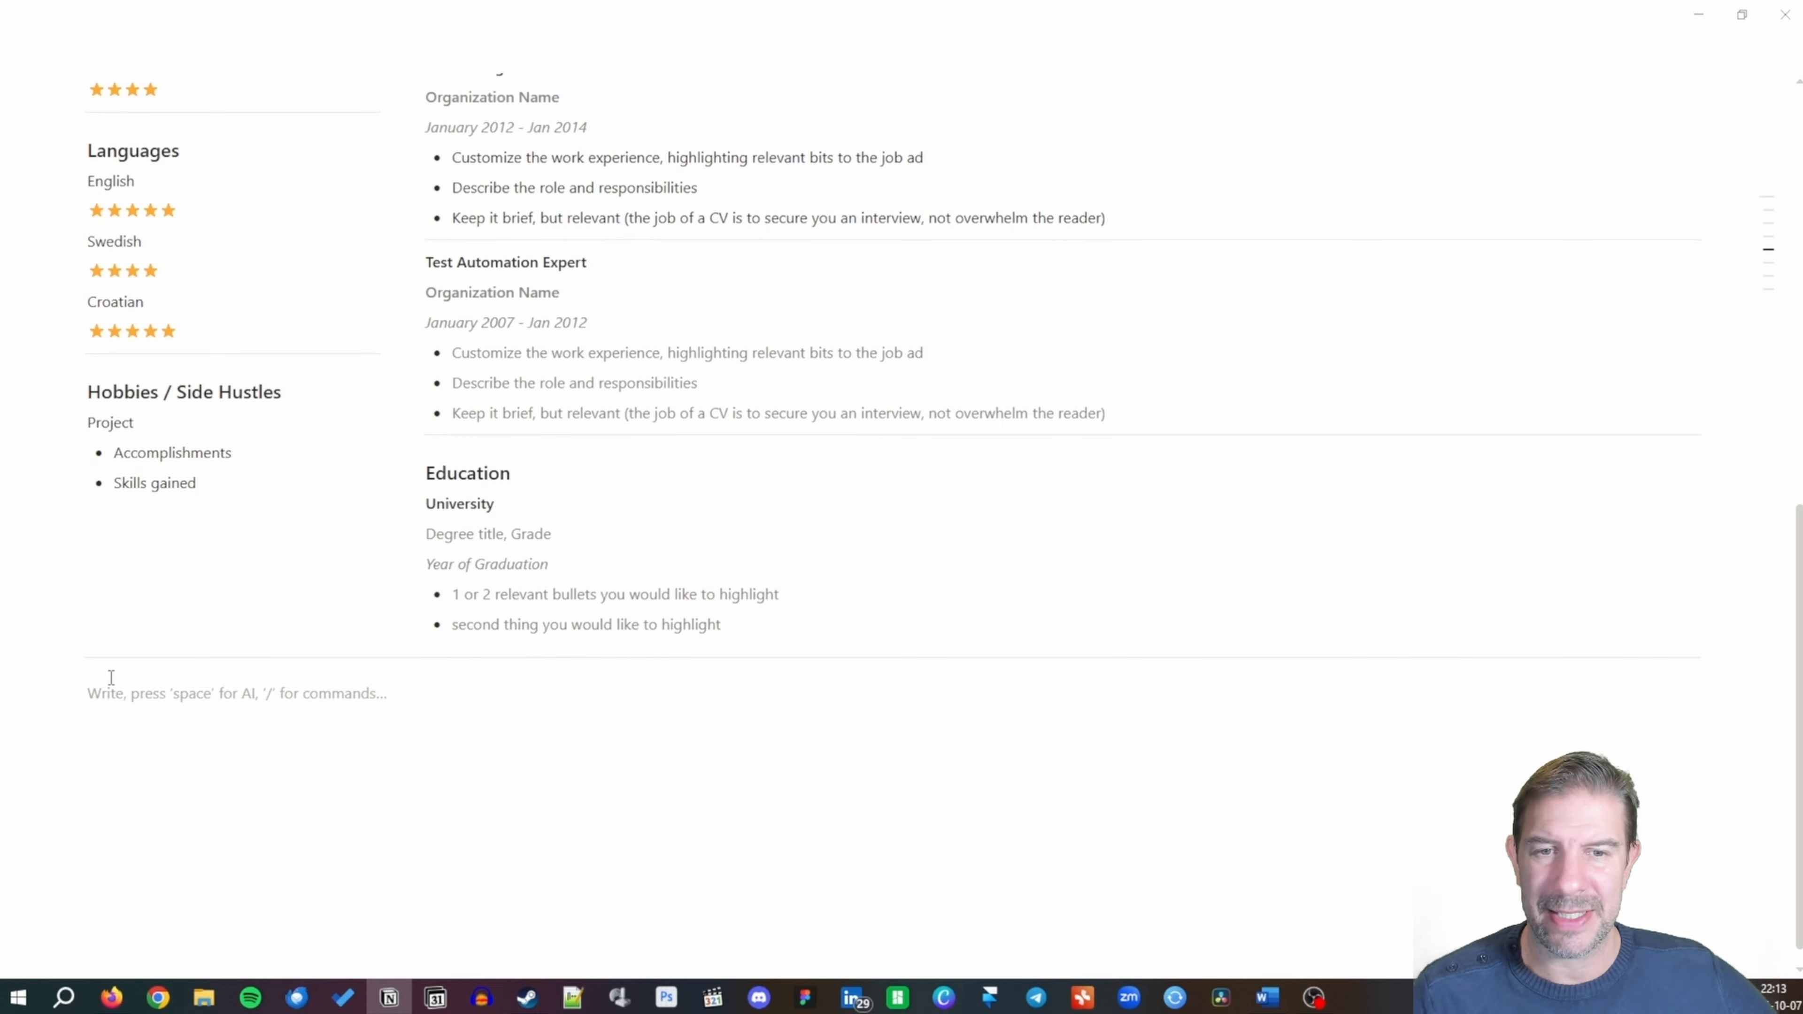
text(/h)
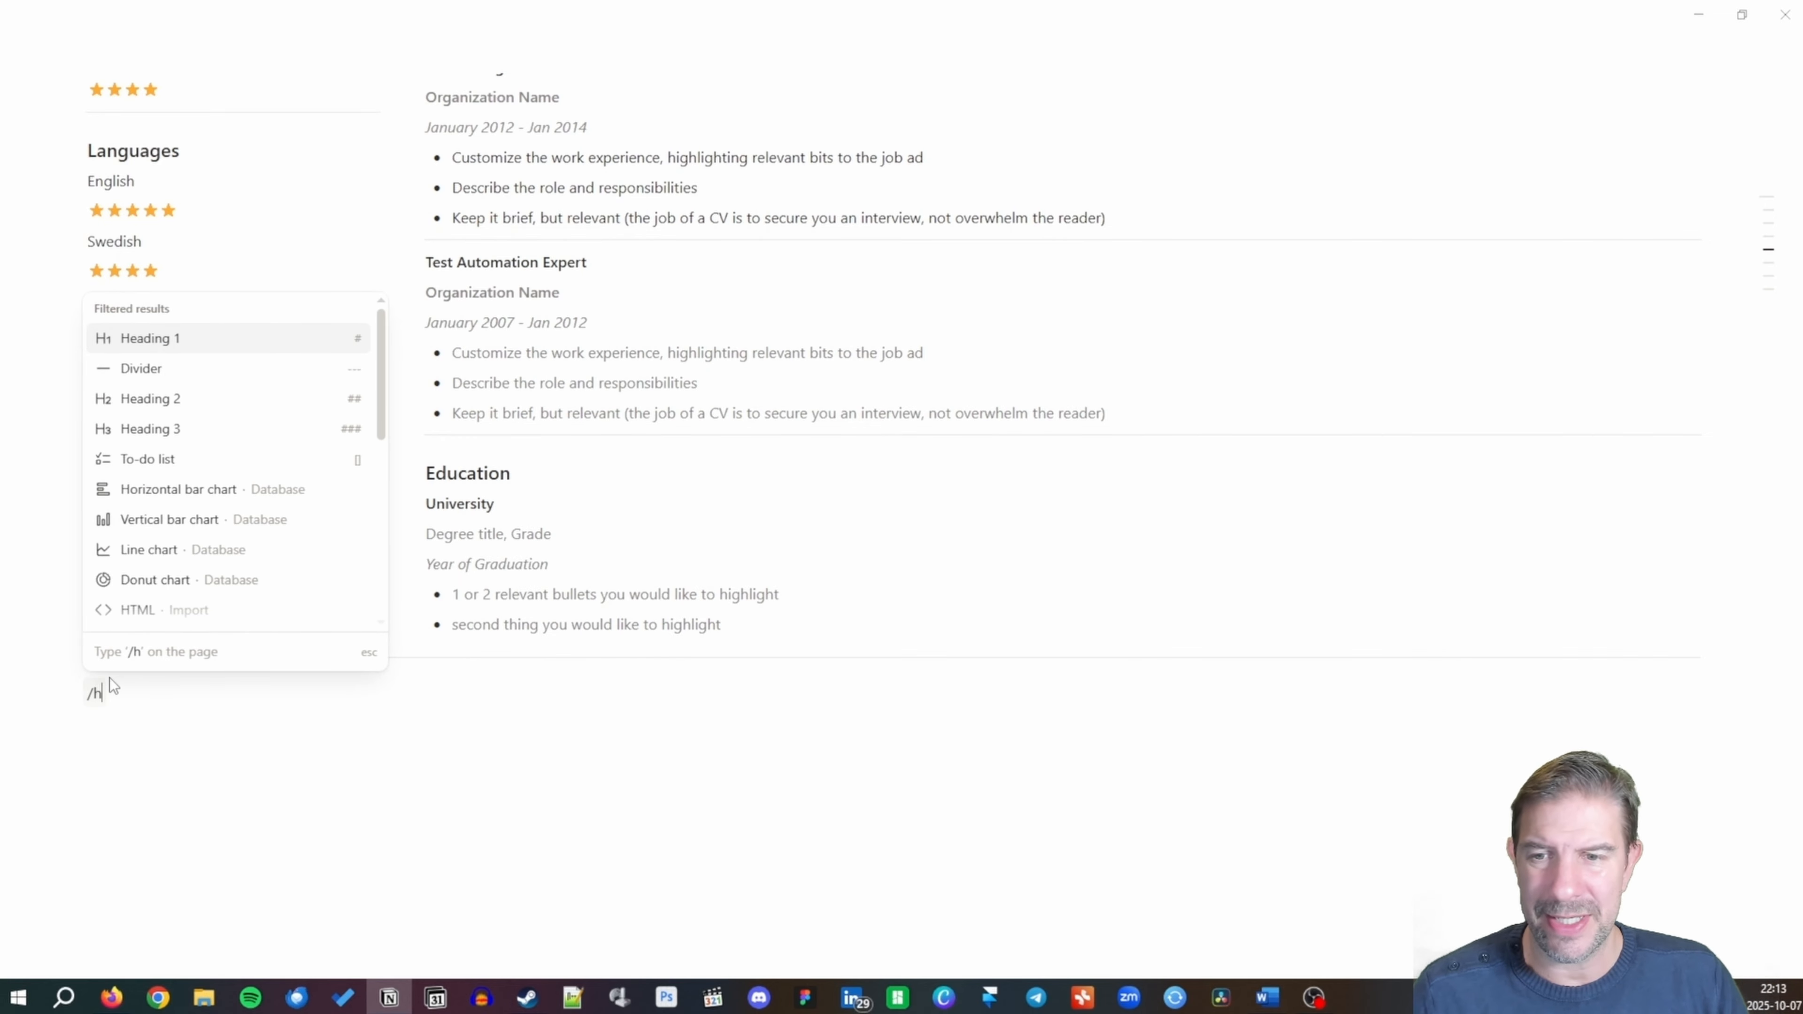
text(e)
key(Return)
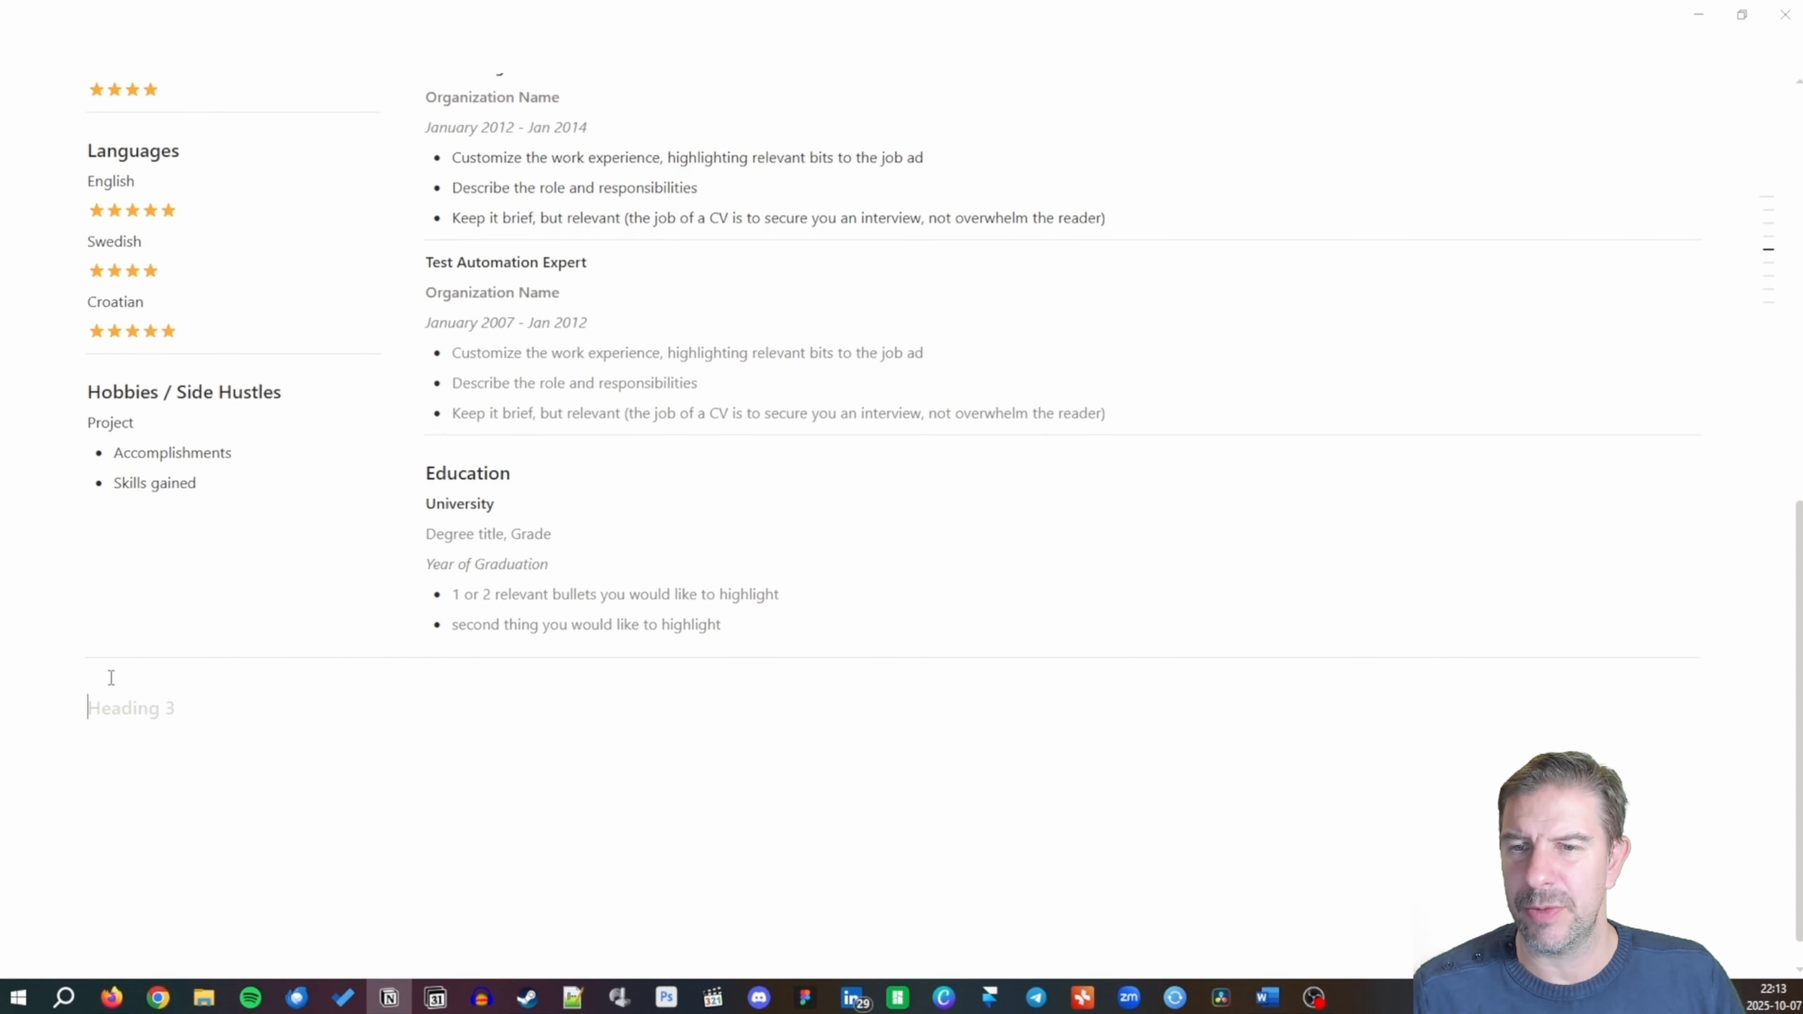
text(Courses)
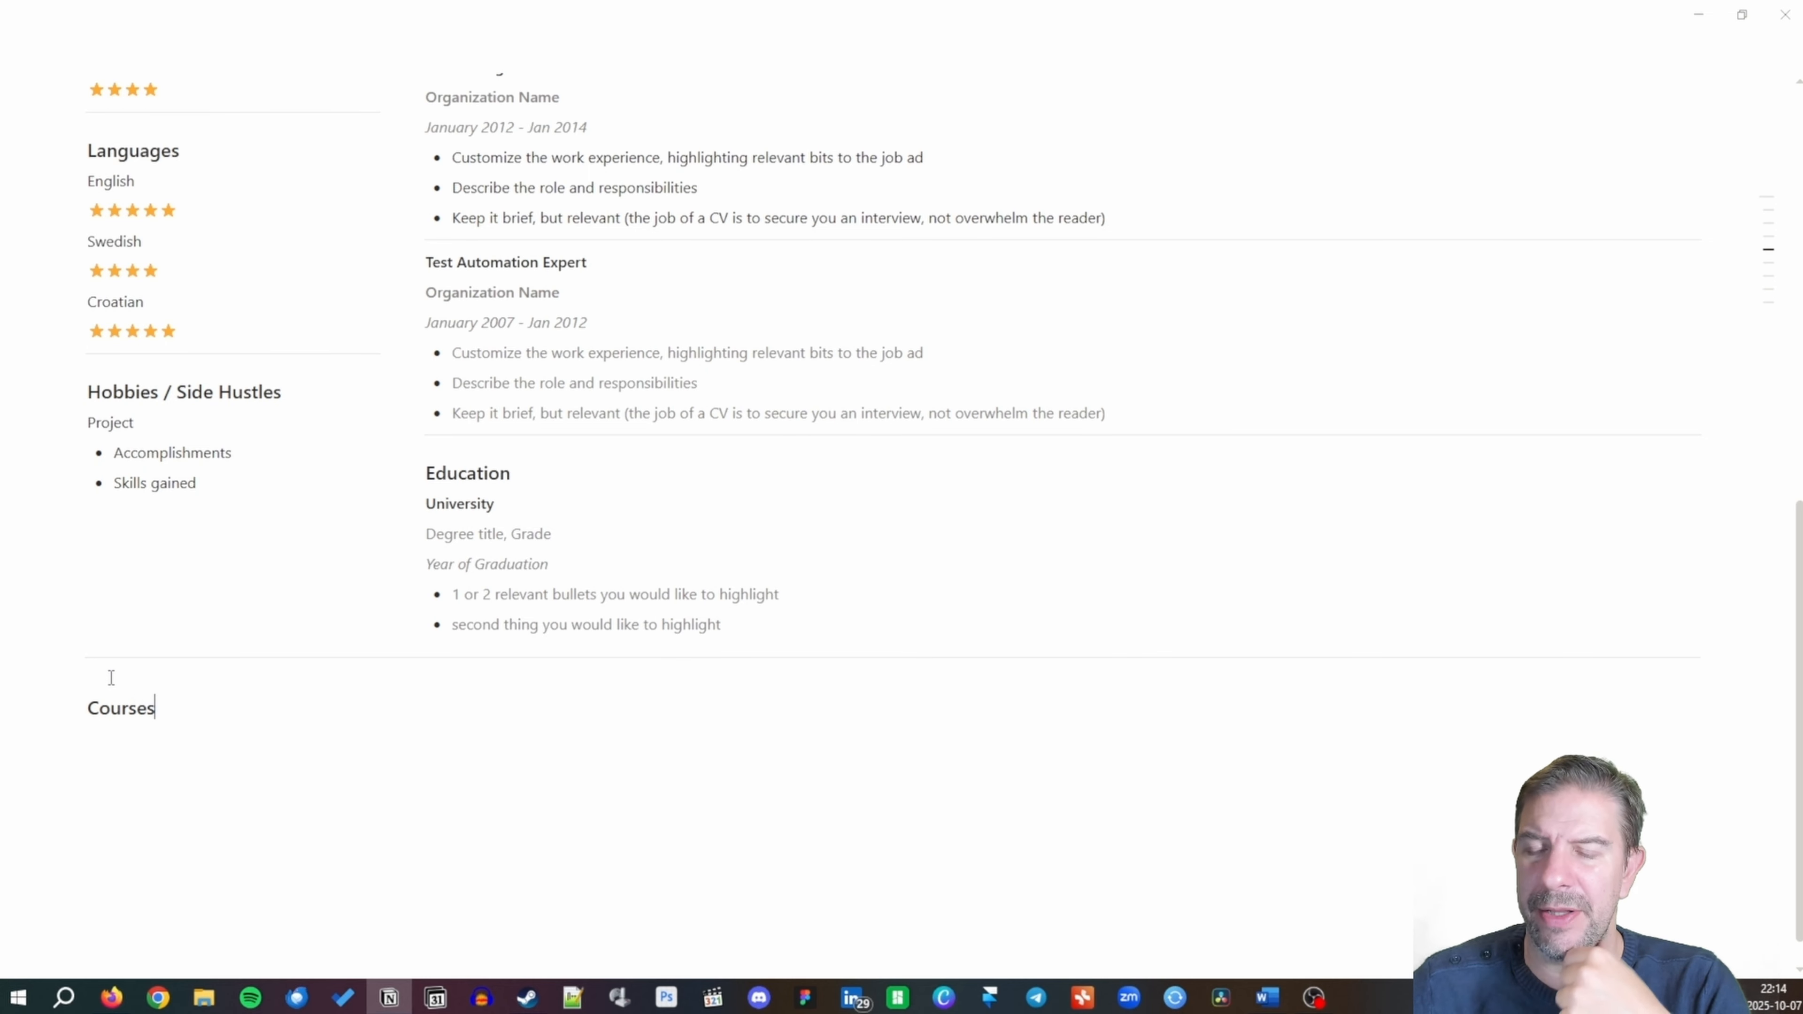
key(Return)
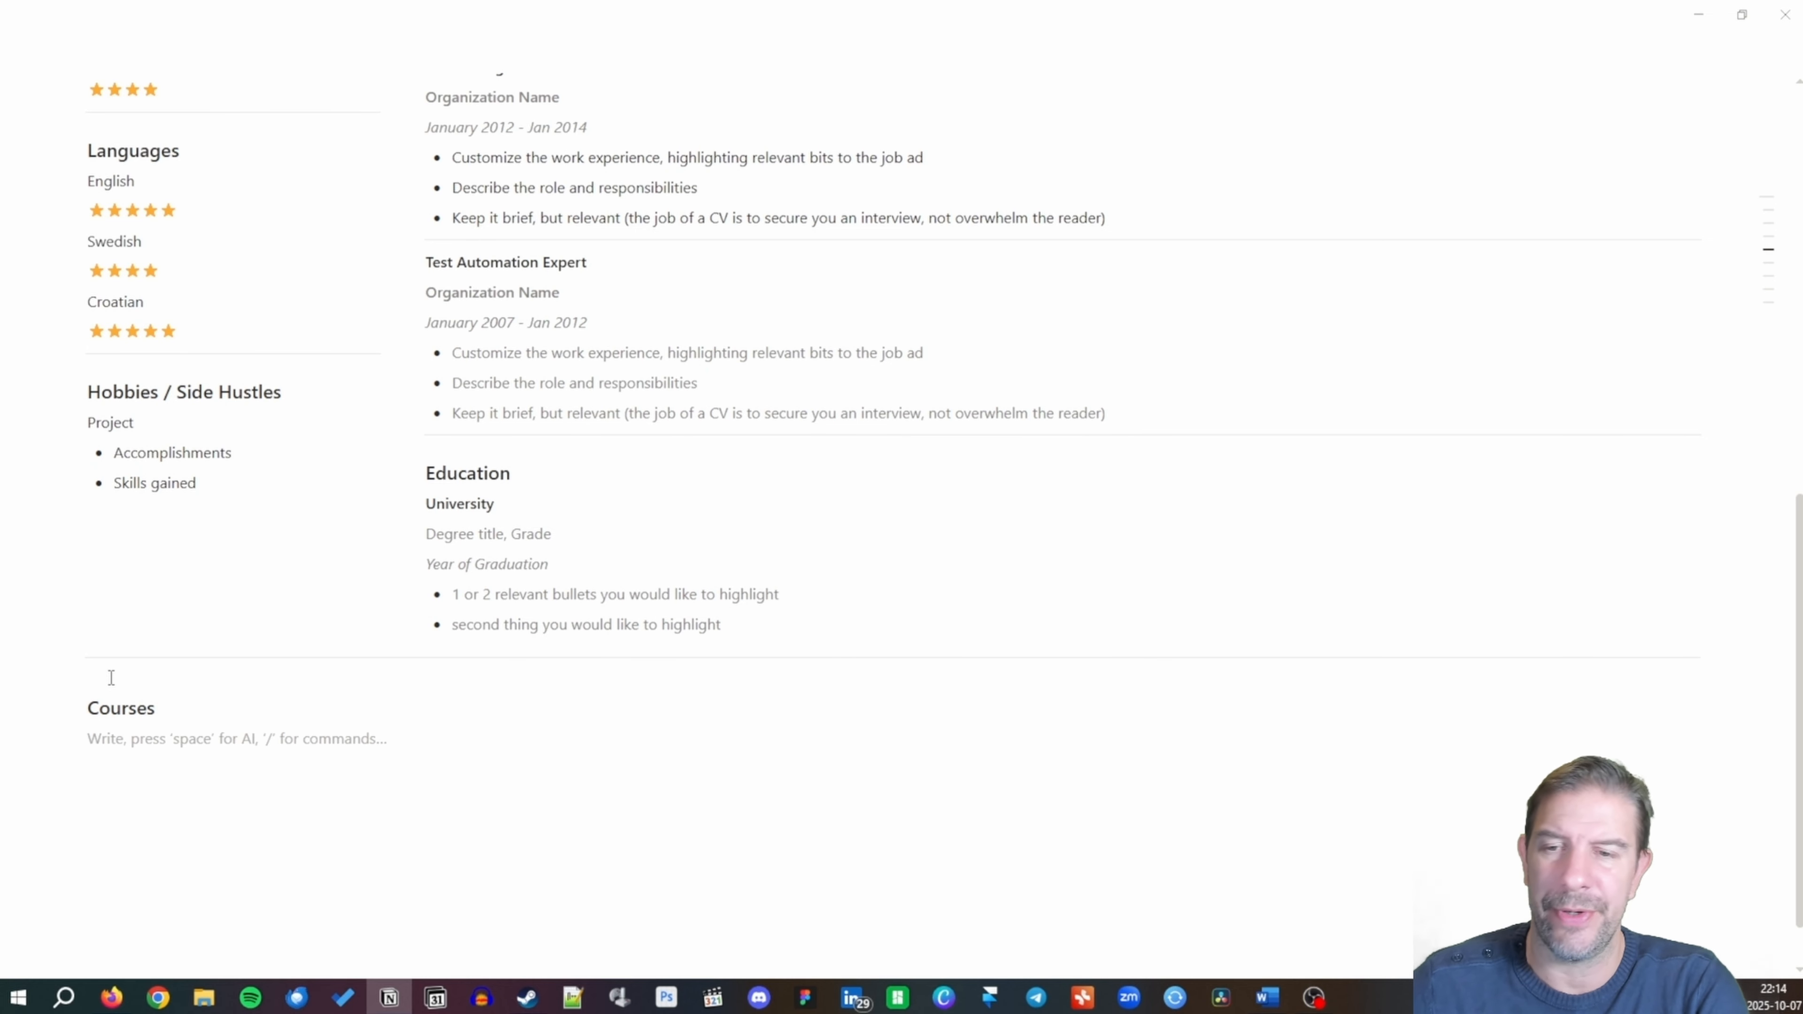
List Java Coding, Object Oriented Analysis and design, and Test automation as Courses bullets.
text(- Java Coding)
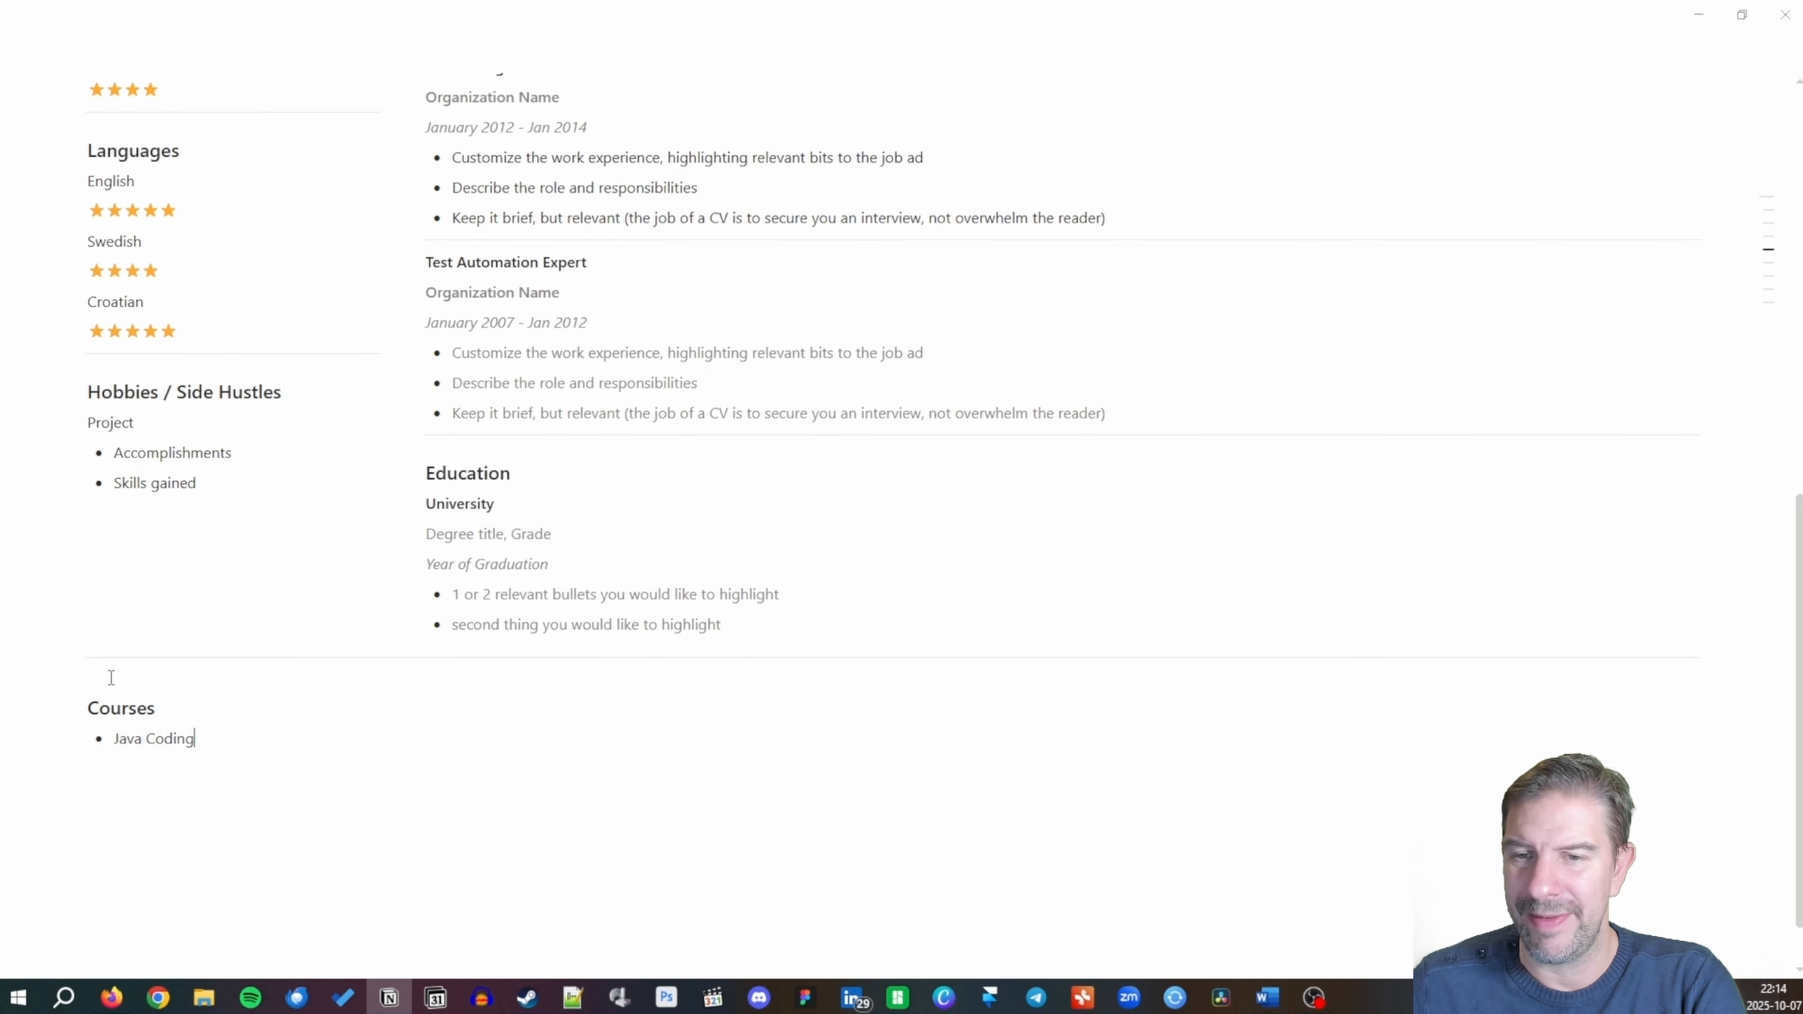
key(Return)
text(Object Oriented An)
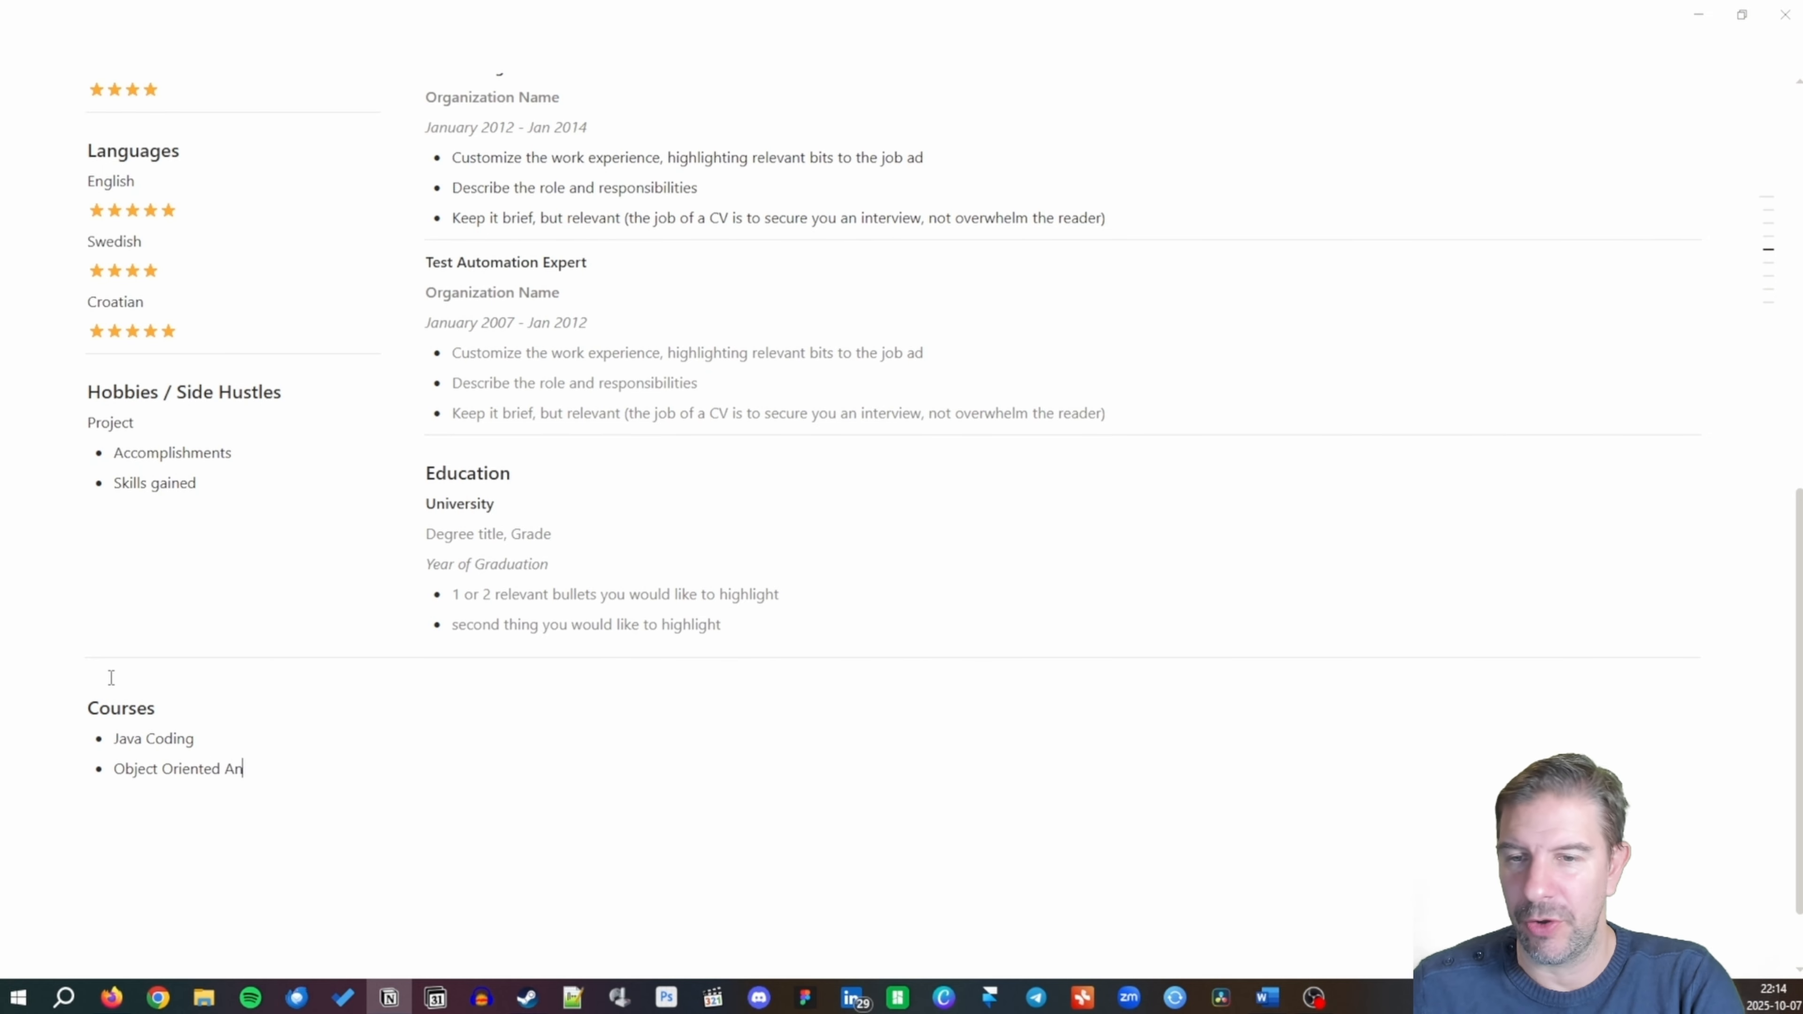
text(alysis and de)
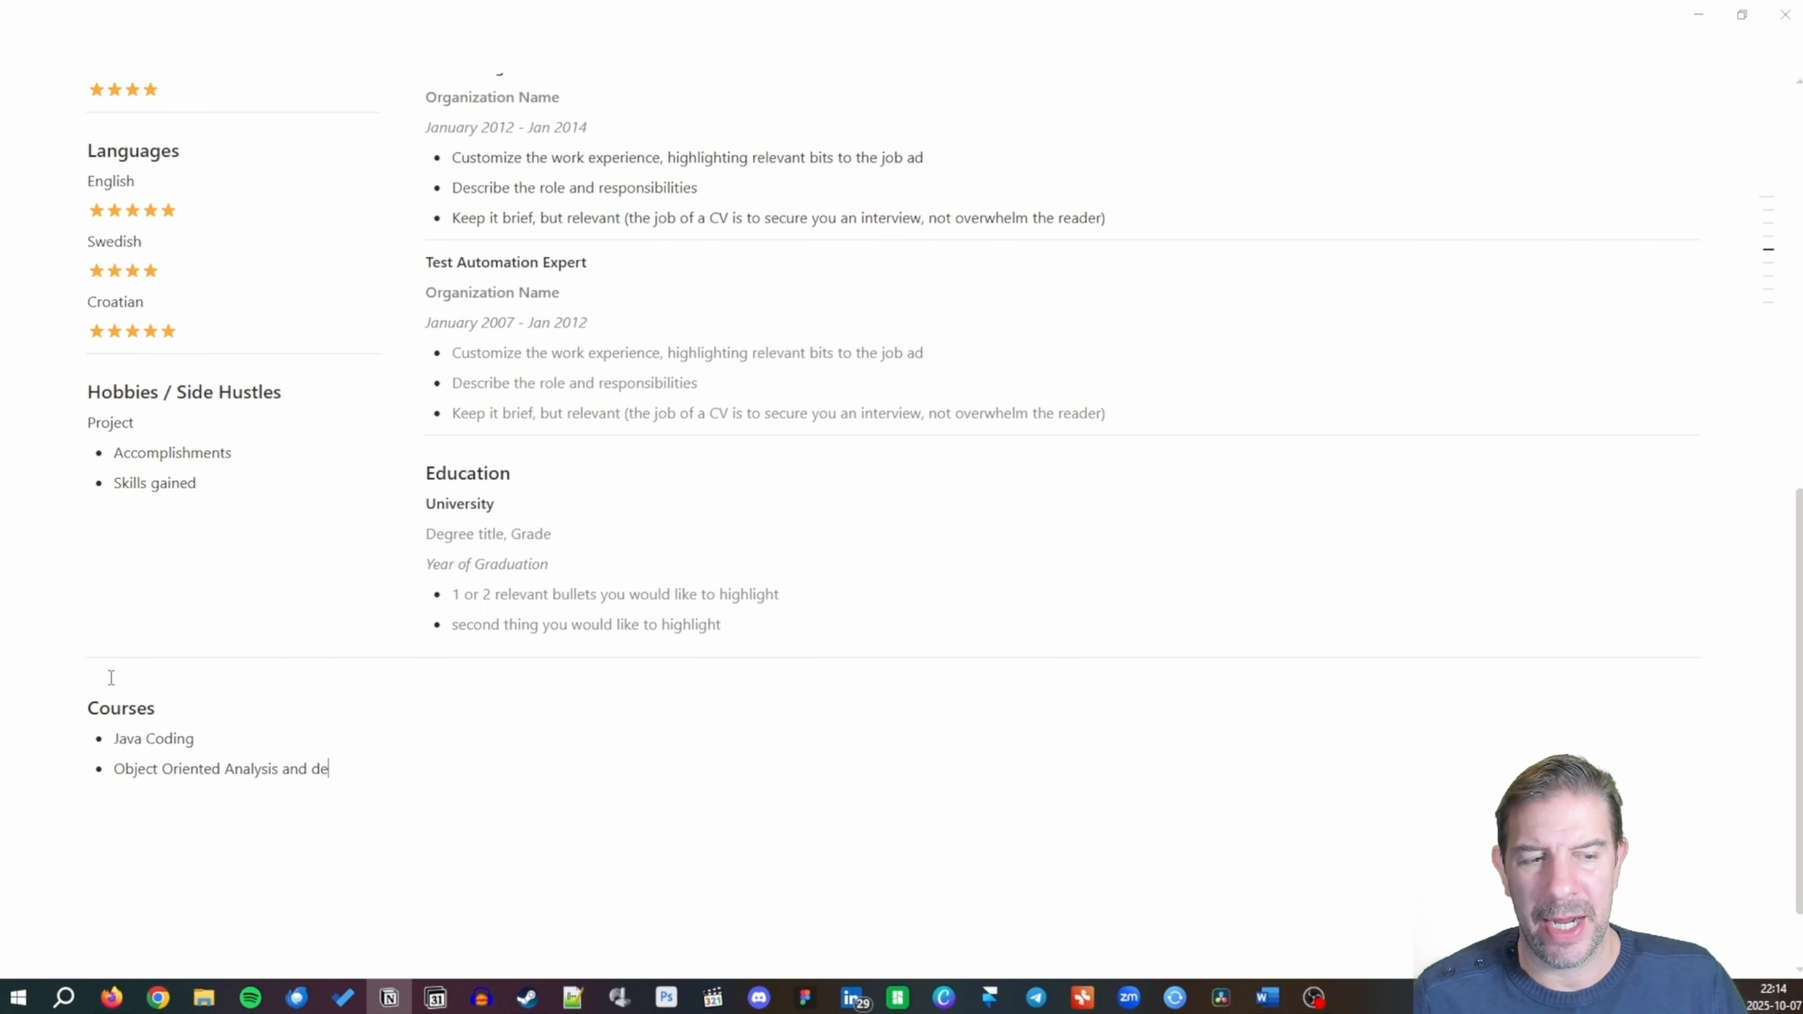
text(sign)
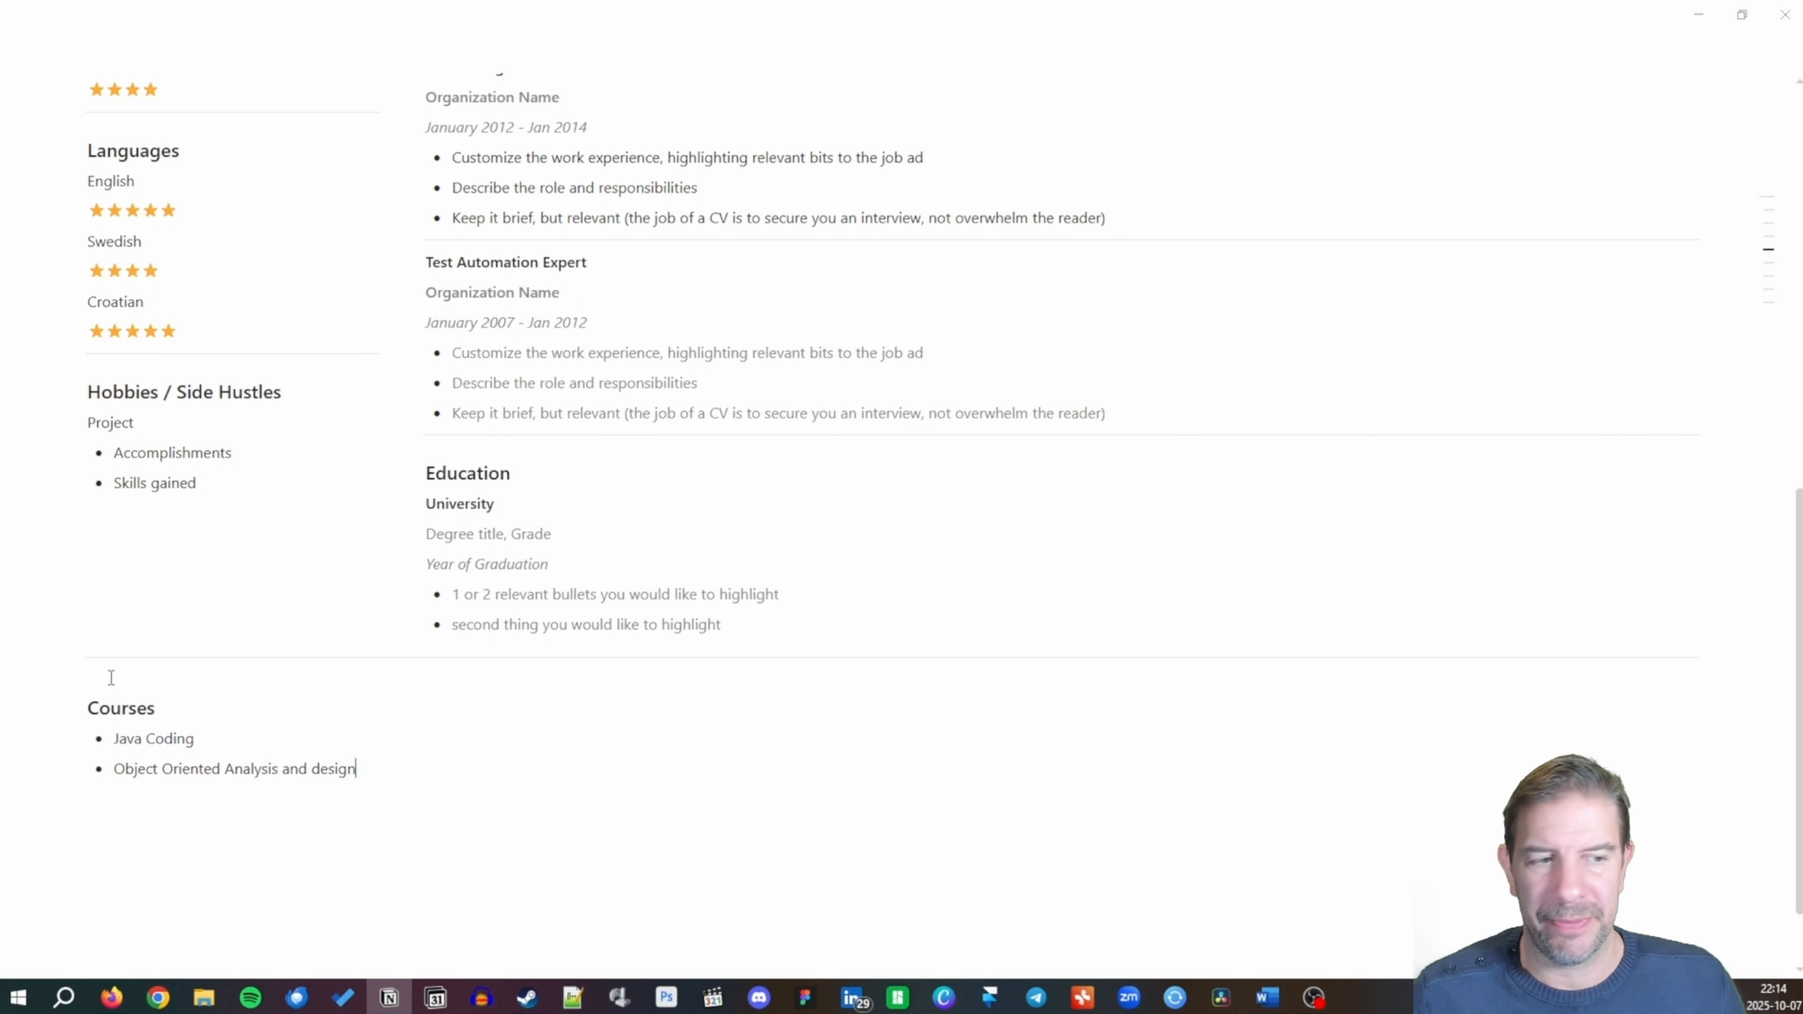
key(Return)
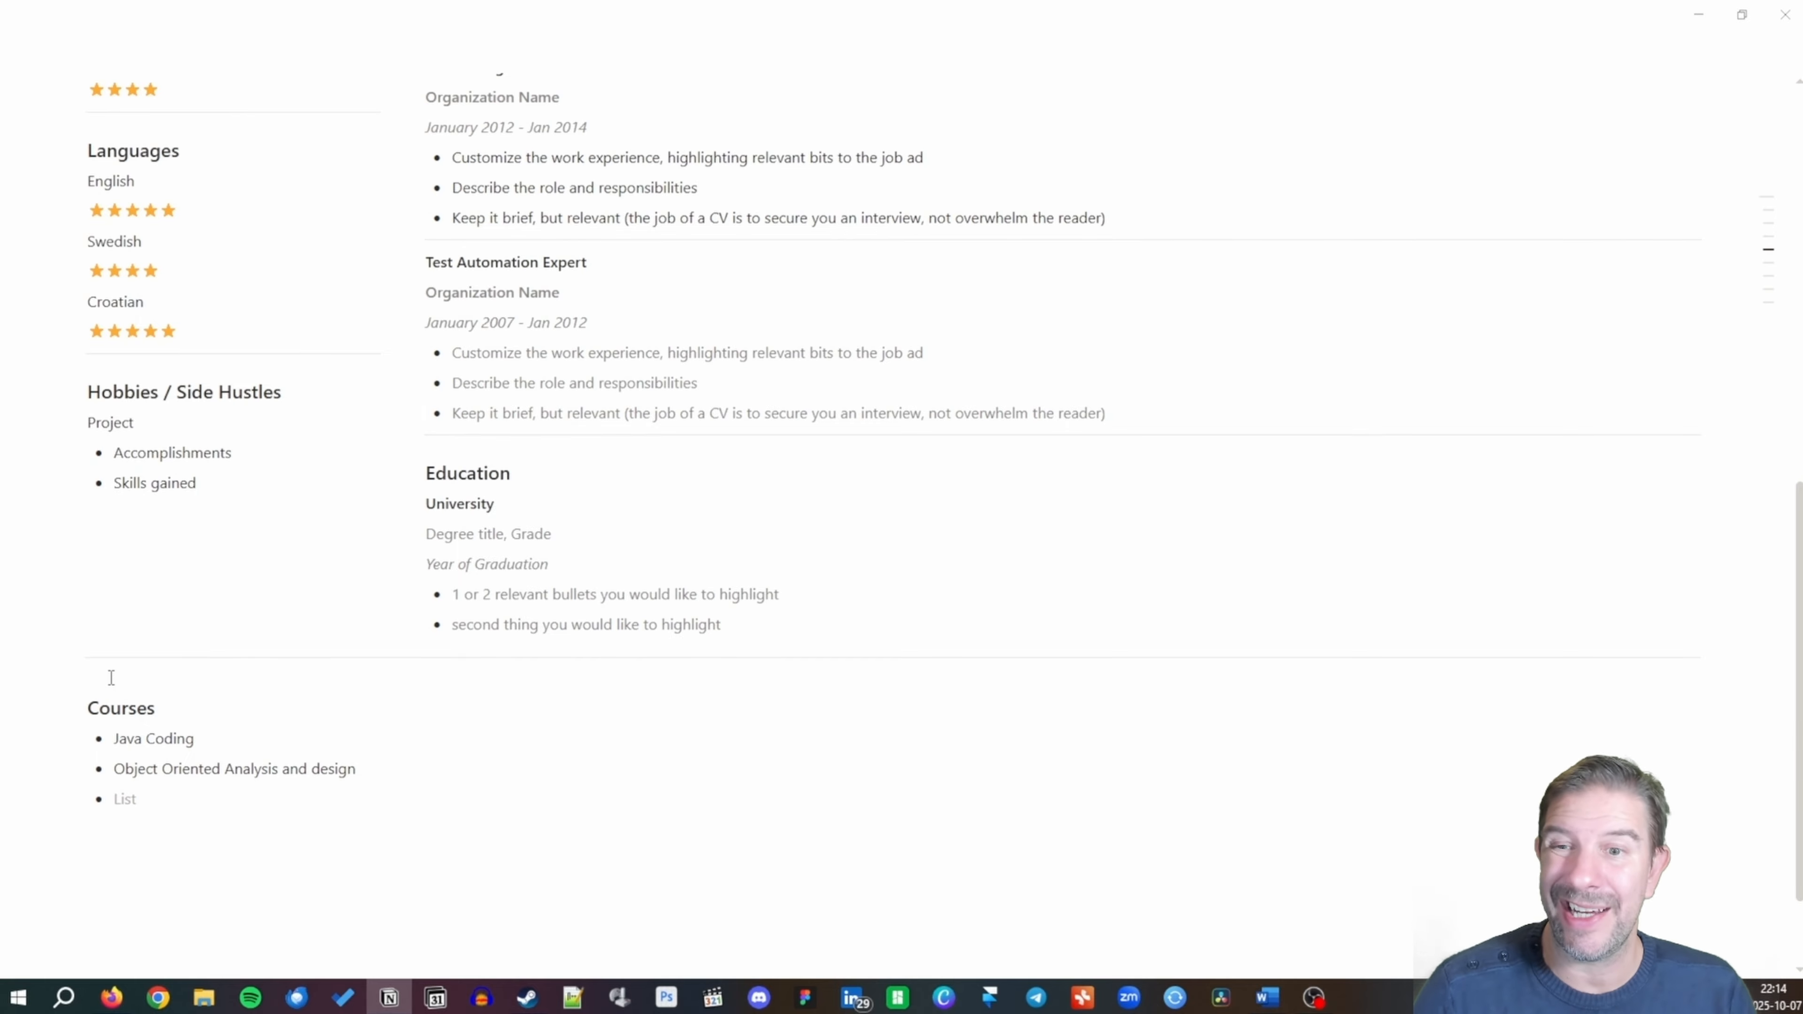
text(Test automation)
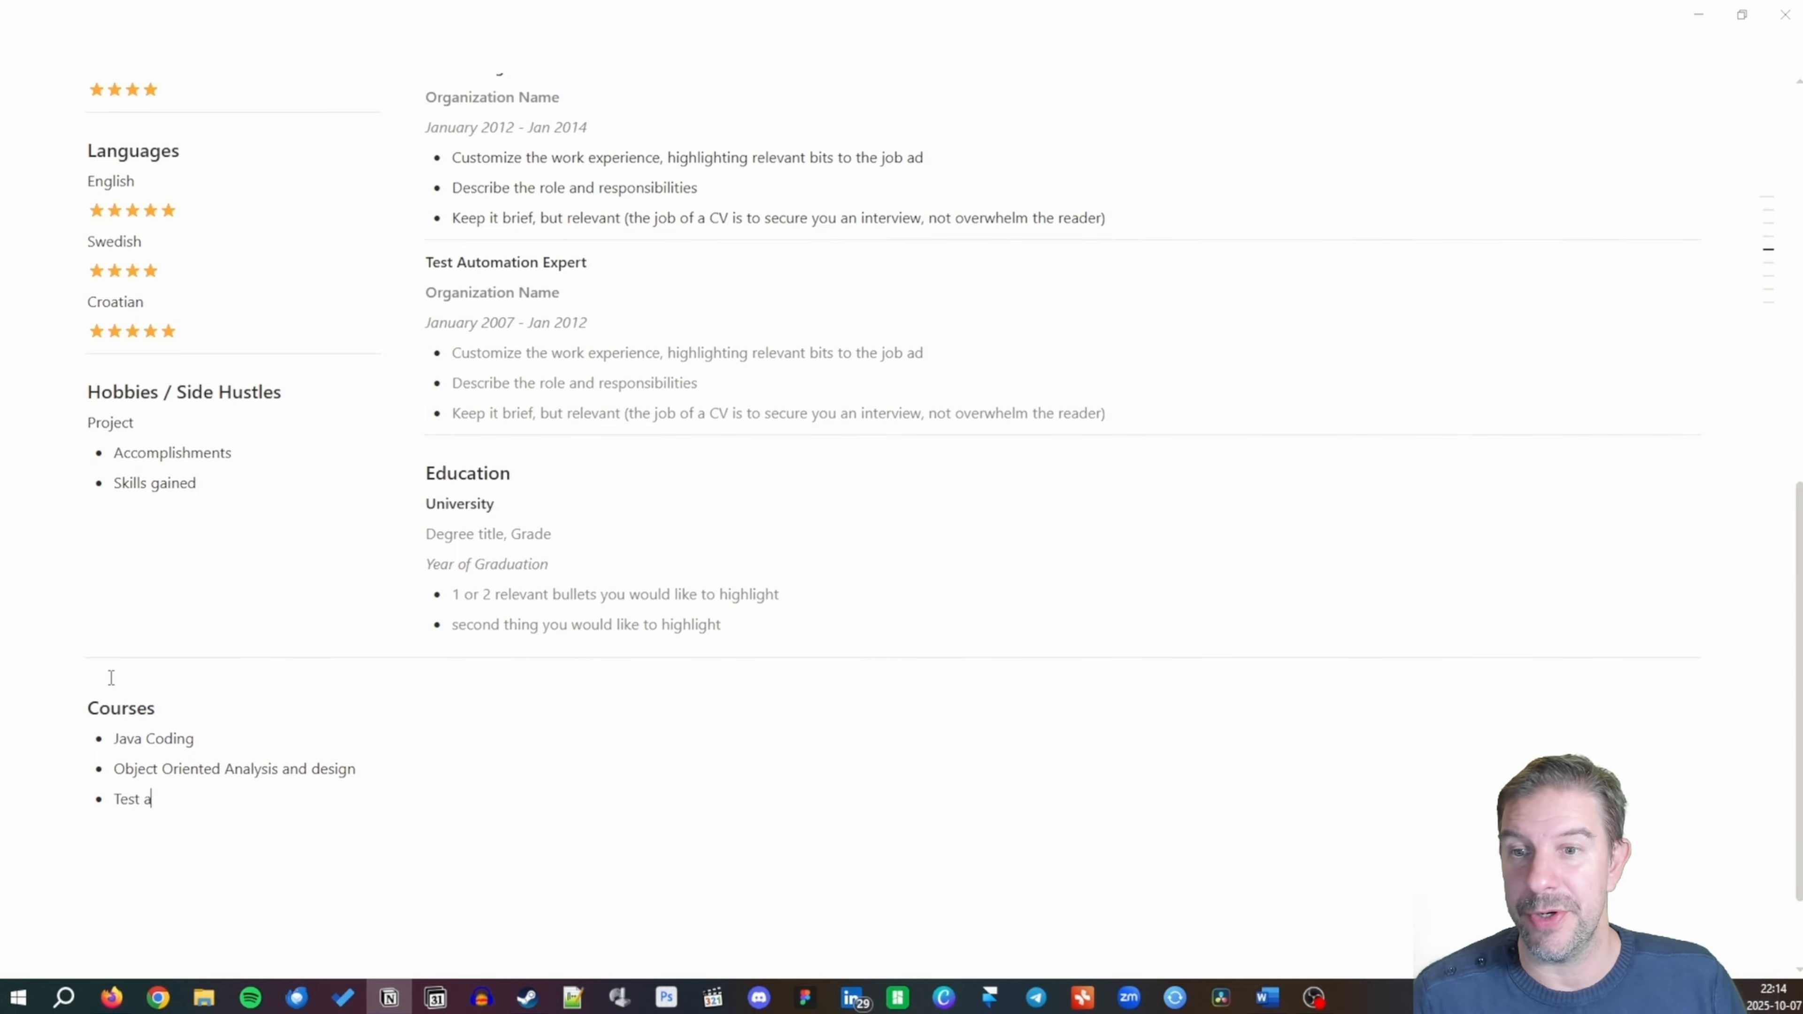
key(Return)
key(Return)
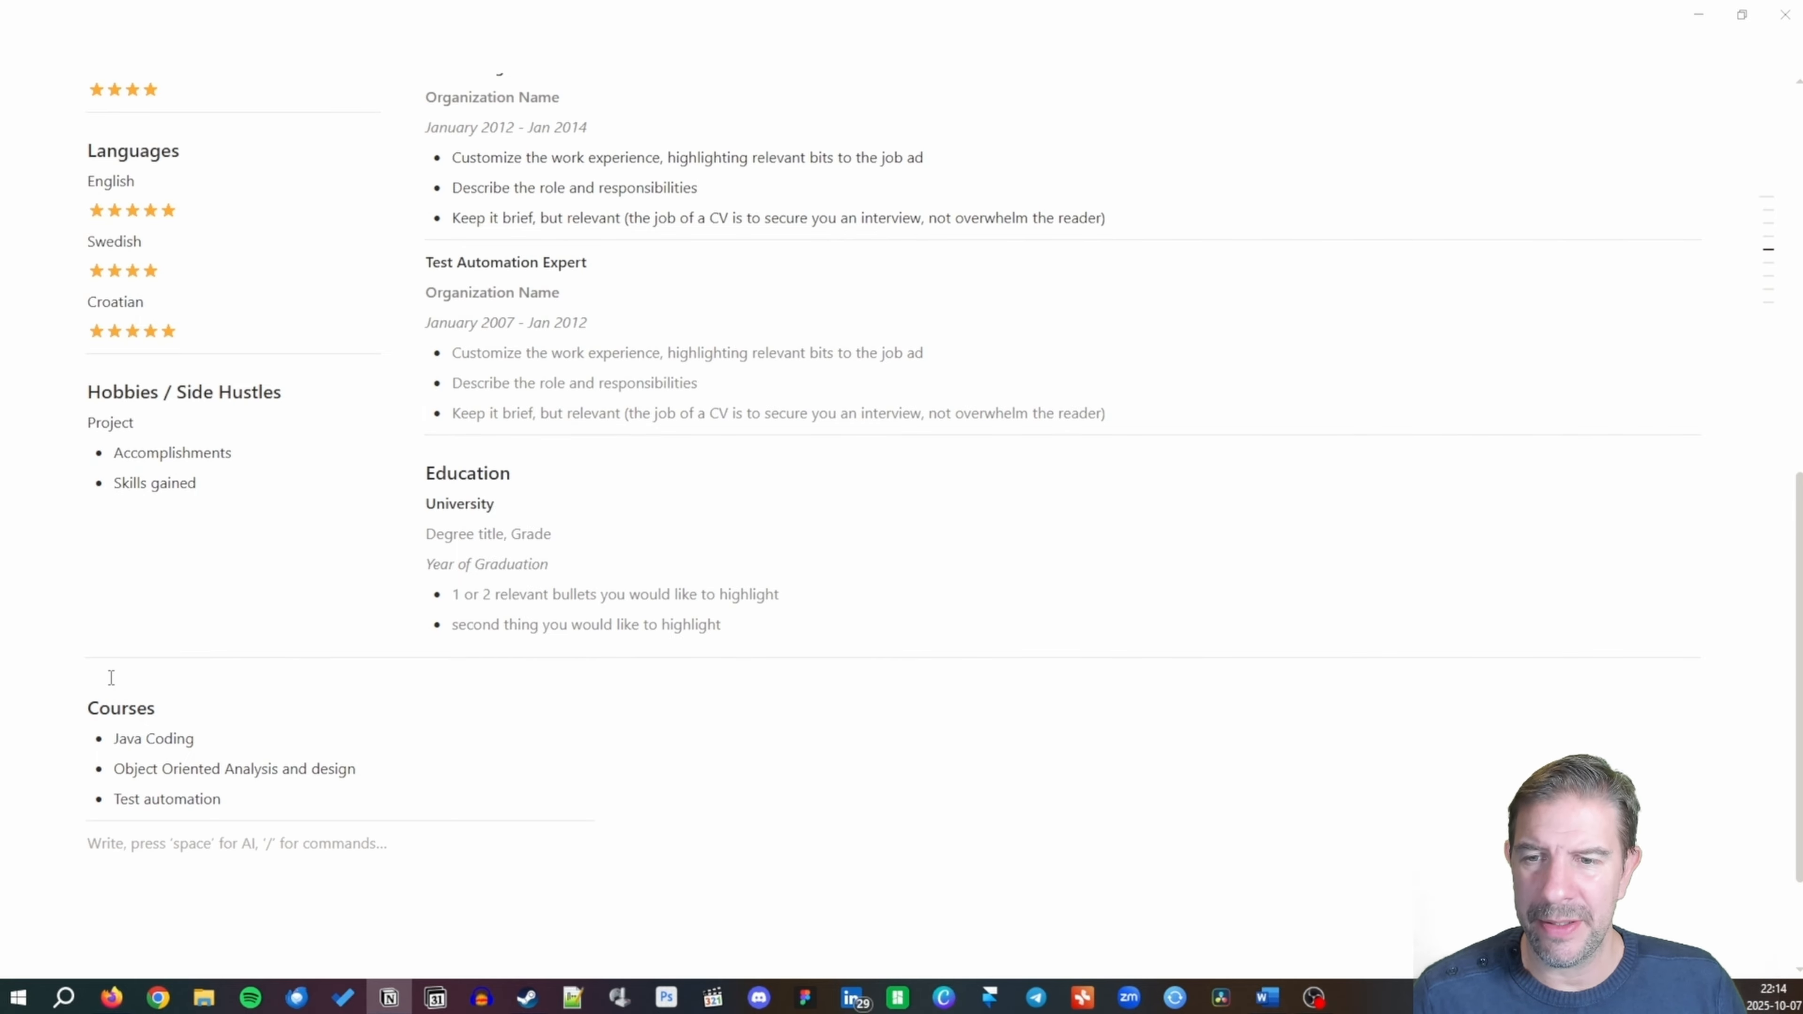
click(111, 677)
Add an Achievements heading in the column beside Courses.
click(90, 680)
click(482, 683)
click(577, 708)
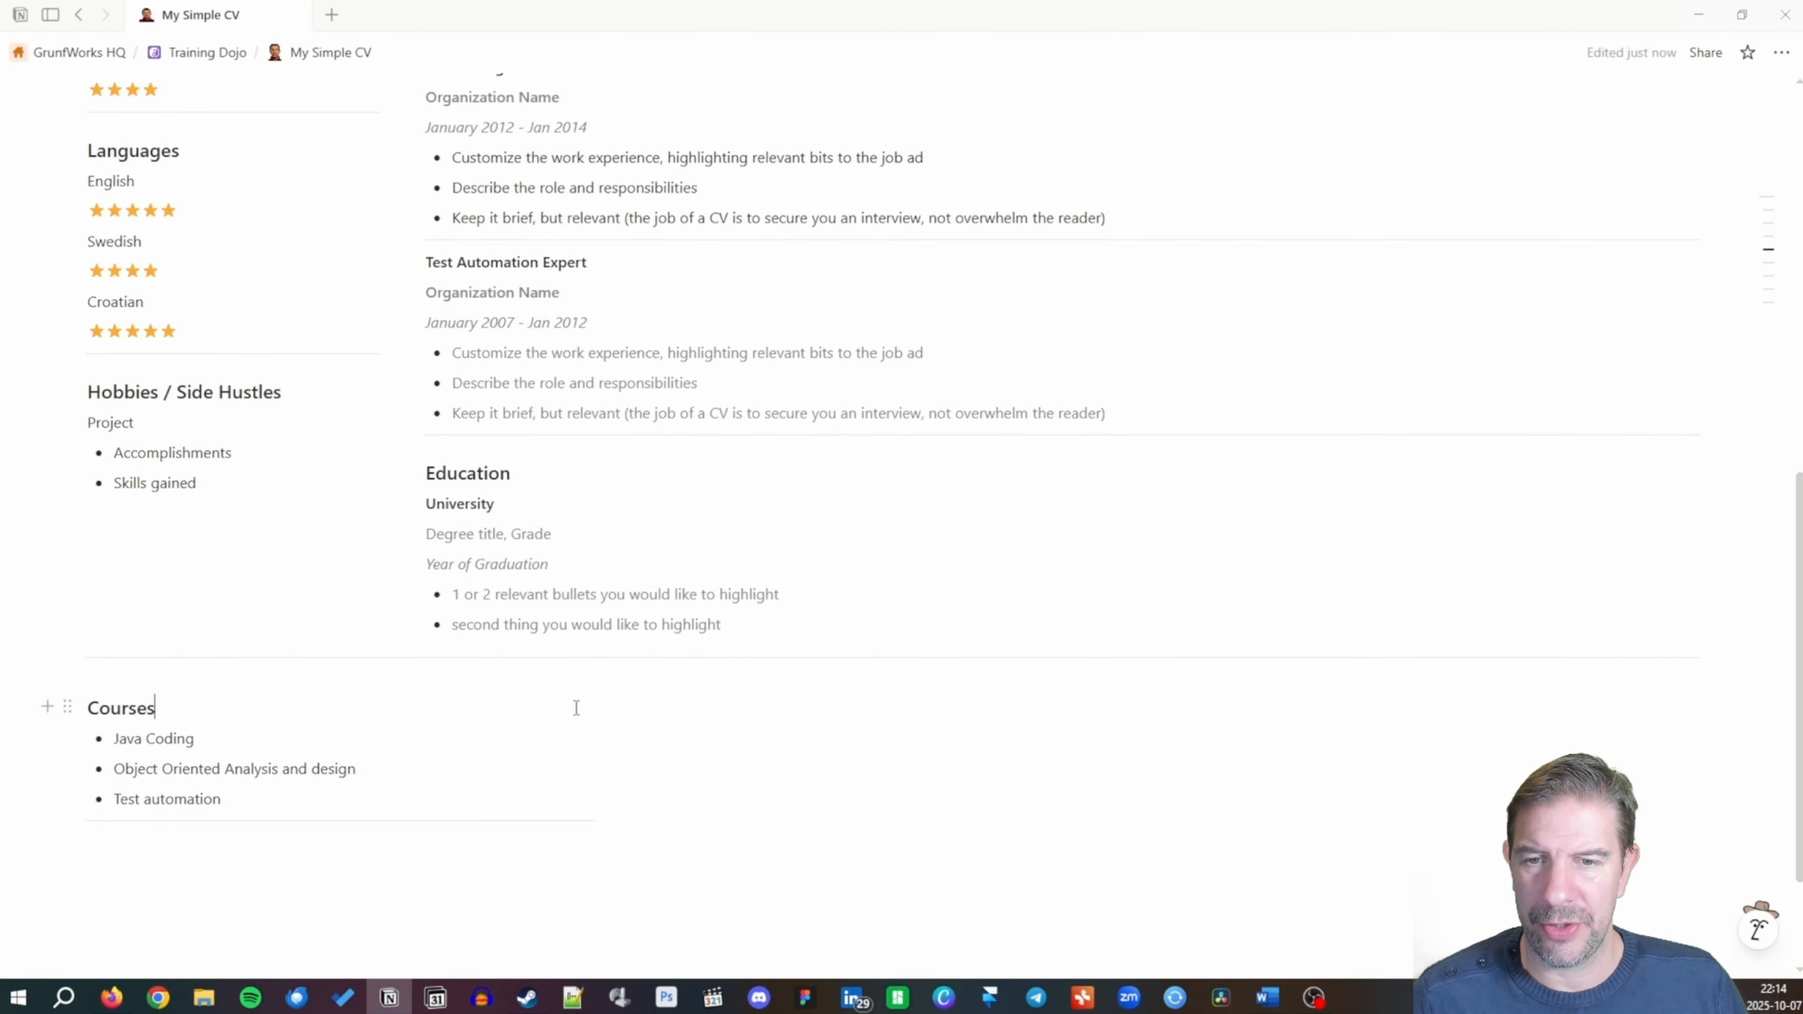
click(644, 693)
text(/)
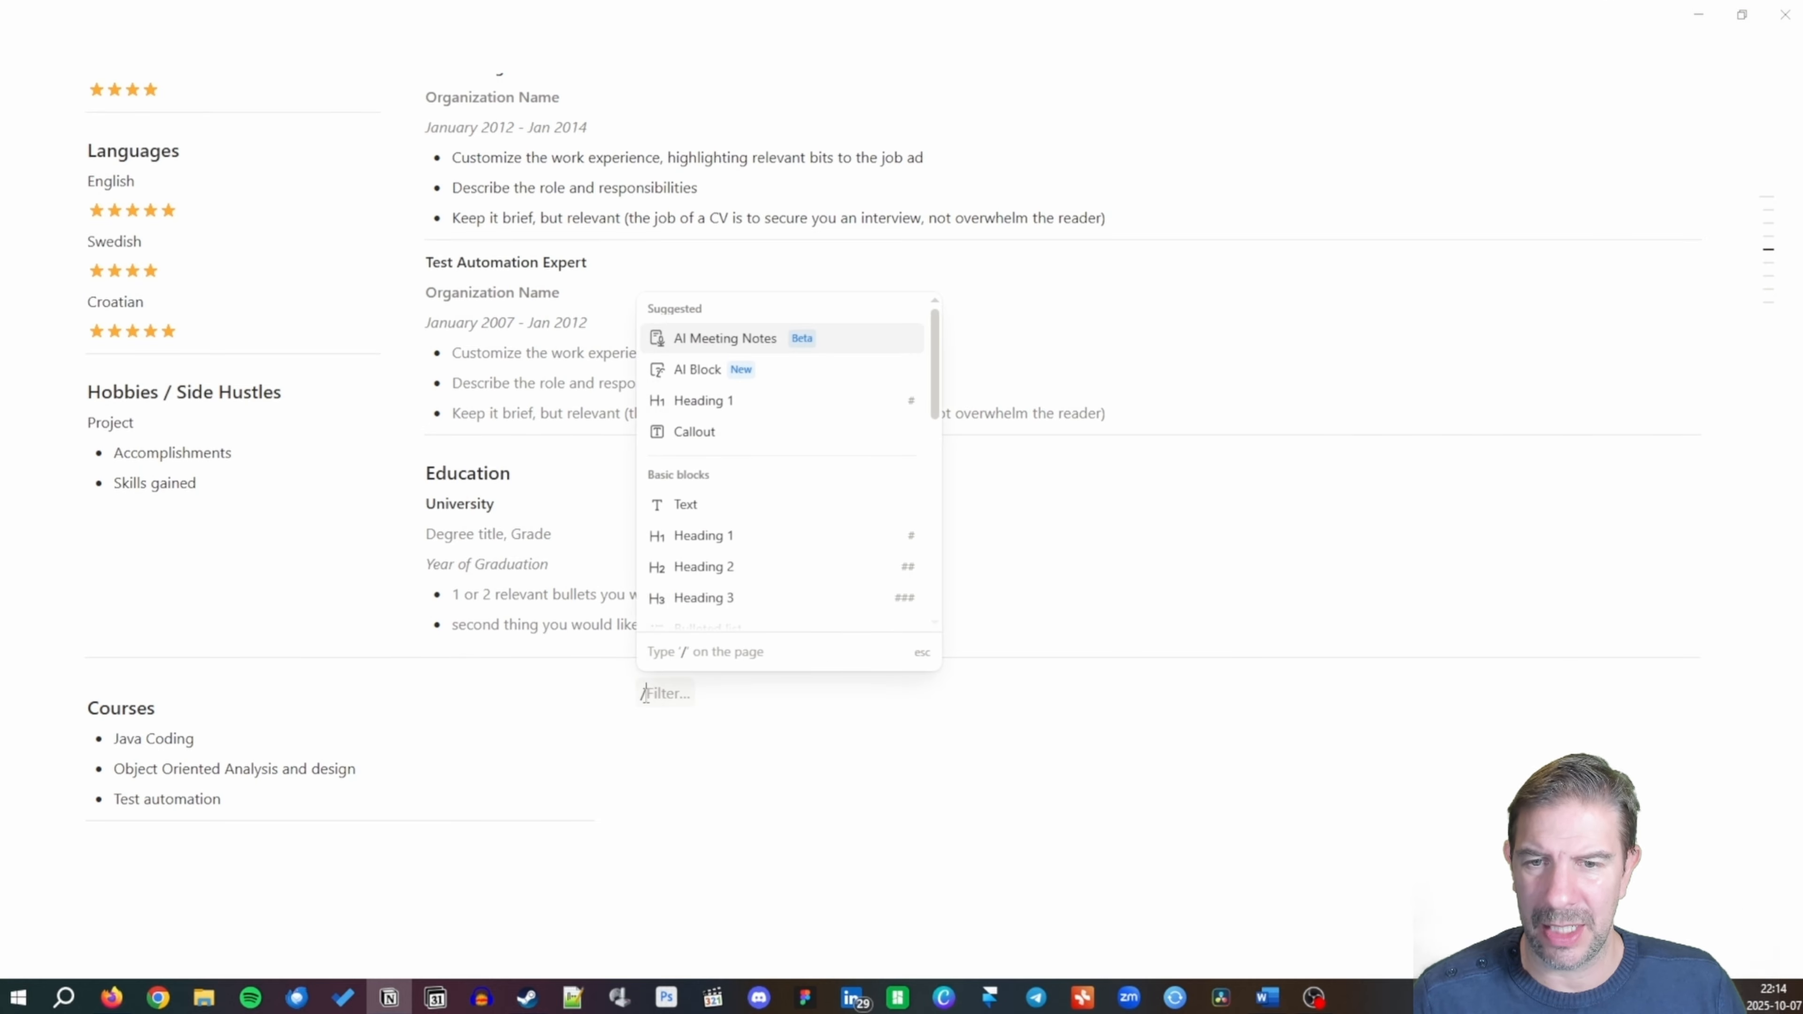
text(h3)
key(Return)
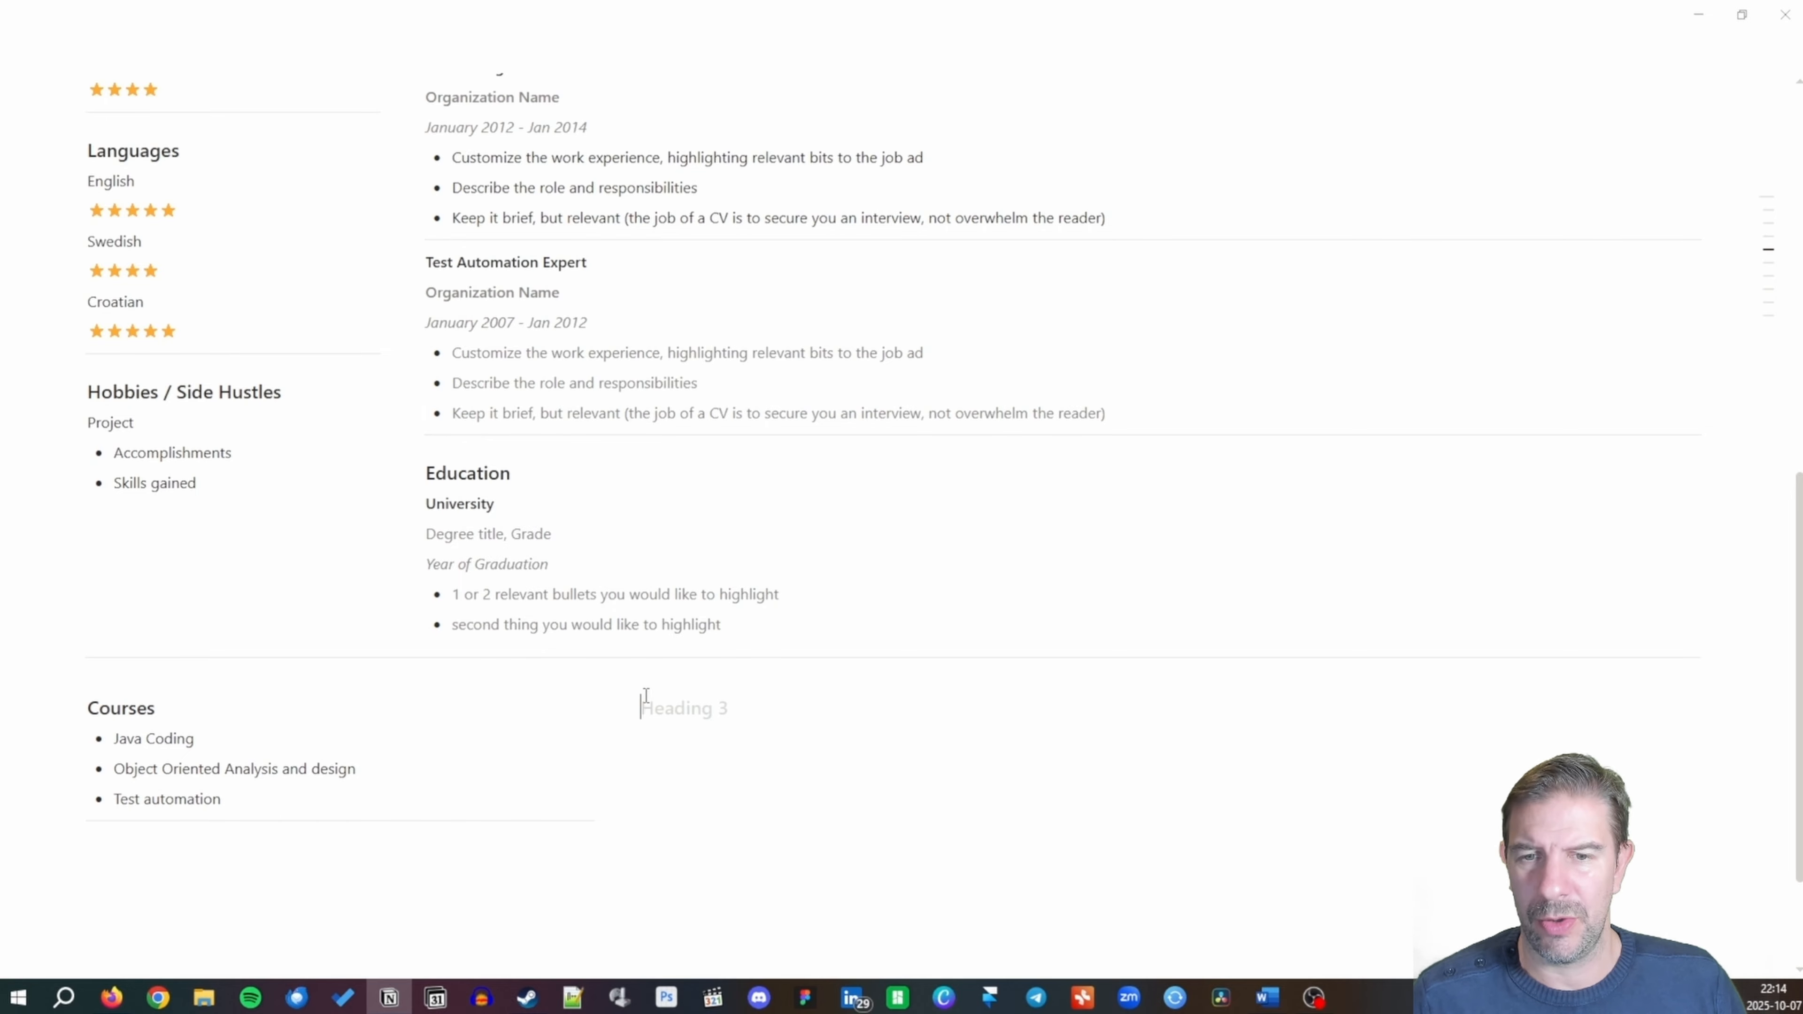
text(Achievements)
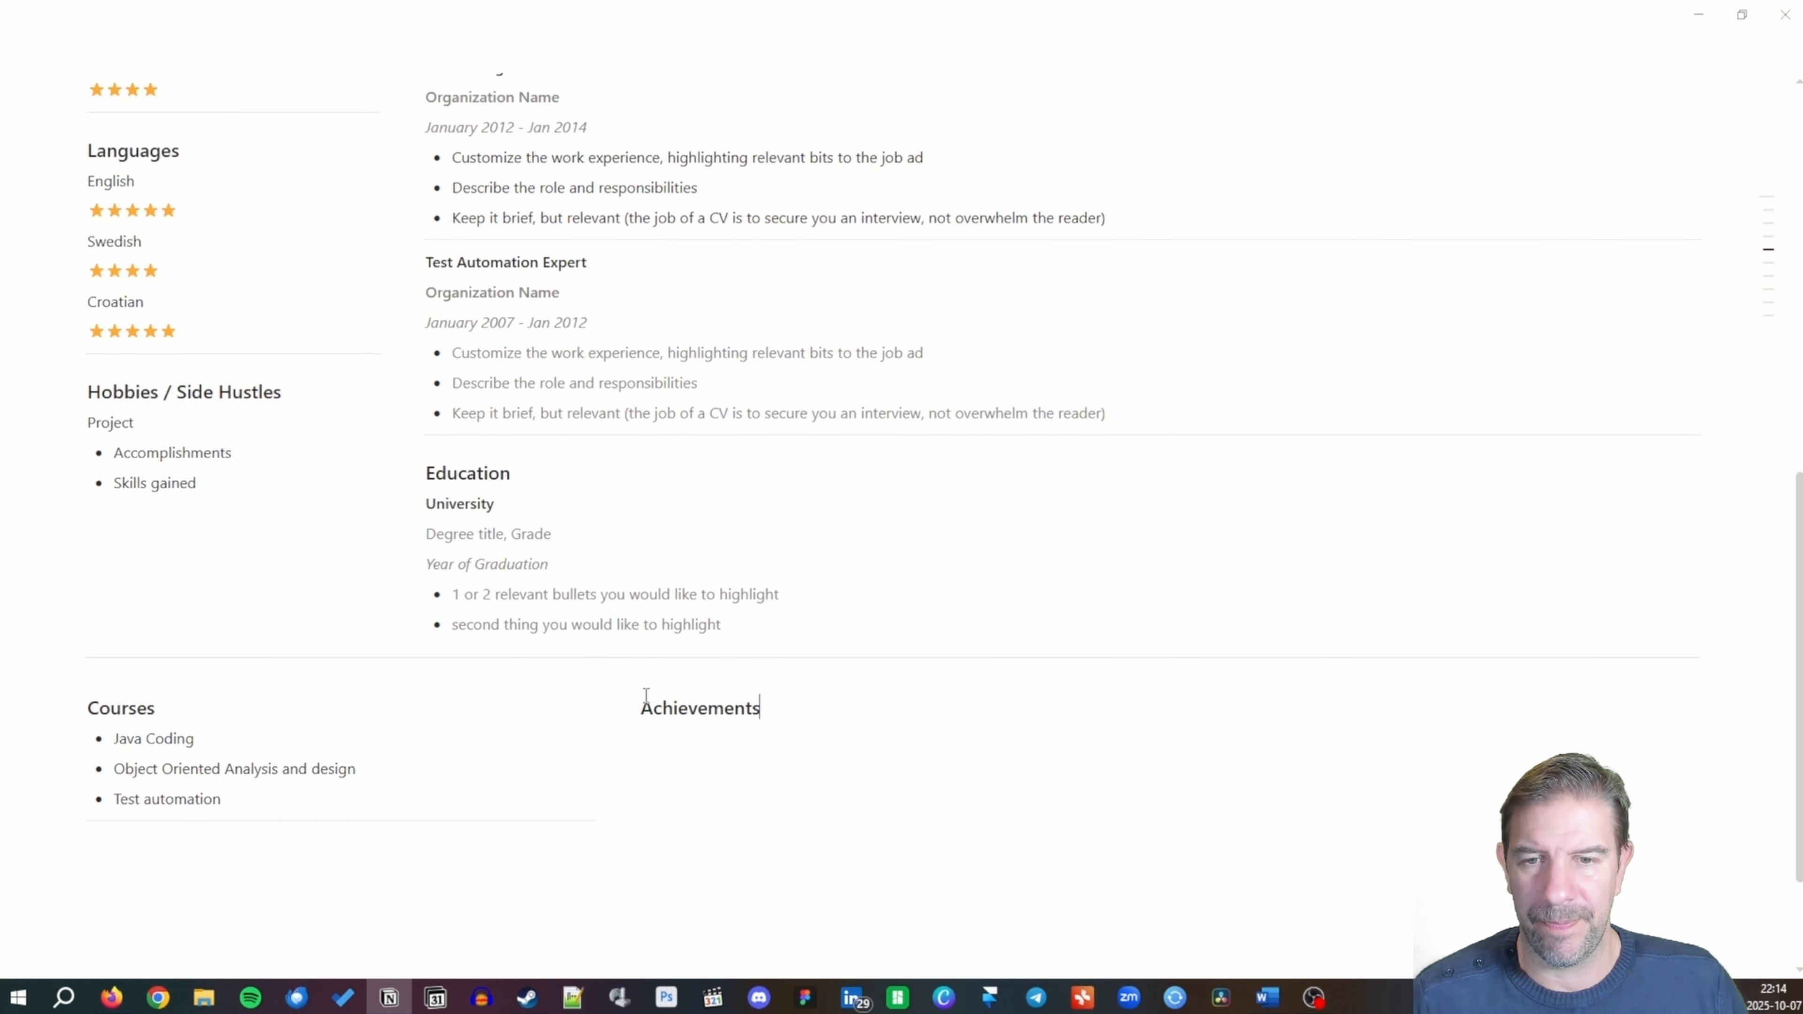
key(Return)
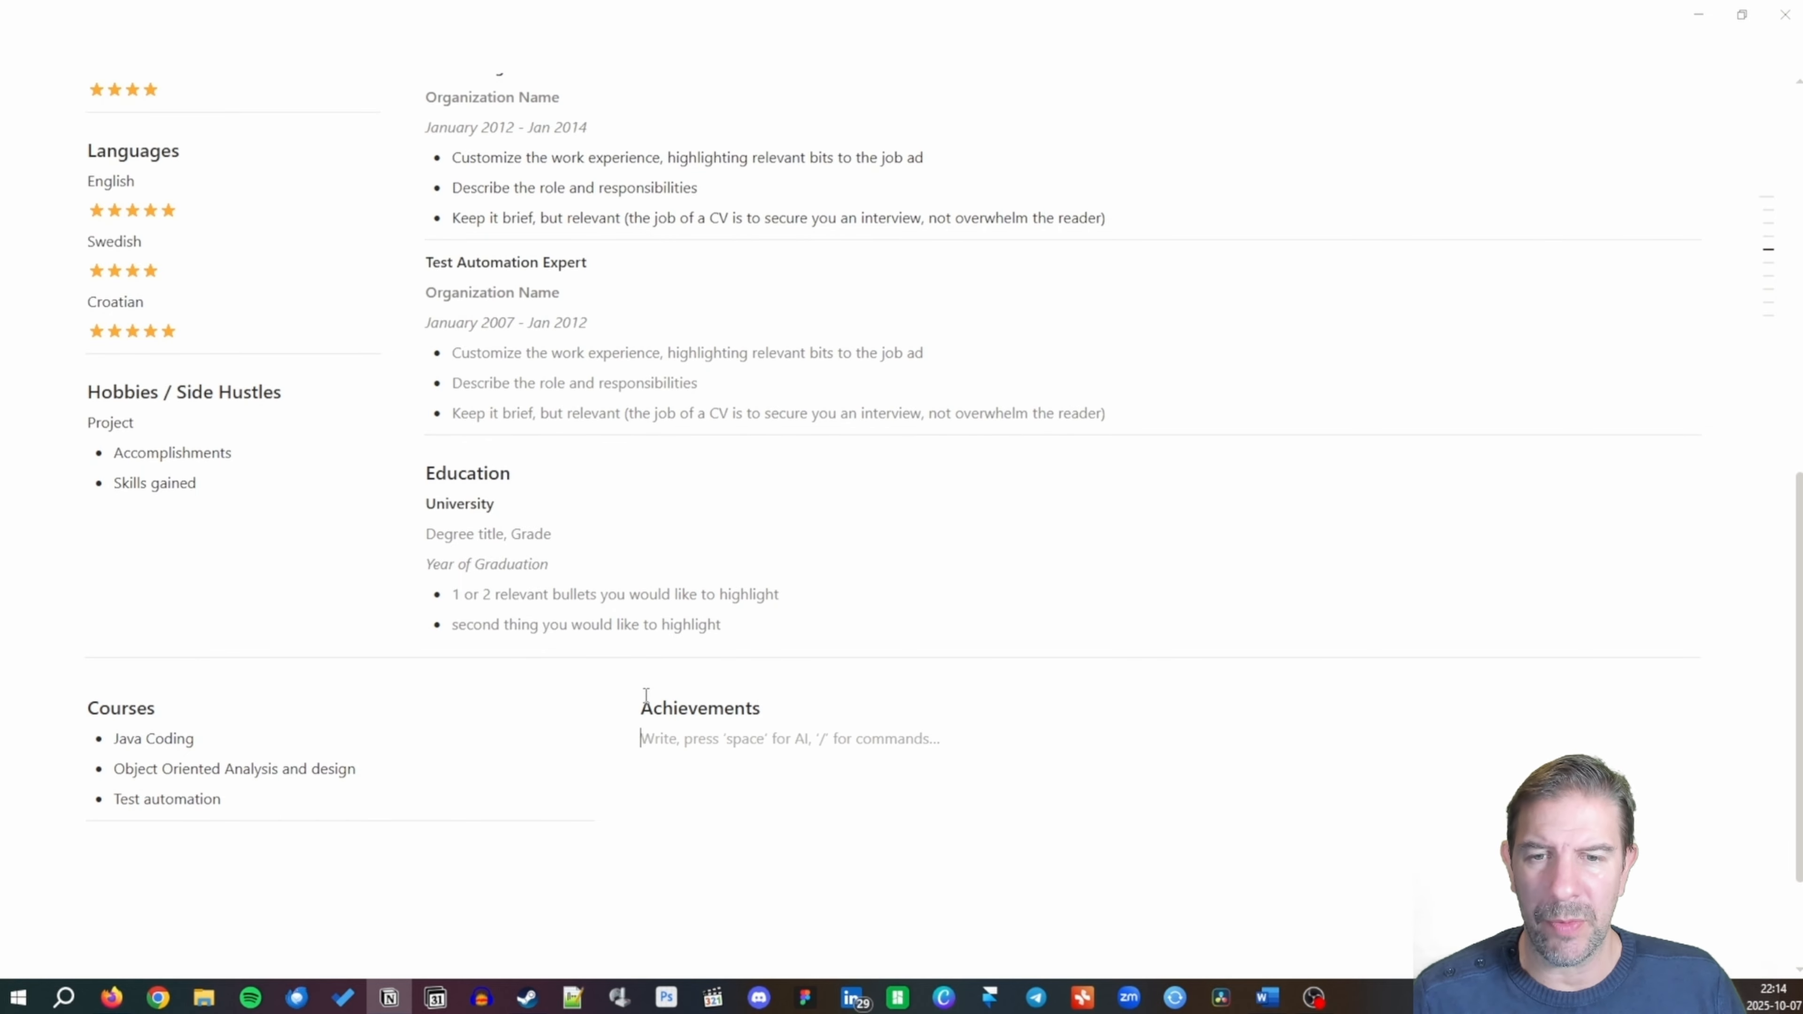
List Colleague awards, Special Achievements and List achievements as Achievements bullets.
text(- )
text(_)
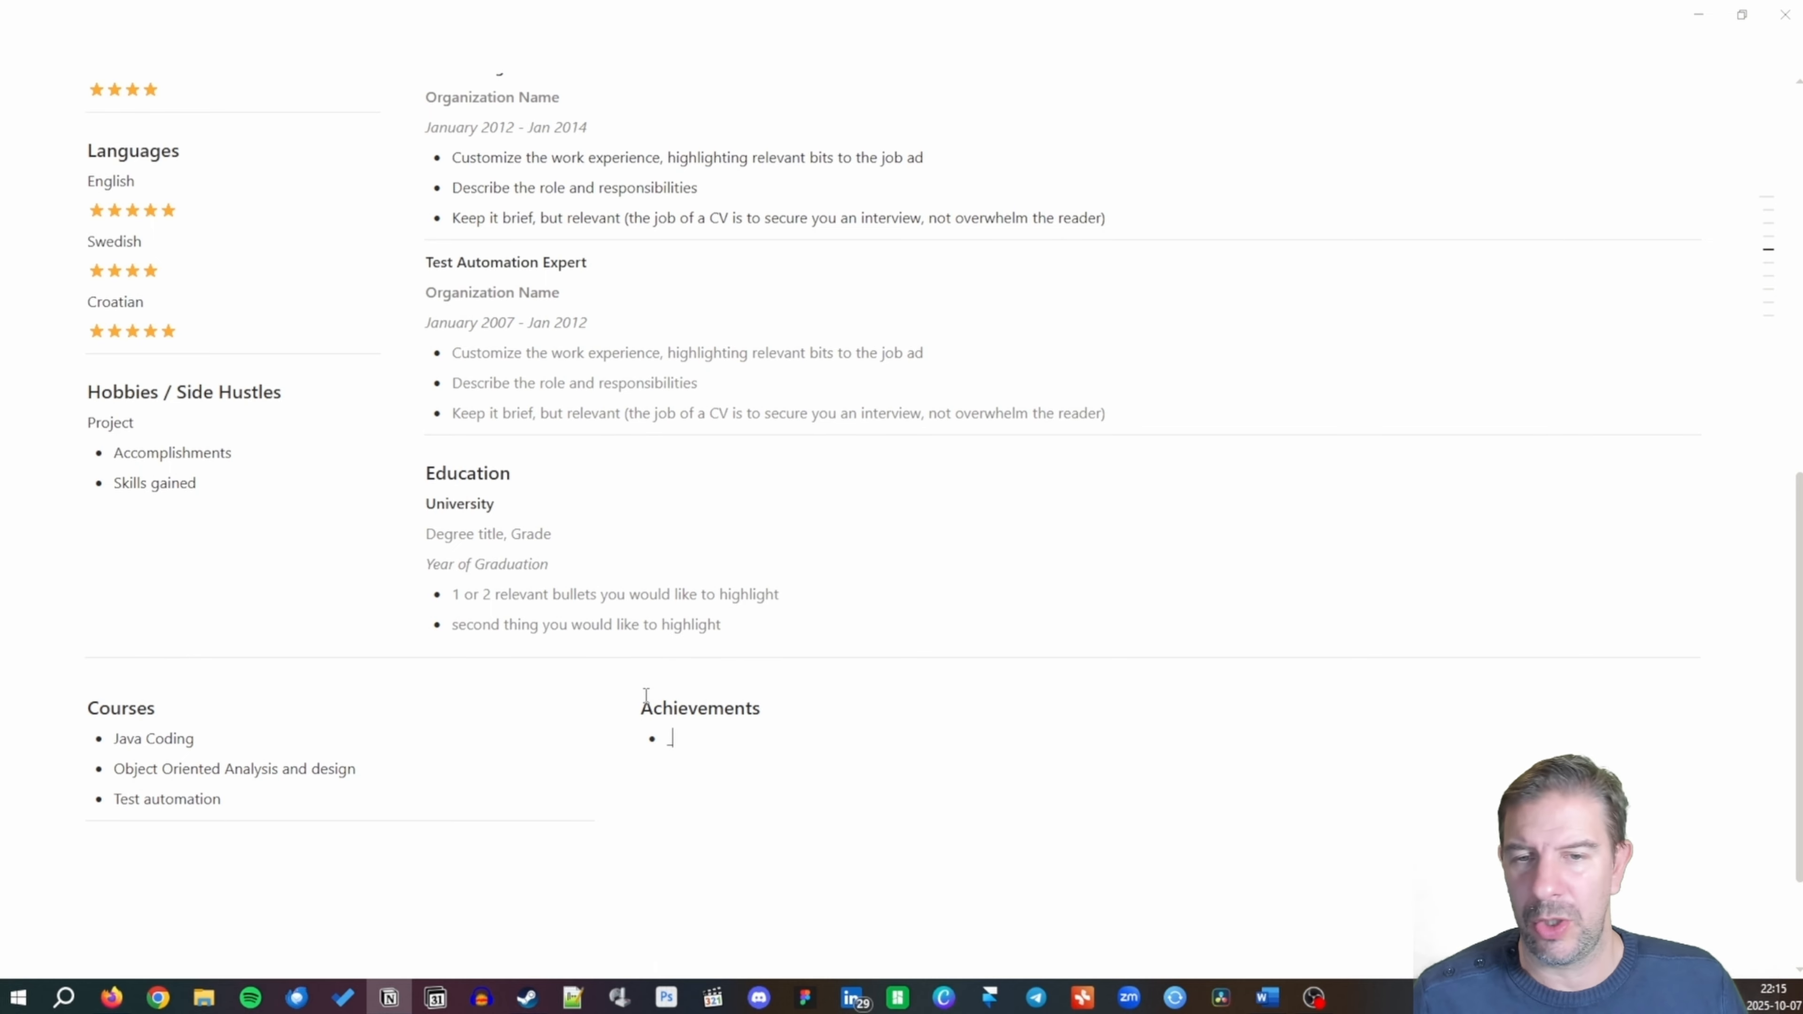
text(Col)
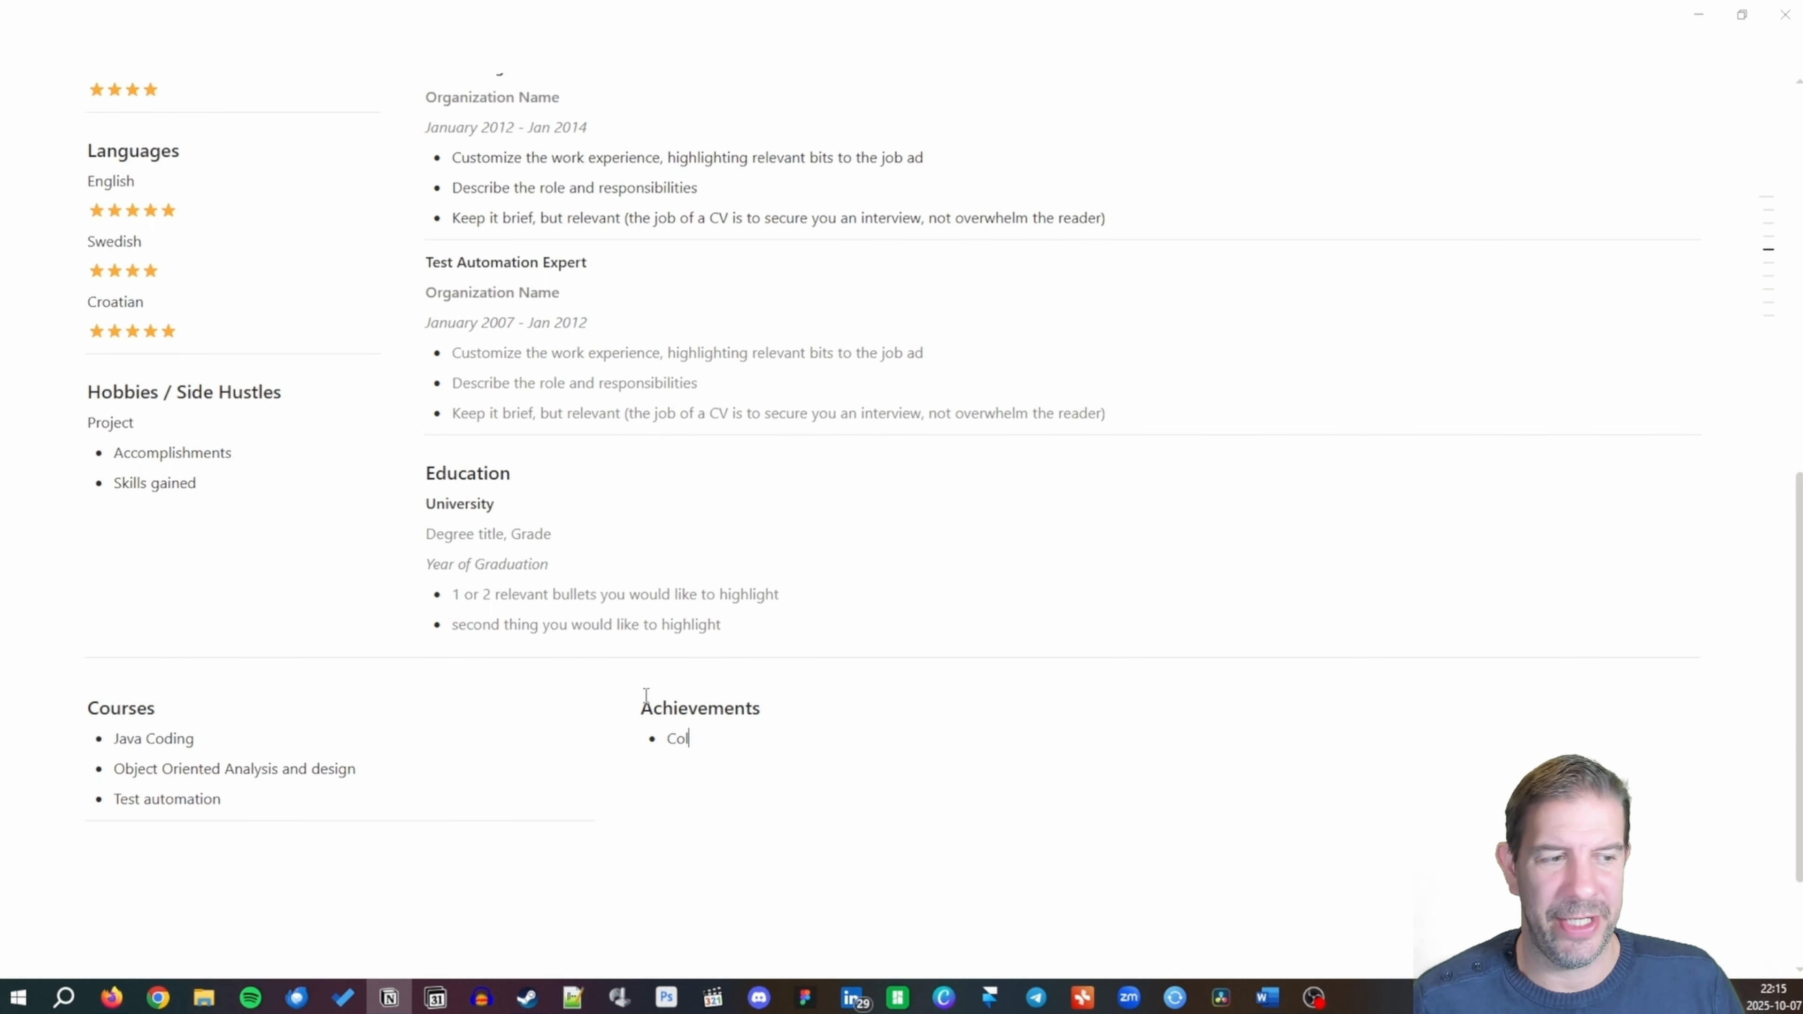
text(league awards)
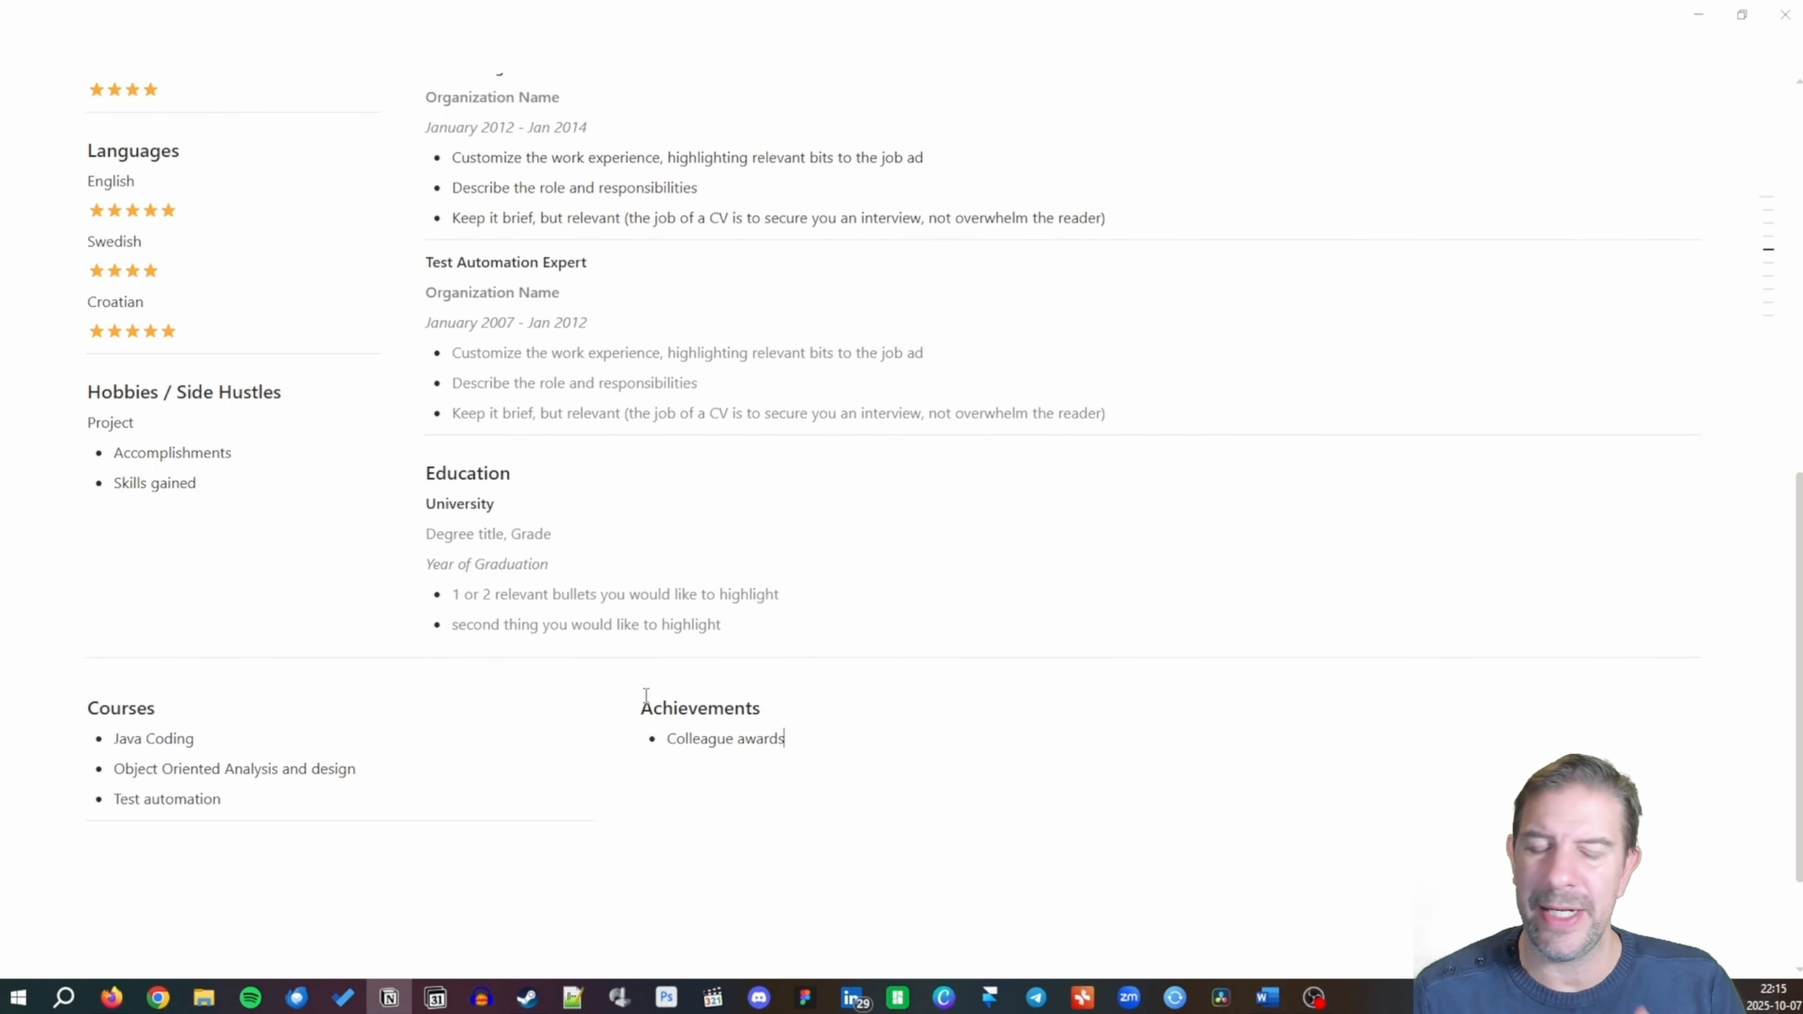
key(Return)
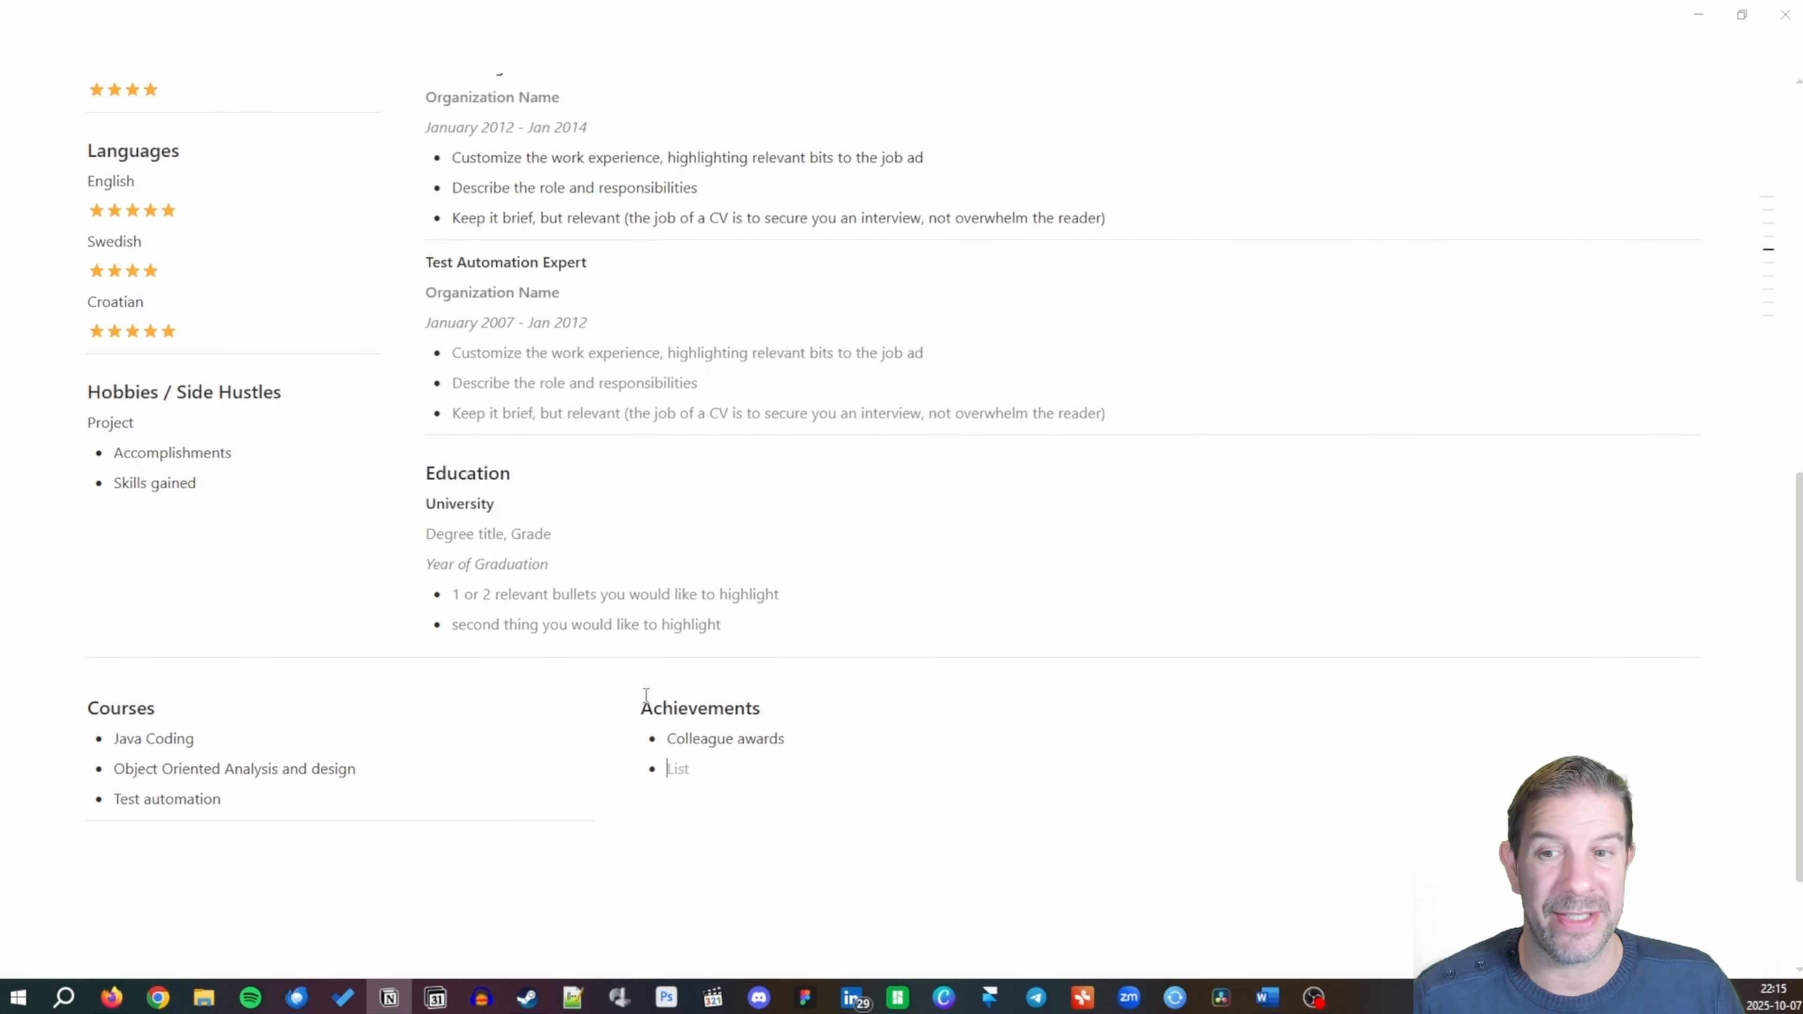
text(Speci)
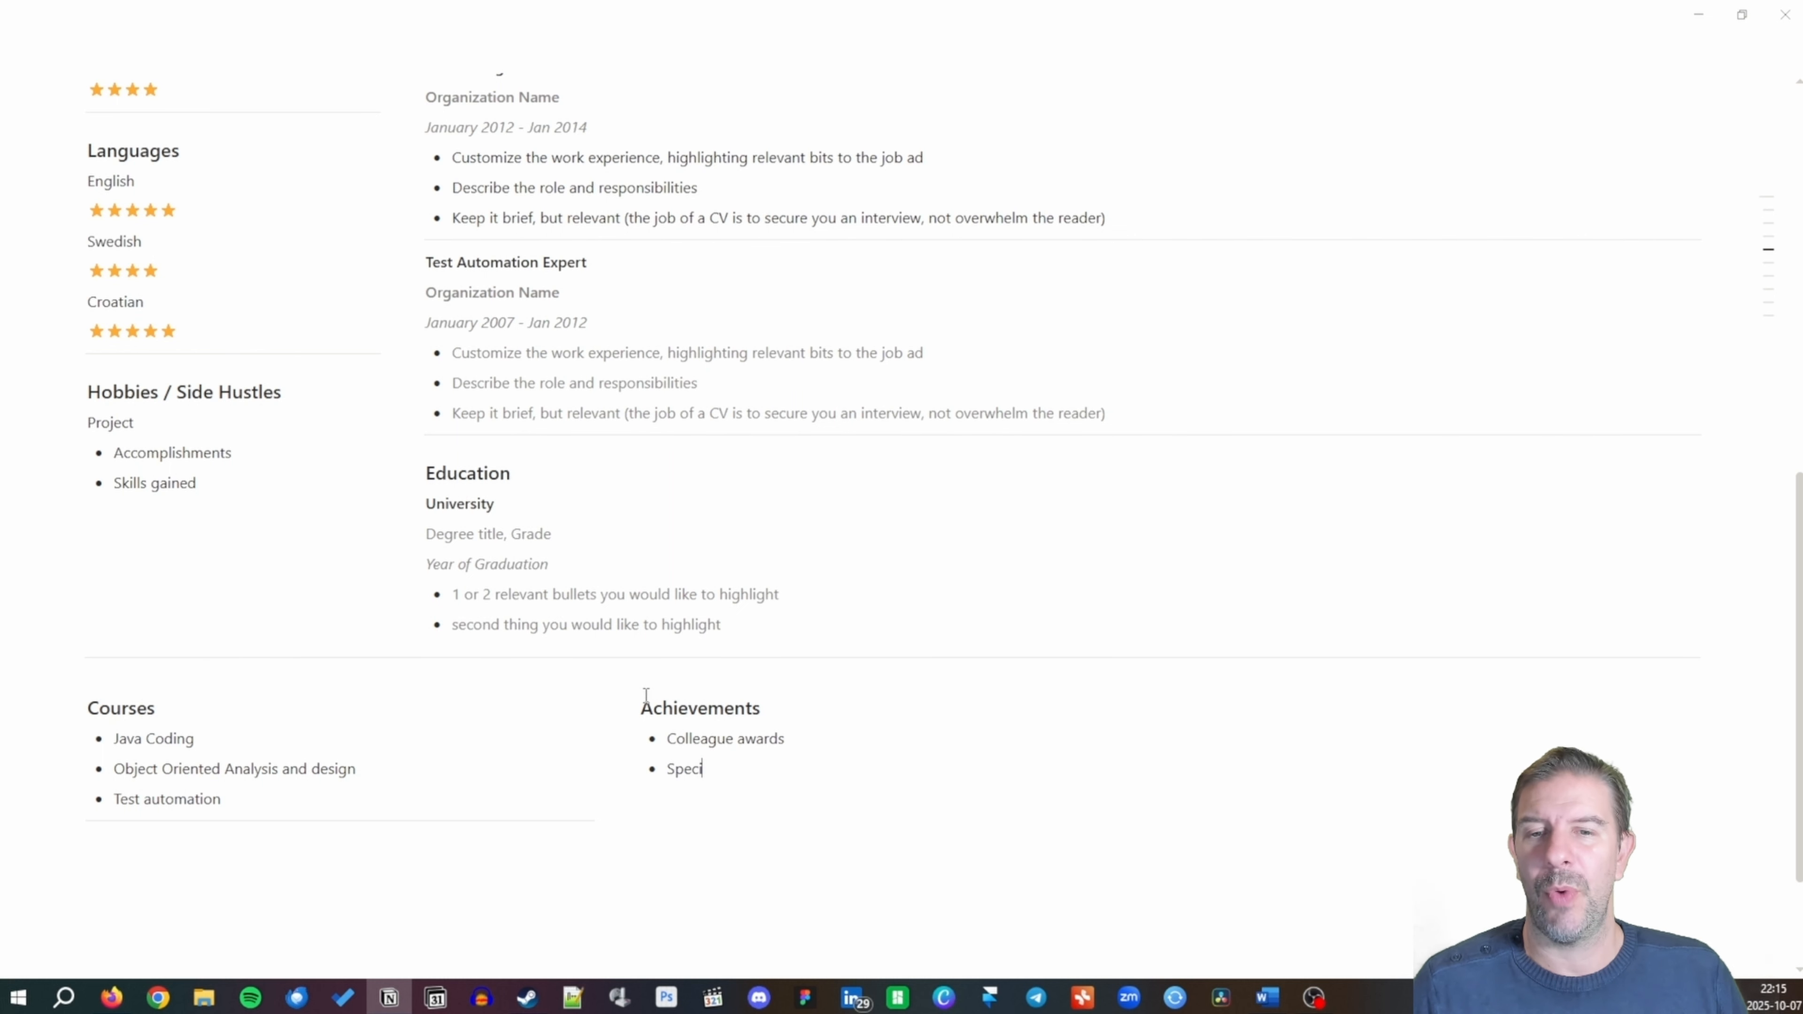
text(al Achievement)
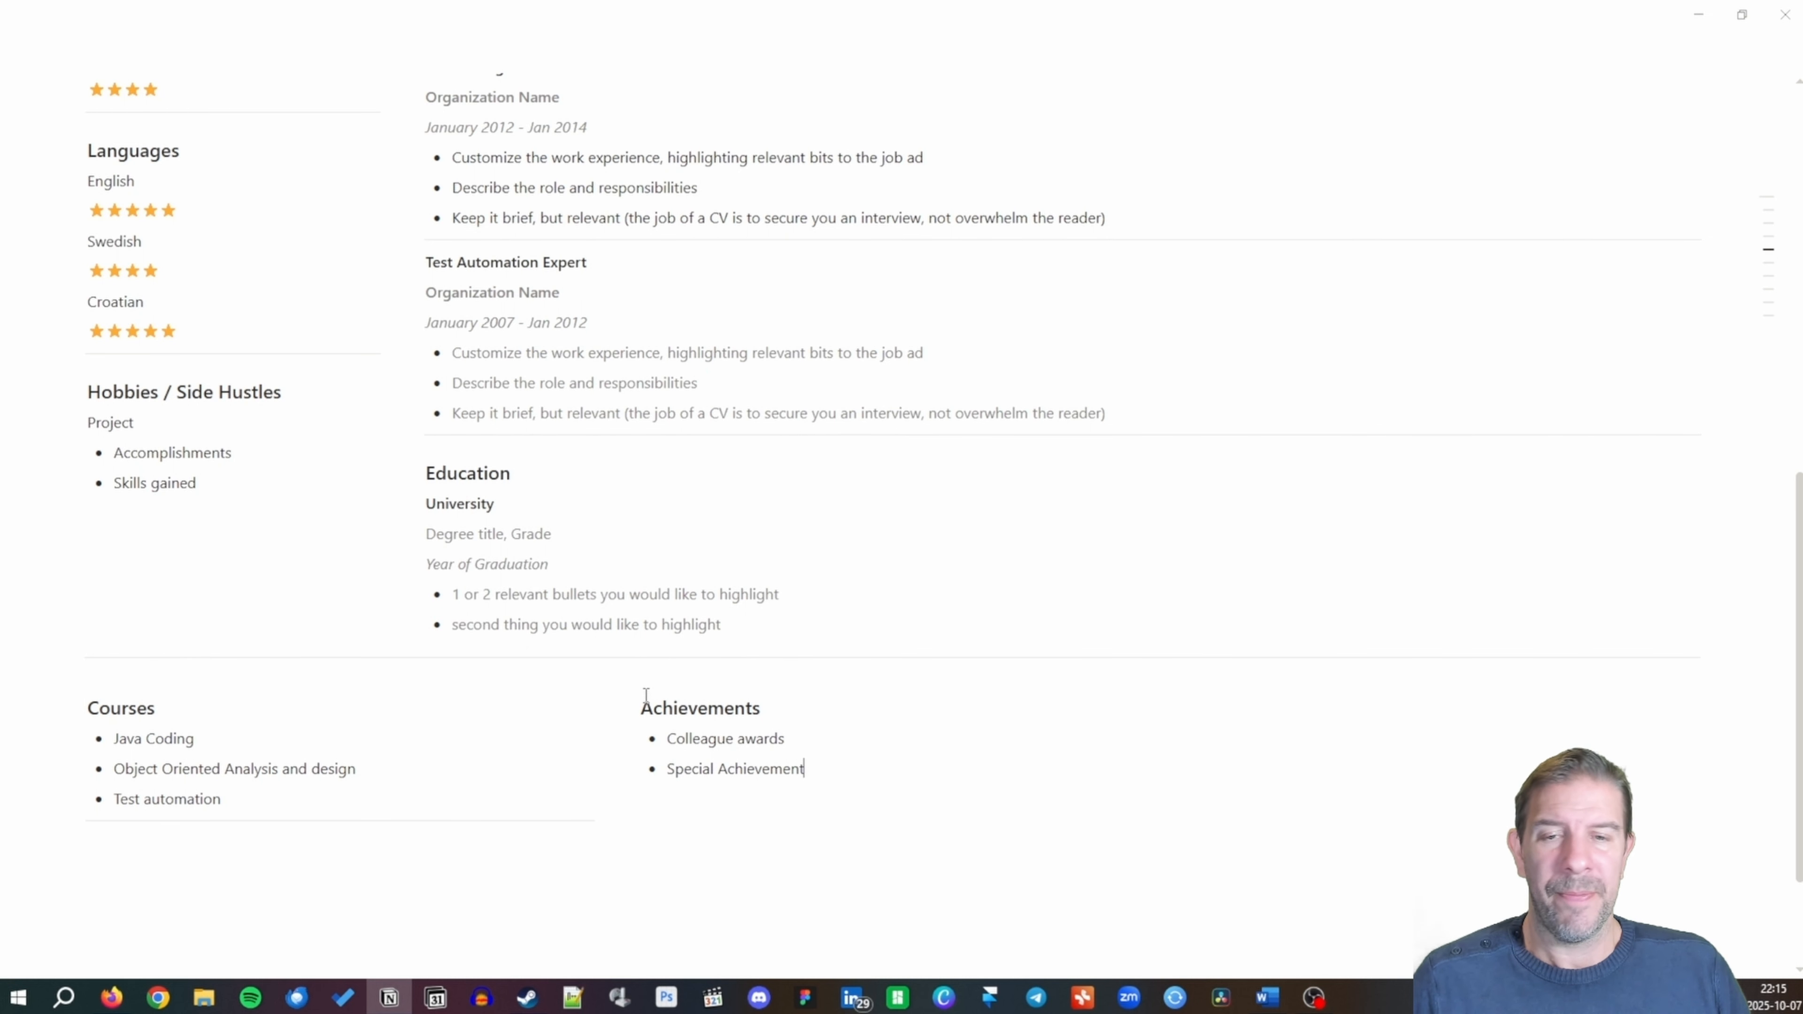
text(s)
key(Return)
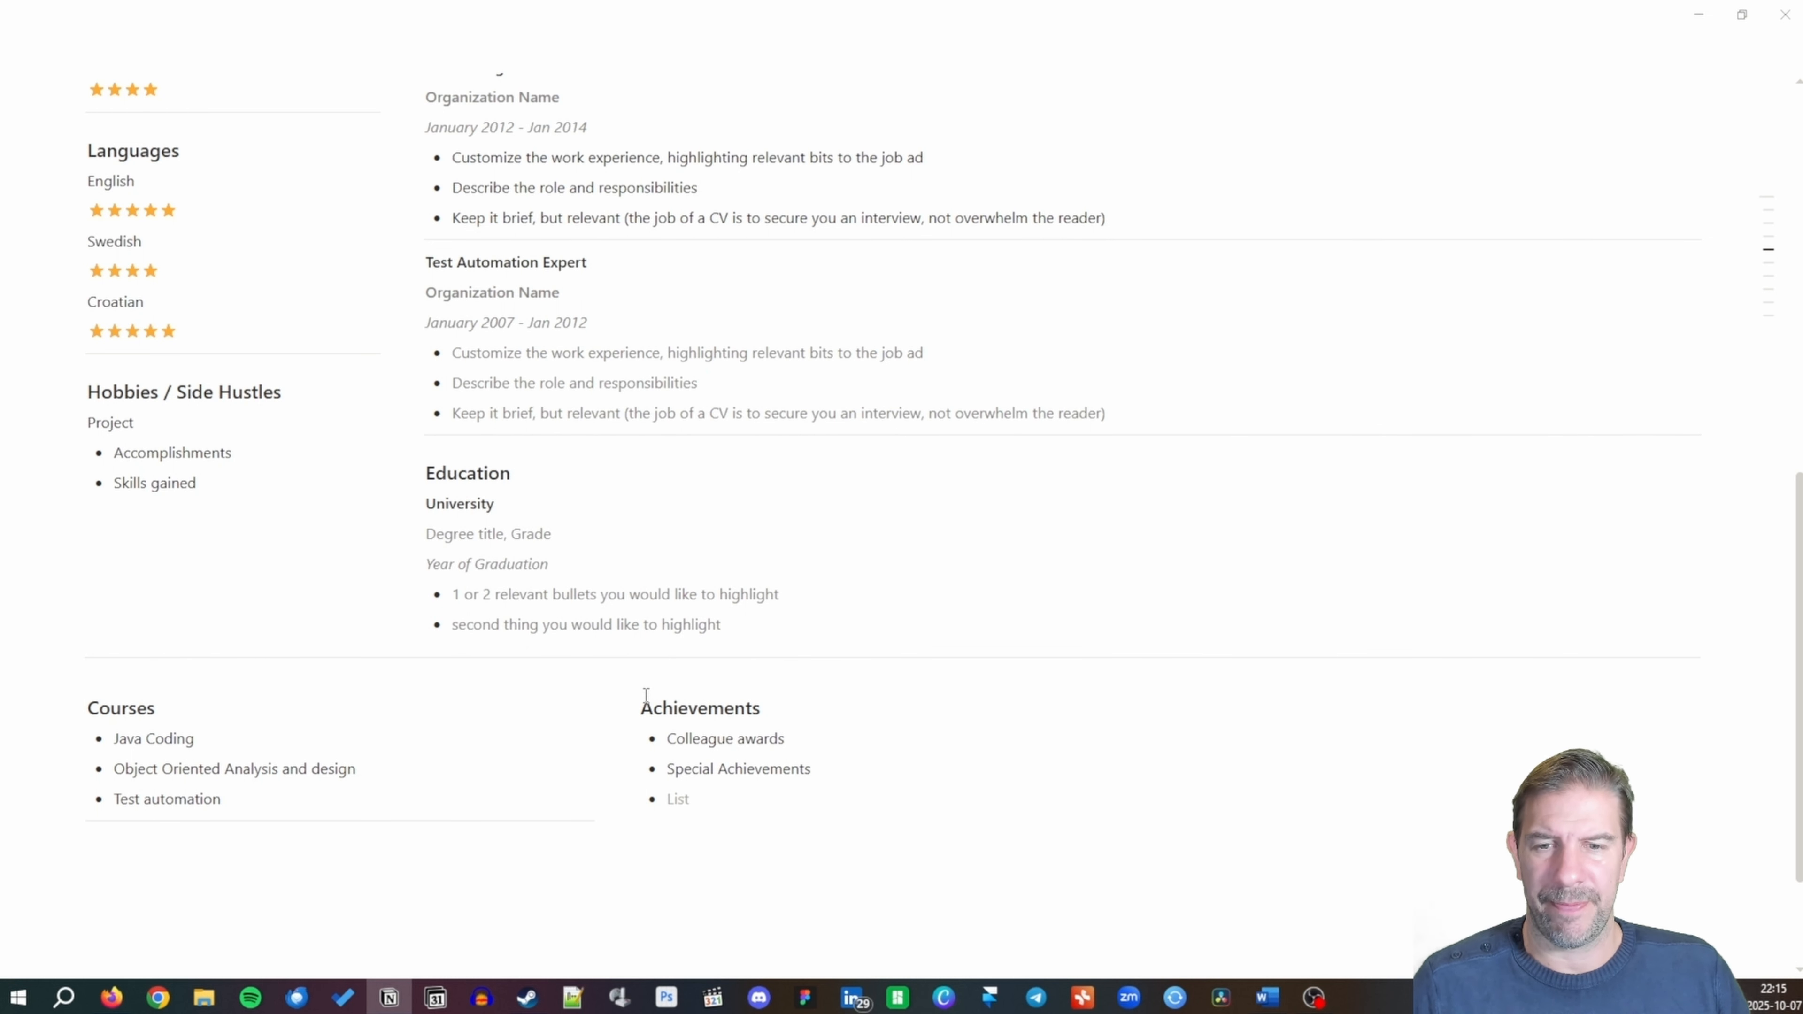
text(List a)
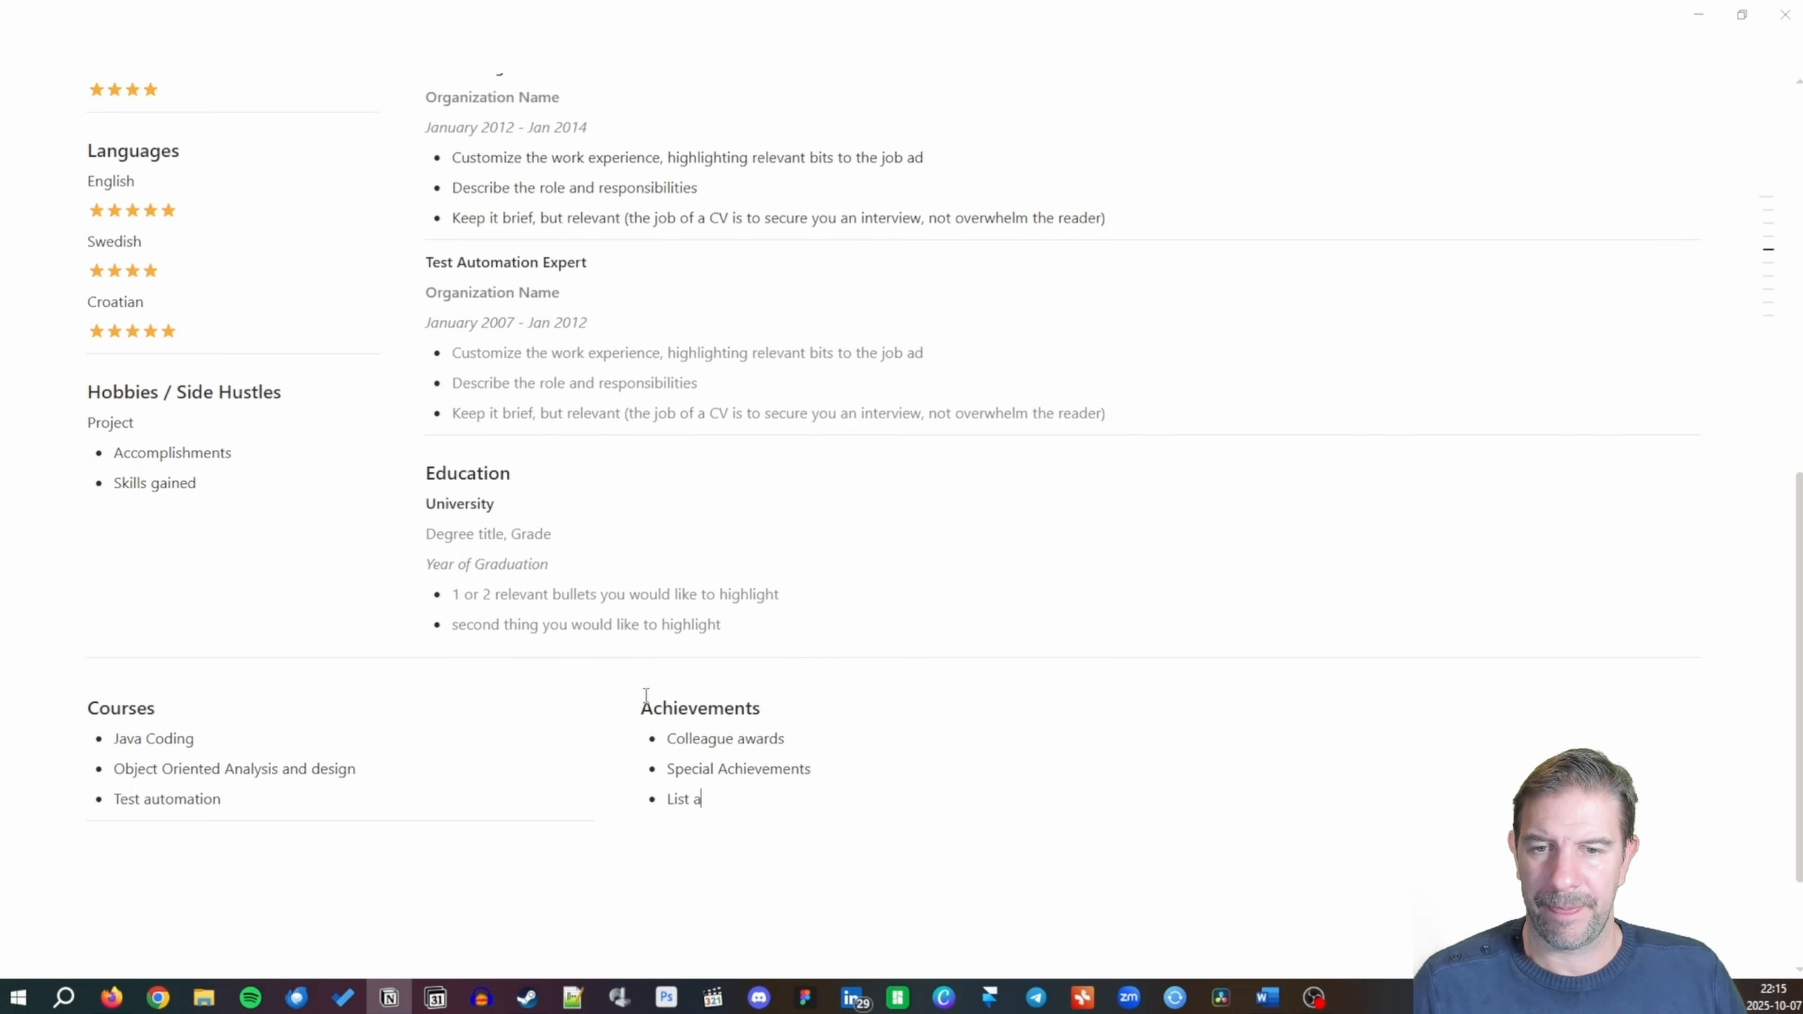
text(chievements)
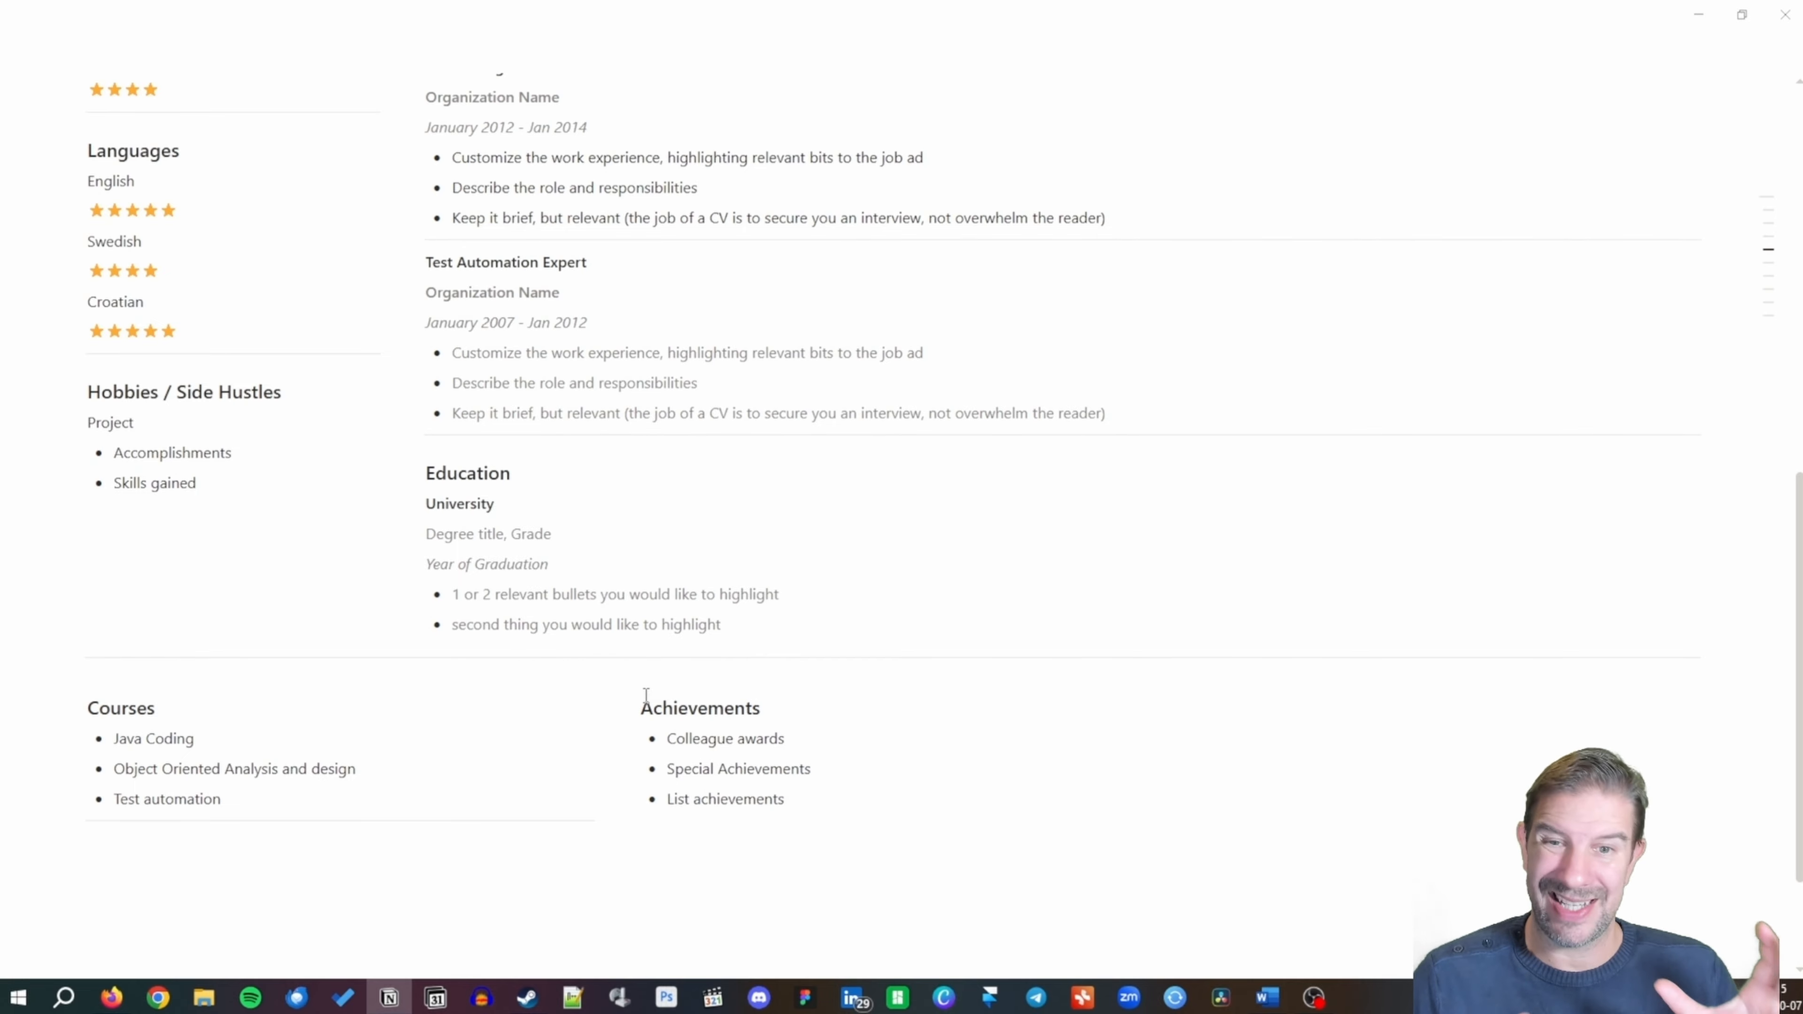
key(Return)
key(Return)
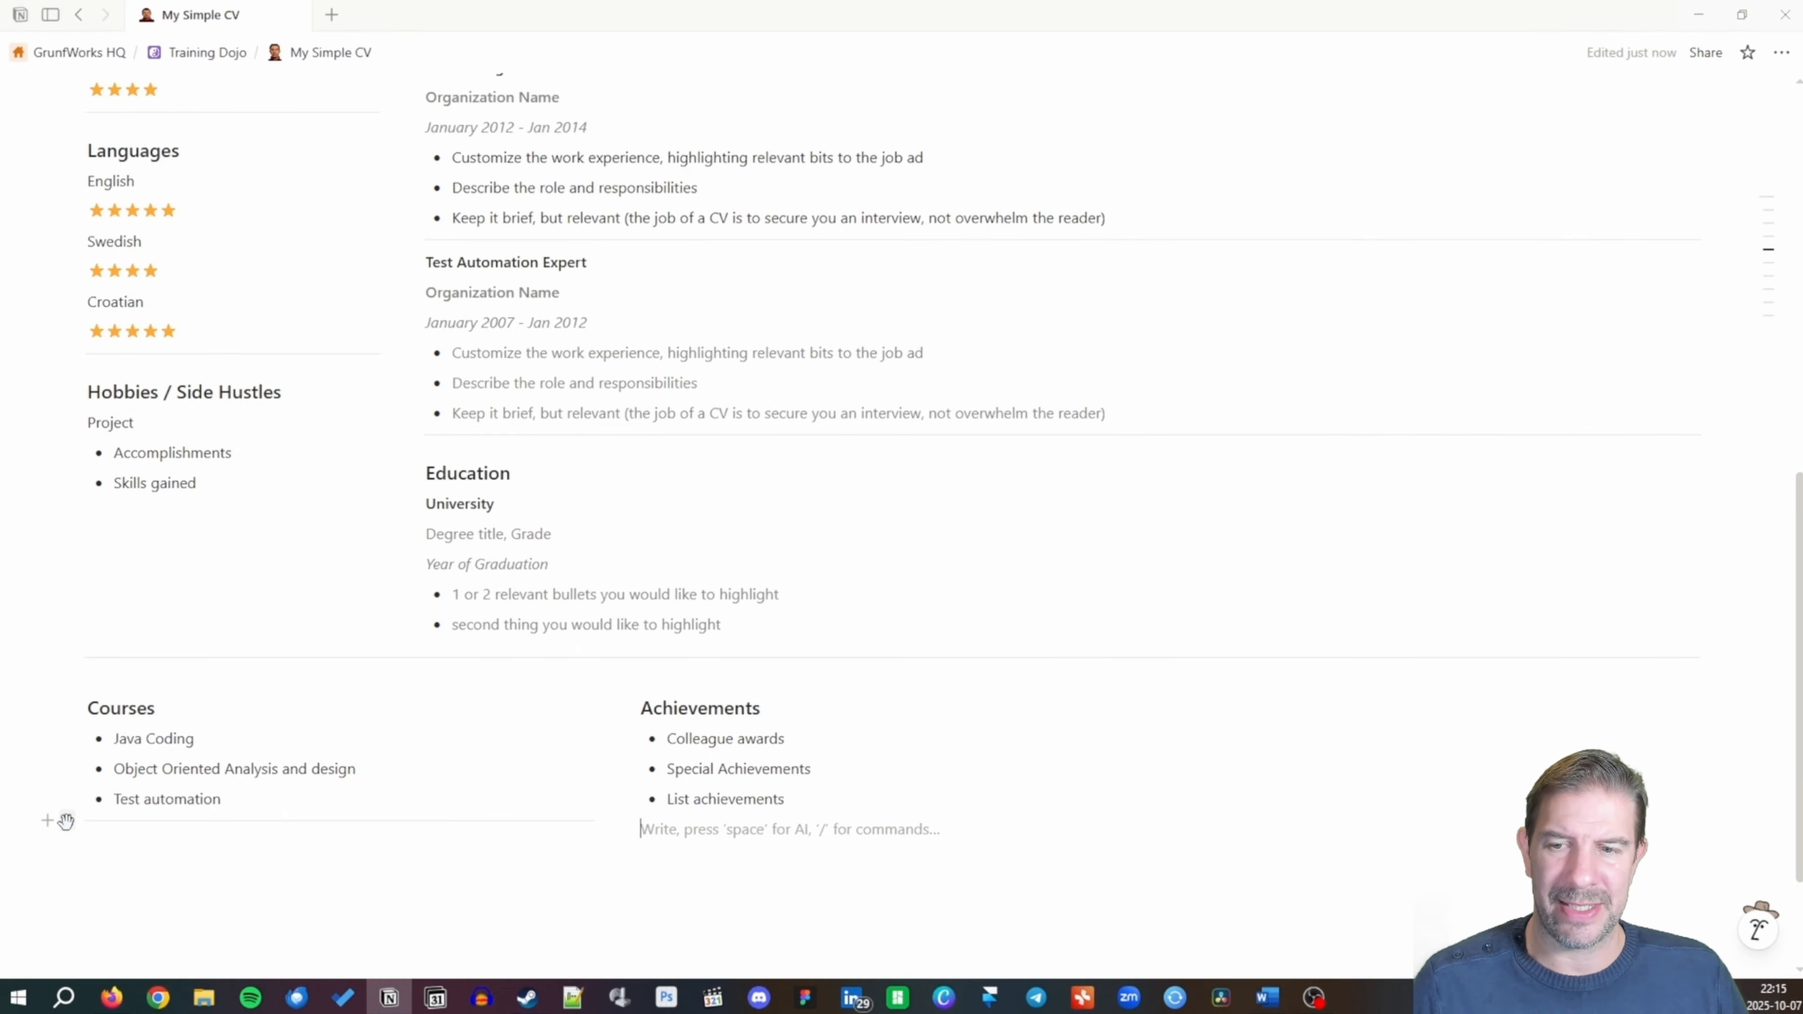
Delete an empty line under Achievements and add a --- divider below the three columns.
click(68, 837)
click(142, 872)
click(360, 868)
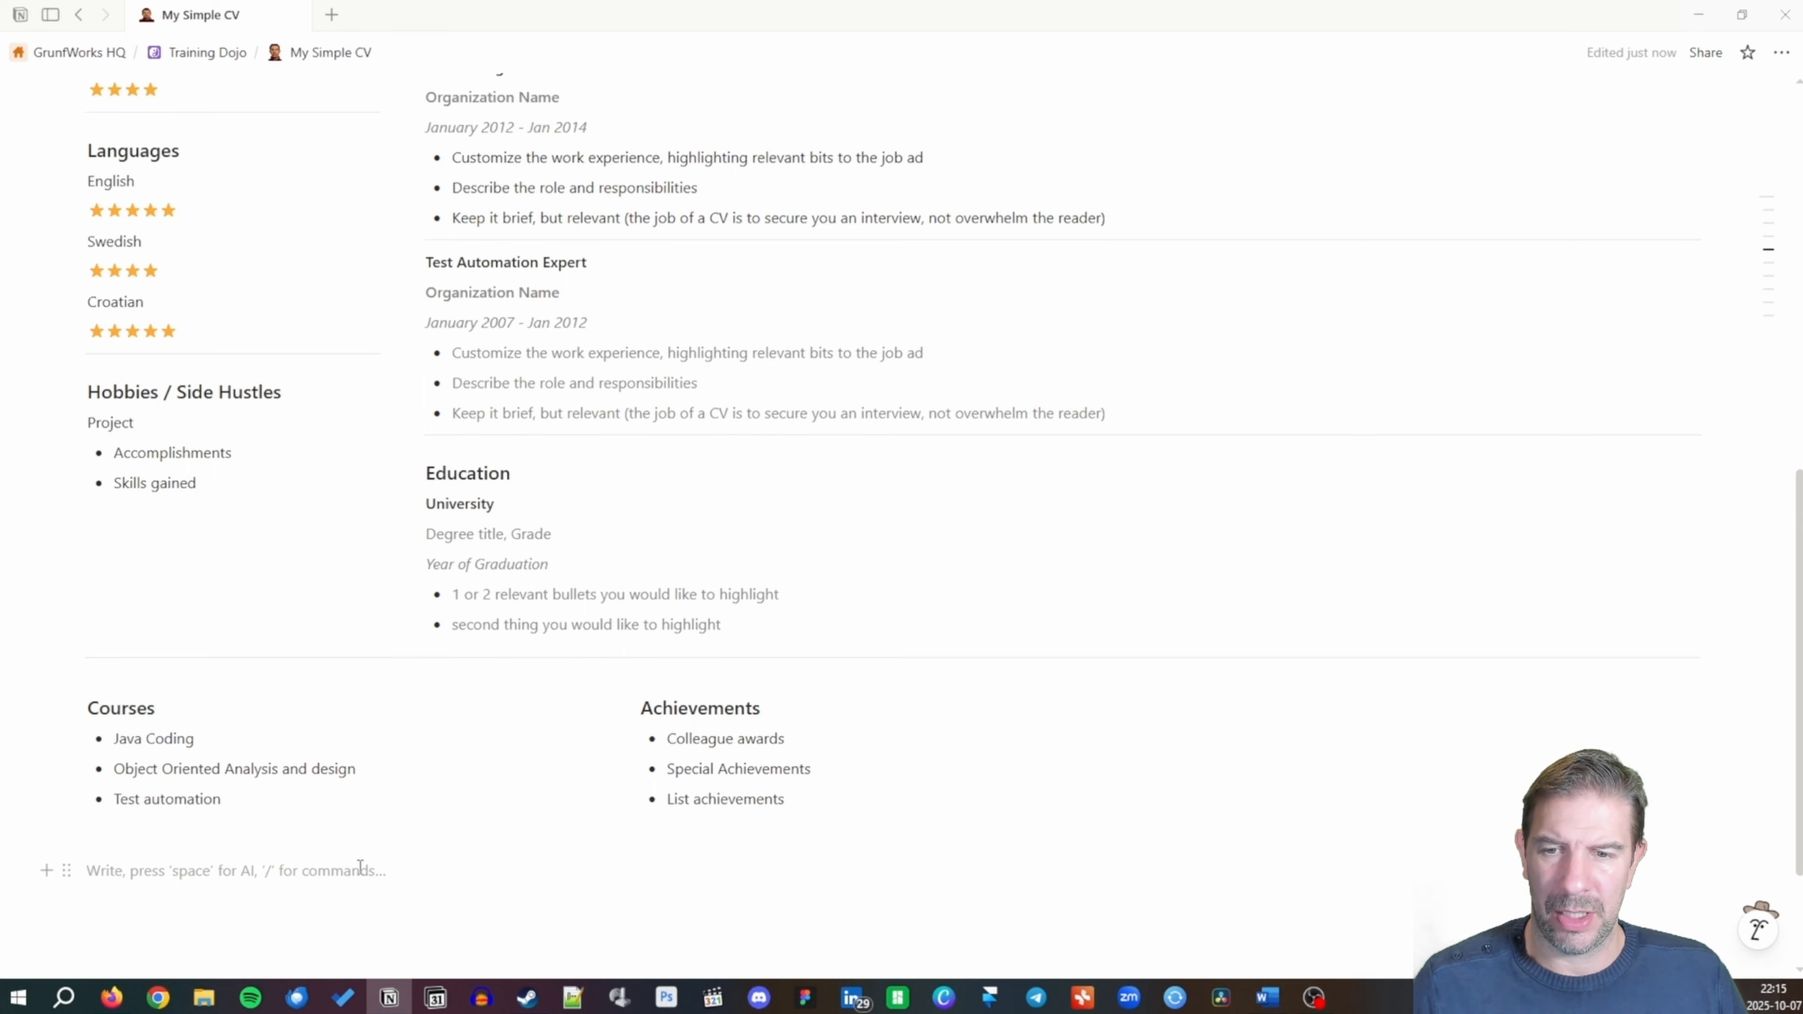
text(---)
key(Up)
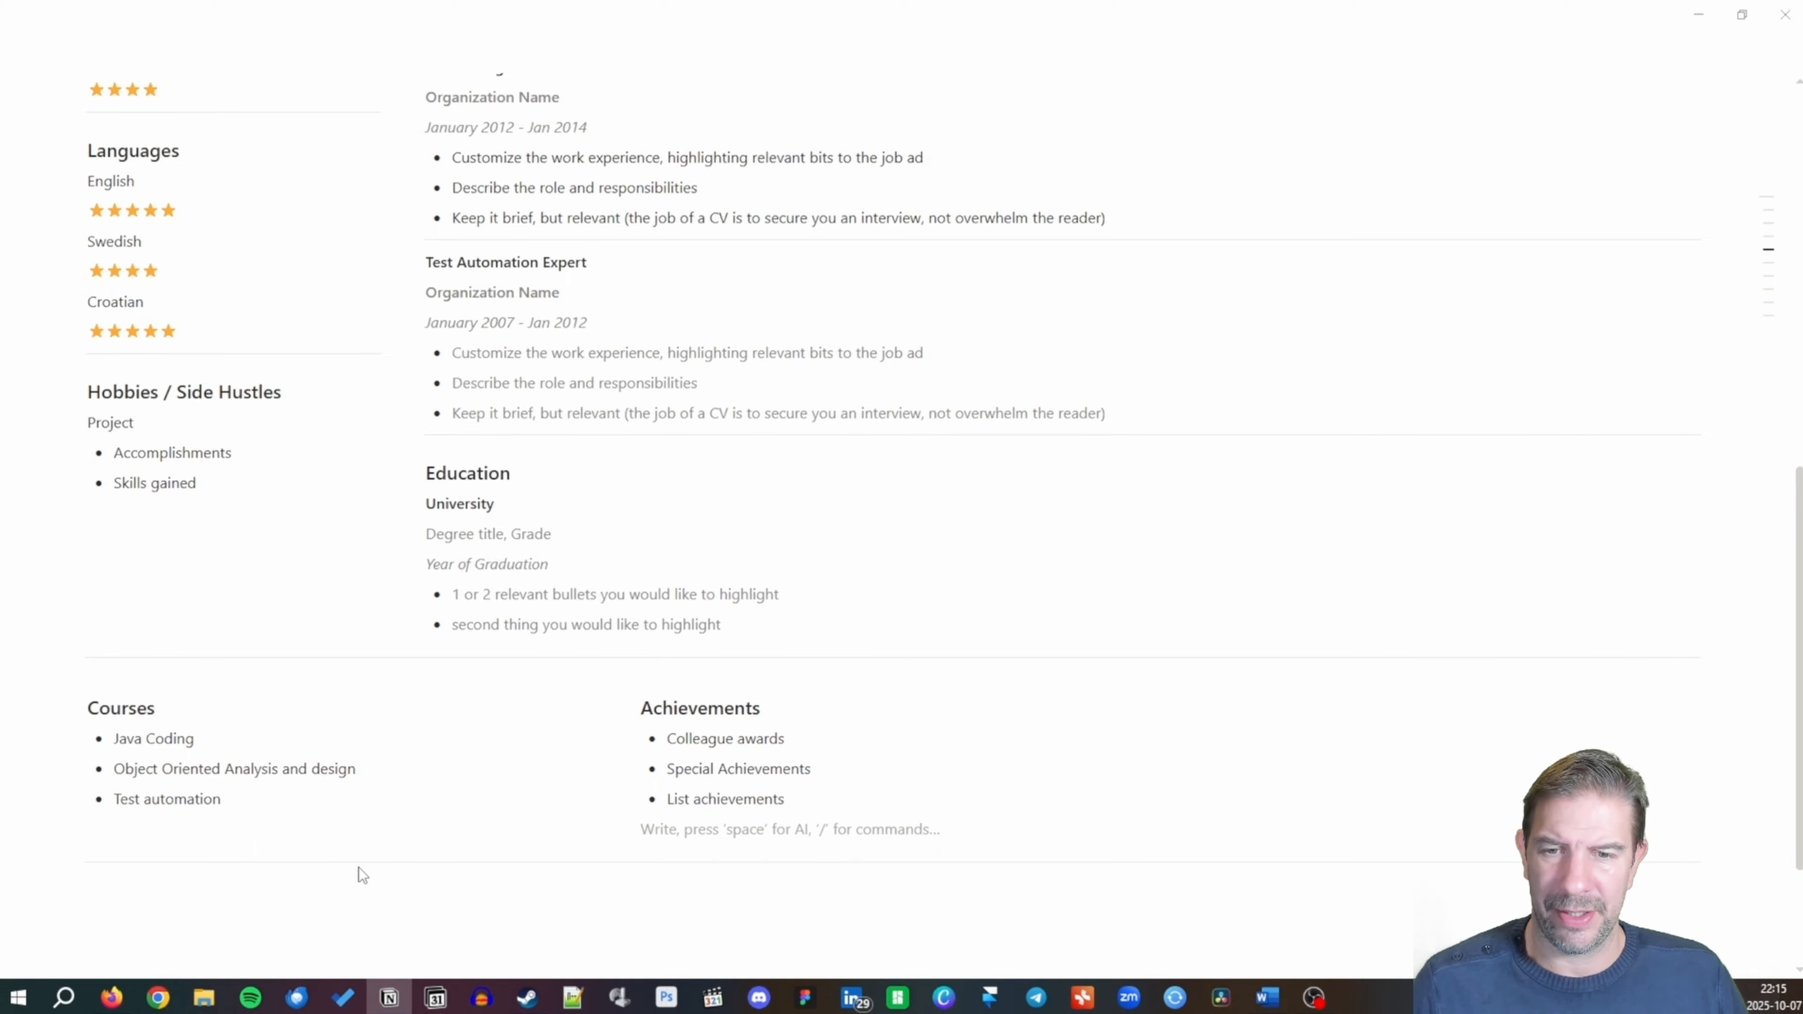
Delete the leftover empty lines under Achievements and Courses and start a third column block.
click(620, 830)
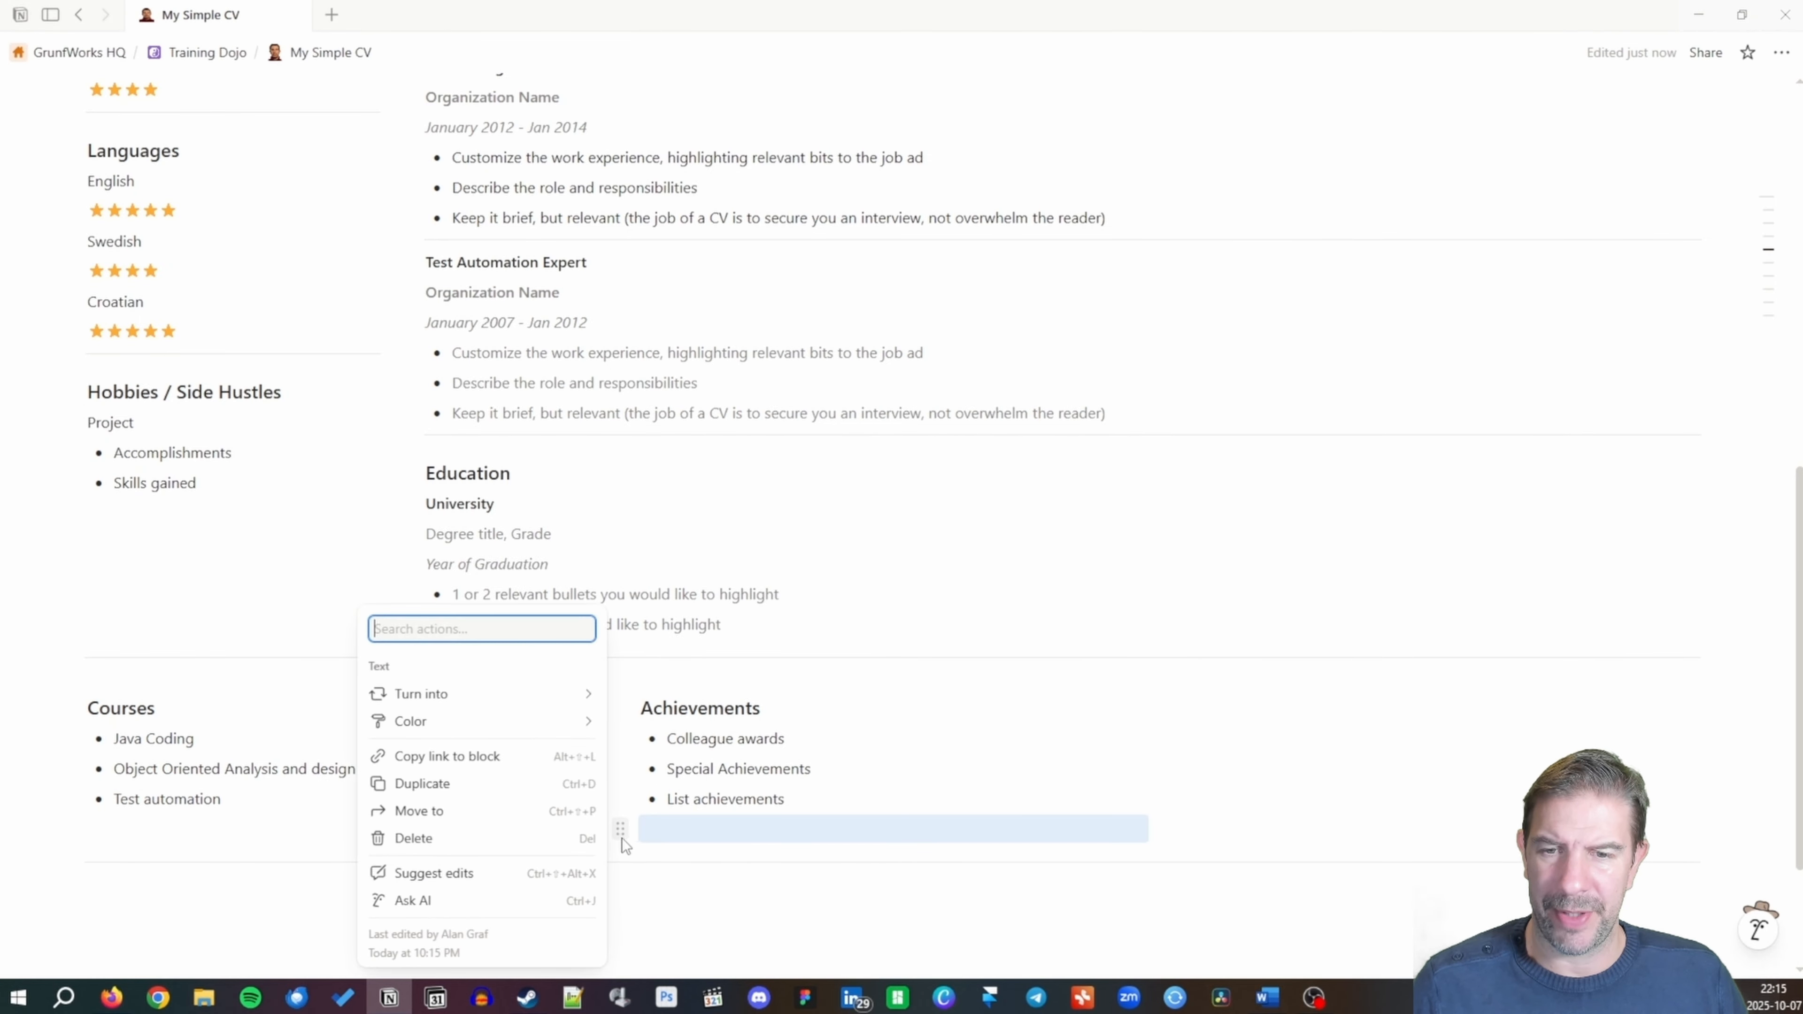
click(476, 839)
click(95, 831)
click(68, 830)
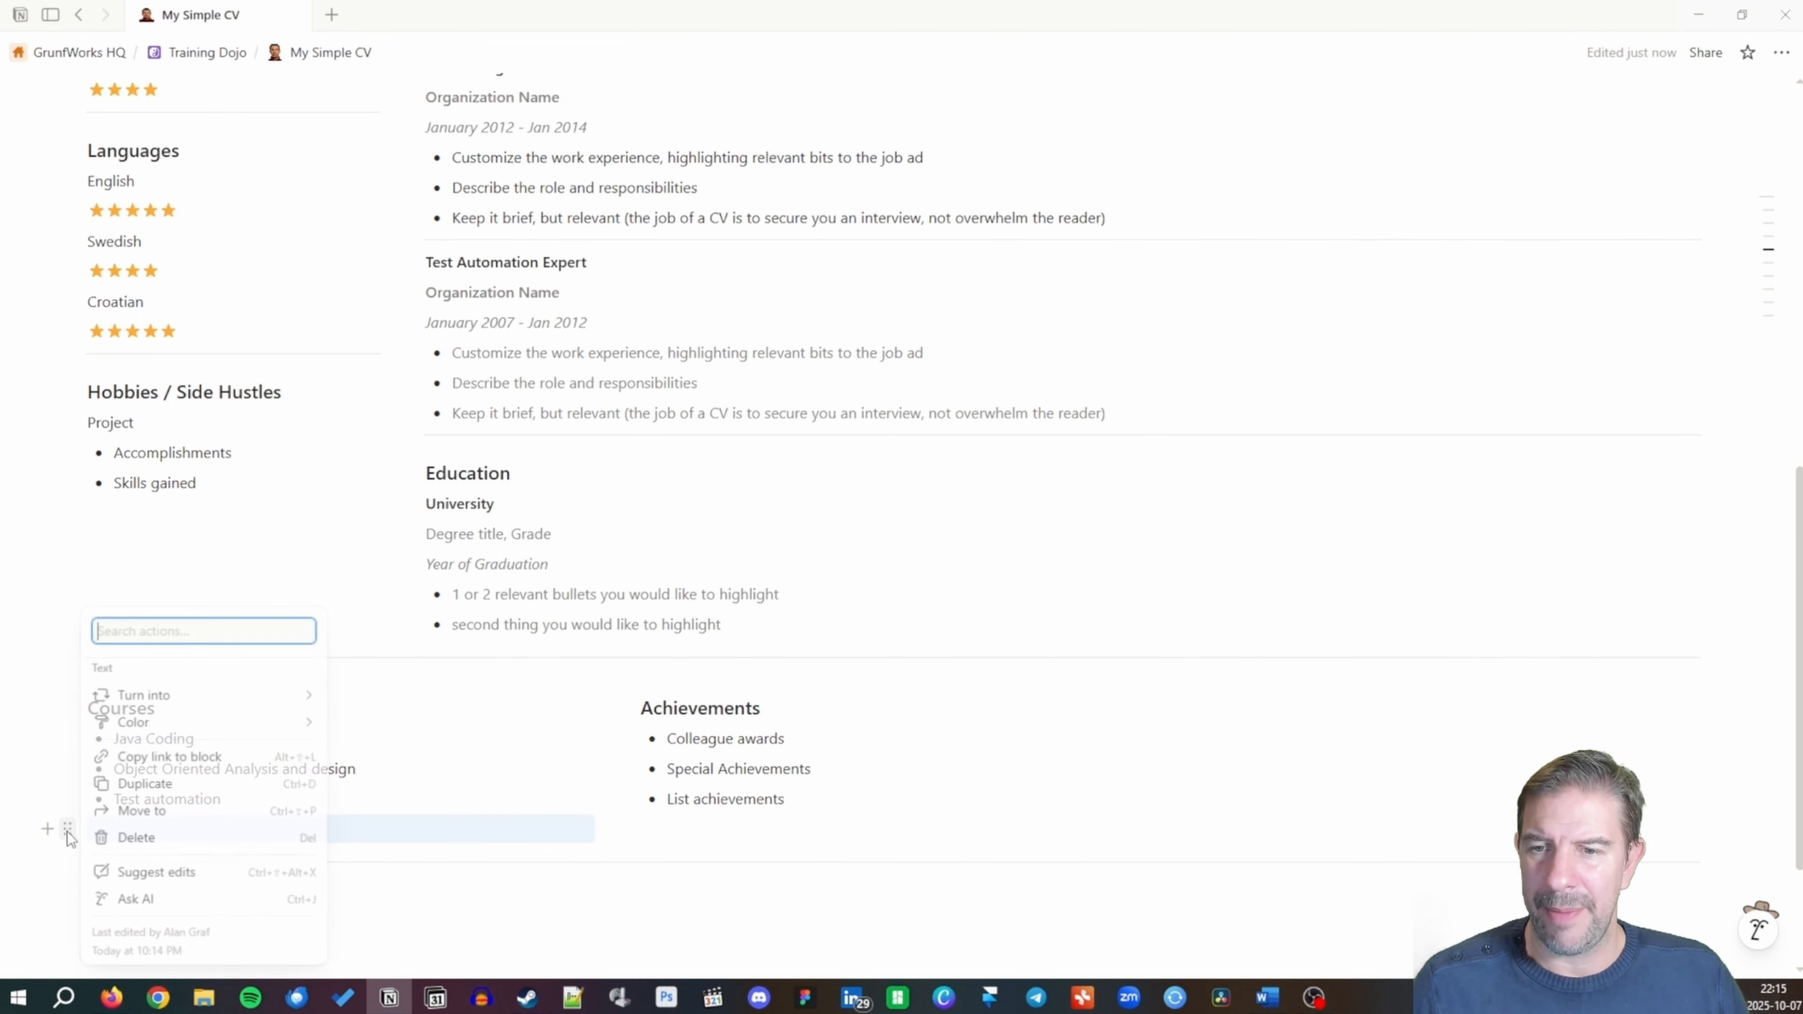
click(108, 840)
click(1207, 703)
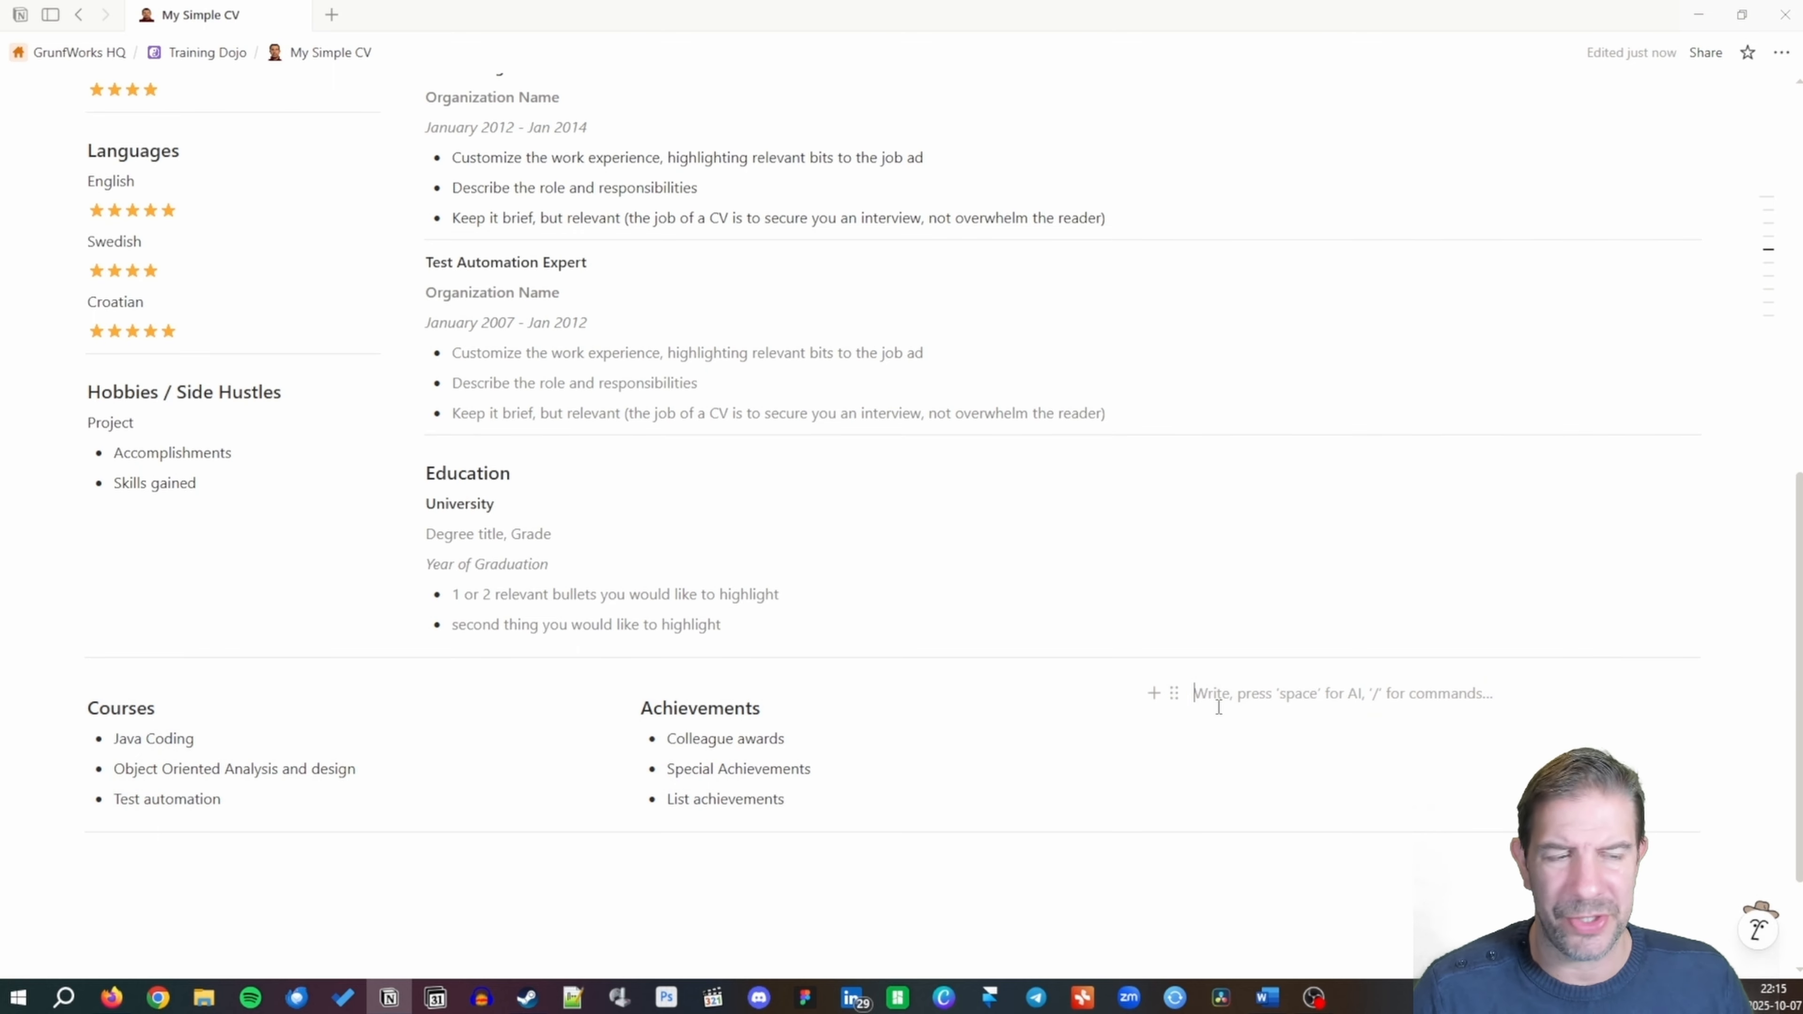
Add a References heading in the third column.
text(/)
text(h2)
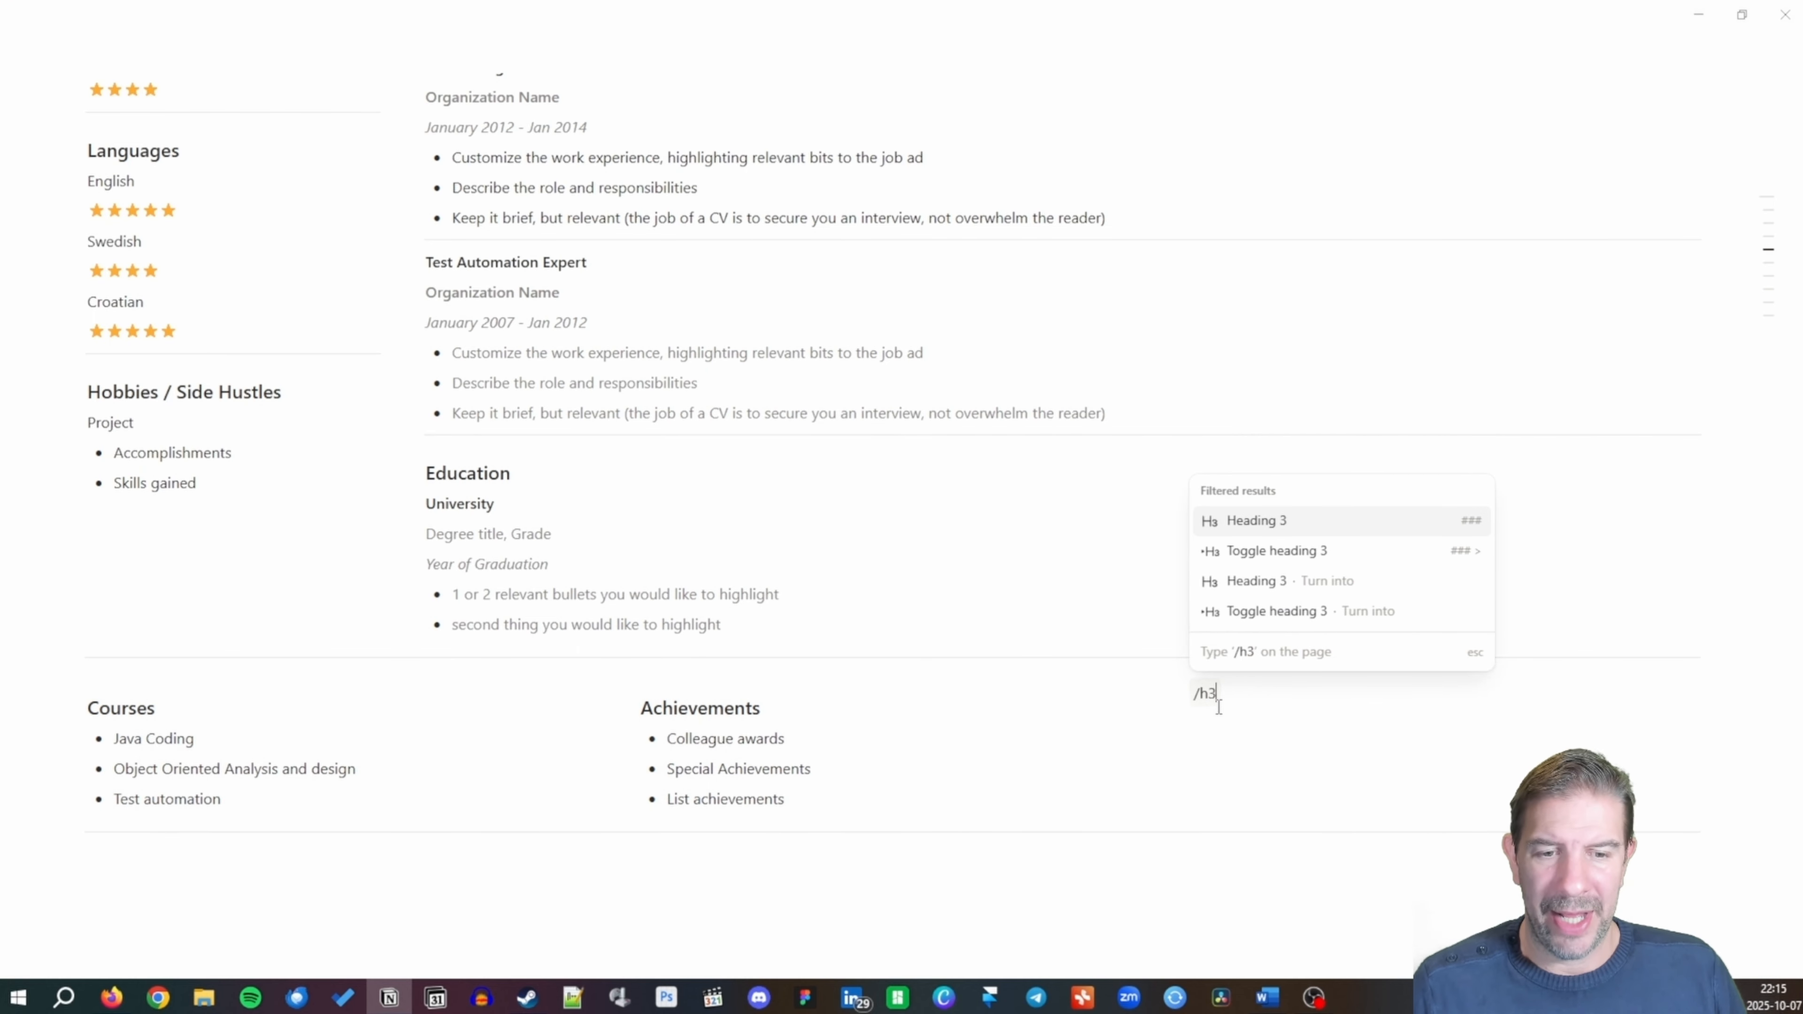
key(Return)
text(References)
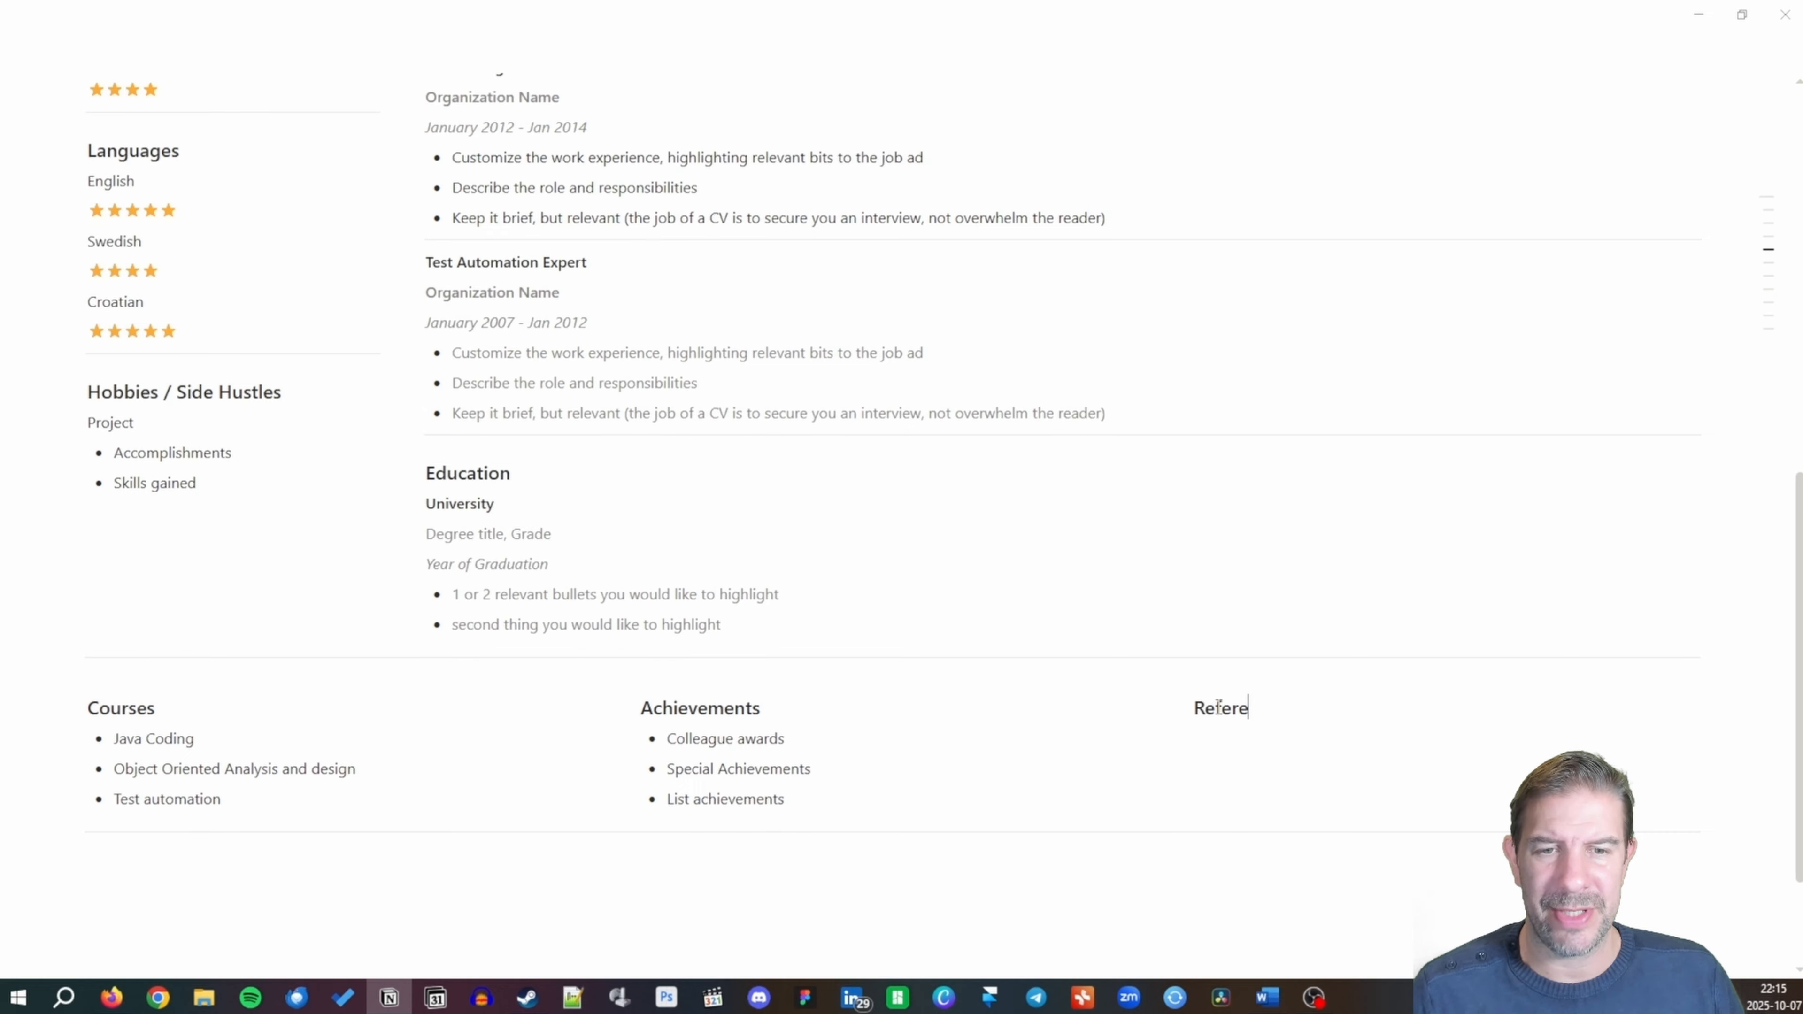
key(Return)
text(*Ä)
key(BackSpace)
key(BackSpace)
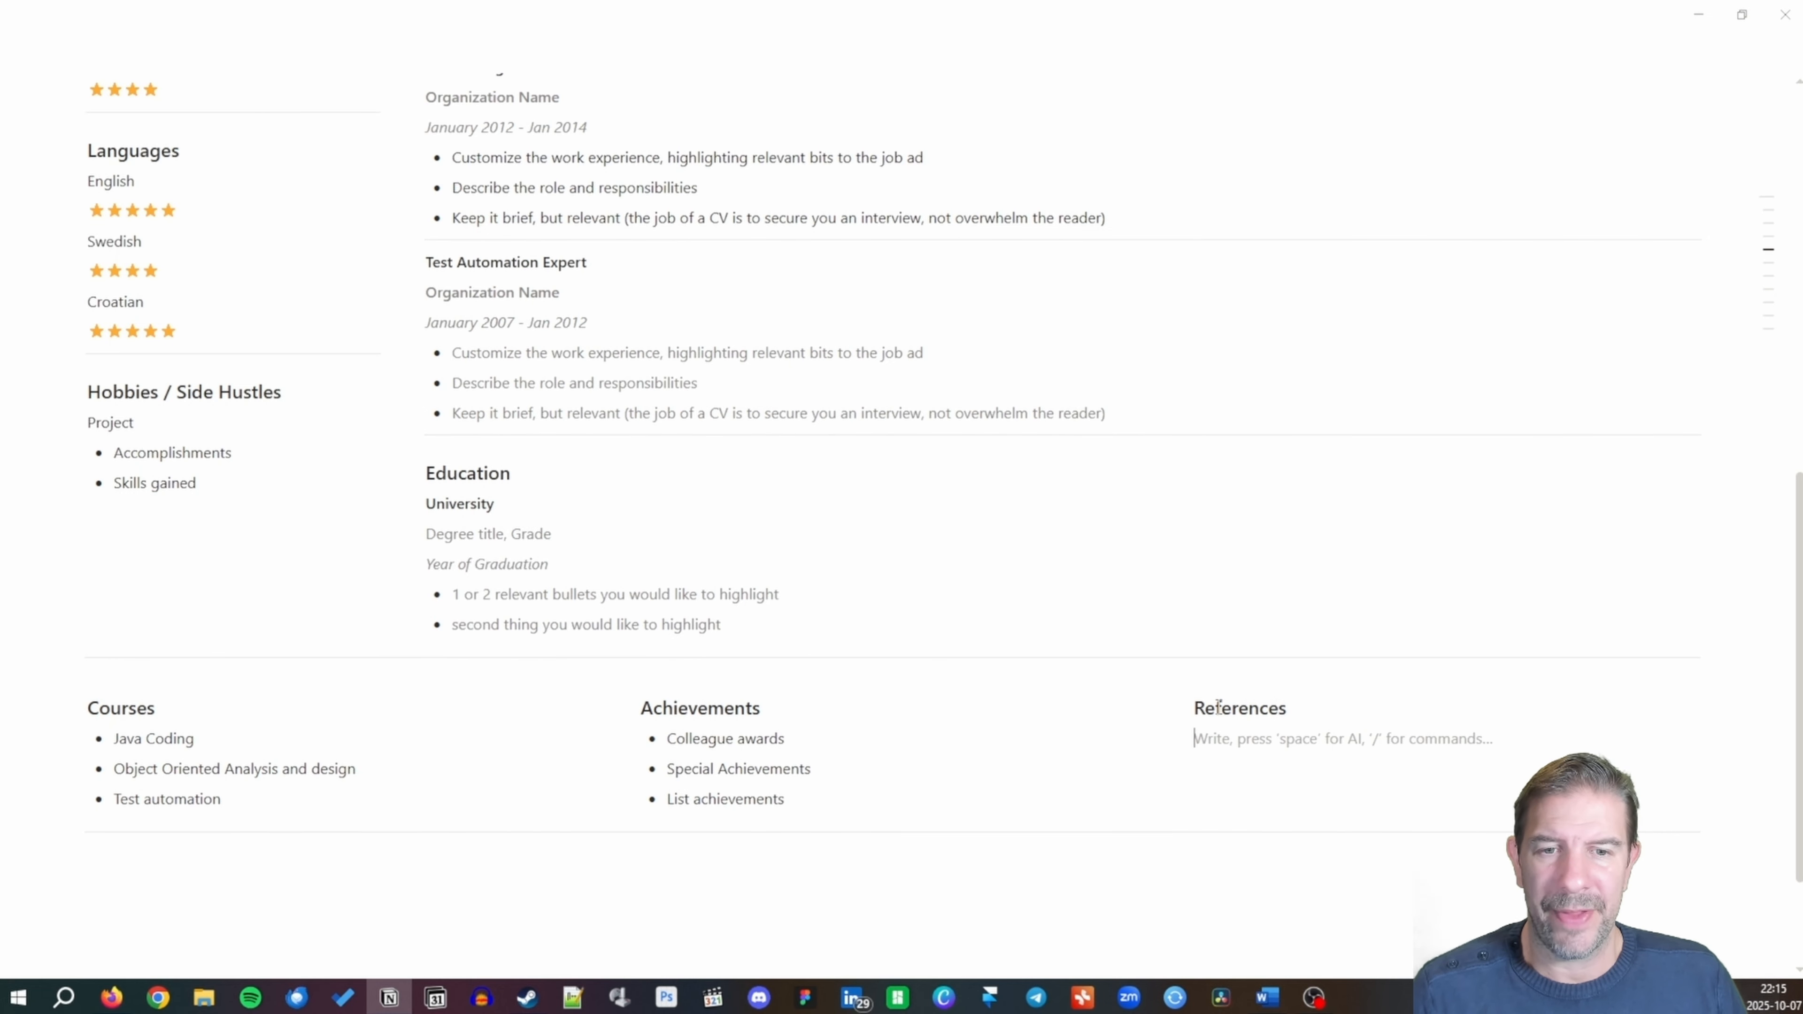
List Reference 1, Reference 2 and Reference 3 as bullets under References.
text(* Reference 1)
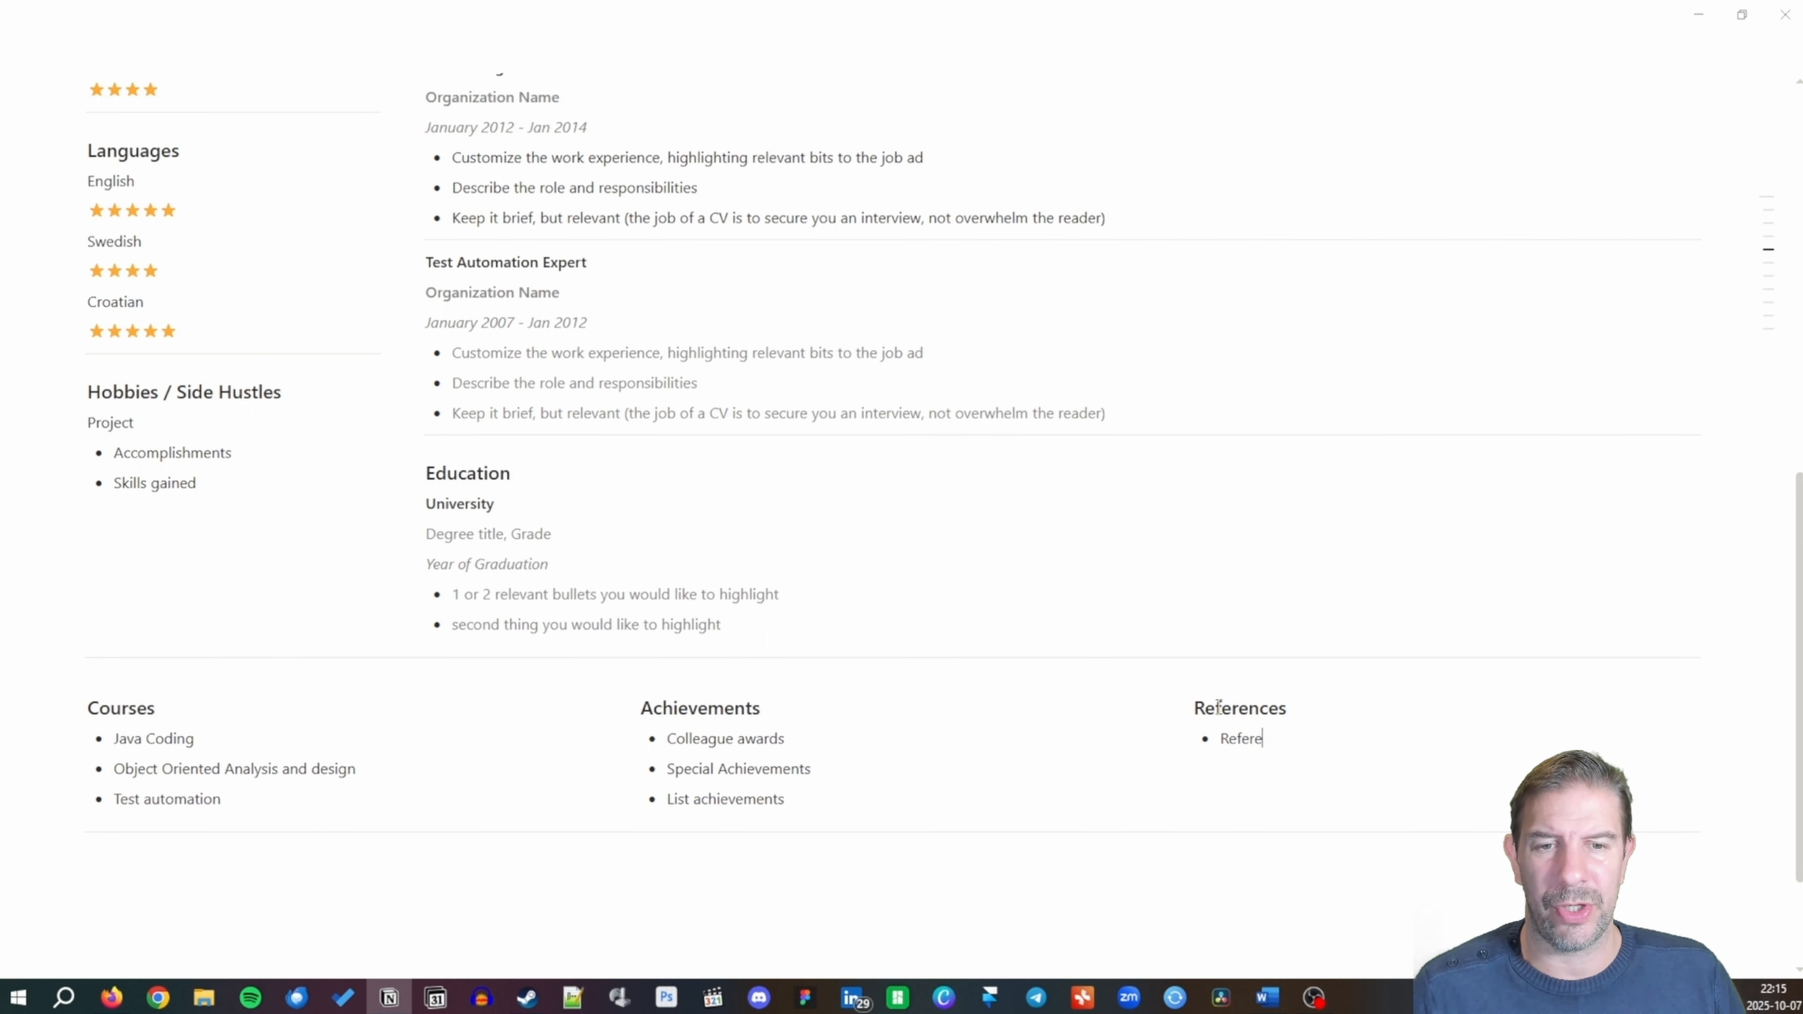
key(Return)
text(Reference 2)
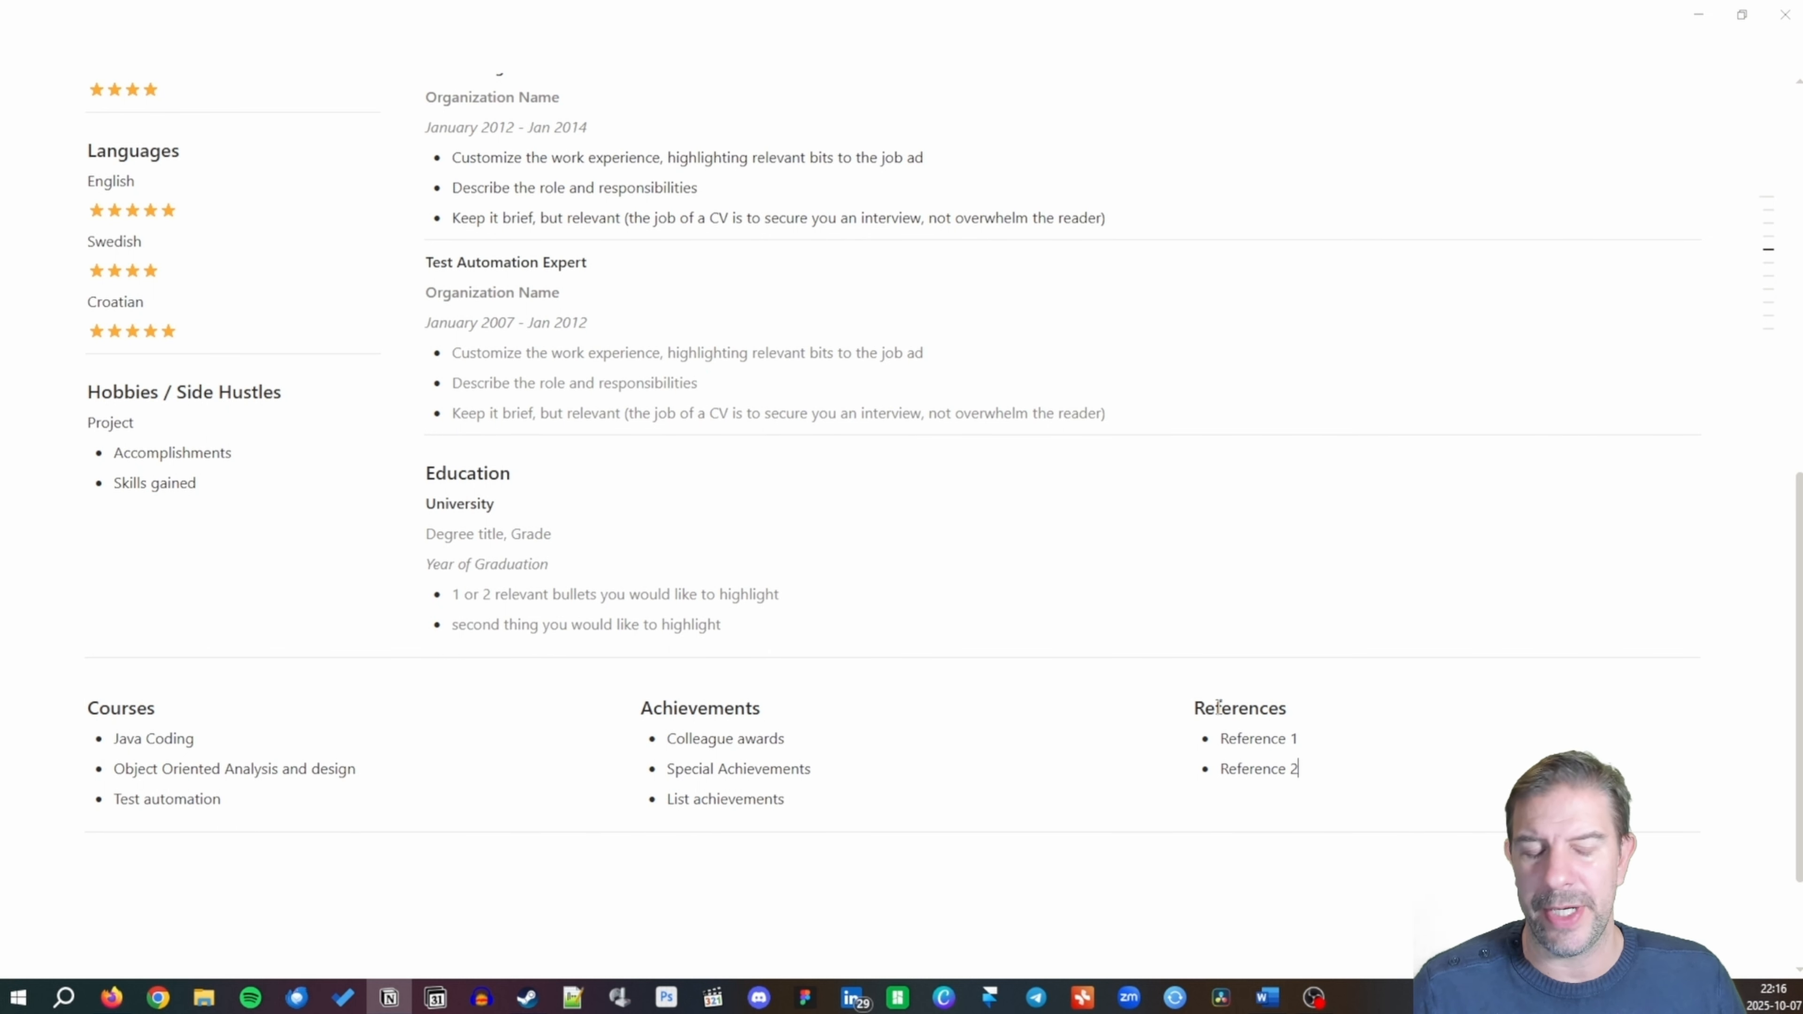
key(Return)
text(Reference 3)
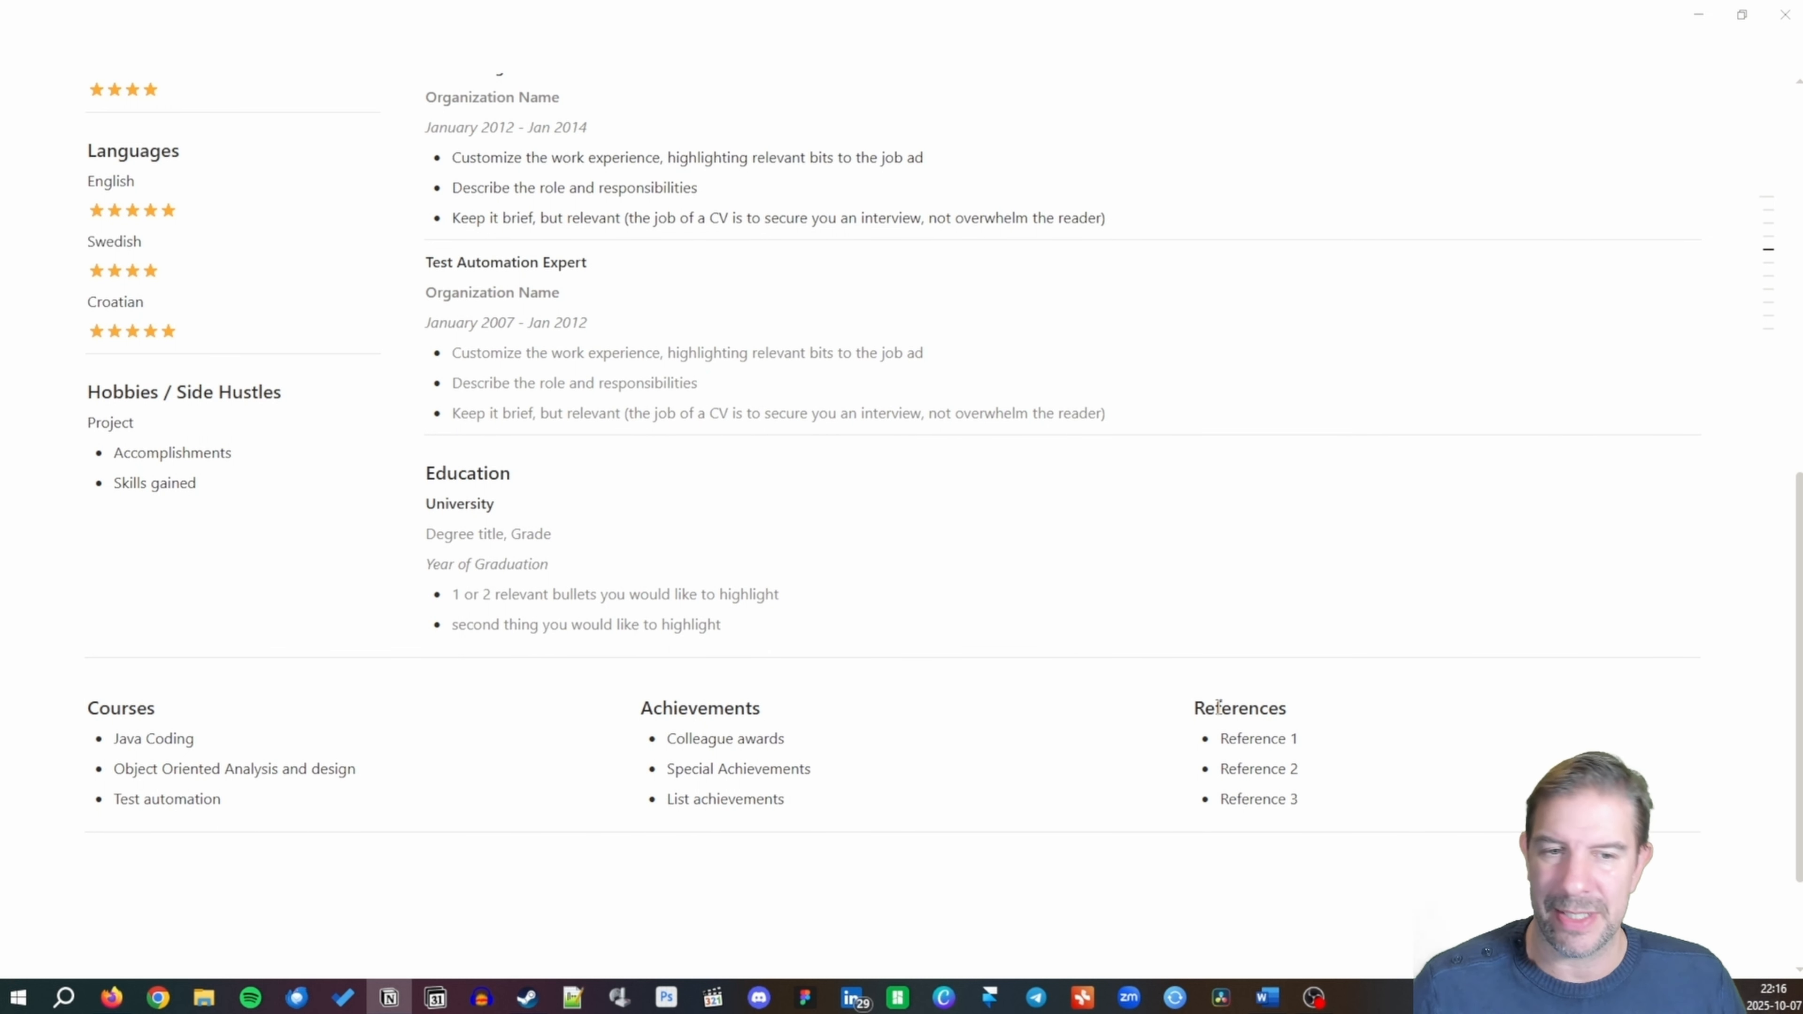
Put a books emoji before the Courses heading.
scroll(919, 700, up, 10)
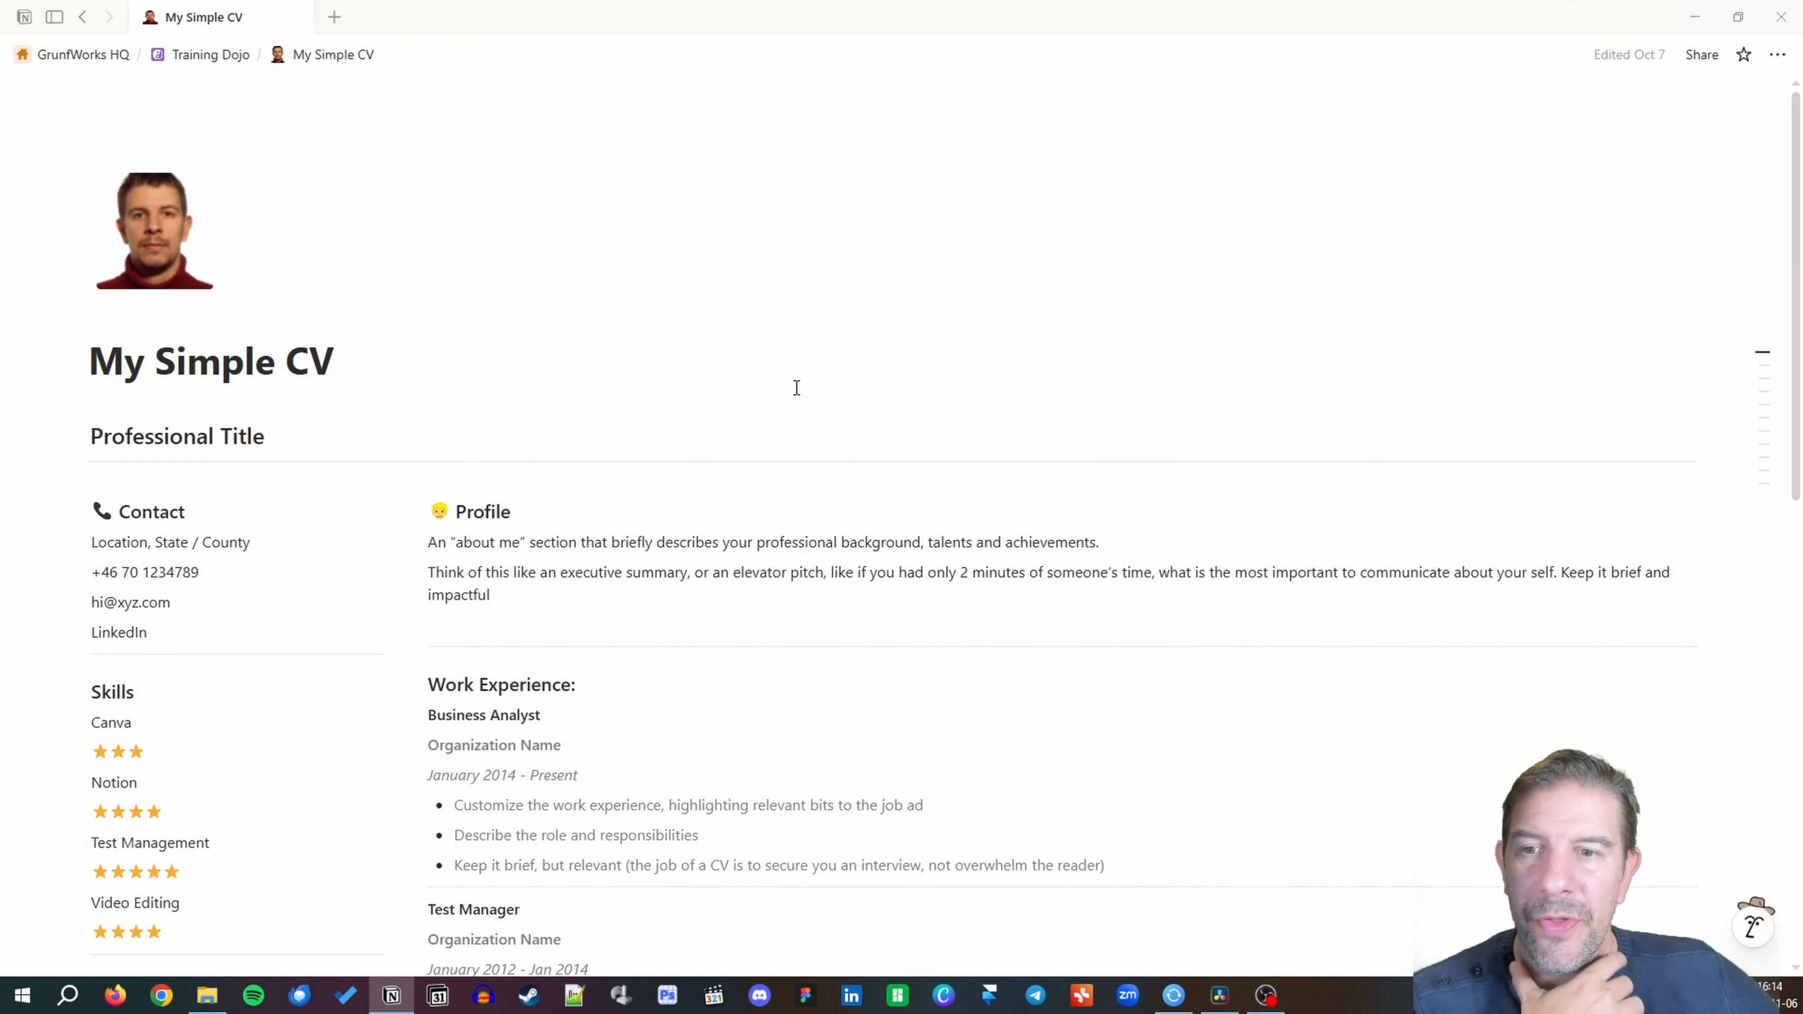
scroll(797, 387, down, 13)
scroll(794, 388, down, 1)
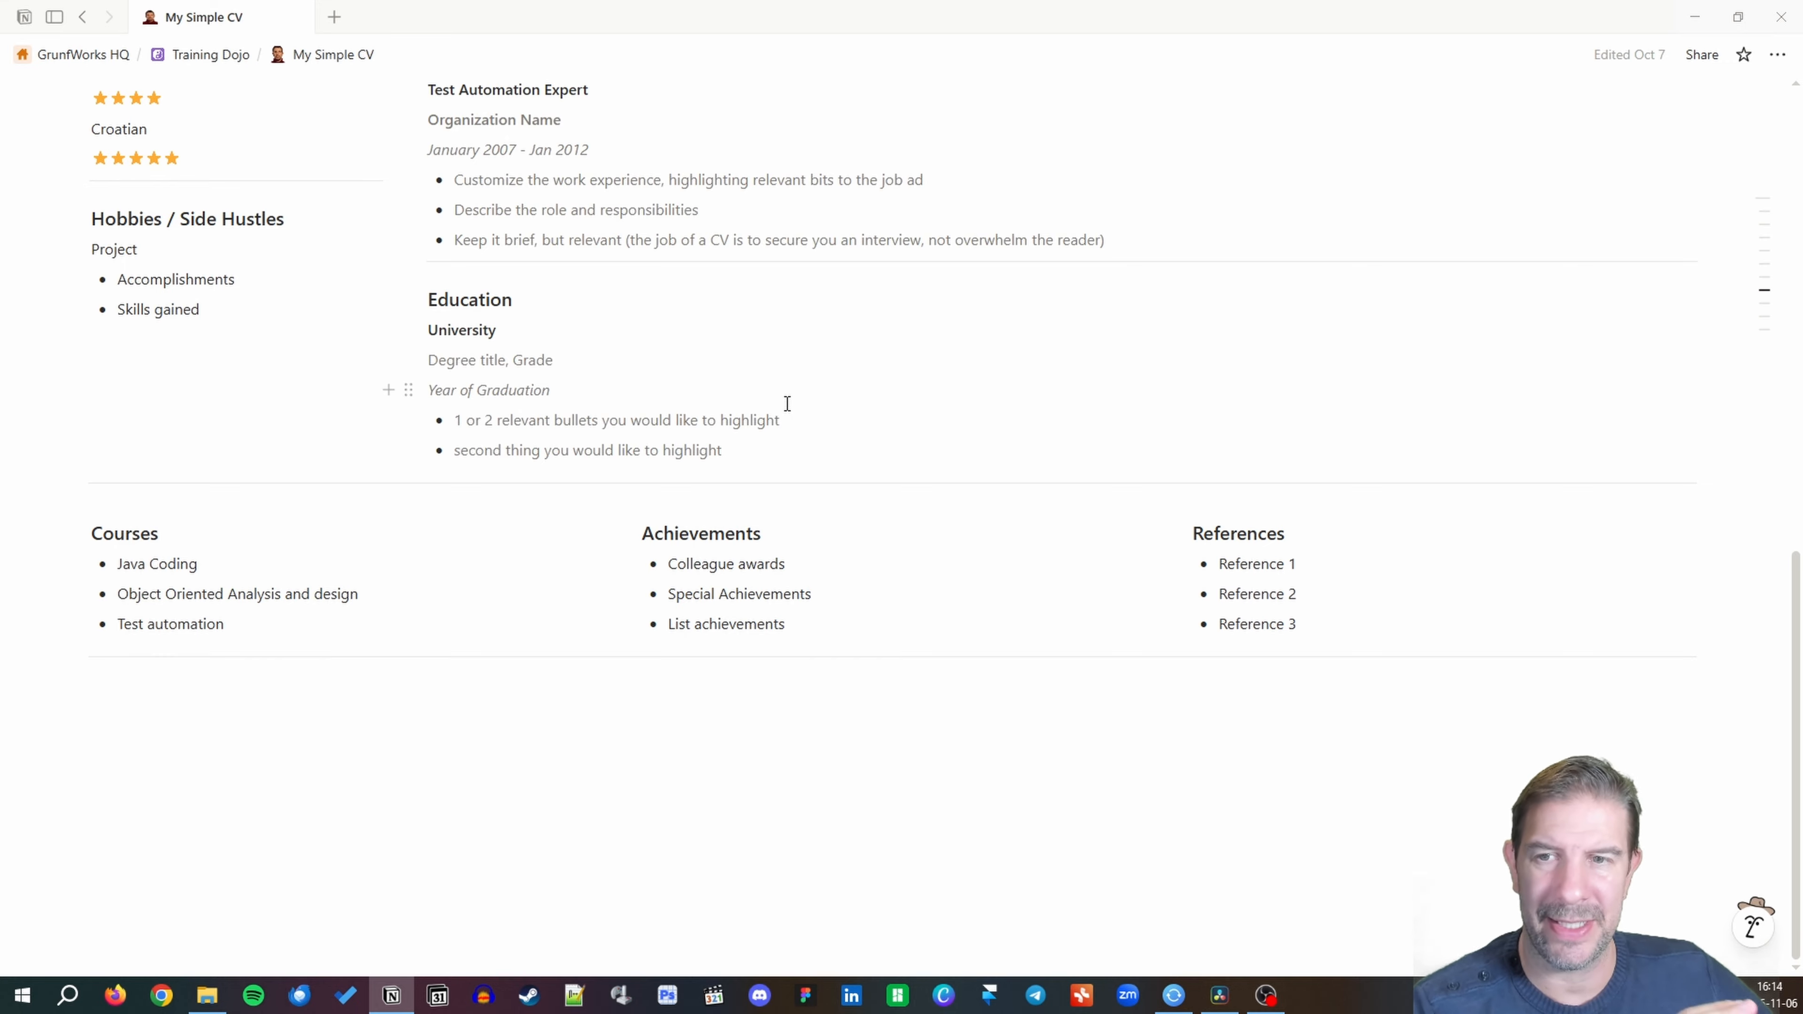
click(94, 534)
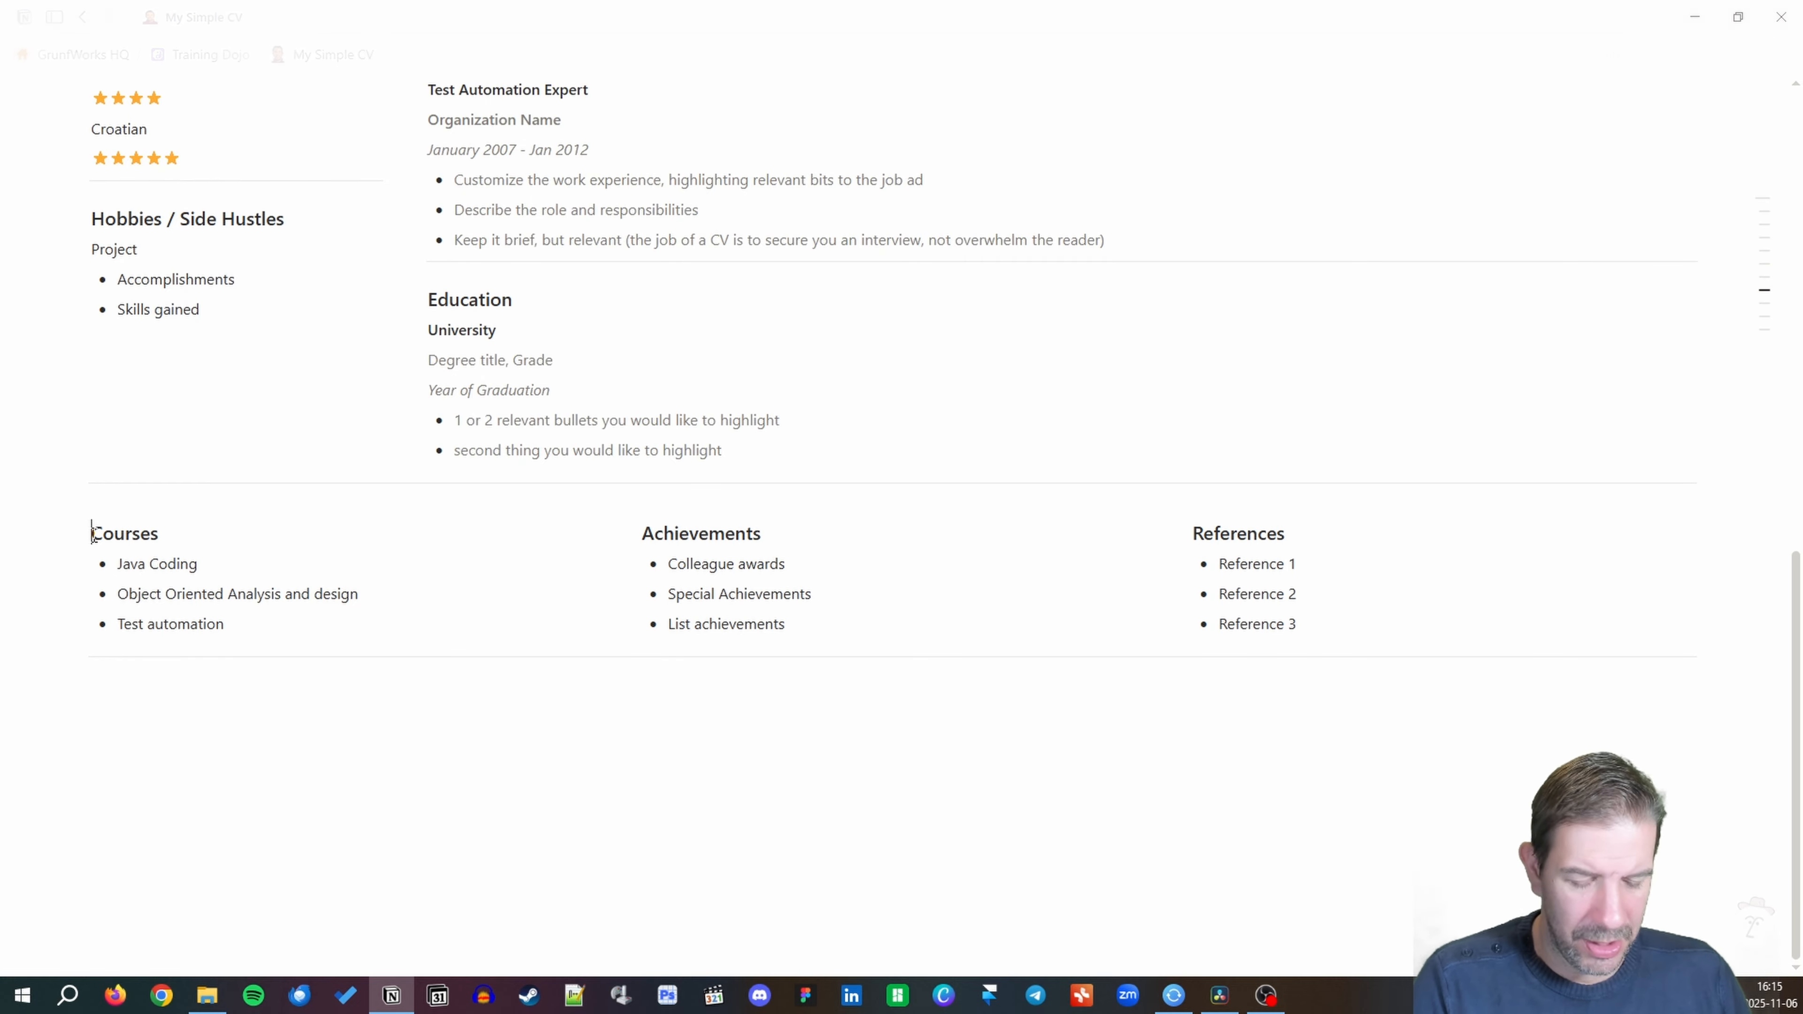
text(/e)
text(moj)
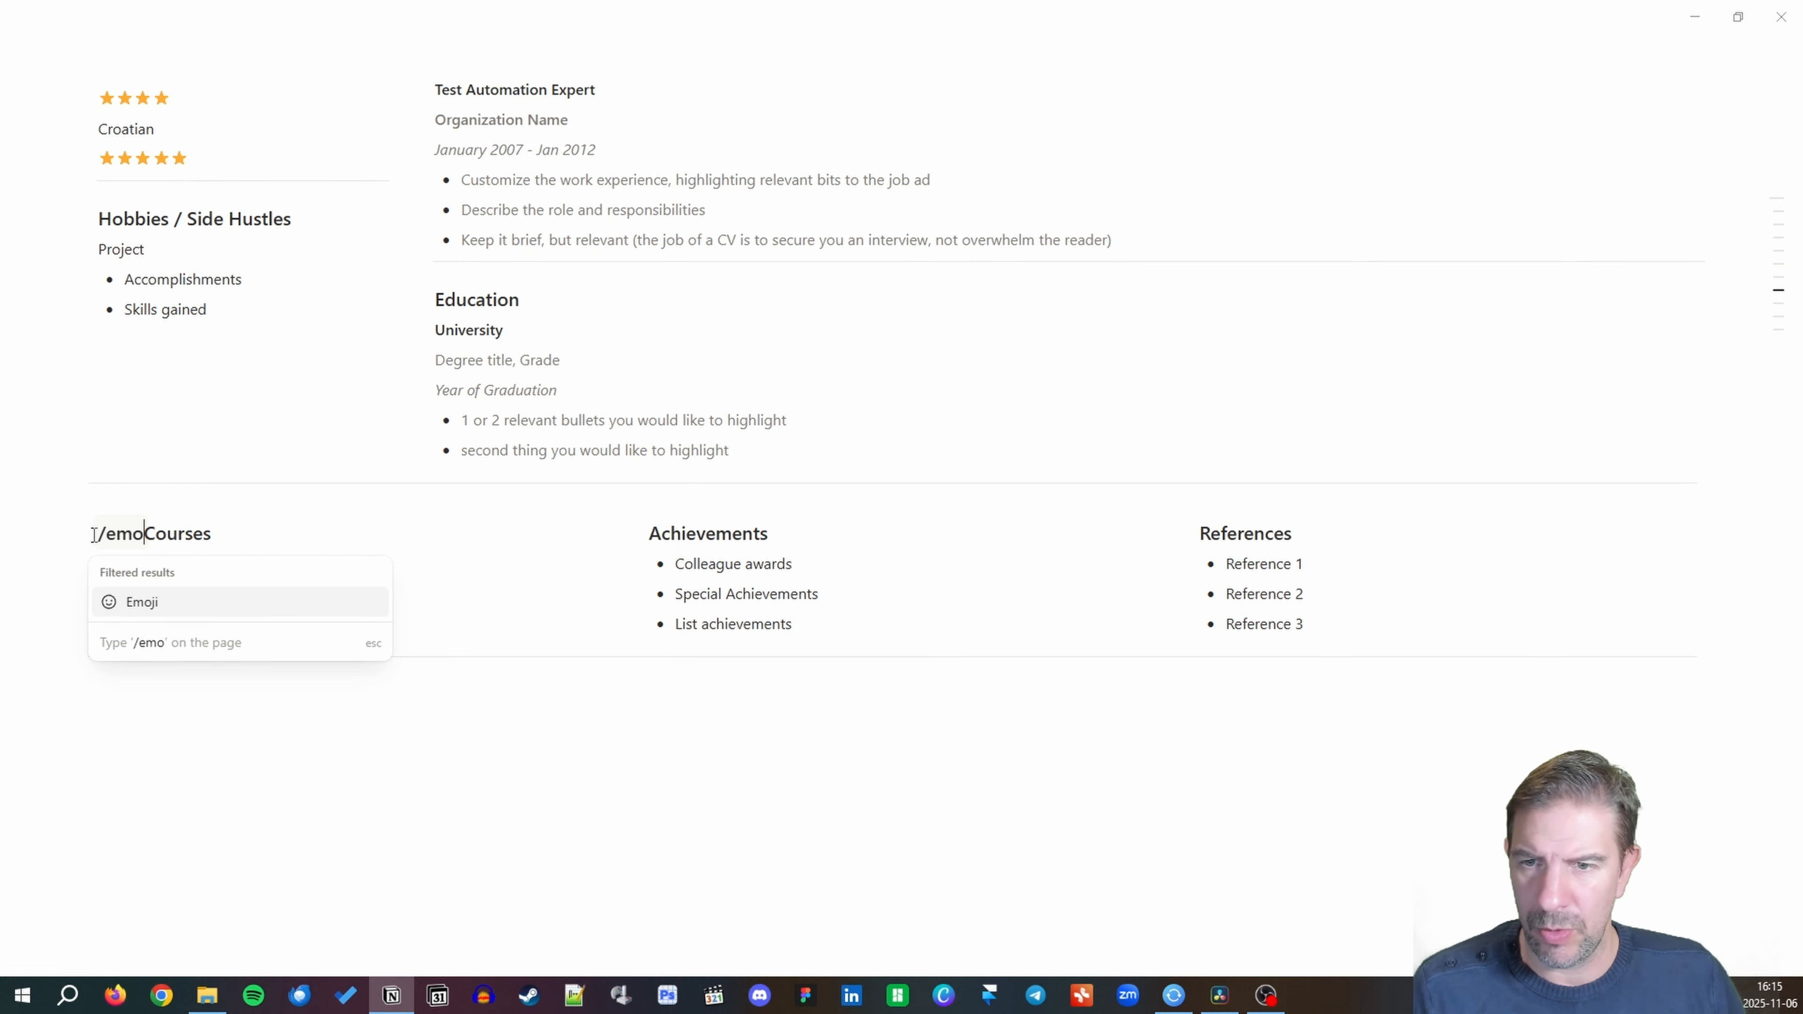
key(Return)
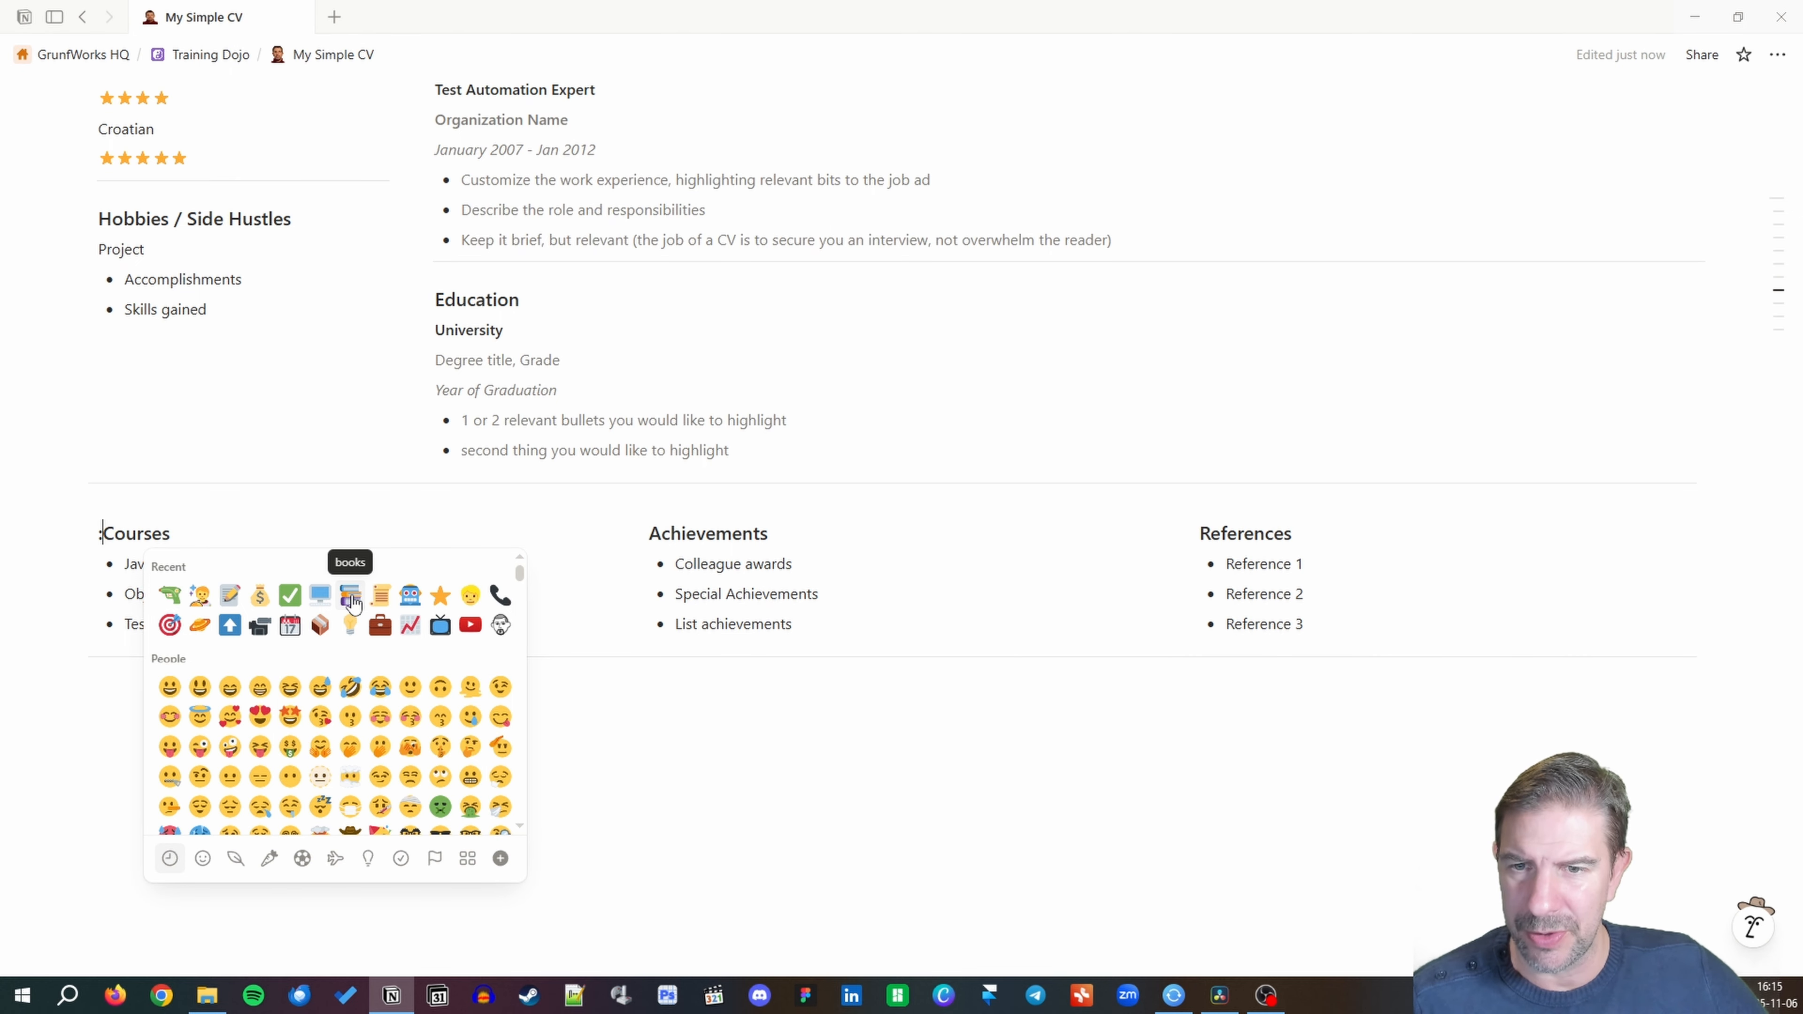
click(350, 595)
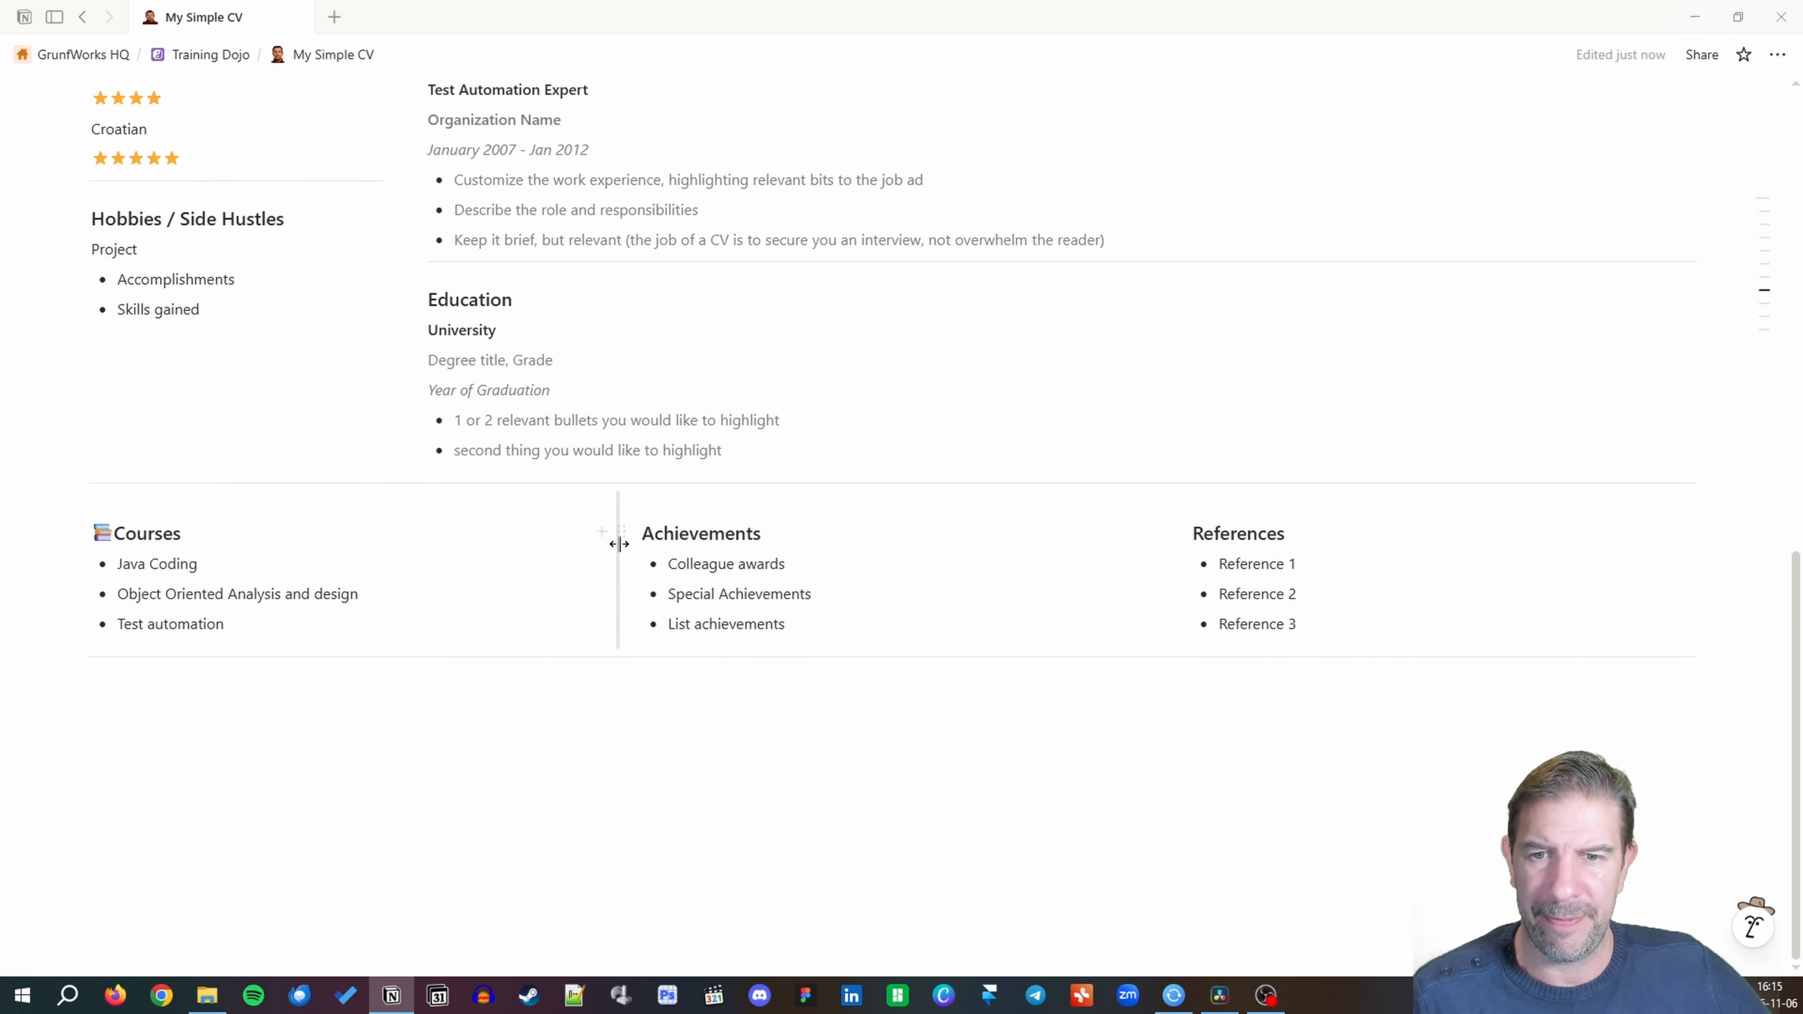
Put a trophy emoji before the Achievements heading.
click(637, 536)
click(644, 534)
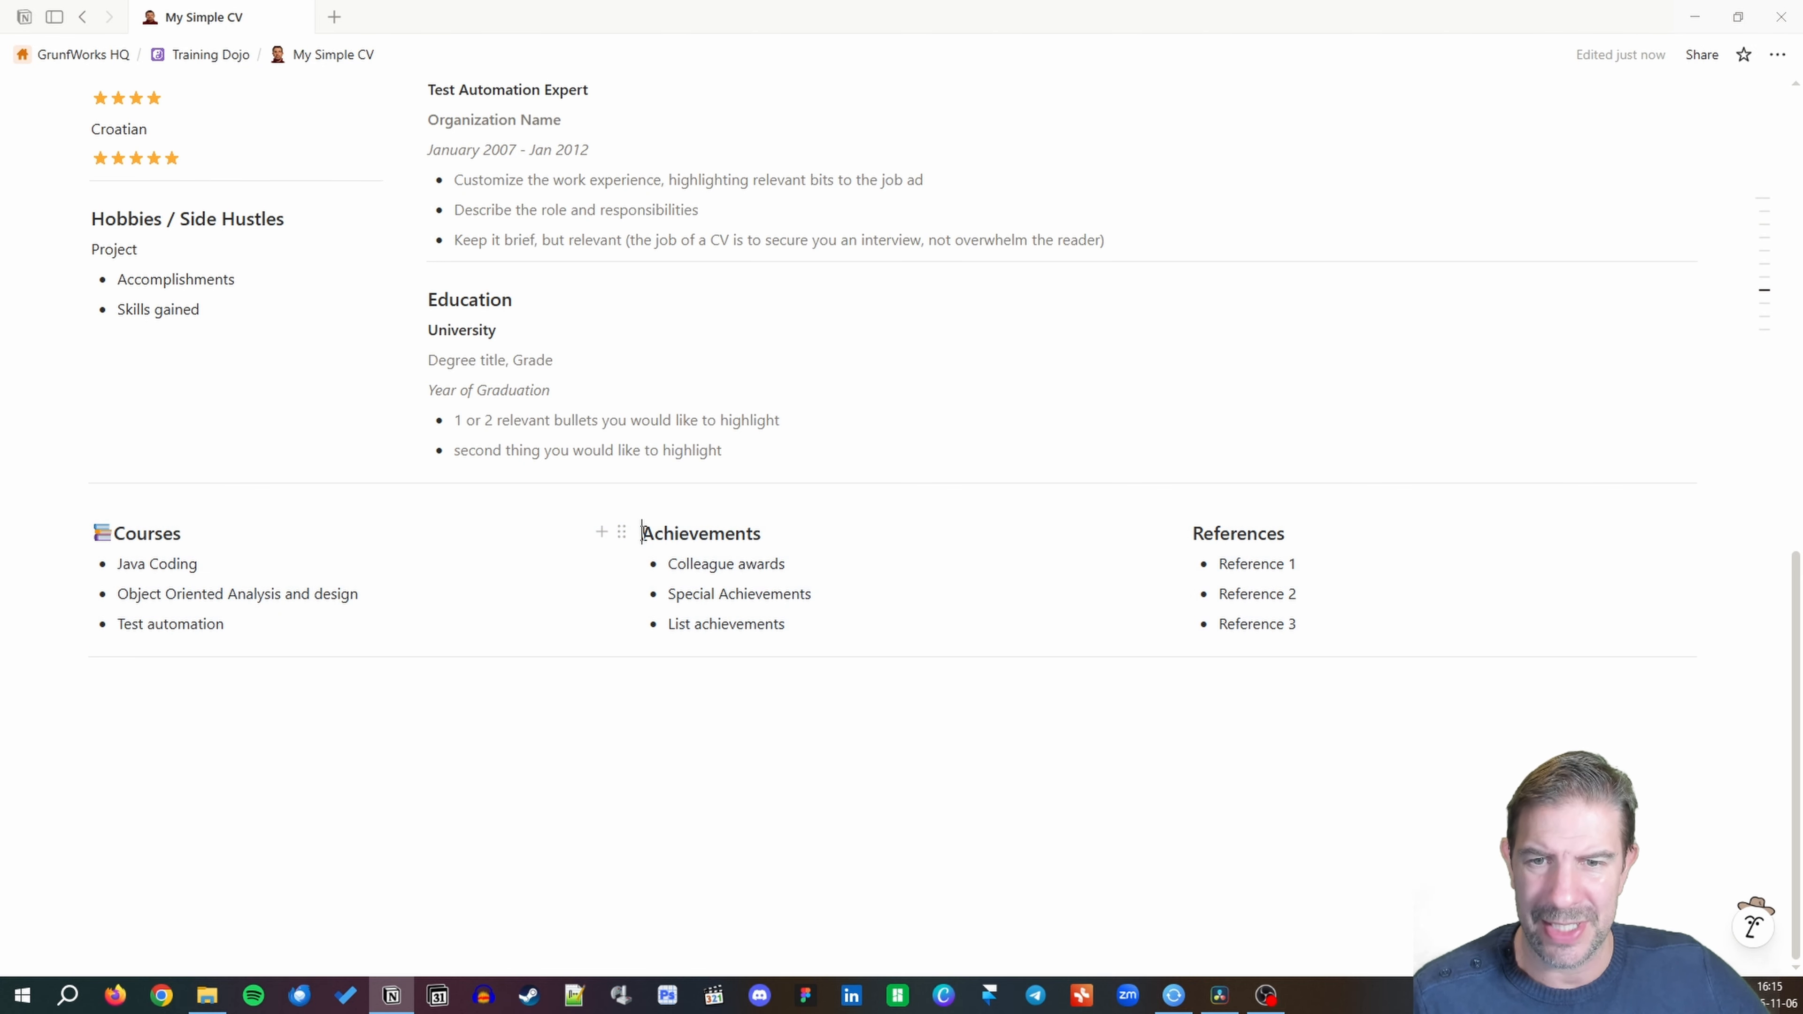
text(/)
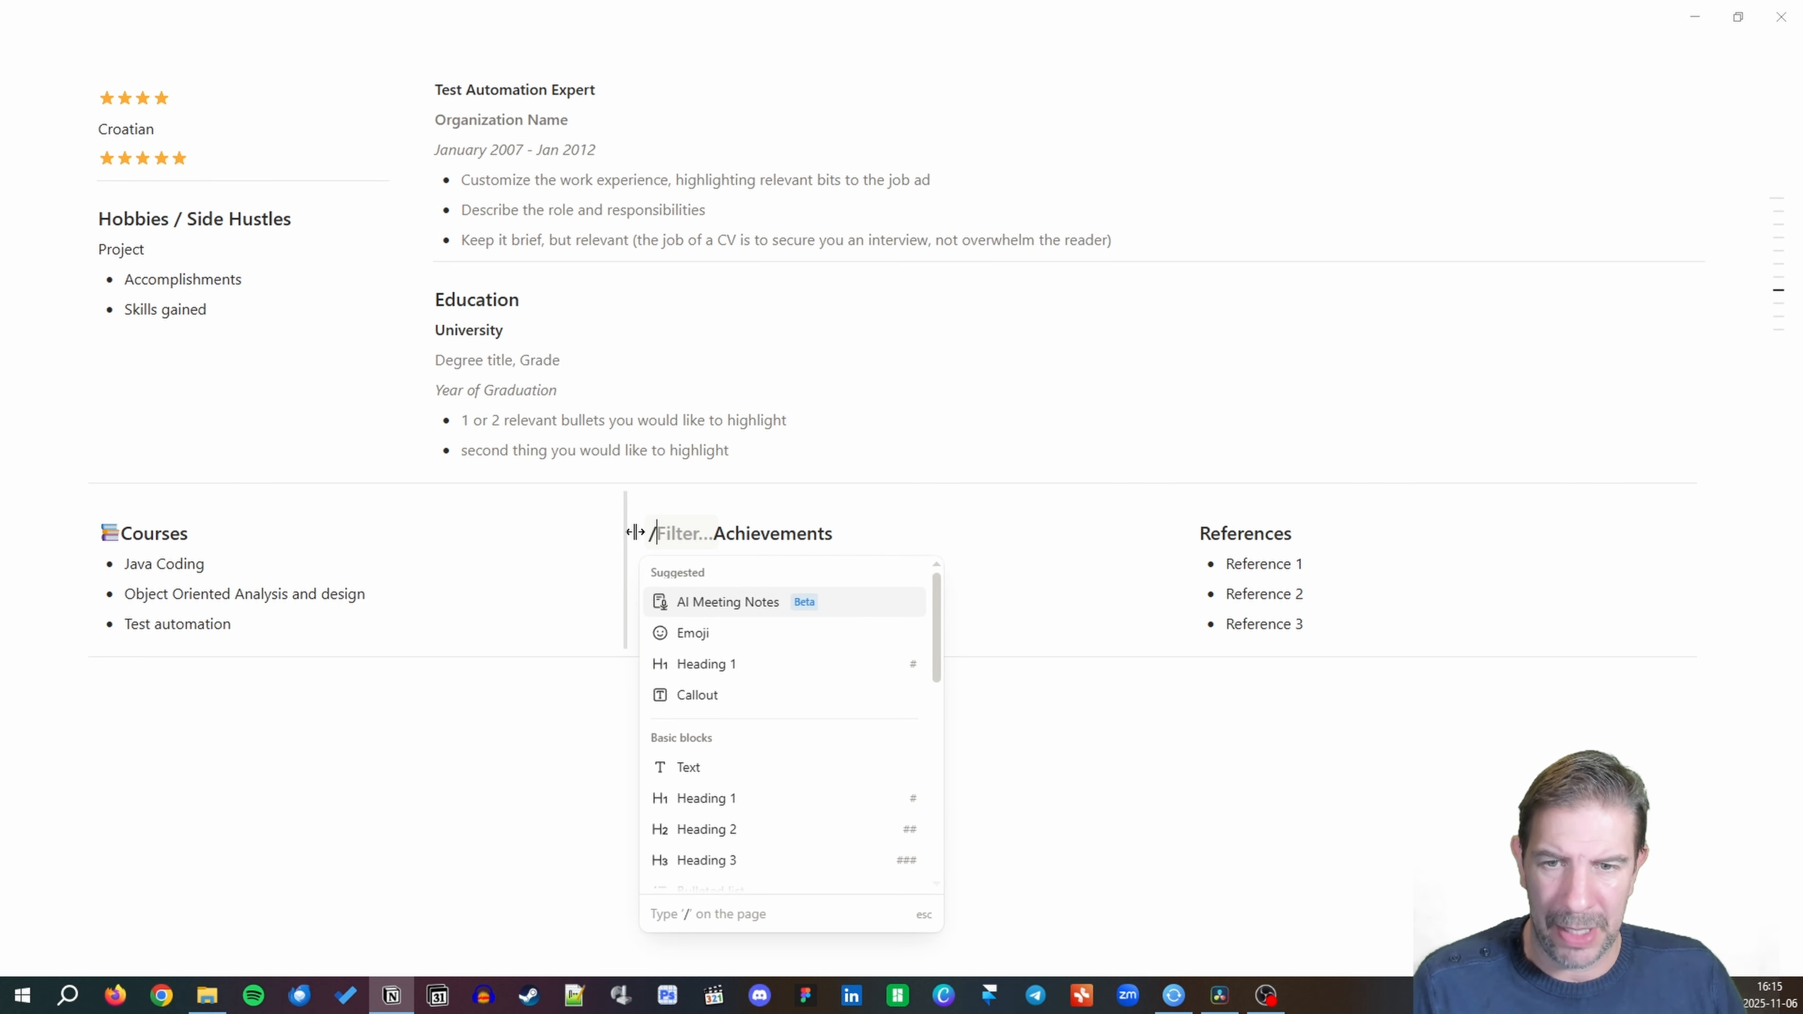
text(emoji)
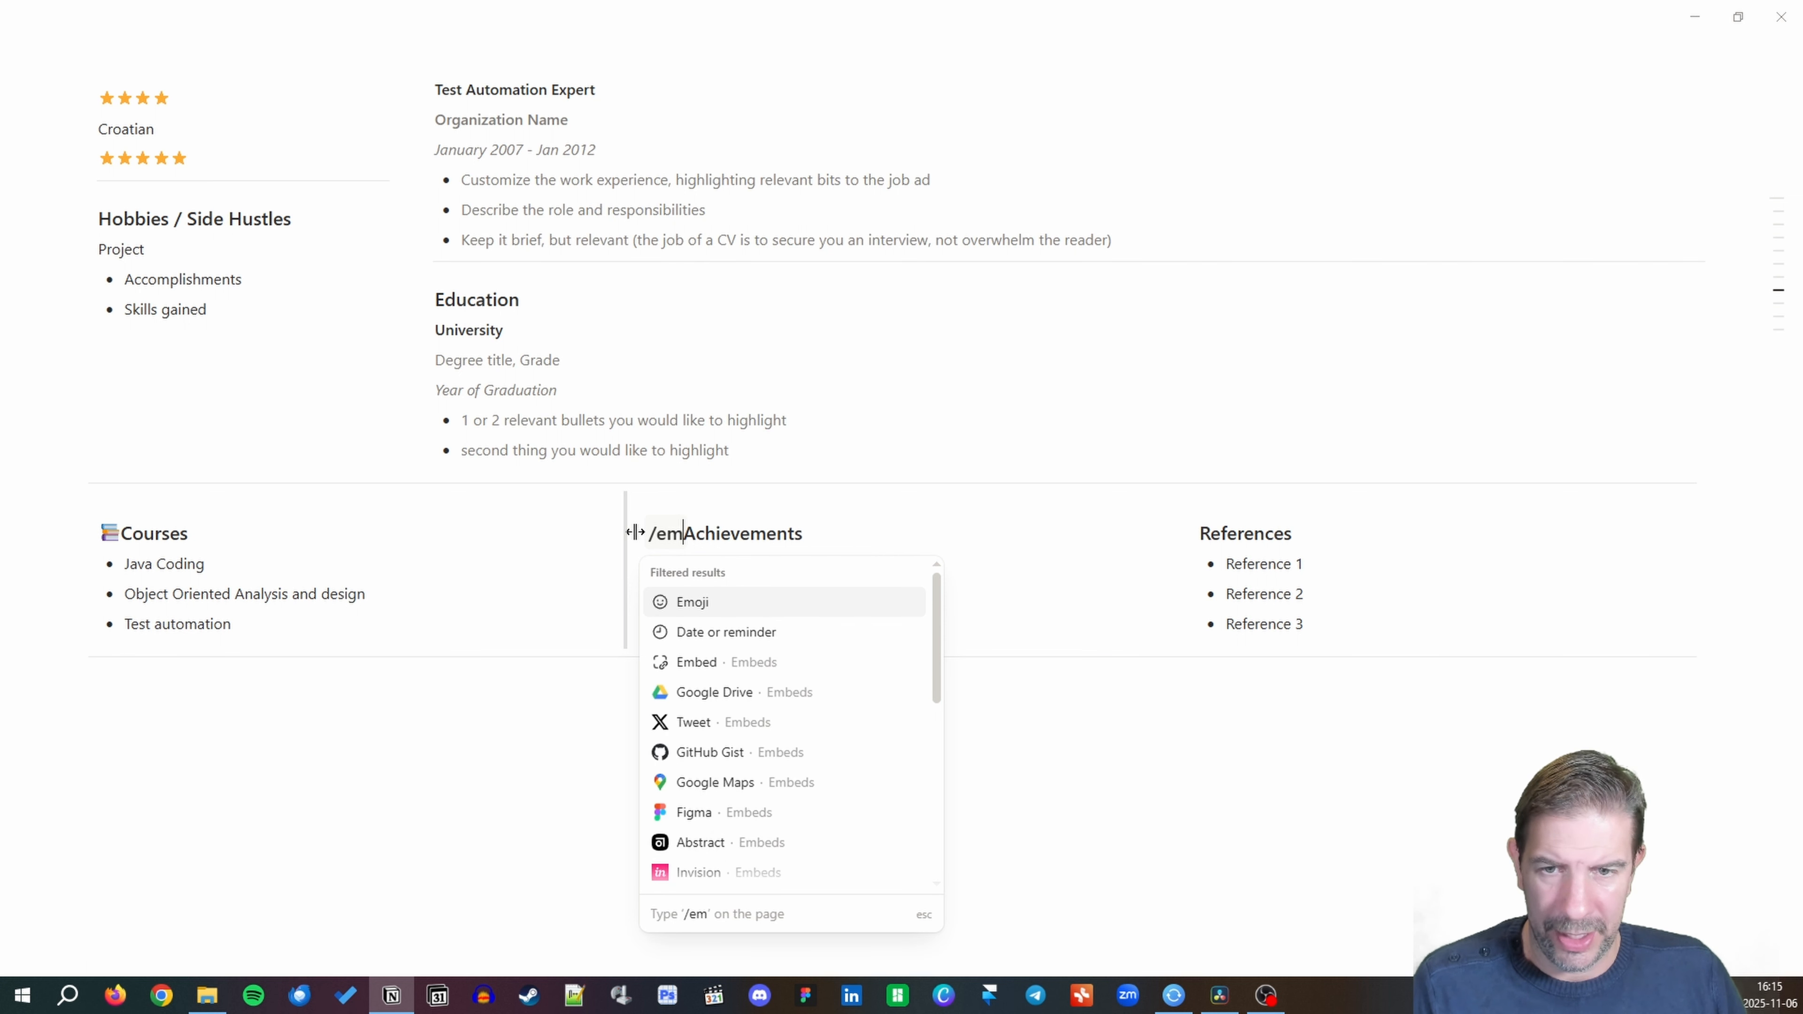
key(Return)
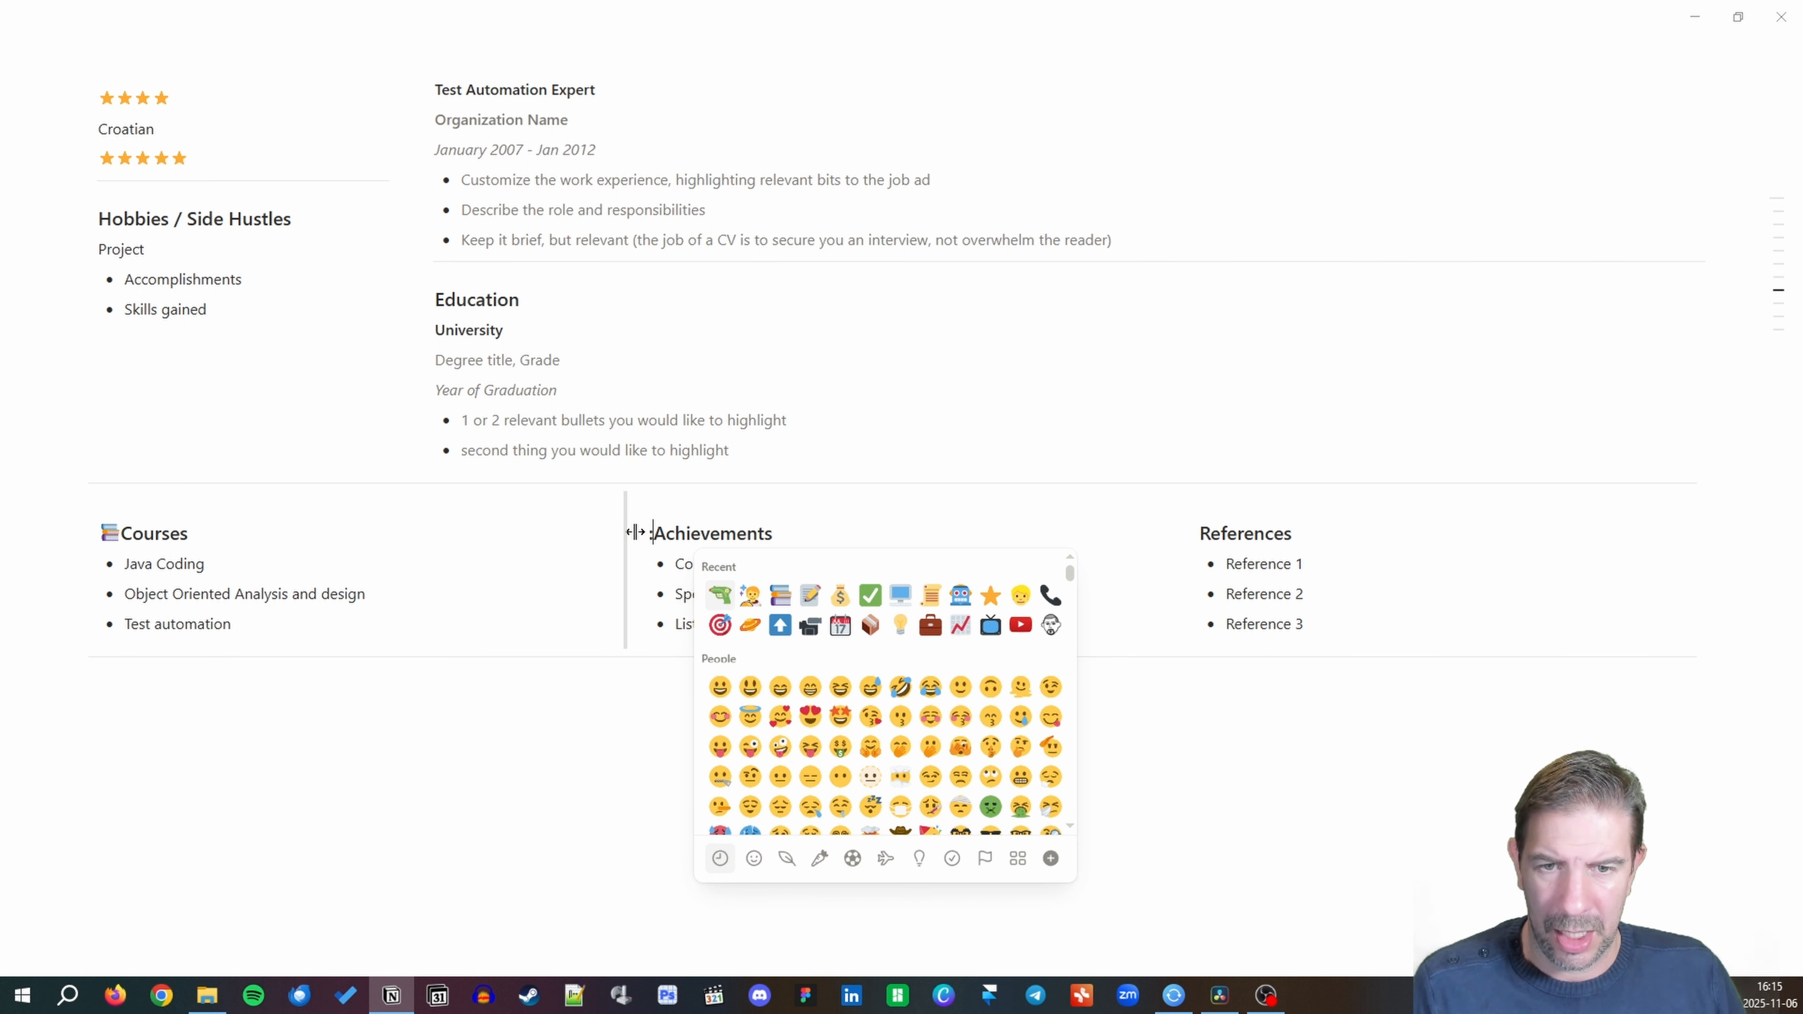
text(awar)
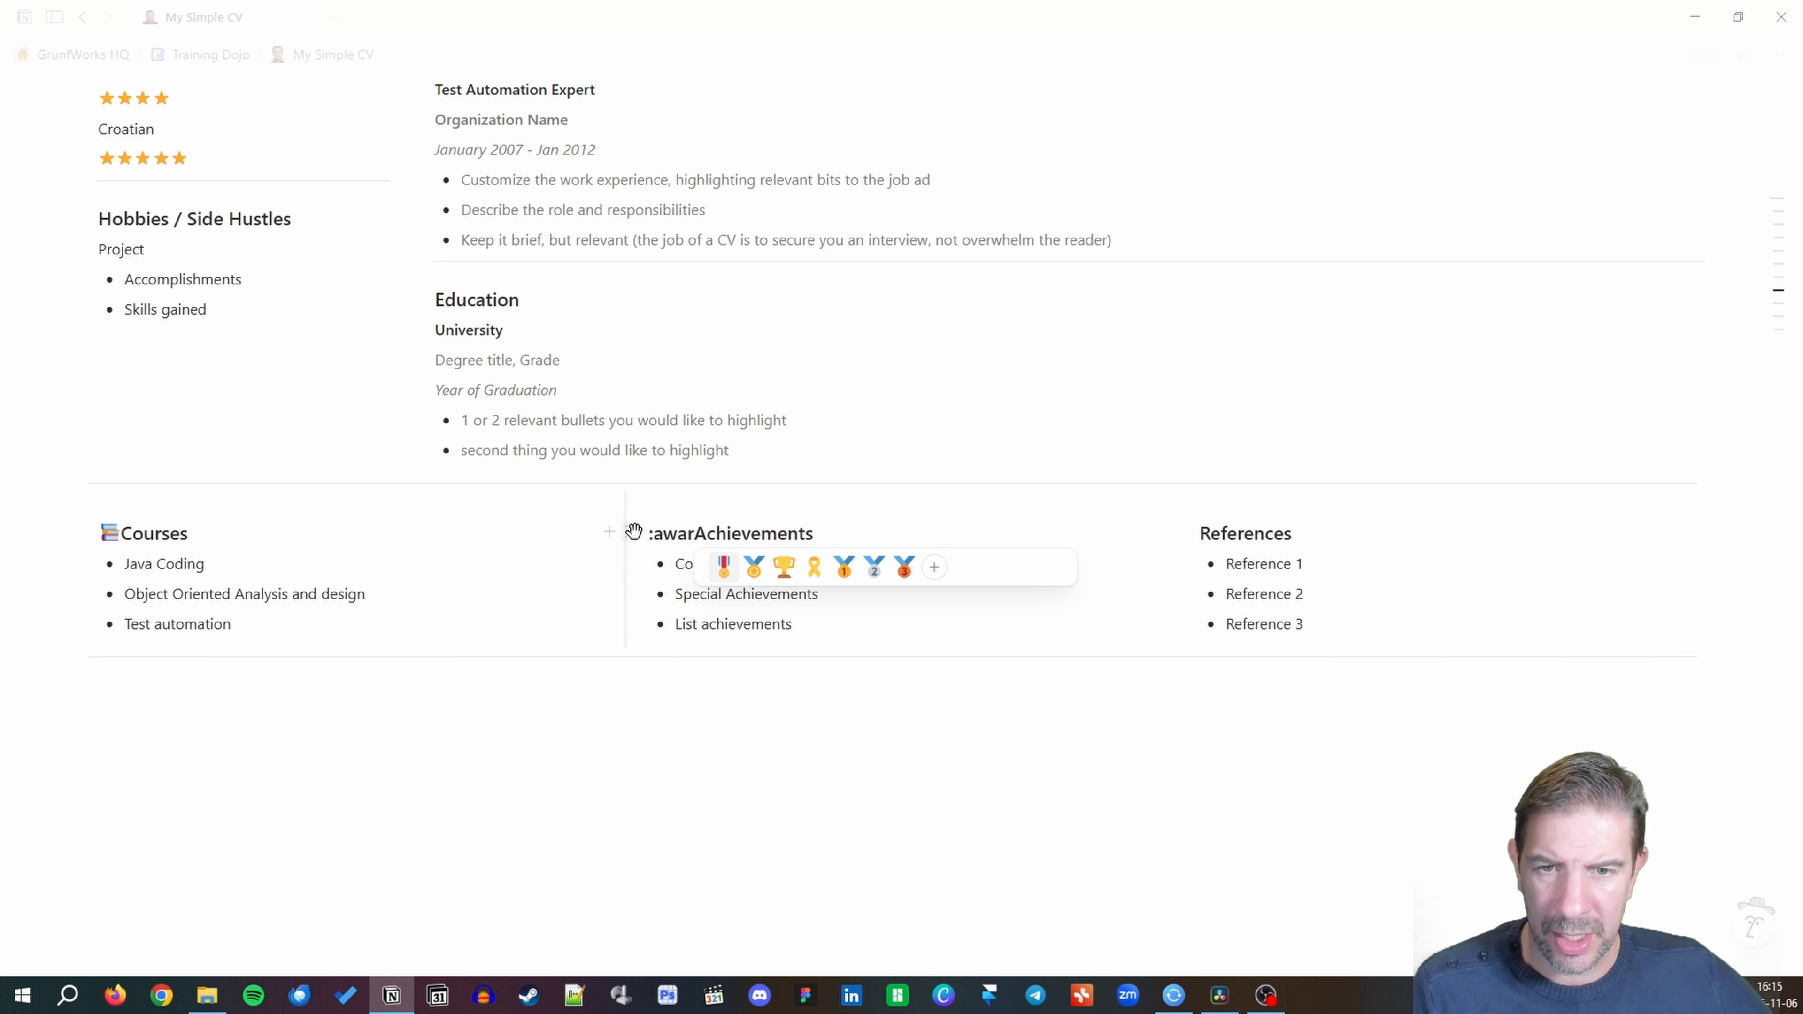
click(784, 567)
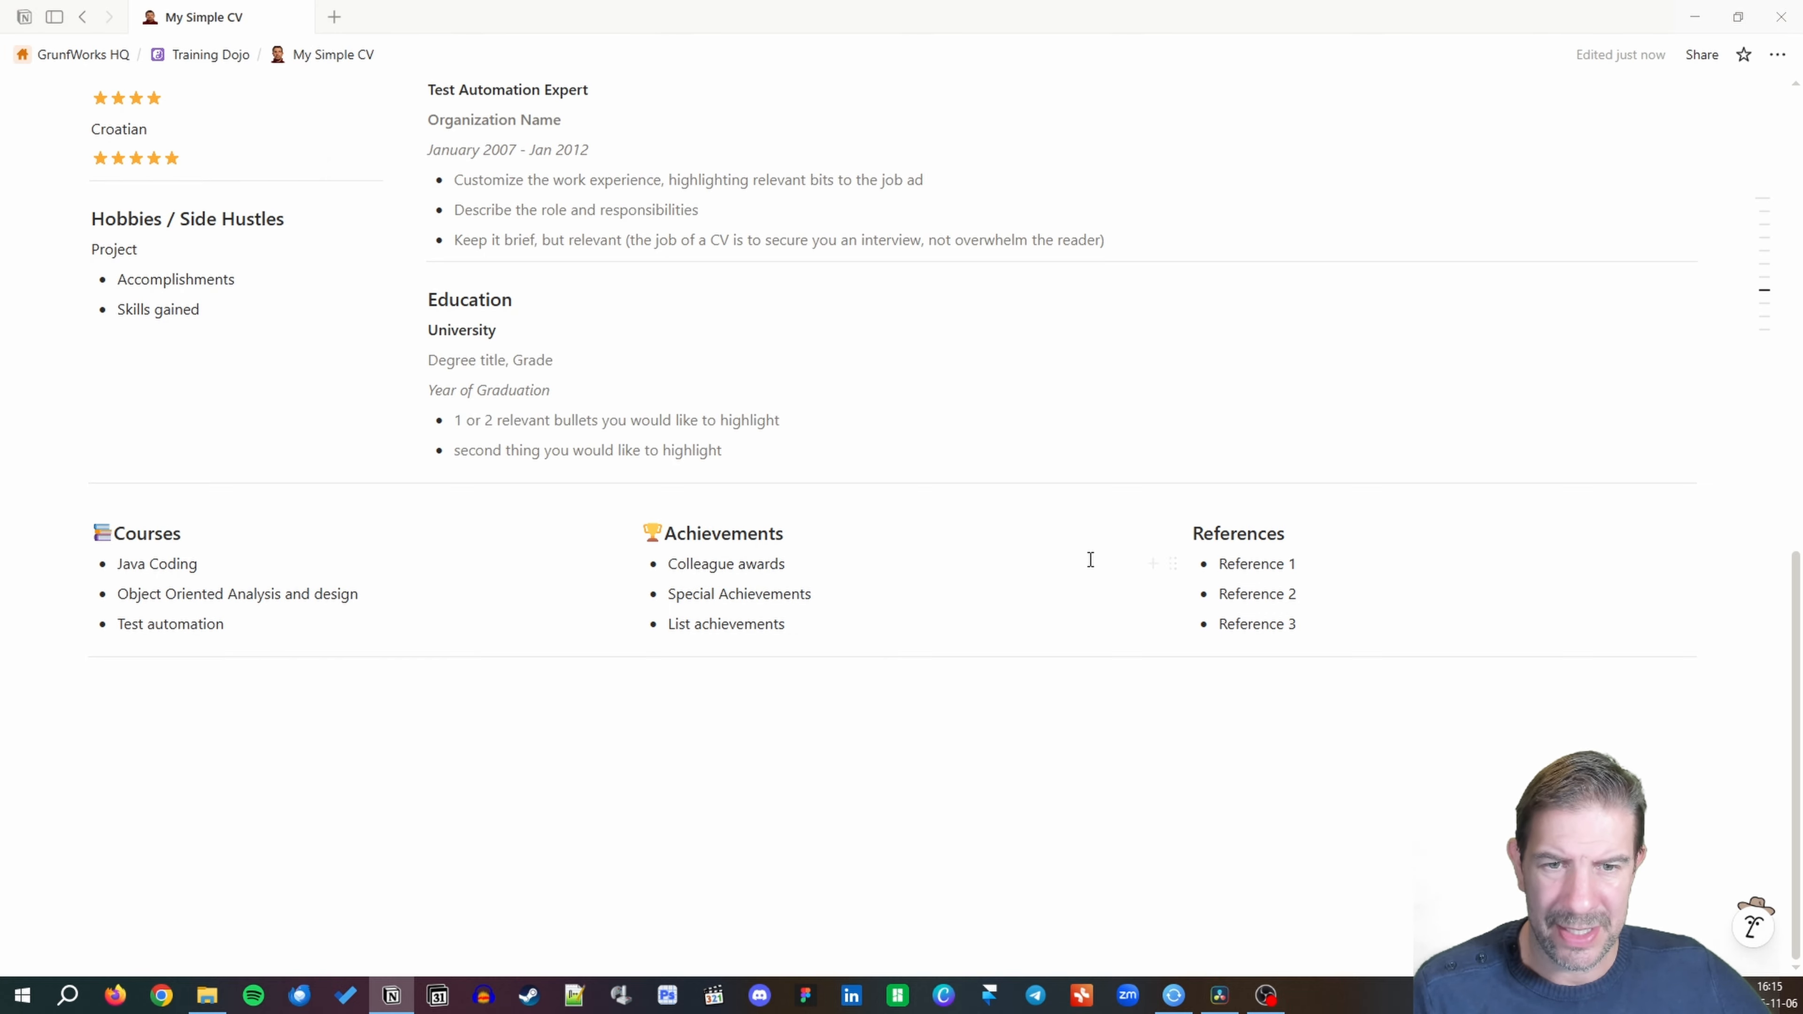
Put a phone emoji before the References heading.
click(1195, 529)
text(/)
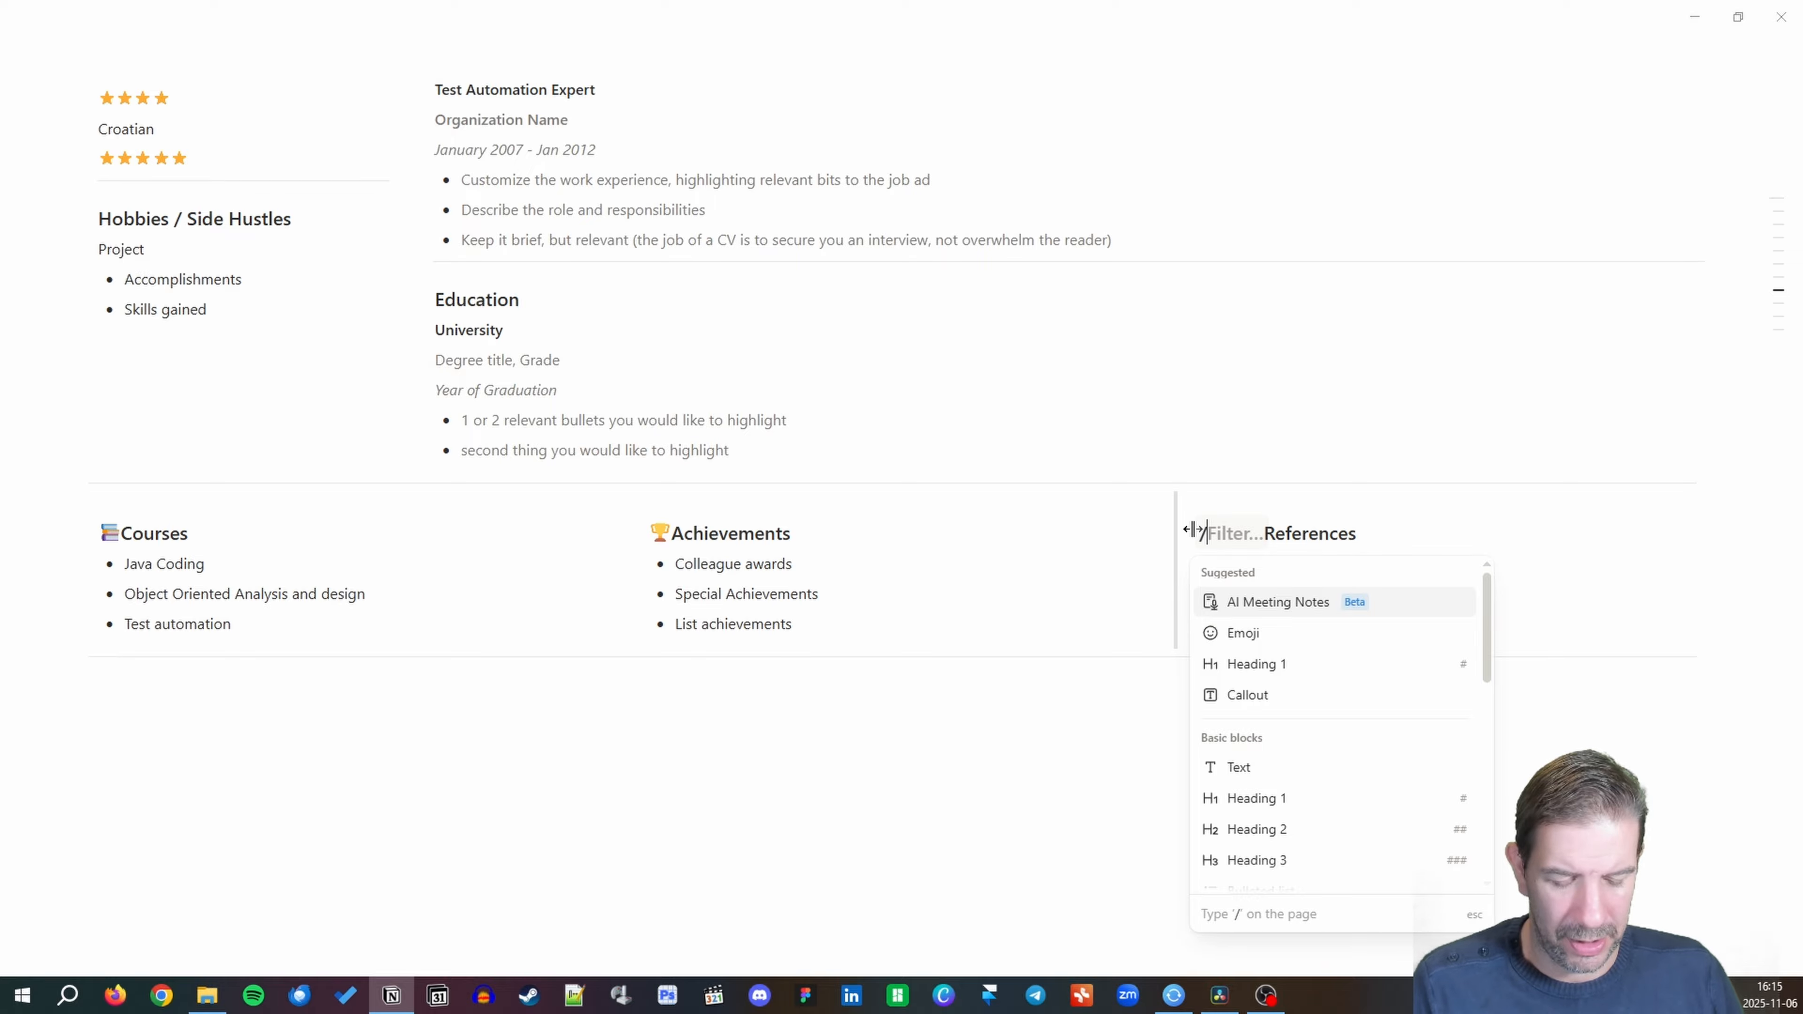
text(phone)
key(BackSpace)
key(BackSpace)
key(BackSpace)
key(BackSpace)
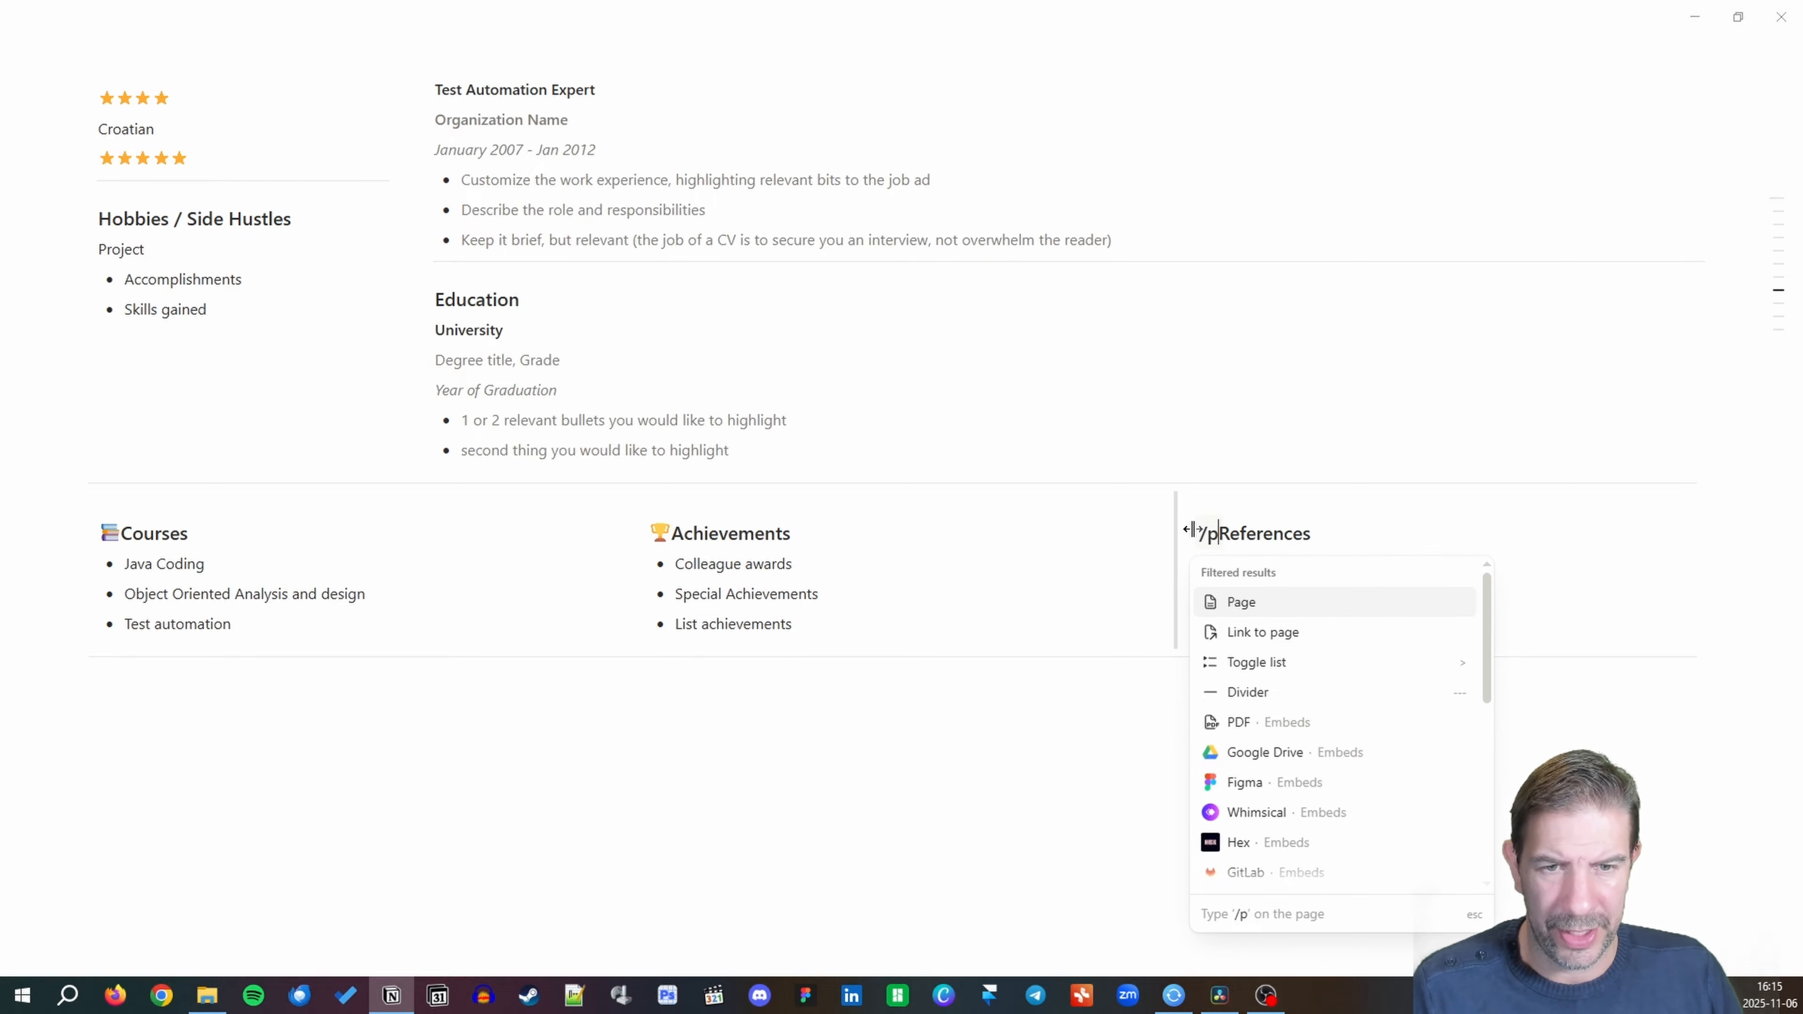
key(BackSpace)
key(BackSpace)
text(/)
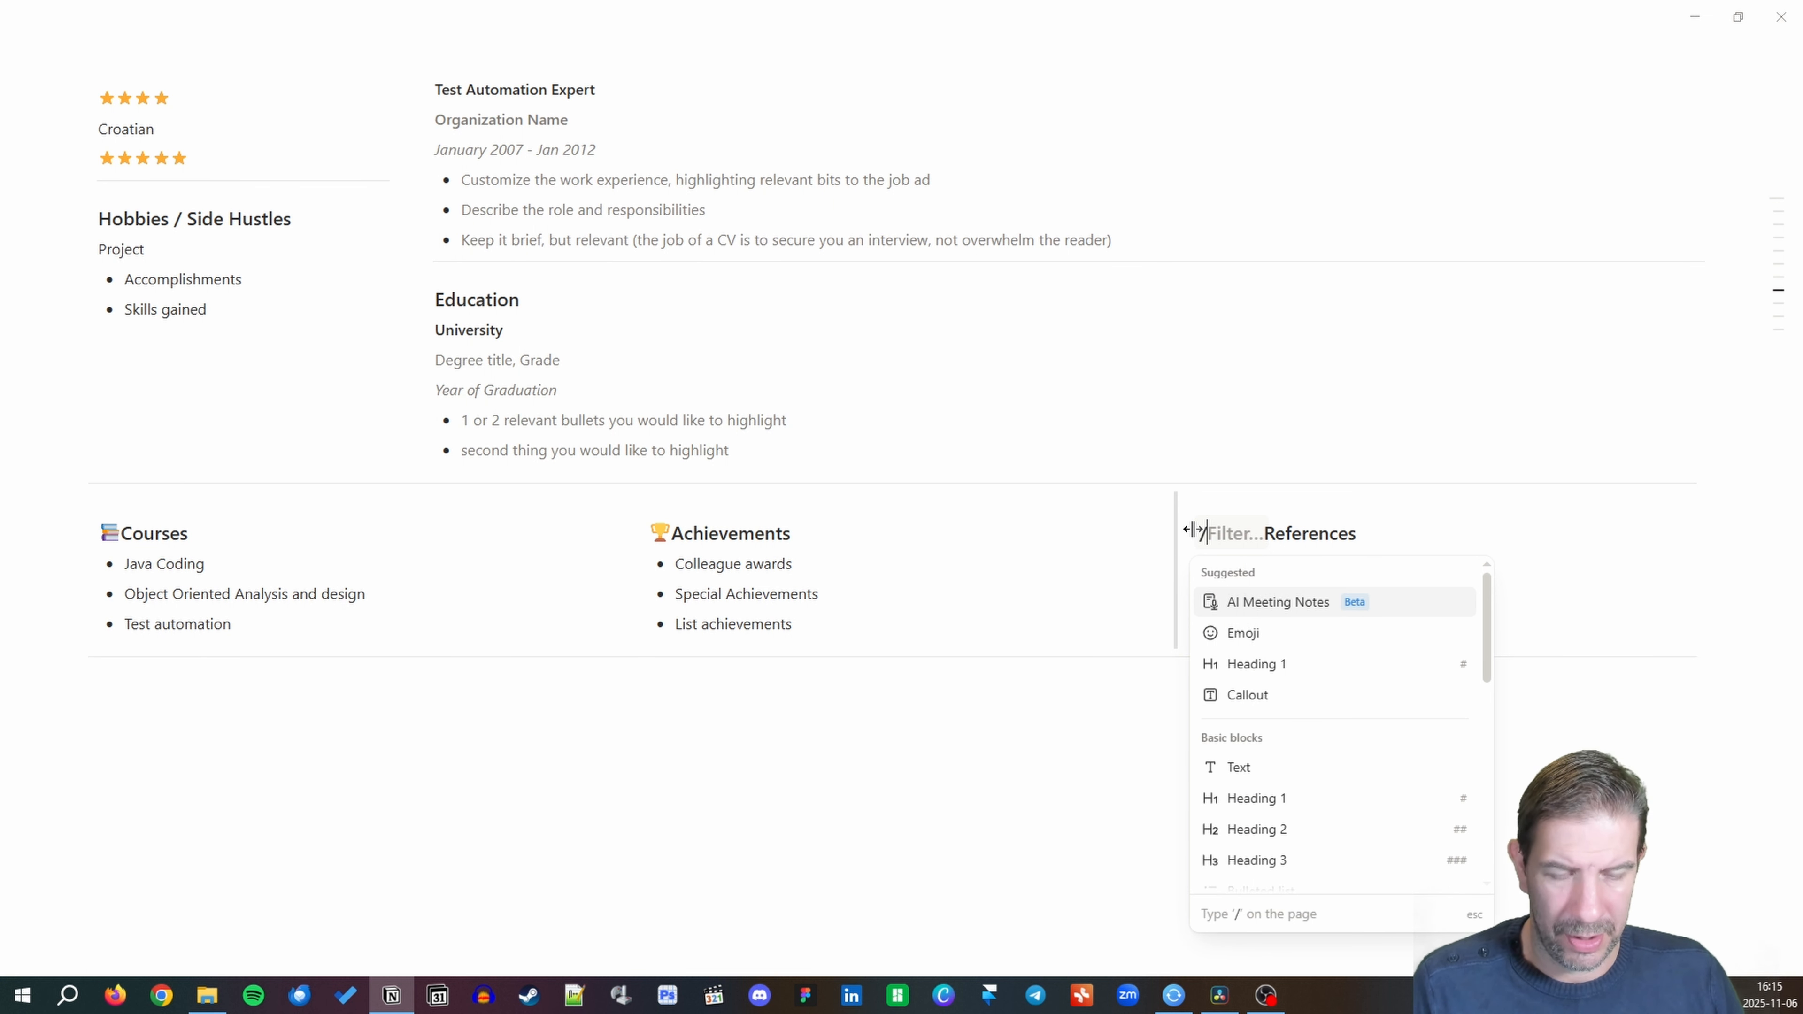
click(1268, 631)
click(1270, 629)
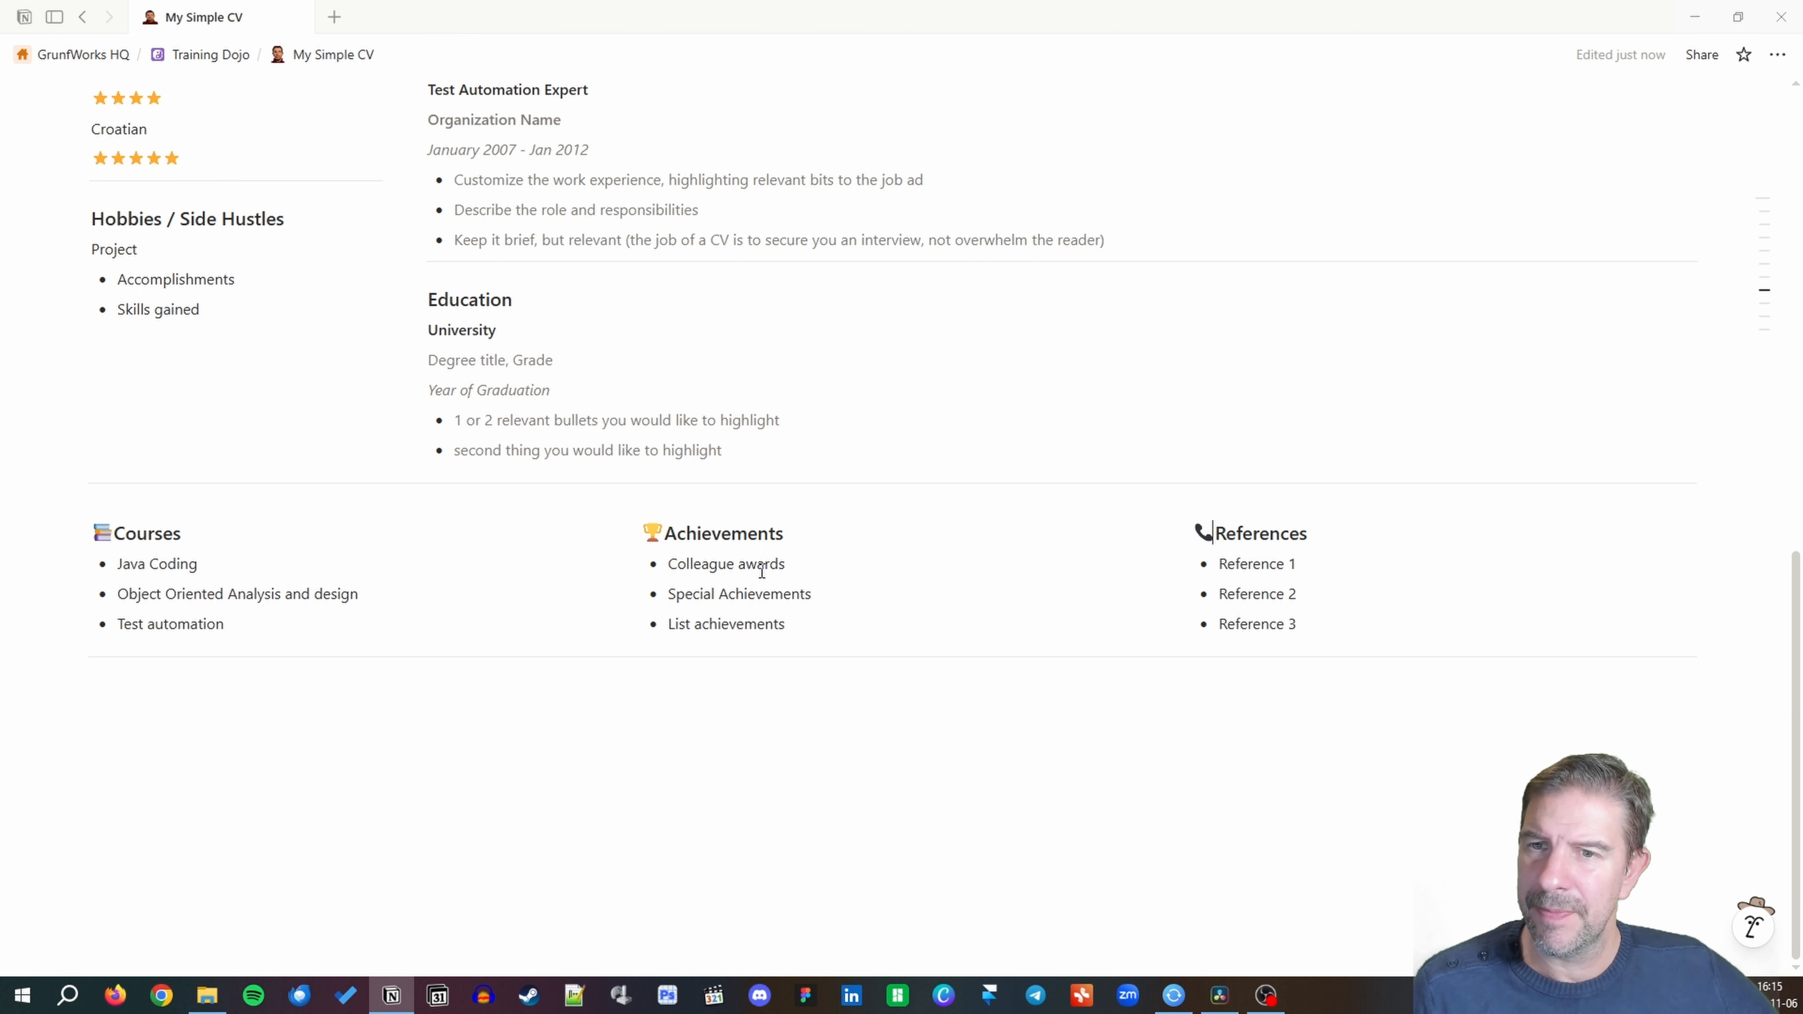
scroll(757, 569, up, 5)
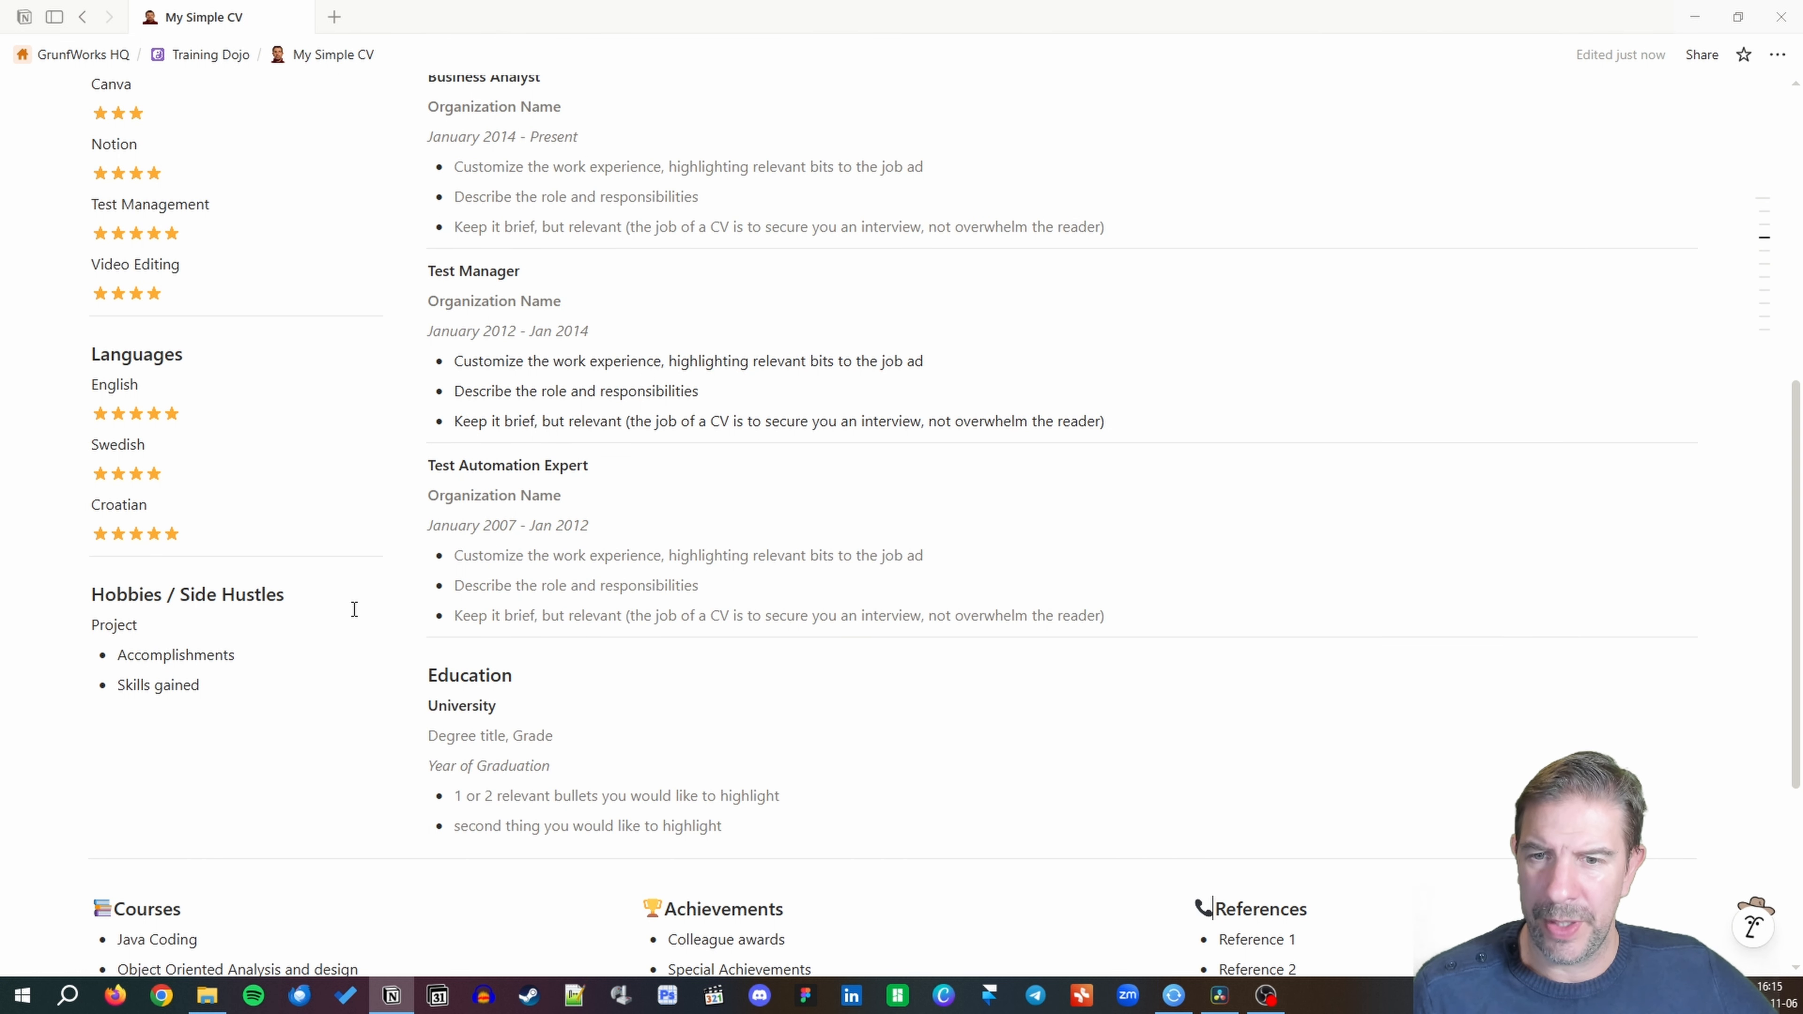
Put a student emoji before the Education heading using the :grad search.
click(429, 675)
text(:s)
key(BackSpace)
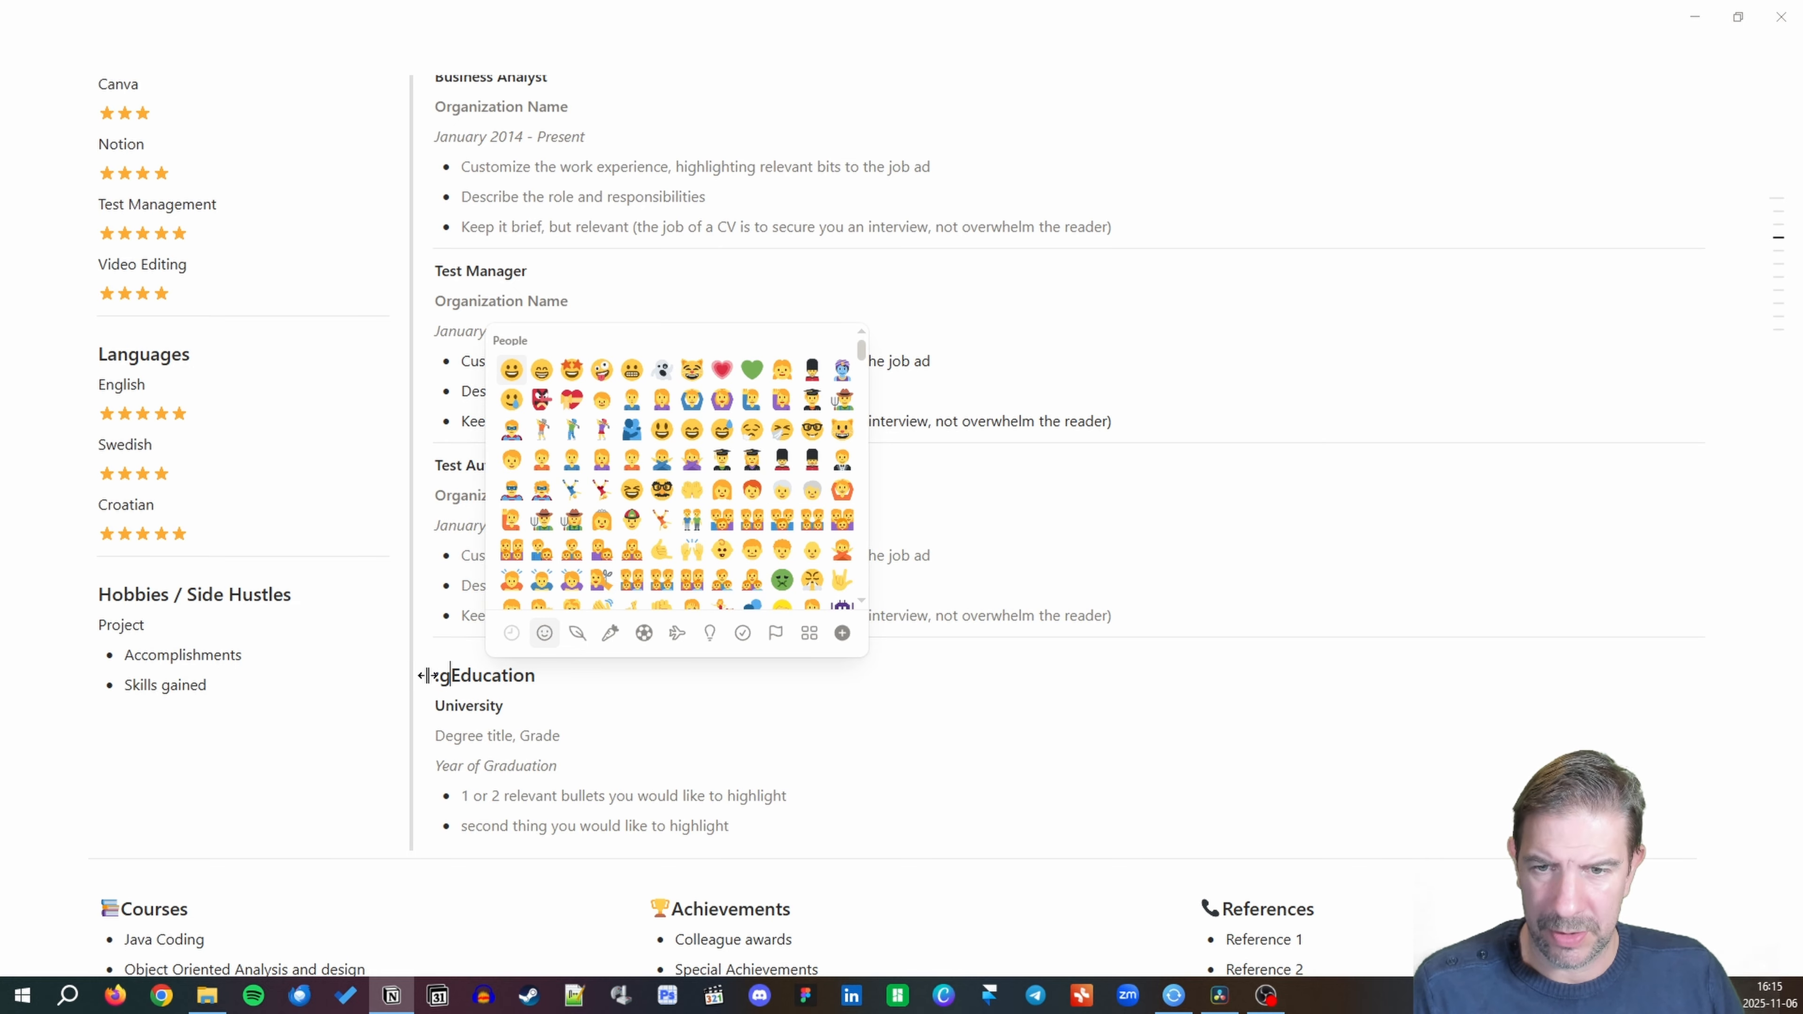
text(grad)
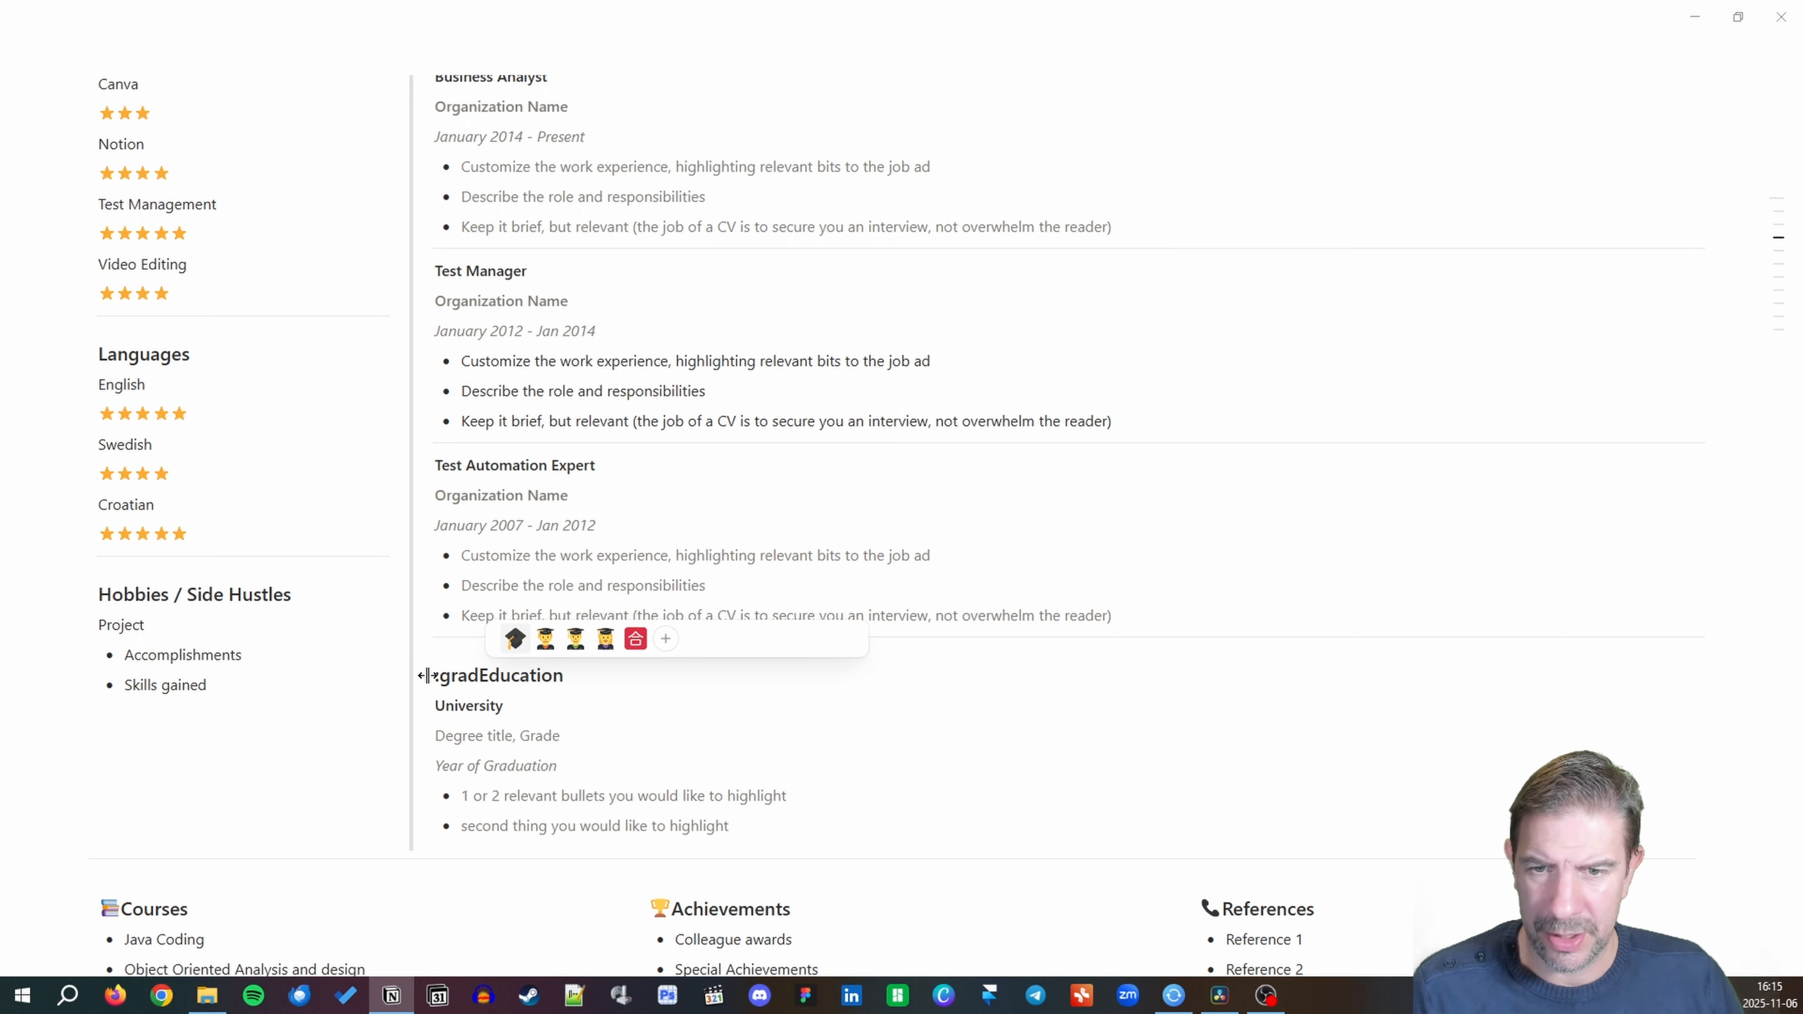
click(555, 648)
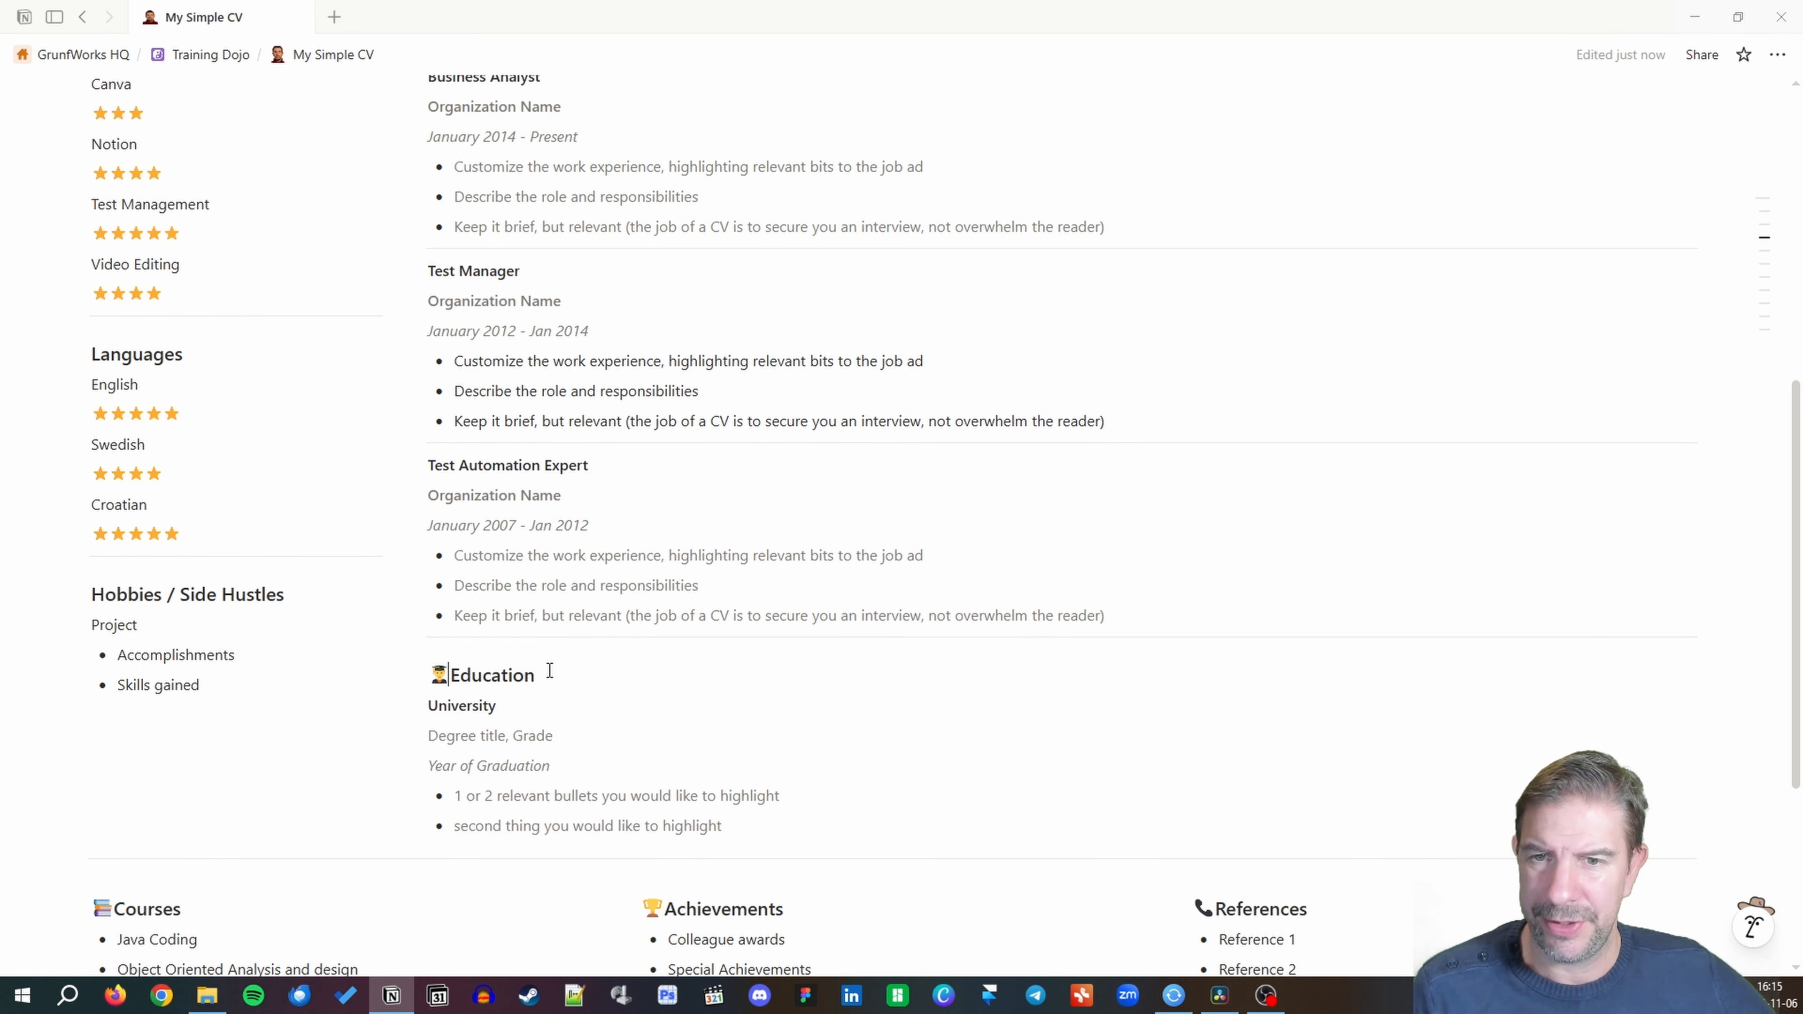
Put a briefcase emoji before the Work Experience: heading using the :brief search.
scroll(550, 671, up, 3)
scroll(550, 671, up, 3)
click(429, 515)
text(/Work Experience:)
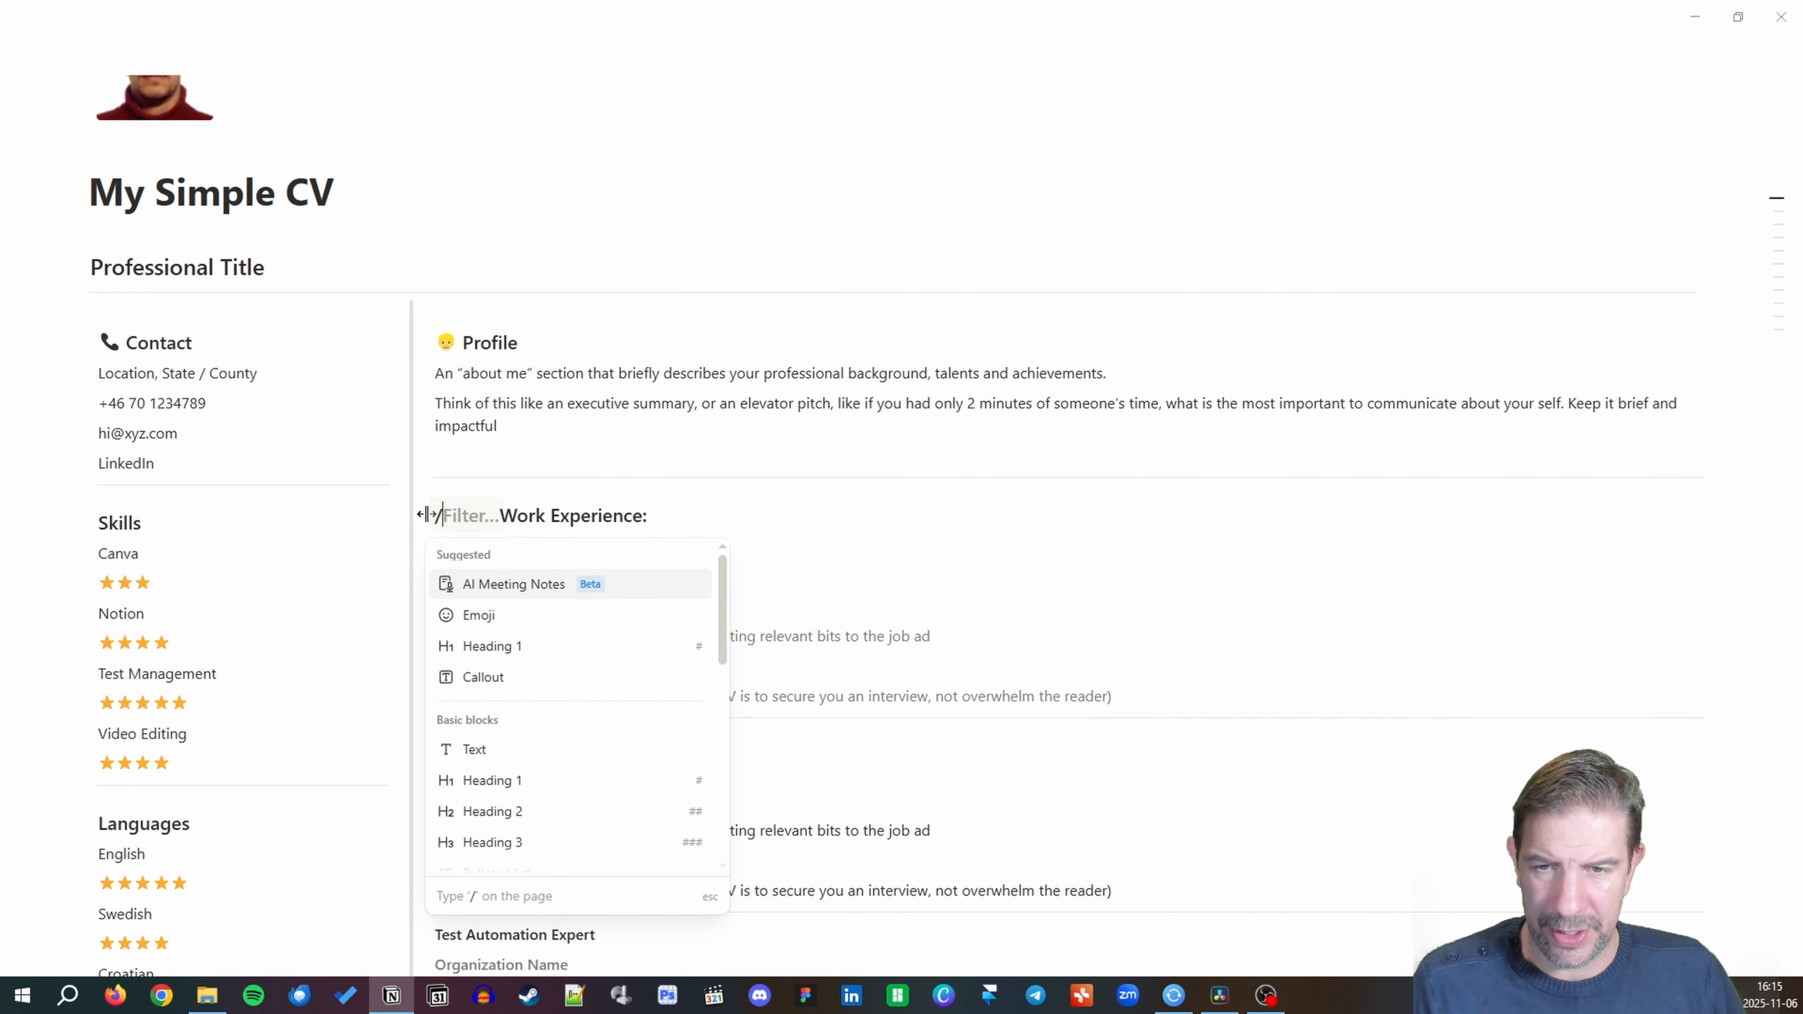
key(BackSpace)
text(:brief)
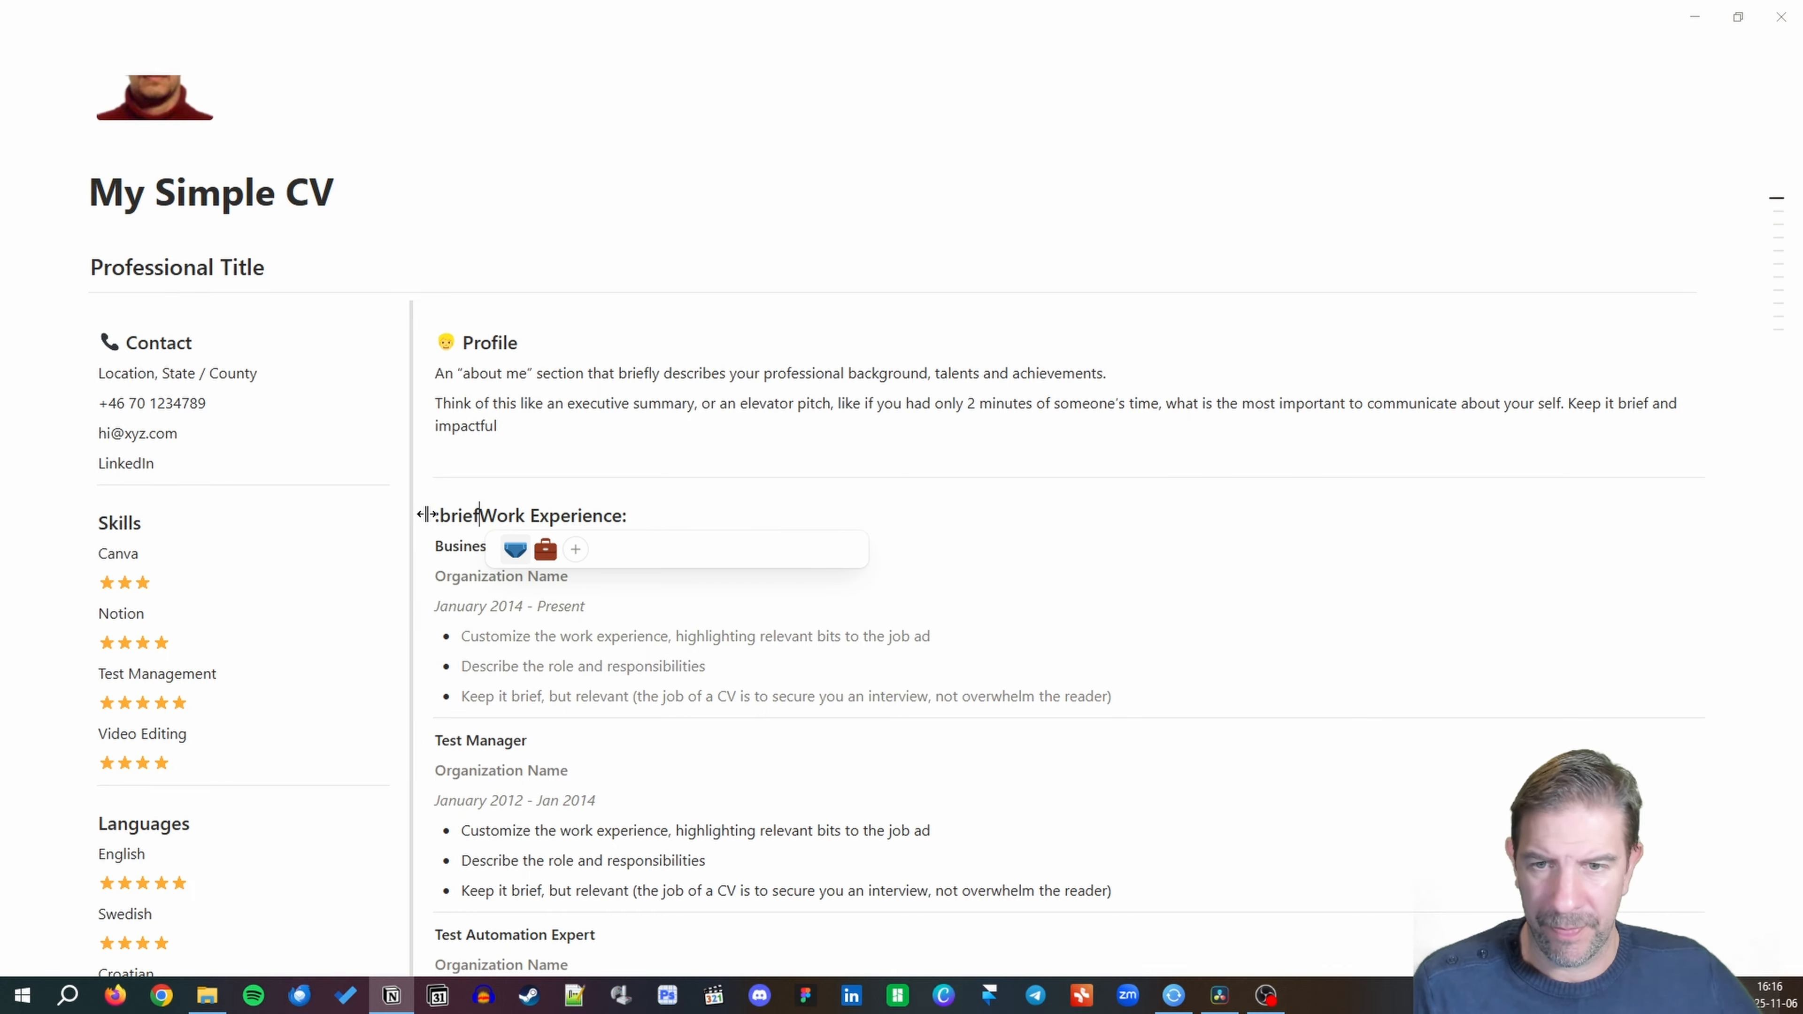
click(557, 549)
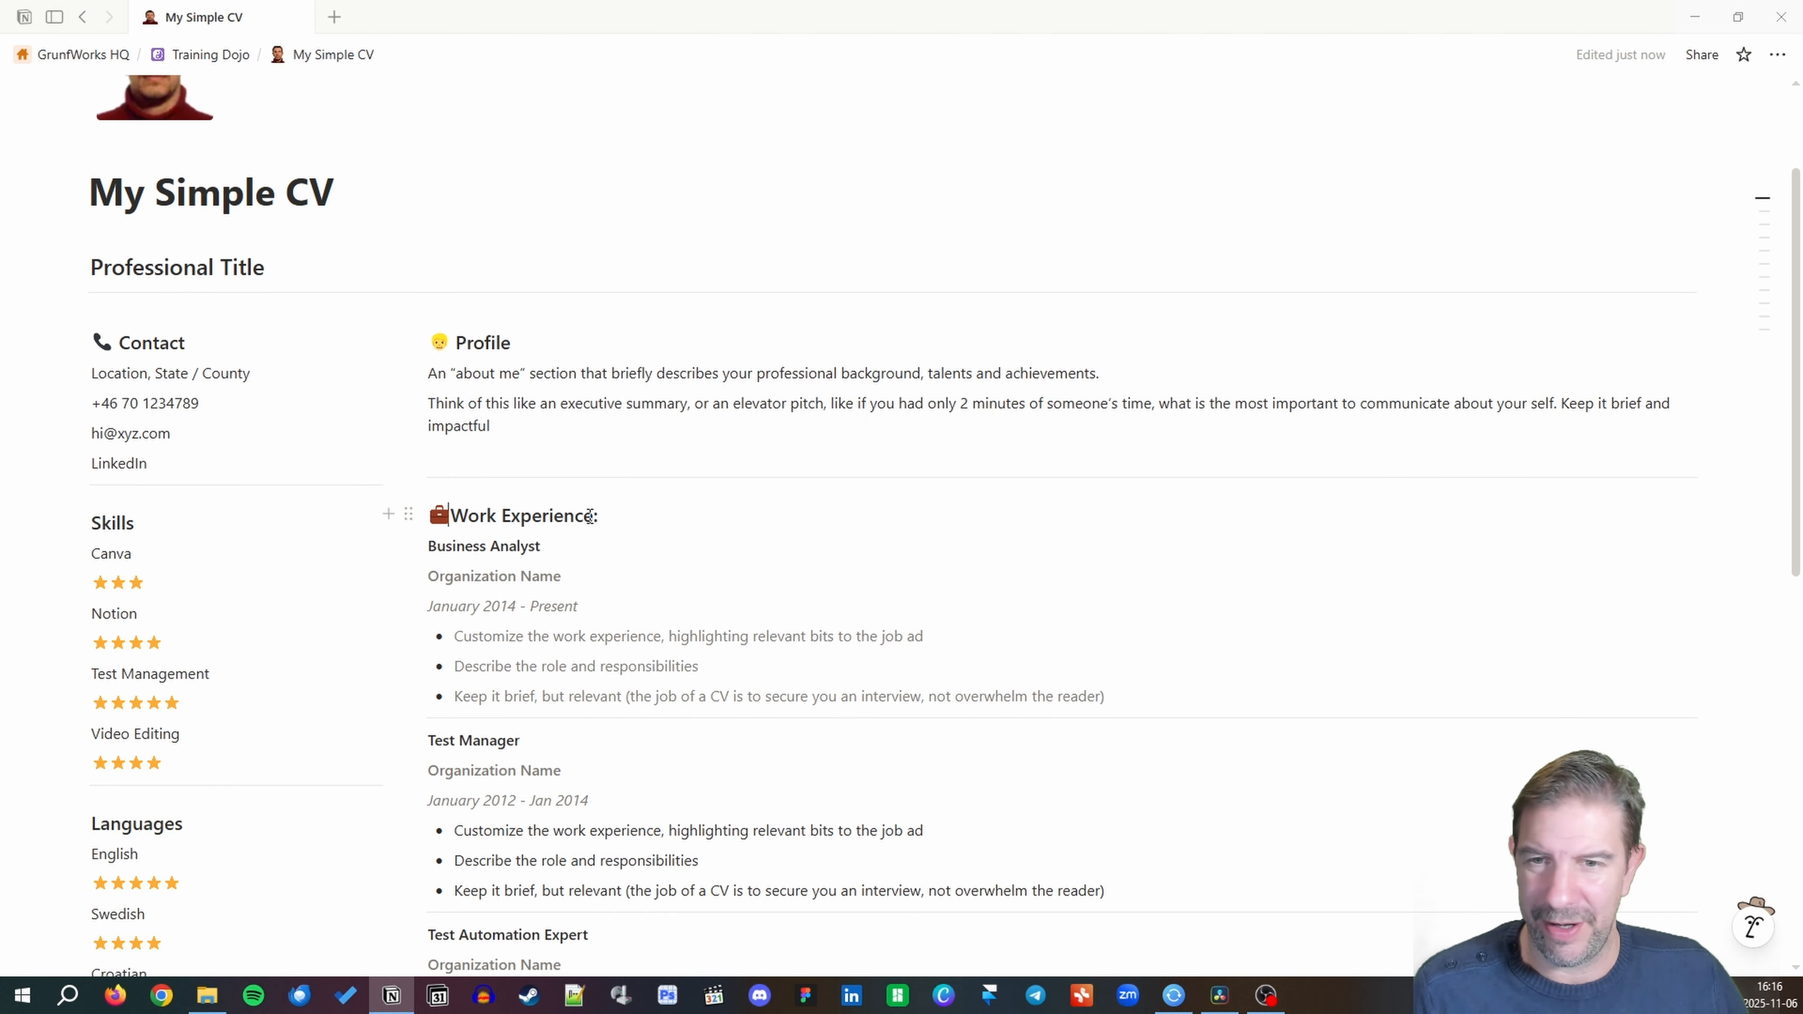
Insert a space after the emoji in the Education, Courses, Achievements and References headings.
scroll(568, 581, down, 4)
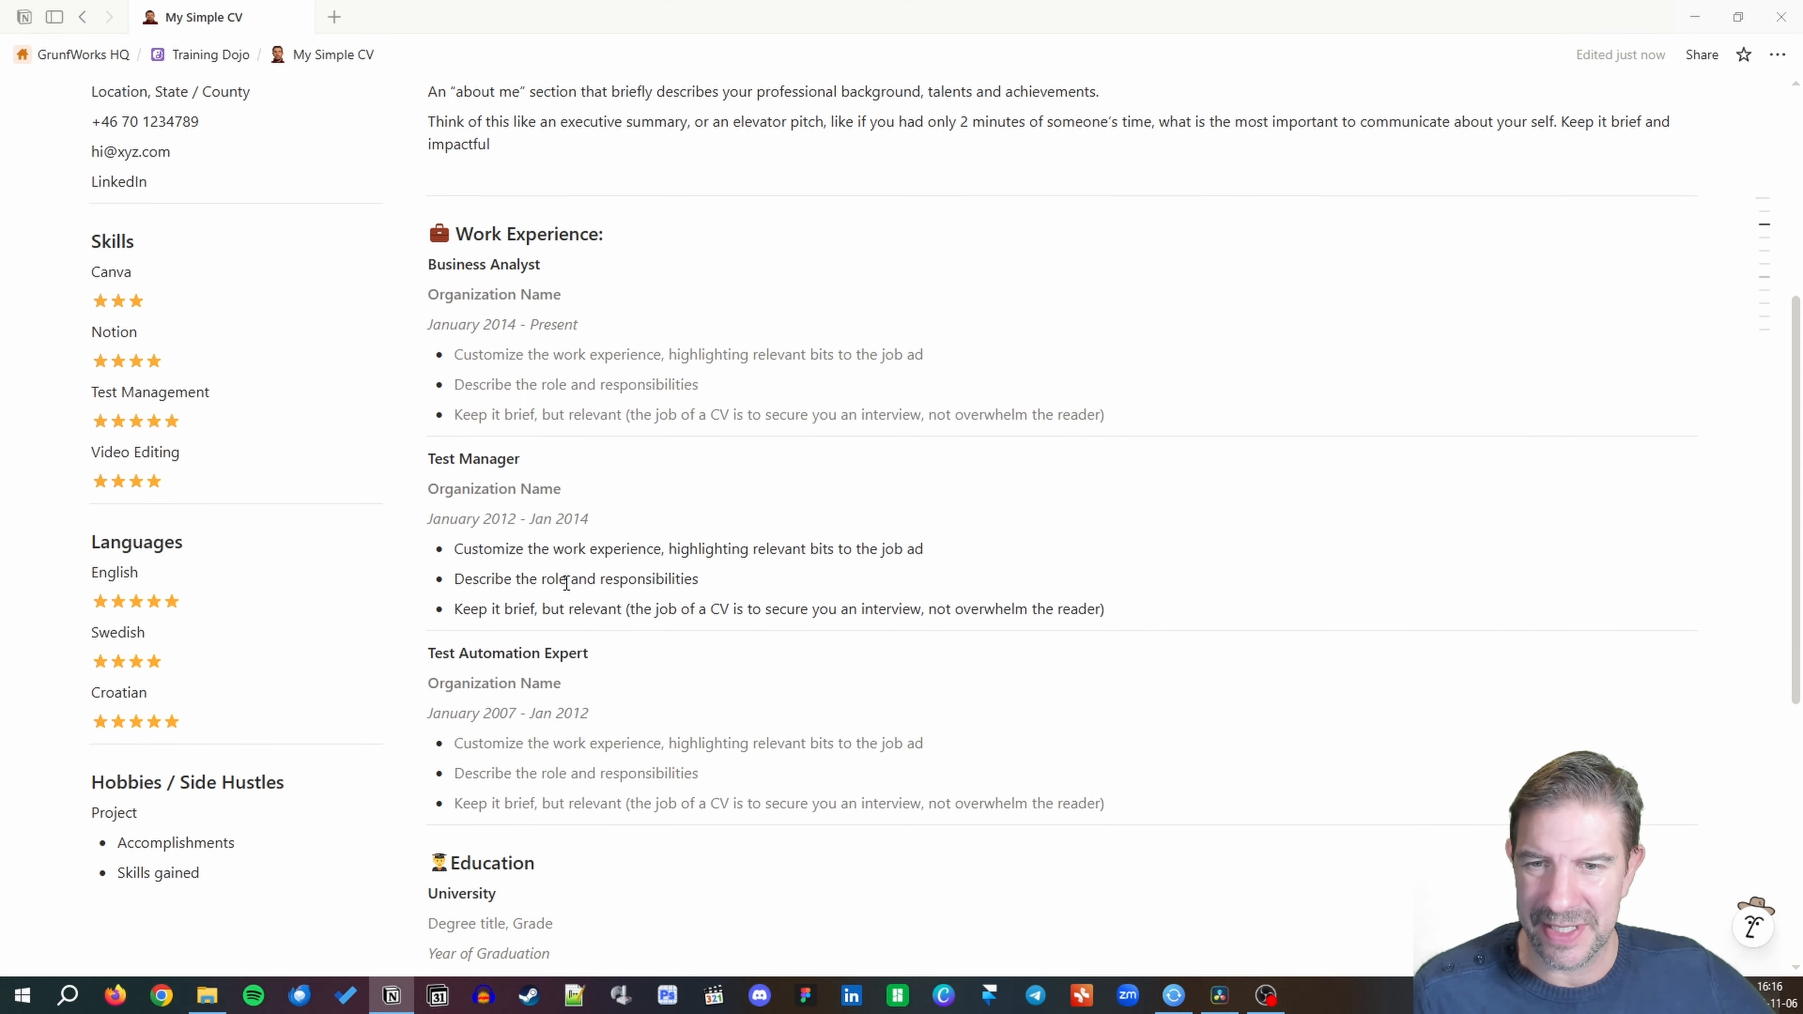
scroll(566, 582, down, 1)
click(450, 769)
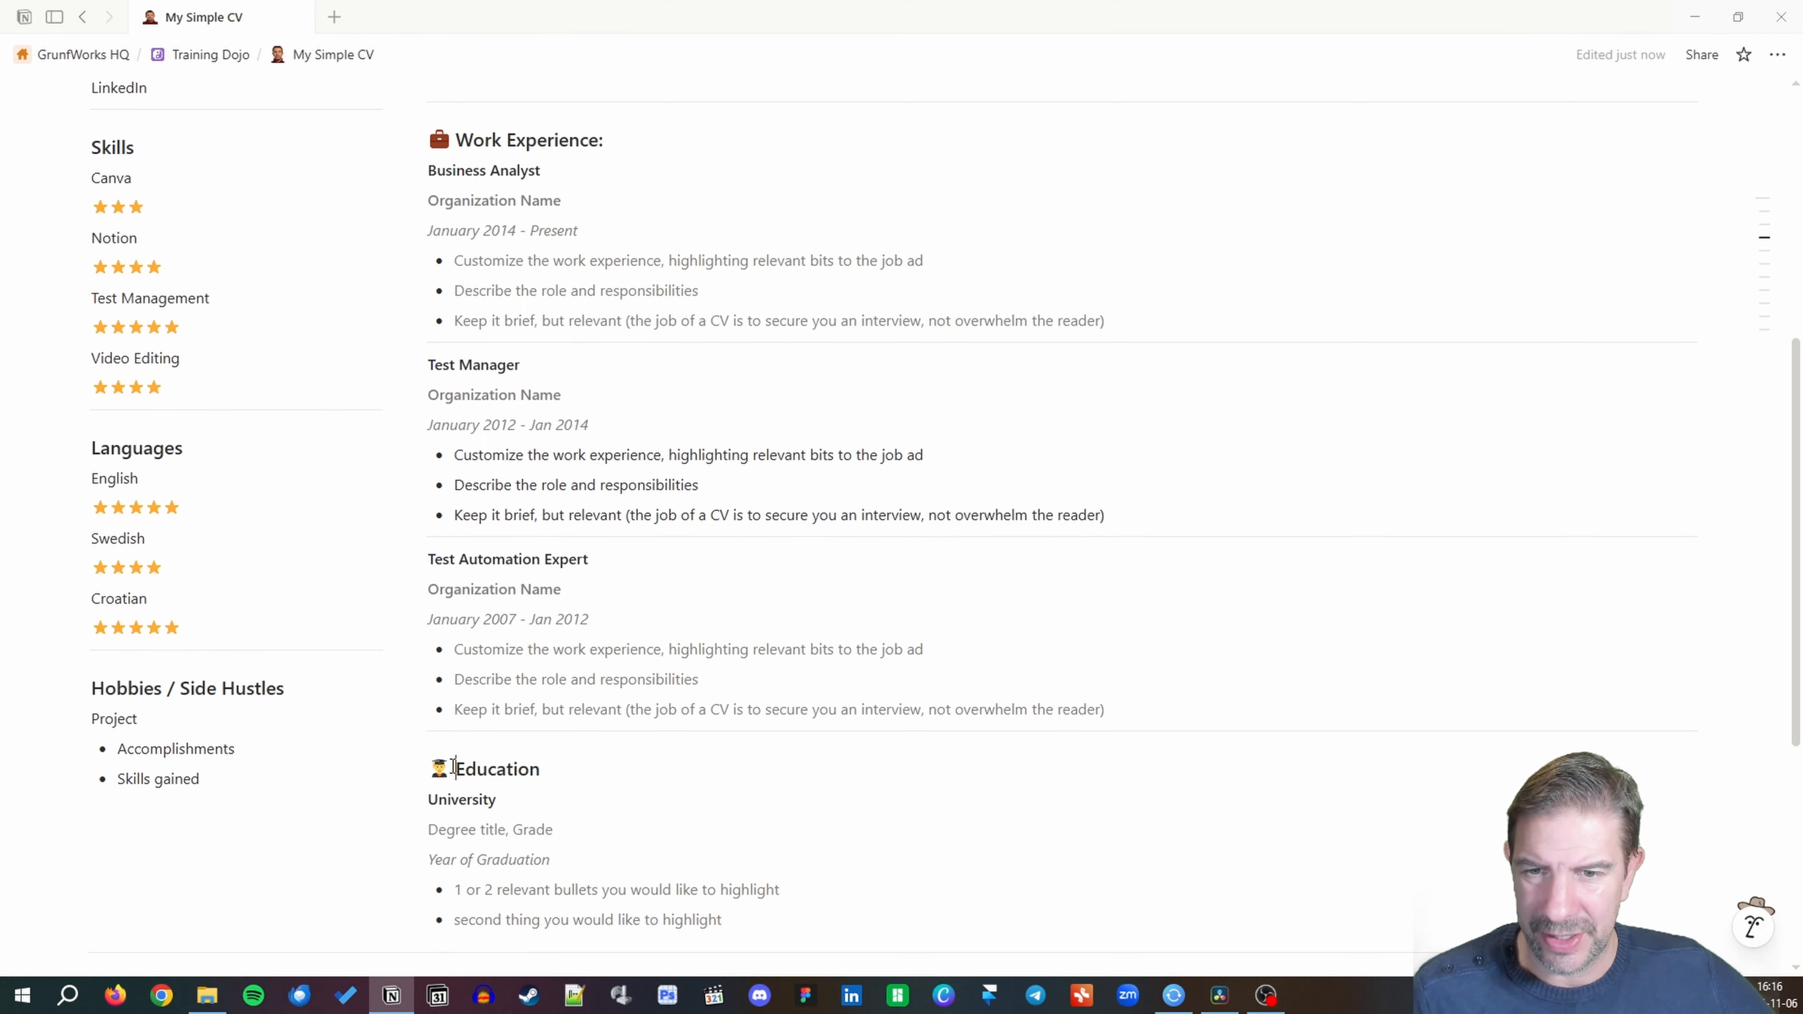
scroll(481, 736, down, 4)
scroll(482, 736, down, 1)
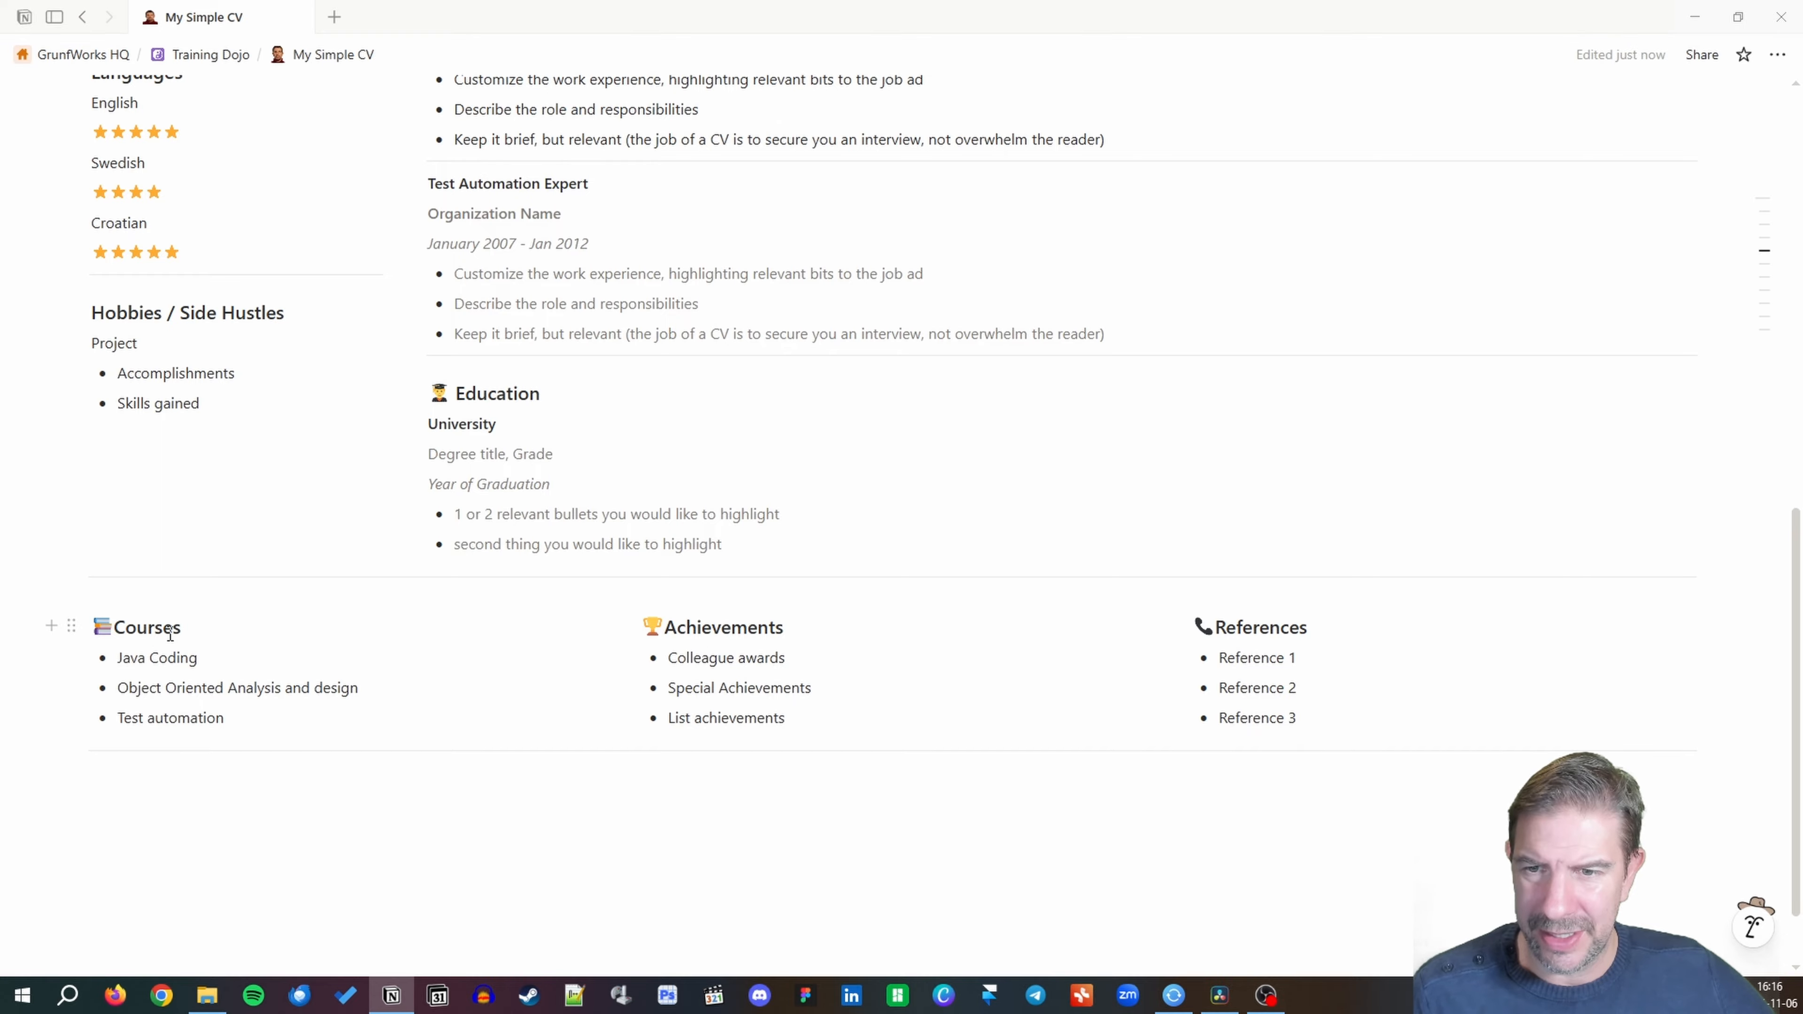
click(118, 630)
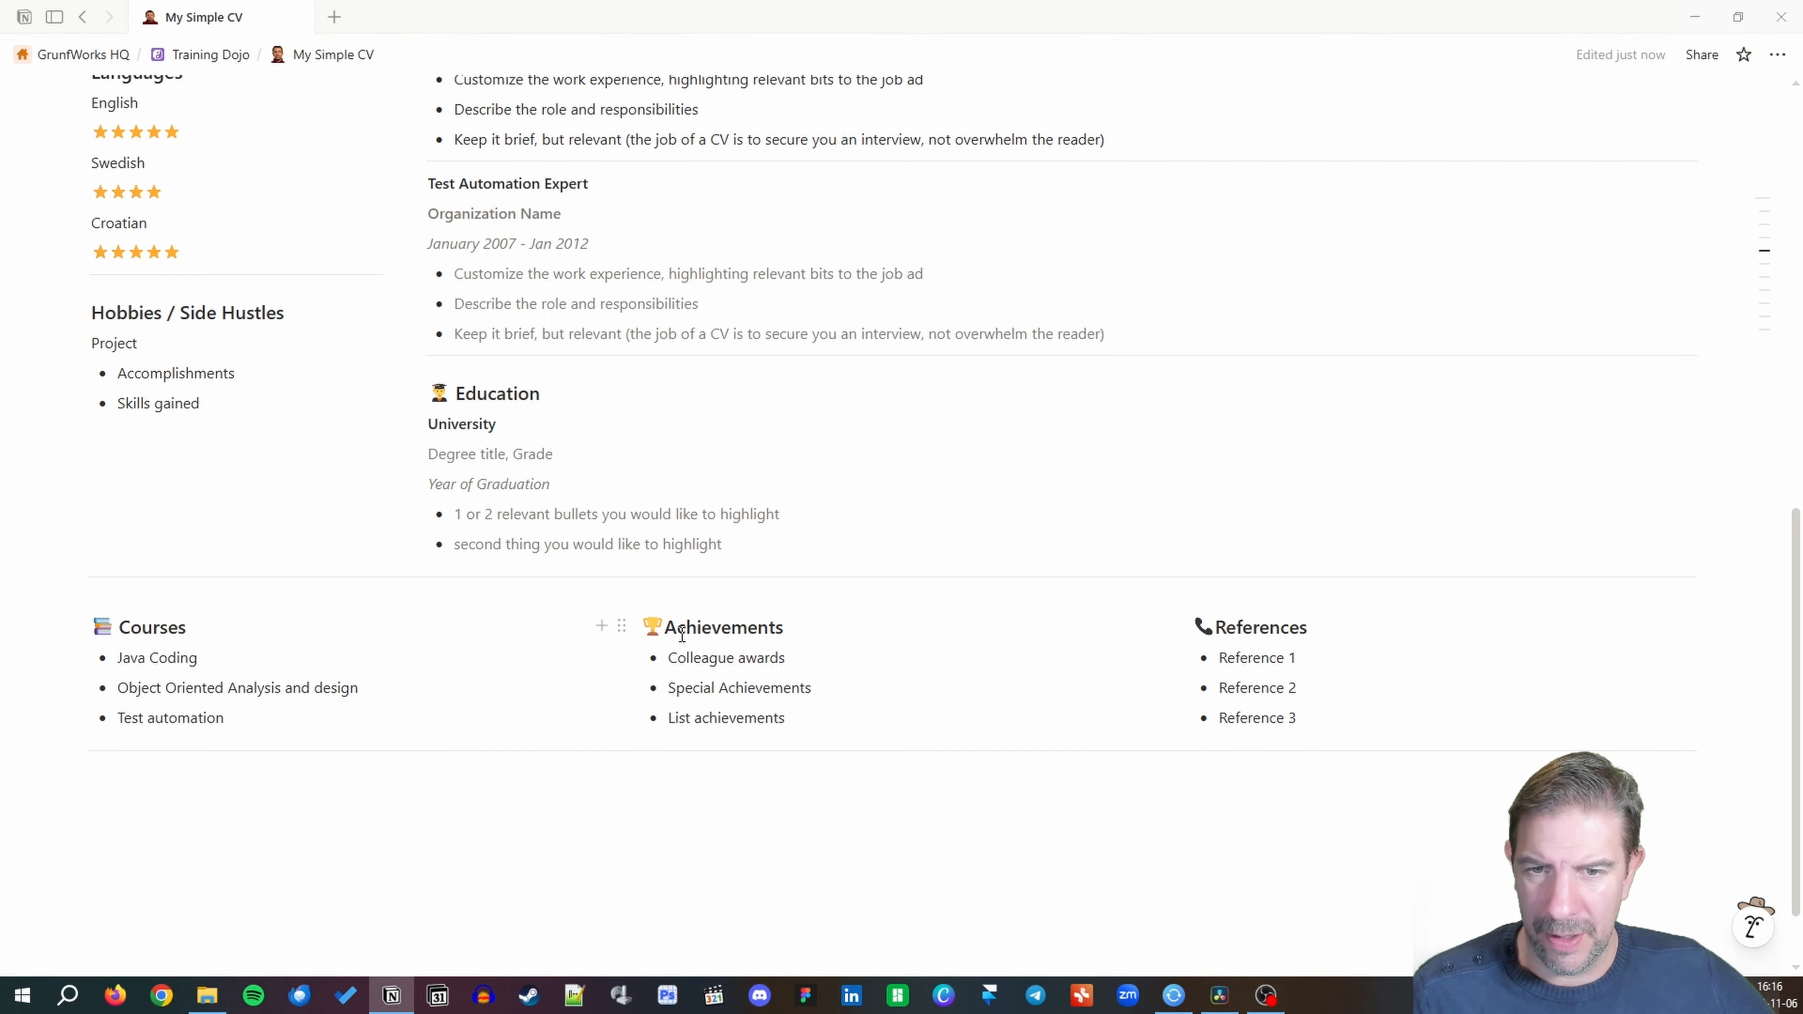
click(665, 628)
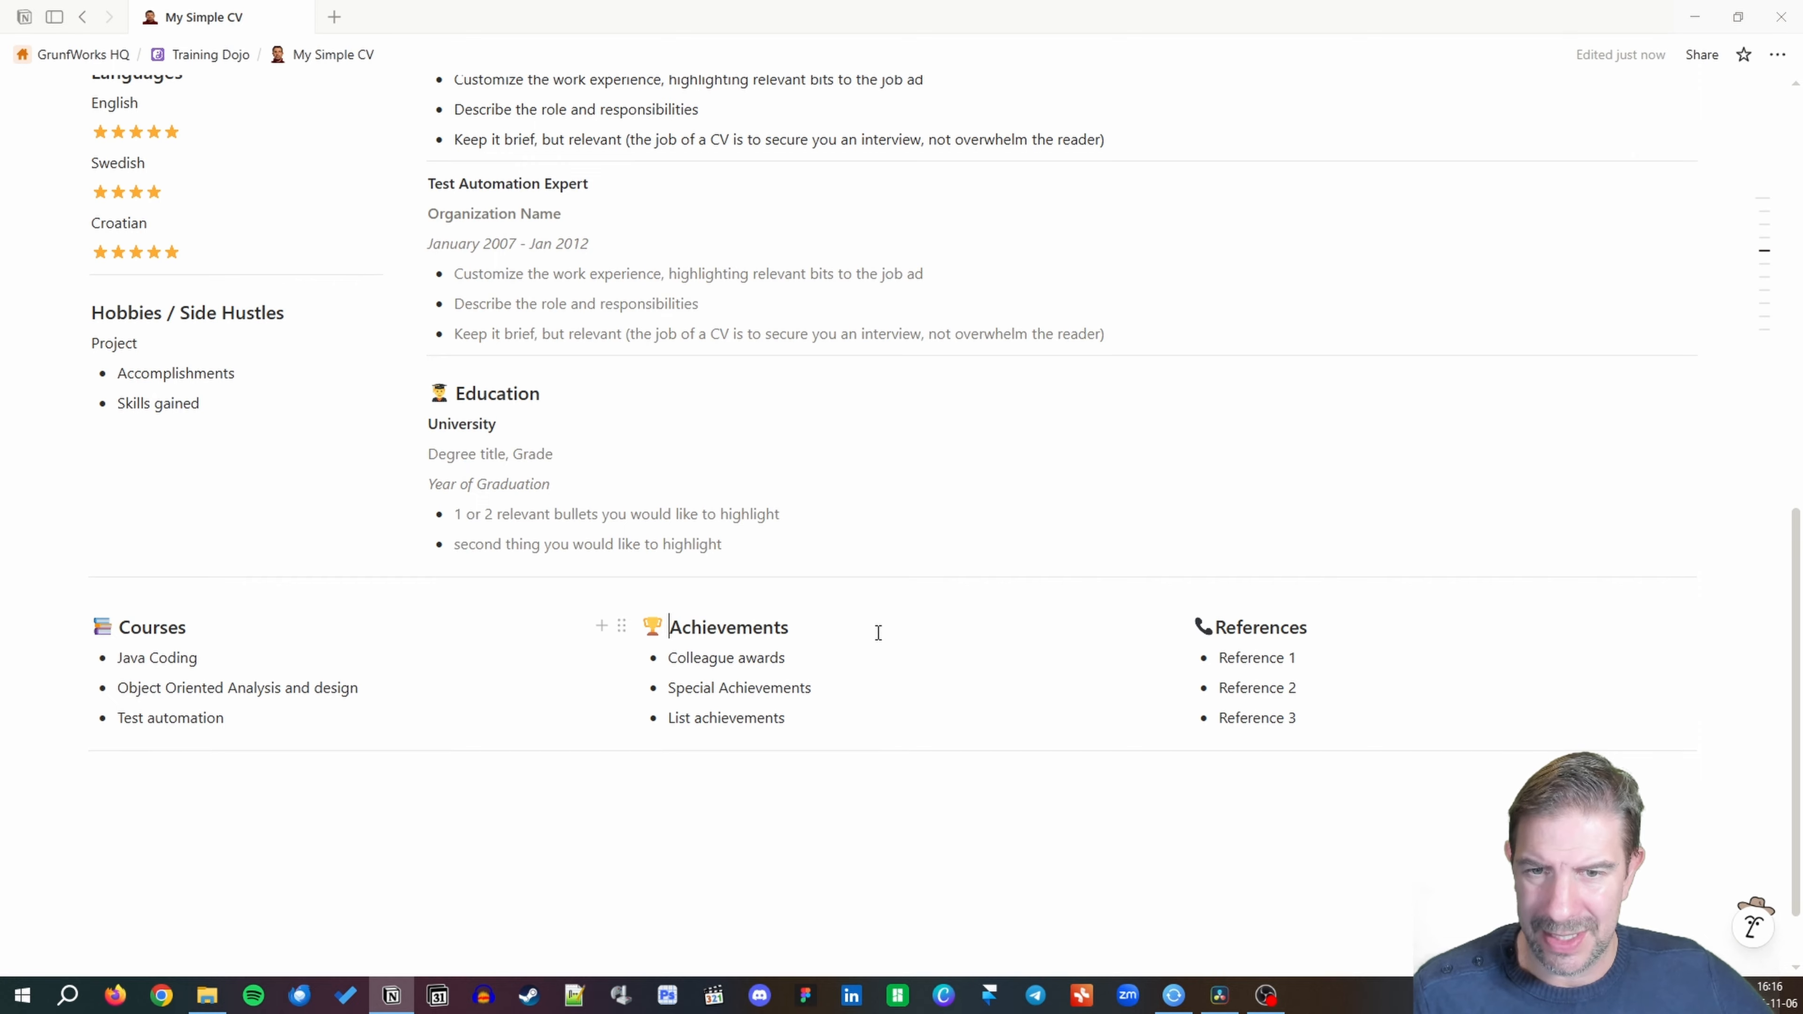
click(1215, 631)
scroll(991, 632, up, 3)
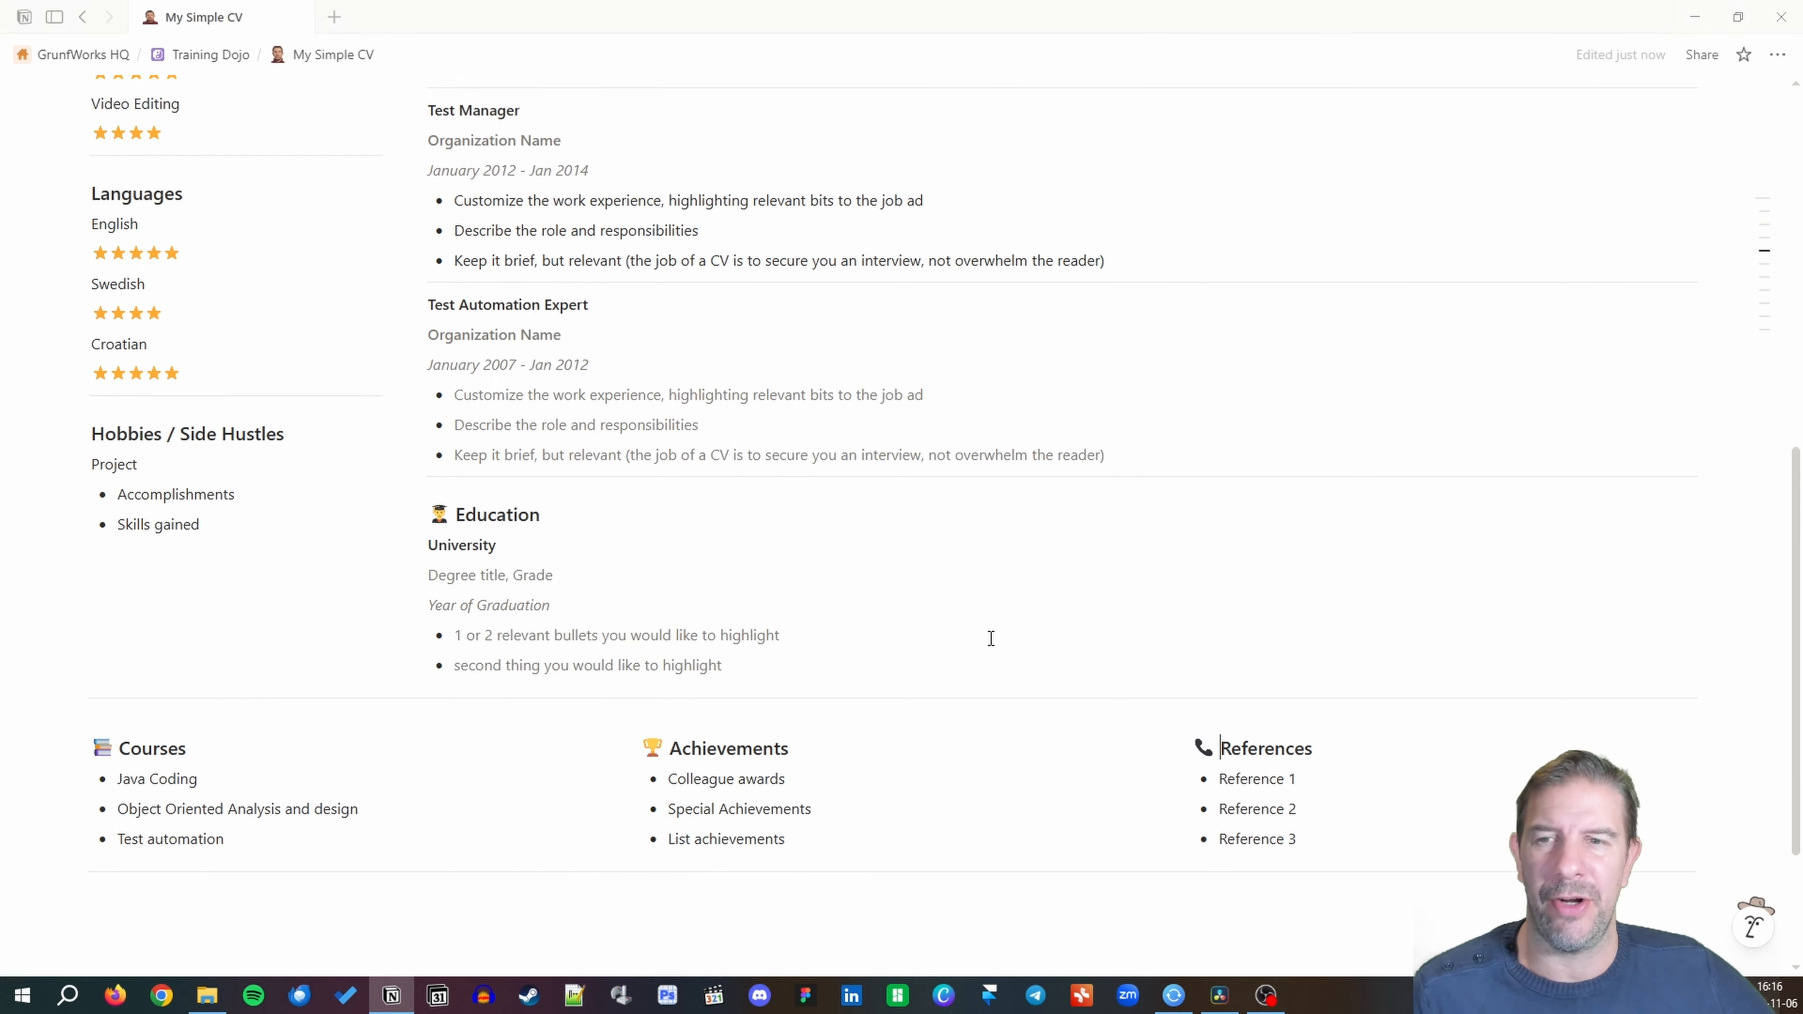
scroll(955, 628, up, 5)
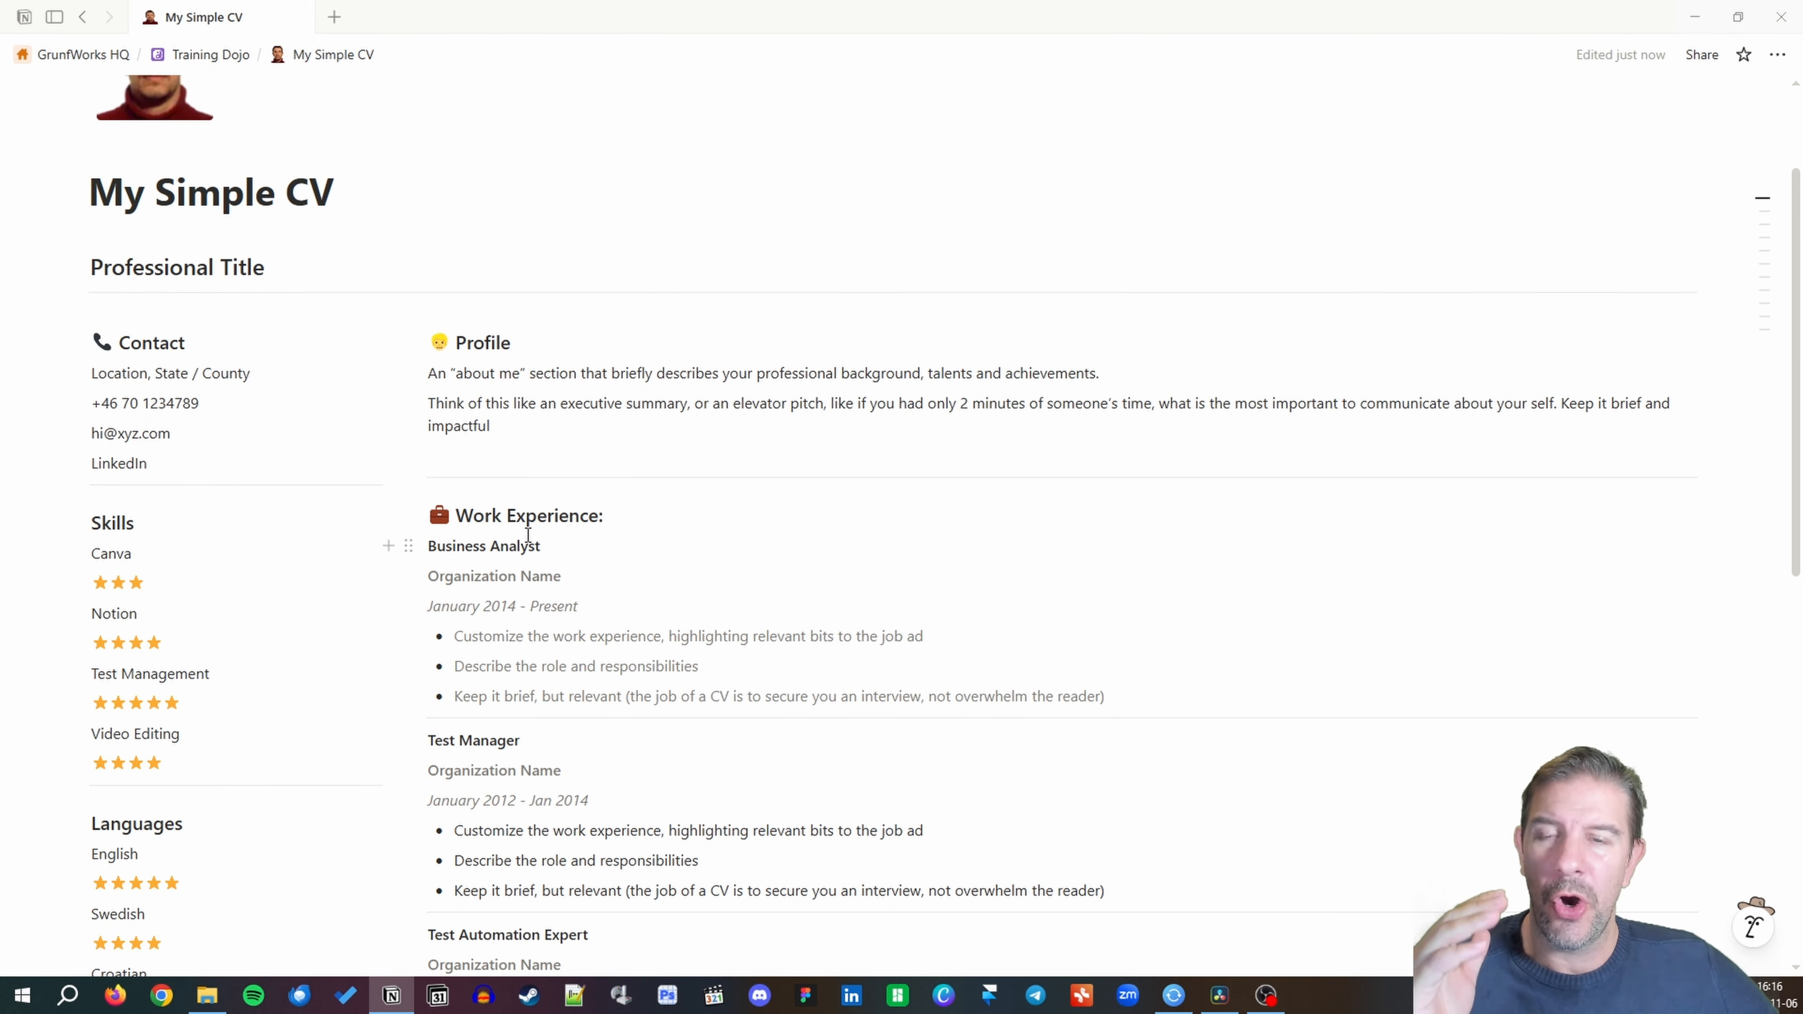
scroll(527, 534, up, 2)
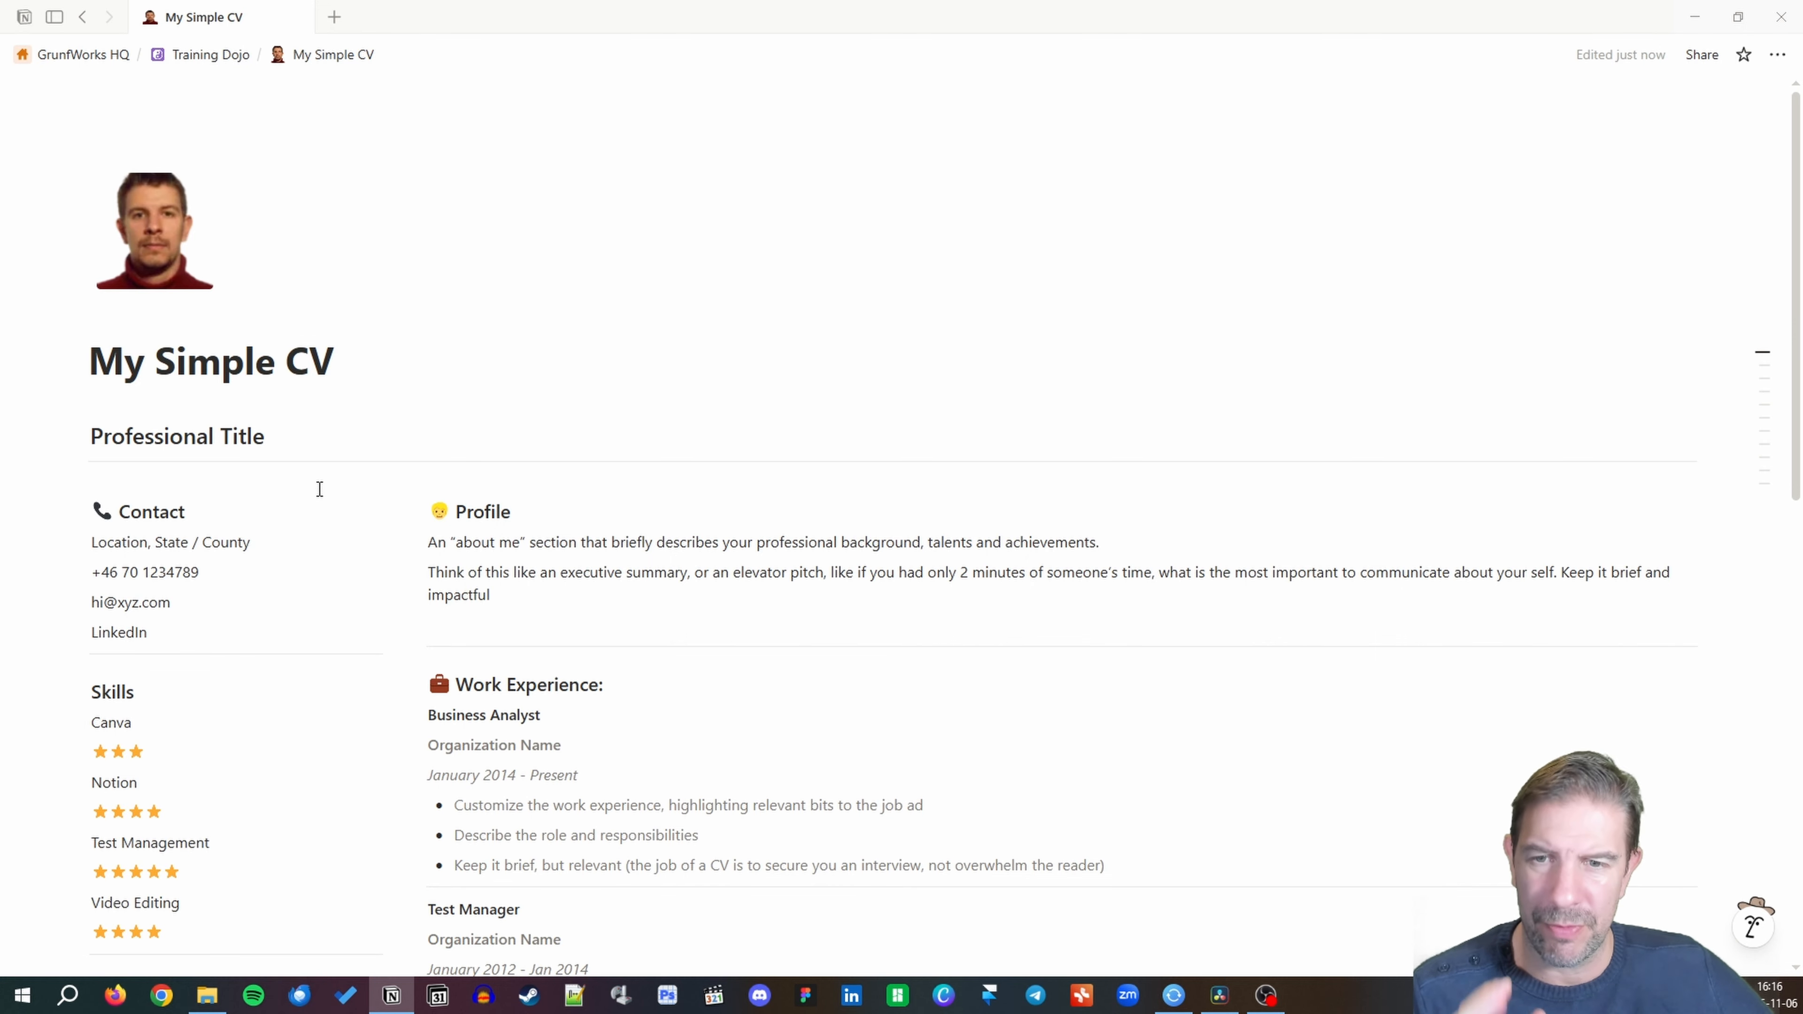
Fix the Skills heading text beside its flexed-arm emoji.
scroll(320, 490, down, 2)
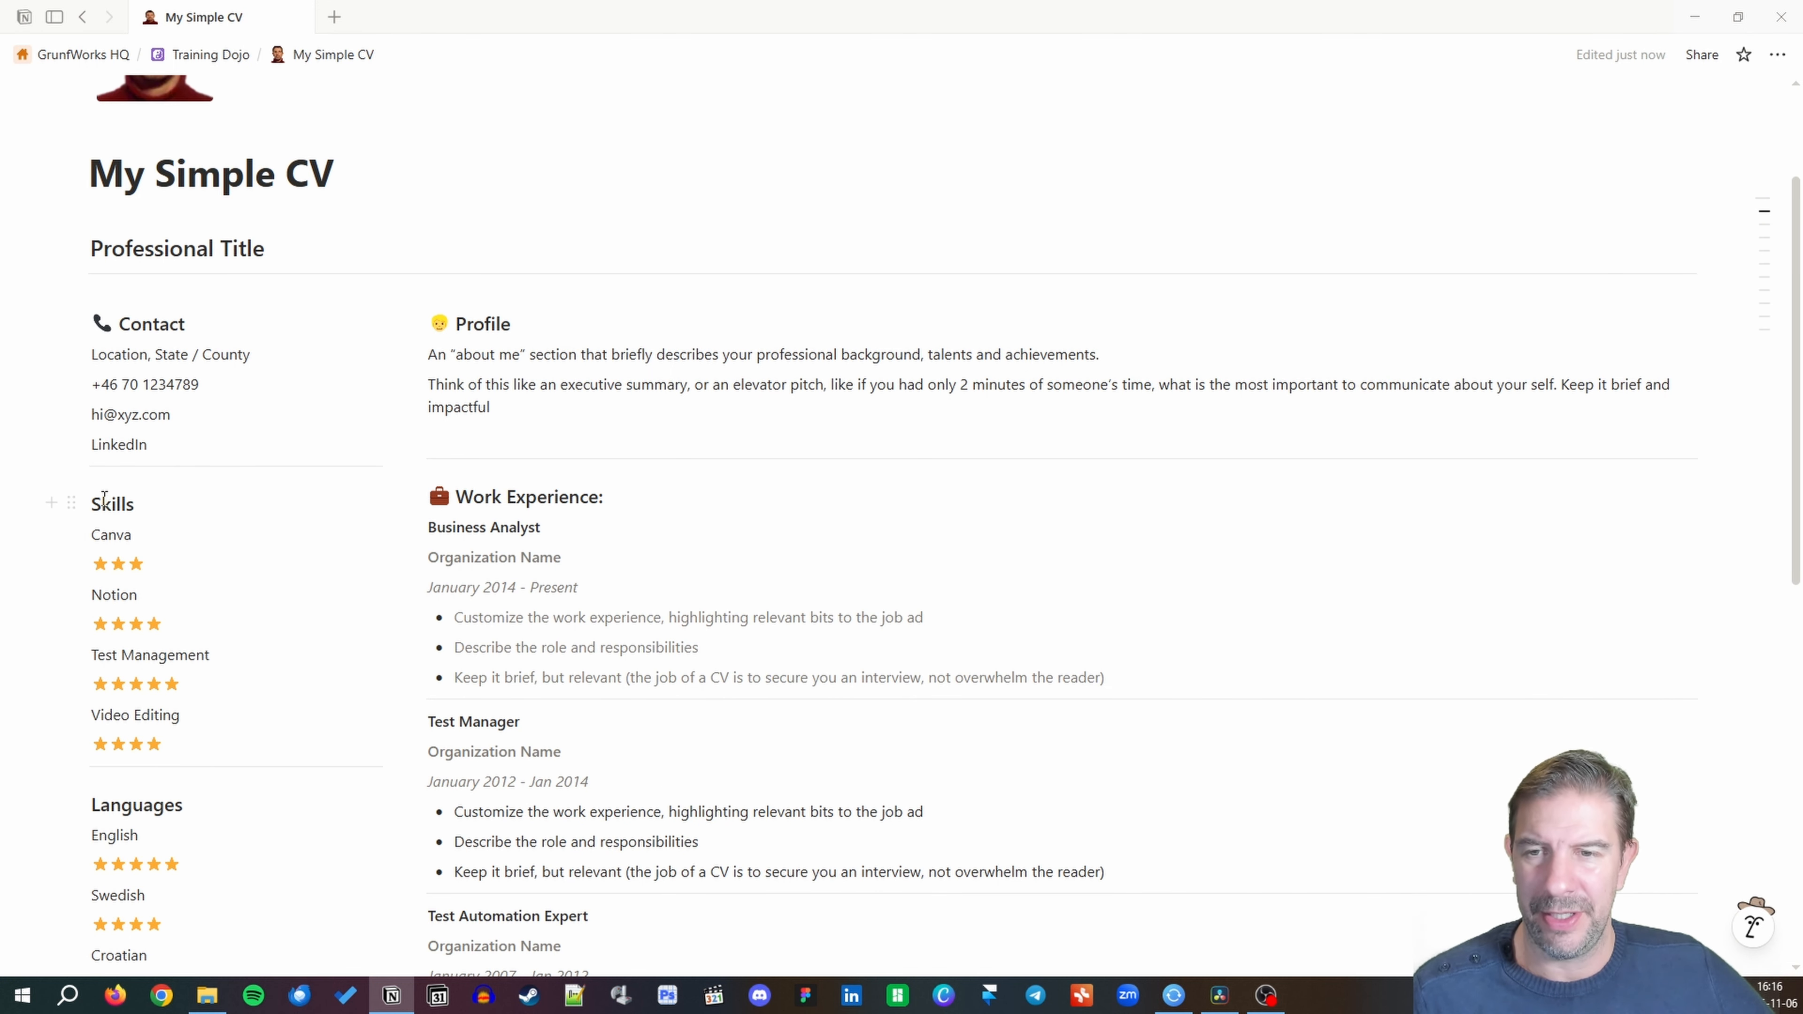
click(94, 505)
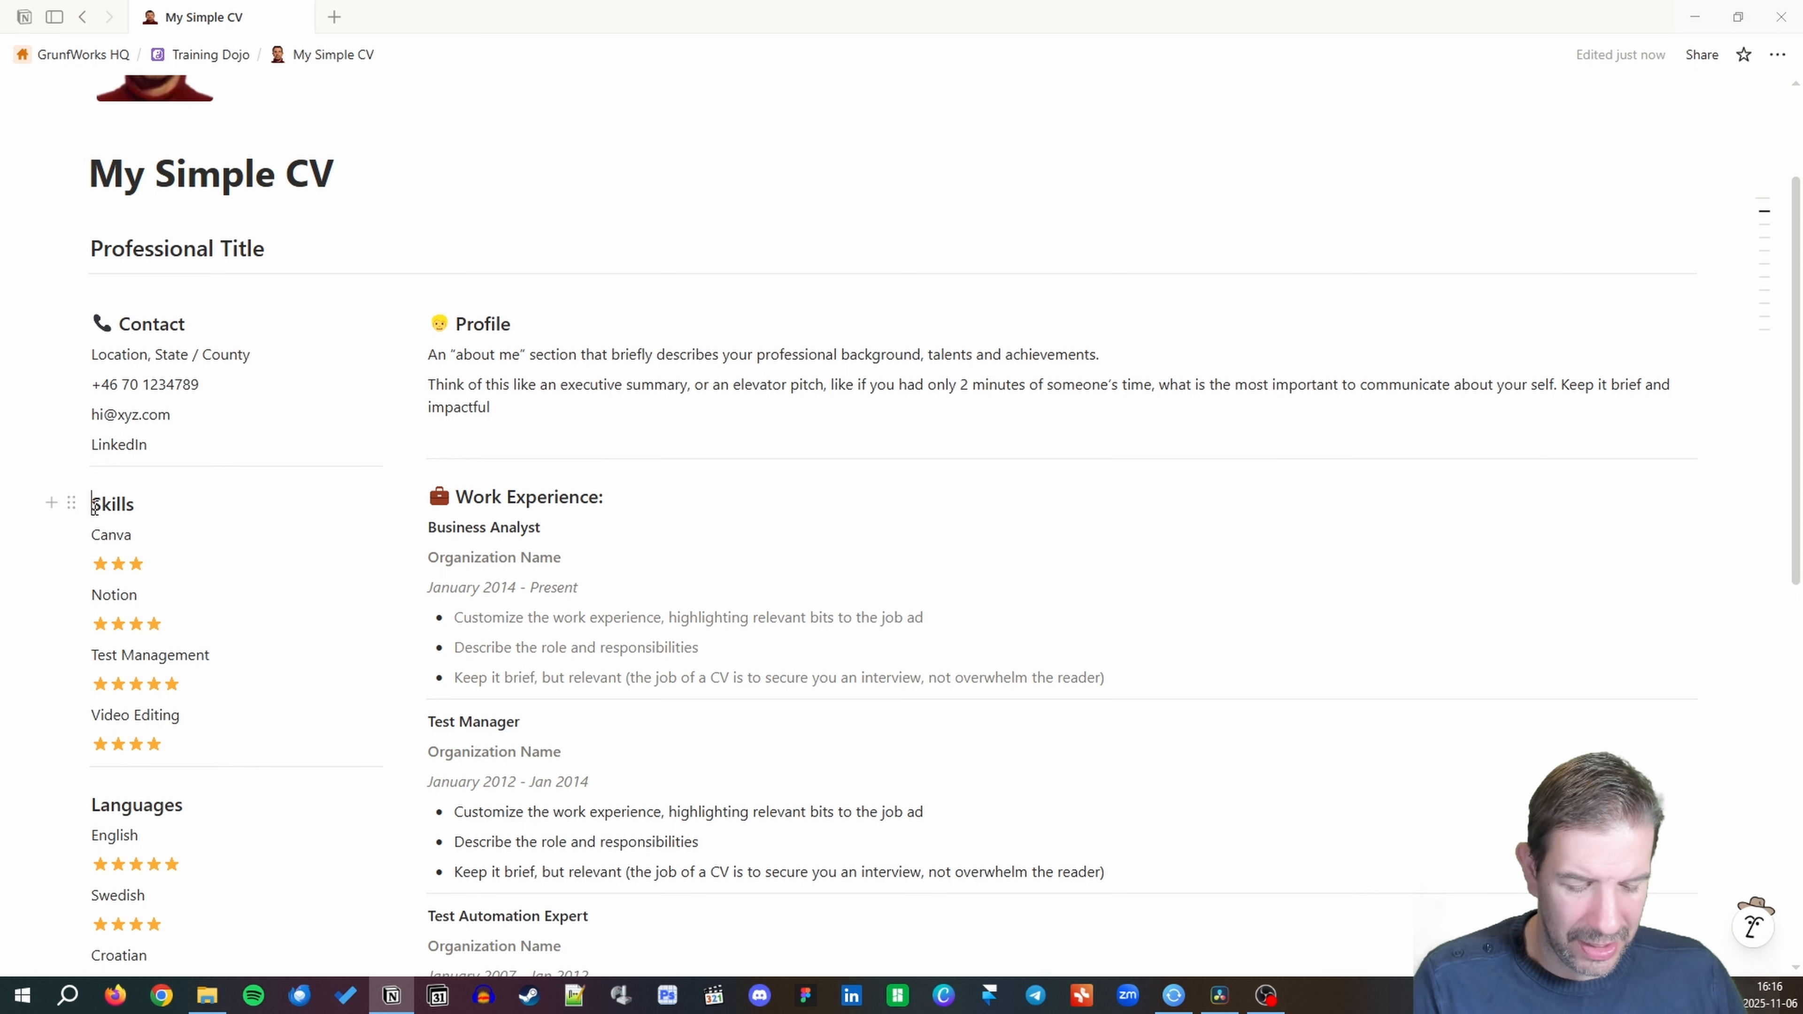
text(/)
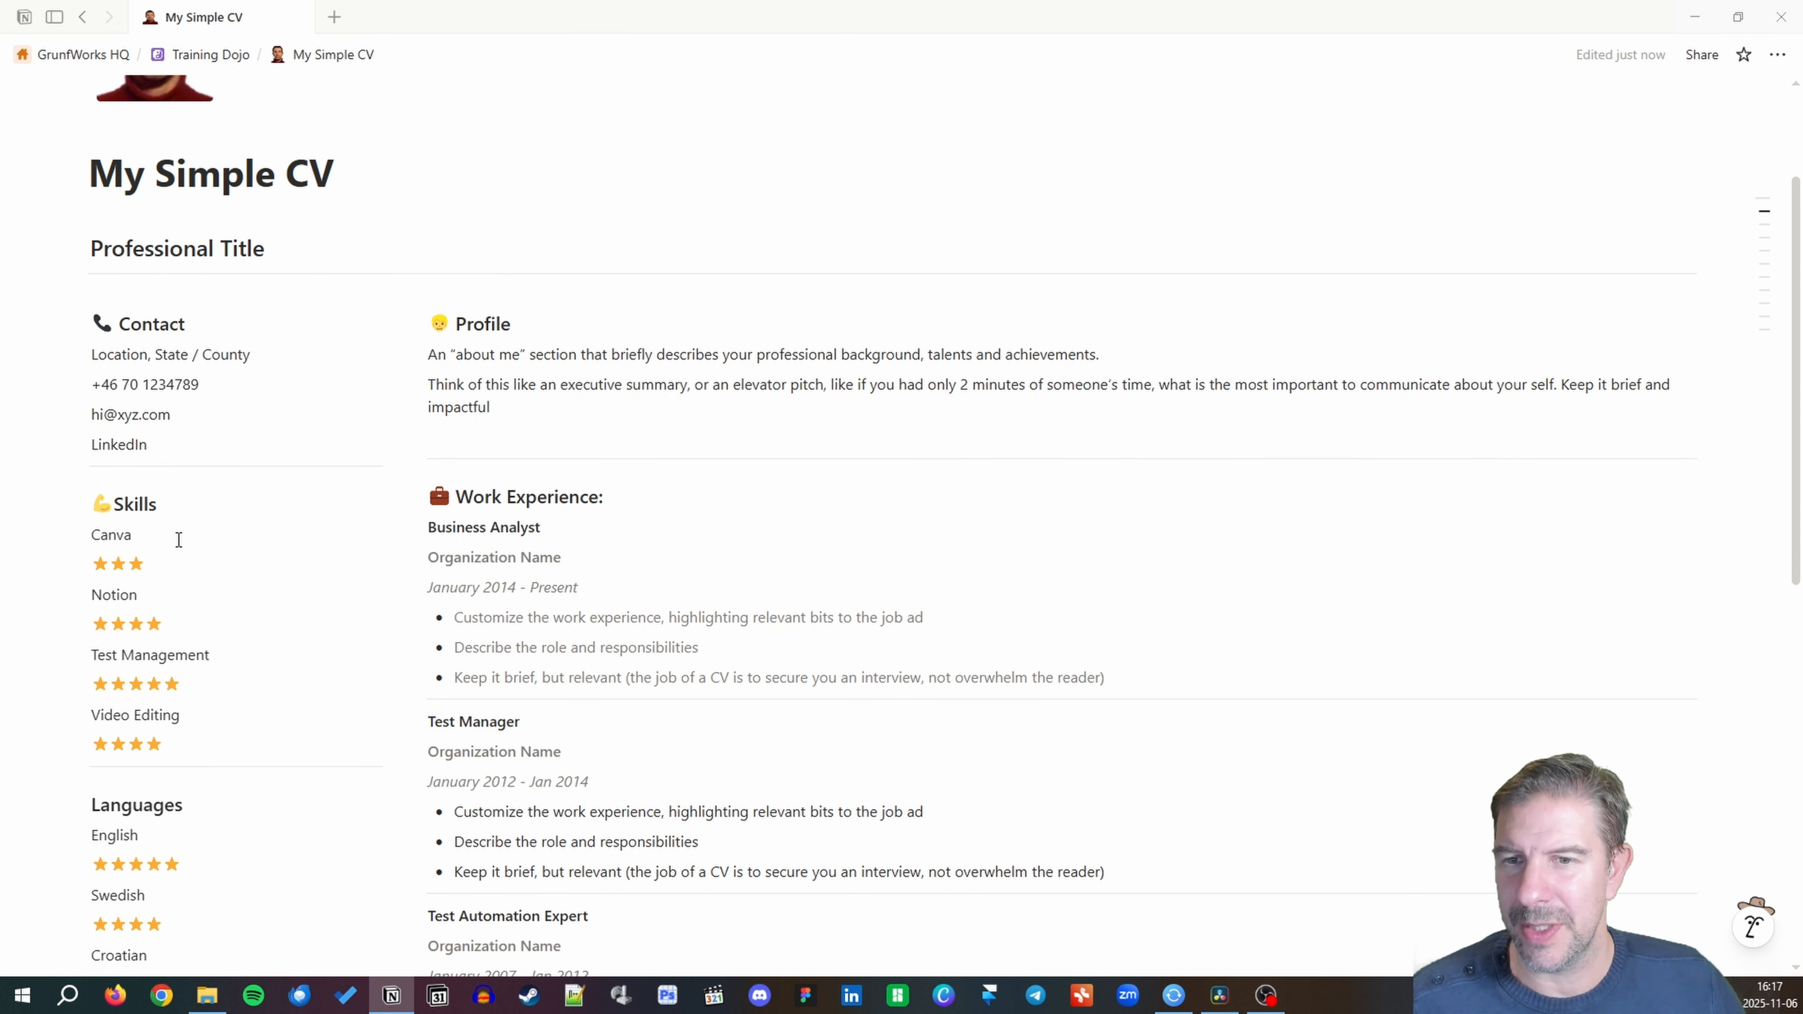
key(Delete)
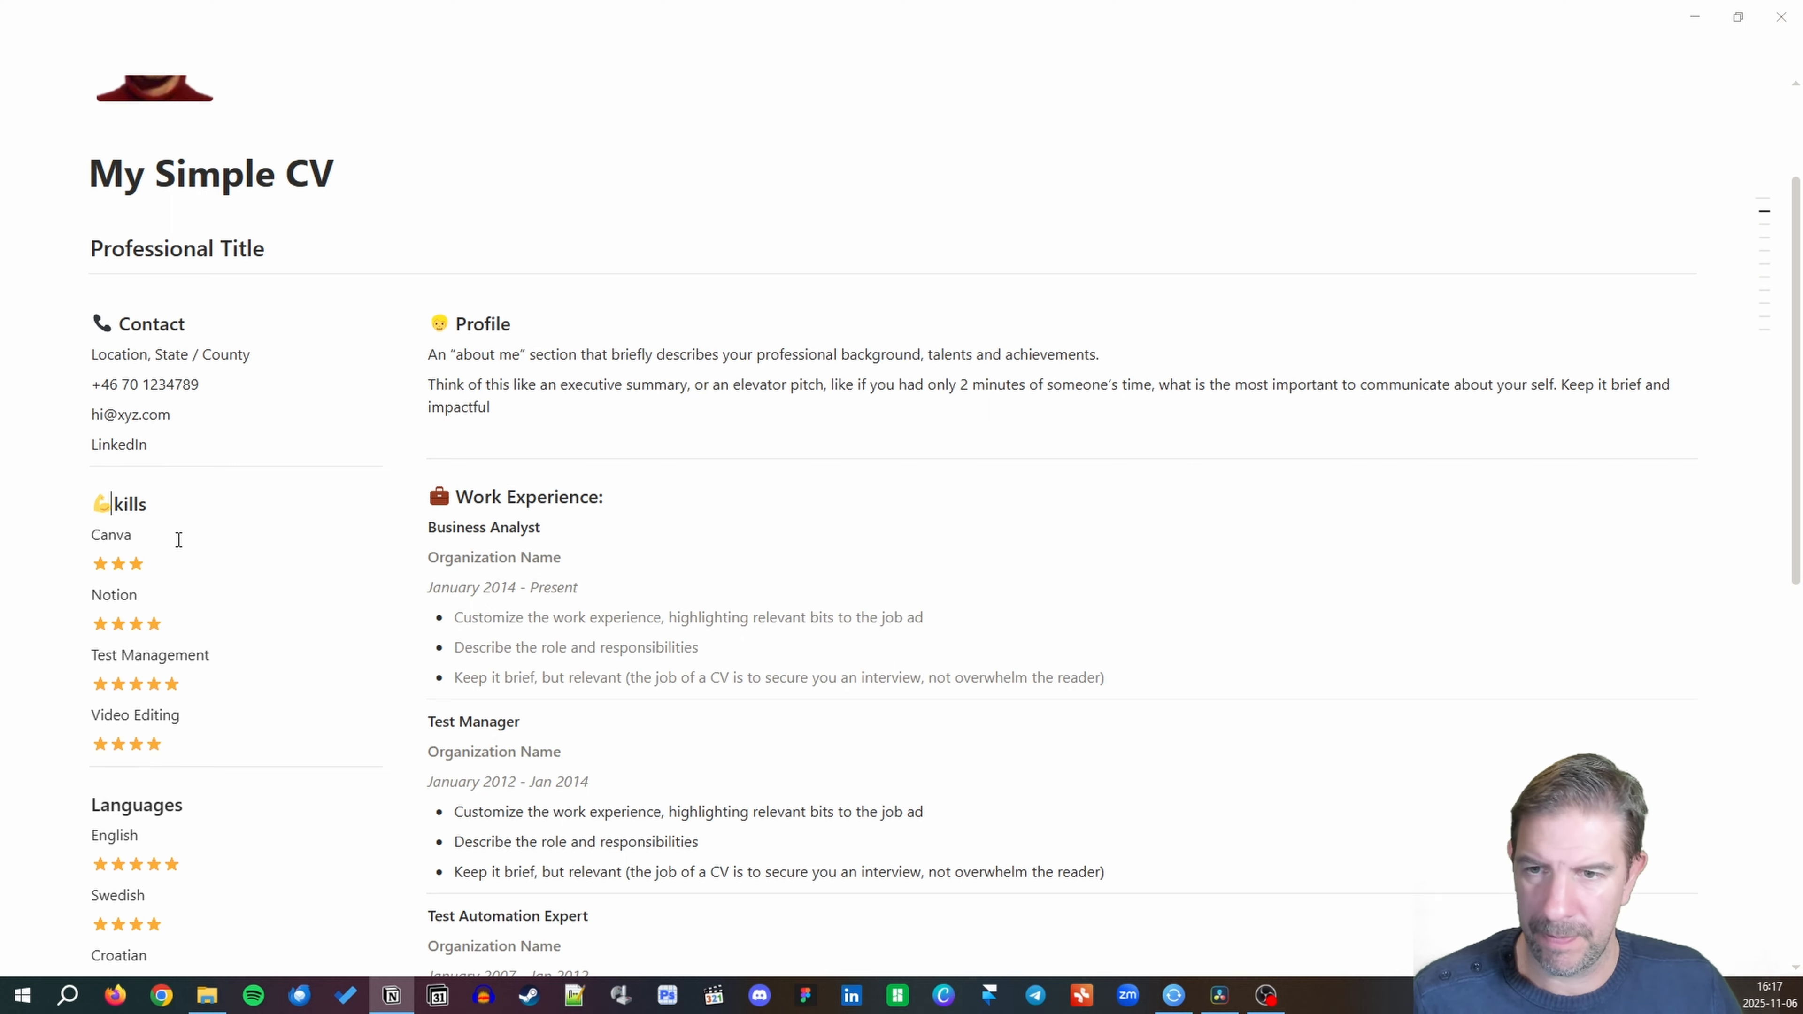
text(S)
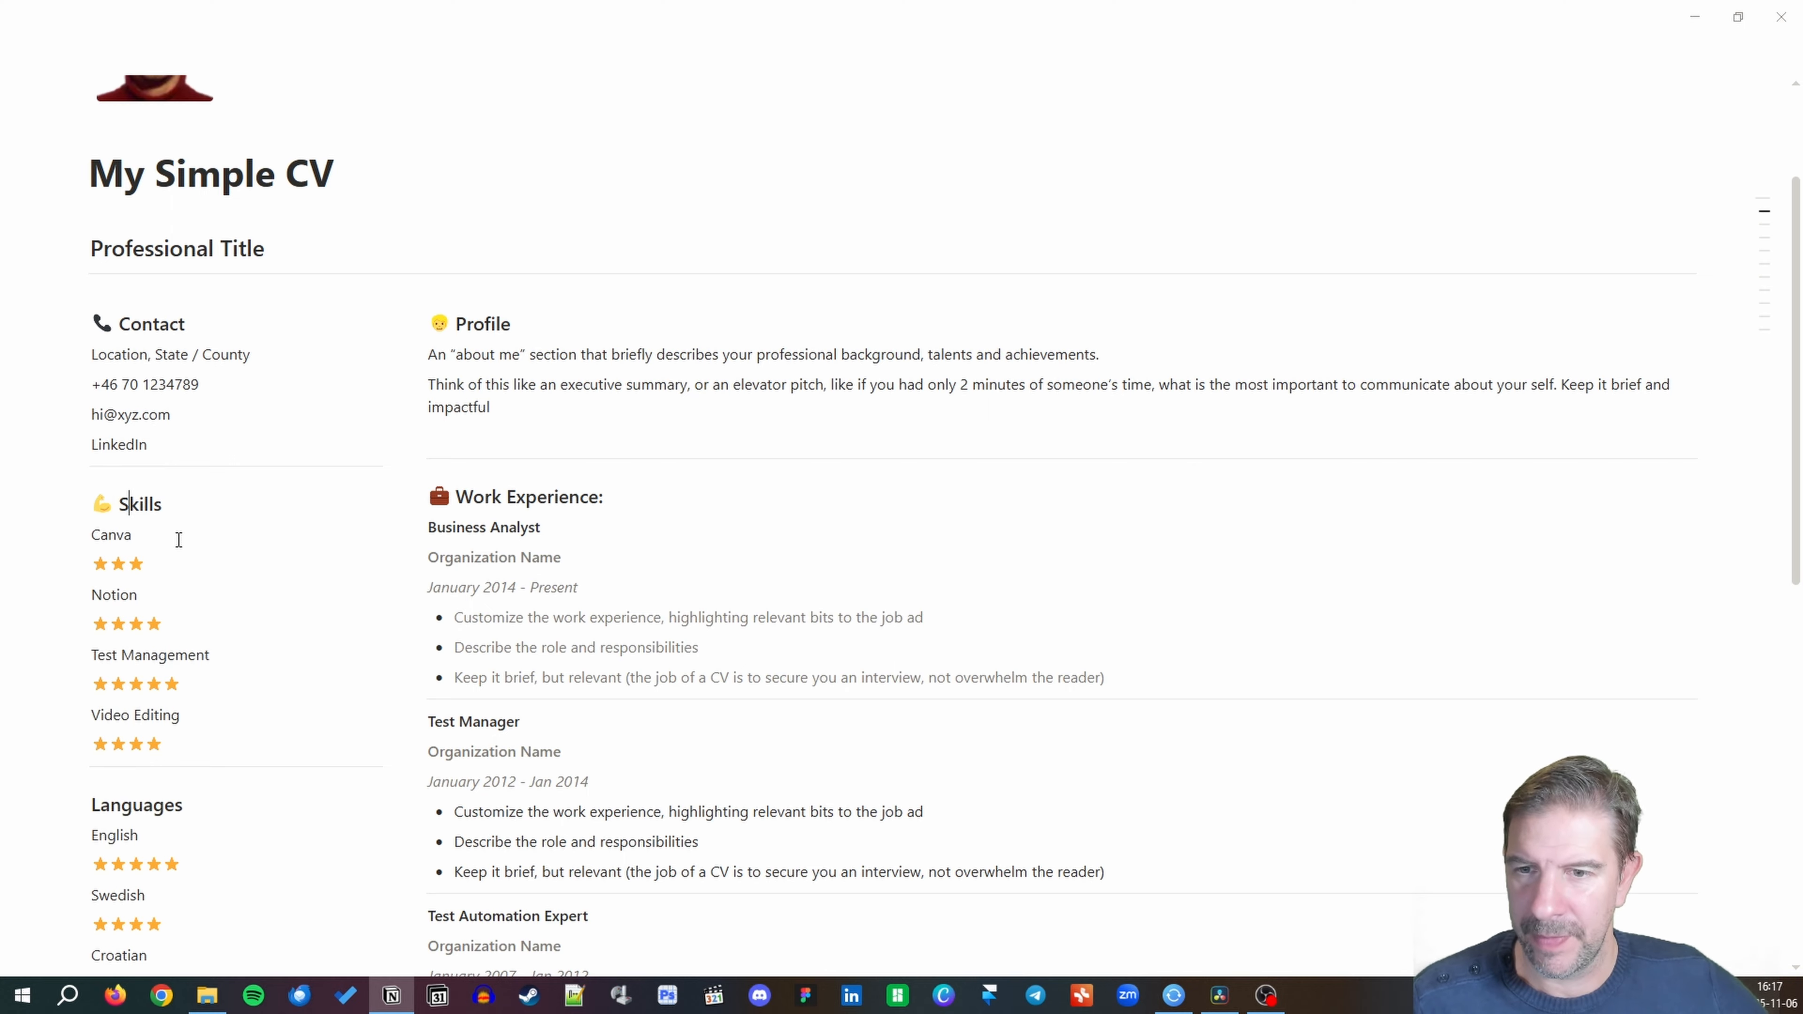
Put an earth globe emoji before the Languages heading using the :worl search.
click(93, 801)
text(:worl)
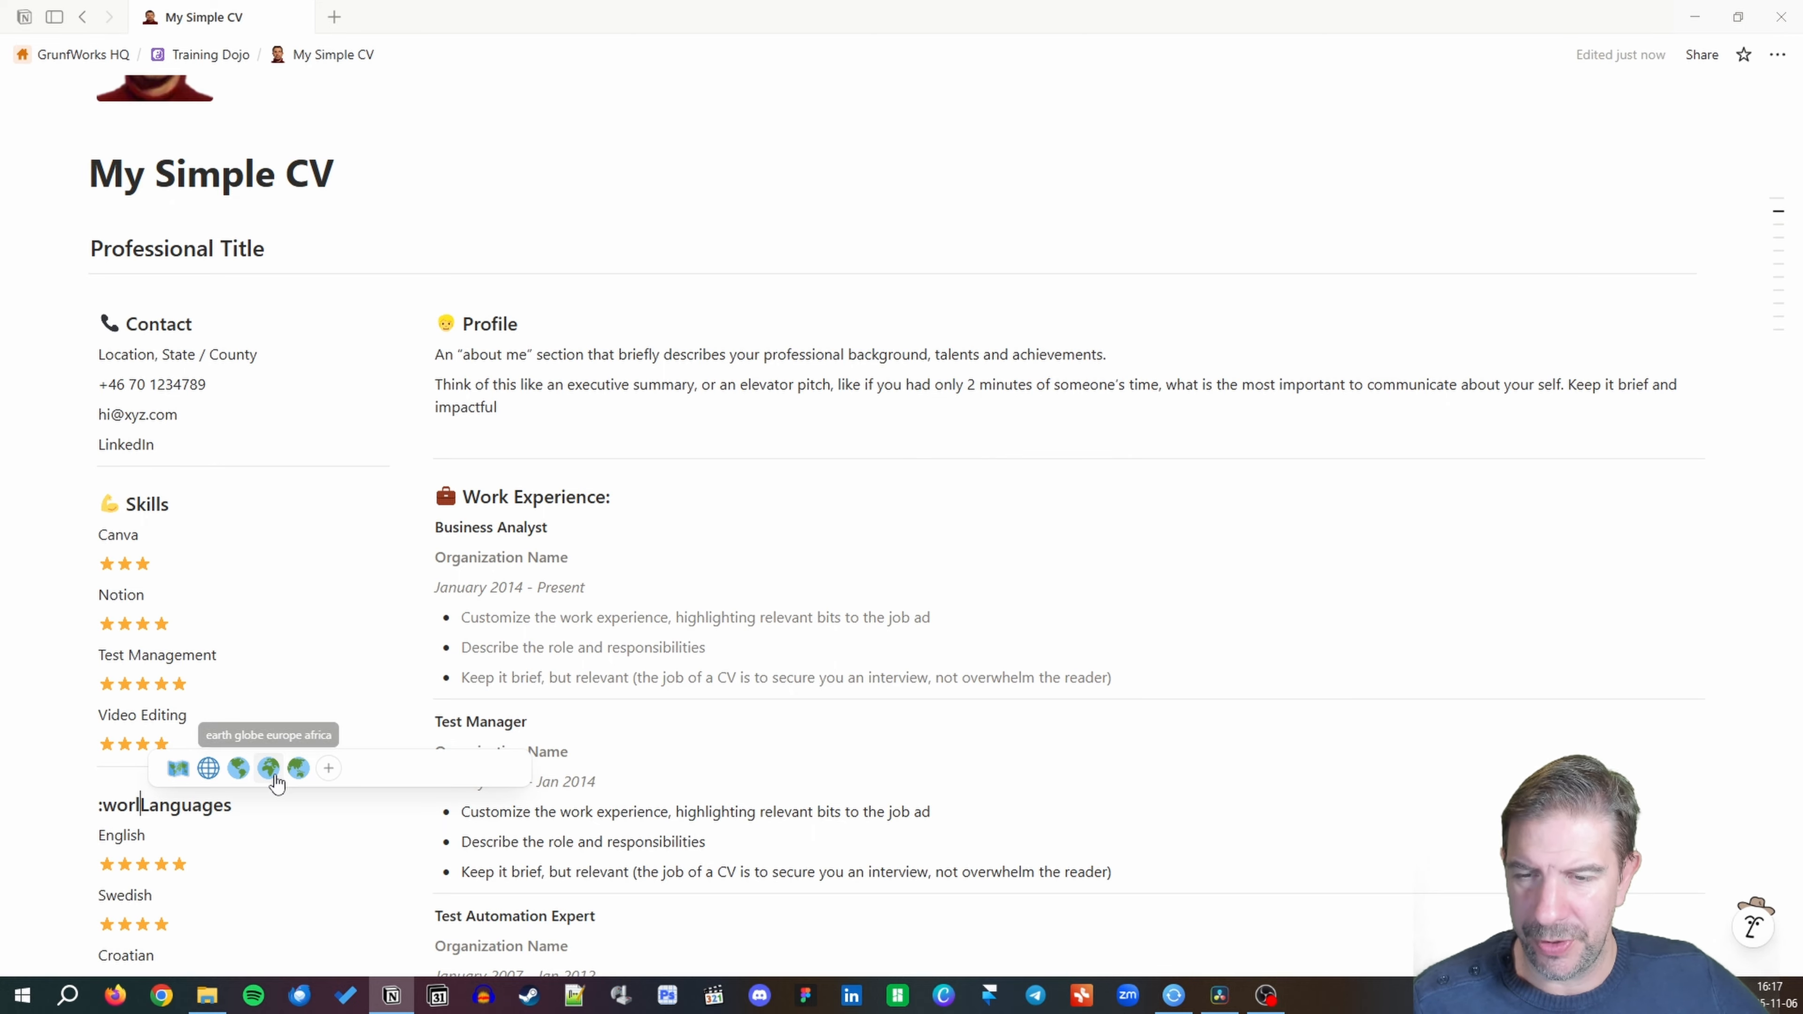
click(270, 769)
scroll(222, 809, down, 5)
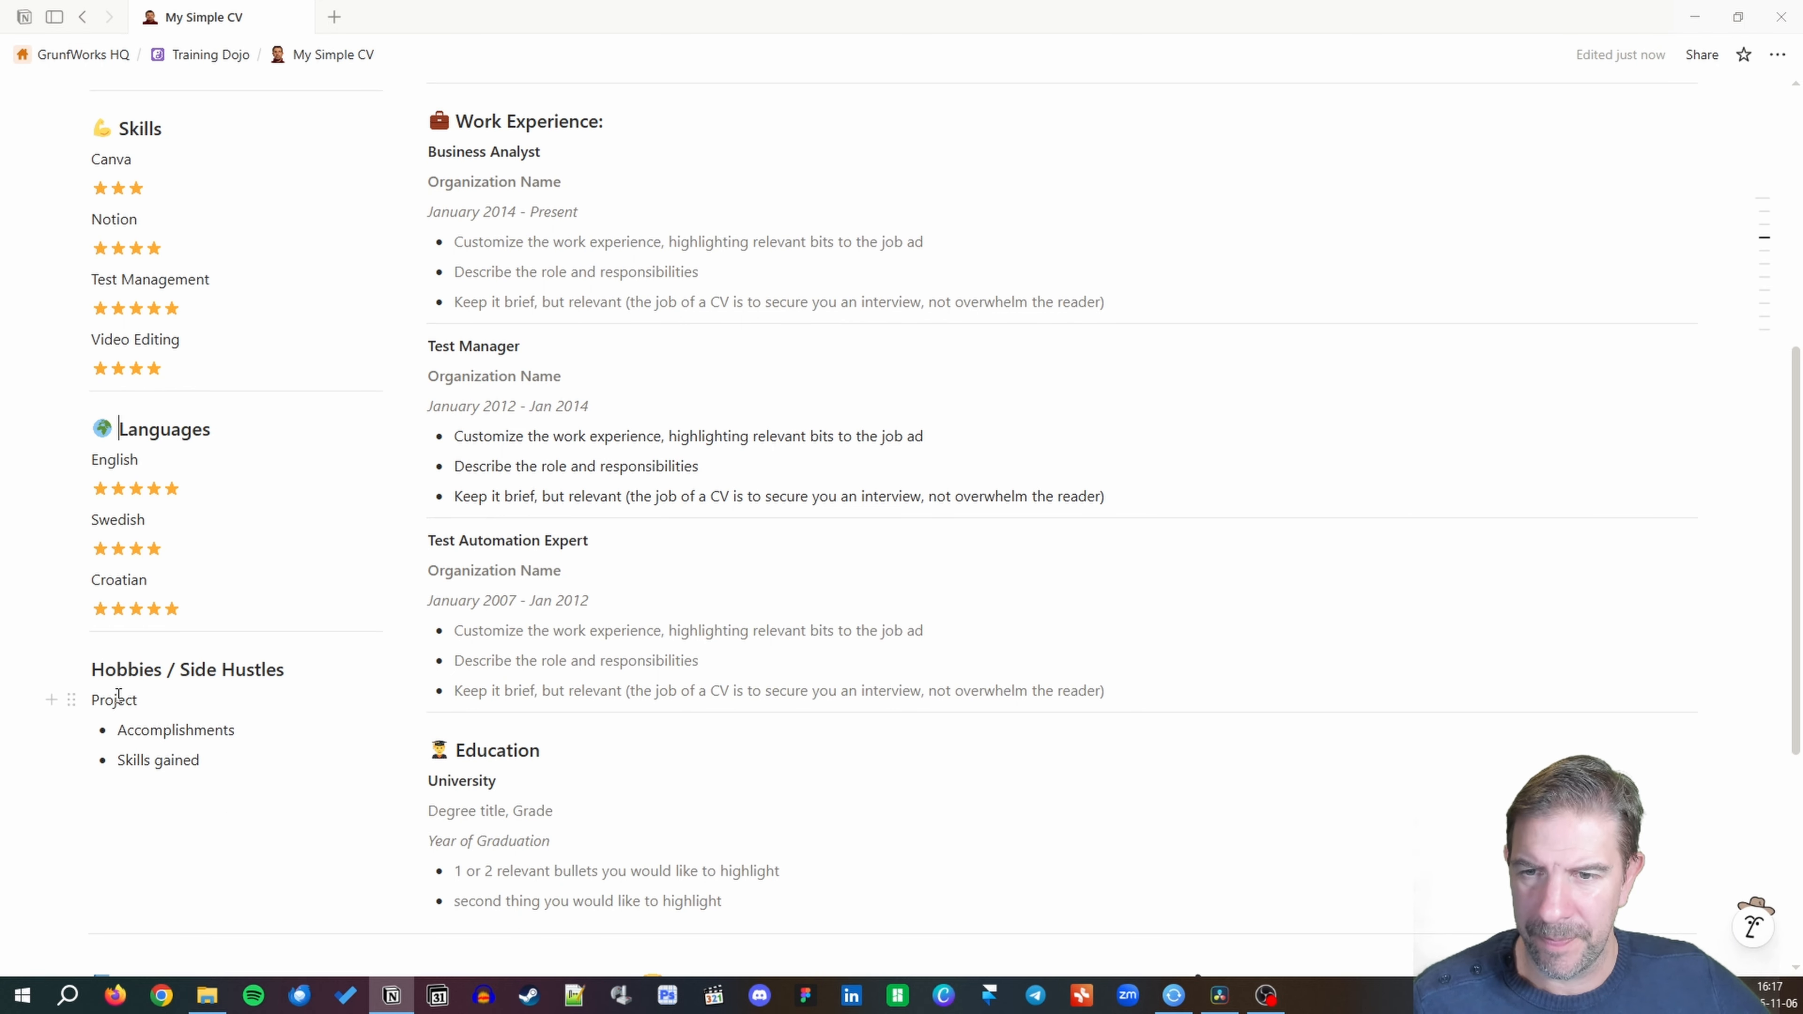
Put a smiling-face emoji before Hobbies / Side Hustles using the :fun search.
click(89, 669)
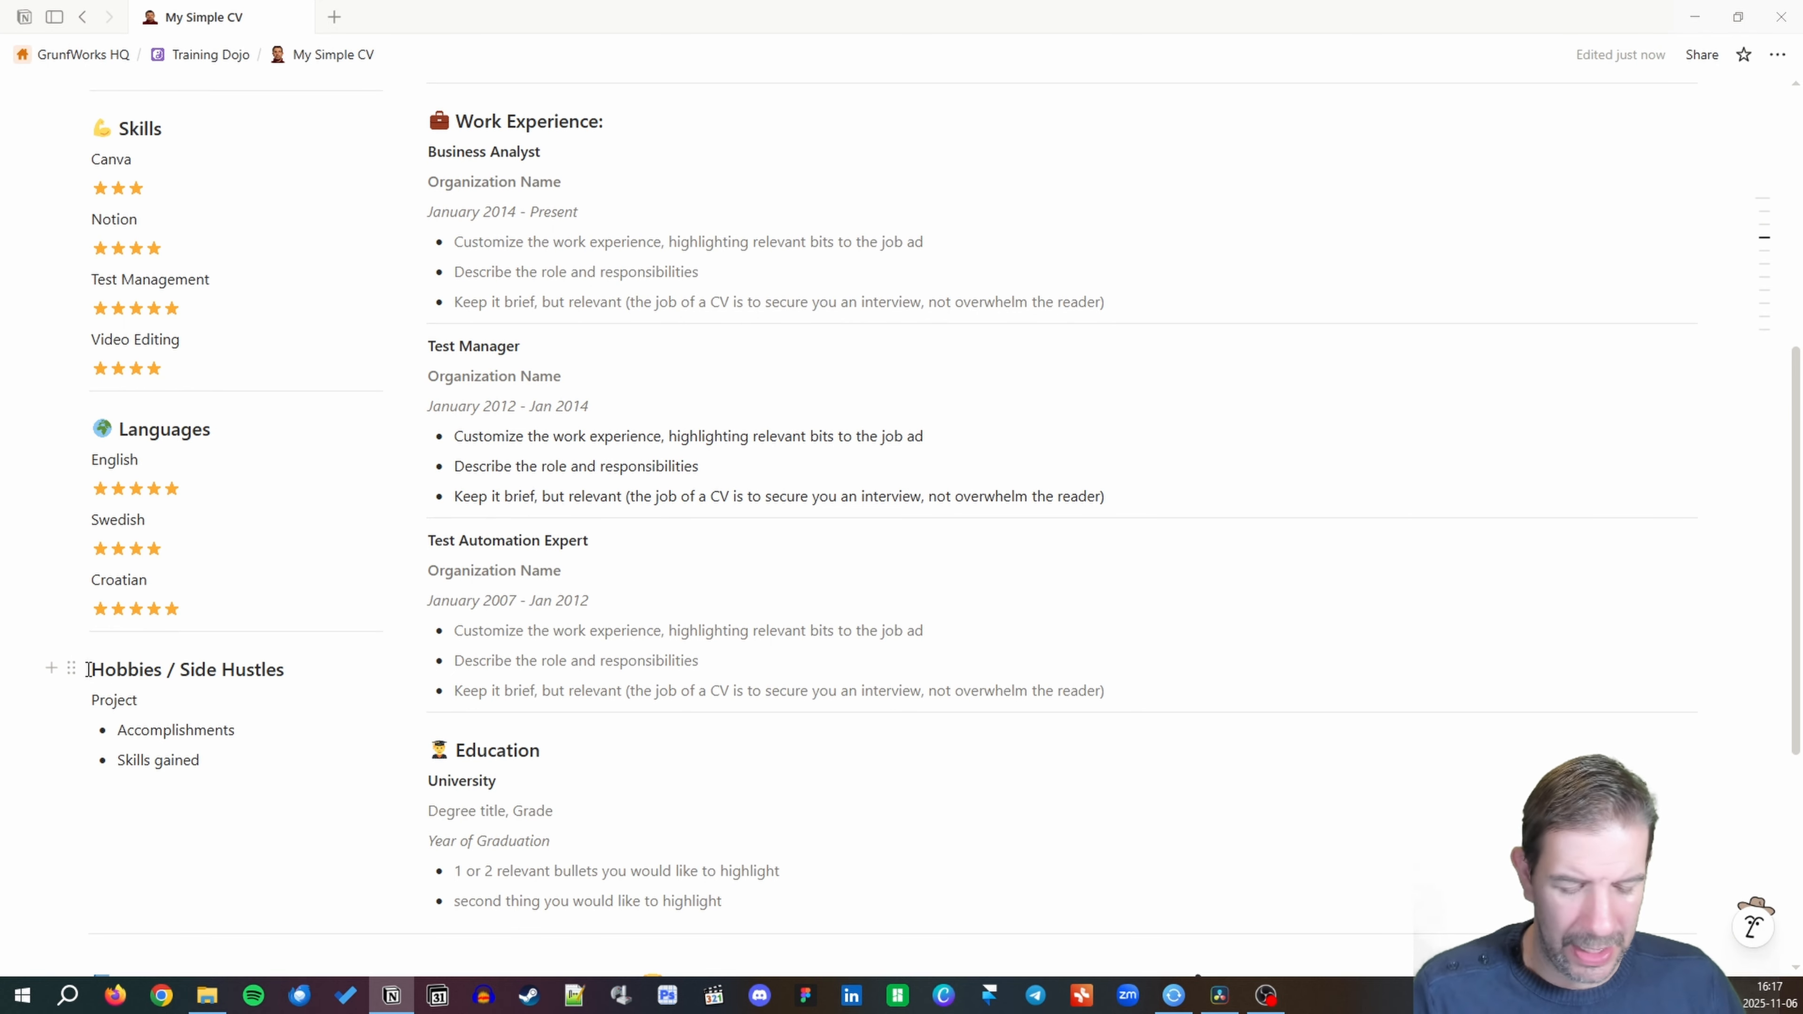
text(/emo)
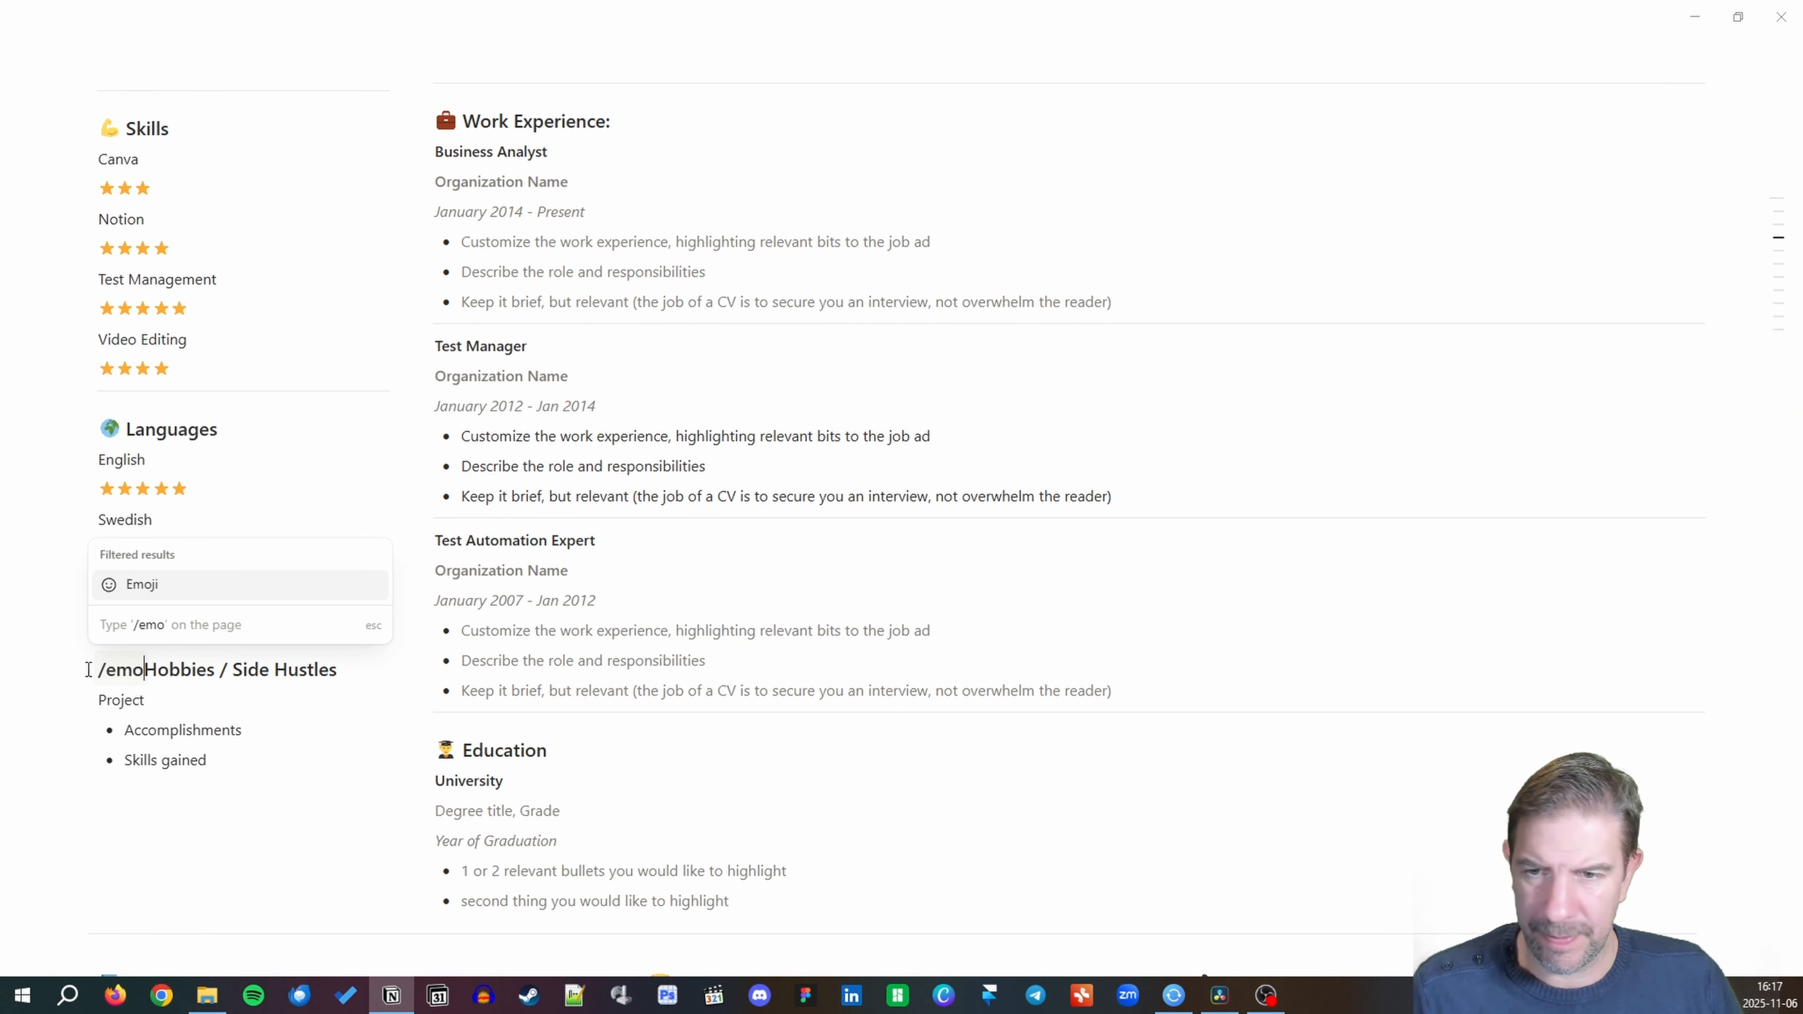
key(Return)
key(Escape)
text(:fun)
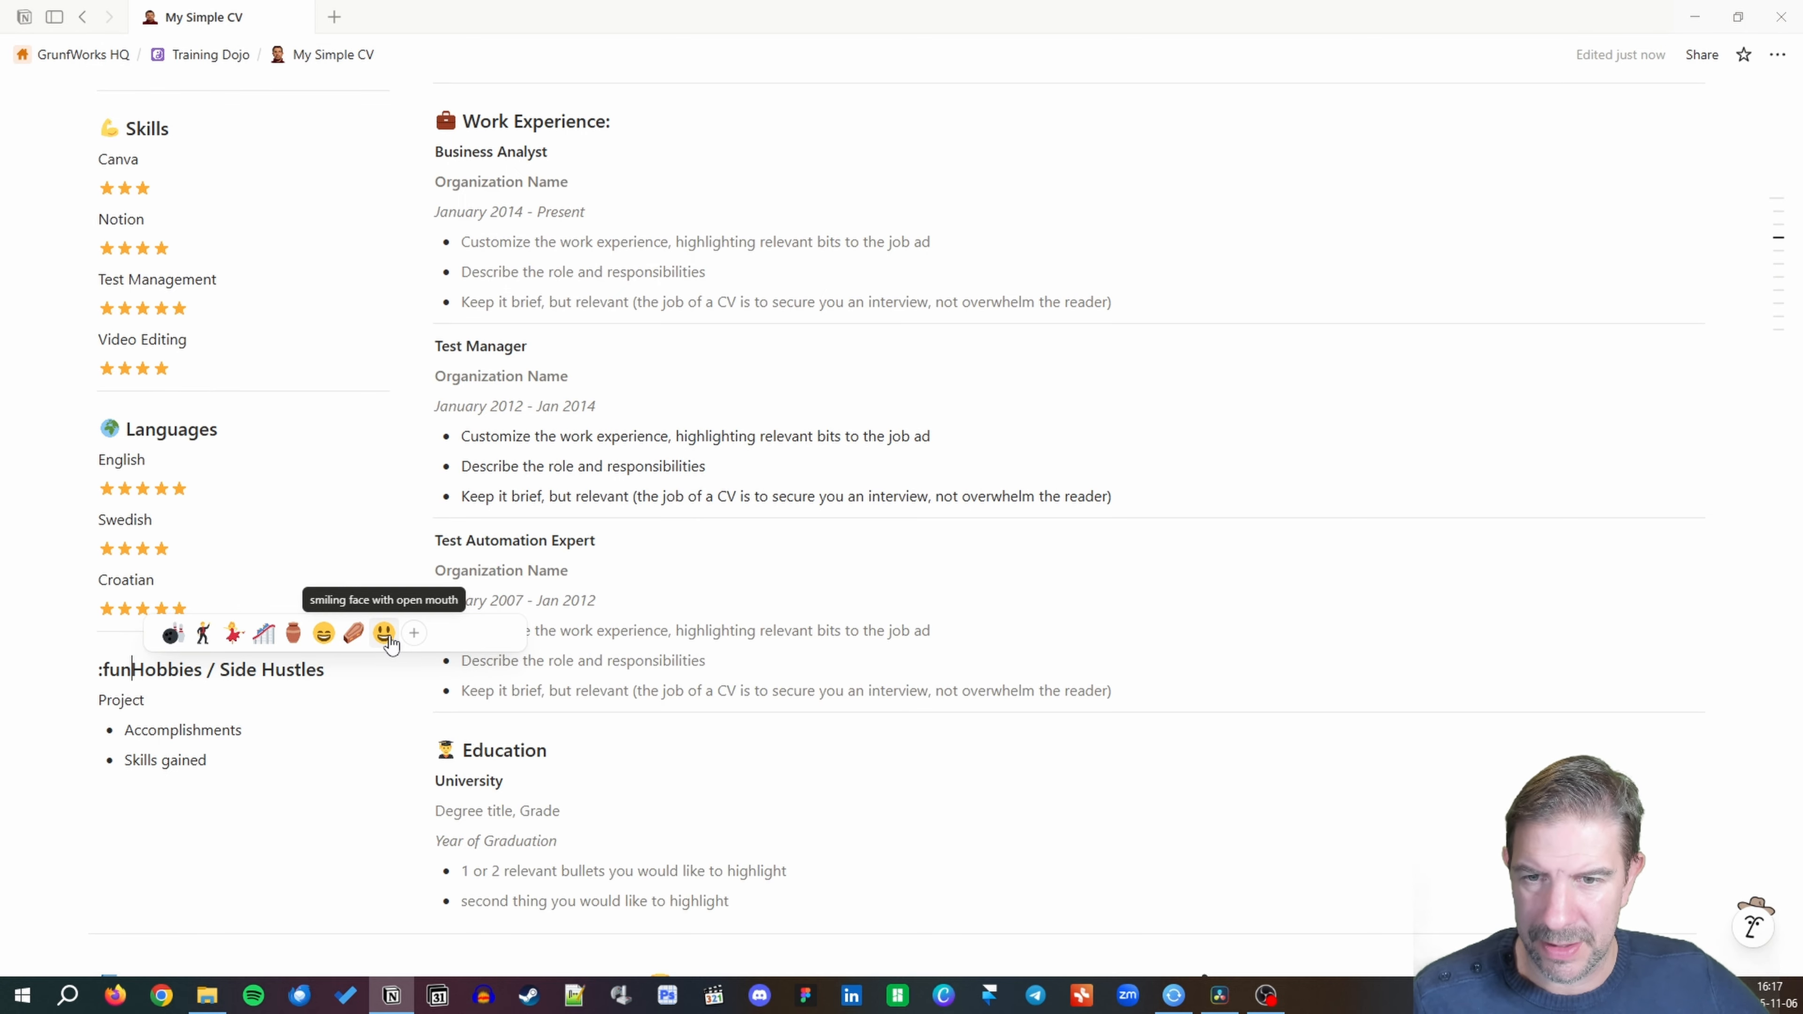
click(384, 633)
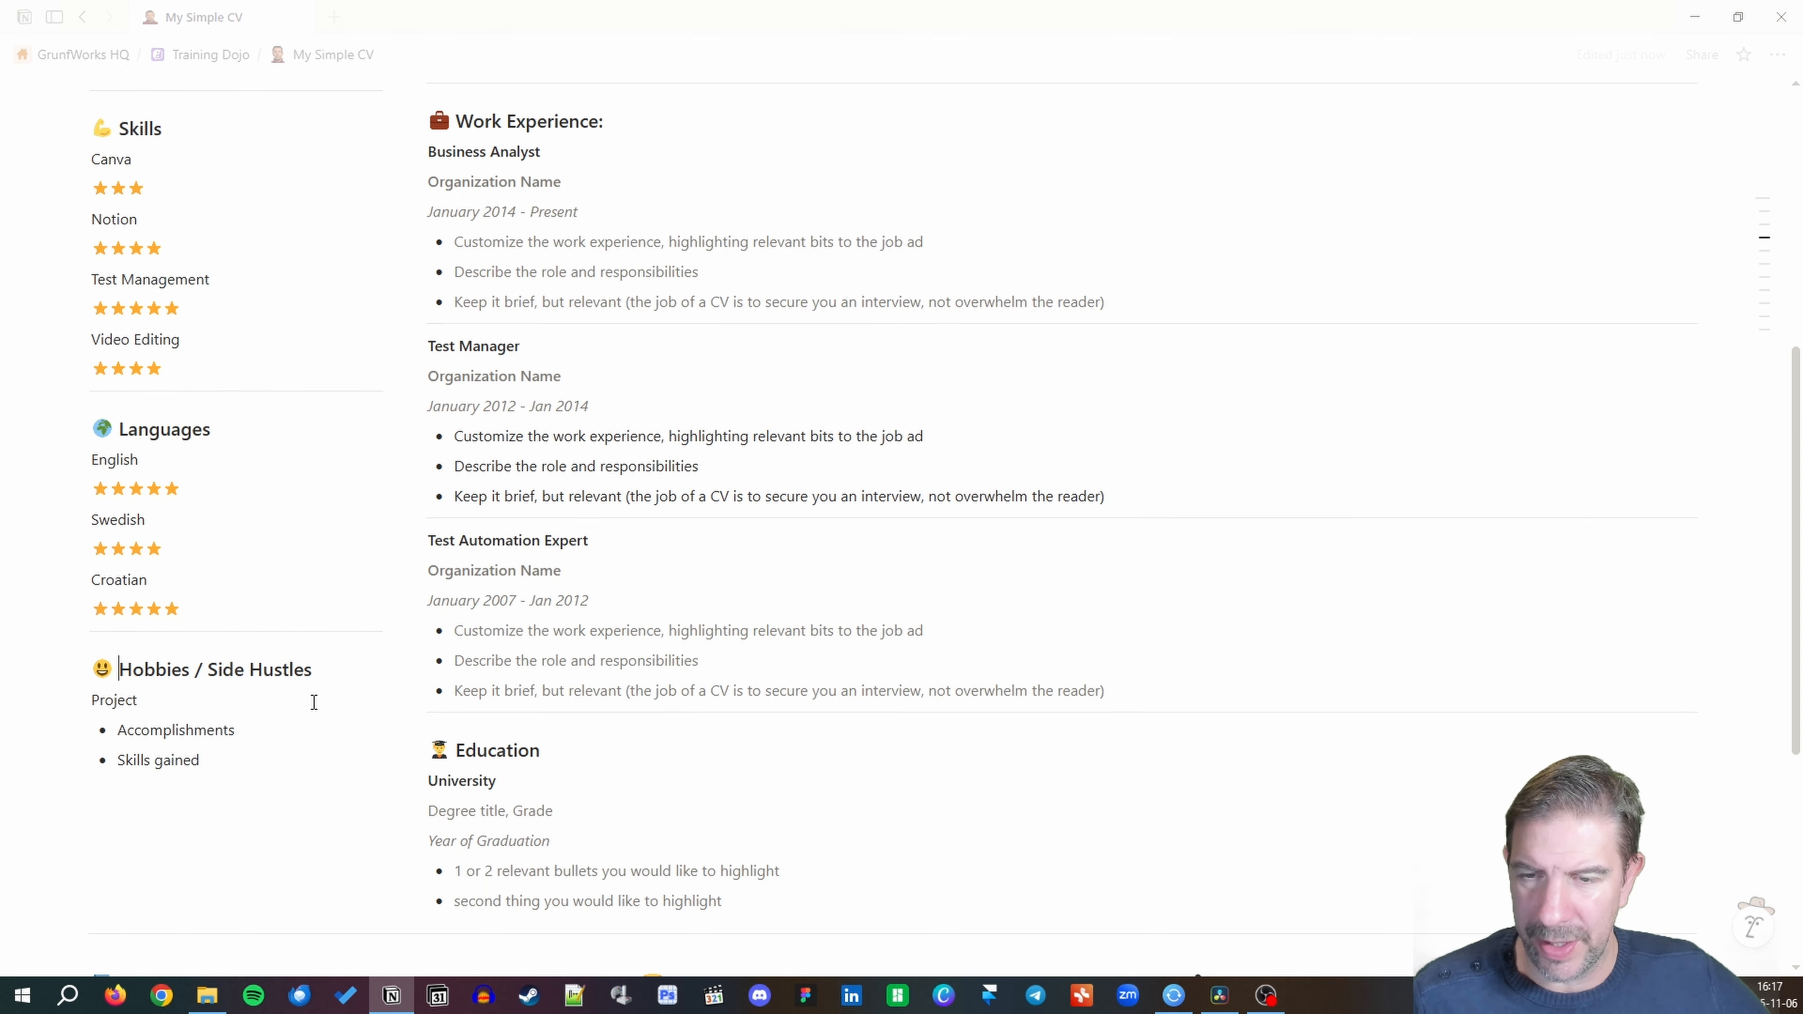
scroll(302, 724, down, 4)
scroll(300, 728, up, 10)
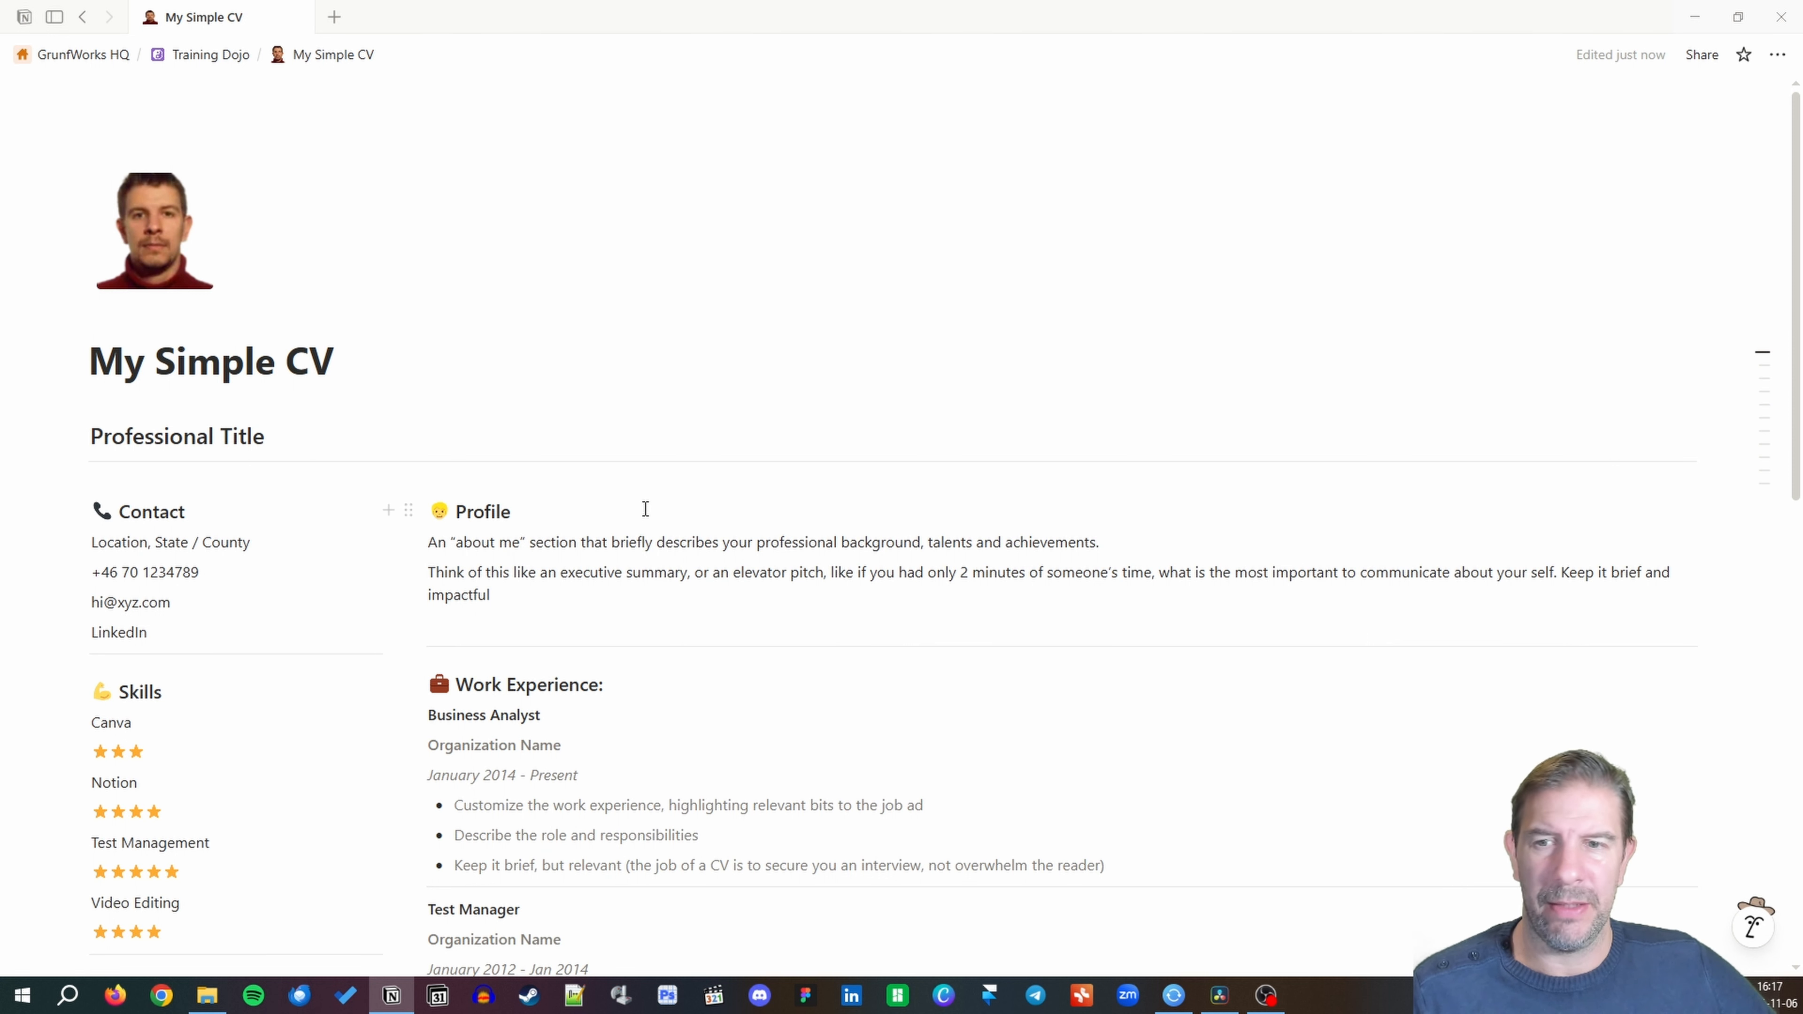
scroll(654, 510, down, 10)
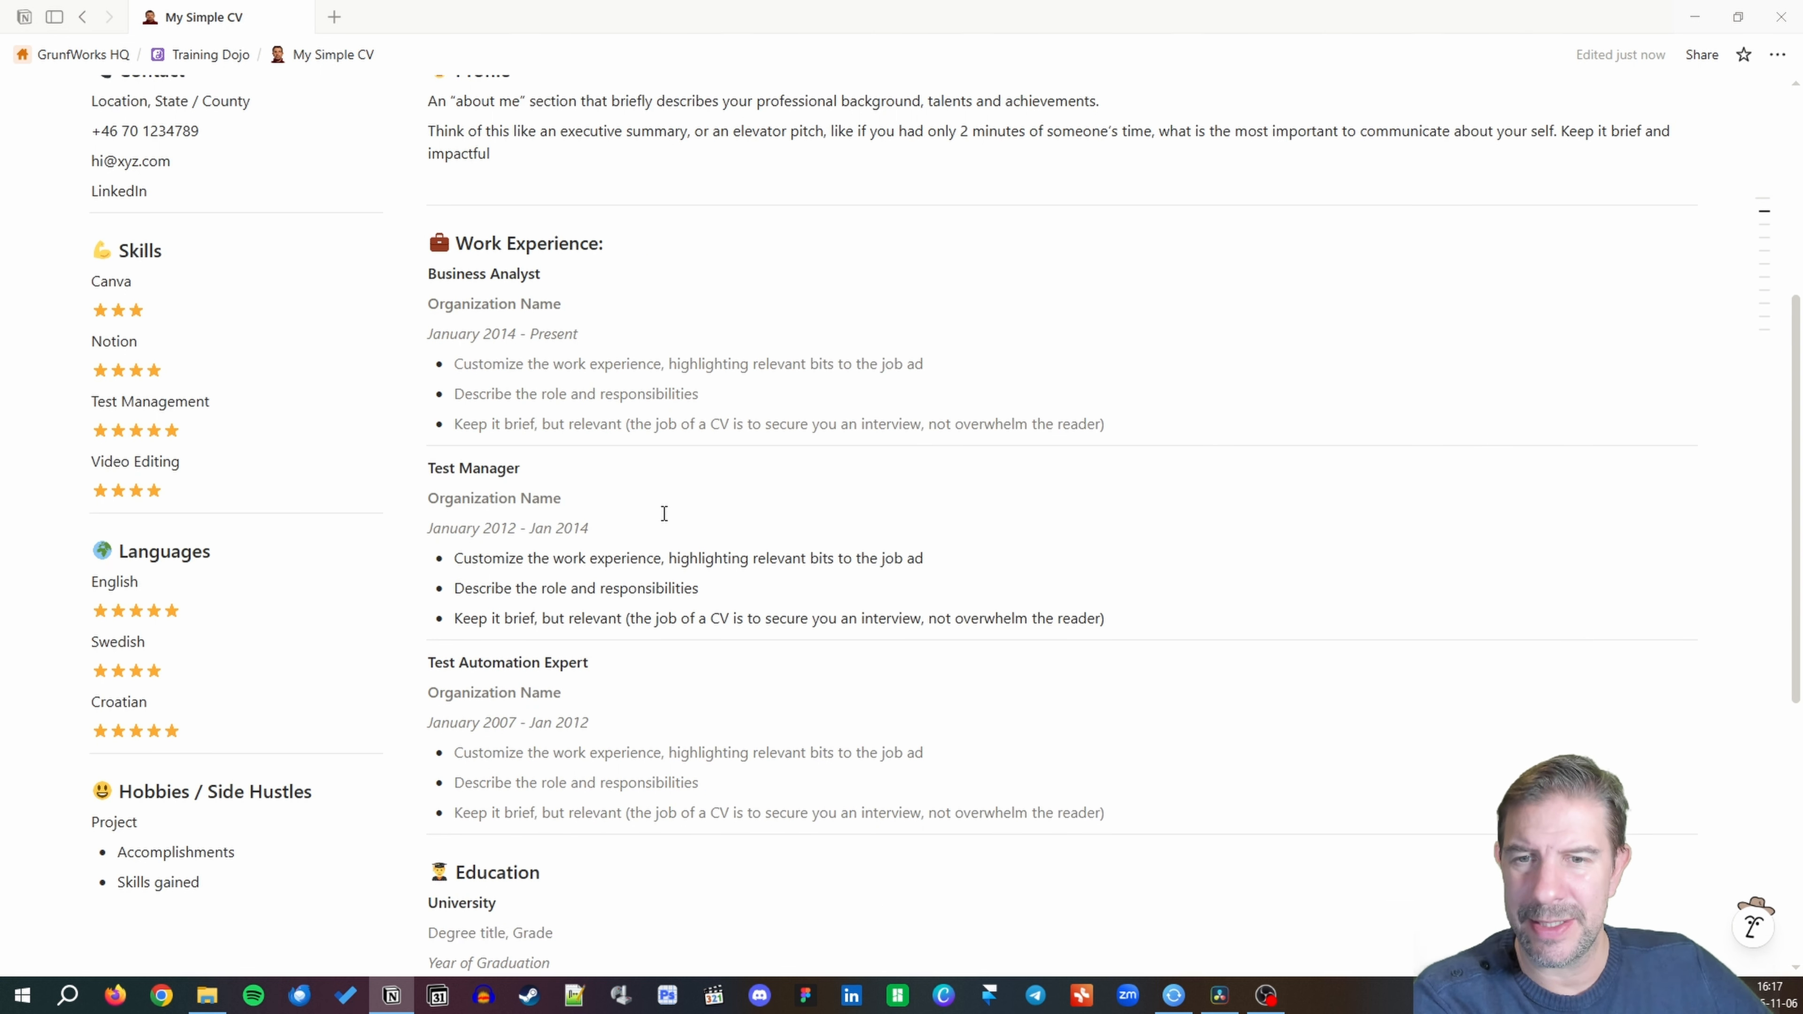
scroll(664, 512, down, 1)
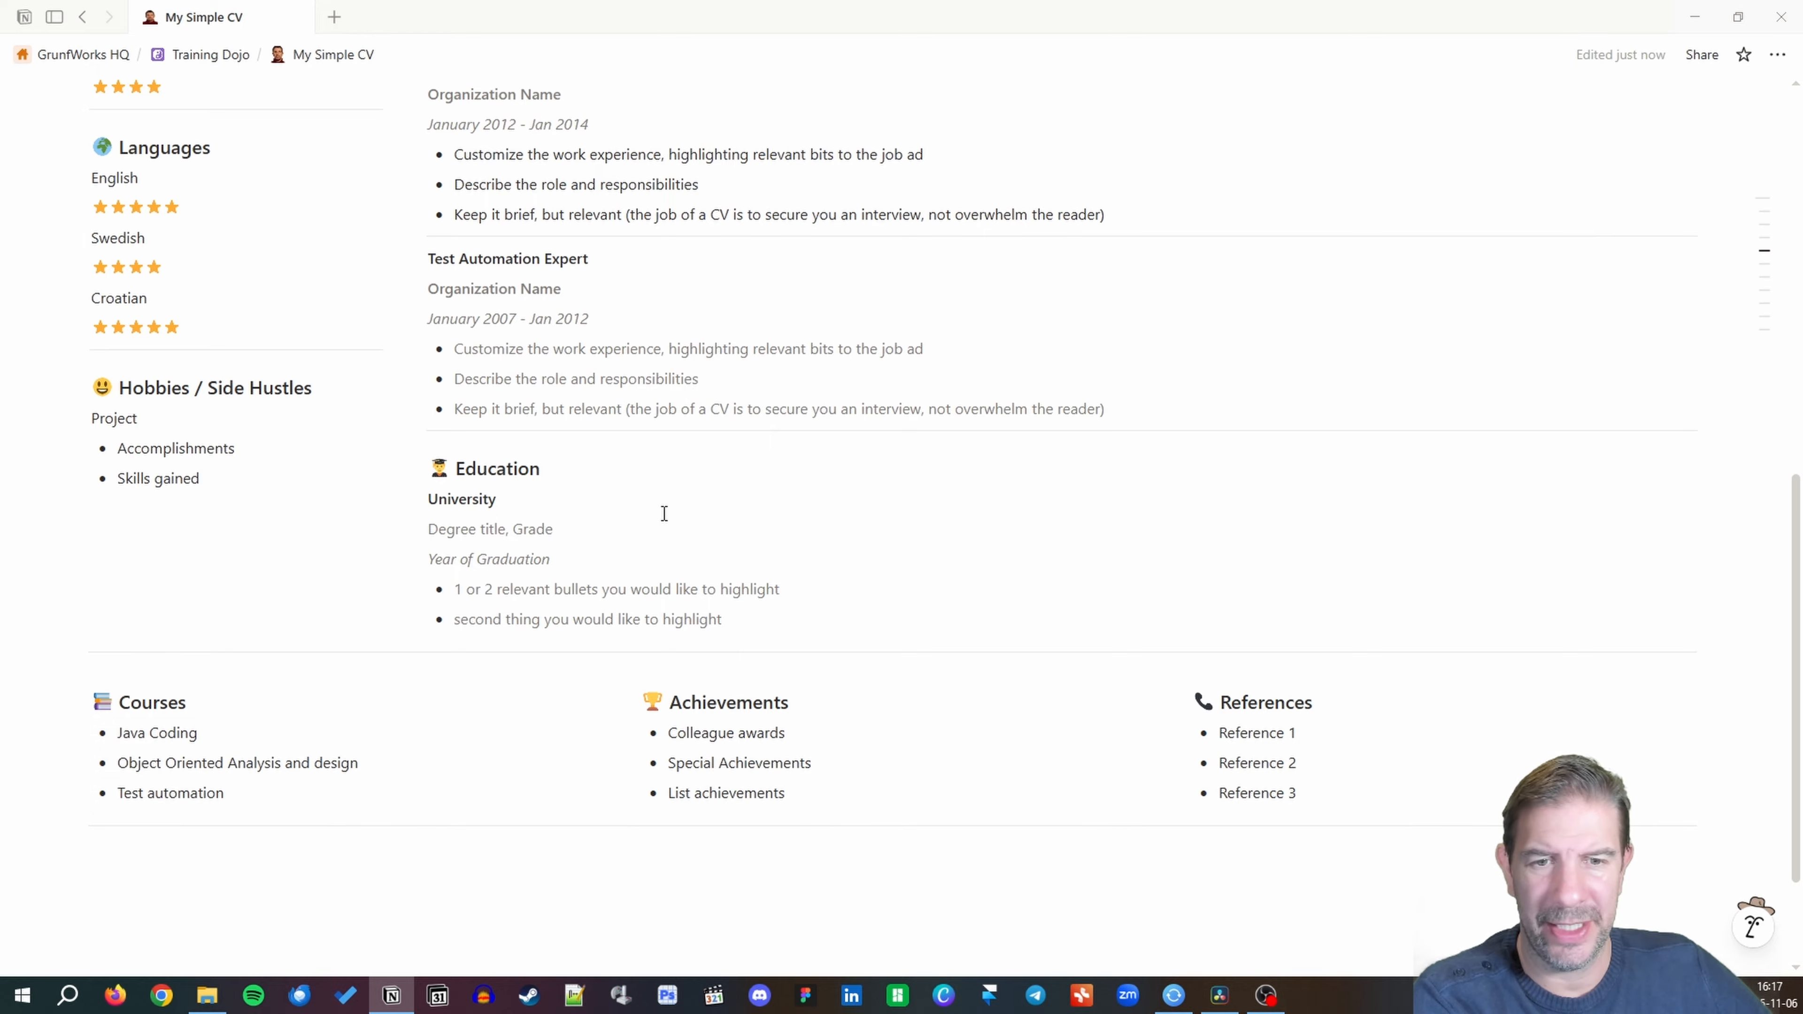
scroll(995, 601, up, 12)
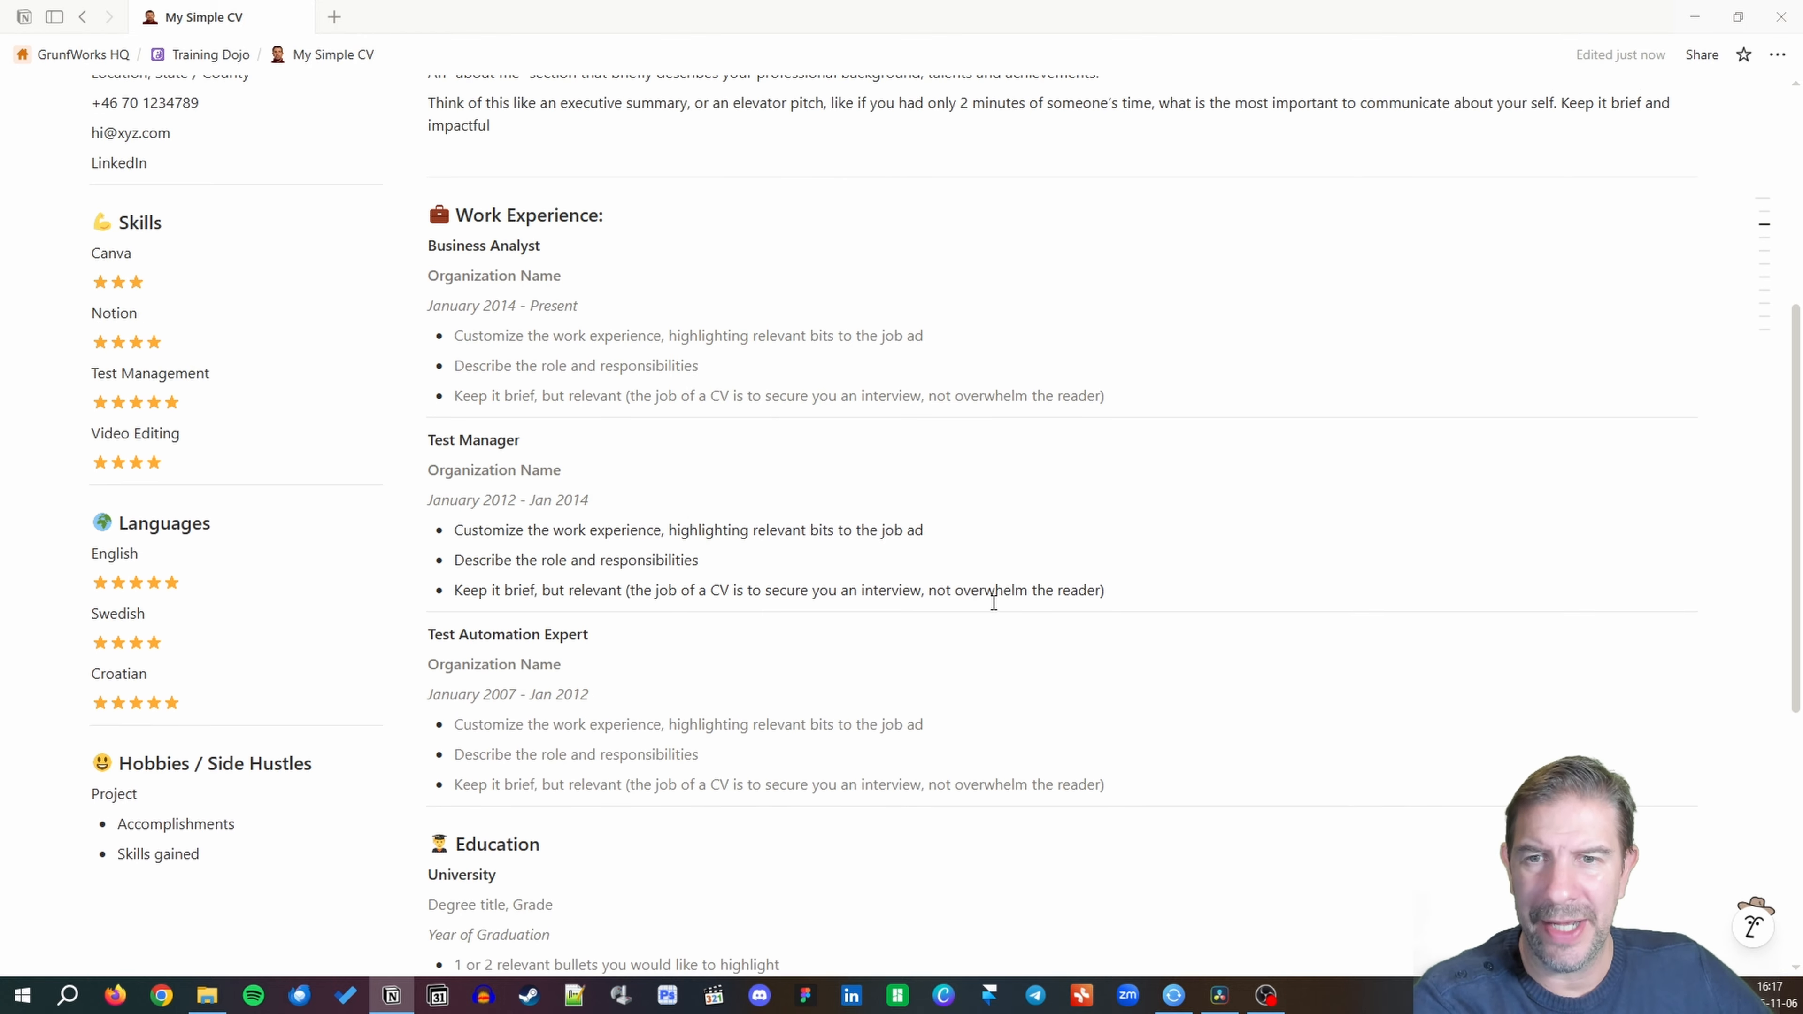
click(1778, 57)
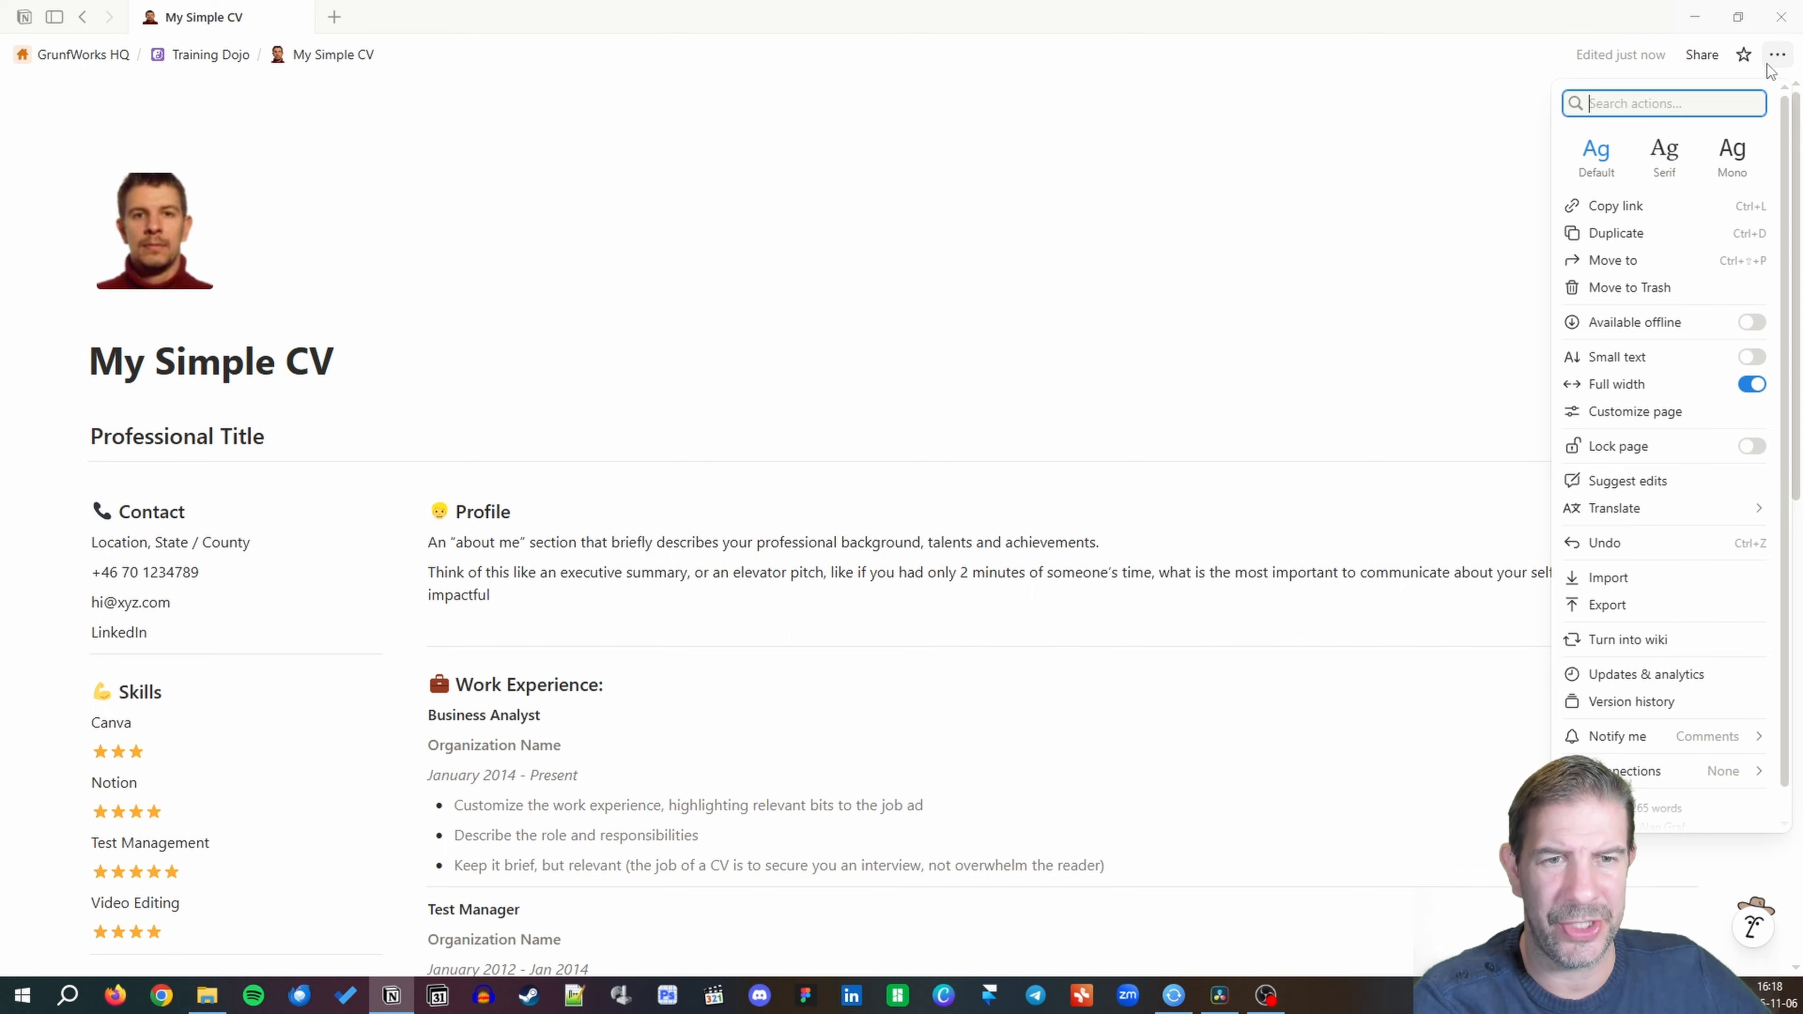
click(1771, 61)
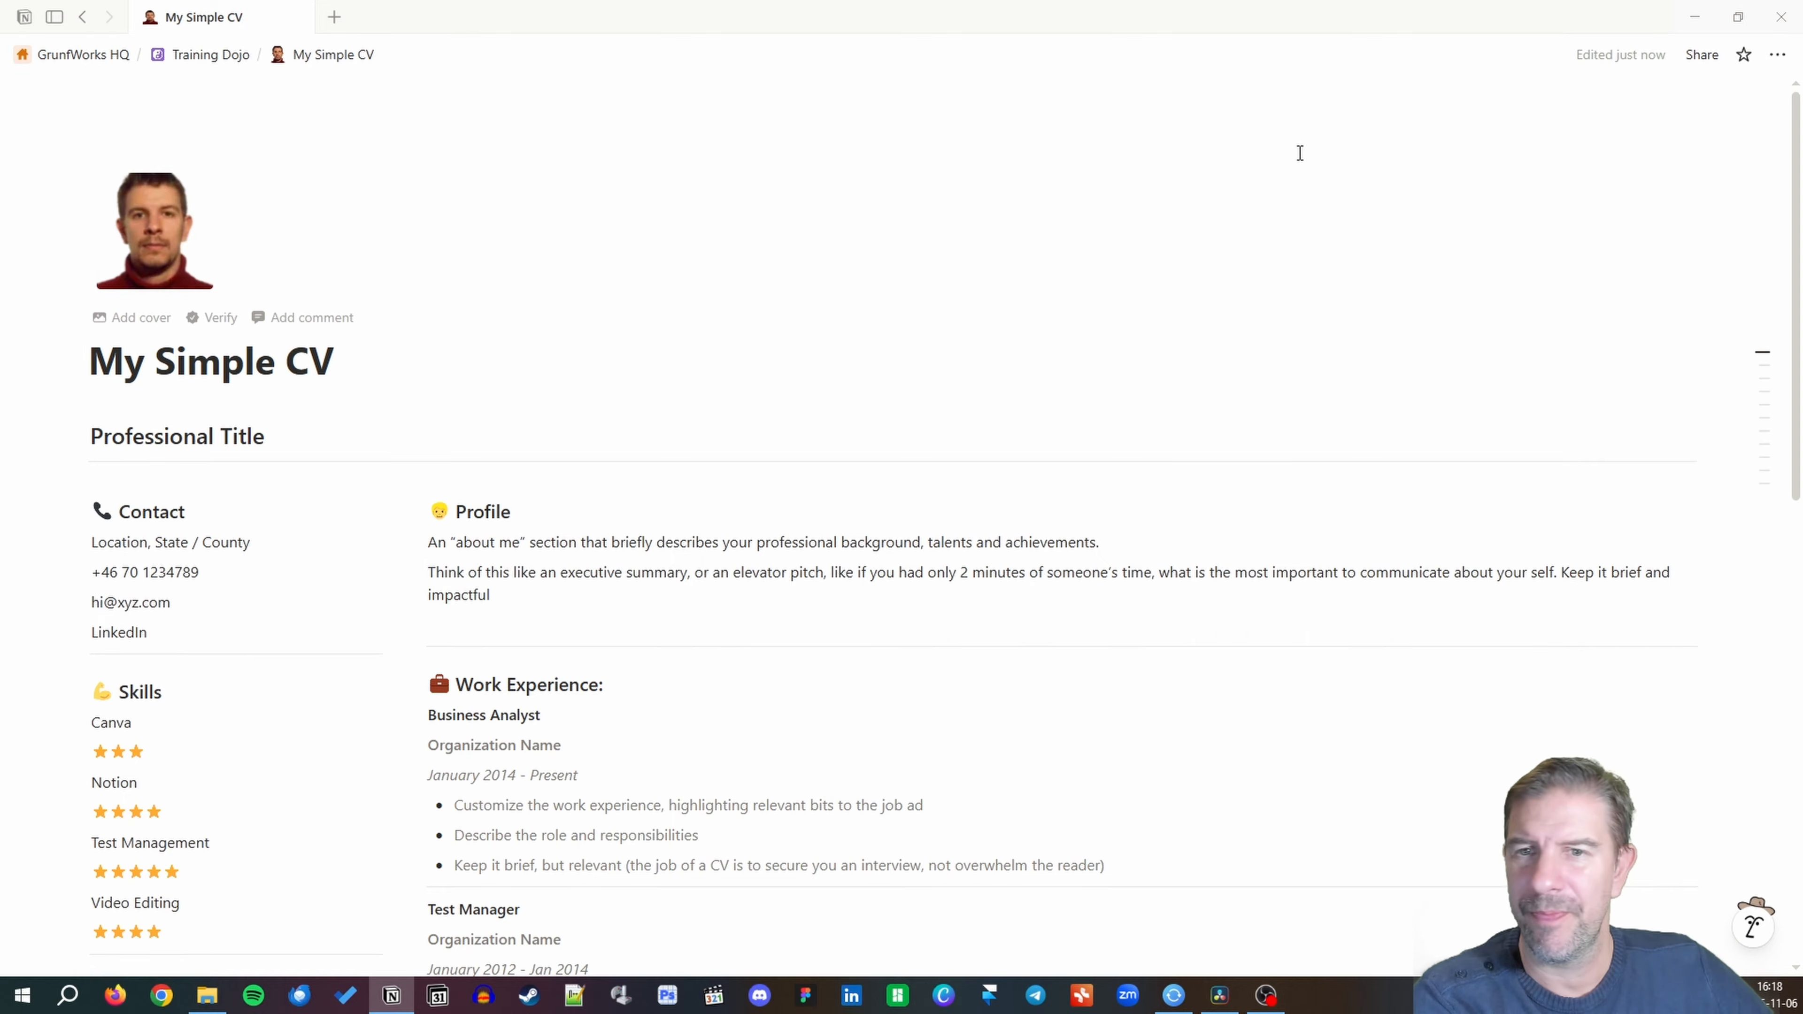
scroll(1044, 323, down, 4)
scroll(1043, 330, down, 10)
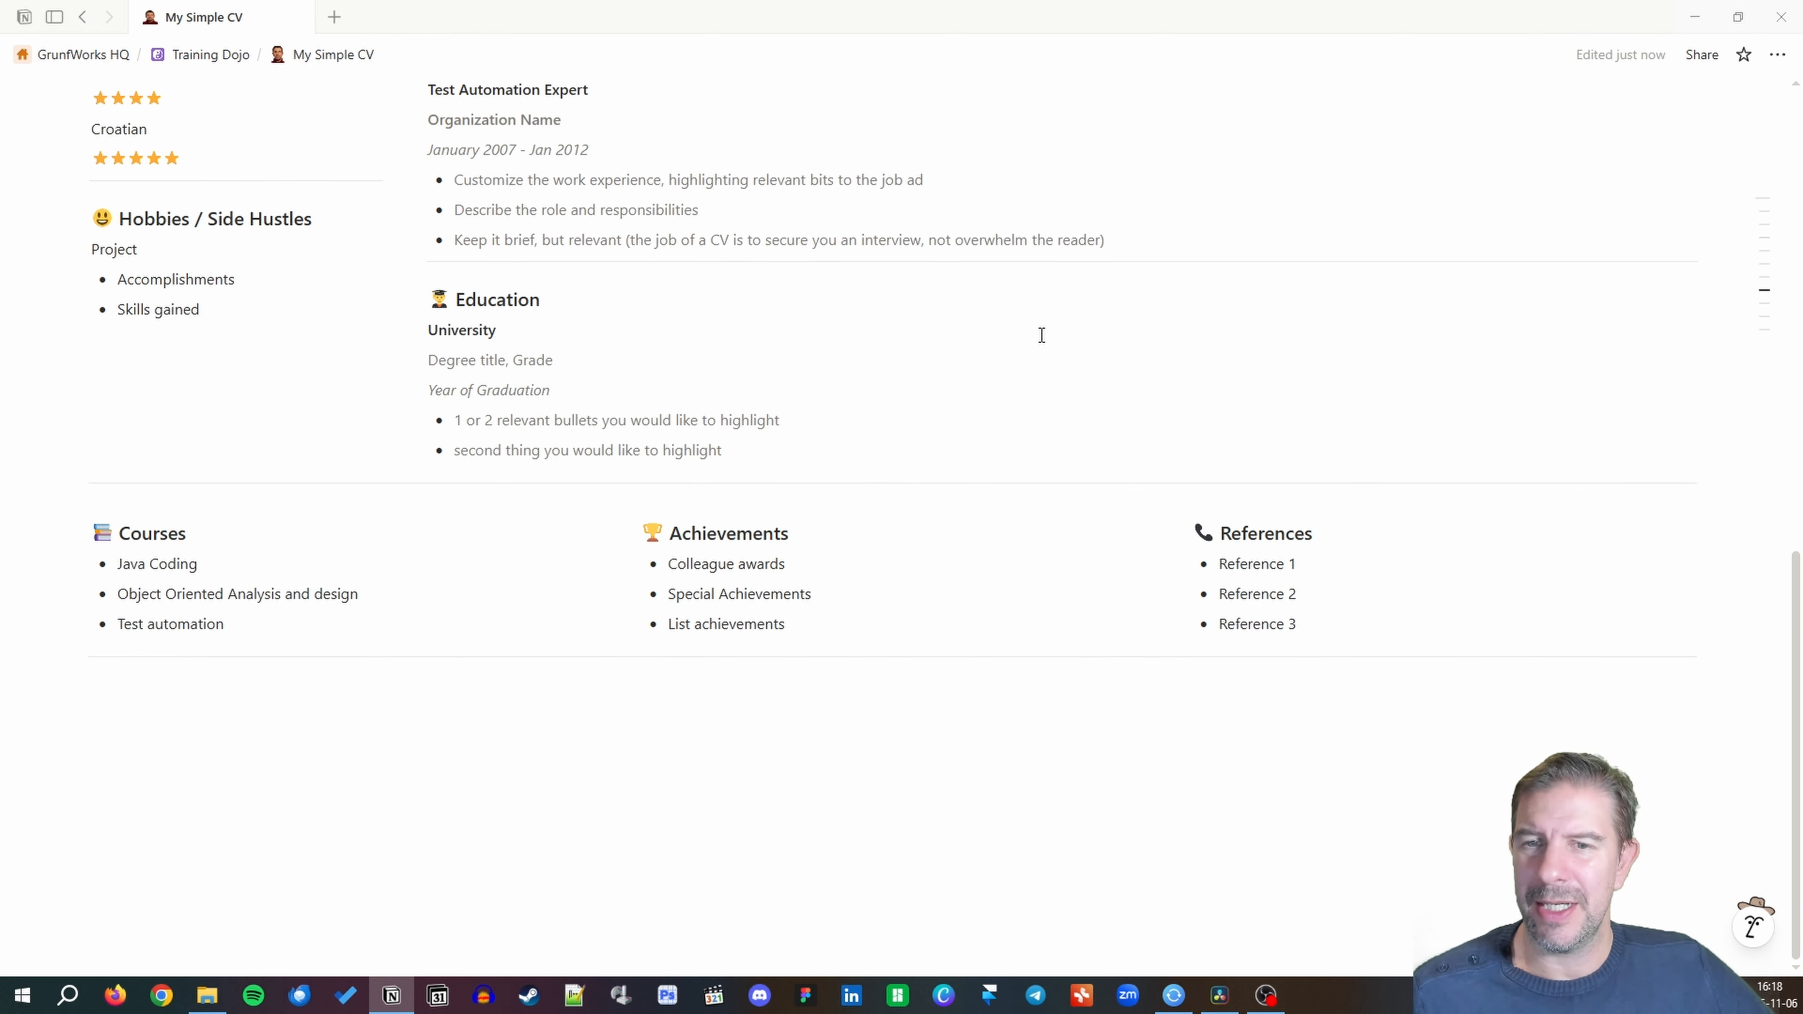
scroll(1042, 334, up, 8)
scroll(1042, 334, up, 6)
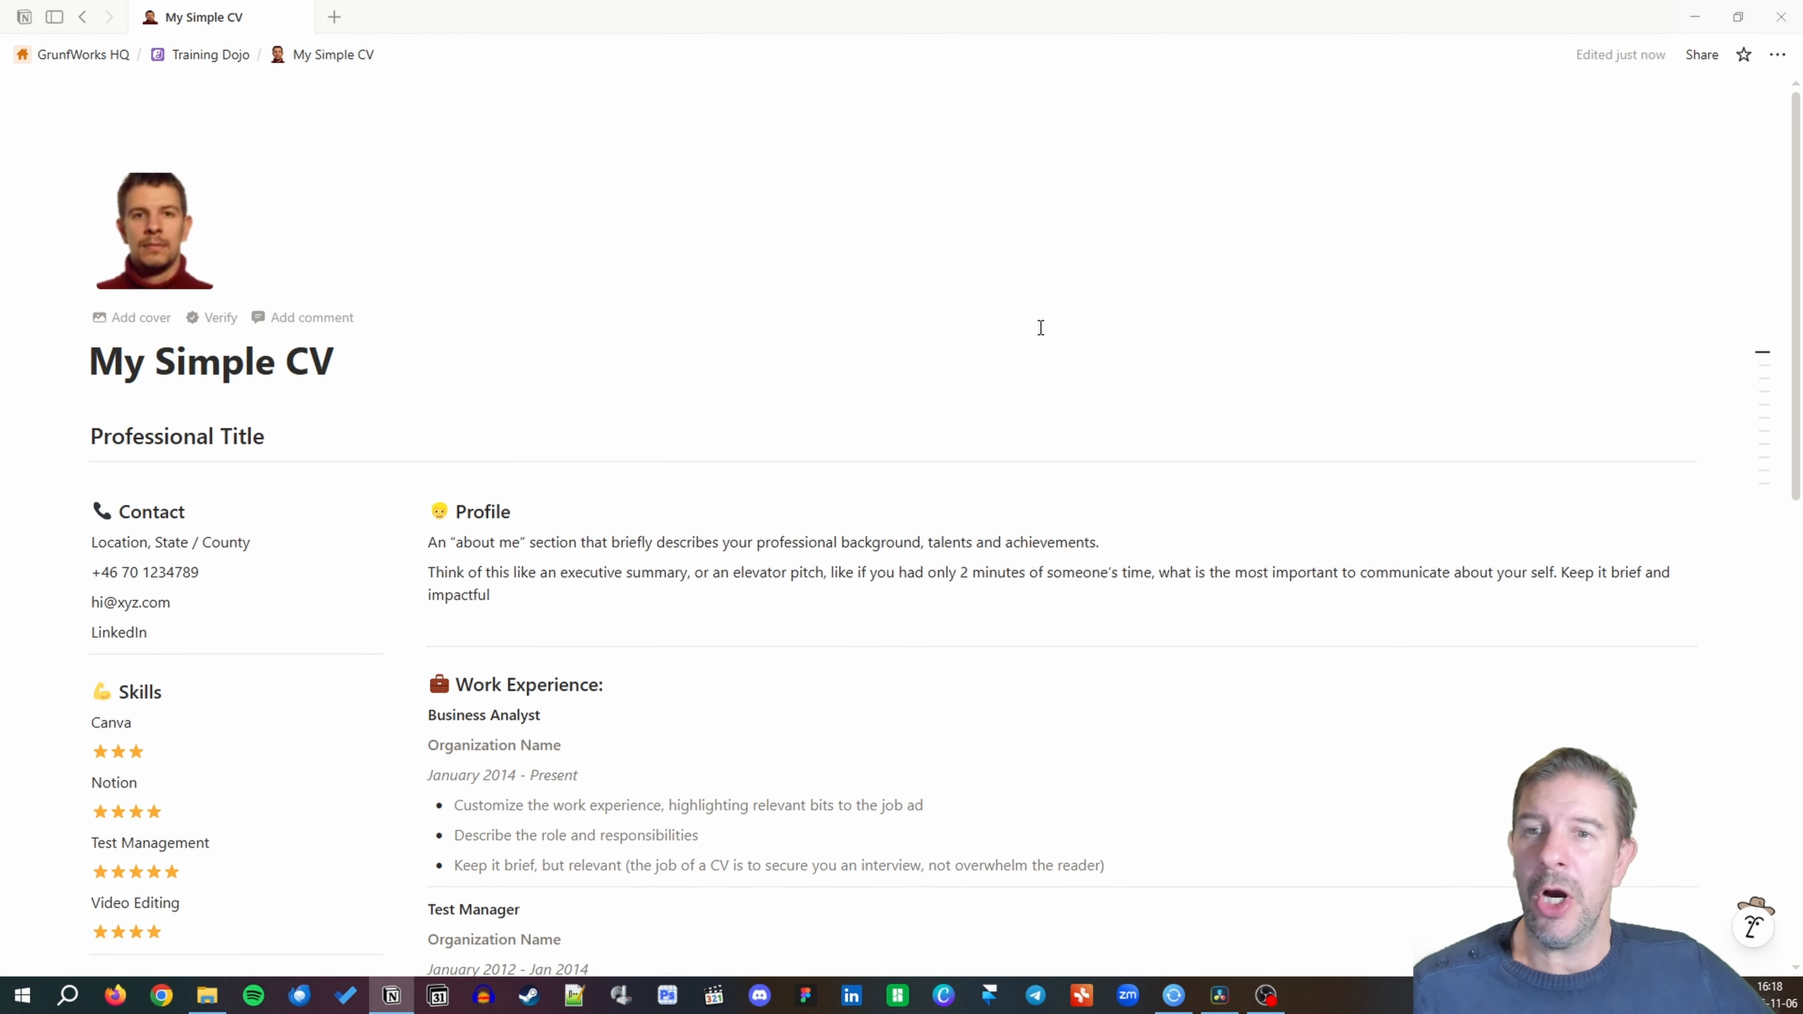